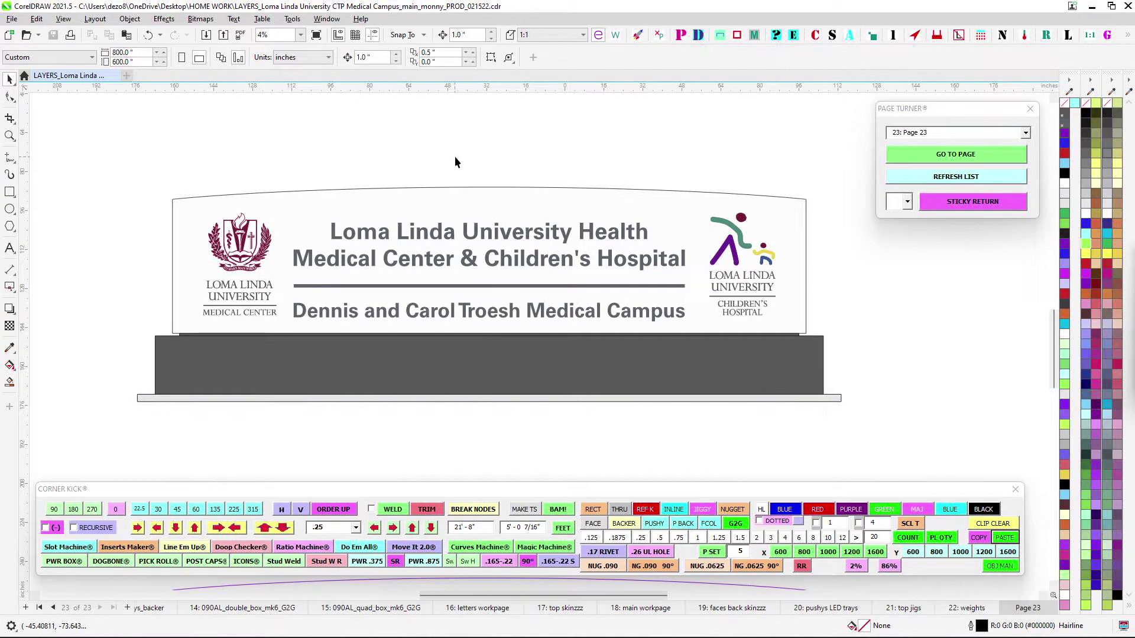
- View the whole sign elevation on page 23, and go to the 090AL_main_frame page to see its full parts layout
scroll(470, 189, "down", 3)
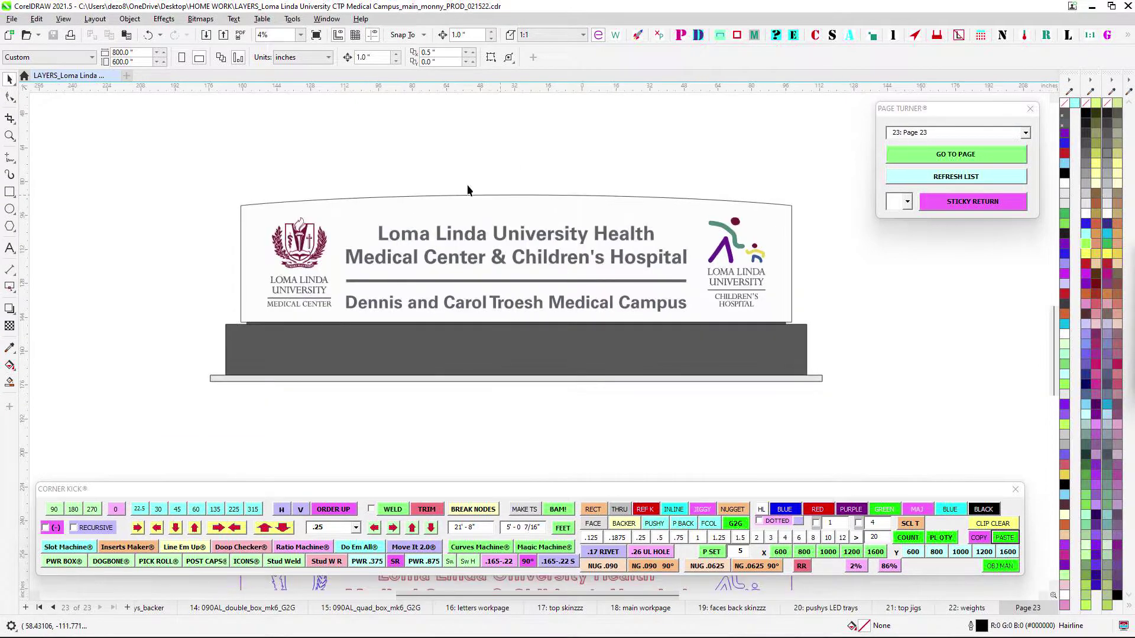
left_click_drag(523, 209, 497, 160)
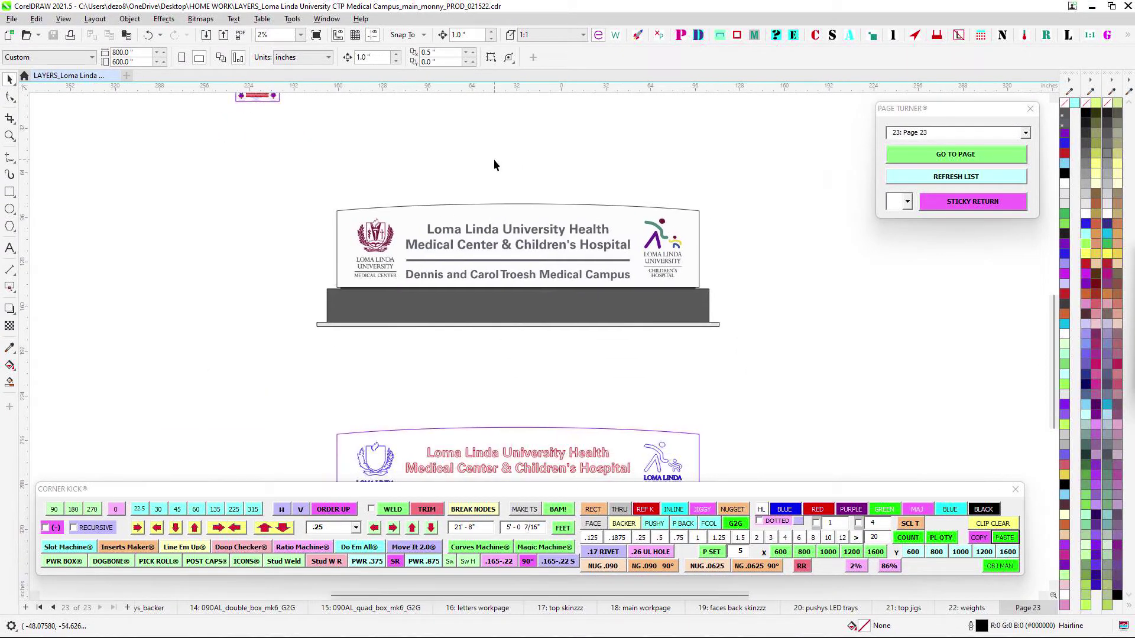
left_click(1025, 133)
left_click(997, 147)
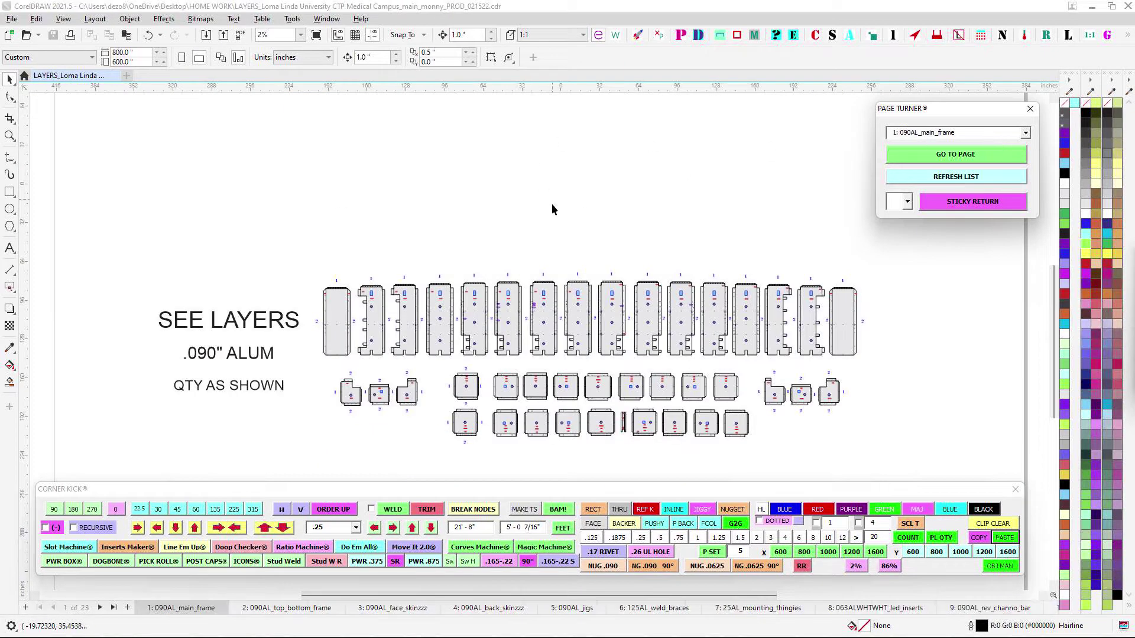
left_click_drag(554, 225, 567, 167)
scroll(532, 191, "up", 1)
scroll(568, 172, "down", 1)
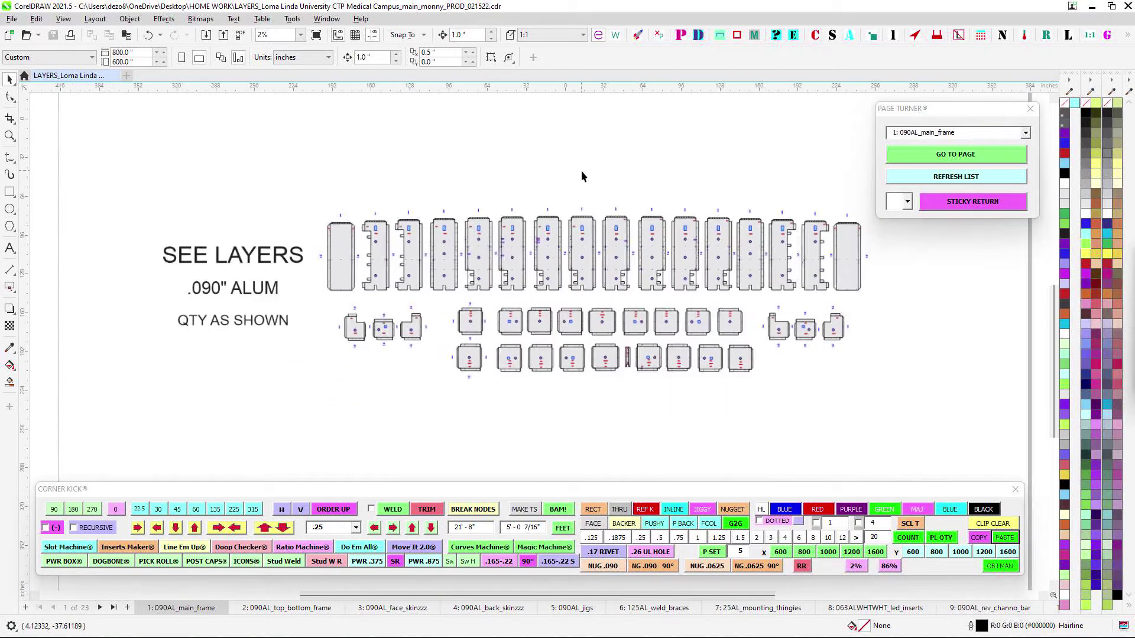
- Skim the top and bottom frame, face skin, back skin and jig pages, then return to the 090AL_main_frame parts
left_click(274, 611)
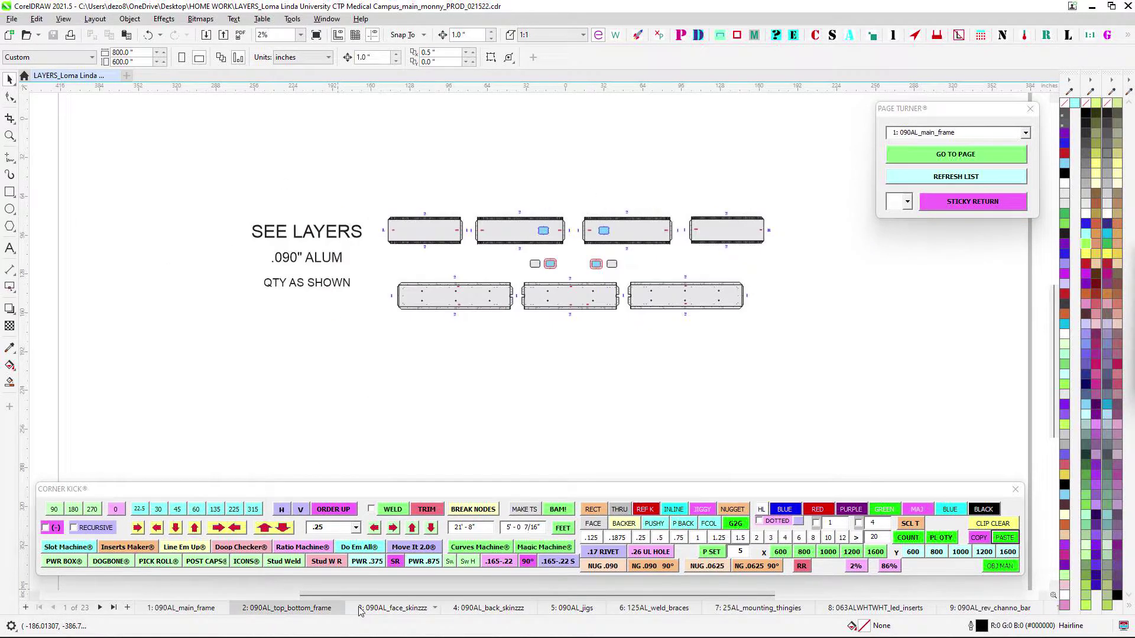
left_click(381, 611)
left_click(479, 612)
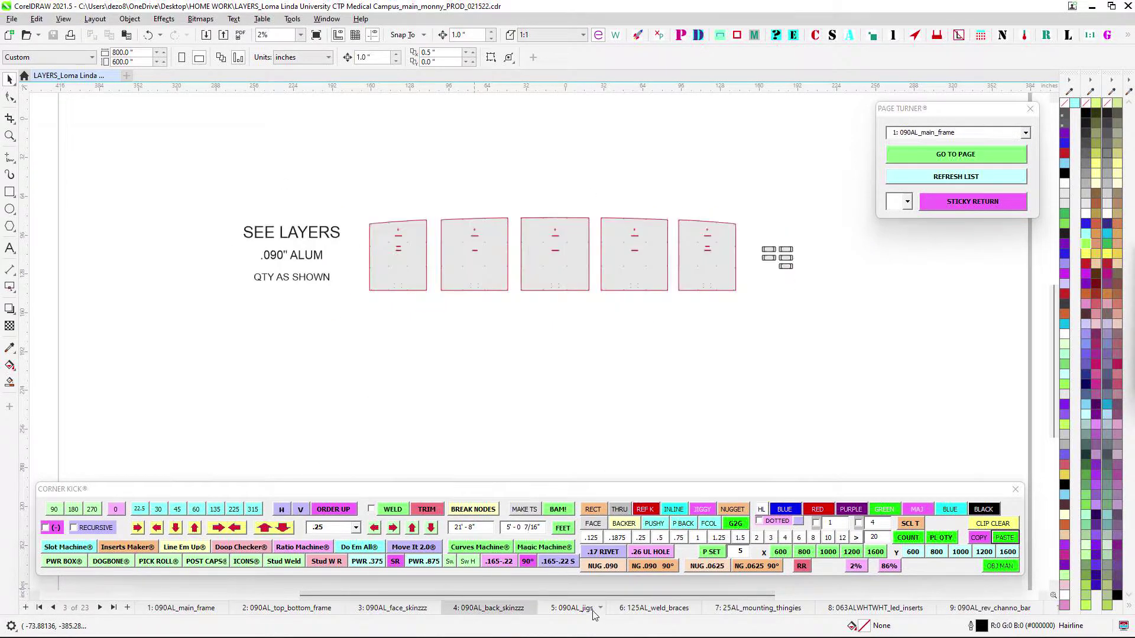
left_click(583, 613)
left_click(193, 612)
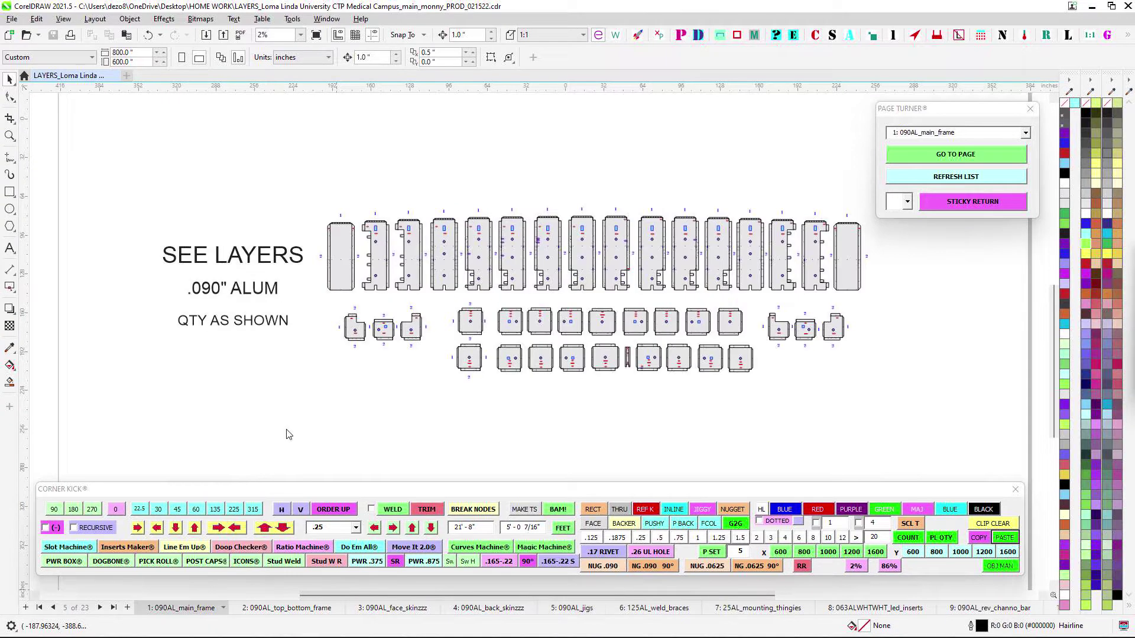
left_click(572, 609)
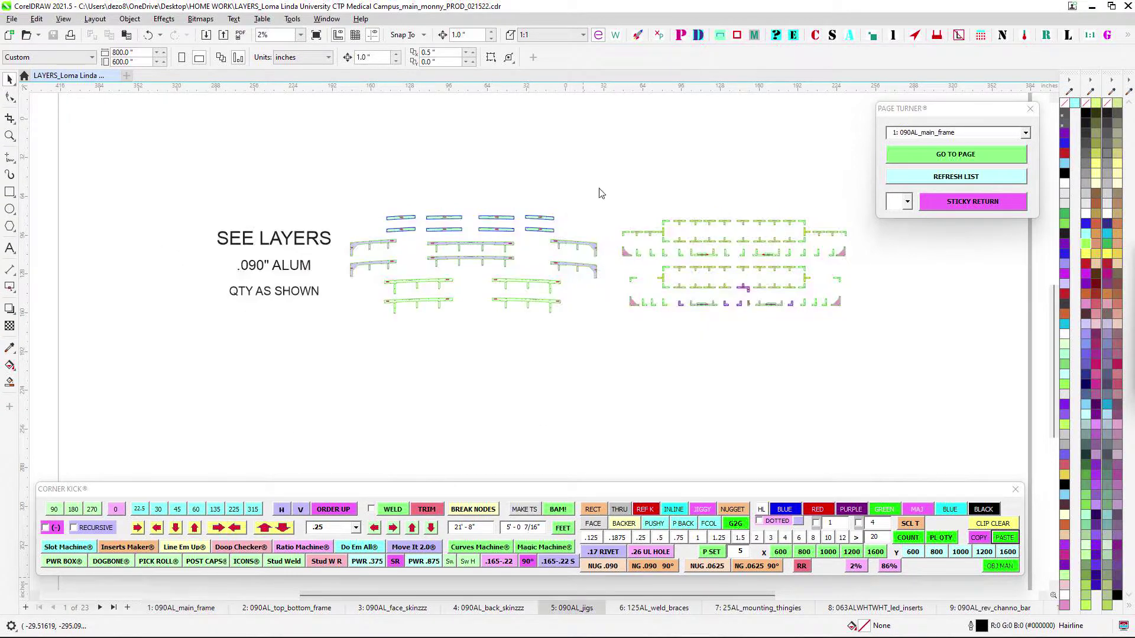
left_click(188, 612)
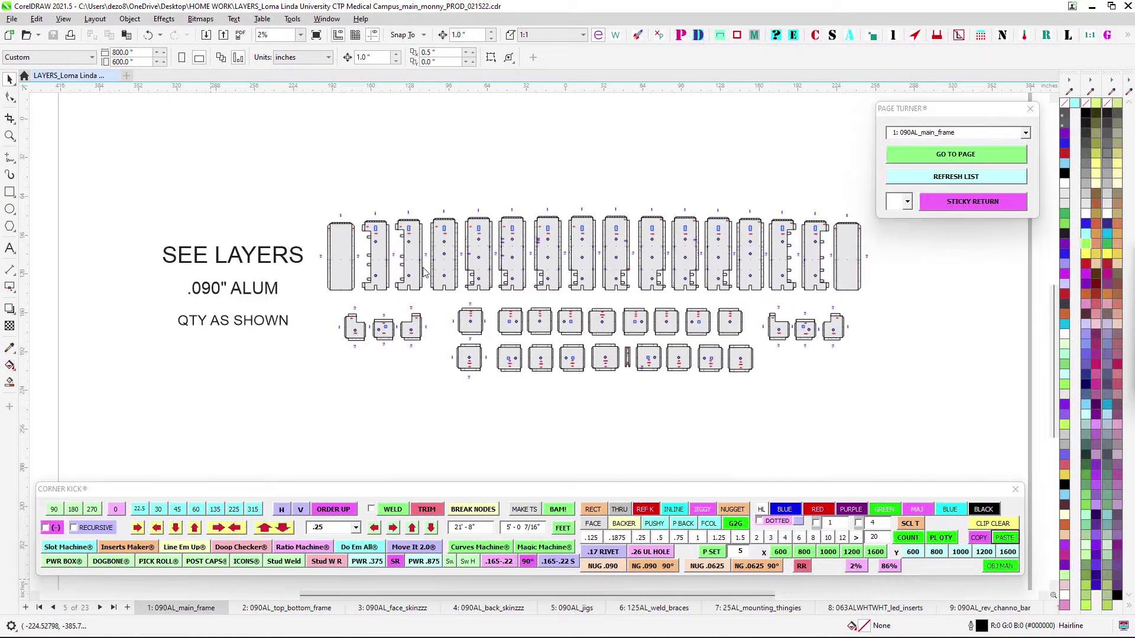
left_click_drag(479, 180, 390, 179)
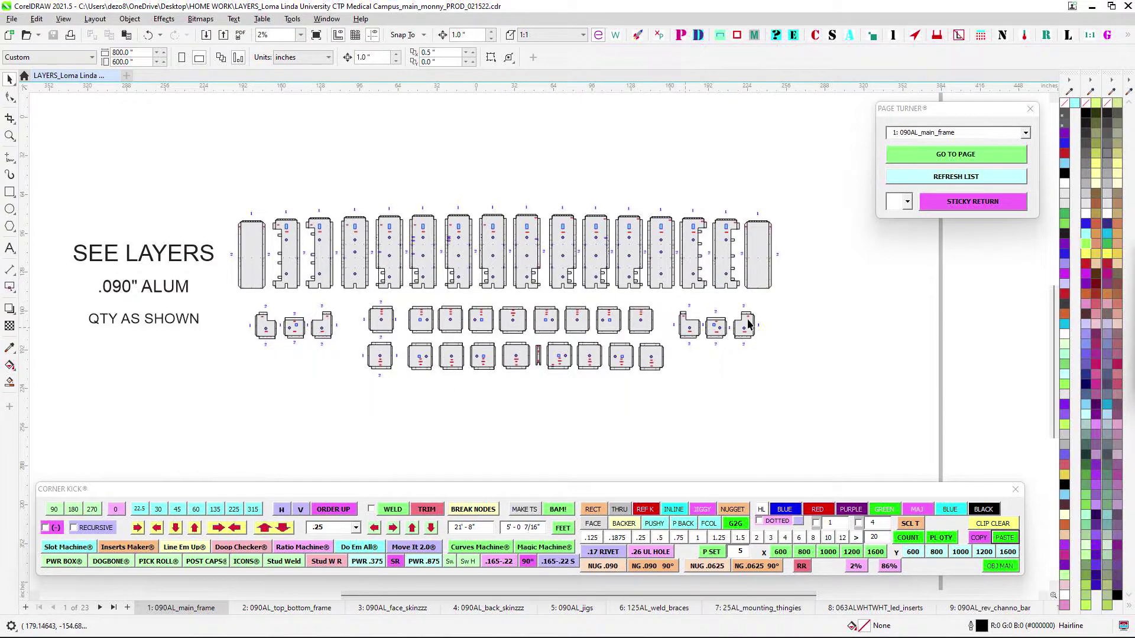
- Open the 090AL_top_bottom_frame page and examine the upper and lower frame panels and small access covers
left_click(305, 609)
scroll(355, 300, "up", 1)
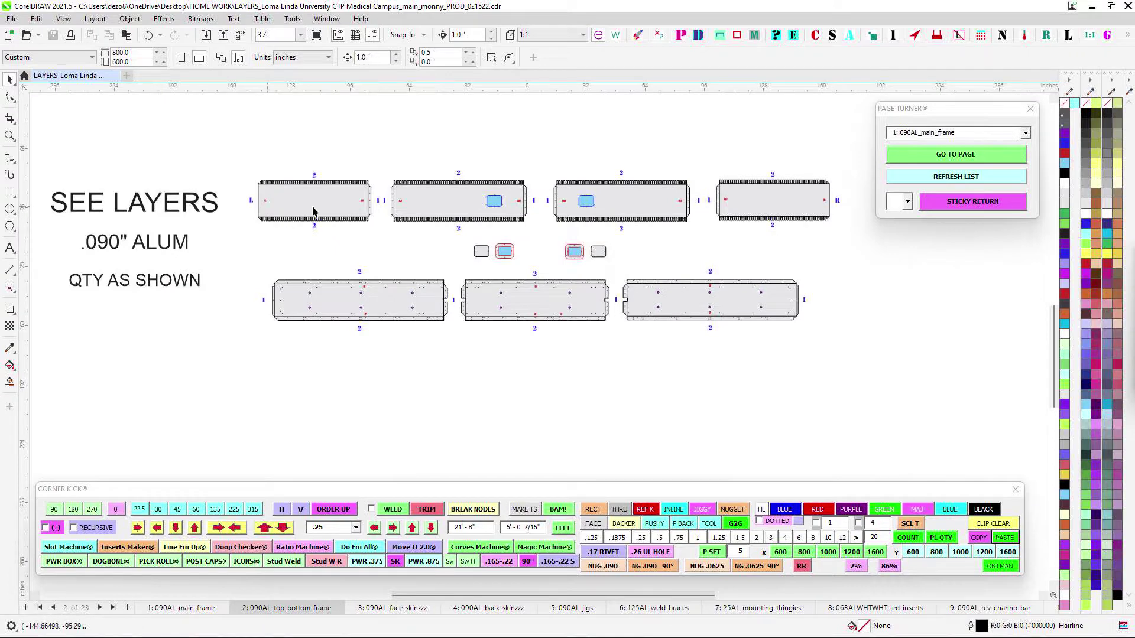
scroll(565, 258, "up", 2)
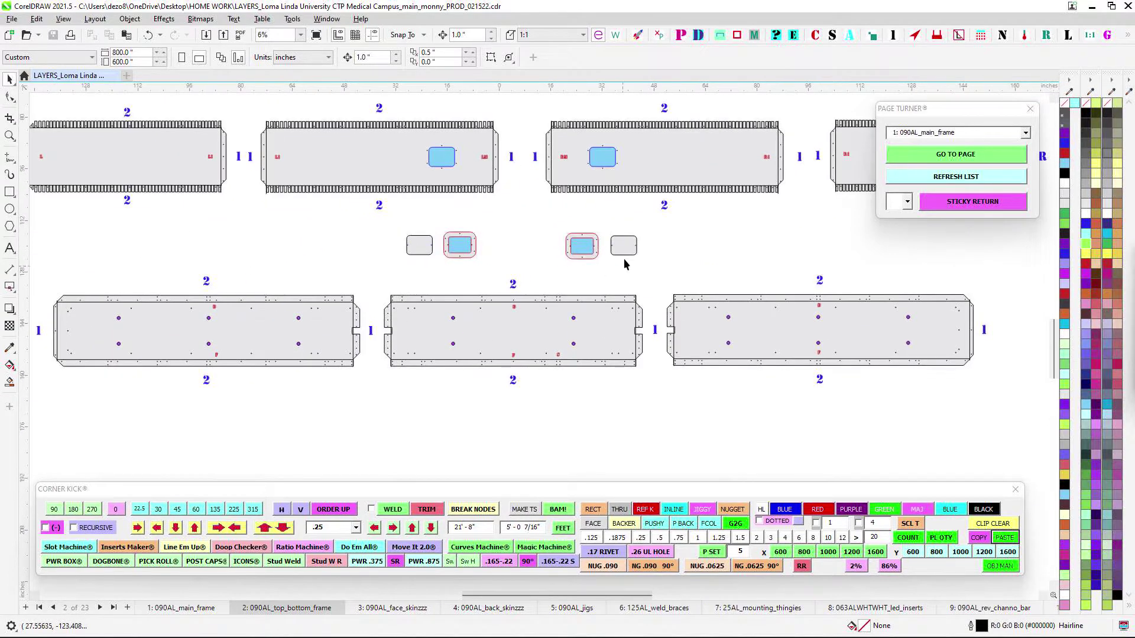
scroll(506, 322, "down", 1)
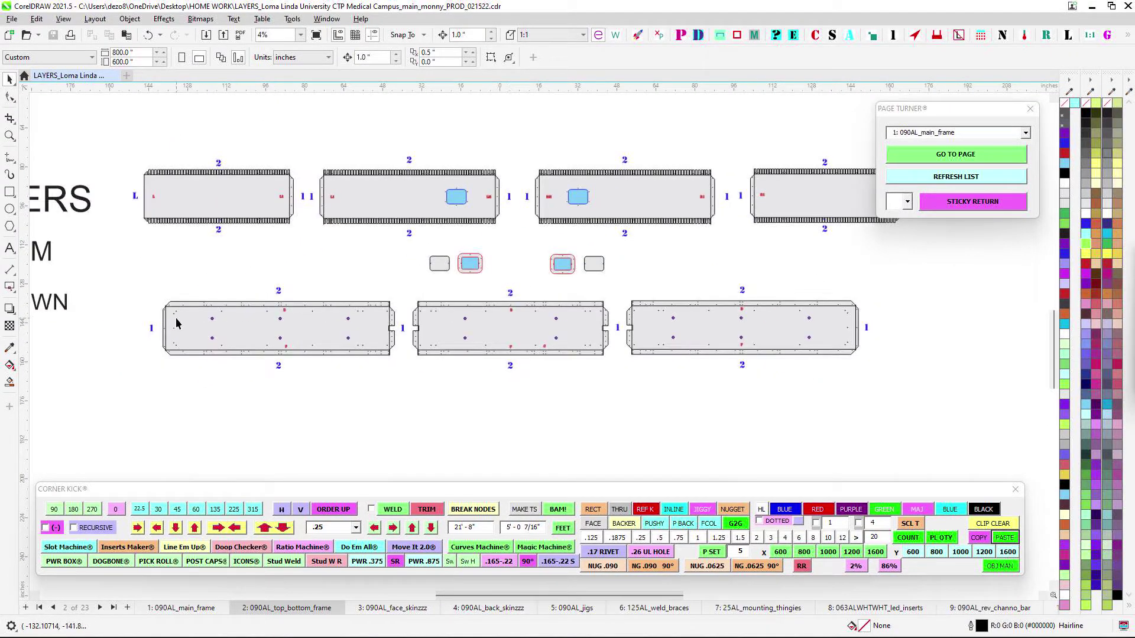
- Open the 090AL_face_skinzzz page and inspect the mirrored face panels and their hole patterns up close
left_click(392, 608)
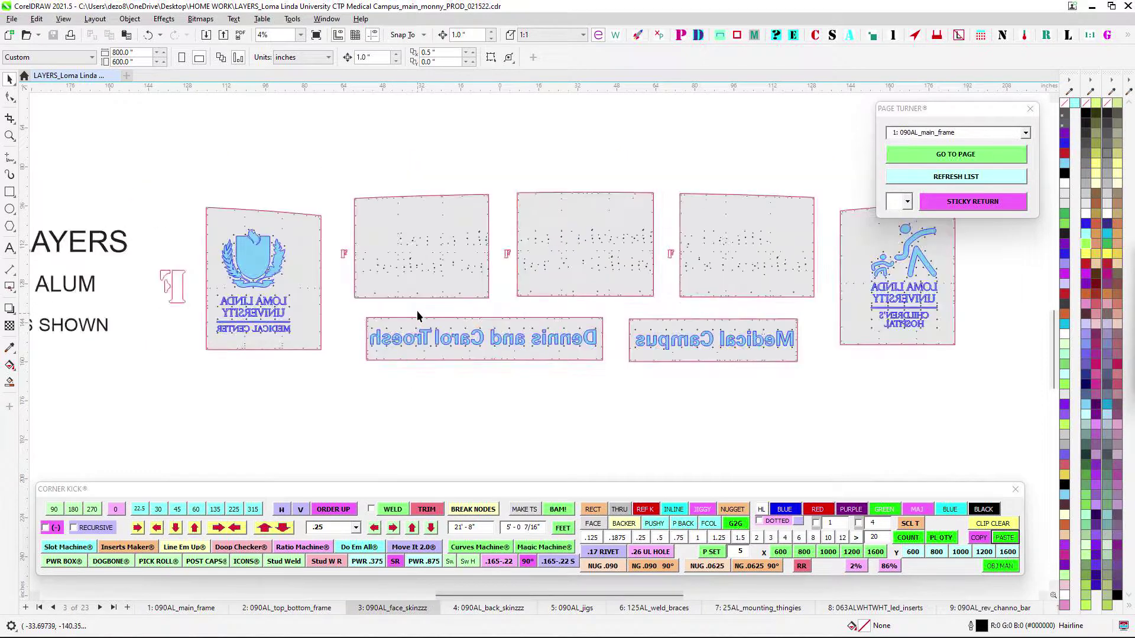
scroll(417, 310, "down", 1)
left_click_drag(483, 189, 430, 193)
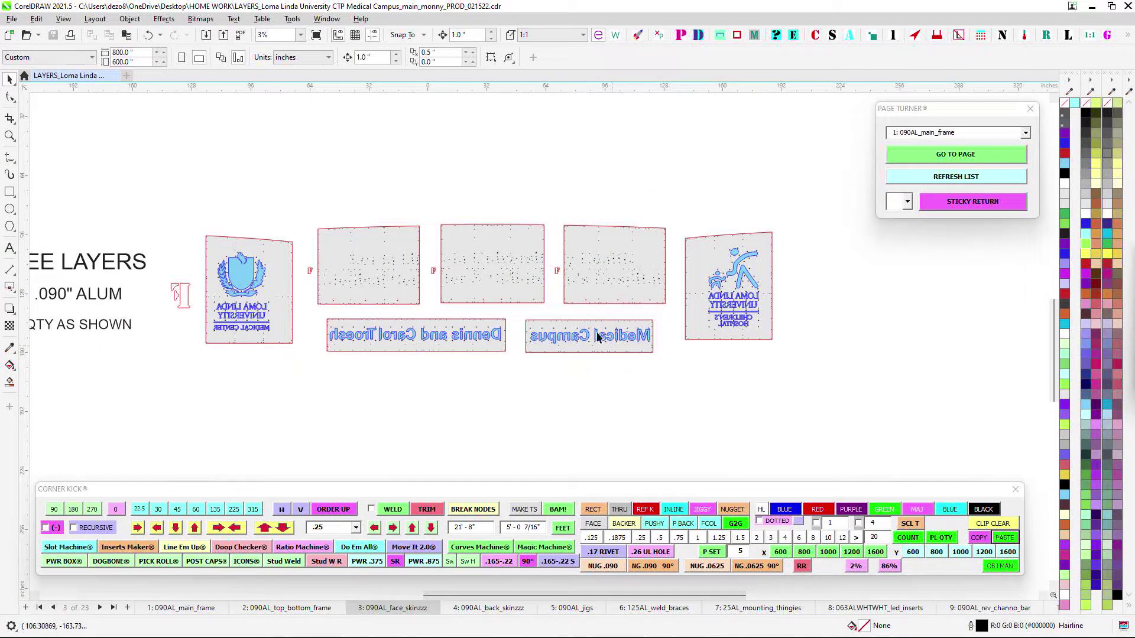
scroll(259, 304, "up", 1)
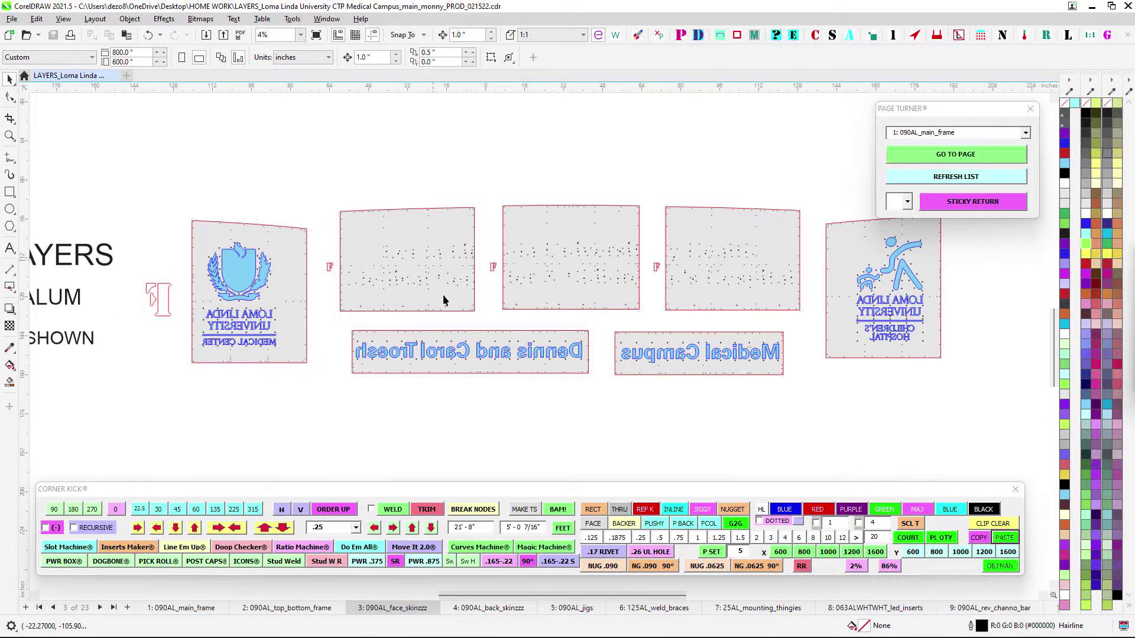
scroll(444, 300, "up", 6)
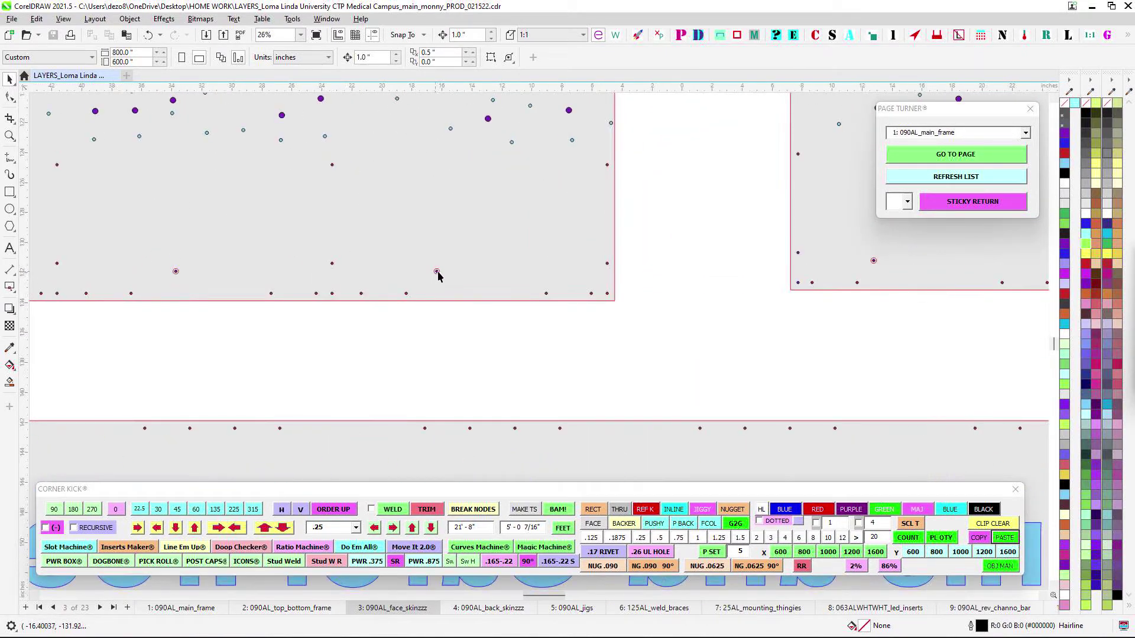
scroll(465, 297, "down", 5)
scroll(631, 280, "up", 6)
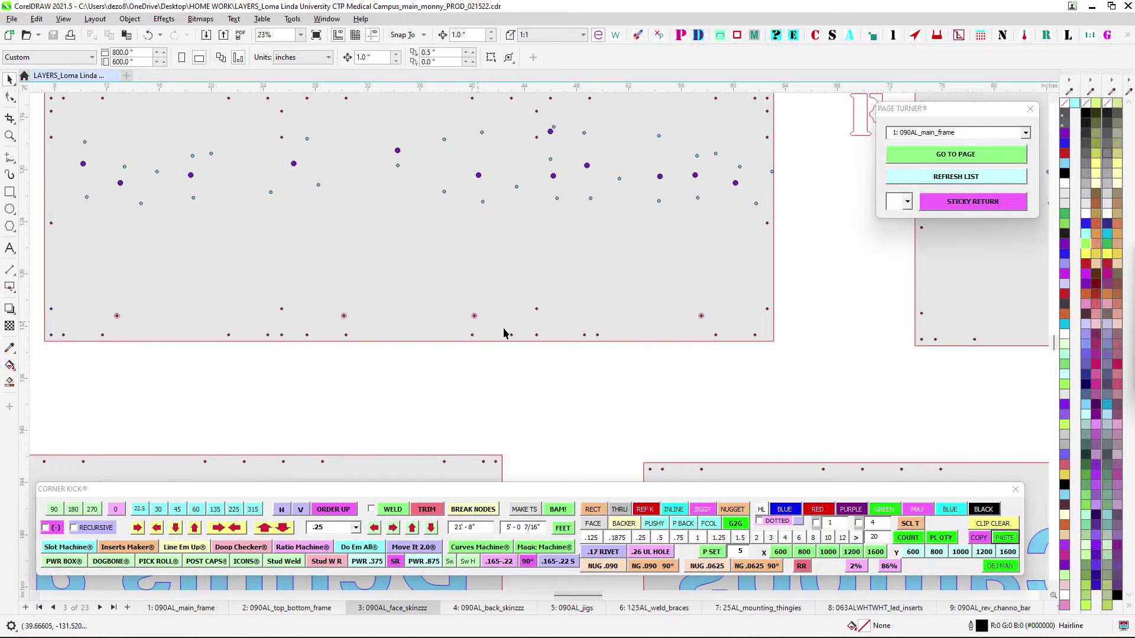
scroll(505, 334, "down", 6)
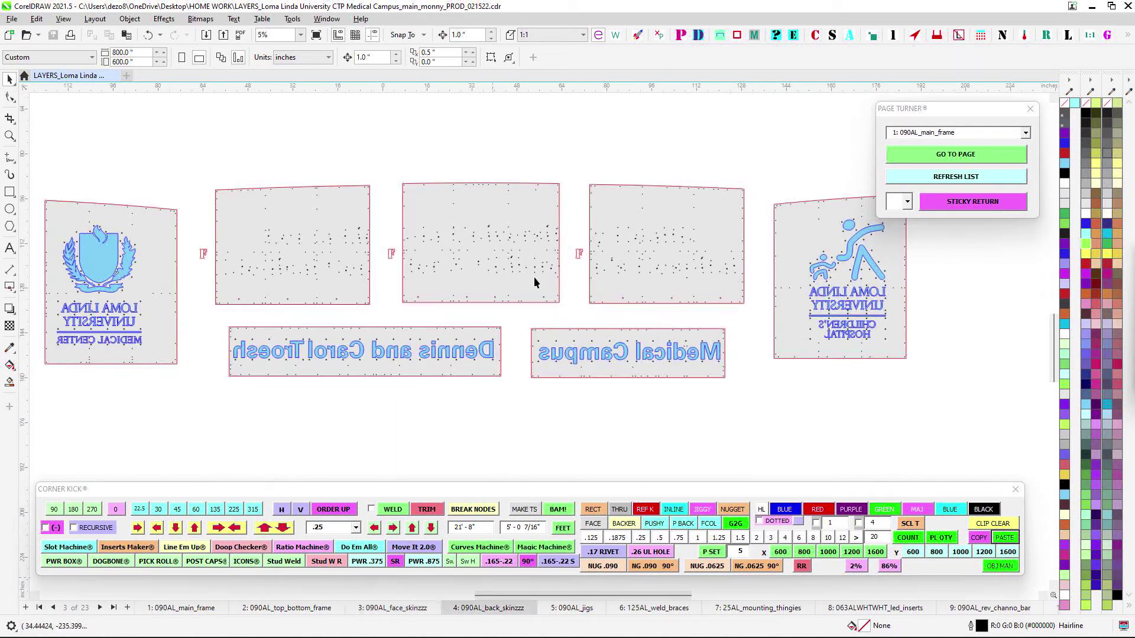
- Open the 090AL_back_skinzzz page and examine the five back panels and the five small brackets beside them
key("Page_Down")
scroll(544, 291, "up", 4)
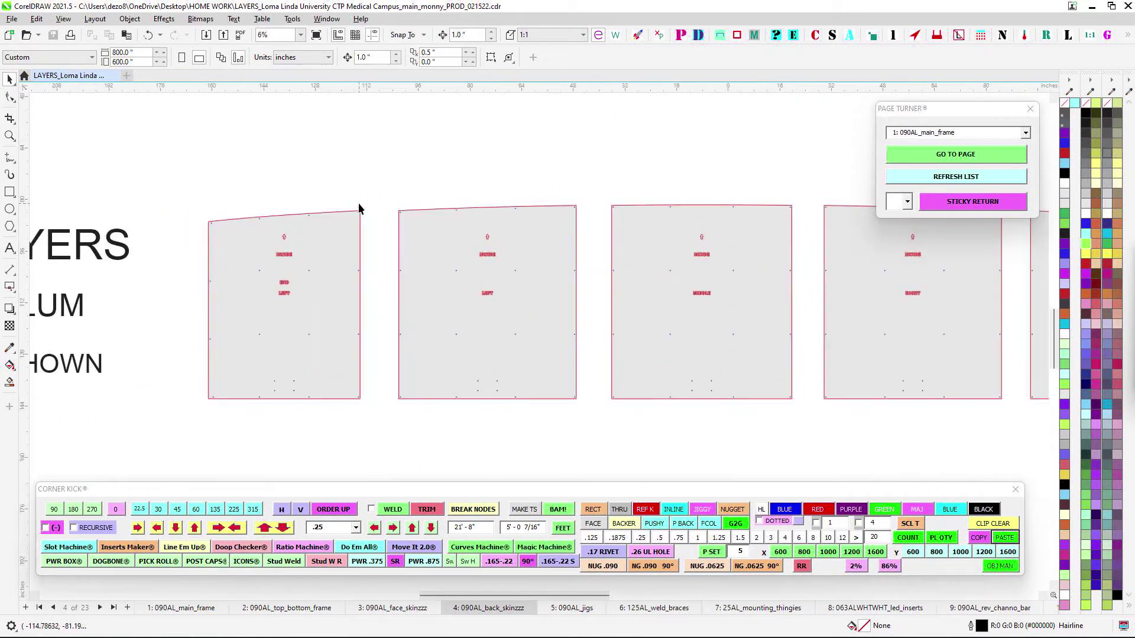
left_click_drag(671, 156, 54, 171)
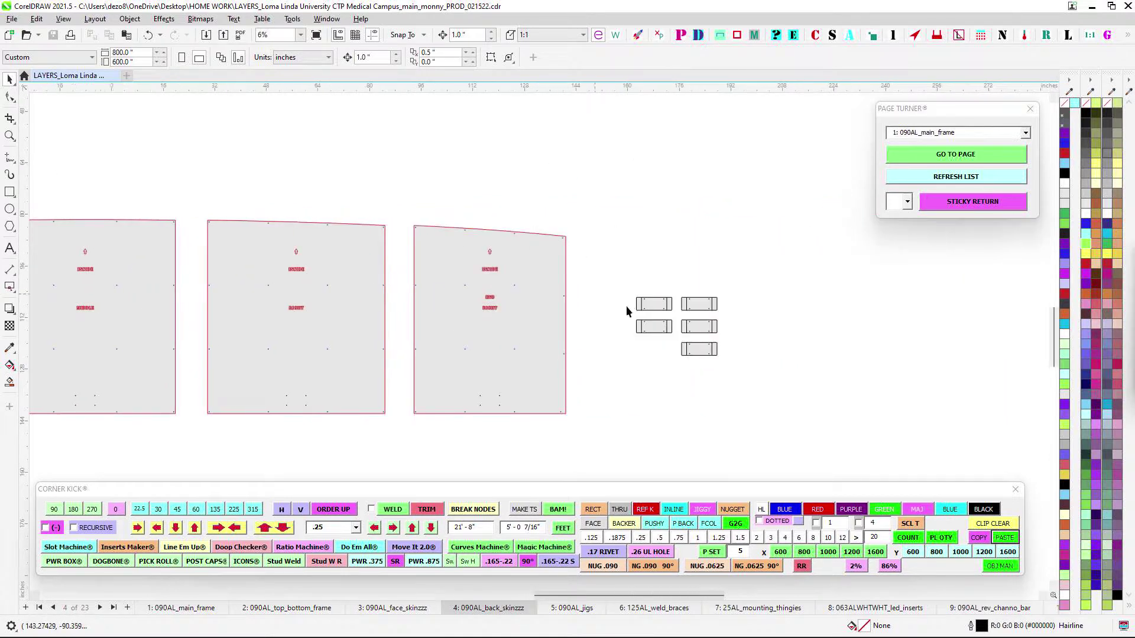
scroll(627, 306, "up", 2)
left_click_drag(751, 267, 521, 223)
scroll(468, 263, "up", 2)
scroll(468, 267, "up", 1)
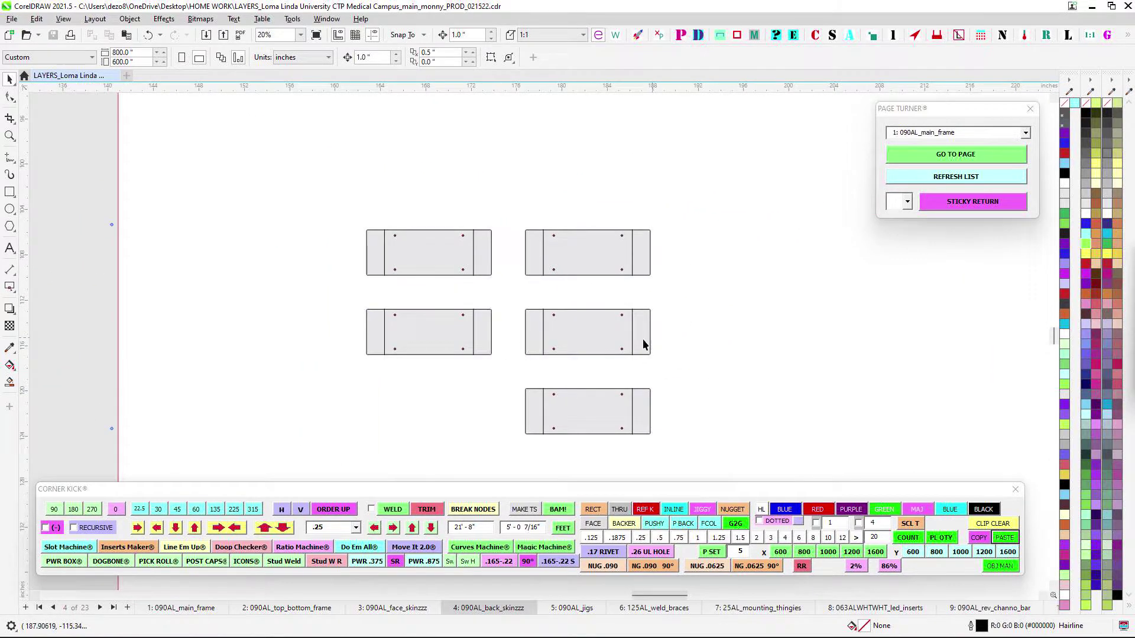
- Open the 090AL_jigs page and inspect the long curved jigs beside the layer notes
left_click(571, 608)
scroll(633, 252, "down", 6)
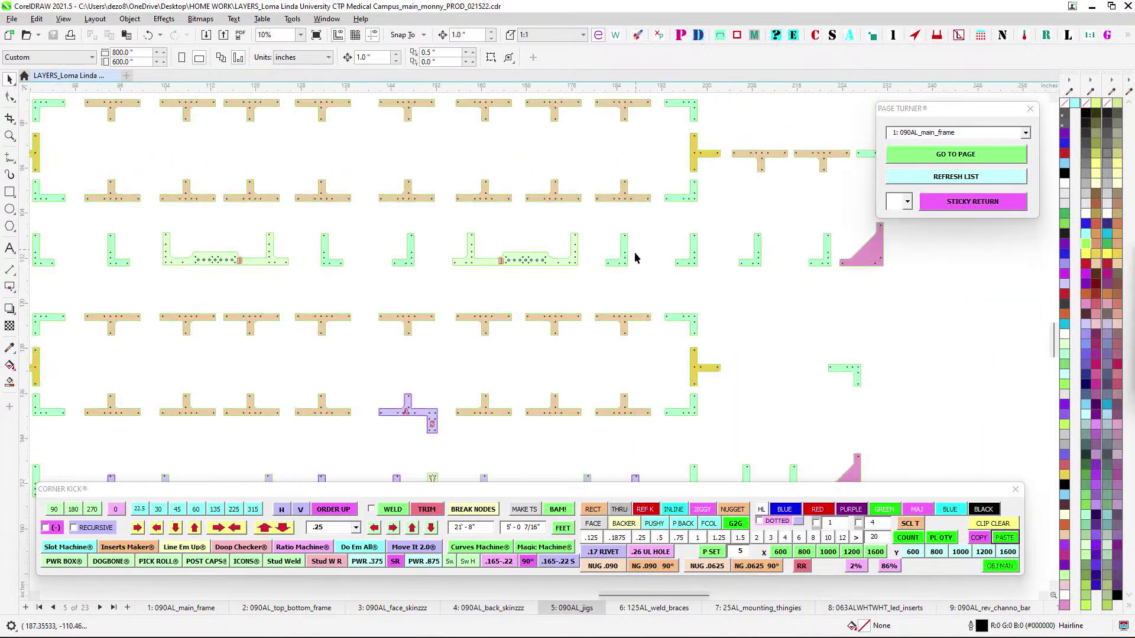
scroll(490, 281, "down", 1)
left_click_drag(420, 311, 679, 289)
left_click_drag(410, 227, 527, 235)
scroll(467, 254, "up", 1)
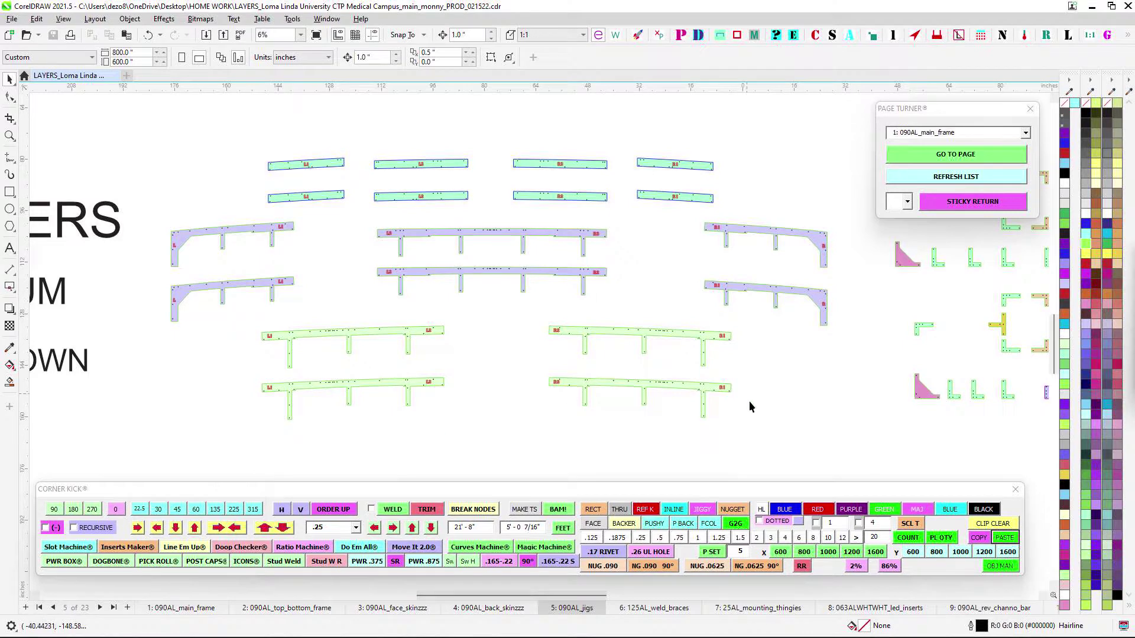
scroll(697, 315, "up", 2)
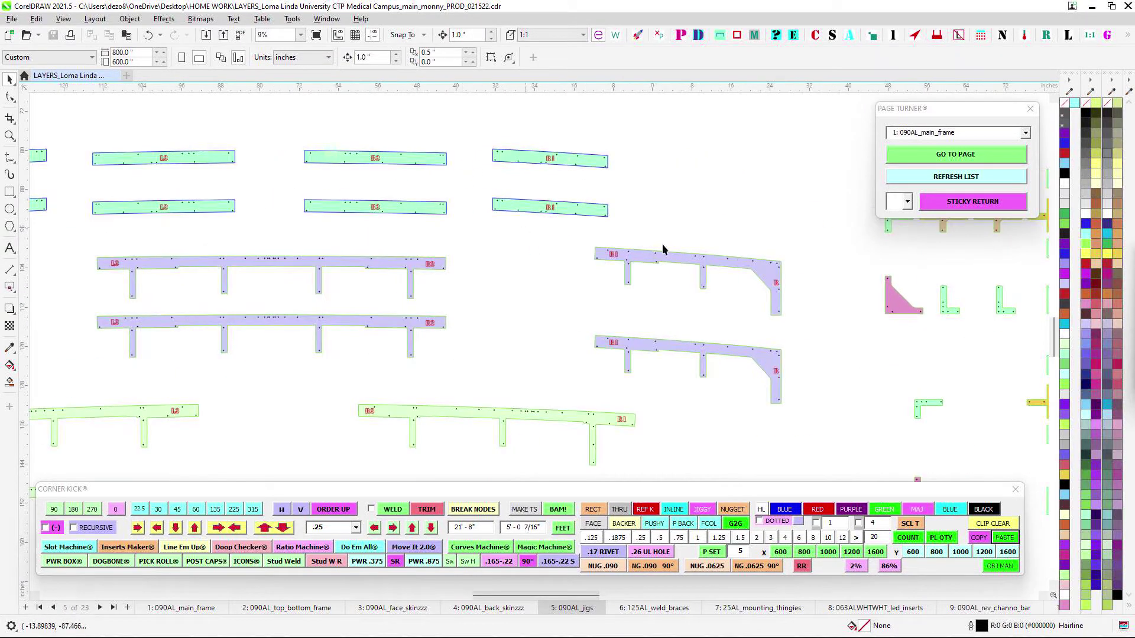
- Examine the two frame-shaped groups of T-, L- and triangle-shaped jigs on the 090AL_jigs page
scroll(426, 319, "down", 1)
left_click_drag(524, 219, 146, 169)
left_click_drag(471, 147, 388, 154)
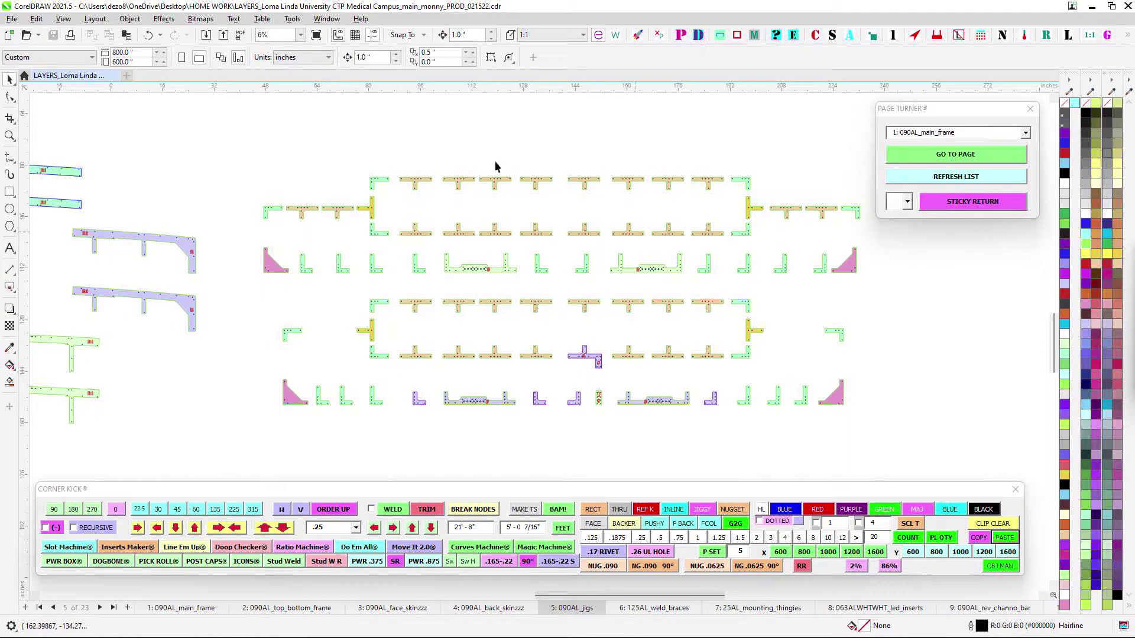
scroll(352, 362, "up", 1)
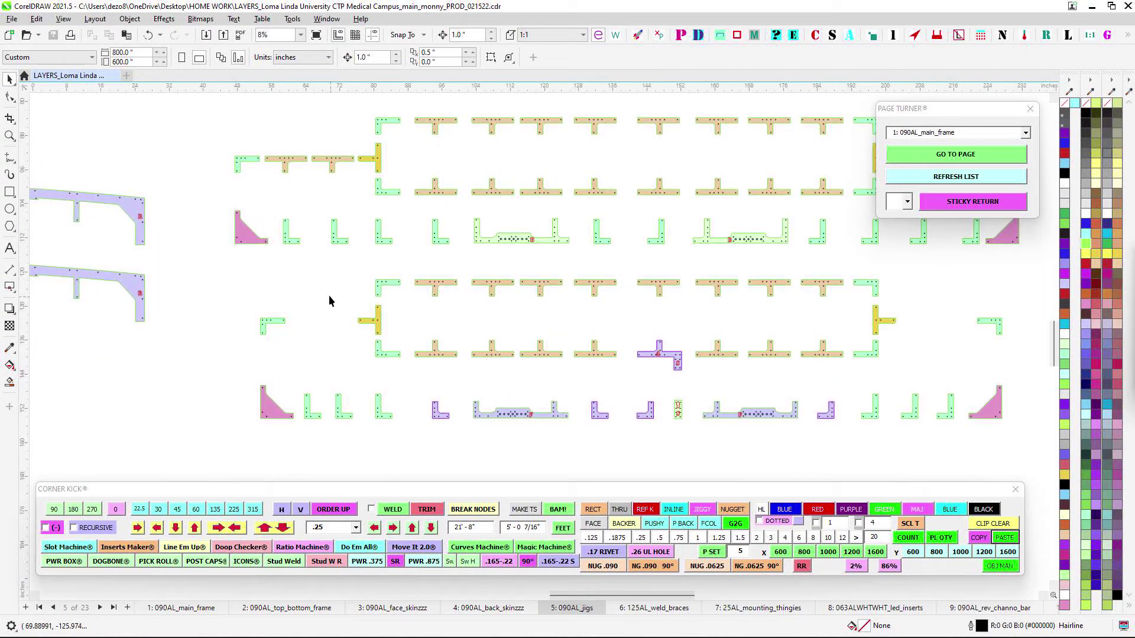
scroll(330, 294, "down", 1)
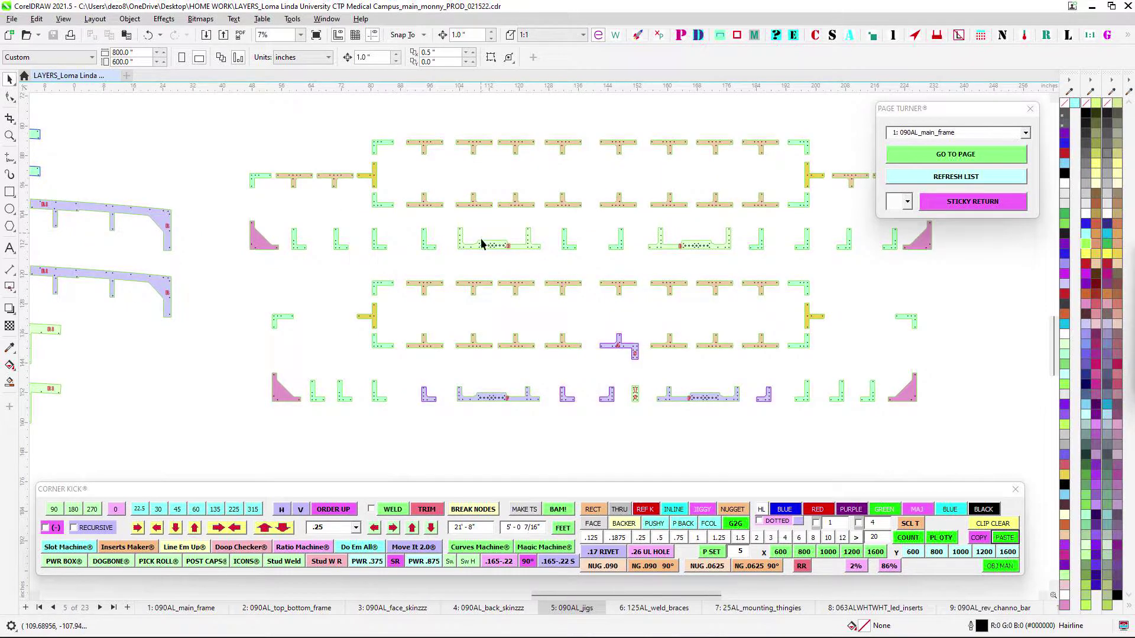
scroll(531, 249, "down", 1)
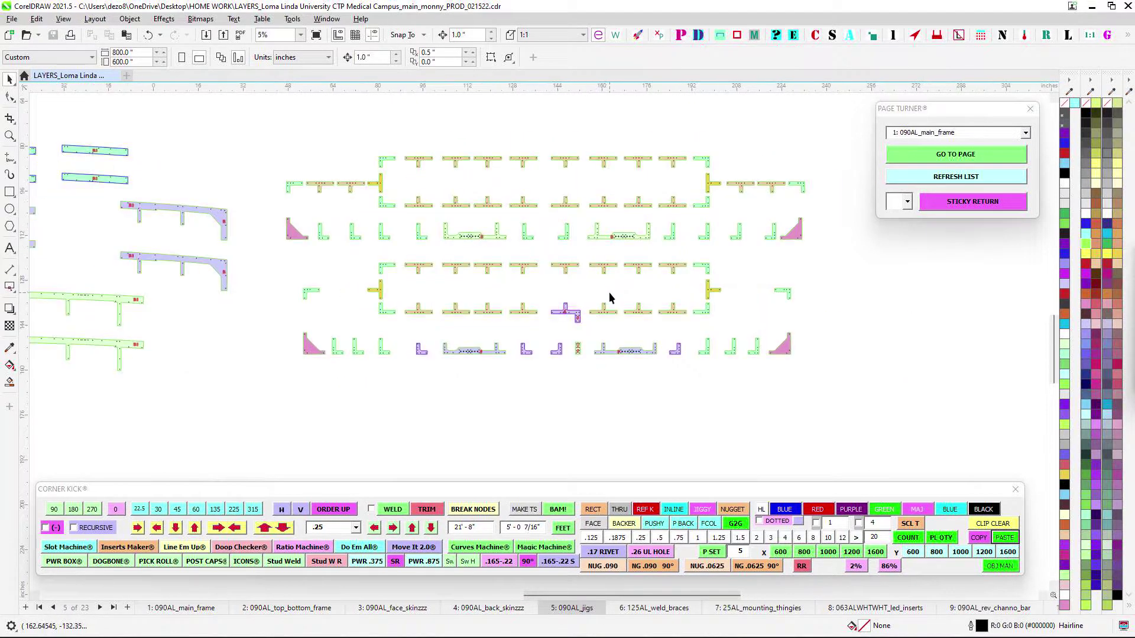
- Select the small upright jig between the L-shaped jig and the stepped bracket in the lowest row, and review the whole jig group
scroll(587, 291, "up", 4)
left_click_drag(537, 303, 586, 385)
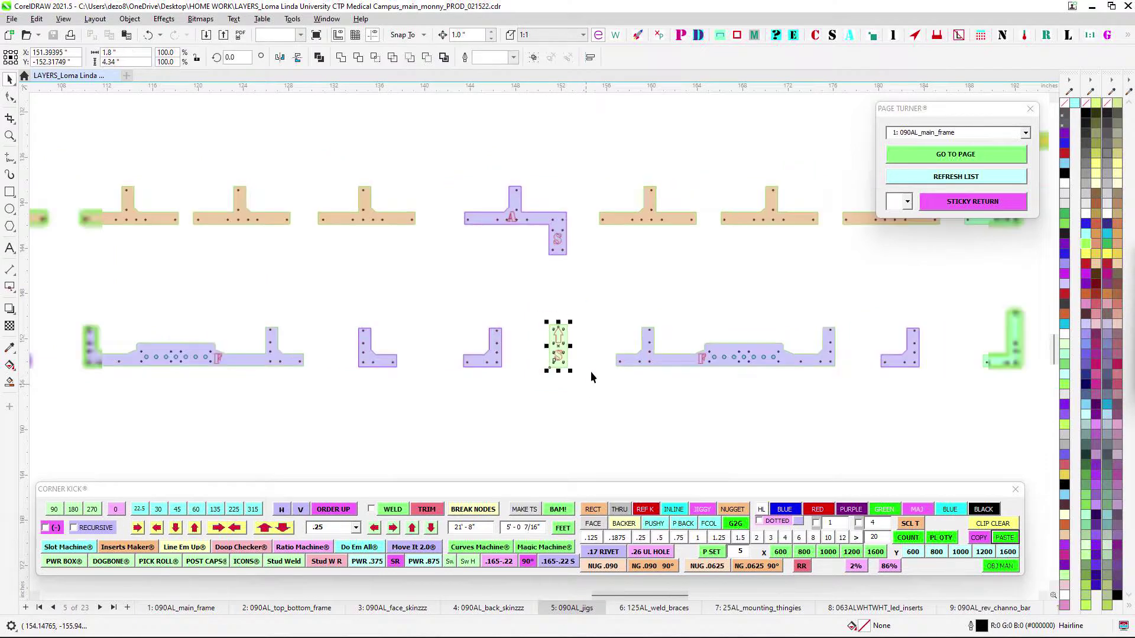
scroll(608, 389, "down", 3)
scroll(583, 373, "down", 3)
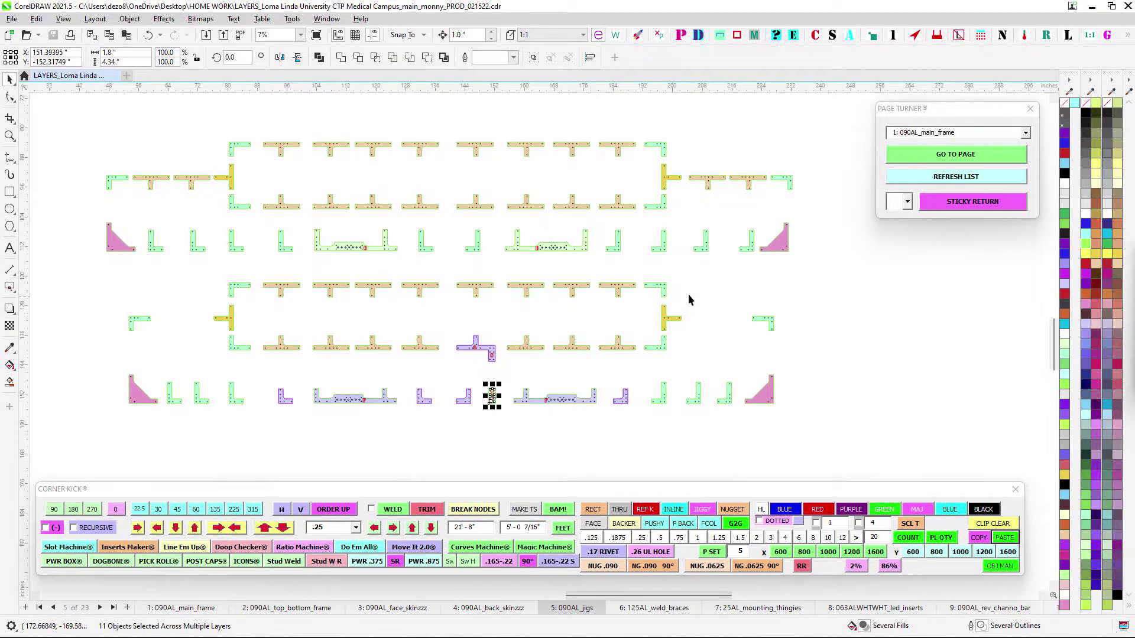
scroll(687, 284, "down", 1)
- Open the 125AL_weld_braces page and examine the two rows of U-shaped weld braces
left_click(647, 608)
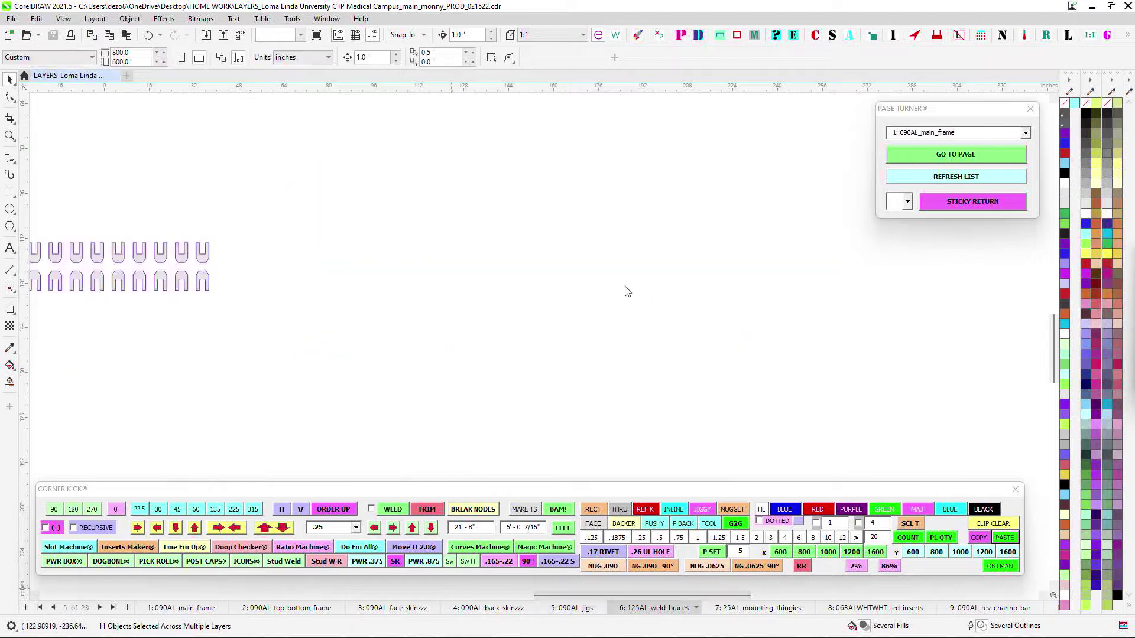
scroll(393, 261, "down", 1)
scroll(329, 264, "up", 3)
scroll(367, 267, "up", 1)
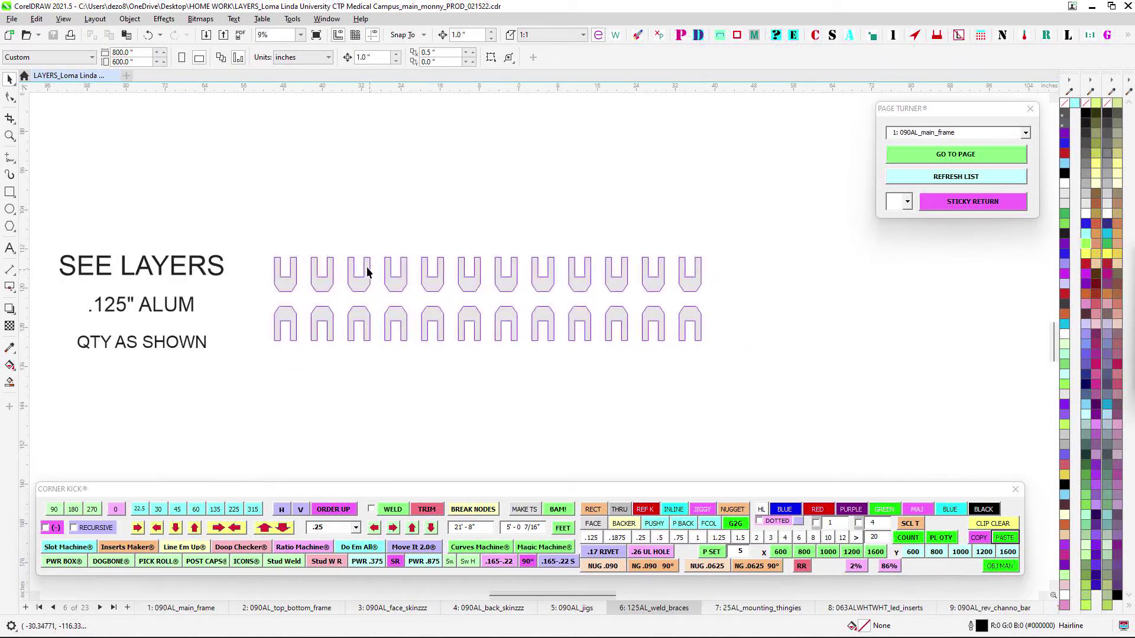
- Open the 25AL_mounting_thingies page and inspect the slotted mounting bars, square plates and corner pieces
left_click(776, 610)
left_click_drag(492, 223, 650, 232)
left_click_drag(463, 236, 548, 215)
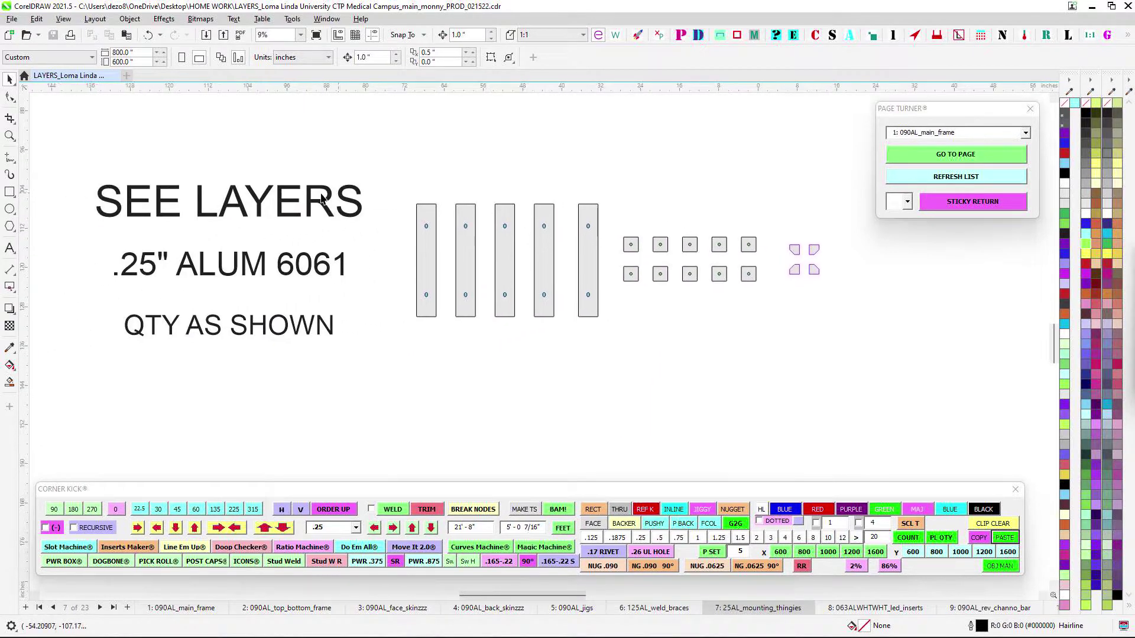
scroll(593, 208, "up", 3)
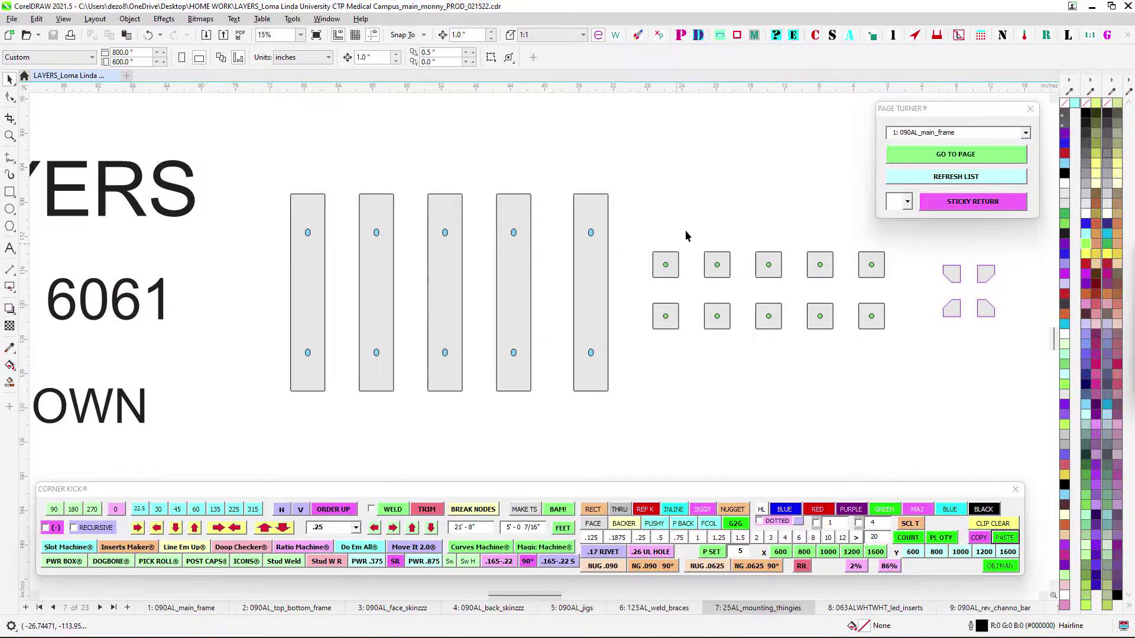
- Select the four chamfered corner pieces beside the square plates on the 25AL_mounting_thingies page and review them with the plates
left_click_drag(685, 229, 431, 215)
scroll(456, 248, "up", 2)
scroll(456, 253, "down", 3)
left_click_drag(500, 244, 388, 222)
scroll(430, 233, "up", 4)
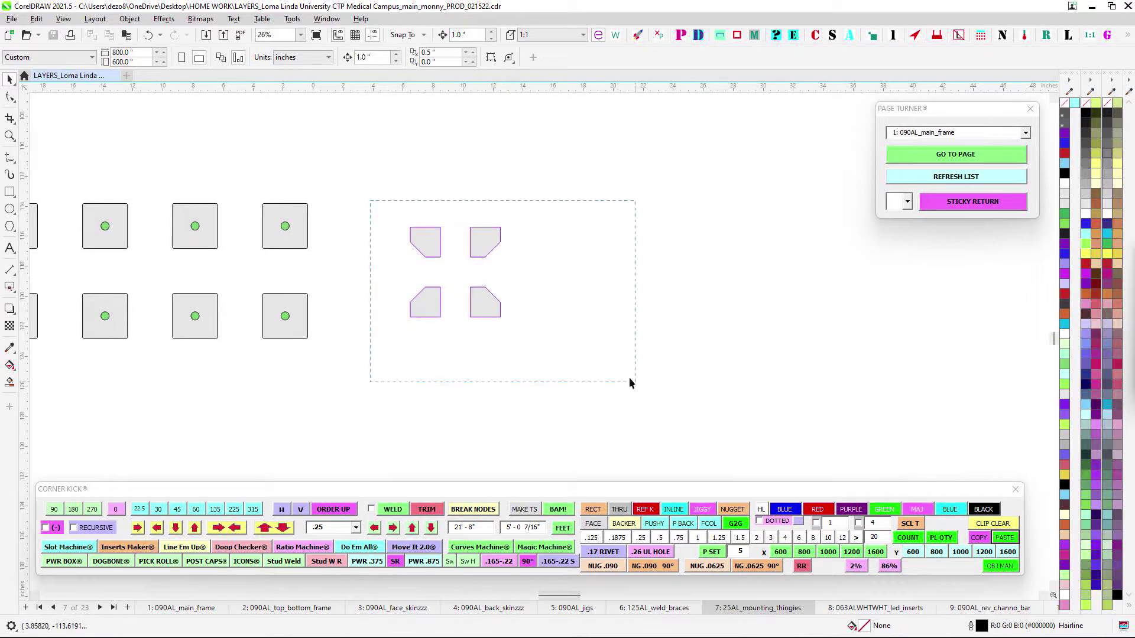
left_click_drag(629, 380, 631, 379)
scroll(650, 319, "down", 3)
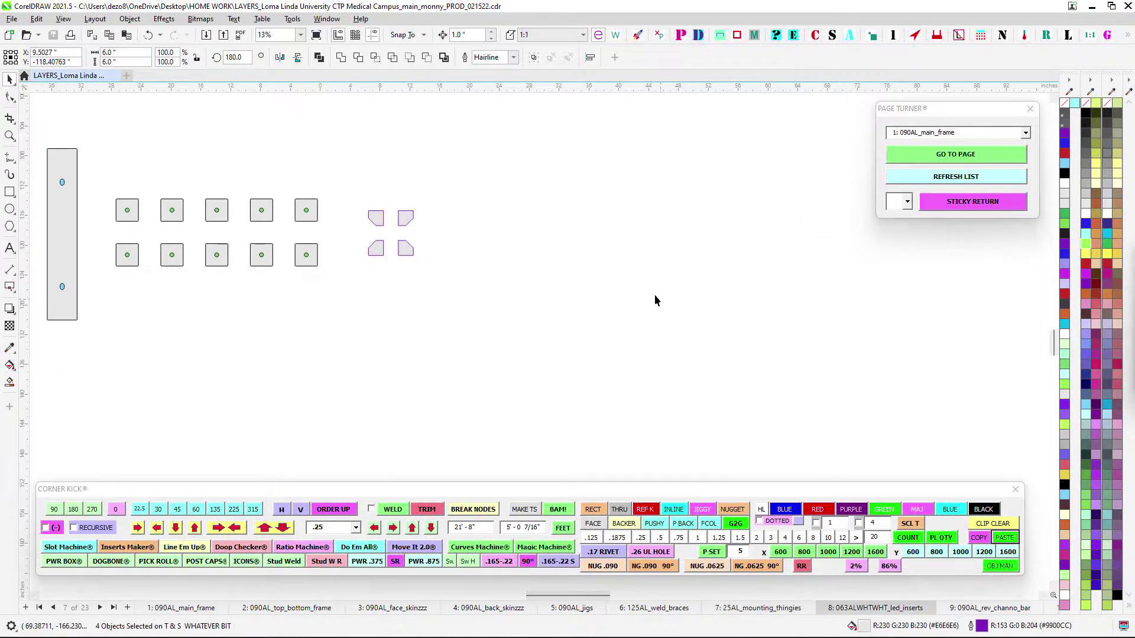
- Open the 063ALWHTWHT_led_inserts page and examine the crest, strip and figure-logo LED insert panels
key("Page_Down")
scroll(654, 295, "down", 4)
left_click_drag(575, 267, 588, 256)
scroll(410, 241, "up", 1)
left_click_drag(410, 241, 628, 252)
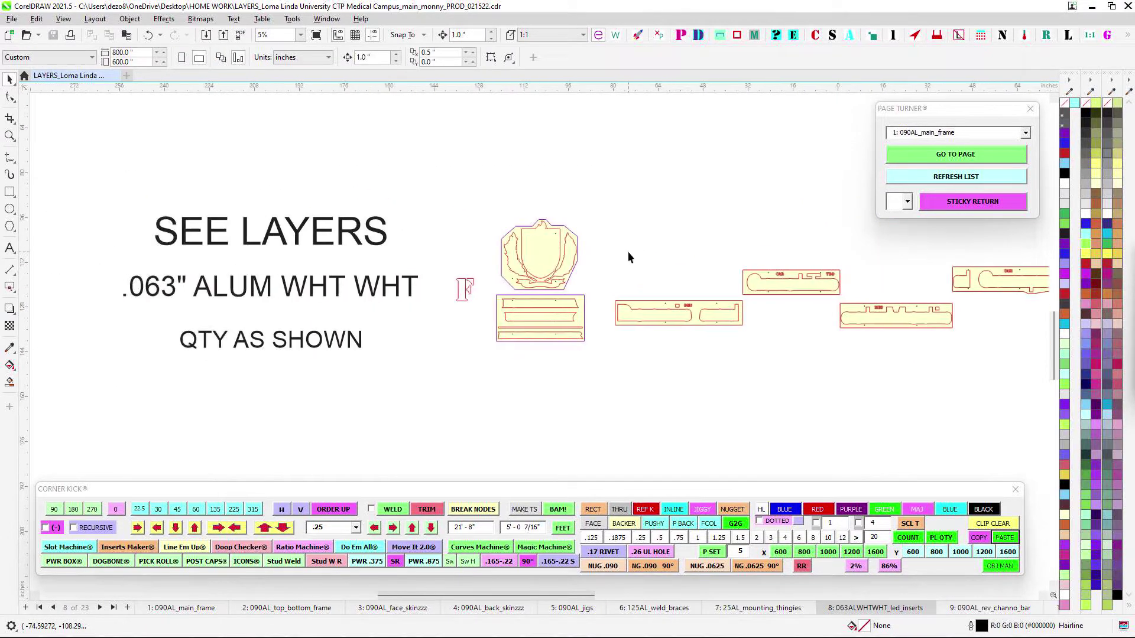
left_click_drag(554, 252, 349, 265)
left_click_drag(615, 236, 448, 220)
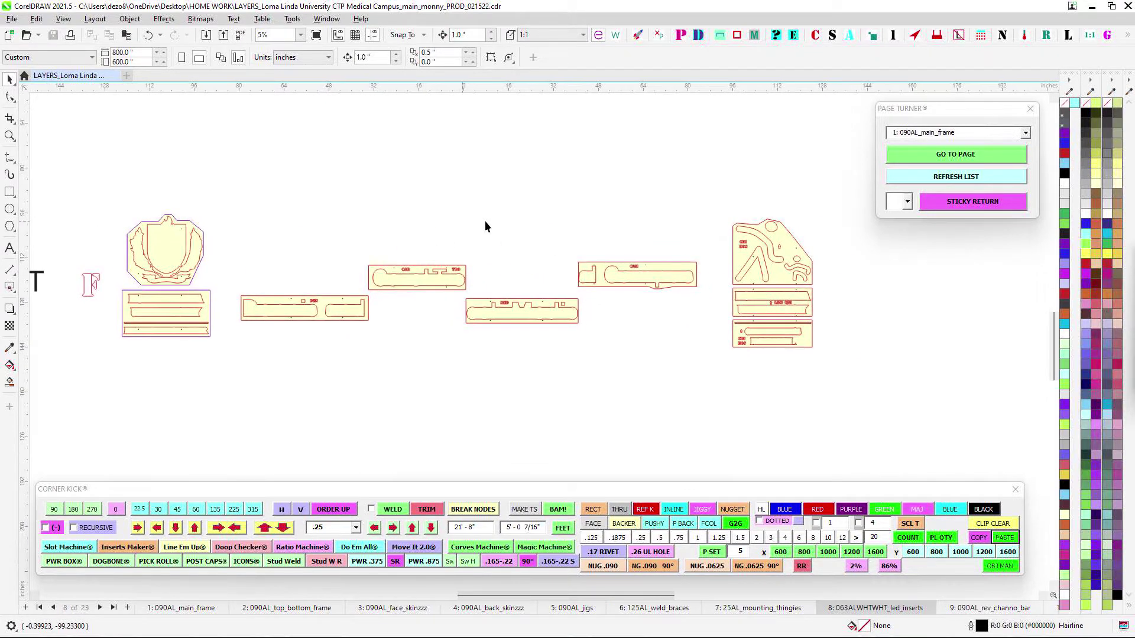
scroll(687, 232, "up", 1)
left_click_drag(747, 328, 530, 240)
scroll(530, 240, "down", 3)
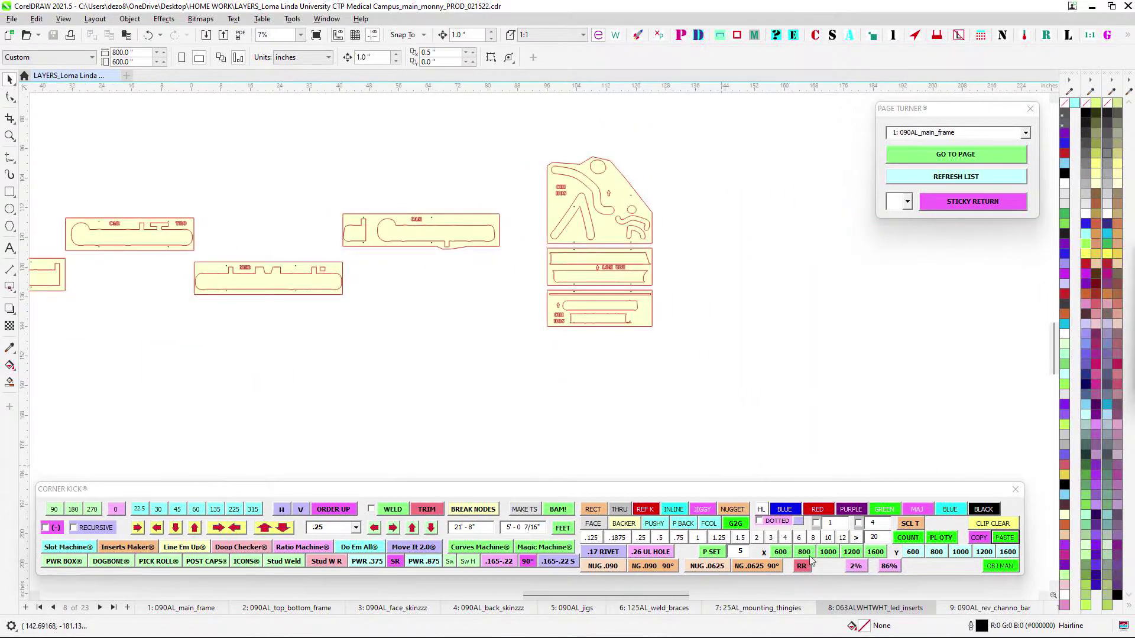
- Open the 090AL_rev_channo_bar page and examine the two rows of long aluminum bars
left_click(952, 609)
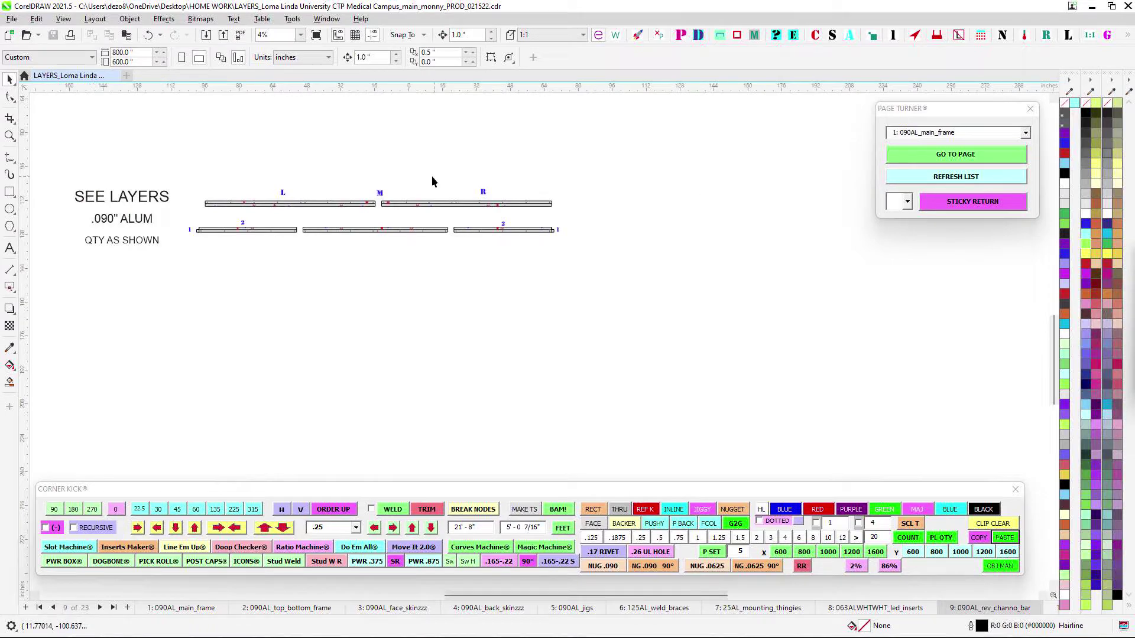
scroll(438, 195, "left", 3)
scroll(446, 215, "up", 3)
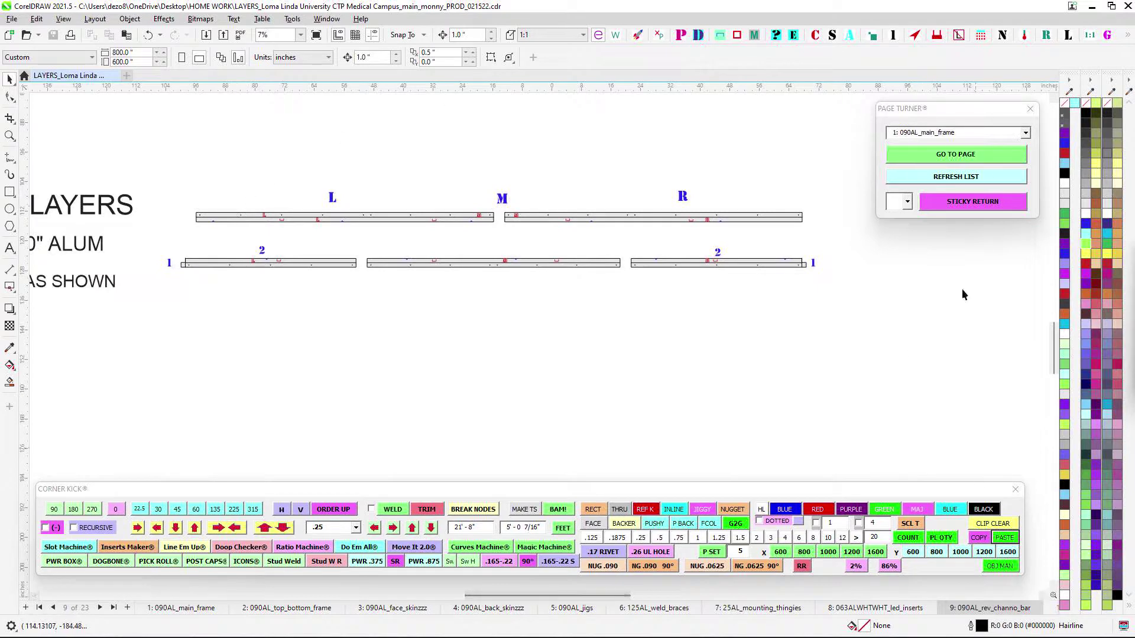
- Refresh the page list, open the 375CLRTUFFAK_rev_channo_bar page and inspect both long clear bars and their ends
left_click(1021, 178)
left_click(1025, 133)
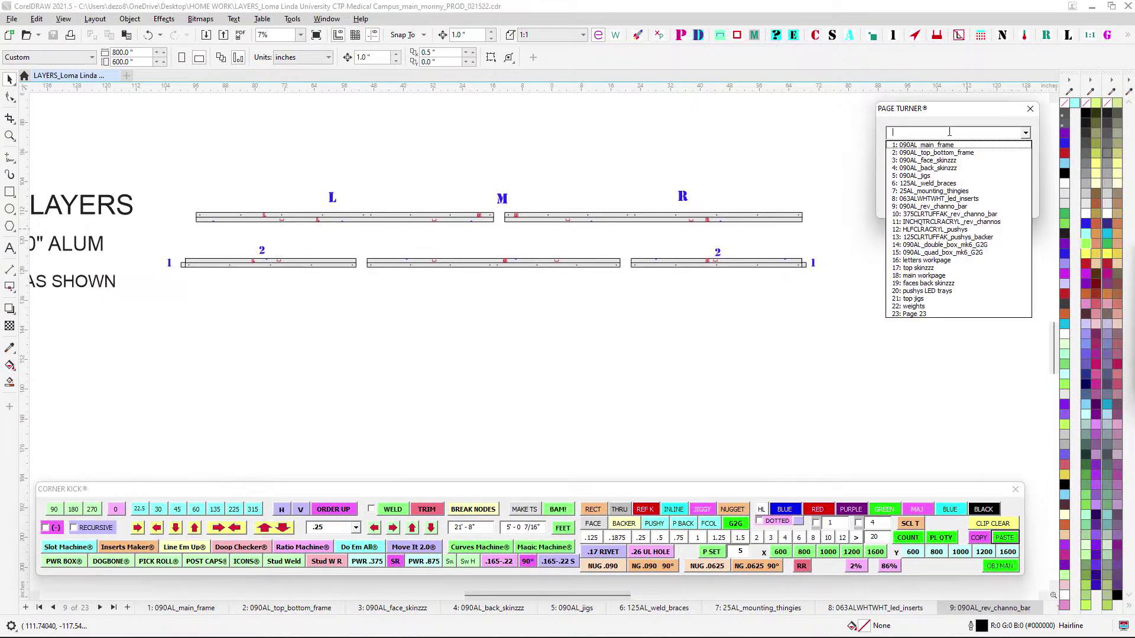
left_click(977, 214)
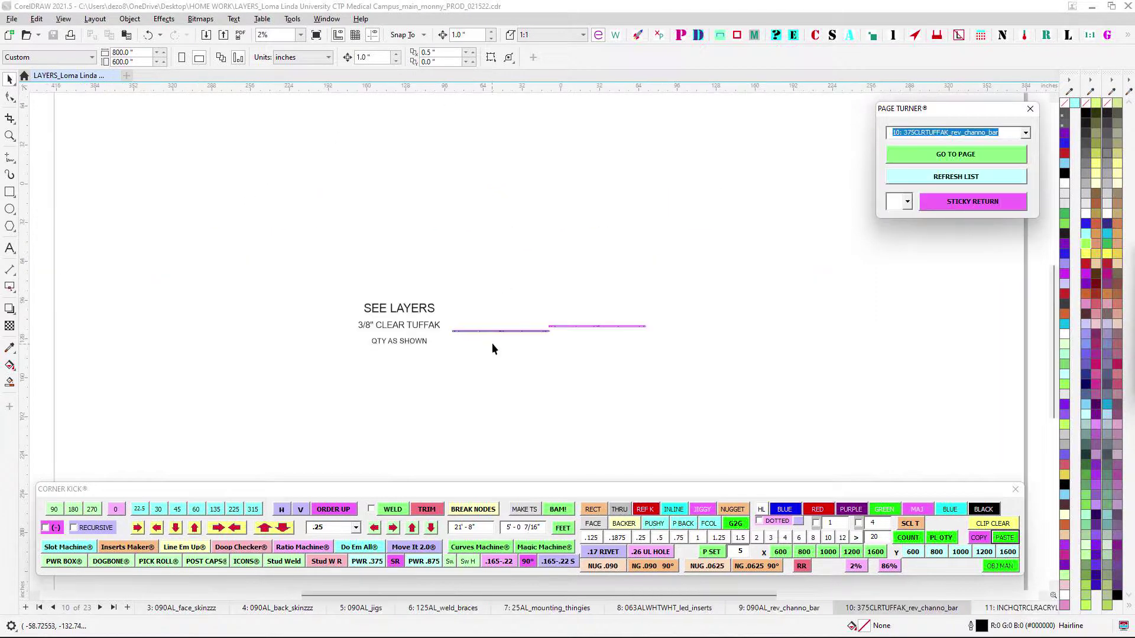
left_click_drag(507, 305, 421, 300)
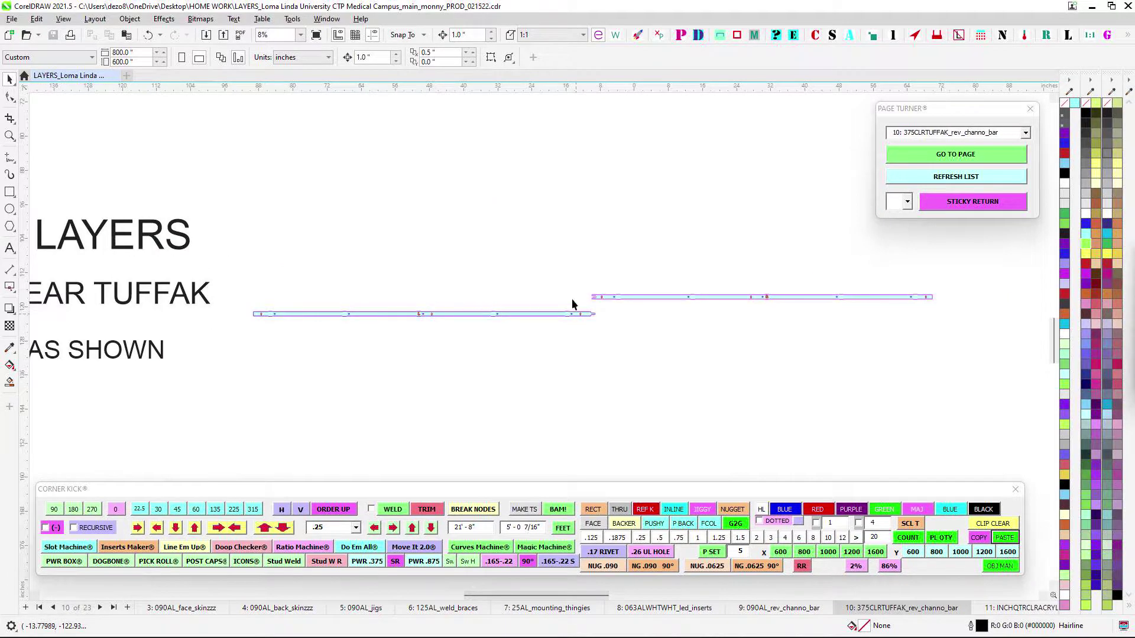
scroll(573, 305, "up", 1)
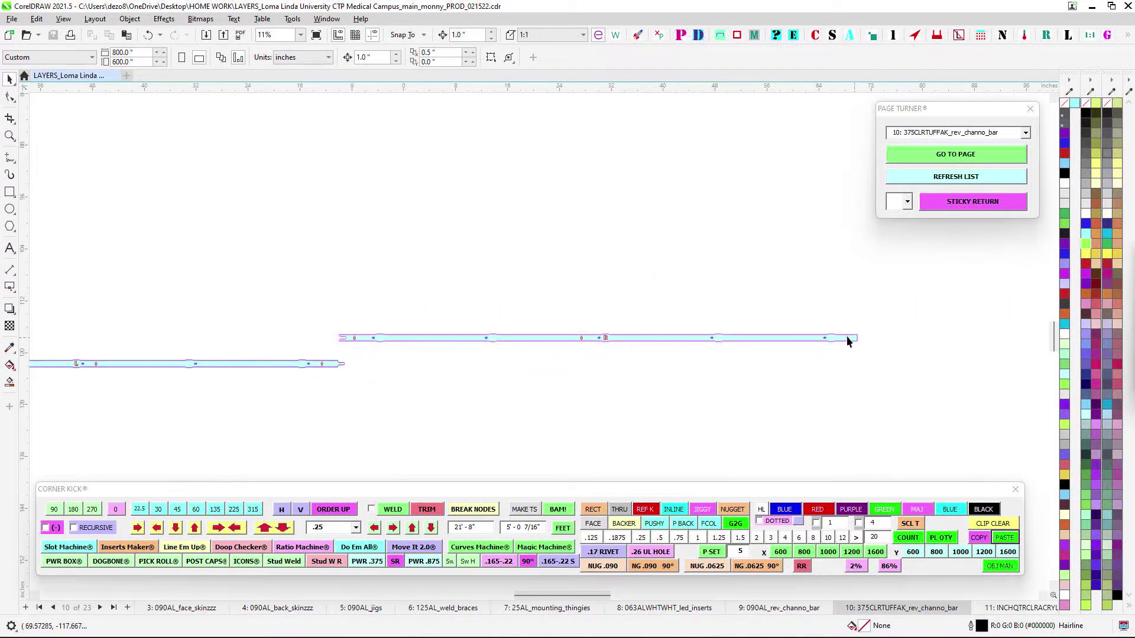
scroll(420, 357, "left", 3)
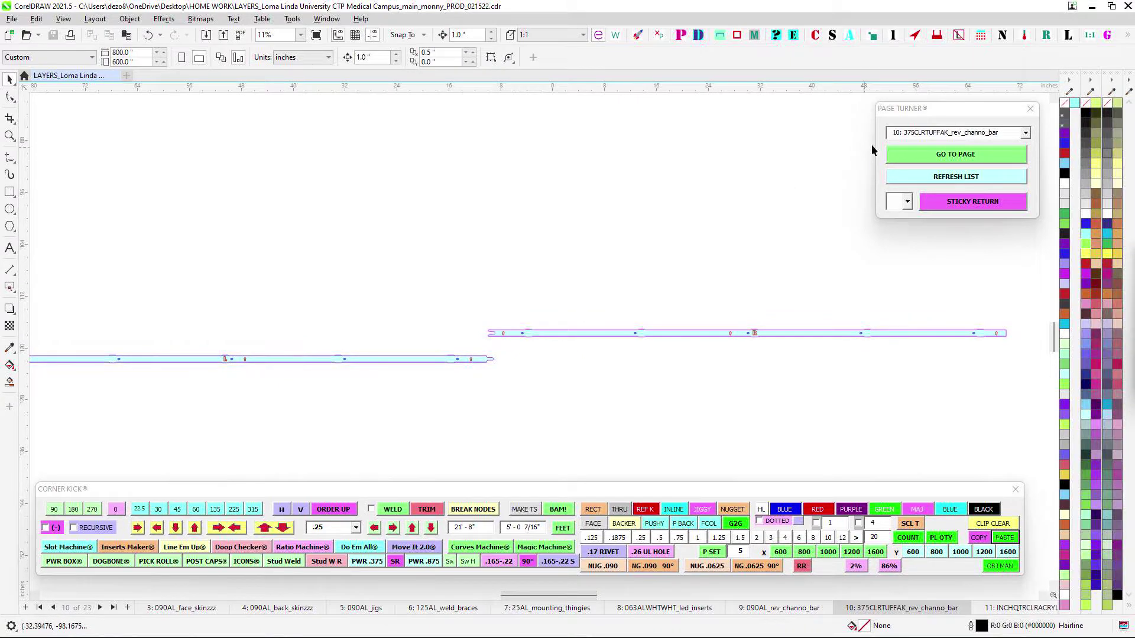
- Open the INCHQTRCLRACRYL_rev_channos page and review the mirrored sign lettering and the clear acrylic thickness notes
left_click(1025, 135)
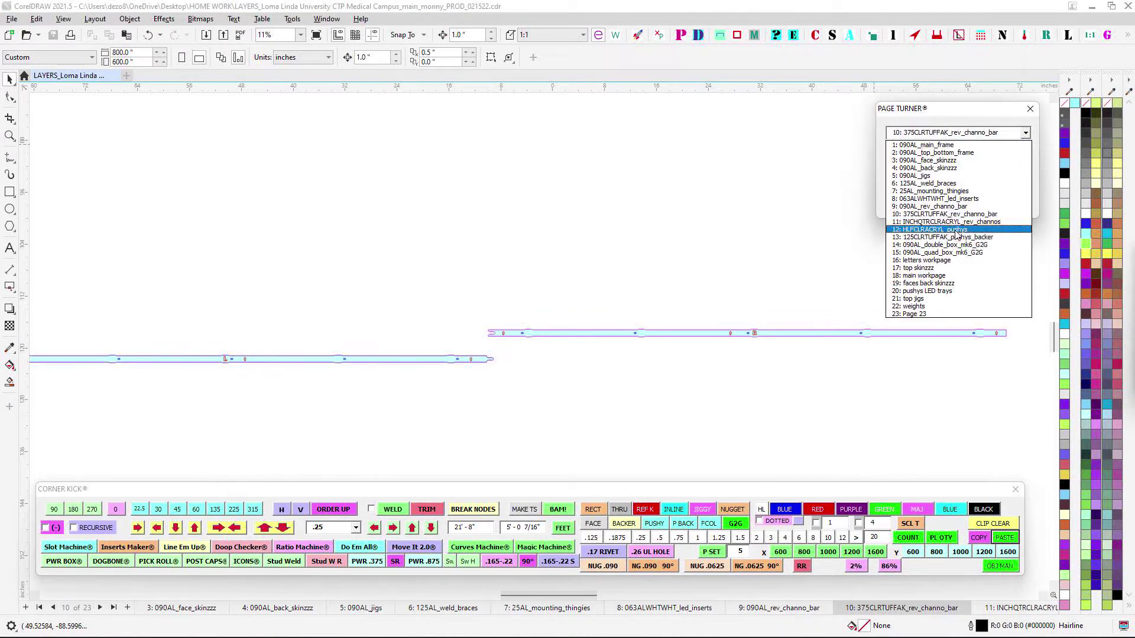
left_click(908, 222)
scroll(413, 304, "up", 2)
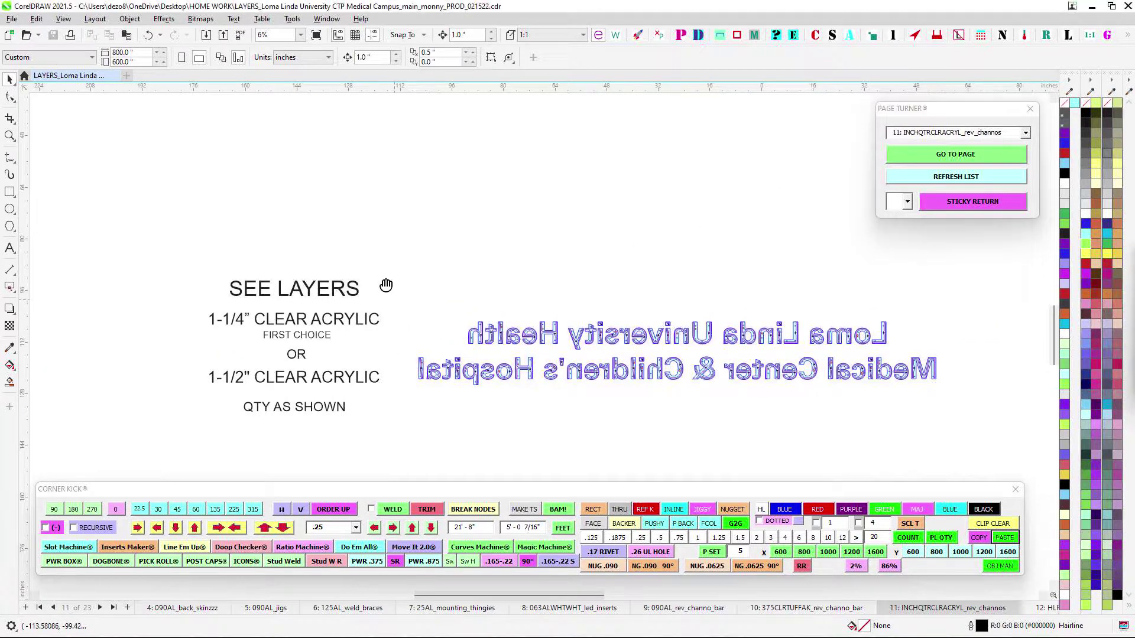
scroll(496, 248, "up", 2)
left_click_drag(528, 240, 516, 229)
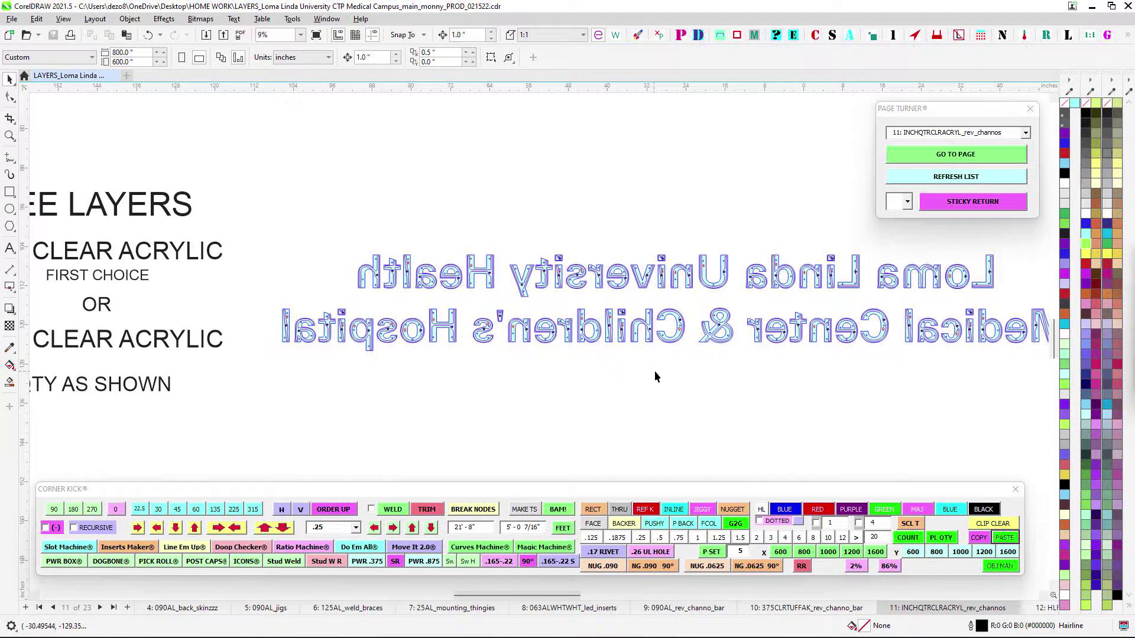
left_click_drag(636, 223, 510, 221)
scroll(539, 236, "down", 1)
left_click_drag(422, 227, 636, 226)
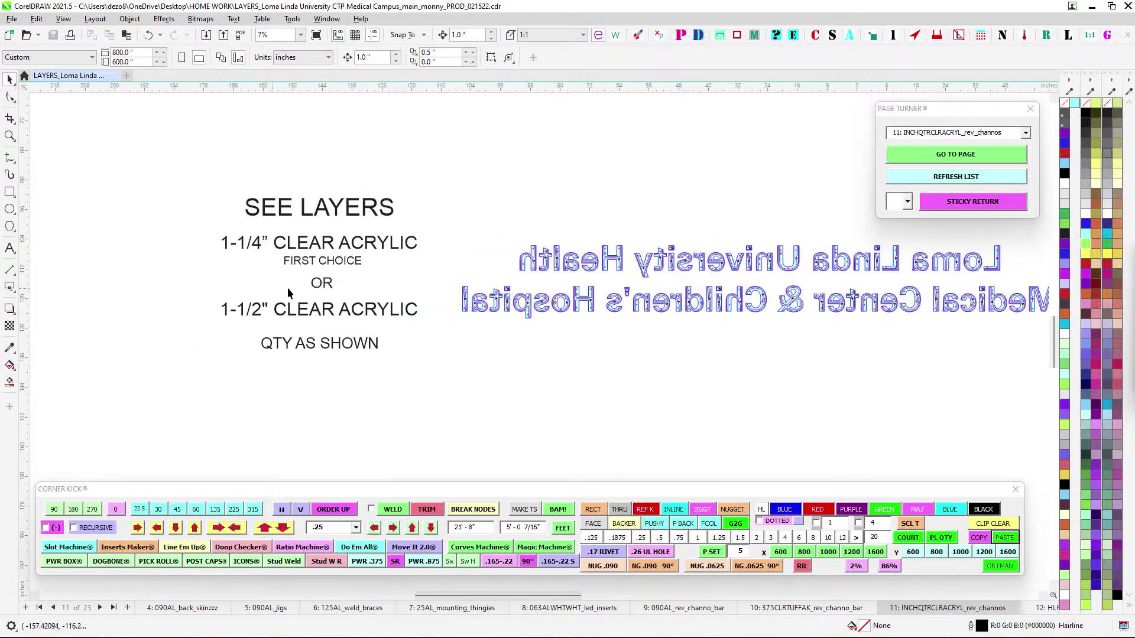
scroll(354, 266, "up", 1)
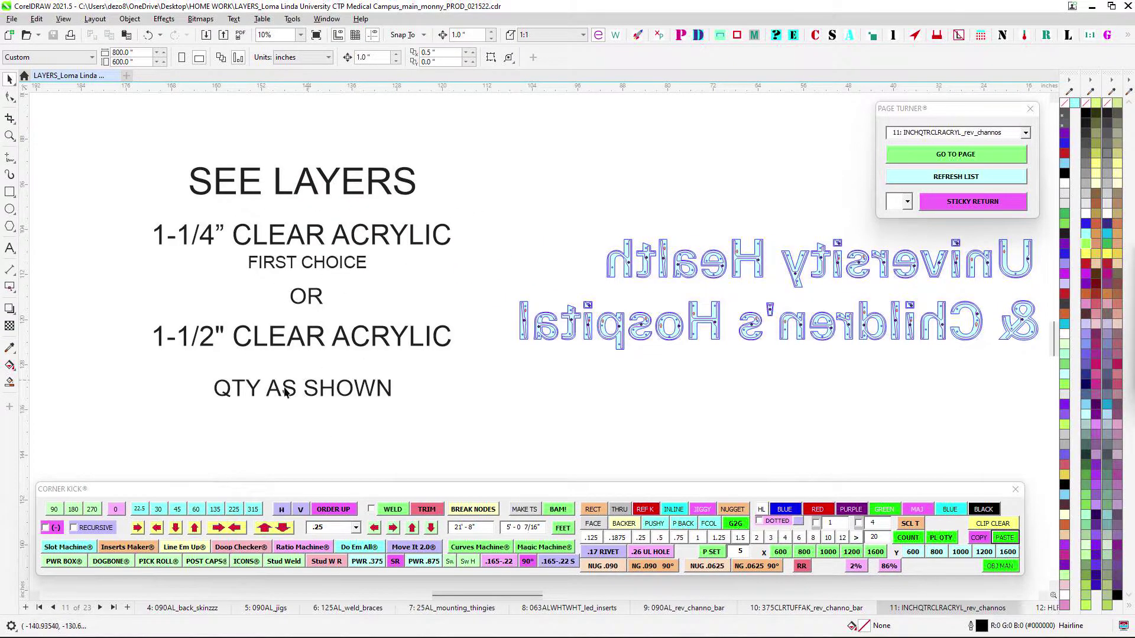
- Inspect the holes and arrows inside the mirrored "Hospital" letters up close, and review the whole mirrored lettering
left_click_drag(553, 307, 360, 309)
scroll(362, 309, "up", 4)
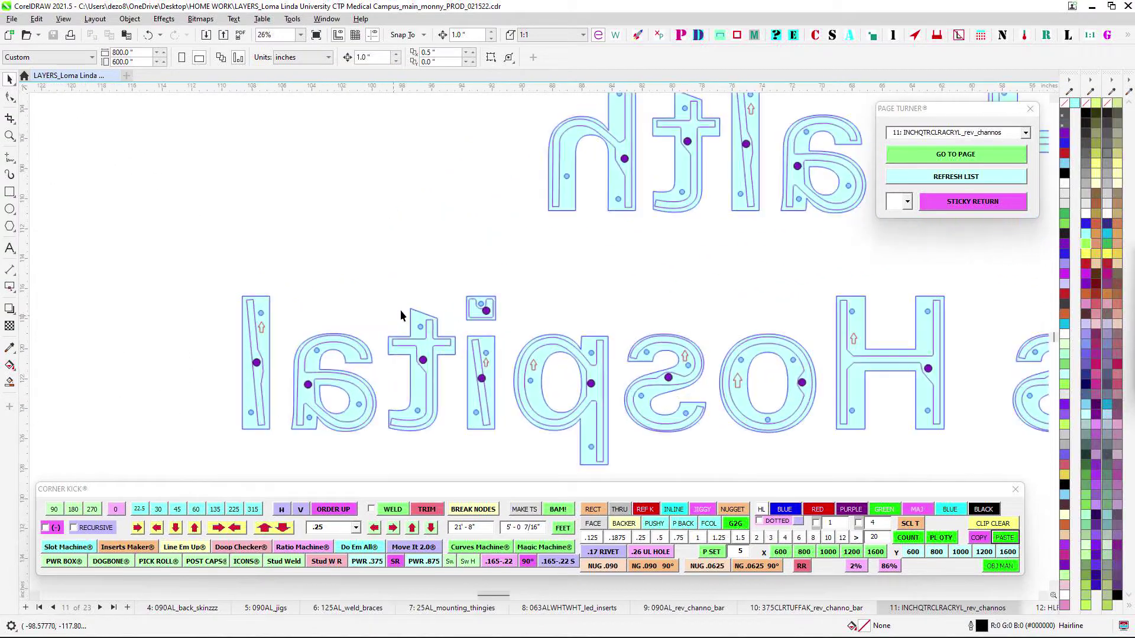
scroll(516, 296, "down", 2)
scroll(520, 296, "up", 1)
left_click_drag(520, 297, 310, 285)
scroll(310, 284, "down", 2)
scroll(520, 395, "down", 1)
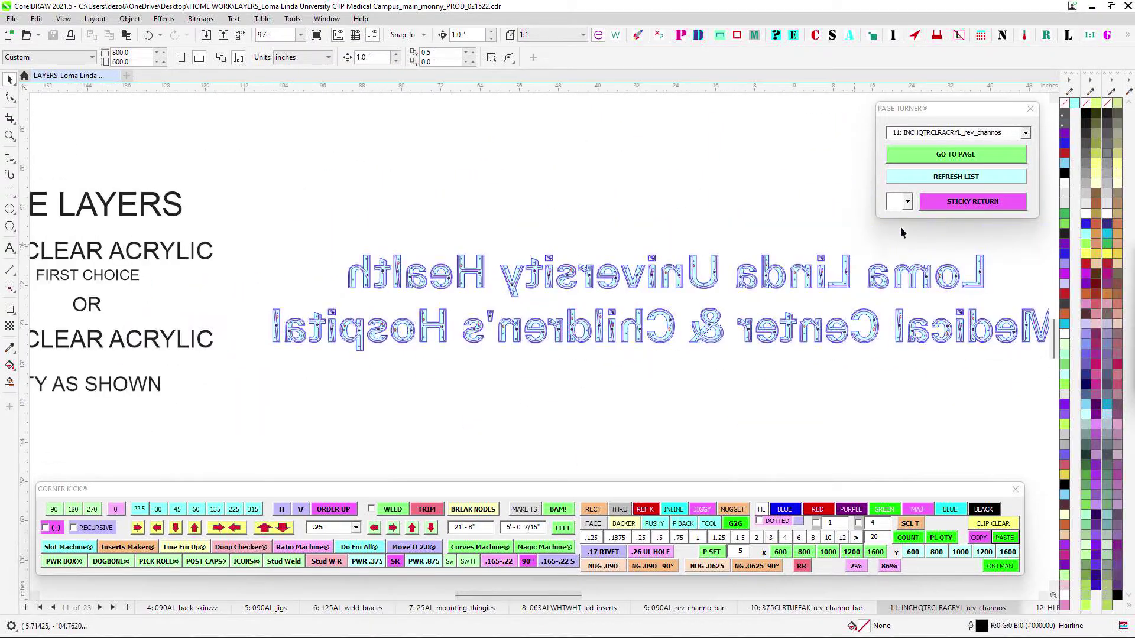
- Open the HLFCLRACRYL_pushys page and examine the medical center logo, the campus lettering and the children's hospital logo
left_click(1026, 135)
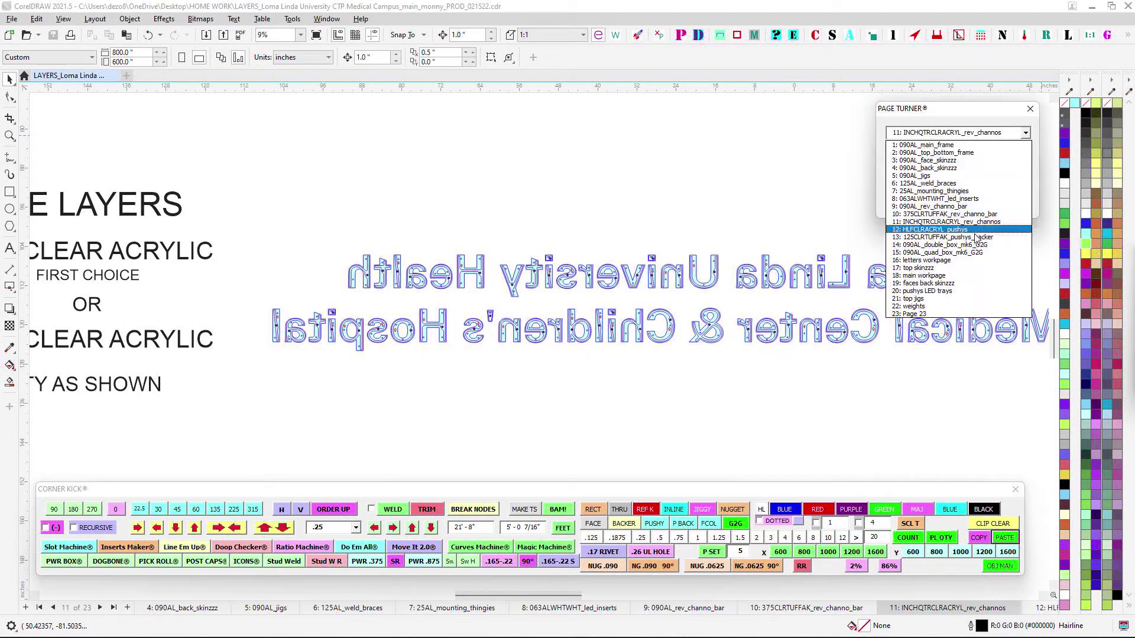
left_click(951, 228)
scroll(566, 293, "up", 1)
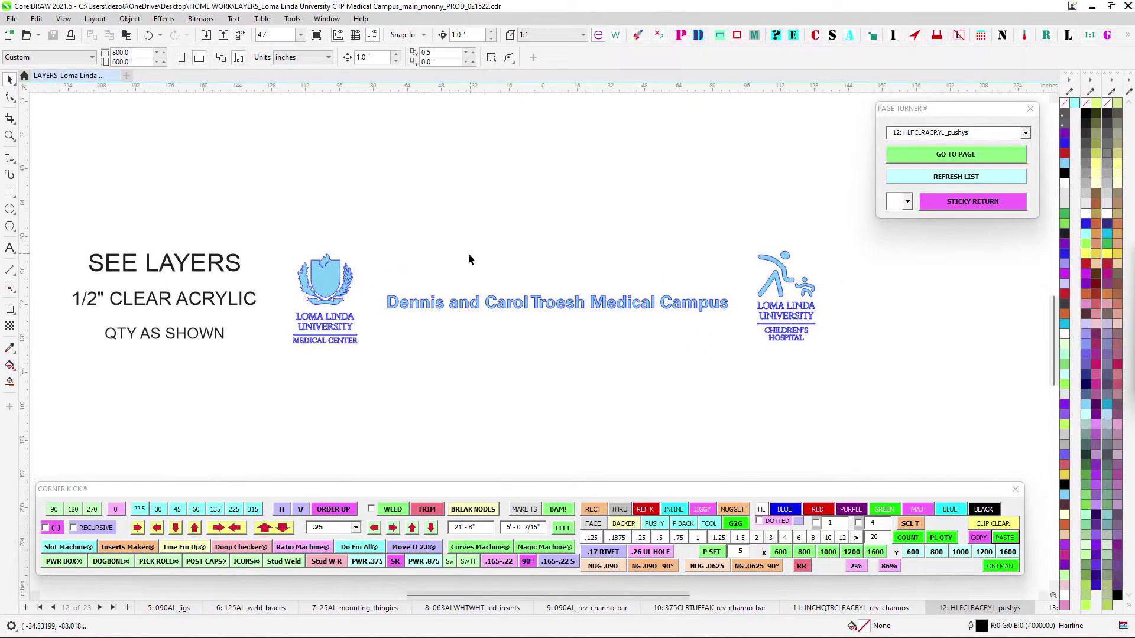
scroll(803, 329, "up", 2)
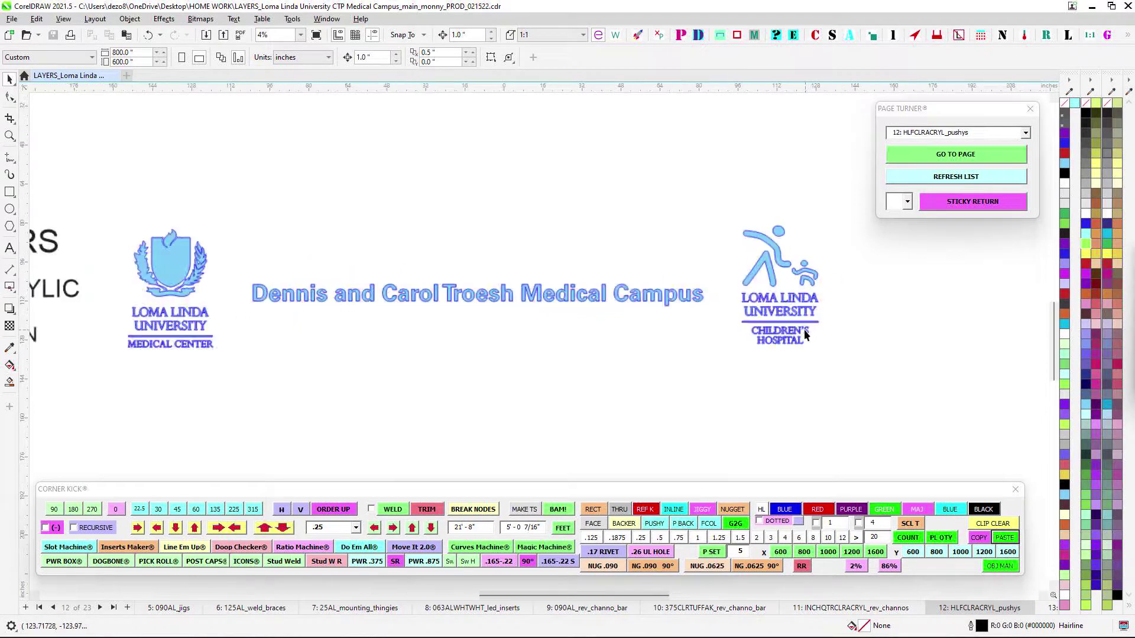
- Review the clear backer panels on the 125CLRTUFFAK_pushys_backer page and the box parts on the 090AL_double_box_mk6_G2G page
left_click(1025, 134)
left_click(952, 235)
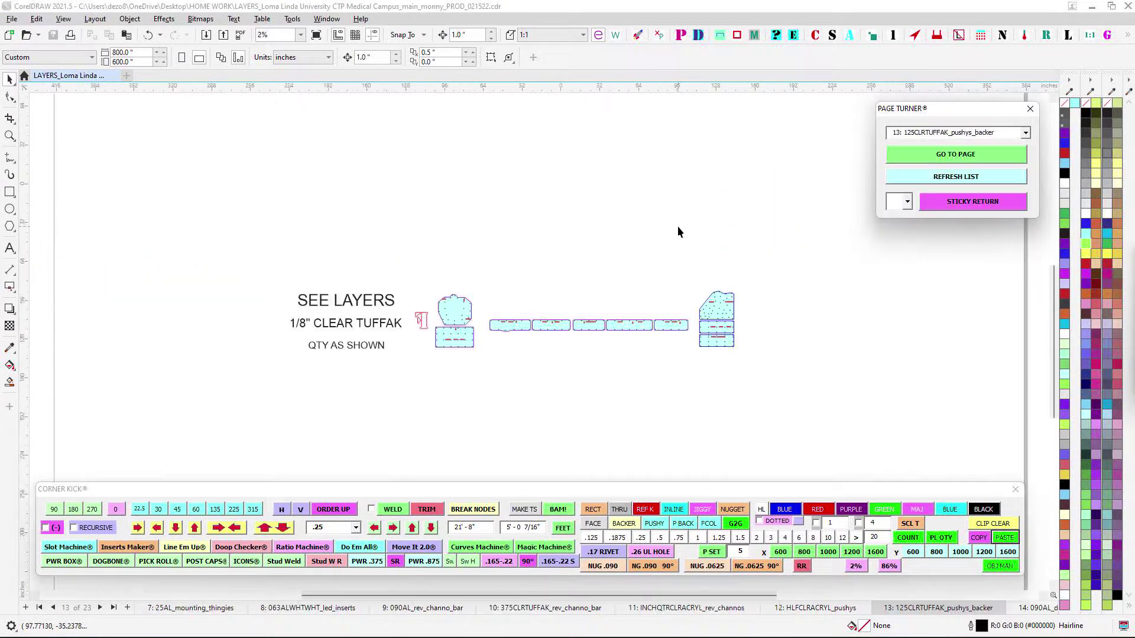
scroll(520, 331, "up", 1)
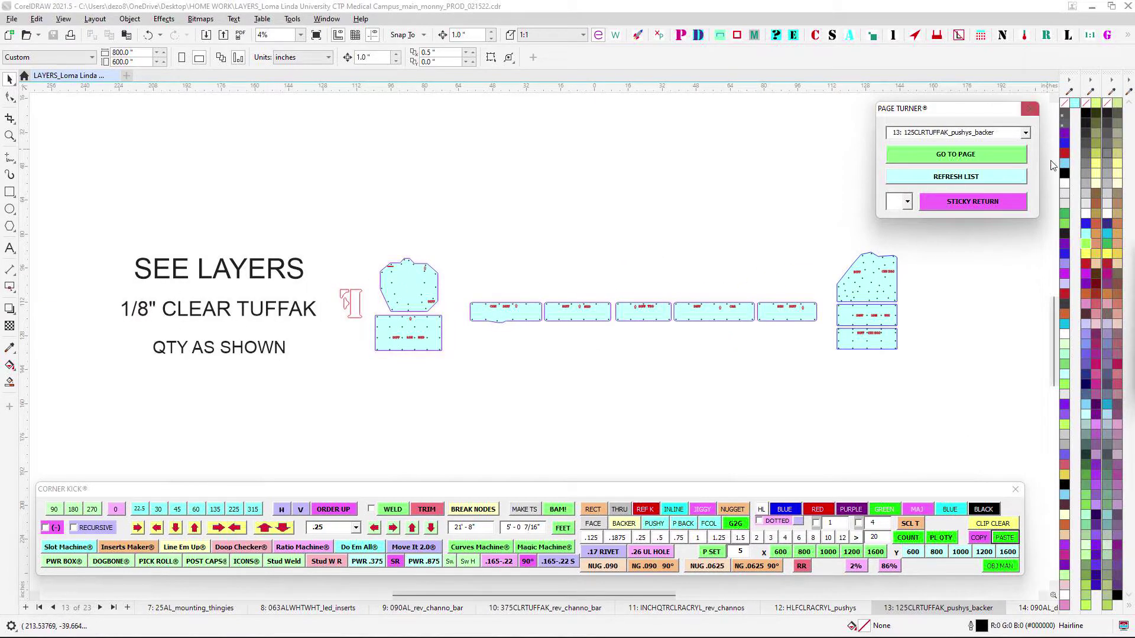
left_click(1026, 132)
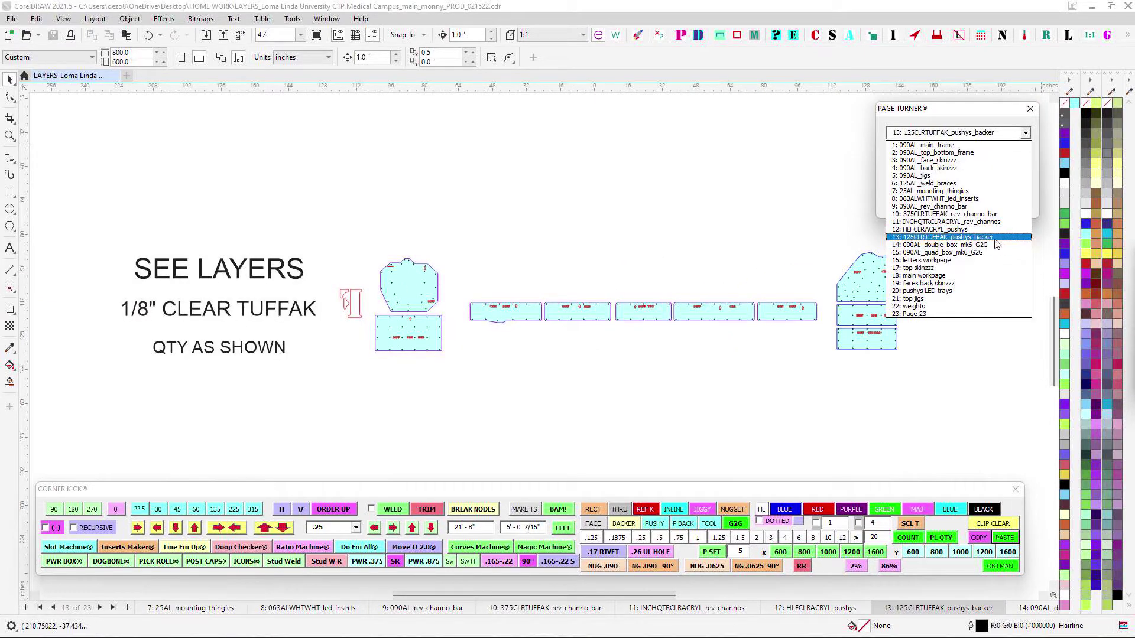
left_click(924, 245)
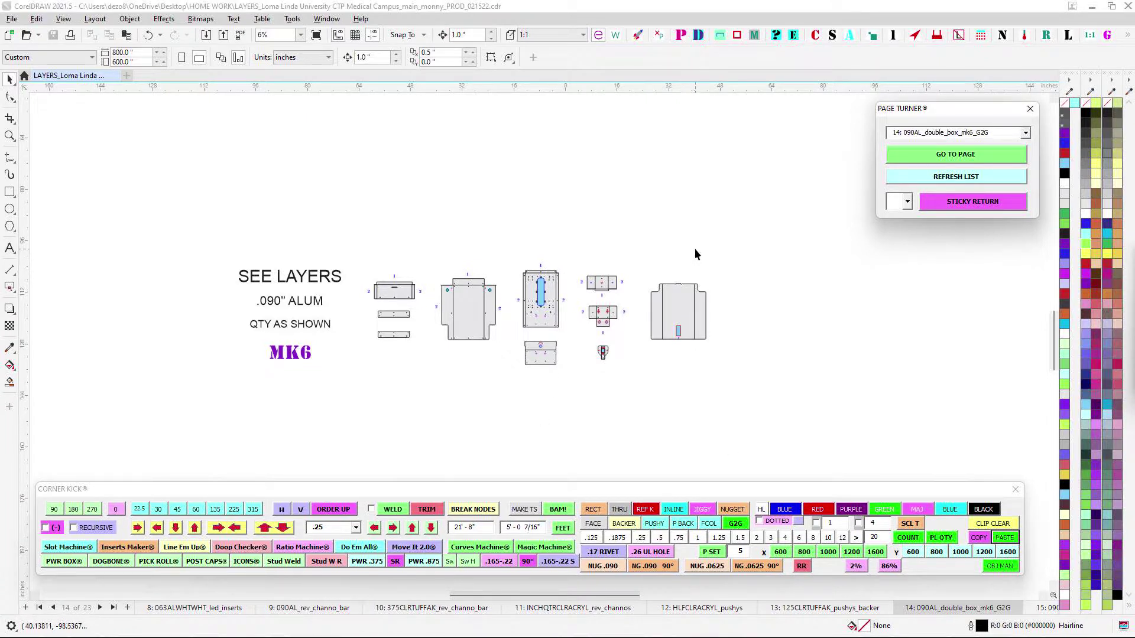
- Open the 090AL_quad_box_mk6_G2G page and examine the box parts, especially the panel with three long slots
left_click(1028, 136)
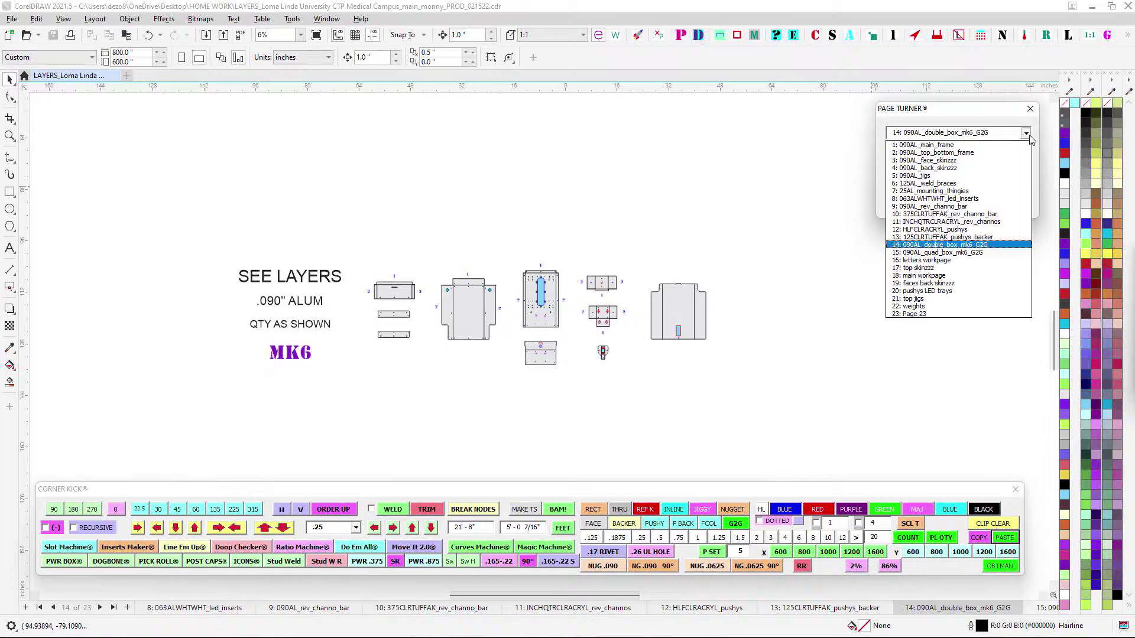
left_click(1006, 253)
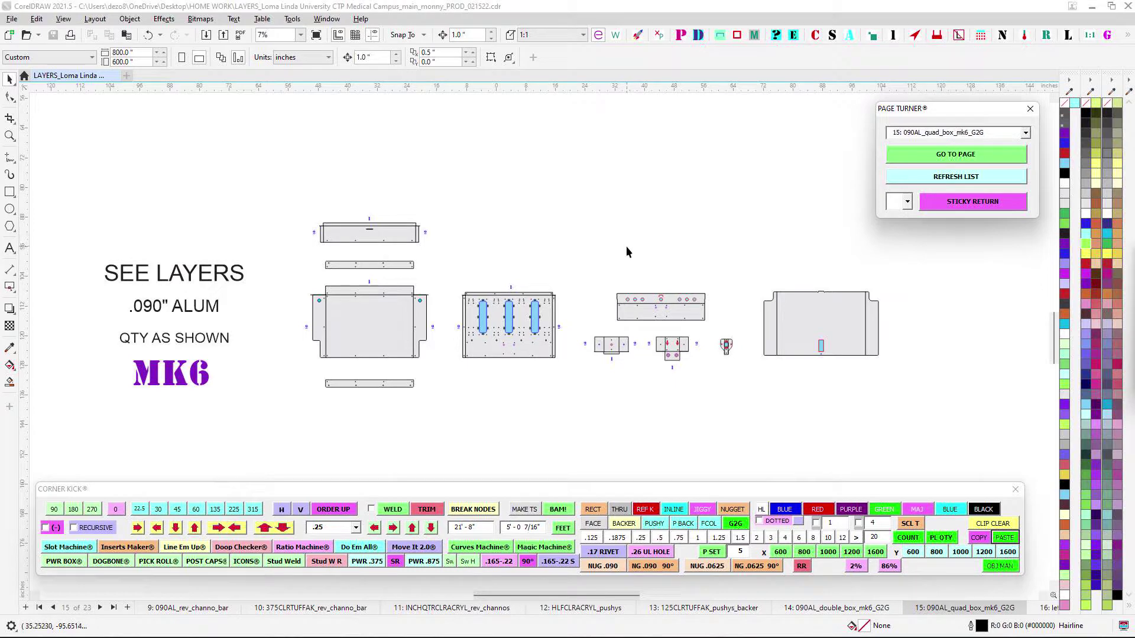
scroll(492, 305, "up", 1)
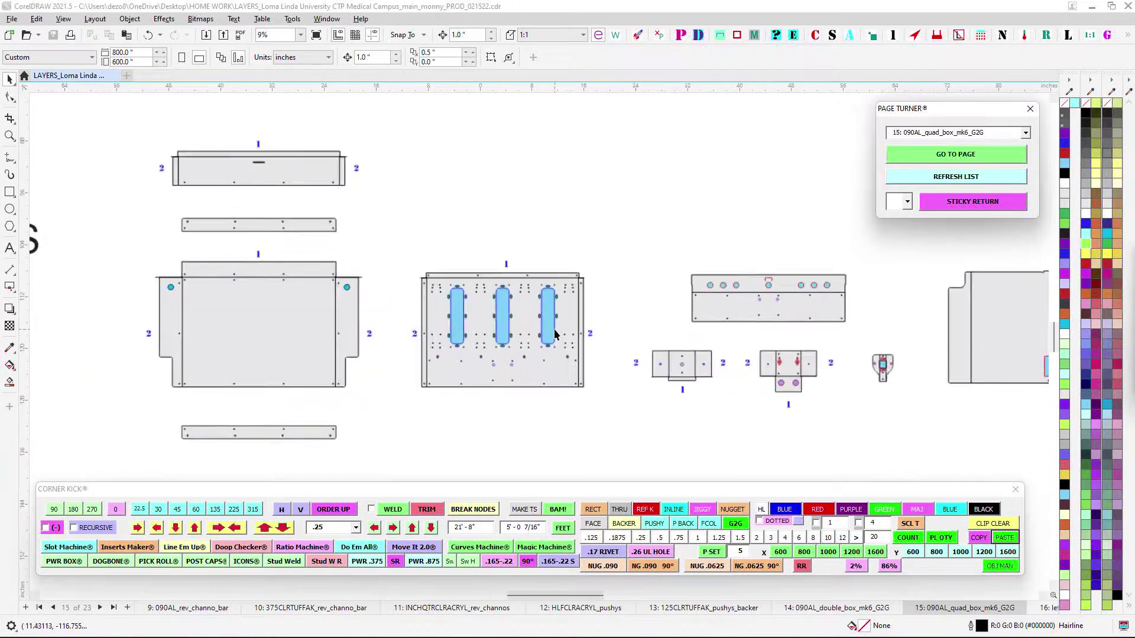
scroll(554, 330, "up", 1)
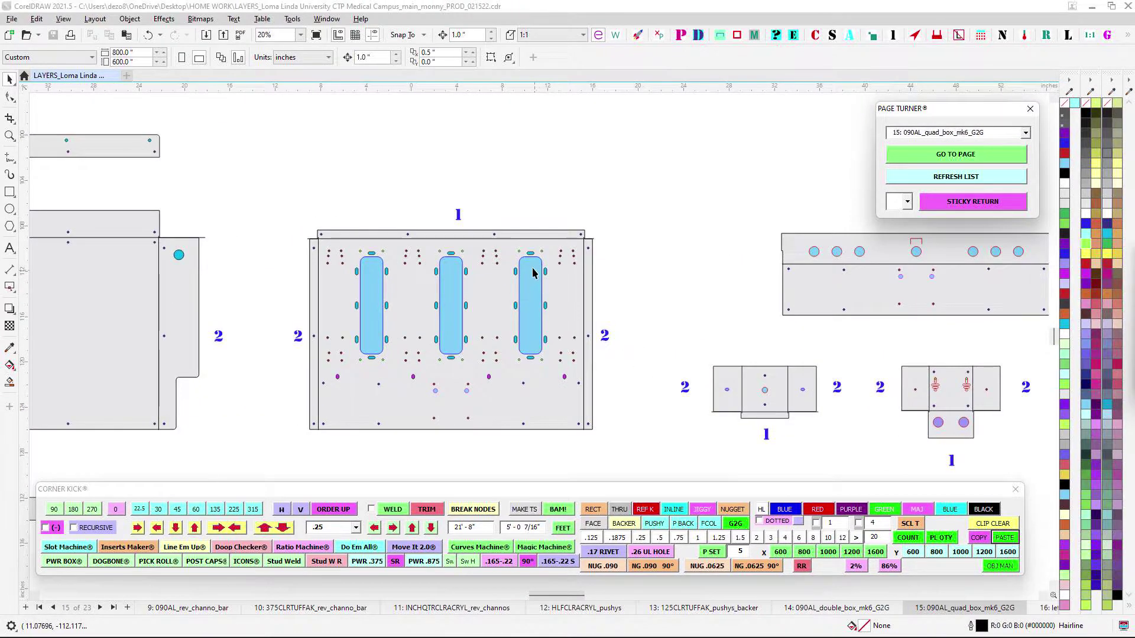
scroll(526, 263, "up", 1)
scroll(487, 254, "down", 2)
scroll(508, 296, "up", 1)
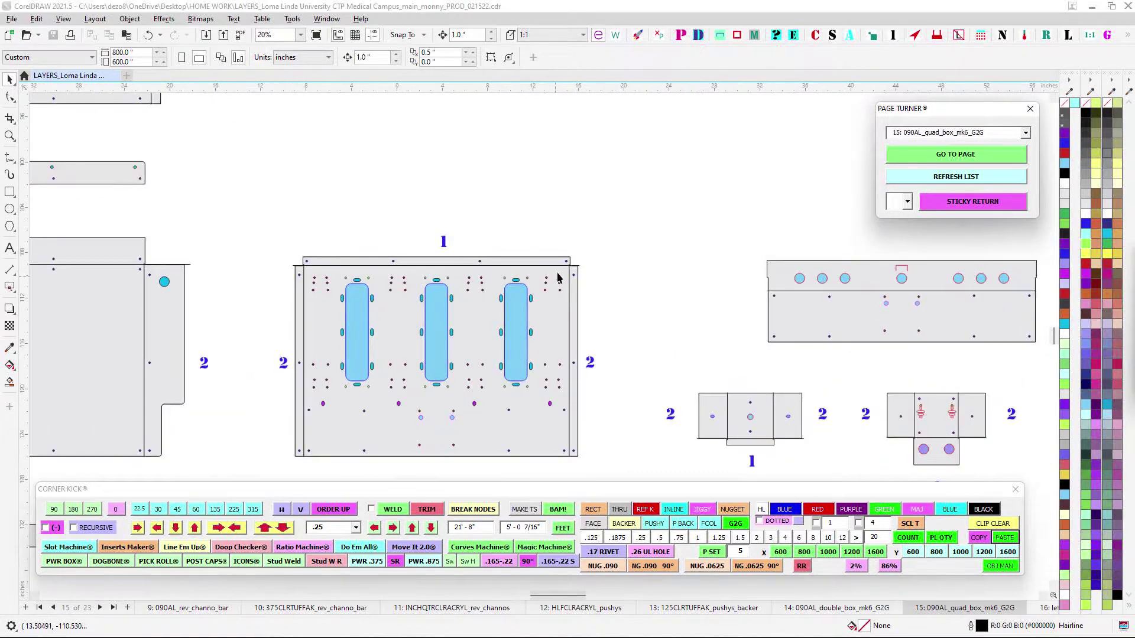
scroll(451, 247, "down", 7)
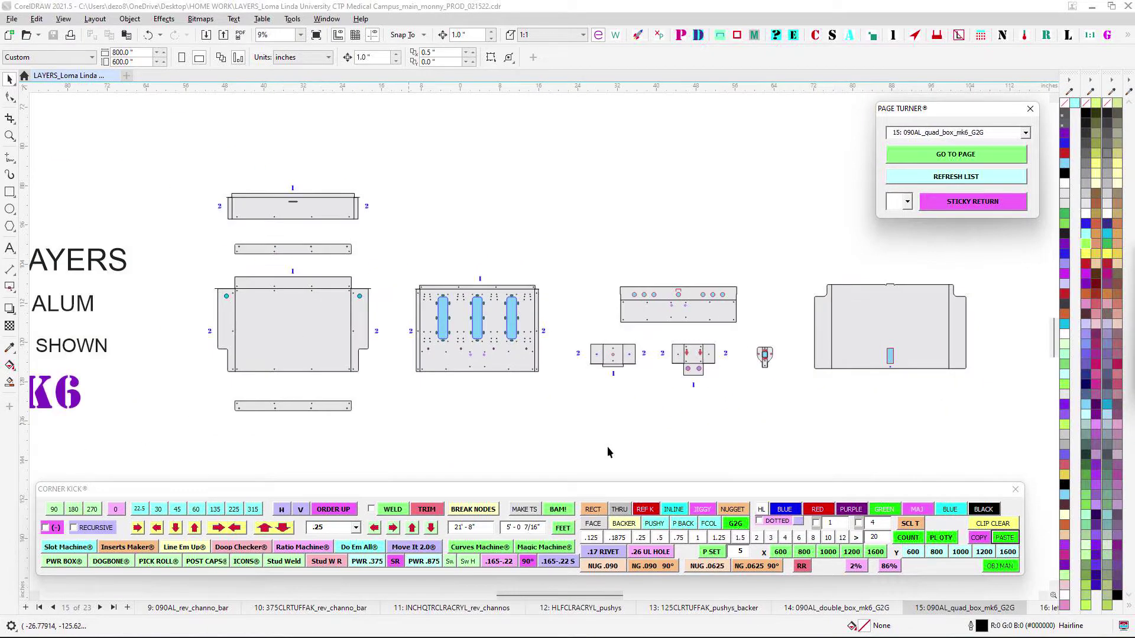
scroll(504, 236, "down", 1)
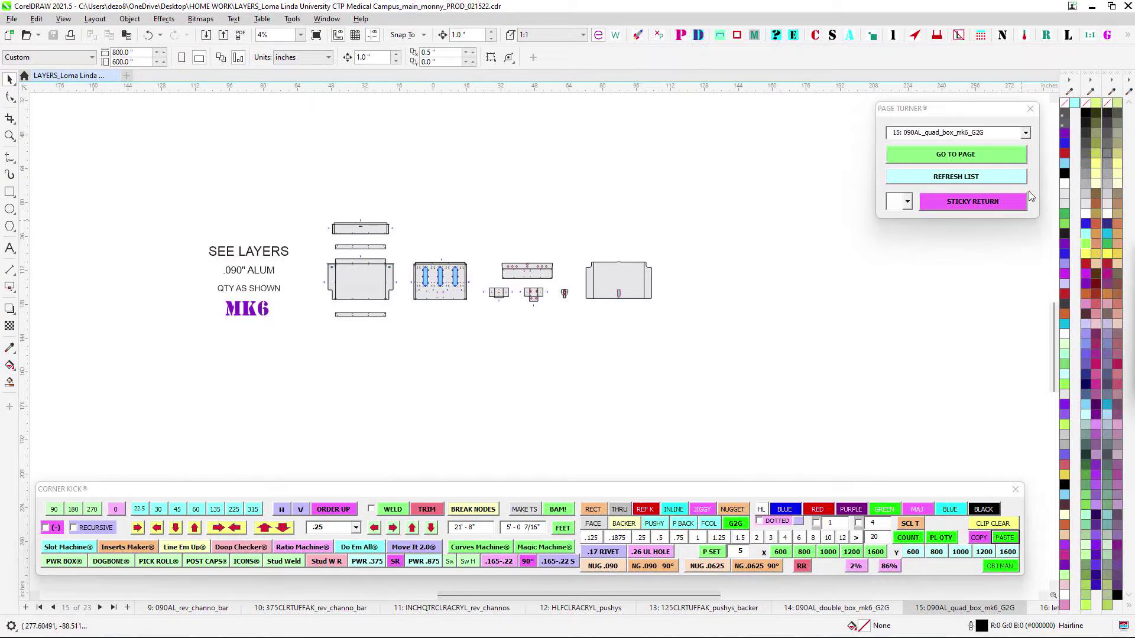
- Open the letters workpage page to view the sign lettering layouts
left_click(1027, 133)
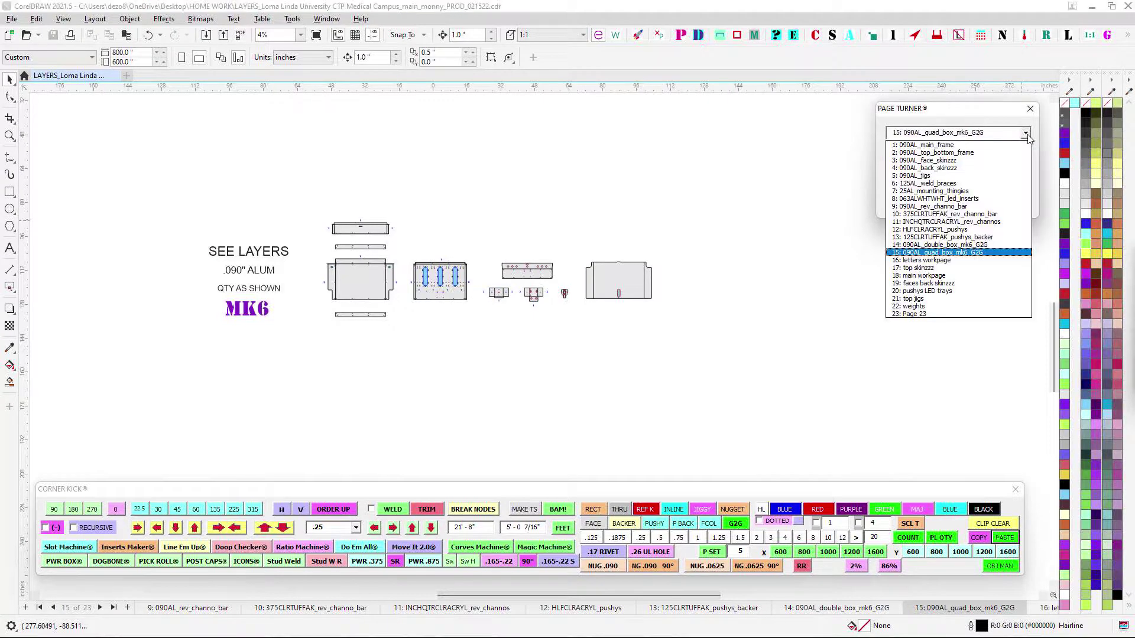
left_click(1004, 268)
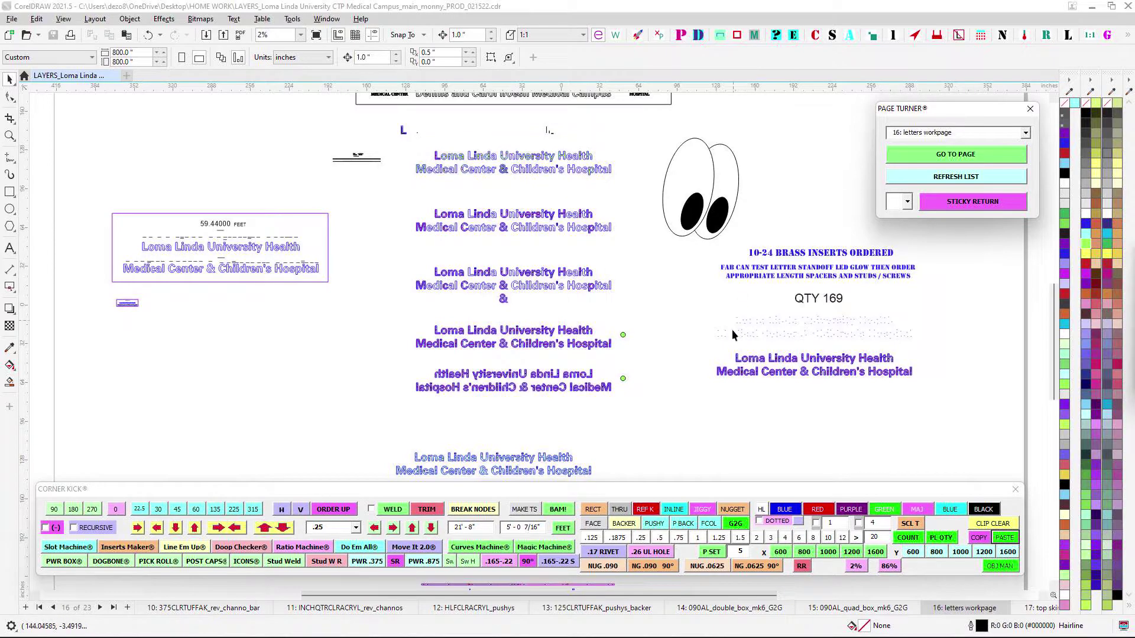
- Examine the mirrored Loma Linda University lettering with its holes and arrows, and select the upper brass insert hole in the letter U
left_click_drag(701, 361, 650, 275)
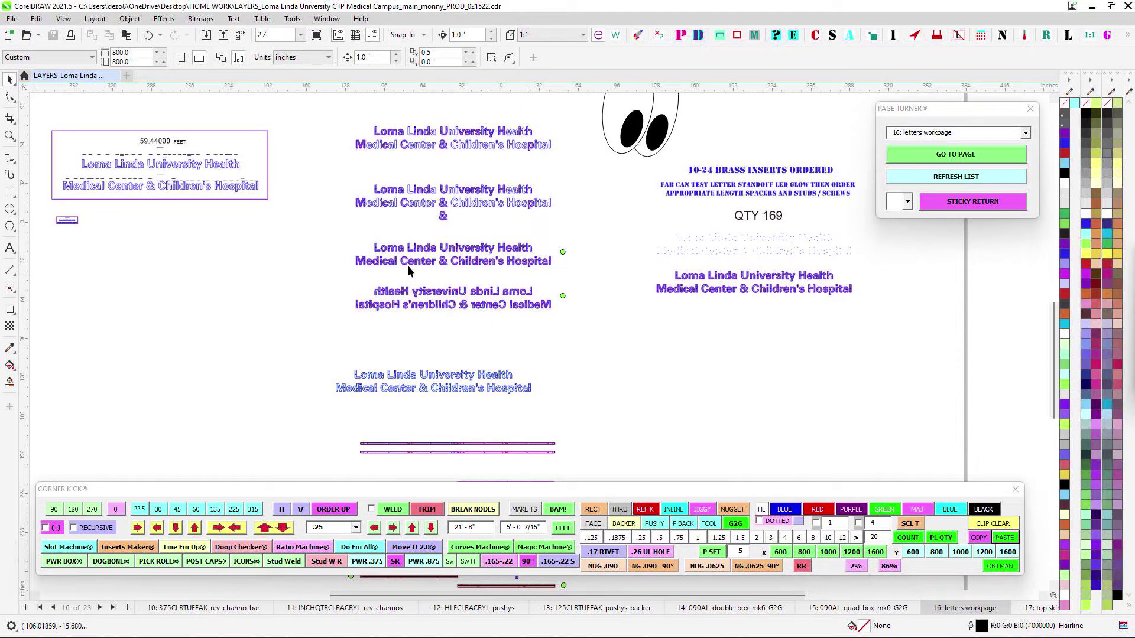
scroll(410, 268, "up", 6)
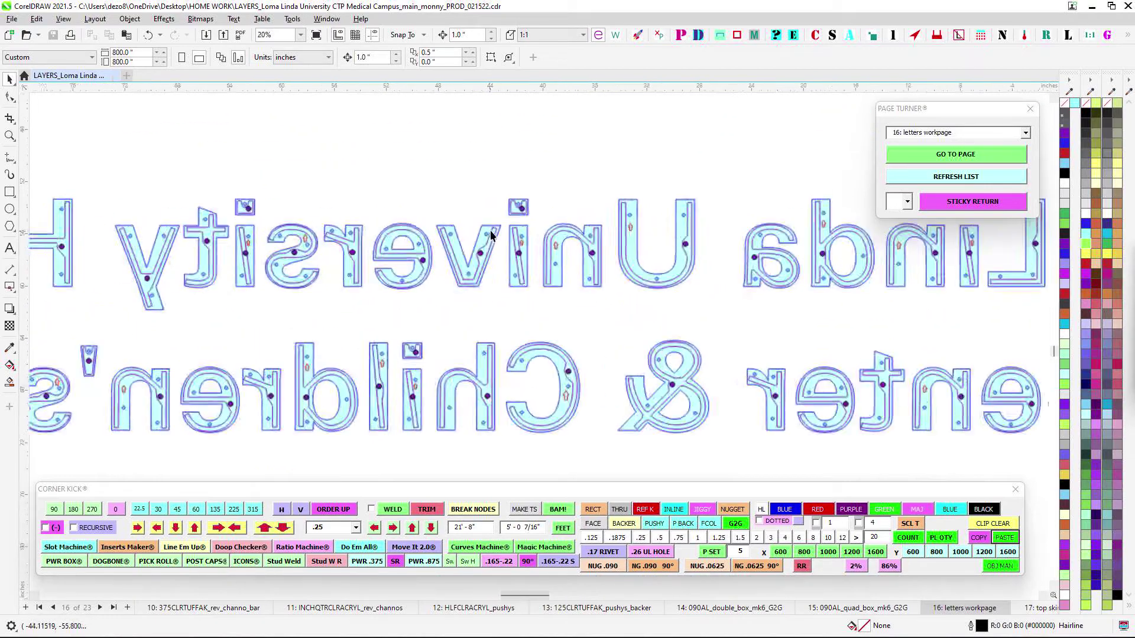
scroll(491, 234, "up", 1)
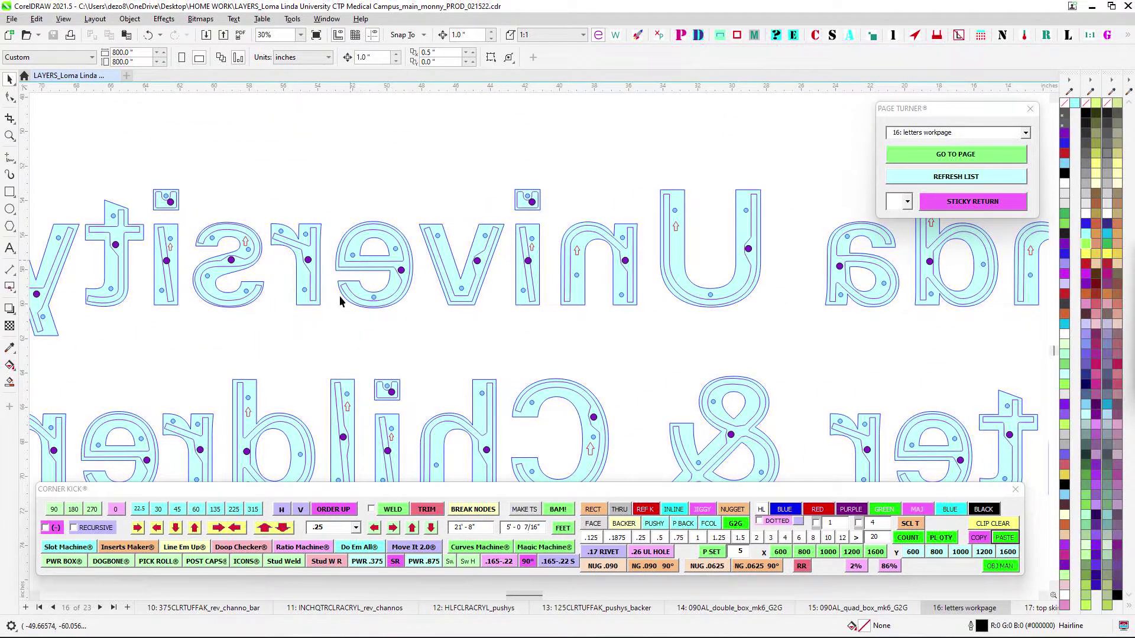
scroll(417, 297, "down", 2)
scroll(299, 270, "up", 1)
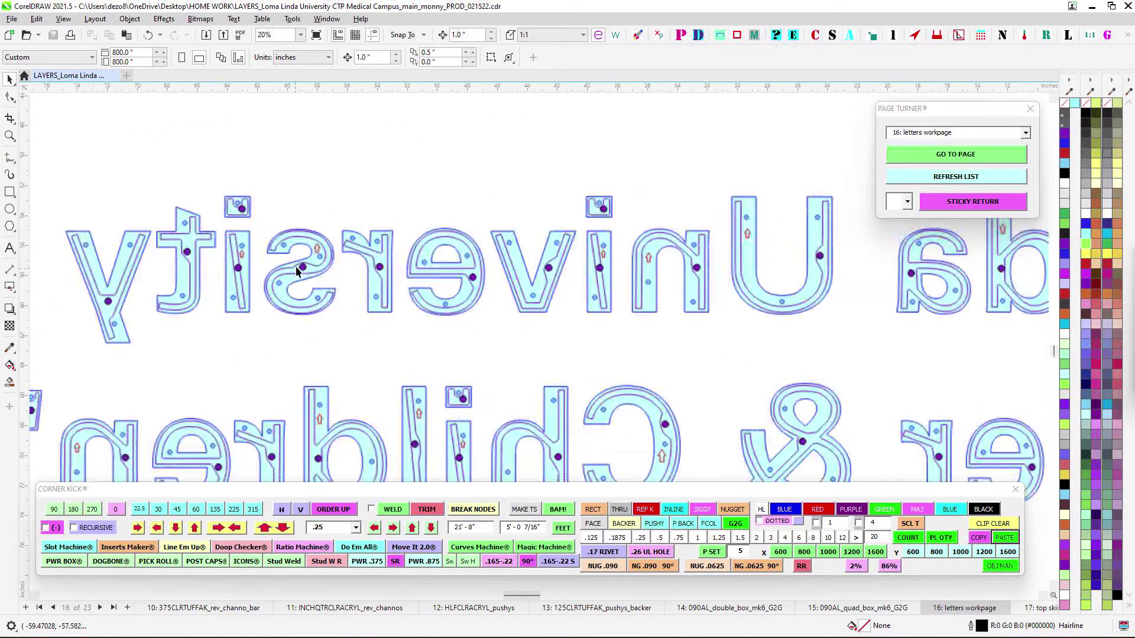
scroll(555, 201, "down", 2)
scroll(548, 233, "up", 2)
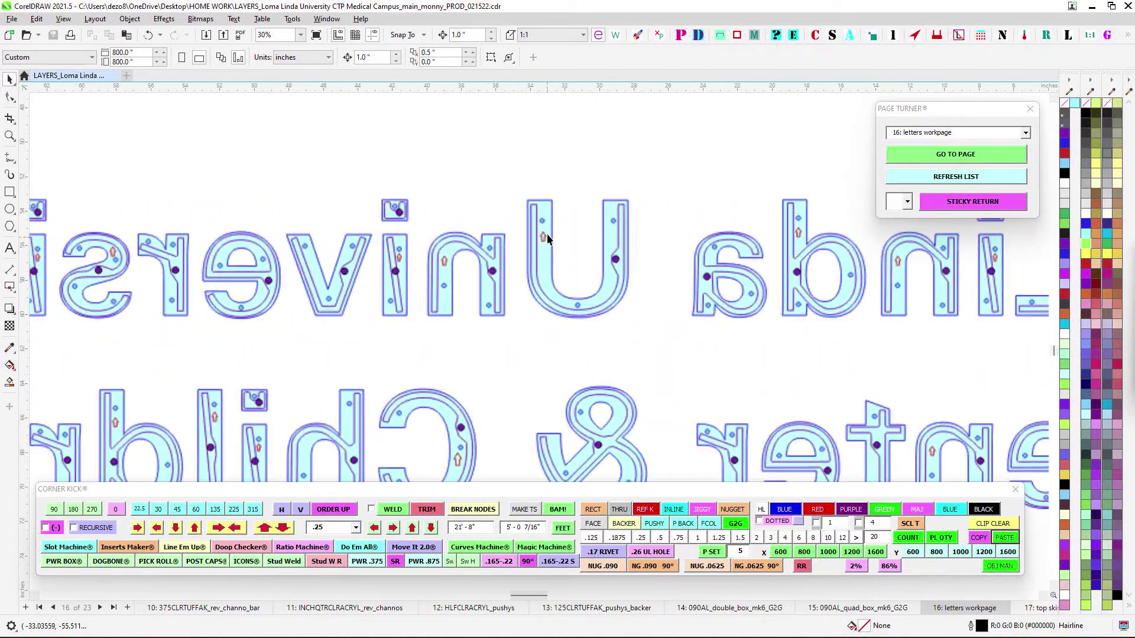
scroll(550, 225, "up", 1)
left_click(533, 224)
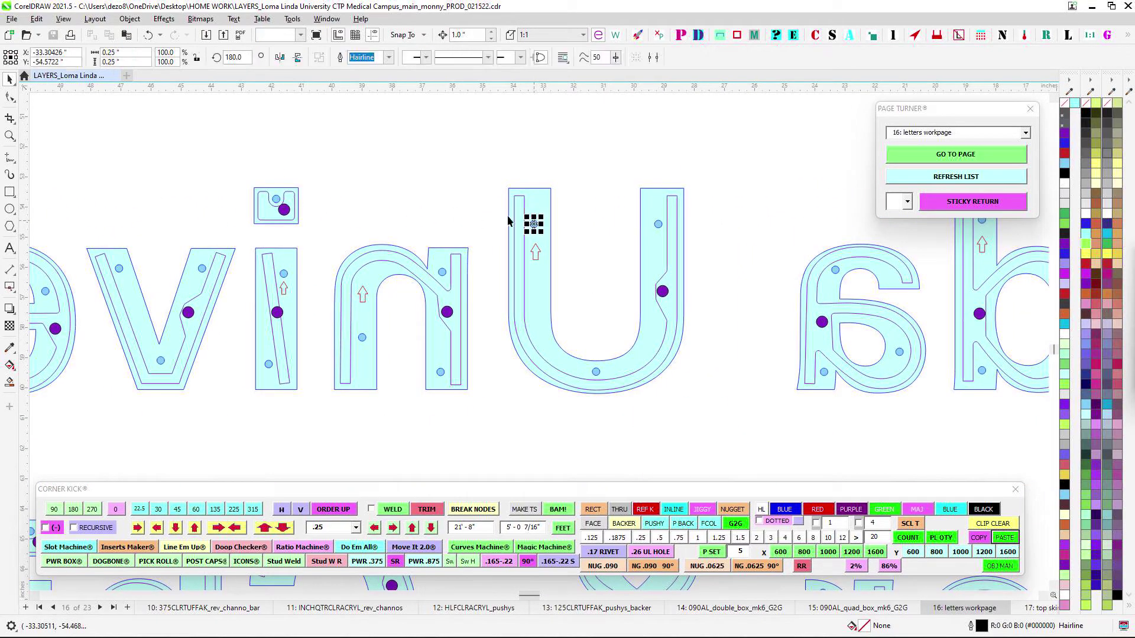
- Review the remaining mirrored lettering and bring the 10-24 brass inserts ordering note into view
scroll(594, 207, "down", 3)
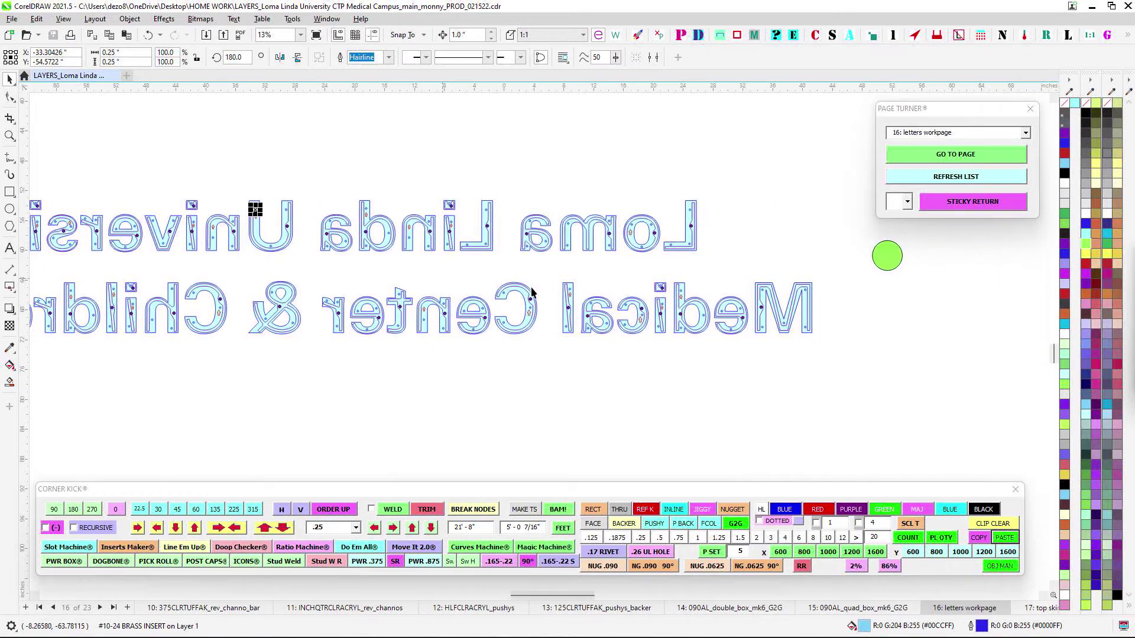
scroll(532, 293, "down", 1)
left_click_drag(690, 313, 573, 333)
left_click_drag(689, 256, 248, 314)
scroll(616, 291, "down", 1)
scroll(463, 276, "down", 1)
left_click_drag(518, 182, 533, 255)
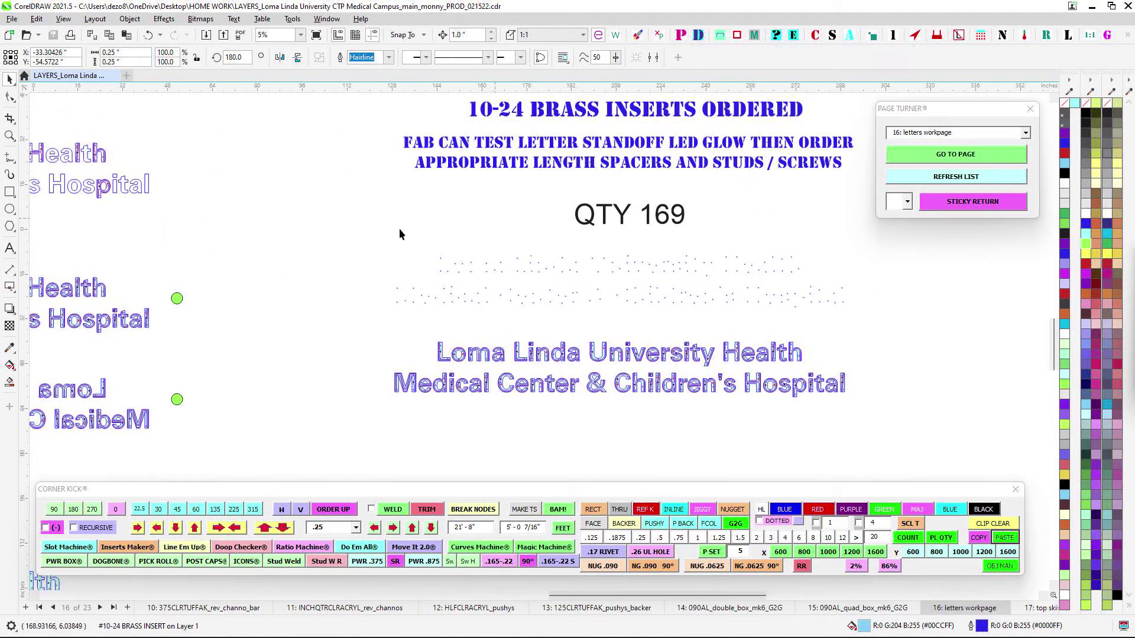
- Examine the outlined letters at the end of the word Hospital in the regular-reading layout
scroll(414, 214, "left", 3)
scroll(335, 155, "up", 3)
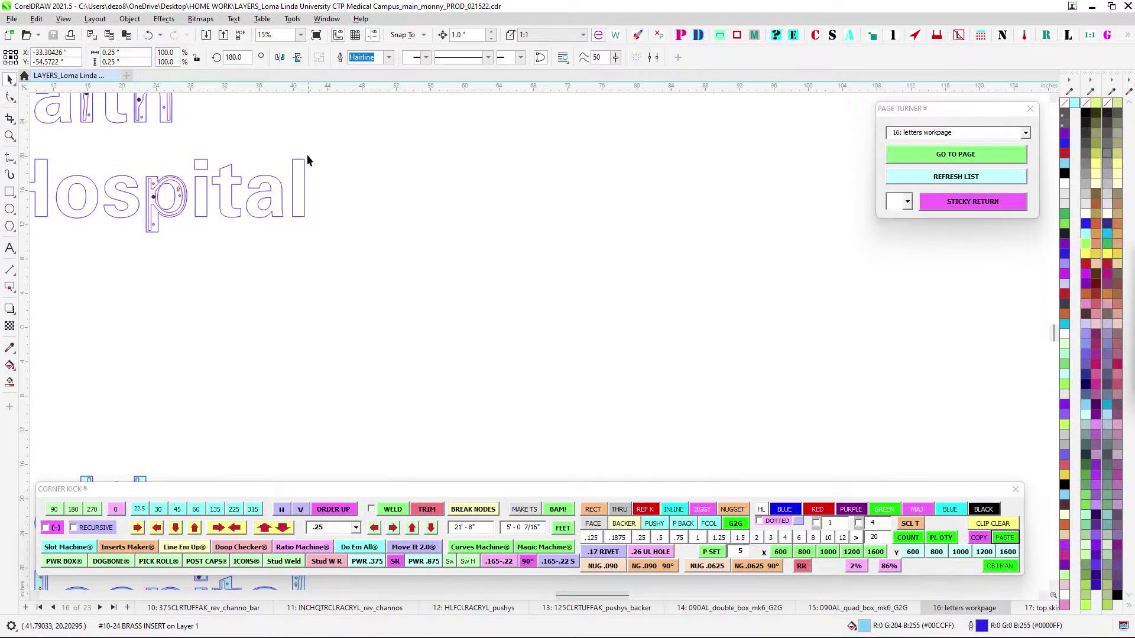
scroll(307, 155, "up", 3)
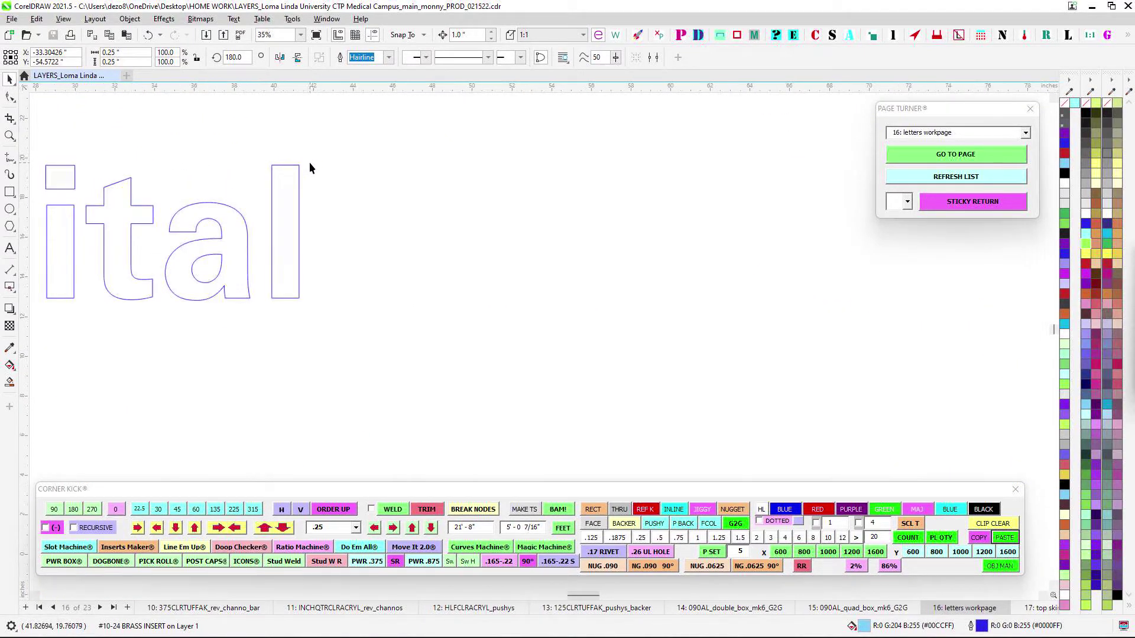
scroll(312, 206, "down", 6)
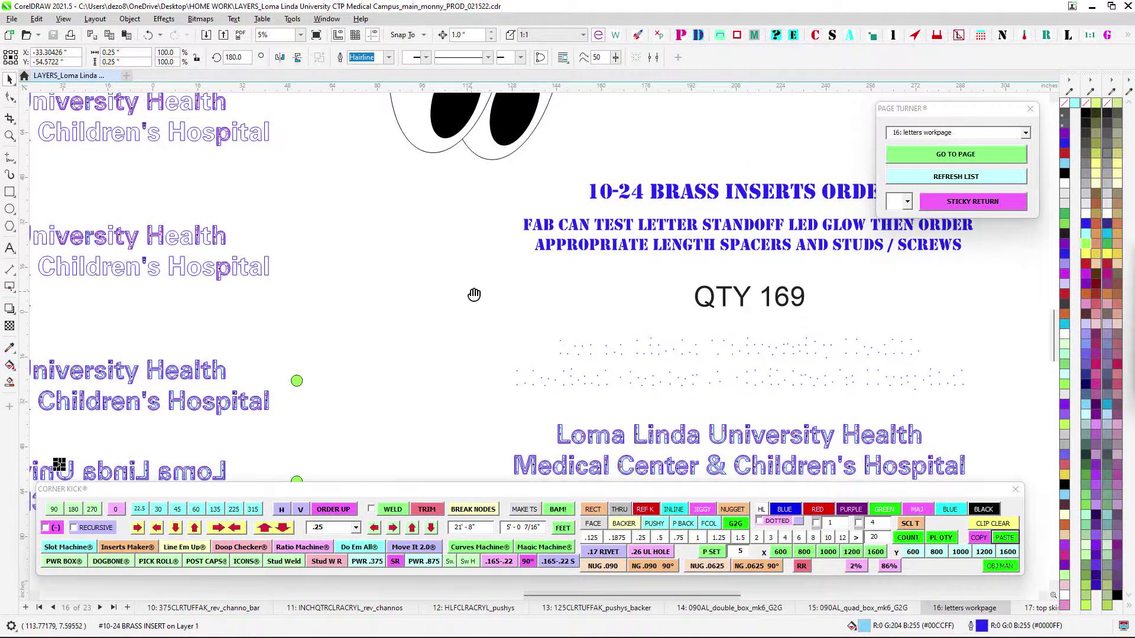
- Read the brass inserts ordering note about testing the standoff LED glow and ordering spacers and studs or screws
left_click_drag(552, 291, 489, 275)
left_click_drag(644, 289, 580, 288)
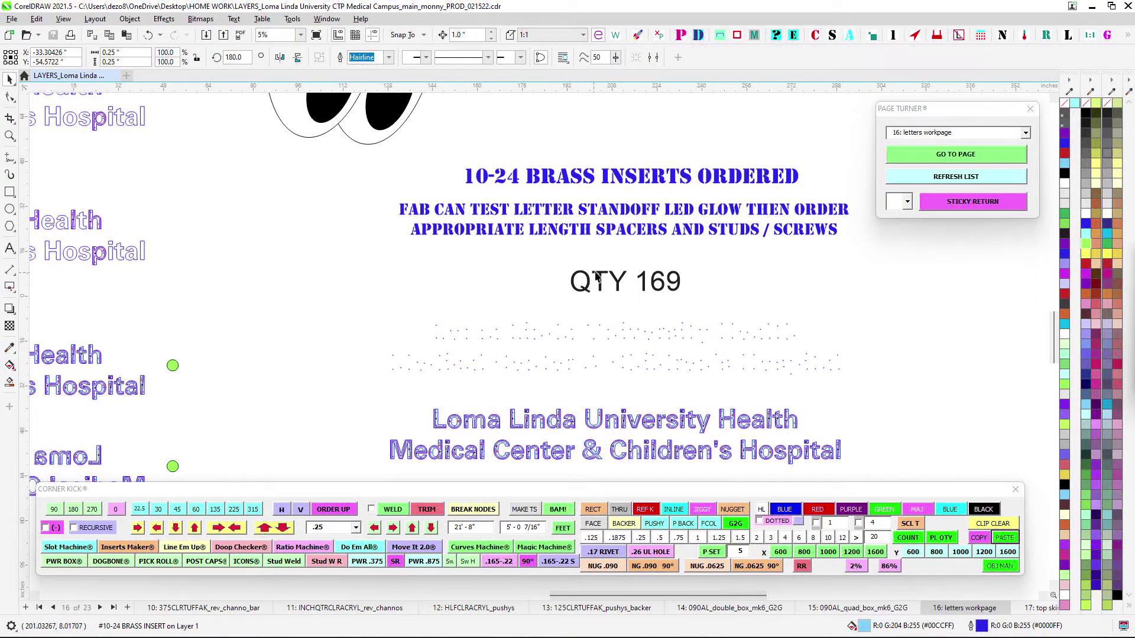
scroll(514, 140, "up", 1)
left_click_drag(512, 144, 430, 286)
scroll(431, 286, "down", 1)
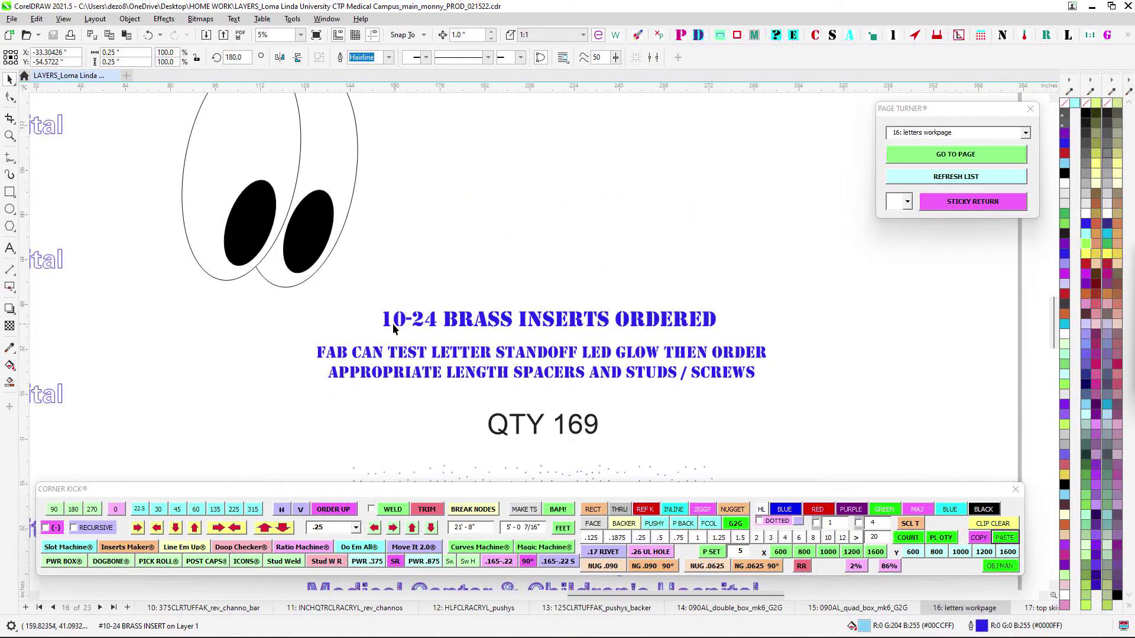
scroll(671, 329, "down", 2)
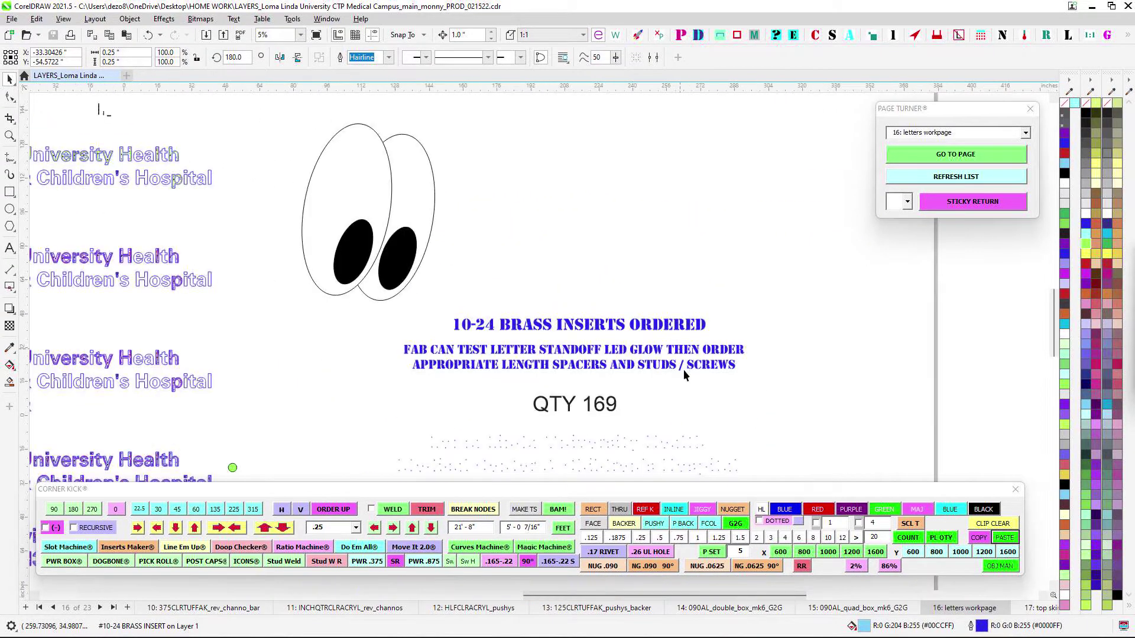
scroll(582, 353, "up", 2)
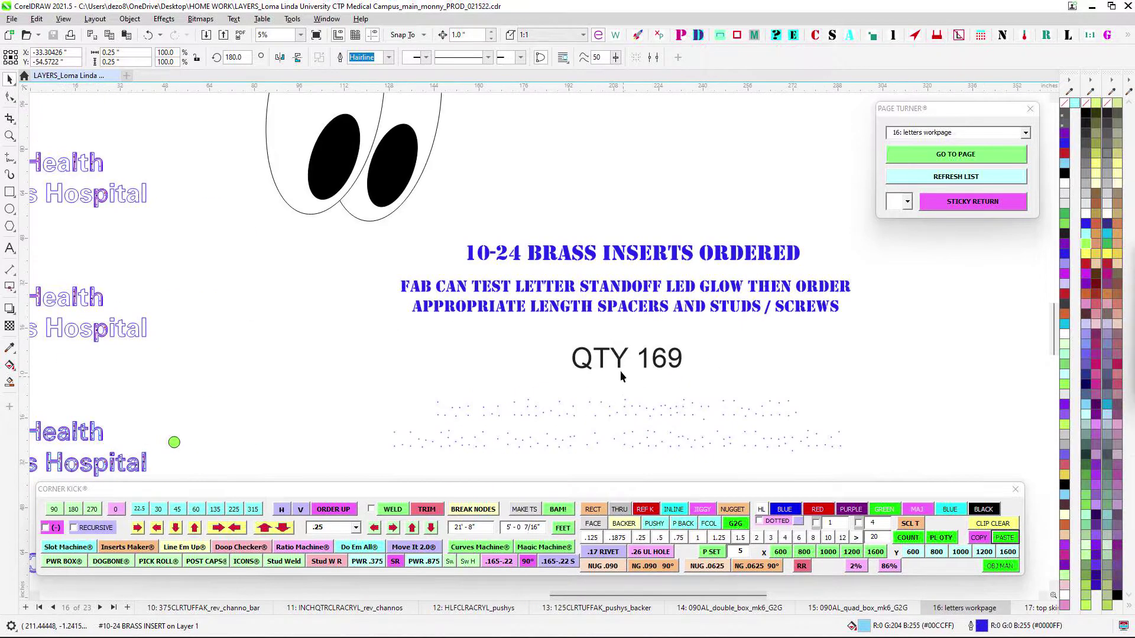
- Select all the brass insert holes beneath the QTY 169 label and review them alongside the ordering note
left_click_drag(313, 289, 964, 388)
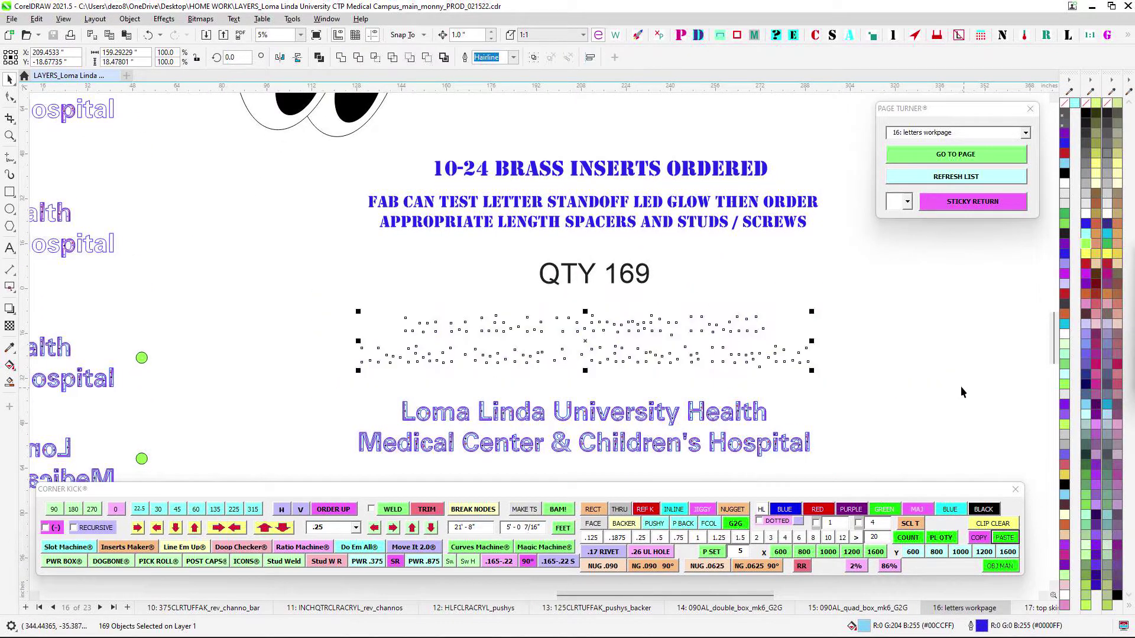
scroll(629, 282, "up", 1)
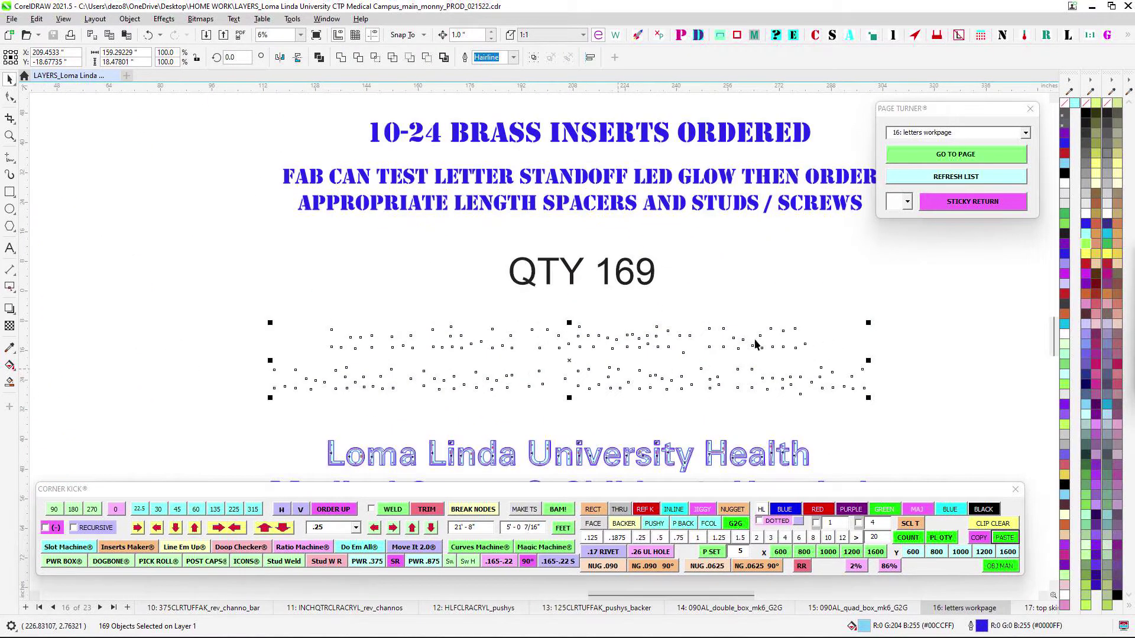
left_click_drag(812, 279, 771, 314)
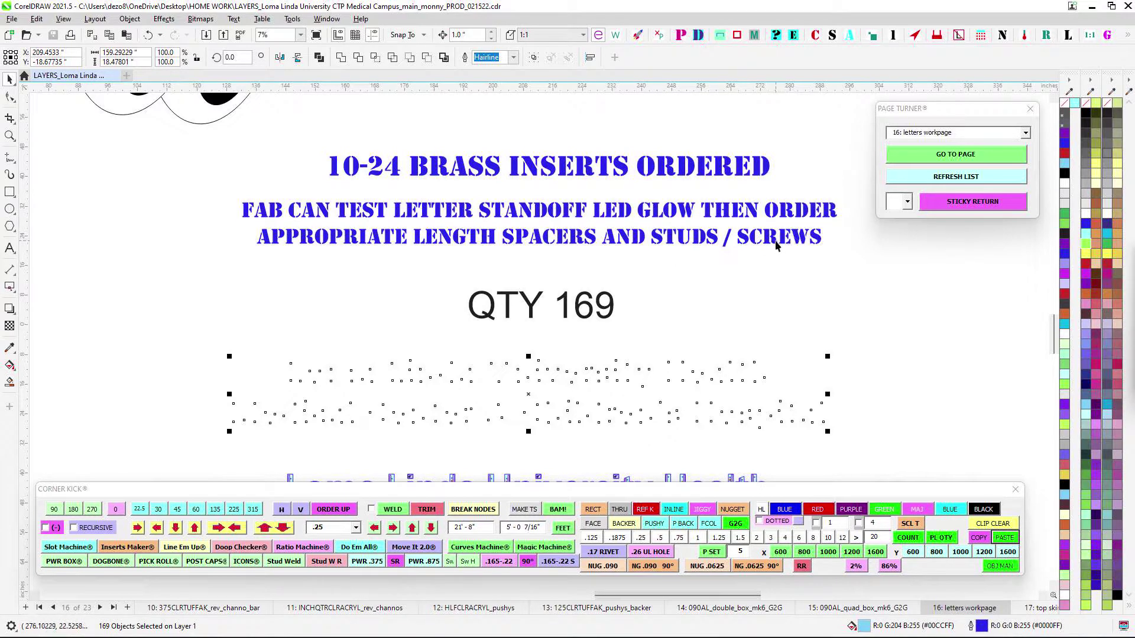
scroll(496, 244, "up", 1)
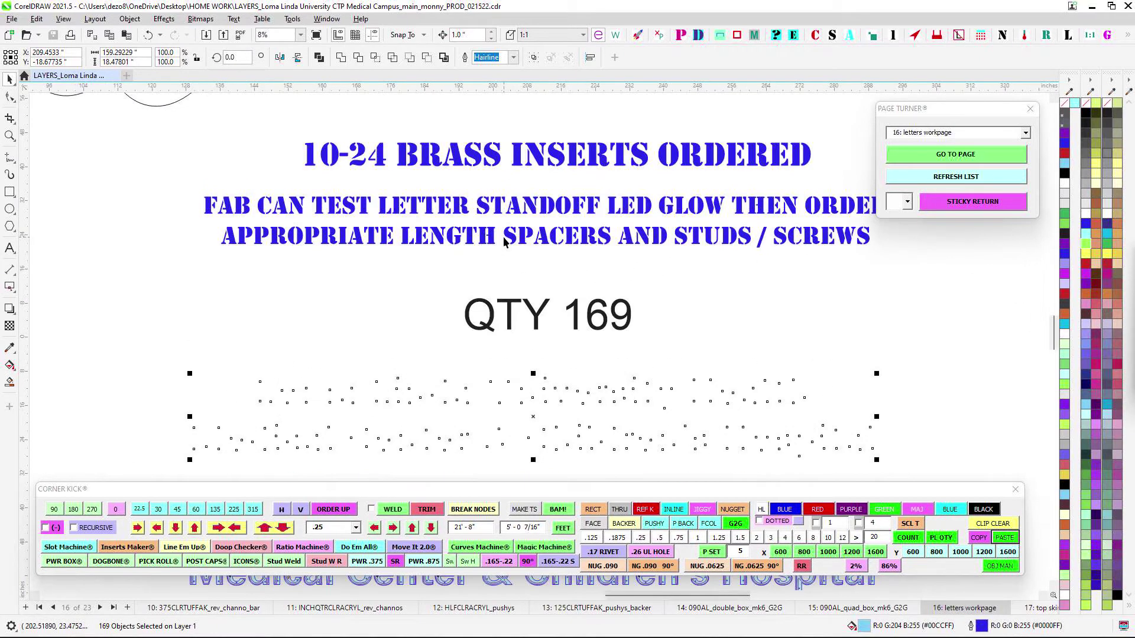
scroll(571, 249, "down", 5)
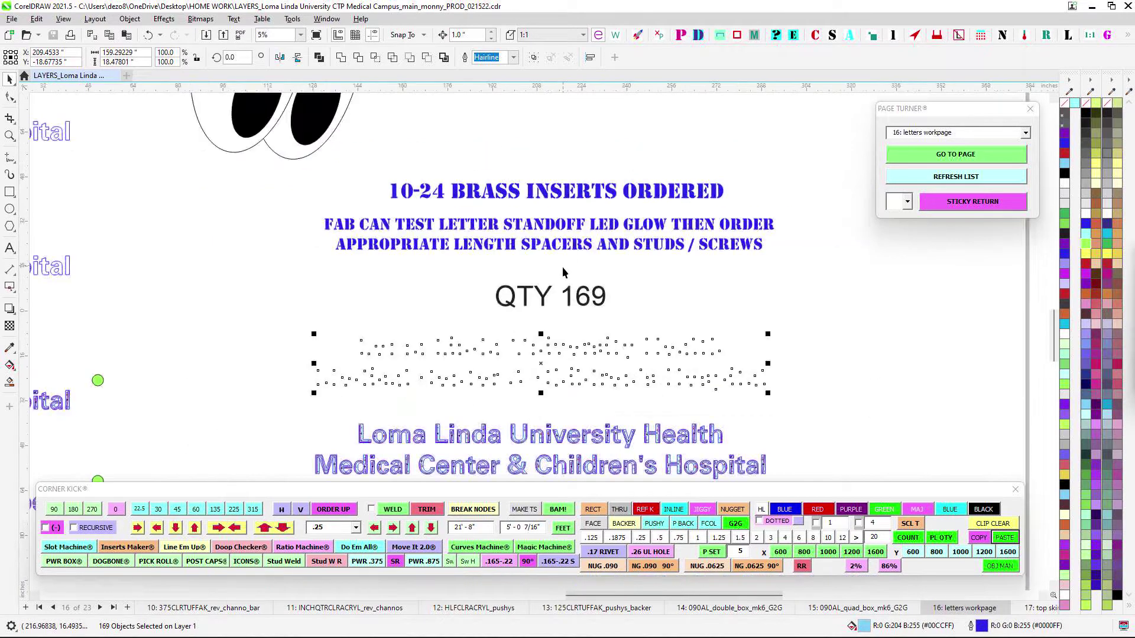
scroll(599, 239, "up", 1)
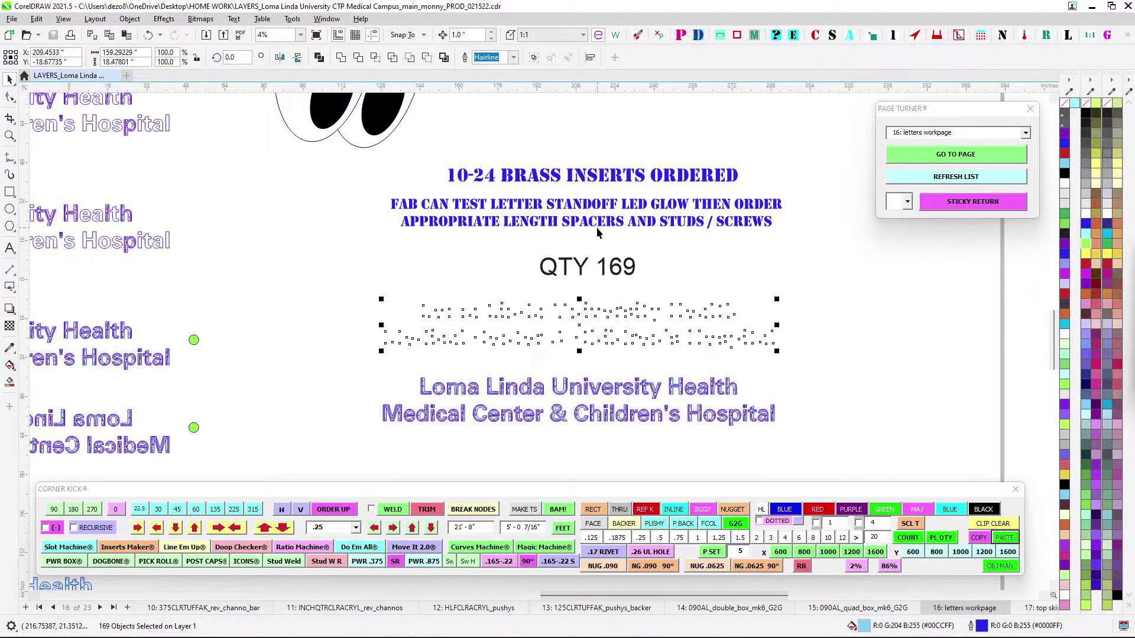
scroll(543, 267, "down", 1)
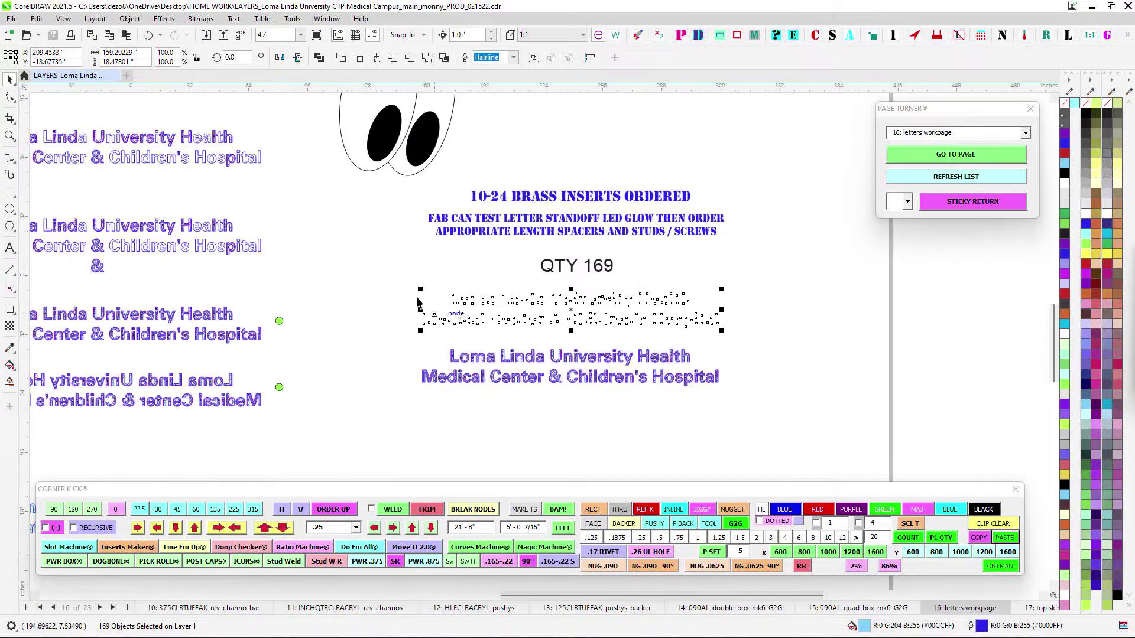
- Examine the holes in the mirrored Loma letters and compare them with the separate brass insert hole pattern
scroll(542, 268, "left", 5)
scroll(597, 394, "up", 6)
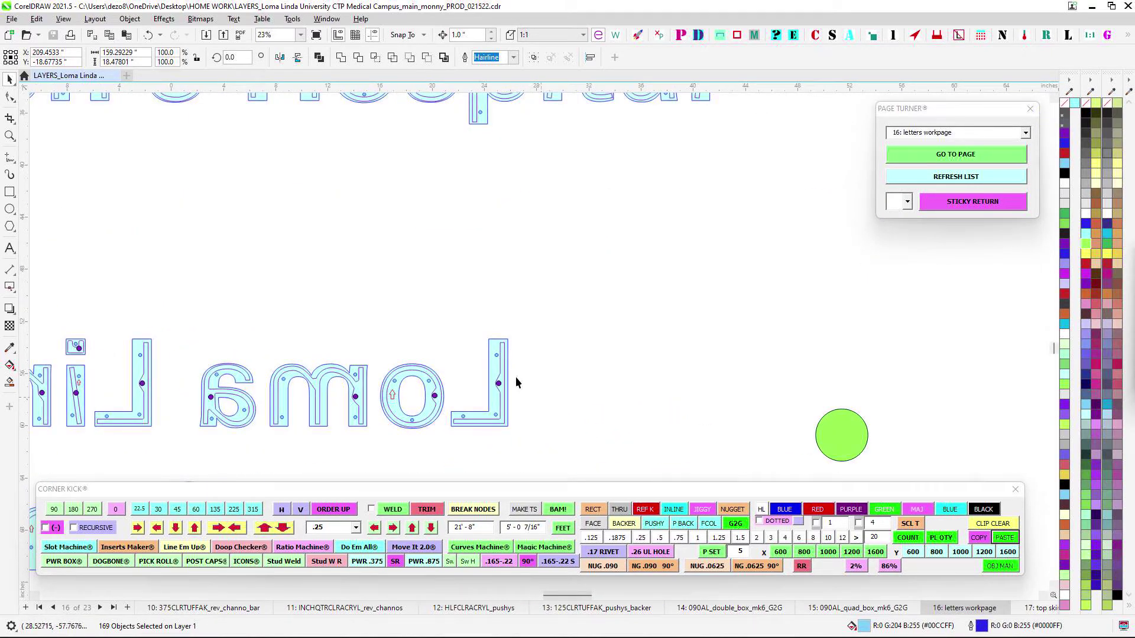
scroll(501, 341, "down", 3)
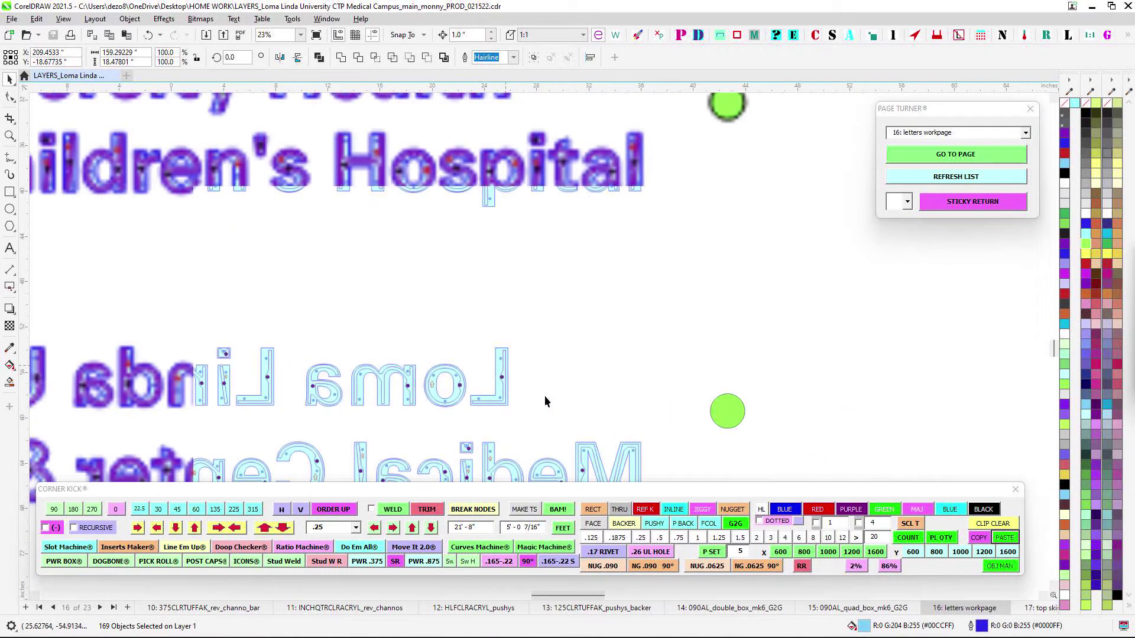
left_click_drag(598, 339, 307, 374)
scroll(426, 327, "down", 1)
left_click_drag(426, 327, 176, 399)
left_click_drag(849, 278, 590, 298)
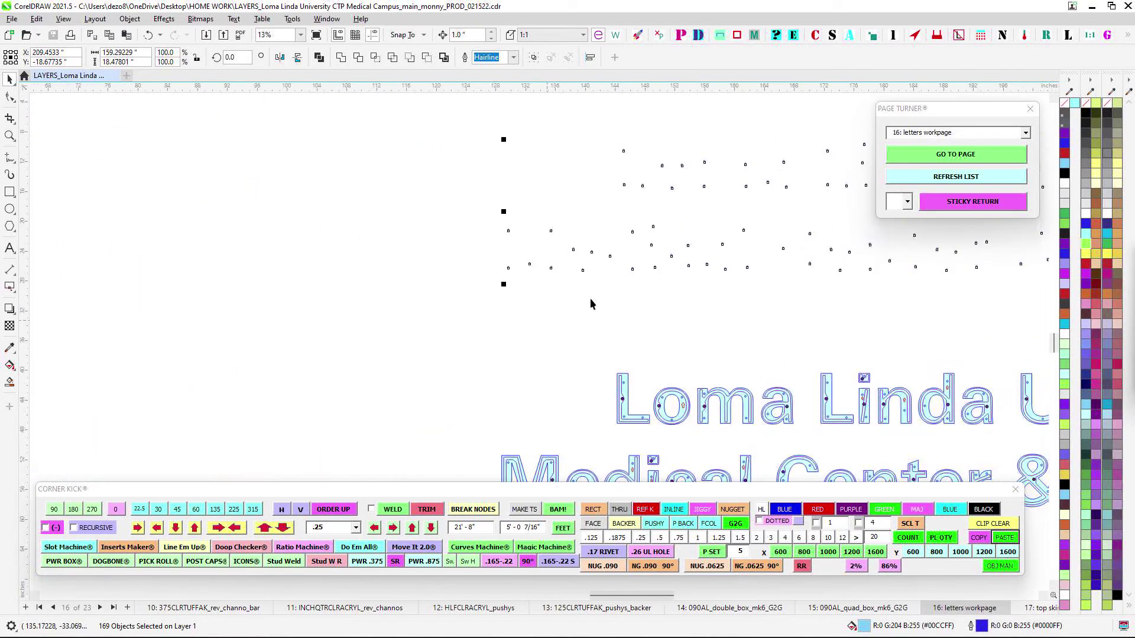
- Review the long rail layouts arranged below the Loma Linda lettering on the letters workpage
scroll(665, 233, "down", 1)
left_click_drag(704, 241, 603, 319)
scroll(730, 196, "down", 1)
scroll(699, 307, "down", 2)
mouse_move(725, 335)
left_mouse_down()
mouse_move(765, 207)
mouse_move(785, 195)
left_mouse_up()
mouse_move(540, 364)
left_mouse_down()
mouse_move(770, 231)
mouse_move(561, 260)
left_mouse_up()
scroll(560, 260, "down", 1)
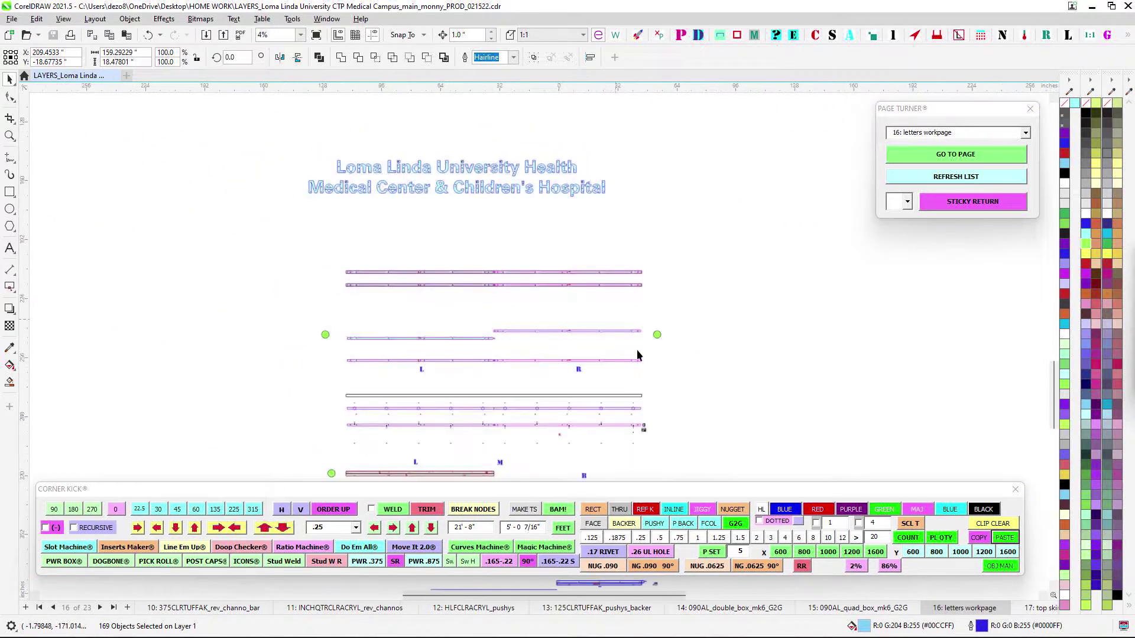
scroll(697, 301, "down", 3)
scroll(706, 324, "down", 1)
left_click_drag(690, 204, 656, 279)
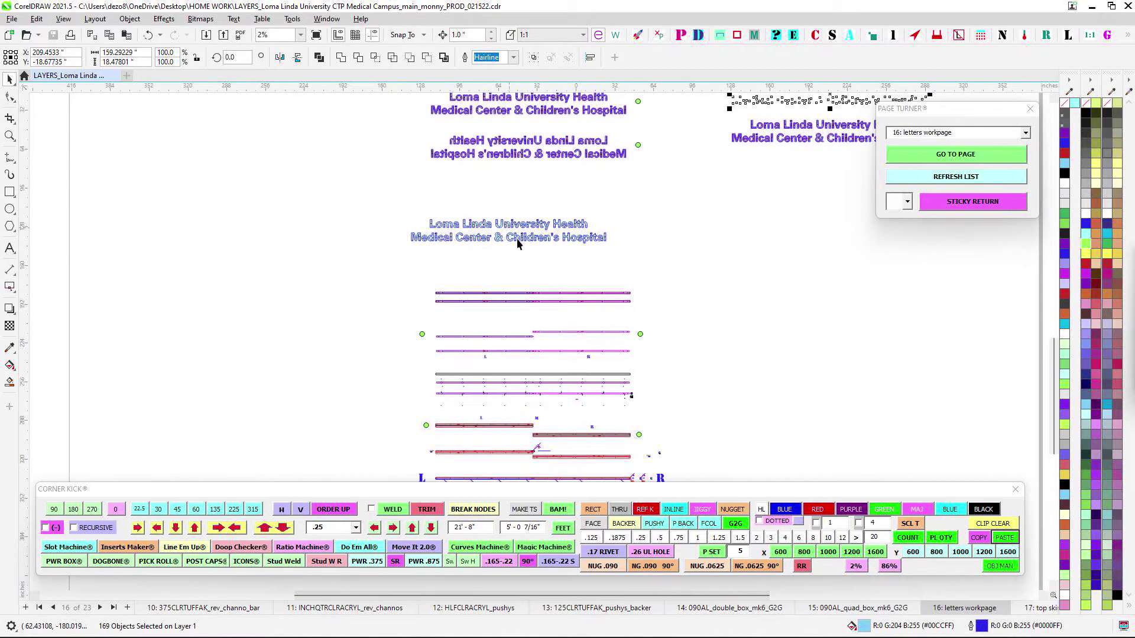
scroll(449, 225, "up", 1)
scroll(500, 213, "down", 5)
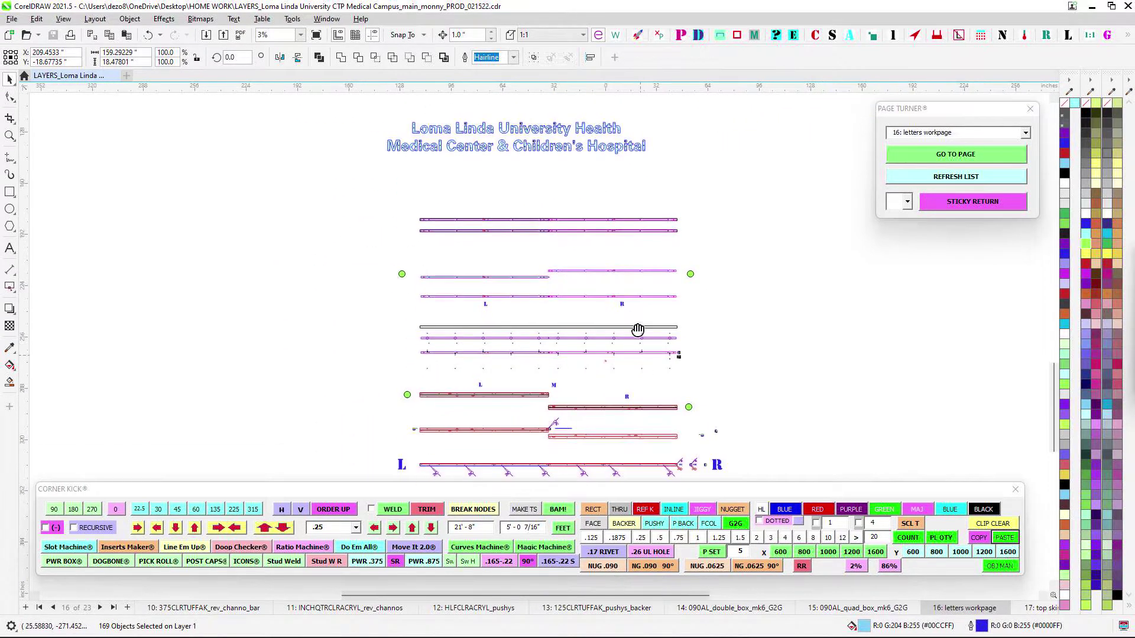
- Examine the rail sections labelled L, M and R, including the joint marked CHUNKA' .050
scroll(415, 280, "up", 3)
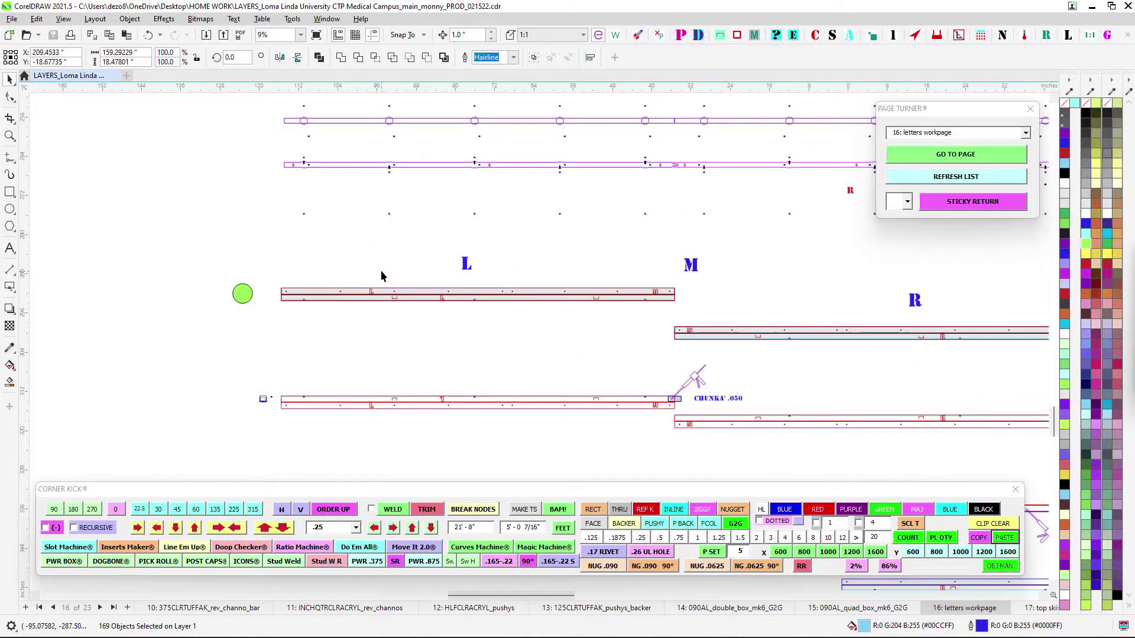
scroll(672, 293, "up", 1)
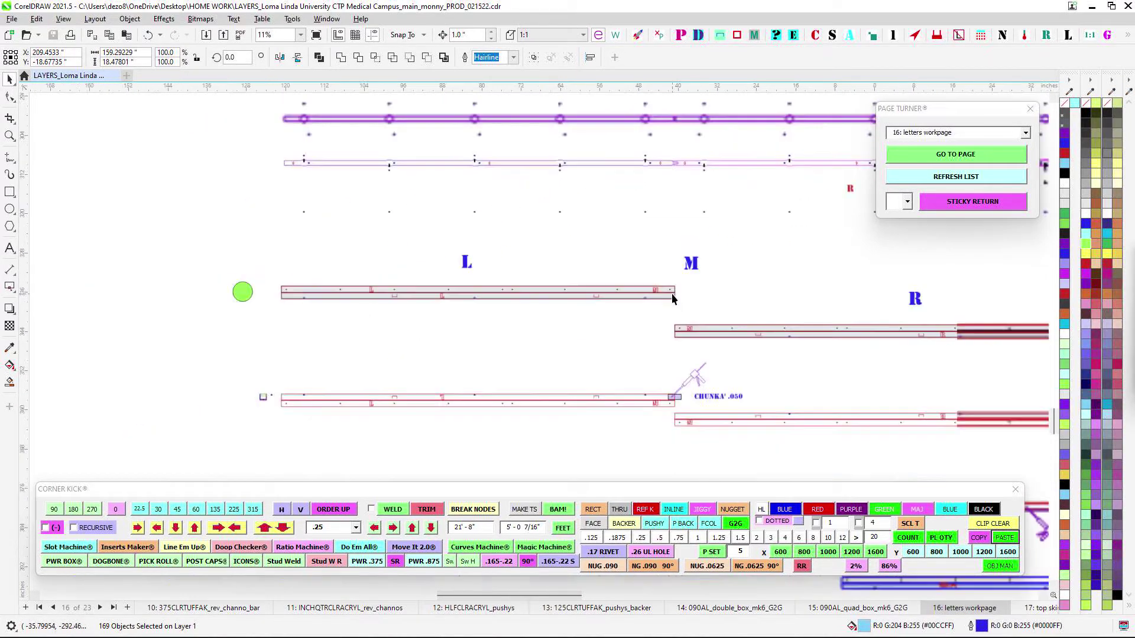
scroll(671, 293, "down", 1)
left_click_drag(687, 351, 537, 282)
left_click_drag(763, 341, 555, 270)
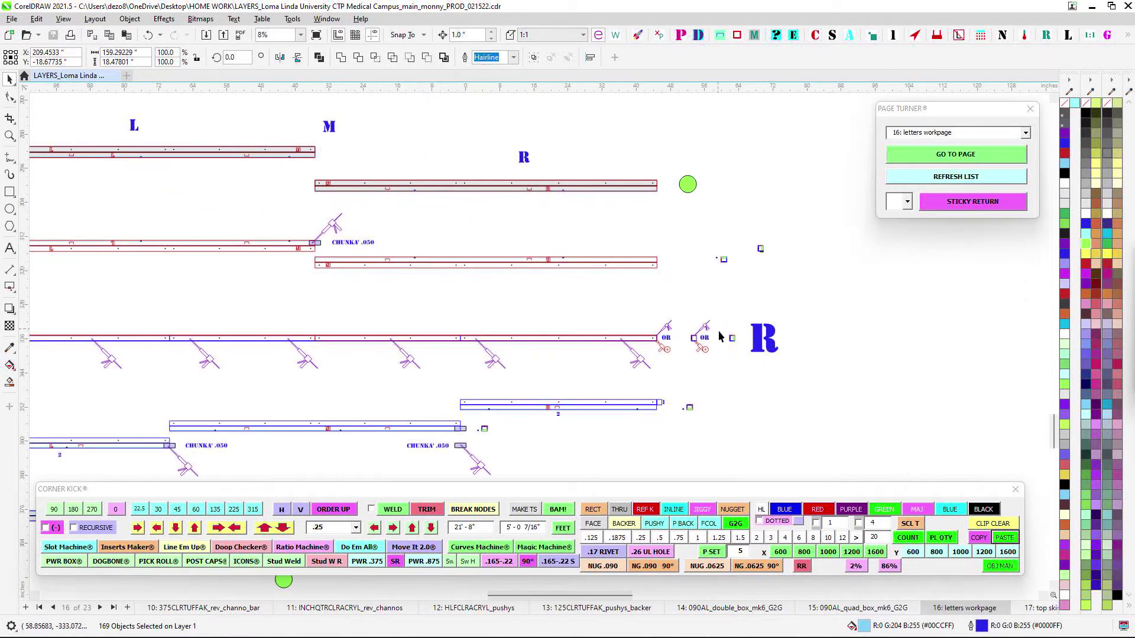
- Examine the small rail cross-section beside the large R label, selecting its green inner pieces, and the adjacent OR tool options
scroll(762, 236, "up", 5)
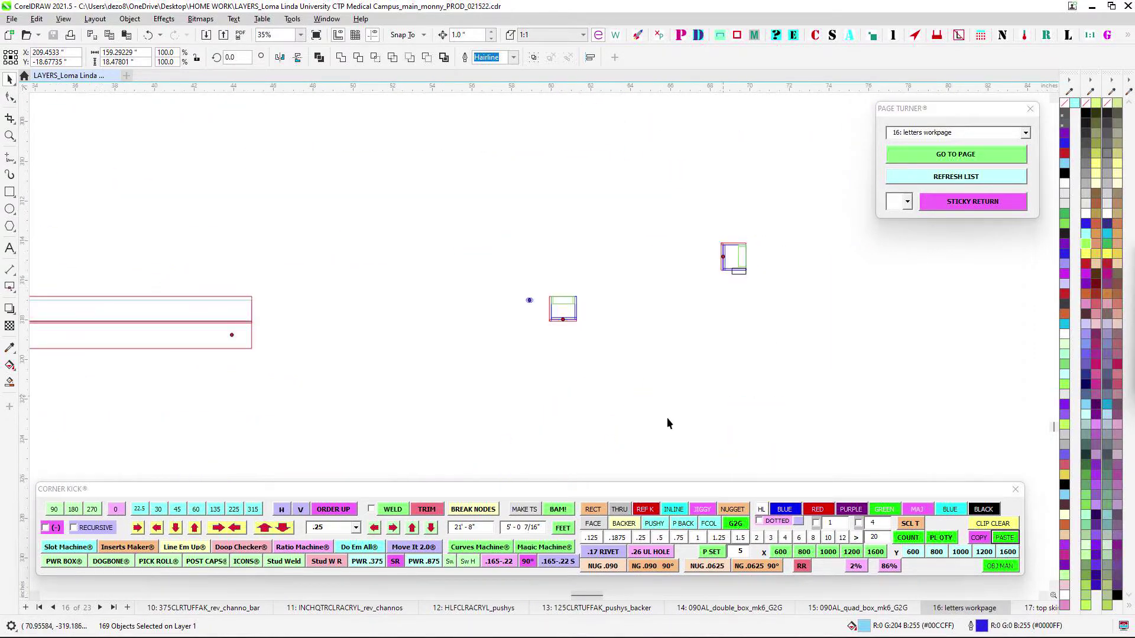
scroll(662, 313, "up", 2)
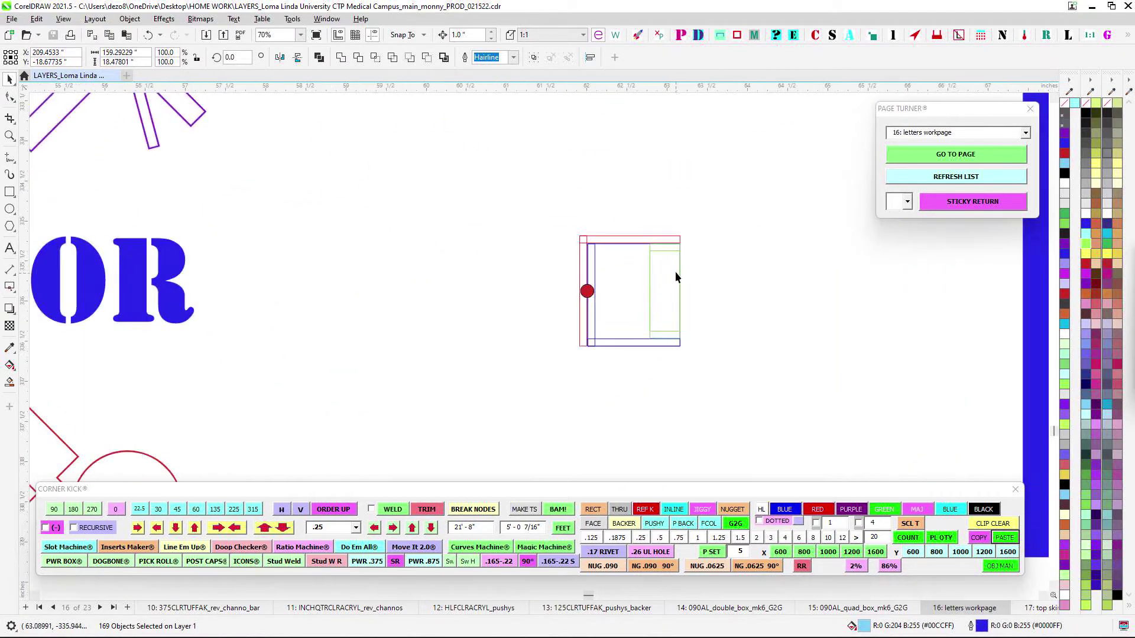
scroll(682, 258, "up", 1)
left_click_drag(721, 416, 720, 413)
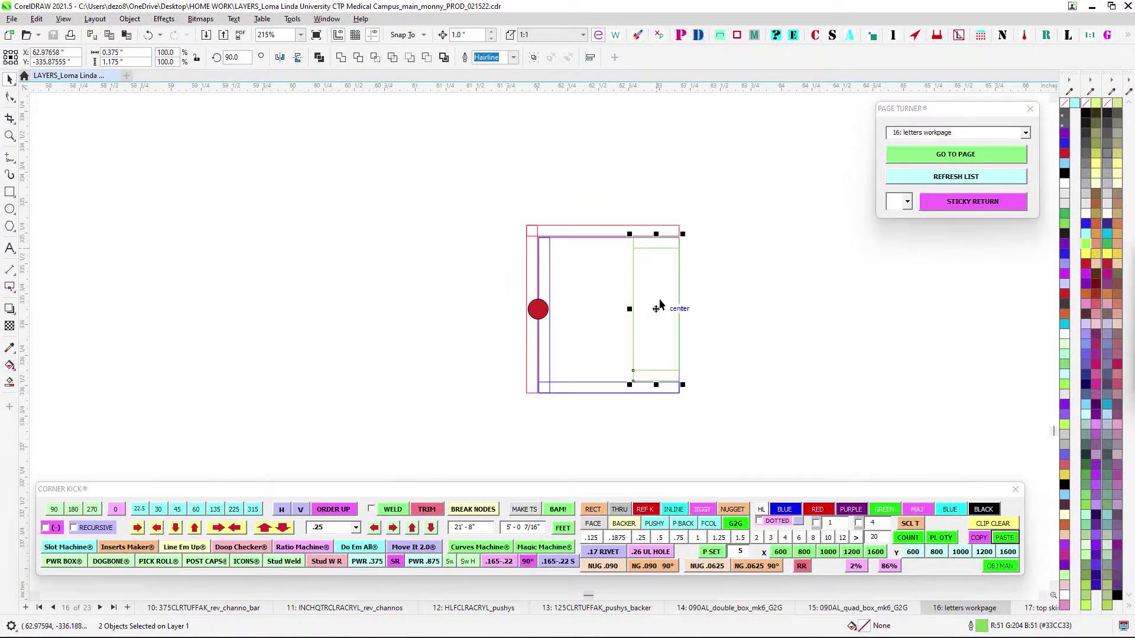
scroll(693, 336, "down", 4)
scroll(709, 370, "down", 5)
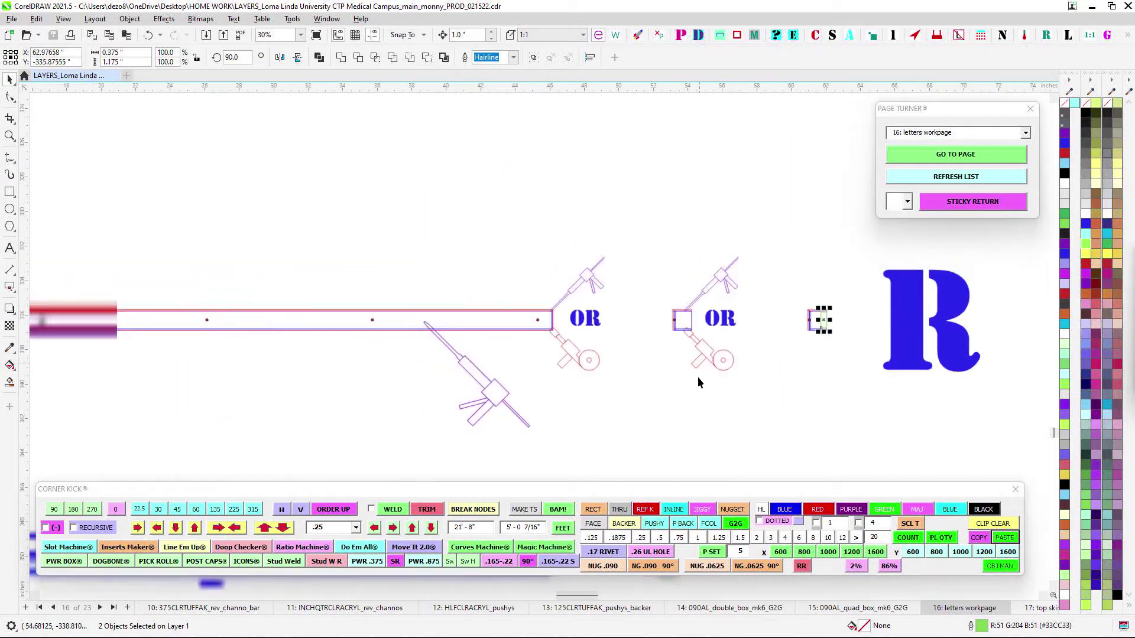
- Examine the tongue-and-slot joint between the long light-blue strips and compare it with the joined outline below them
left_click_drag(617, 207, 683, 442)
left_click_drag(561, 244, 641, 413)
scroll(571, 172, "up", 2)
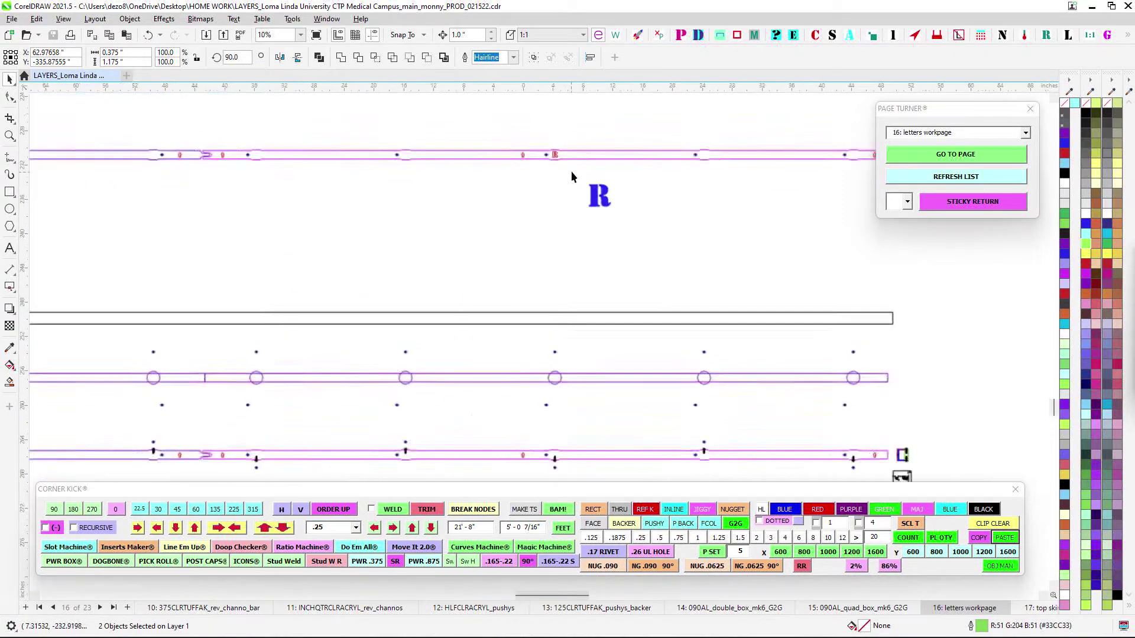
left_click_drag(568, 199, 690, 392)
left_click_drag(443, 303, 510, 423)
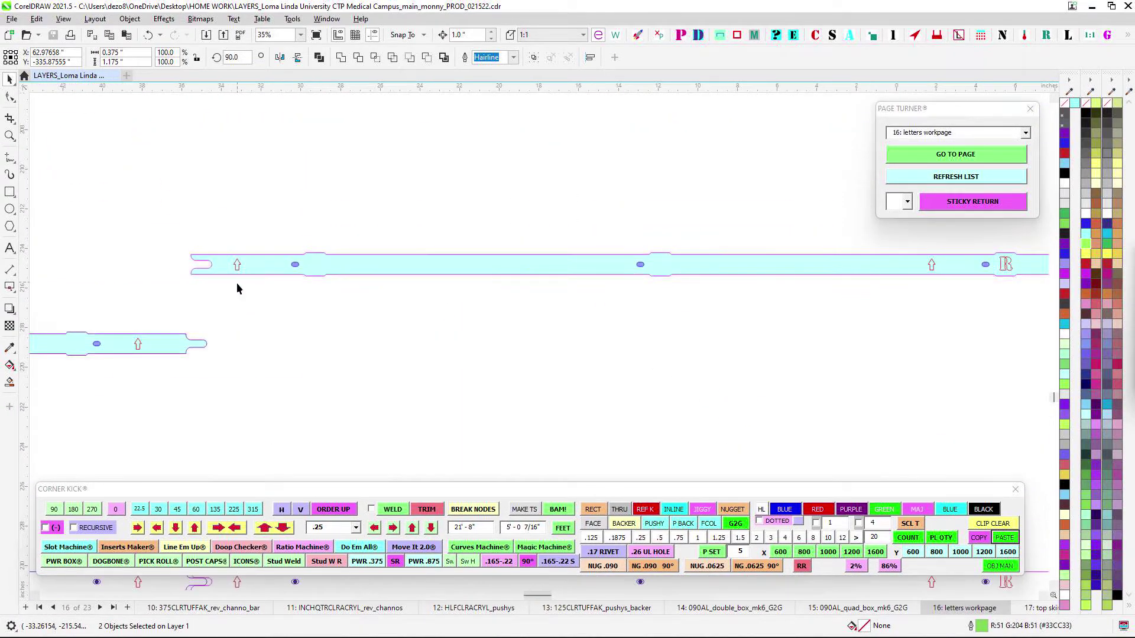
scroll(487, 284, "up", 4)
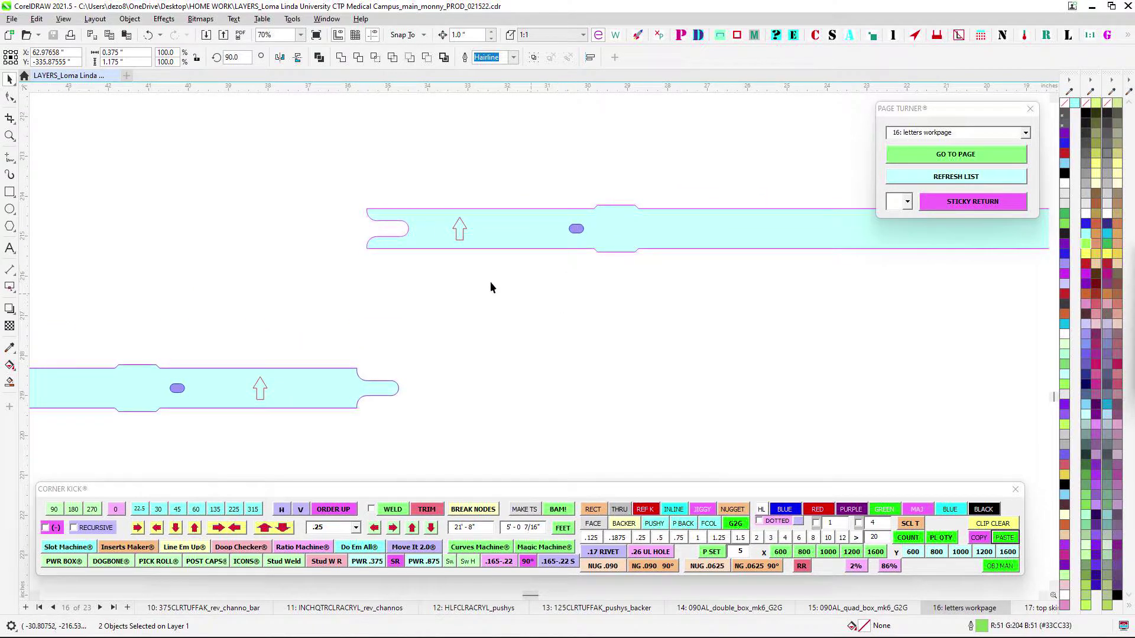
scroll(386, 211, "up", 2)
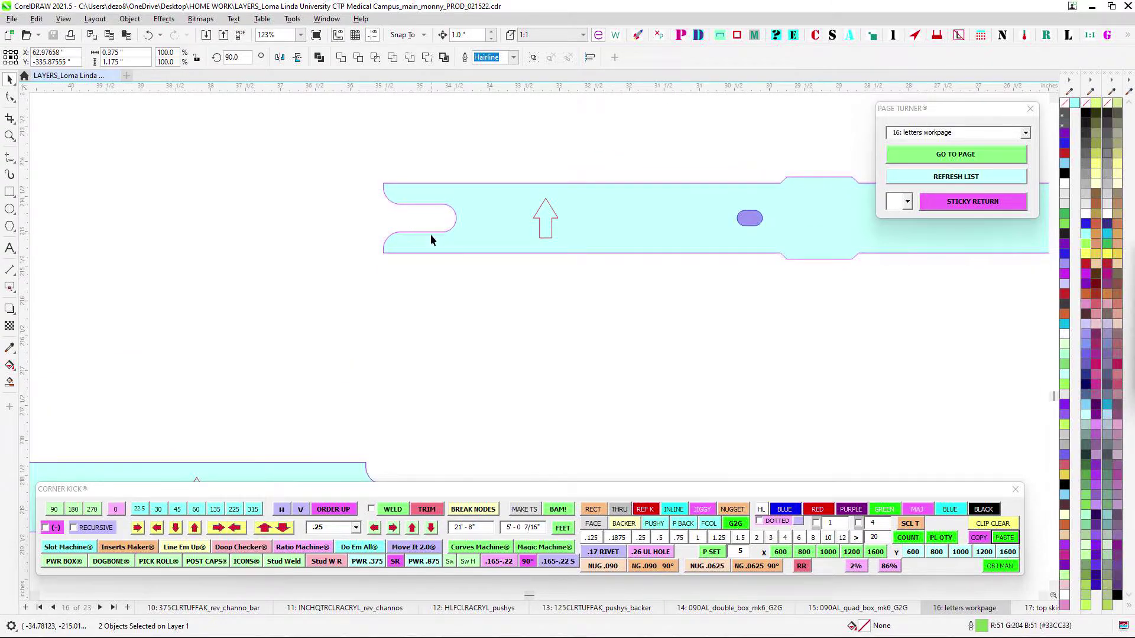
scroll(436, 255, "down", 3)
left_click_drag(563, 424, 587, 118)
scroll(502, 388, "up", 2)
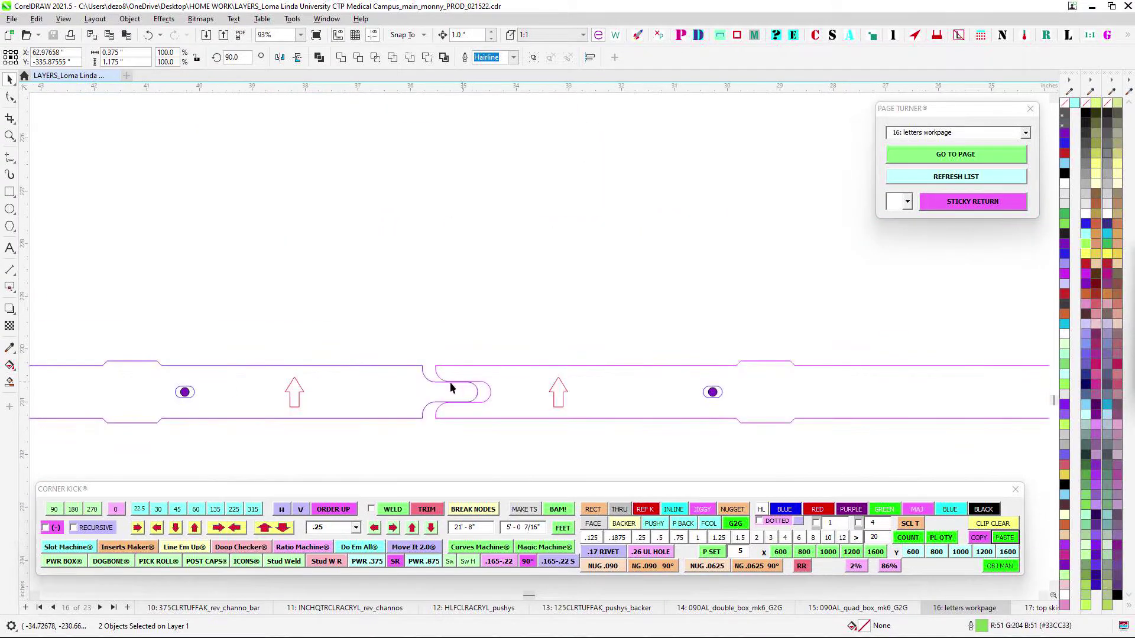
scroll(469, 391, "down", 8)
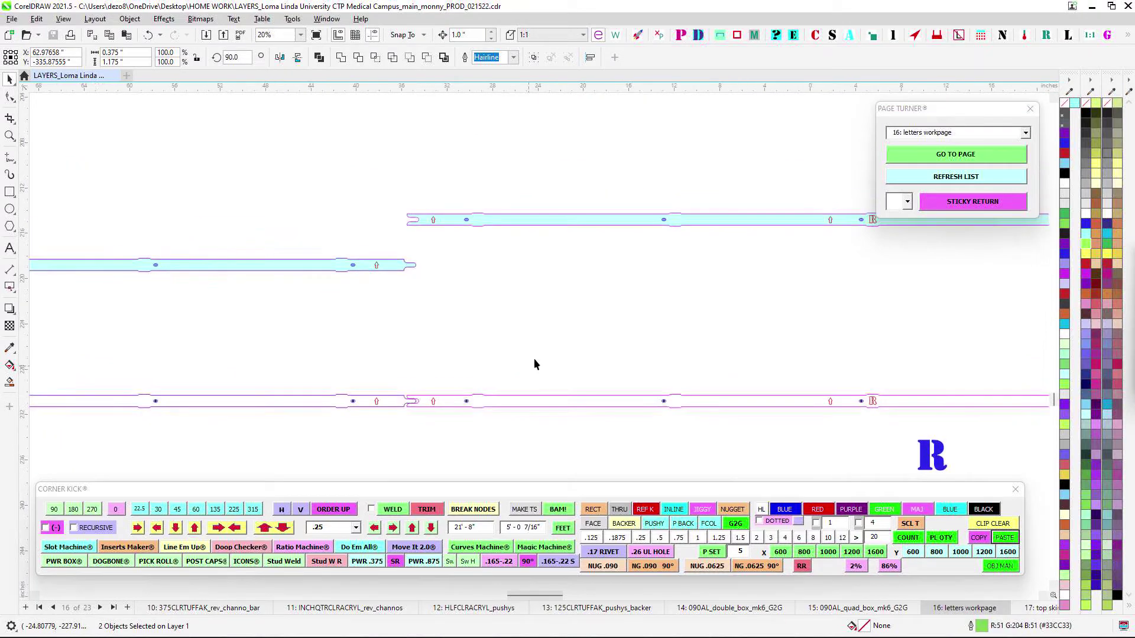
scroll(483, 298, "down", 2)
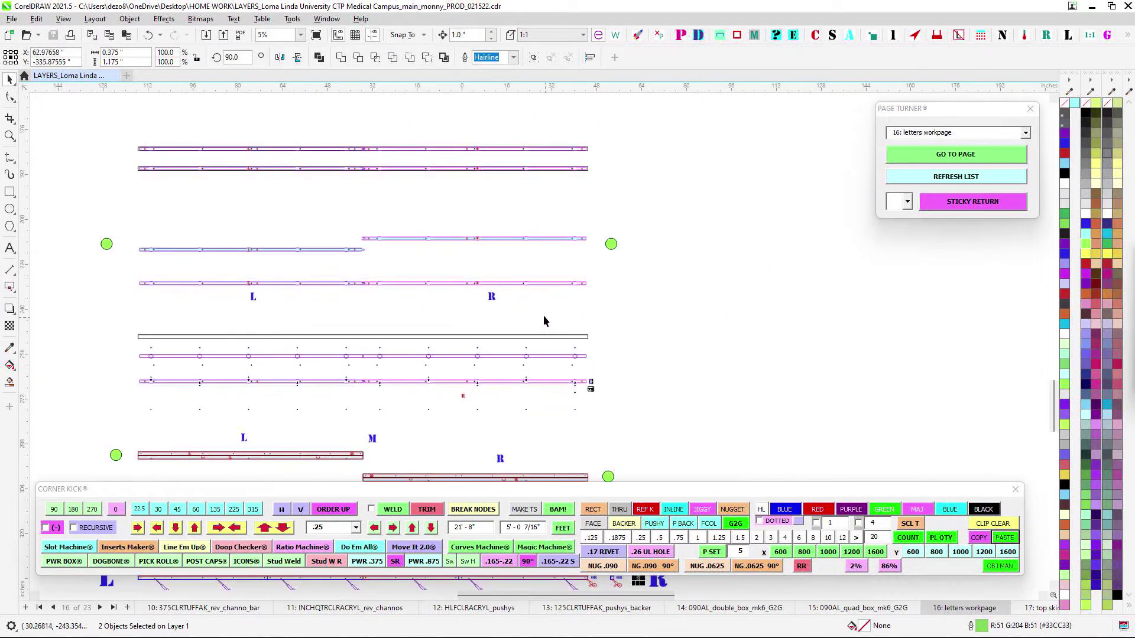
- Review the OR tool options at the assembled rail's end and the grey-filled red rail sections marked L, M and R
left_click_drag(643, 436, 701, 293)
left_click_drag(743, 427, 747, 323)
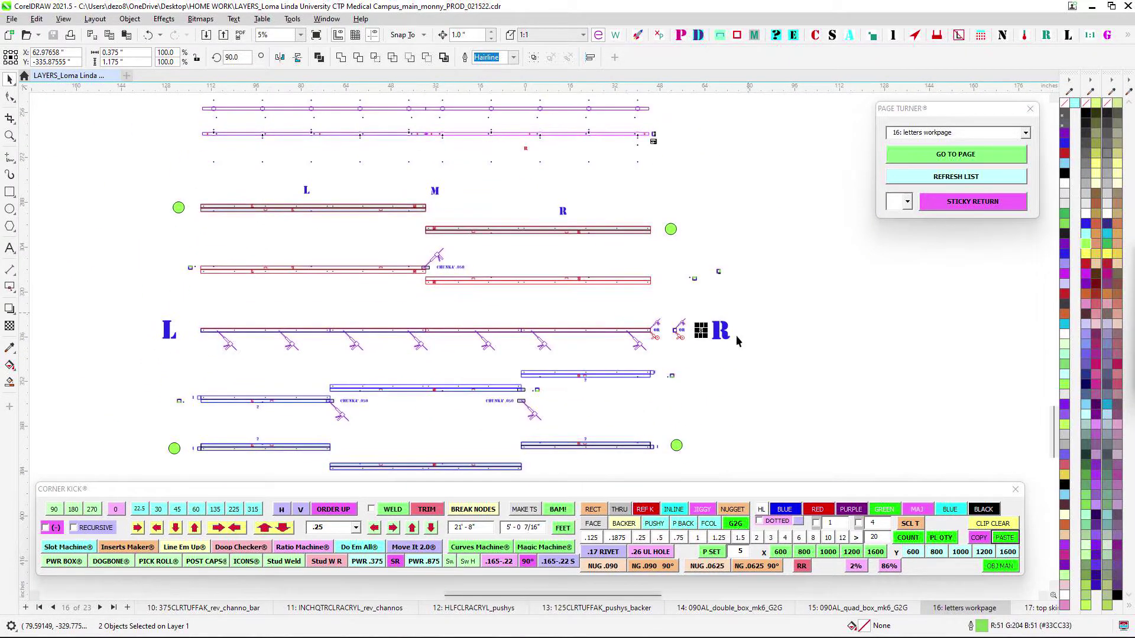
scroll(699, 331, "up", 6)
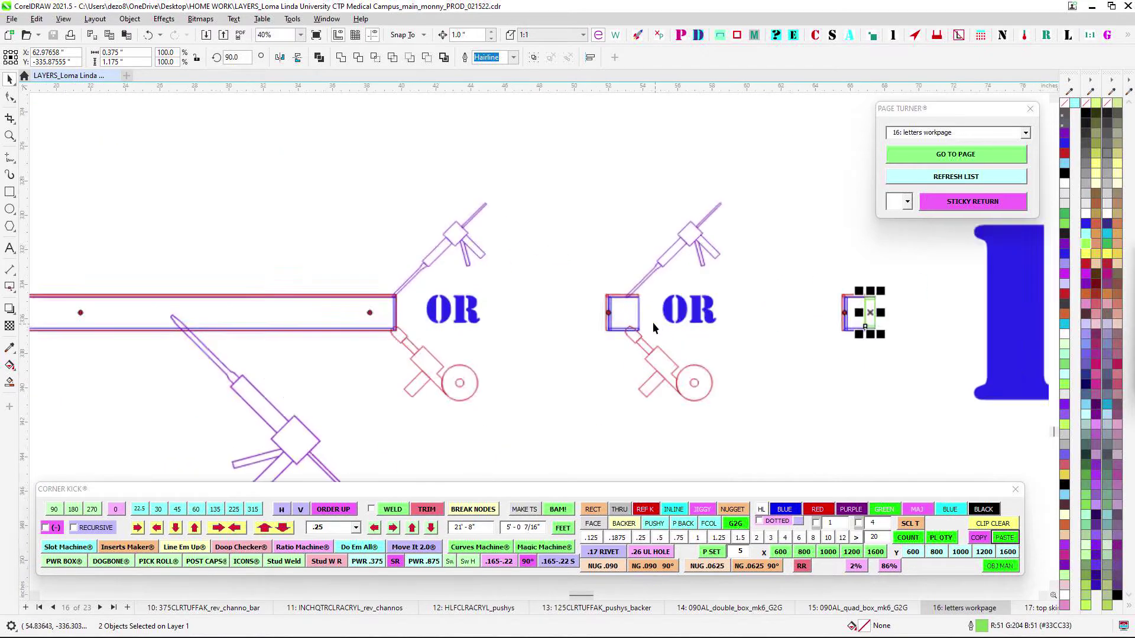
scroll(615, 337, "down", 4)
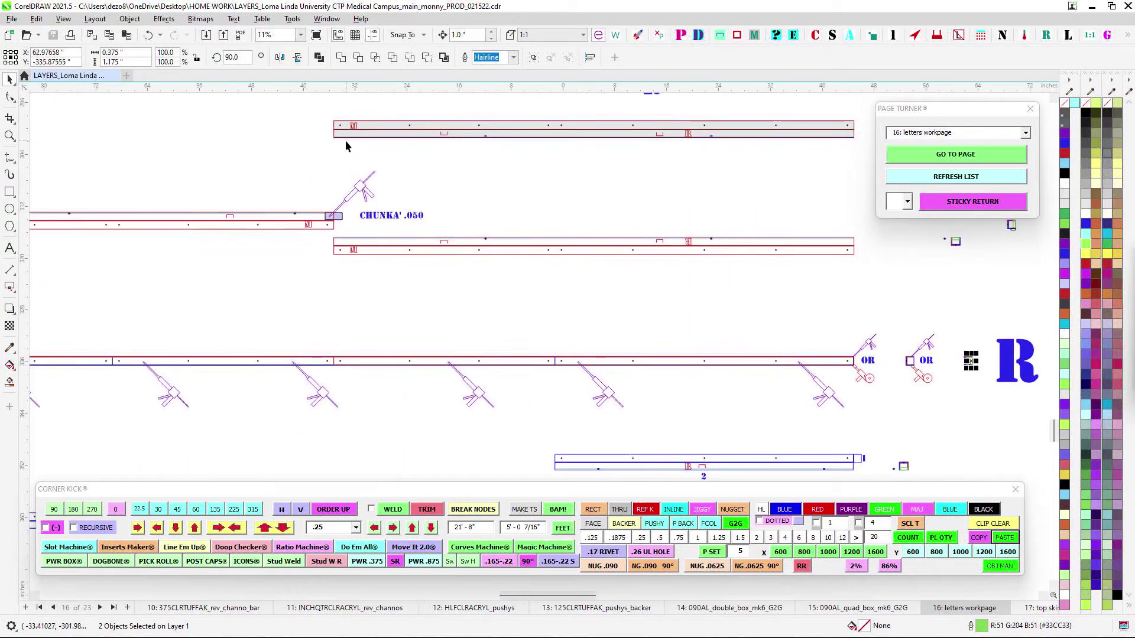
left_click_drag(372, 181, 380, 235)
left_click_drag(639, 219, 502, 243)
scroll(618, 212, "up", 1)
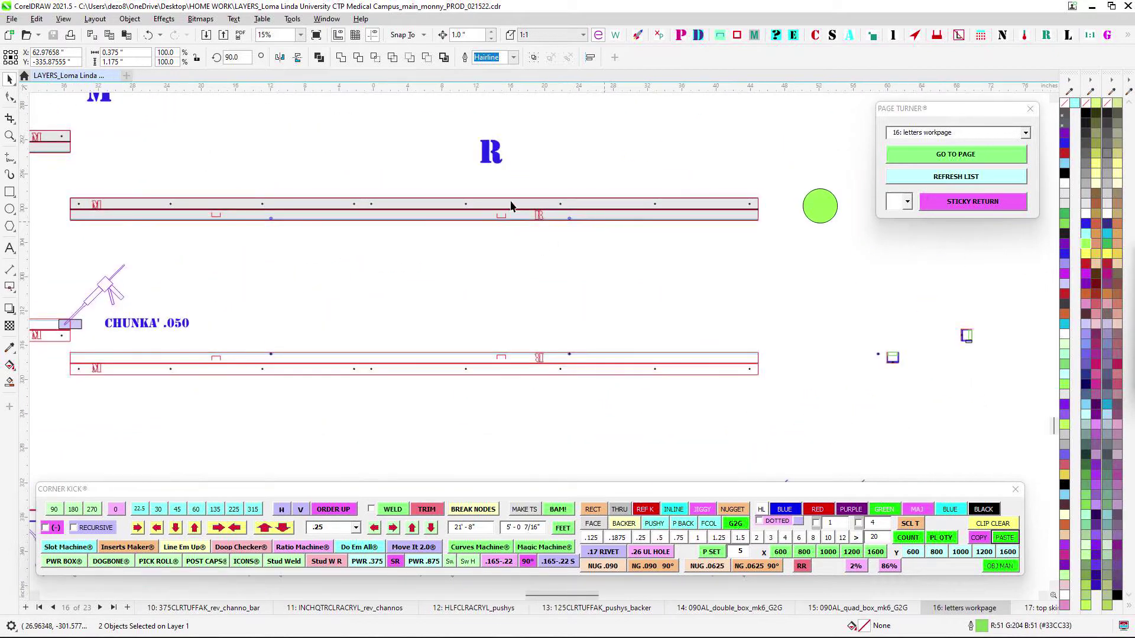
scroll(502, 236, "down", 1)
scroll(378, 242, "left", 3)
scroll(272, 215, "up", 1)
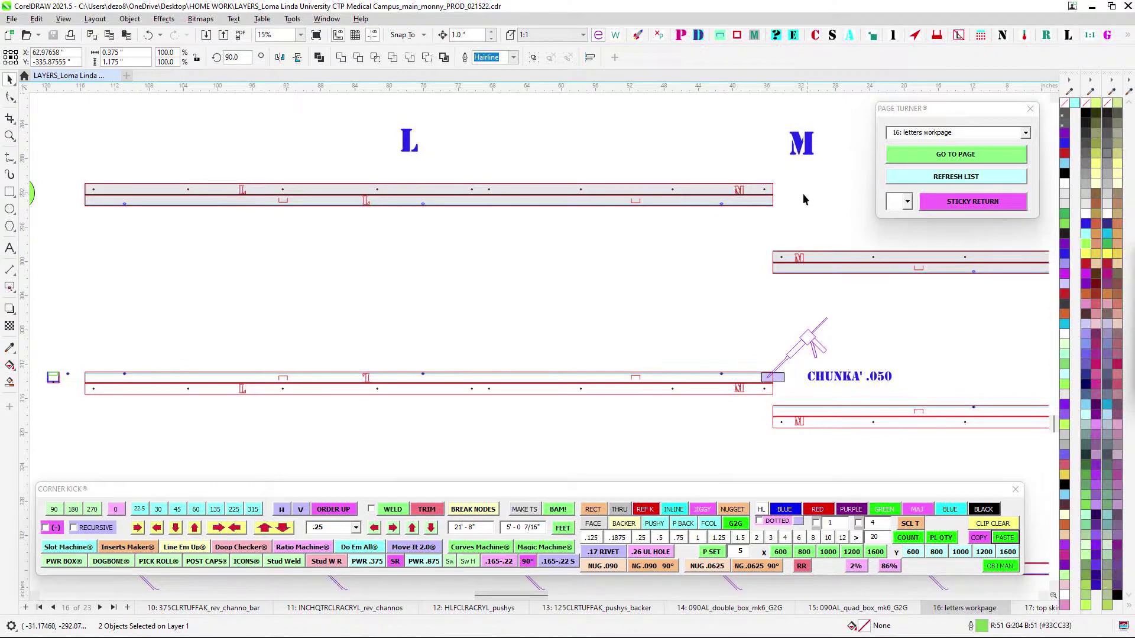
scroll(769, 188, "up", 1)
scroll(698, 192, "up", 1)
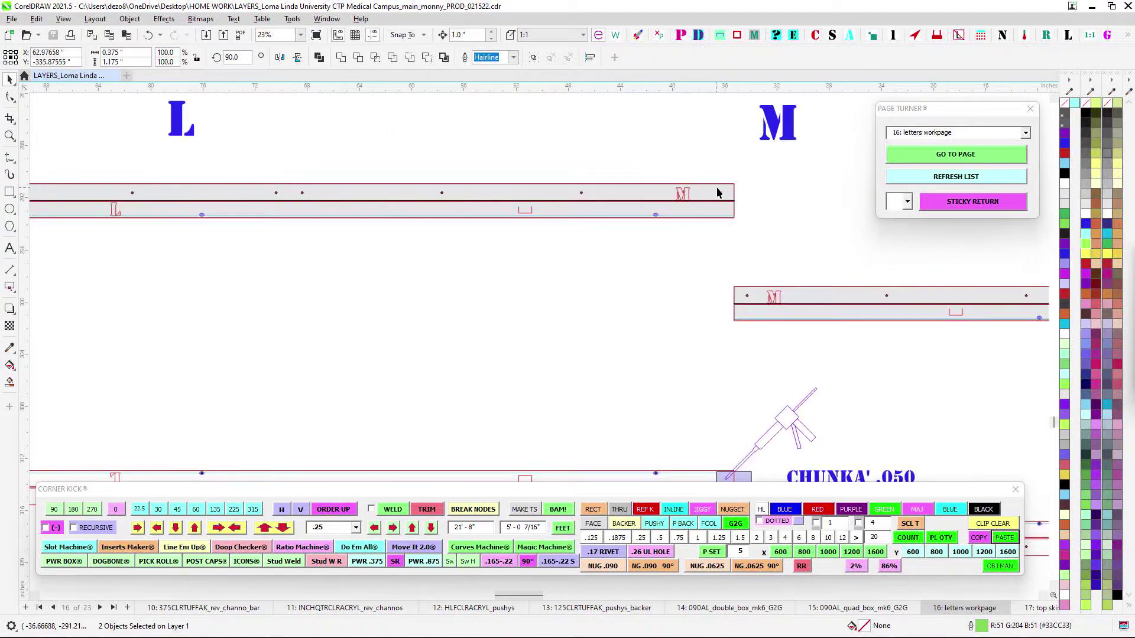
- Examine the blue rail sections below the assembled rail, including their staggered ends, pieces labelled 2 and CHUNKA' .050 joints
scroll(510, 314, "down", 2)
left_click_drag(512, 315, 505, 117)
left_click_drag(509, 365, 537, 190)
scroll(388, 345, "up", 1)
scroll(458, 413, "down", 2)
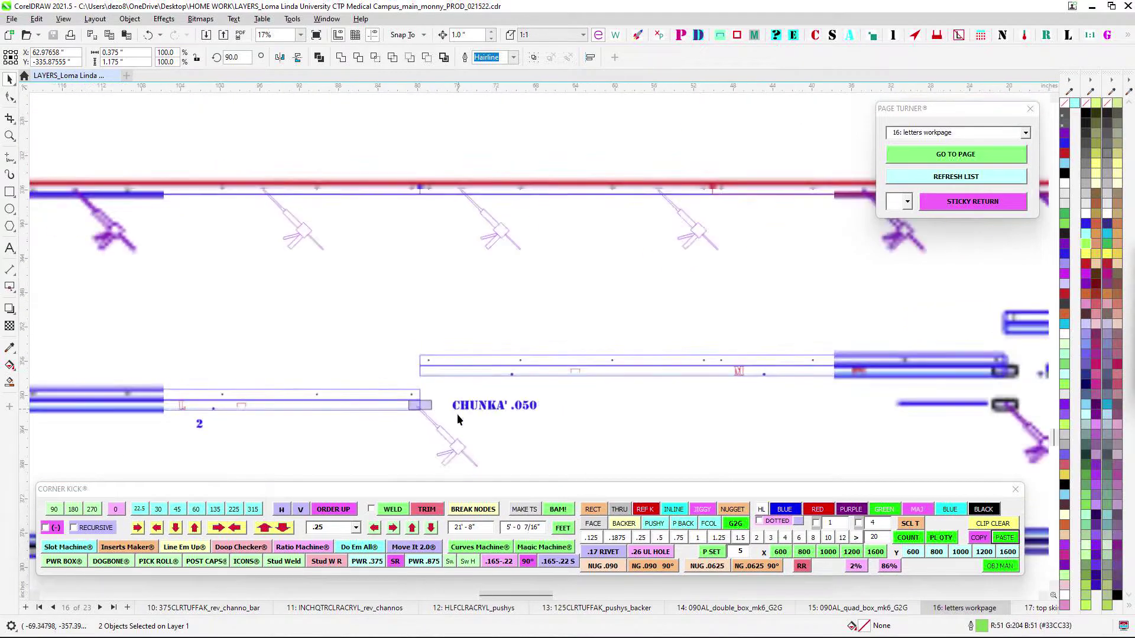
left_click_drag(459, 415, 513, 166)
scroll(481, 295, "up", 5)
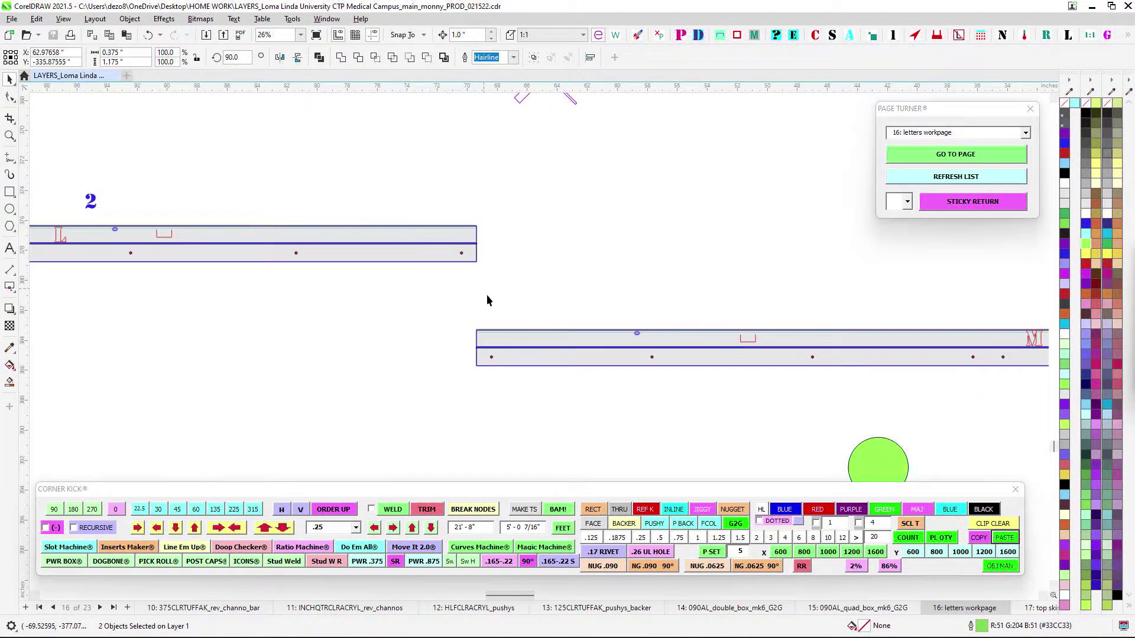
scroll(487, 298, "down", 1)
scroll(482, 263, "down", 2)
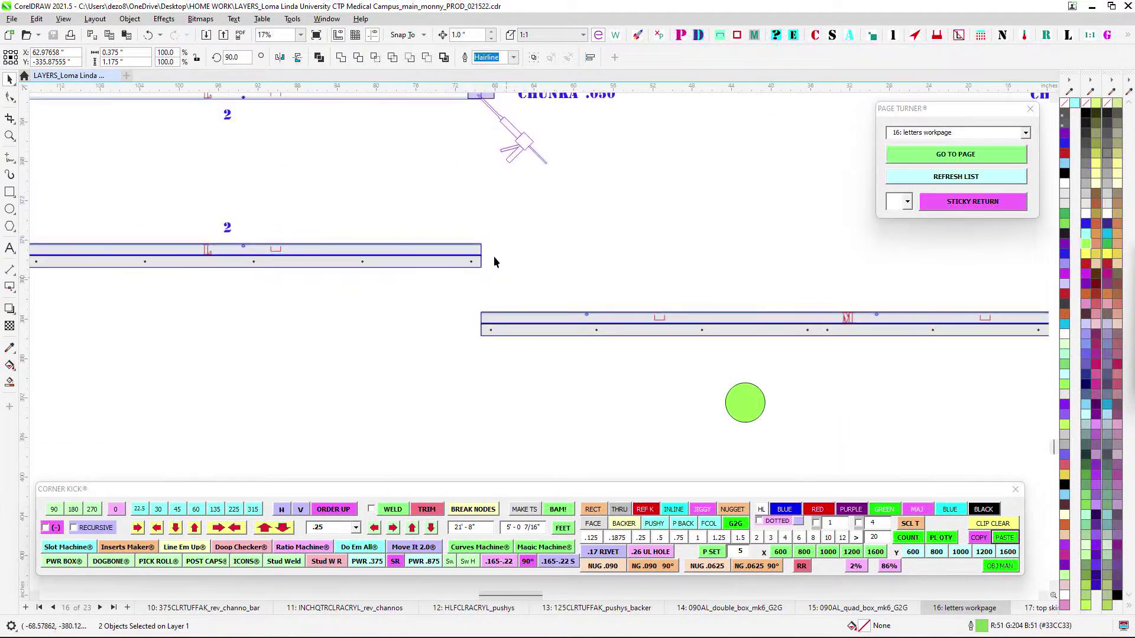
left_click_drag(893, 306, 314, 344)
scroll(880, 312, "down", 1)
left_click_drag(750, 214, 786, 366)
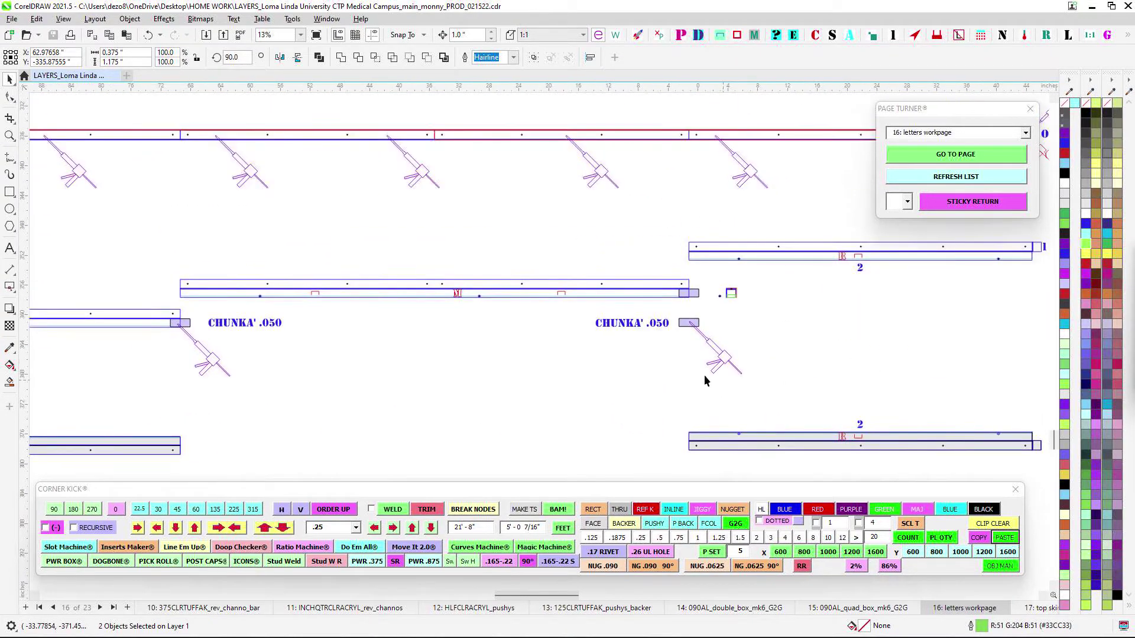
- Inspect the red and blue seams along the assembled rail, comparing their positions with the nearby holes and tool symbols
left_click_drag(626, 233, 638, 357)
left_click_drag(586, 211, 566, 332)
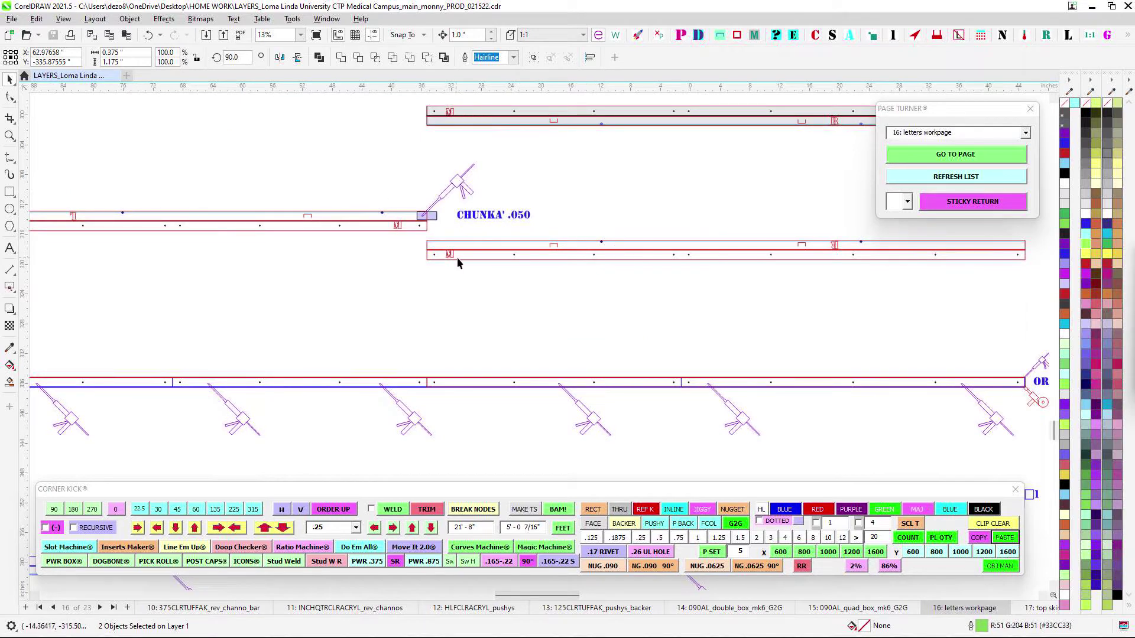
scroll(458, 262, "up", 6)
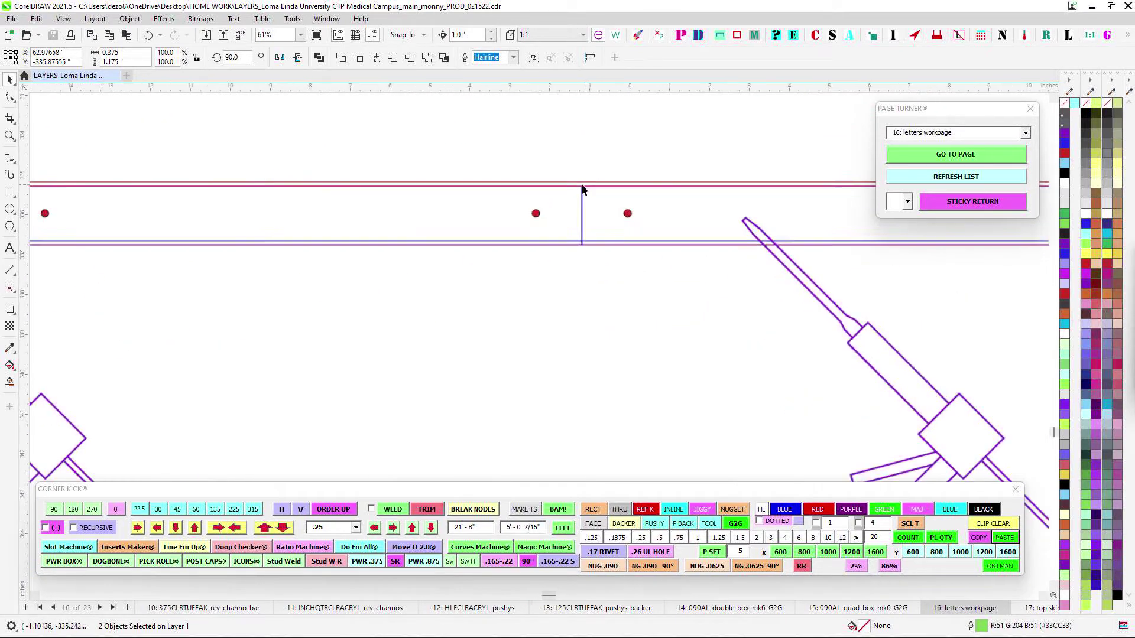
scroll(582, 189, "up", 2)
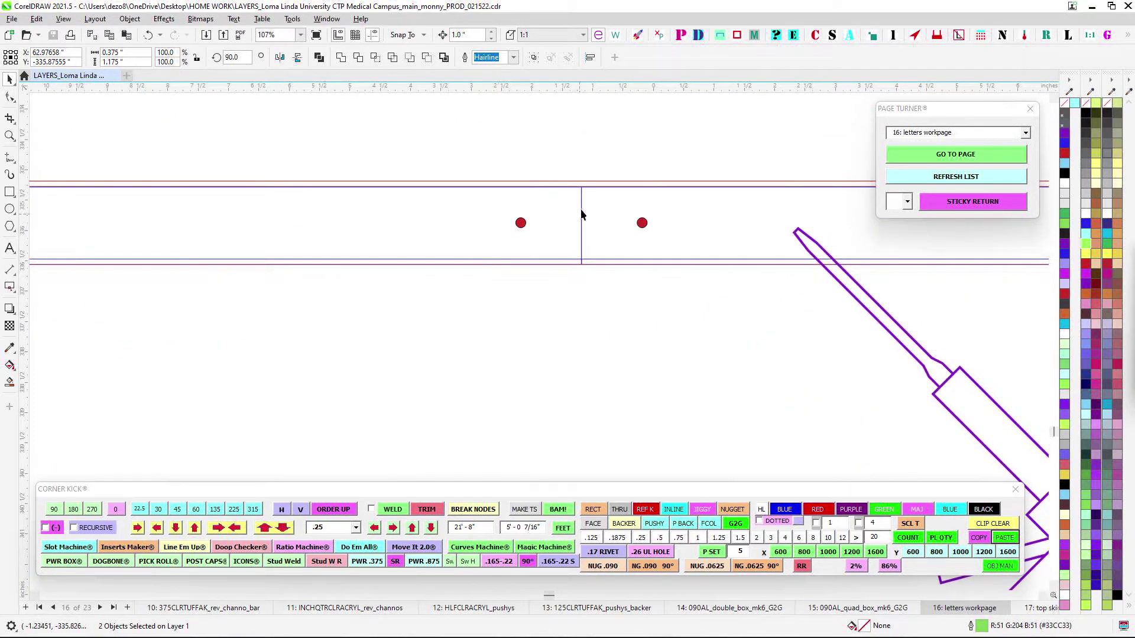
scroll(630, 327, "down", 4)
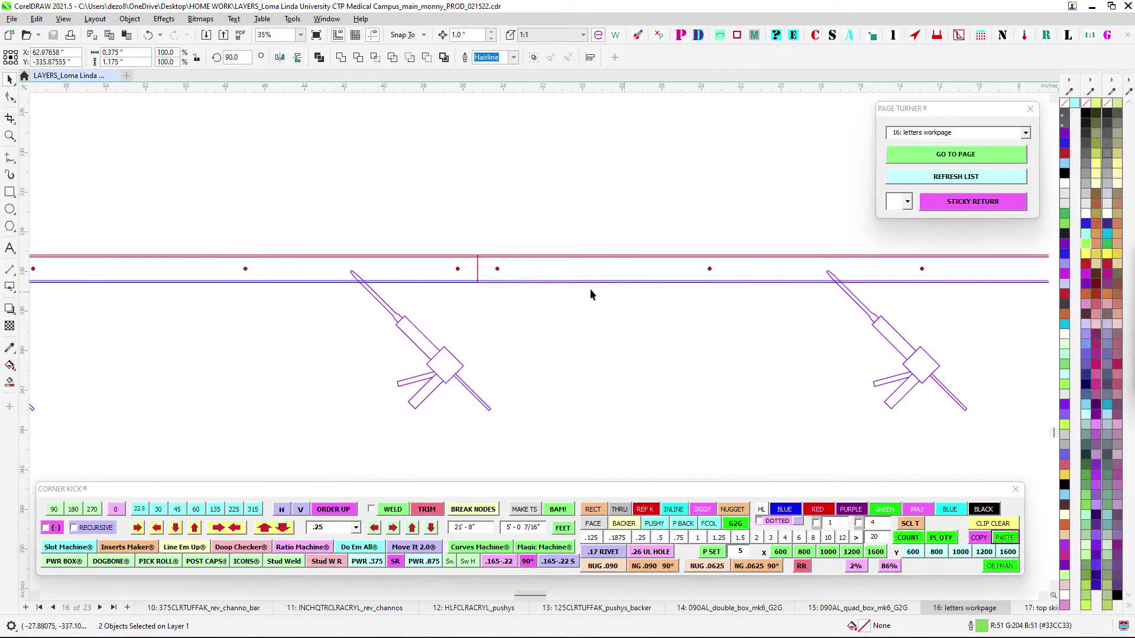
scroll(489, 286, "down", 3)
left_click_drag(558, 314, 380, 319)
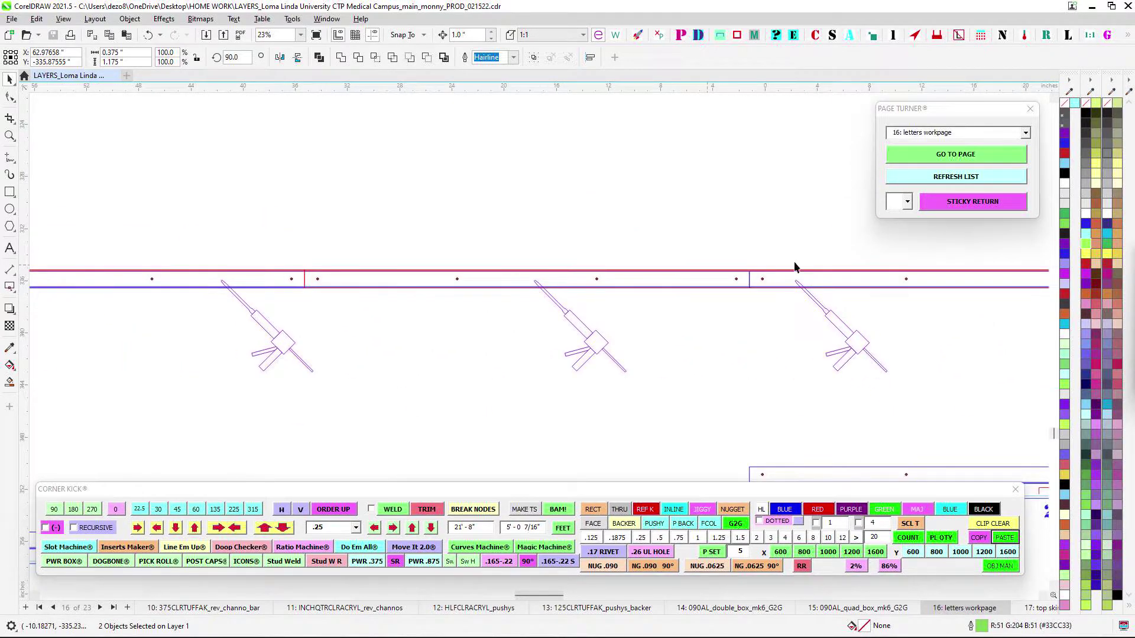
scroll(893, 246, "down", 1)
left_click_drag(890, 247, 239, 243)
- Examine the end cap labelled 1 on the blue rail section and the assembled rail's end corners beside the OR tool symbols
left_click_drag(582, 433, 645, 287)
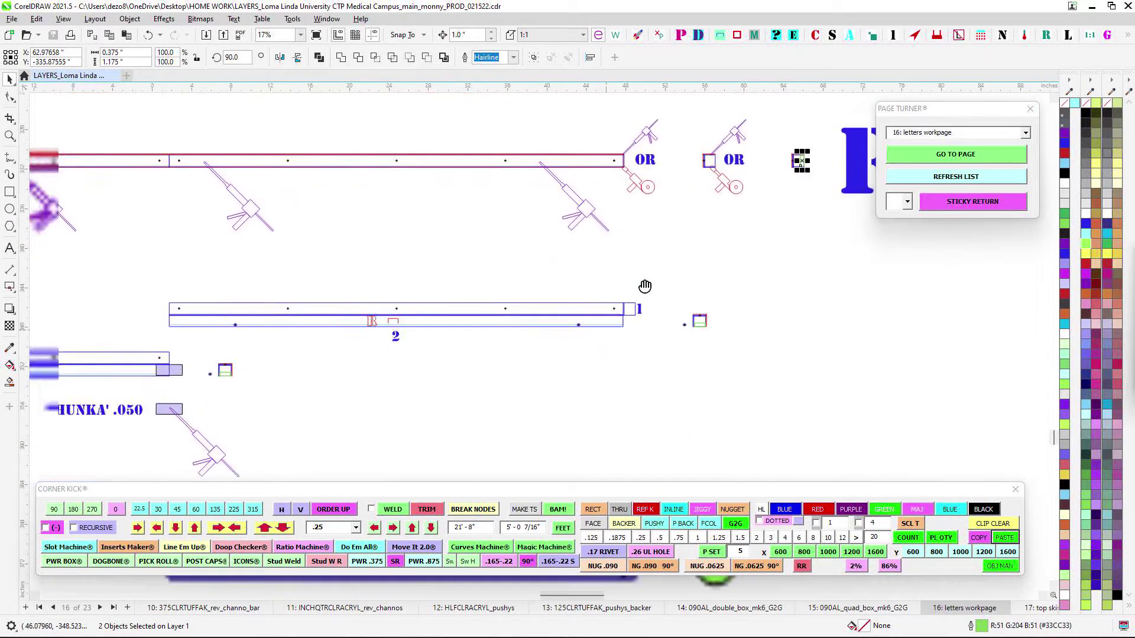
scroll(645, 286, "up", 5)
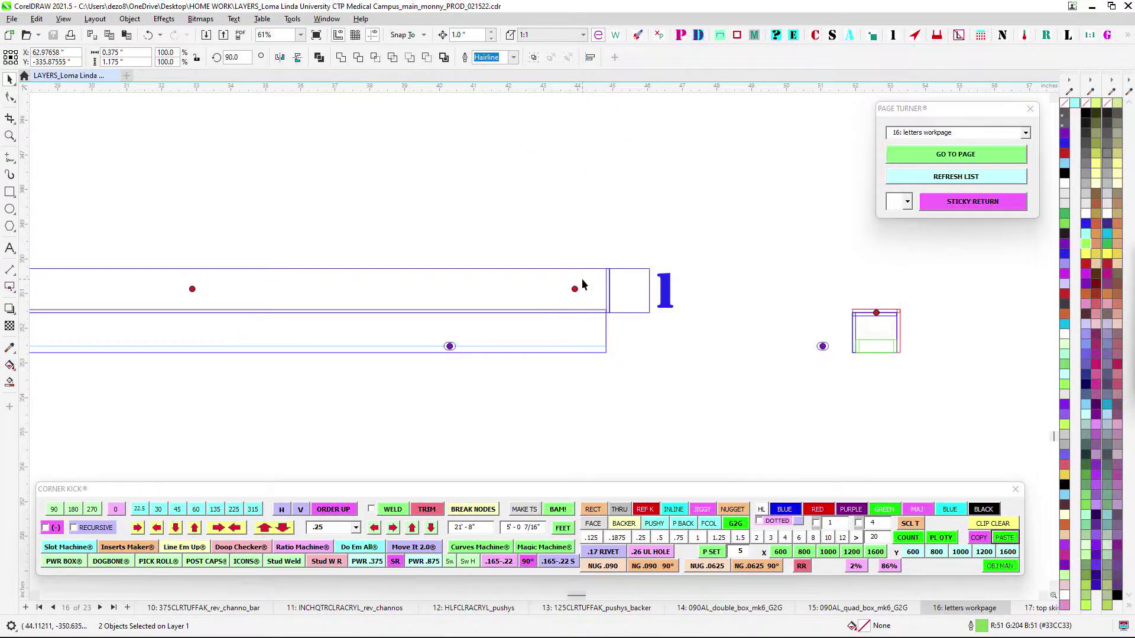
scroll(581, 283, "down", 2)
scroll(652, 302, "down", 2)
left_click_drag(561, 296, 434, 415)
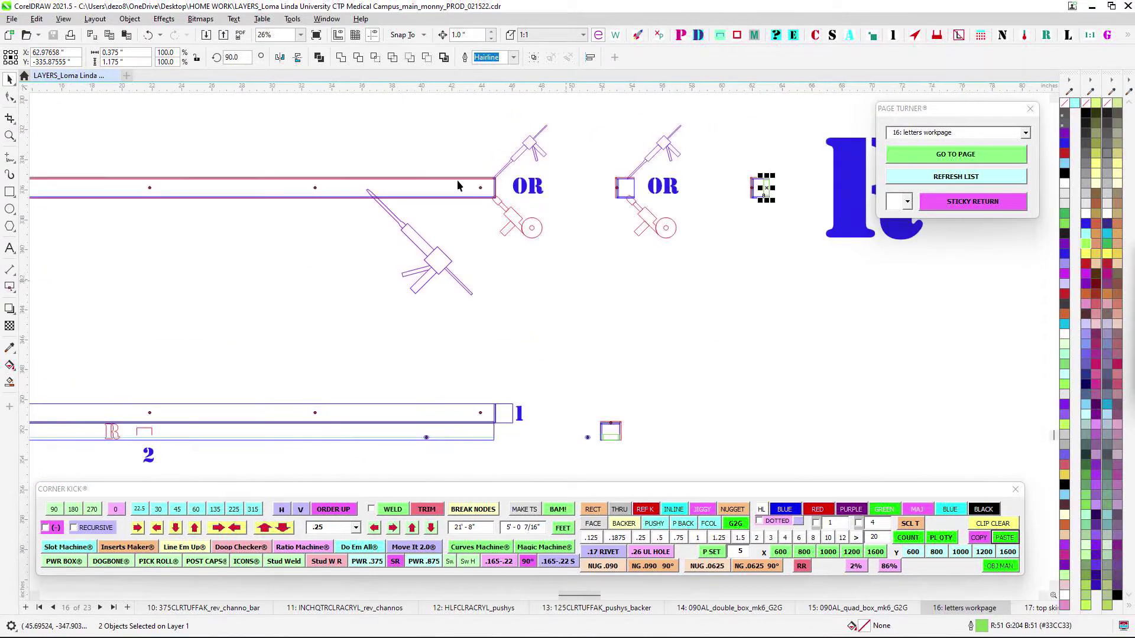
scroll(456, 179, "up", 3)
scroll(523, 175, "up", 3)
scroll(541, 194, "up", 2)
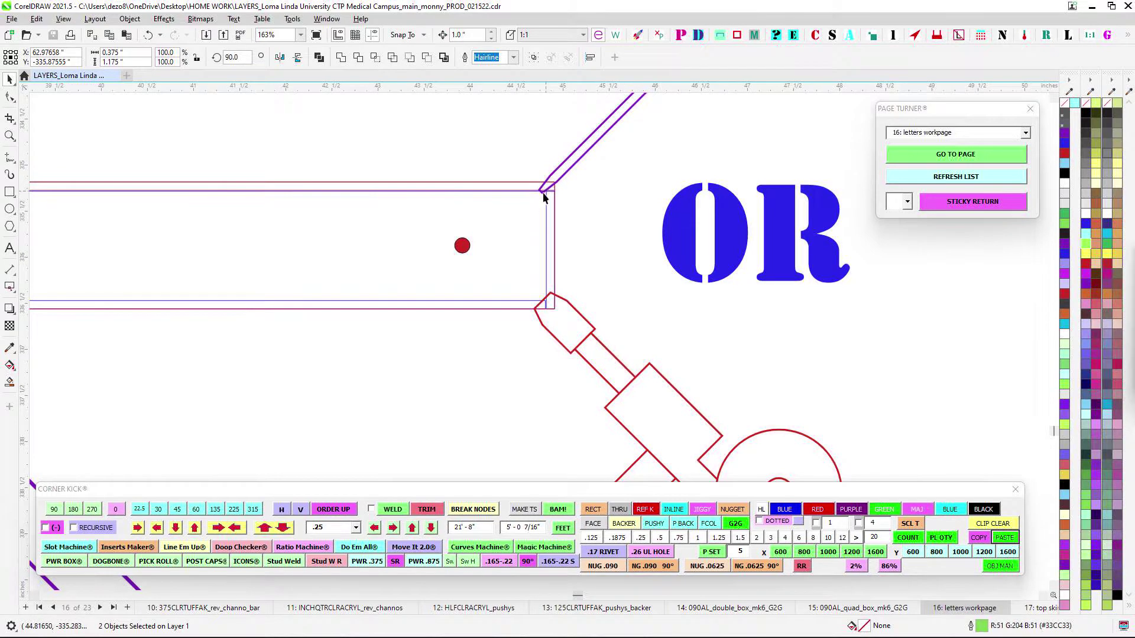
scroll(552, 223, "up", 2)
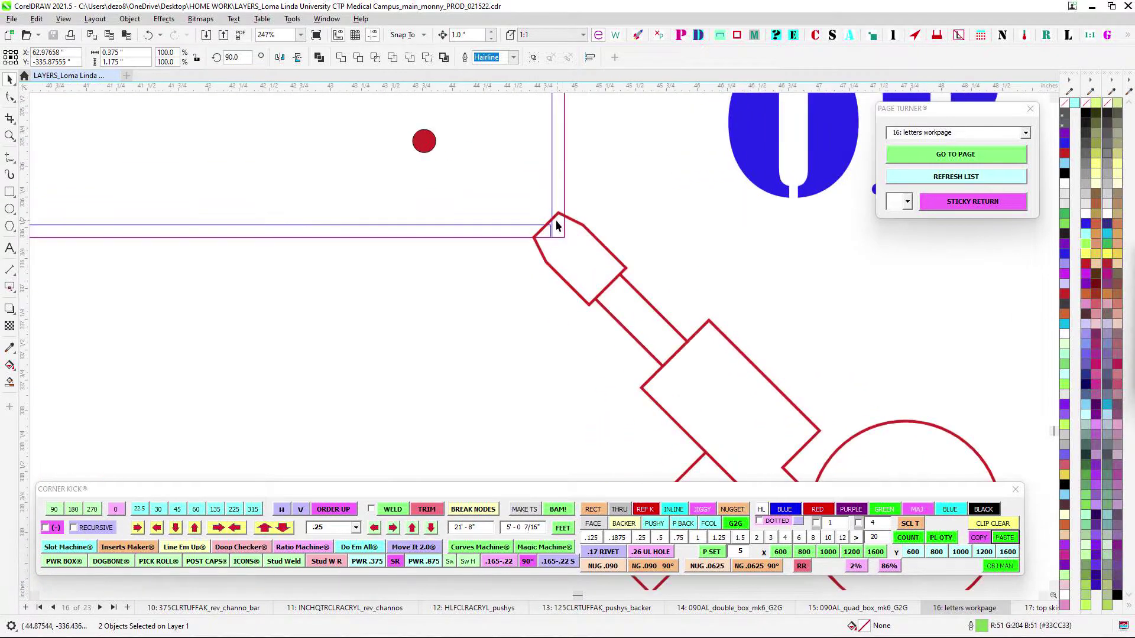
scroll(559, 244, "down", 3)
scroll(551, 182, "down", 1)
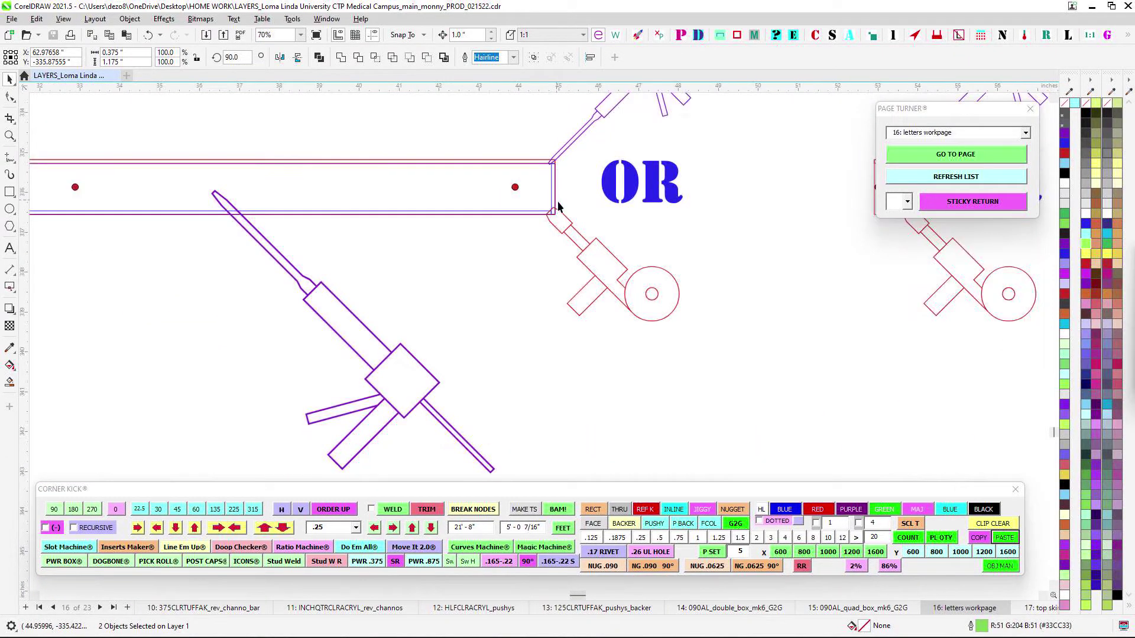
scroll(548, 218, "down", 6)
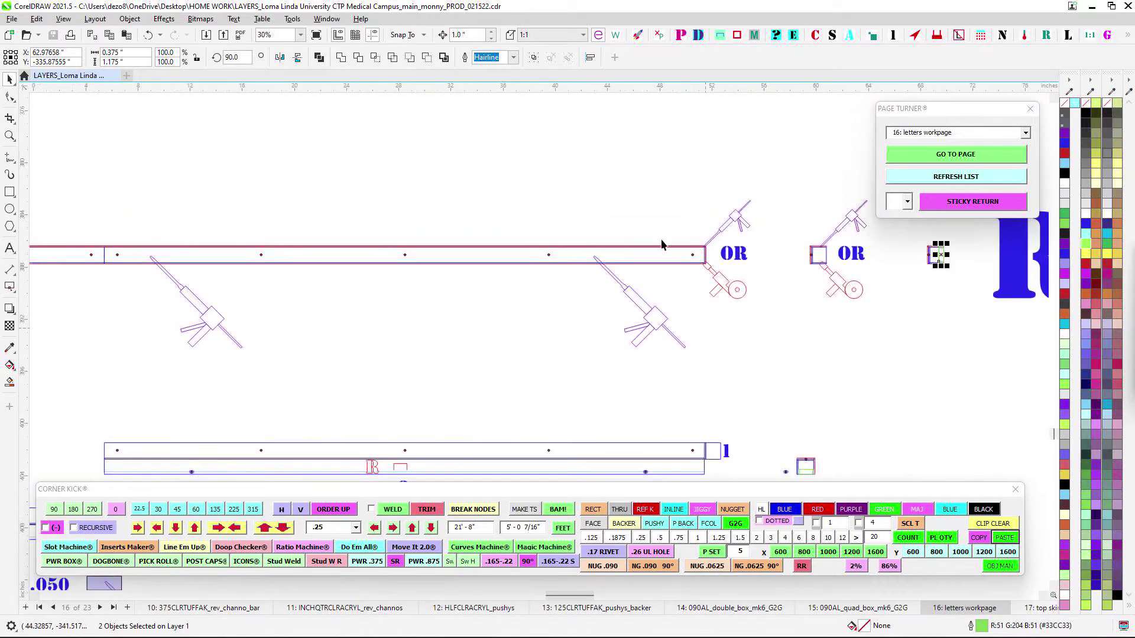
- Examine the magenta strips' ends, arrows, slotted holes and R marking, including their fit inside the outer rail outline
left_click_drag(639, 220, 584, 478)
left_click_drag(538, 201, 529, 442)
left_click_drag(582, 161, 604, 299)
scroll(612, 193, "up", 3)
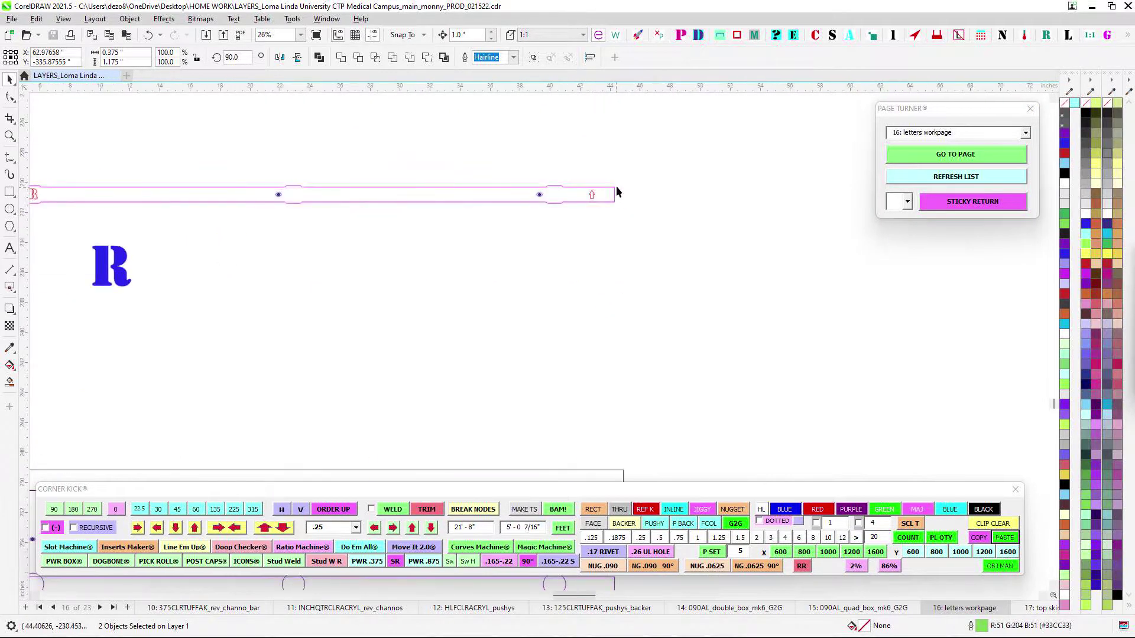
scroll(638, 289, "down", 7)
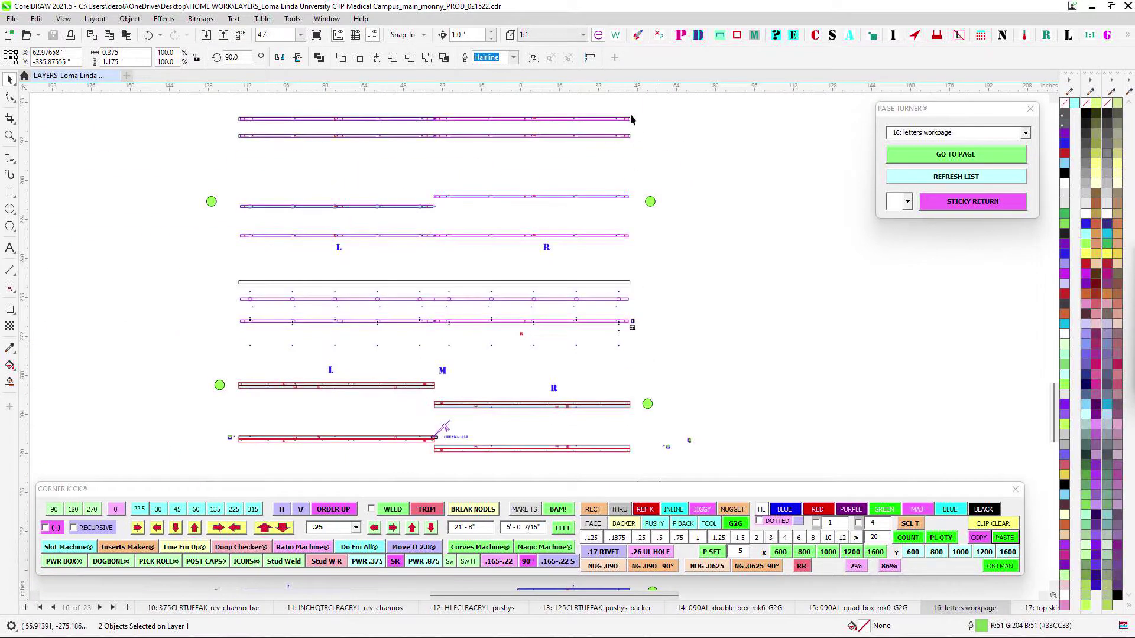
scroll(628, 114, "up", 7)
scroll(625, 126, "up", 9)
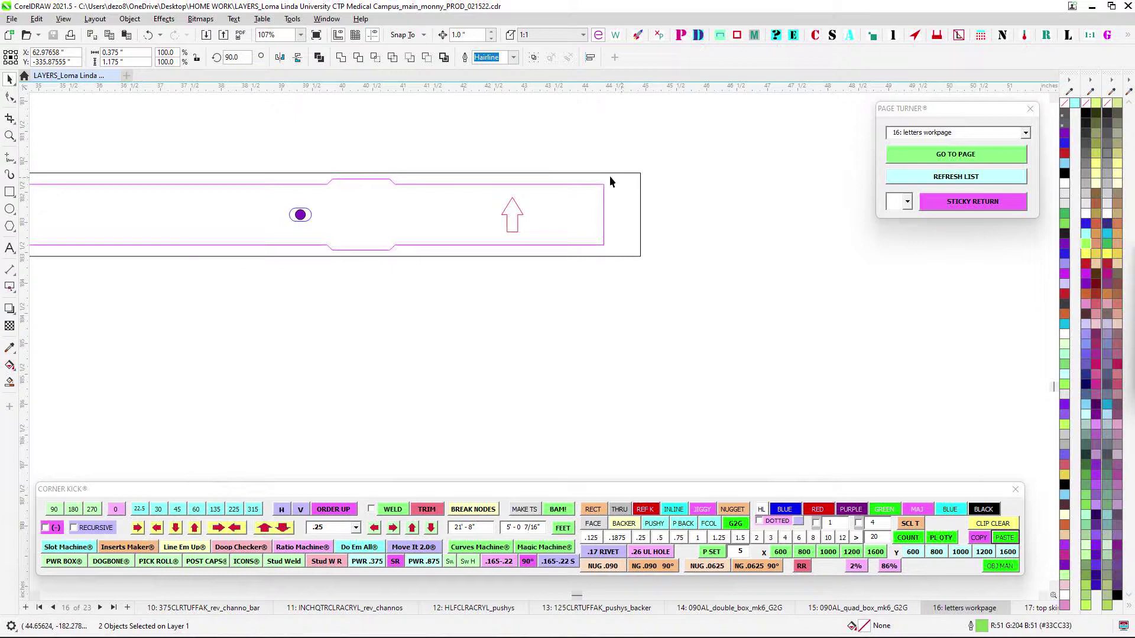
scroll(648, 266, "down", 6)
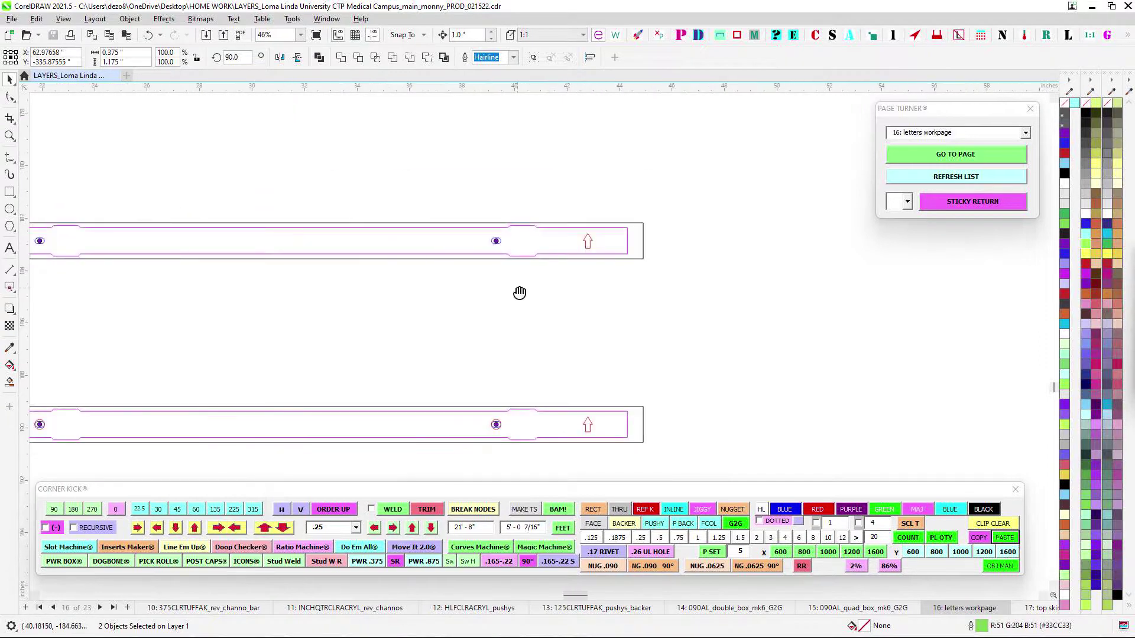
scroll(484, 266, "up", 3)
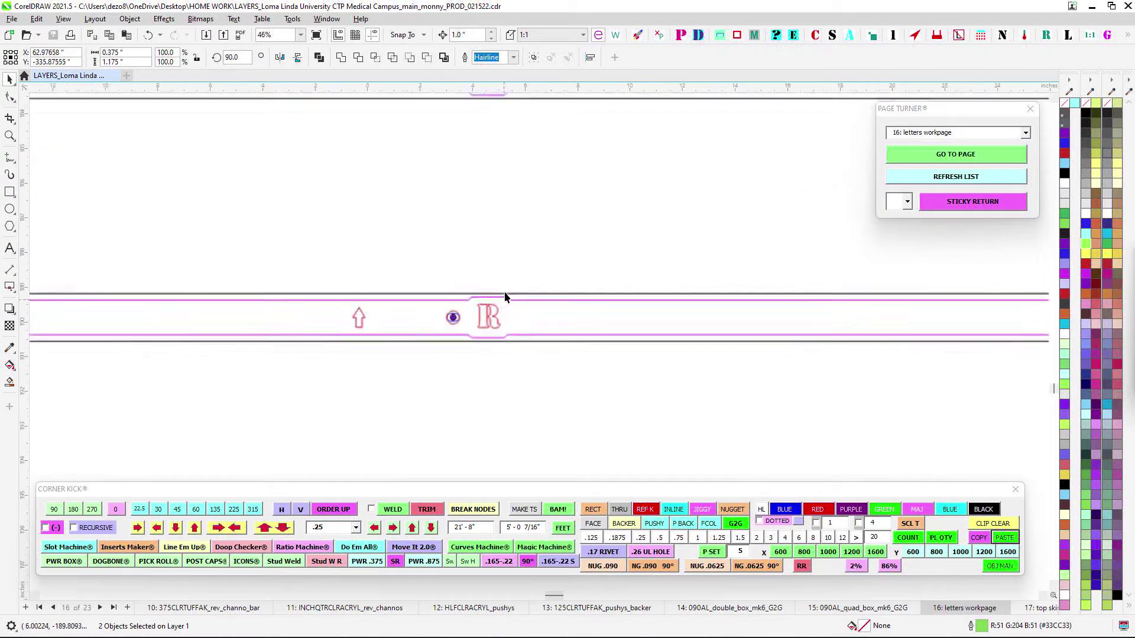
scroll(505, 297, "up", 2)
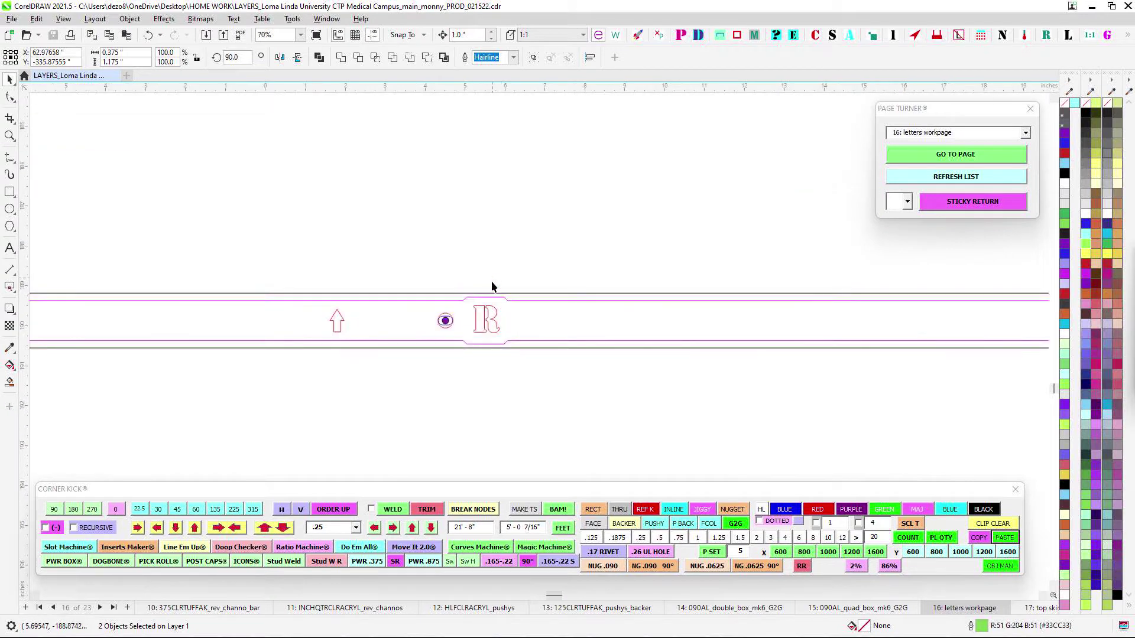
- Examine the magenta strip's R marking and slotted hole, plus the separated L and R strips laid out below
scroll(443, 321, "up", 2)
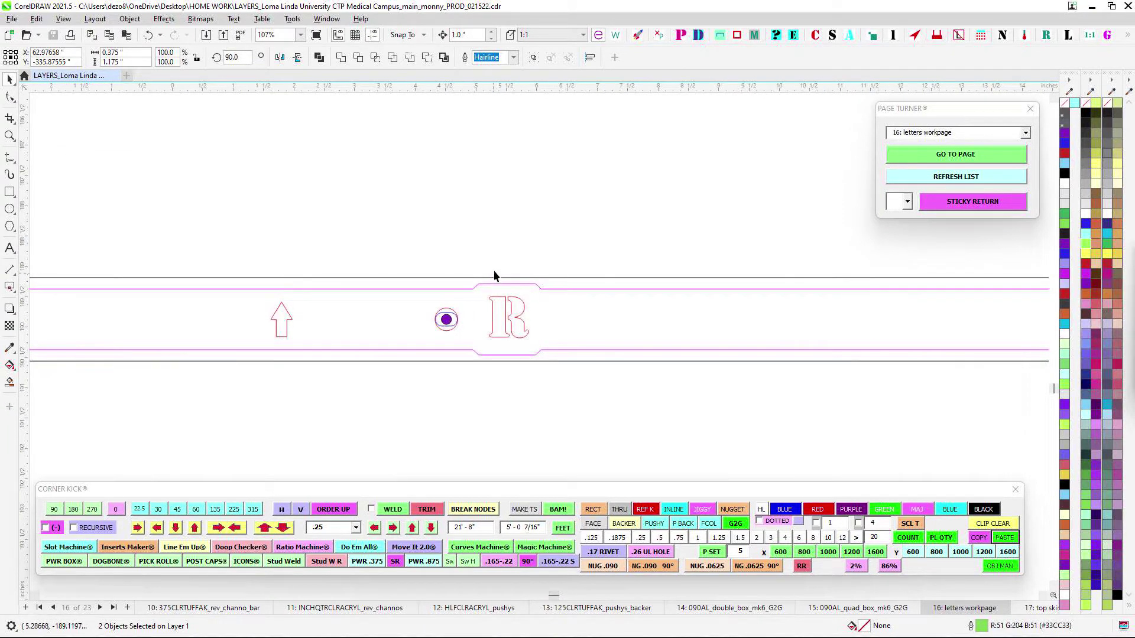
scroll(499, 277, "down", 10)
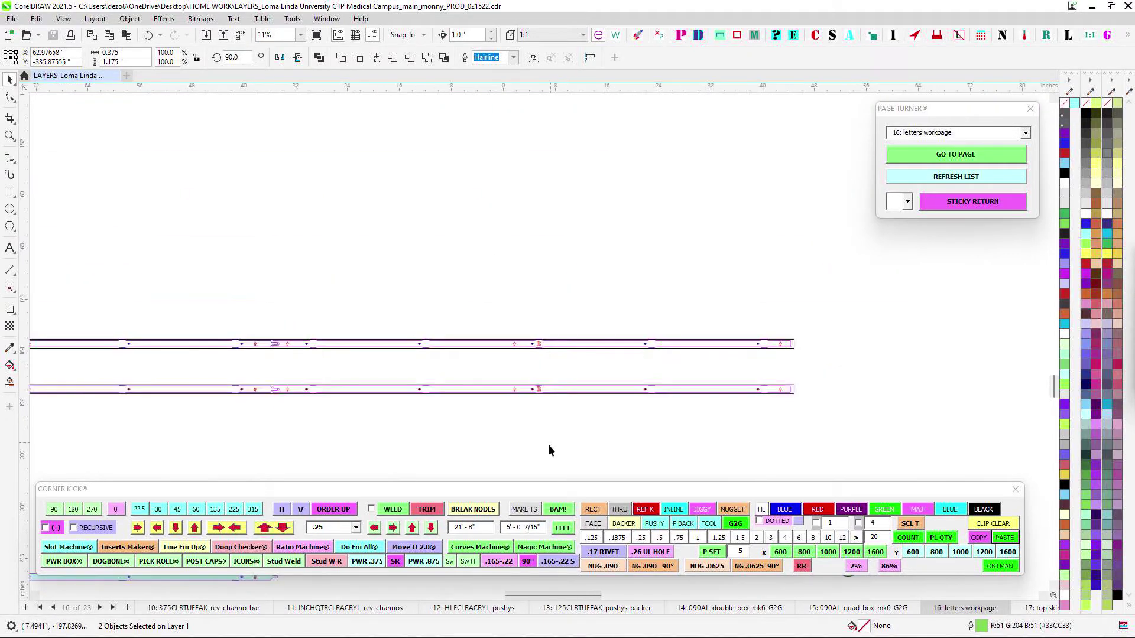
left_click_drag(568, 415, 608, 318)
scroll(592, 360, "down", 1)
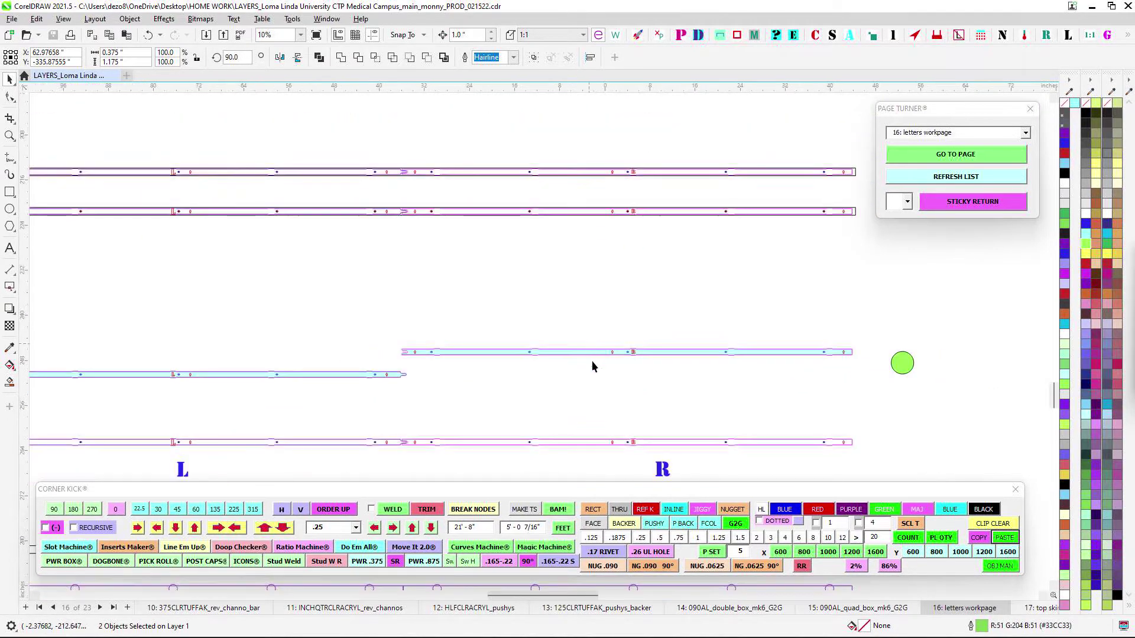
left_click_drag(596, 397, 768, 253)
scroll(767, 255, "down", 3)
scroll(756, 356, "down", 2)
left_click_drag(733, 382, 544, 333)
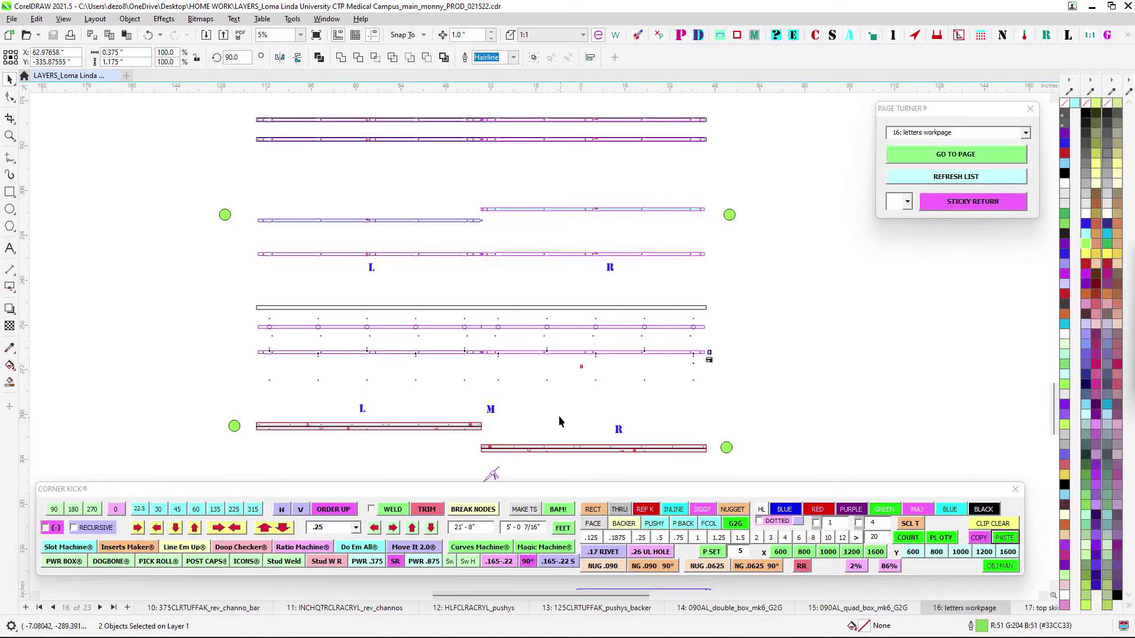
- Examine the screw, slotted holes and interlocking joint along the strip row fitted with screws above the red R
scroll(461, 335, "up", 6)
scroll(498, 373, "up", 10)
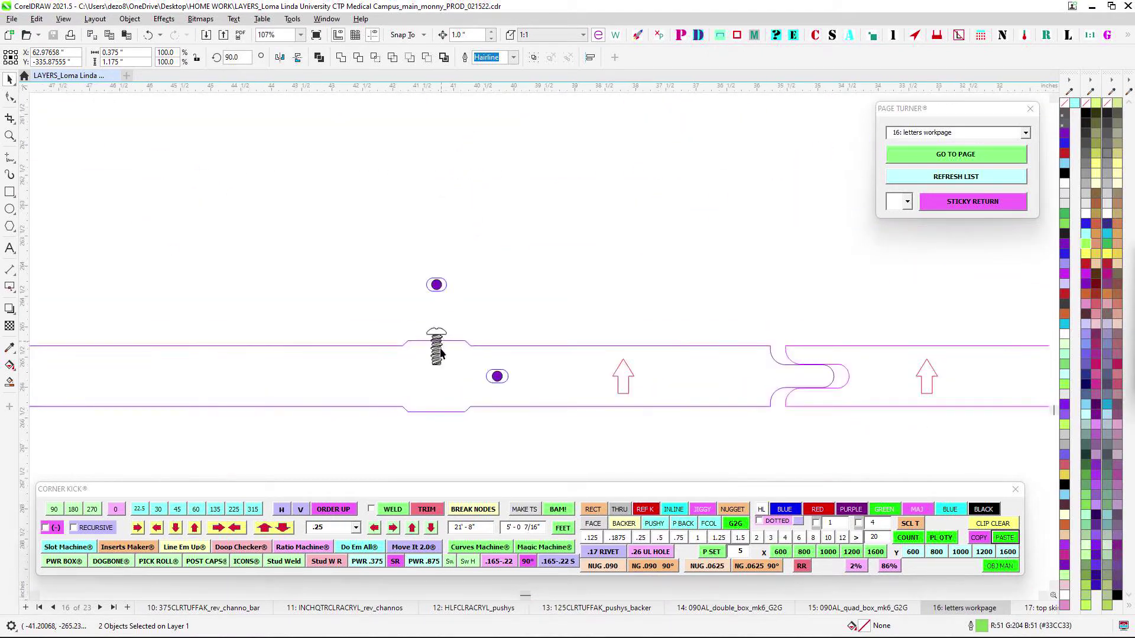
scroll(440, 353, "down", 6)
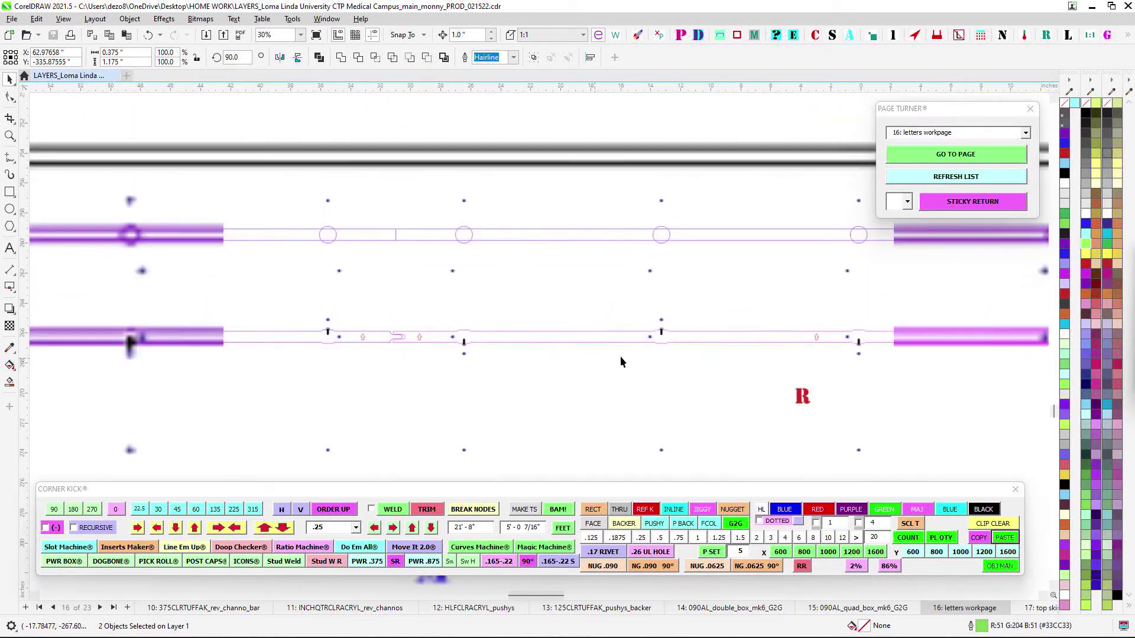
scroll(620, 356, "down", 1)
left_click_drag(662, 370, 515, 324)
scroll(658, 279, "up", 4)
scroll(692, 309, "down", 5)
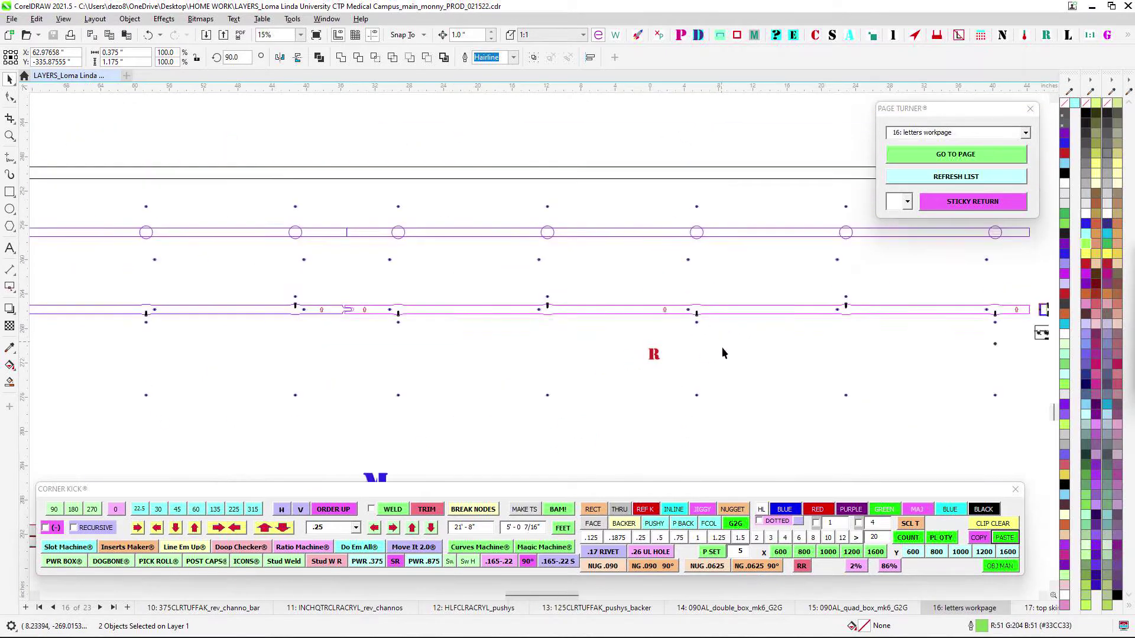
- Examine the red rail sections' M-marked ends and the CHUNKA' .050 plate where they meet
scroll(654, 260, "down", 3)
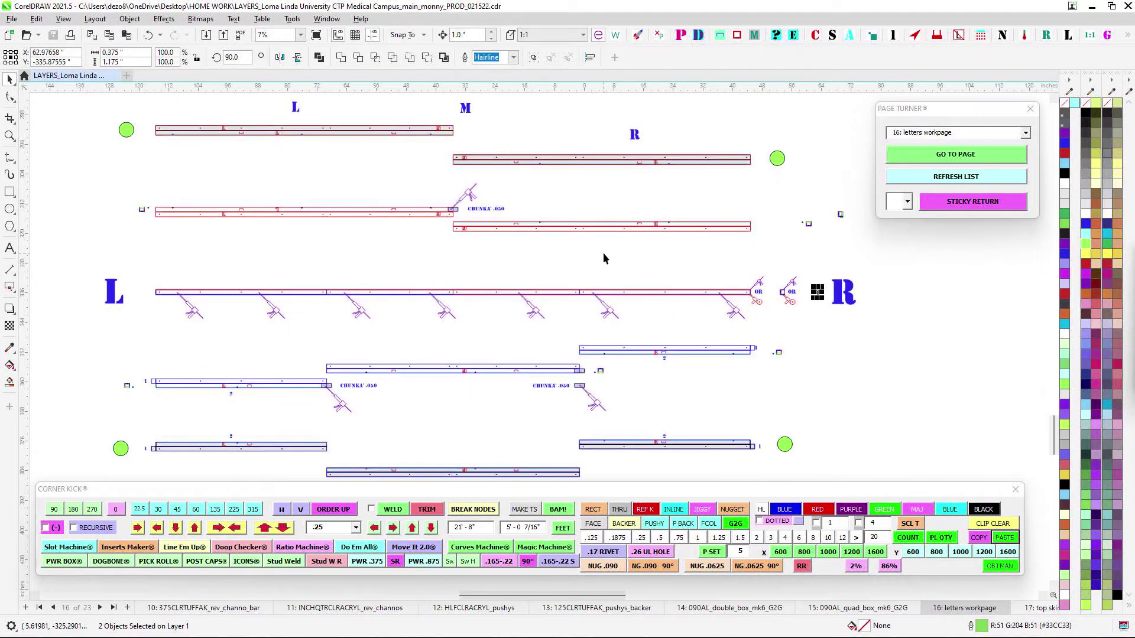
scroll(603, 258, "up", 7)
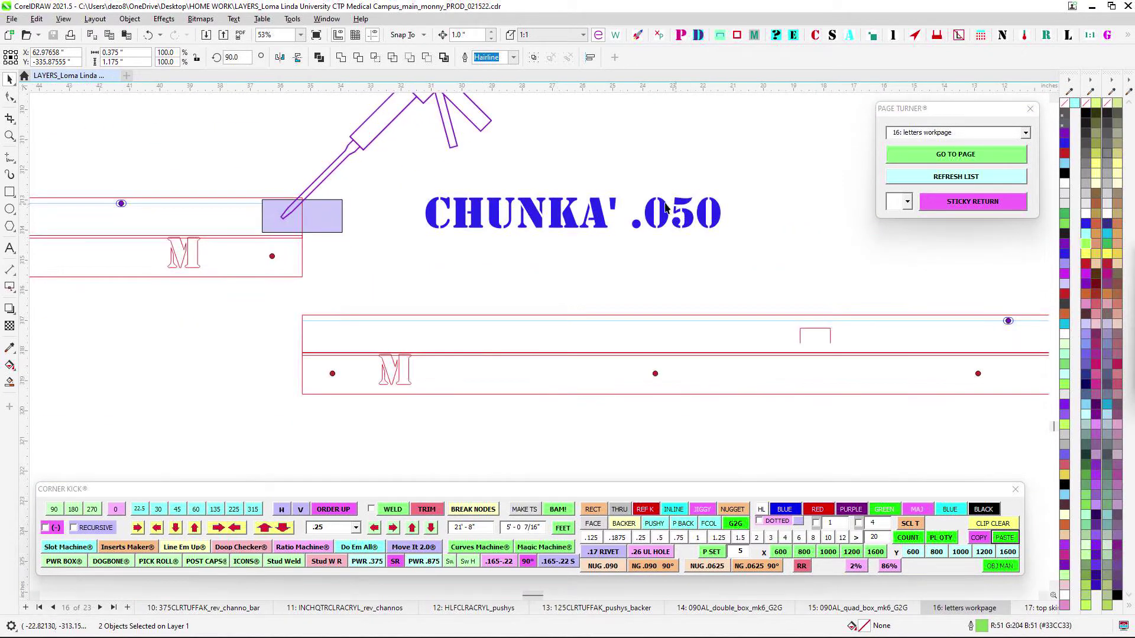
scroll(344, 202, "up", 1)
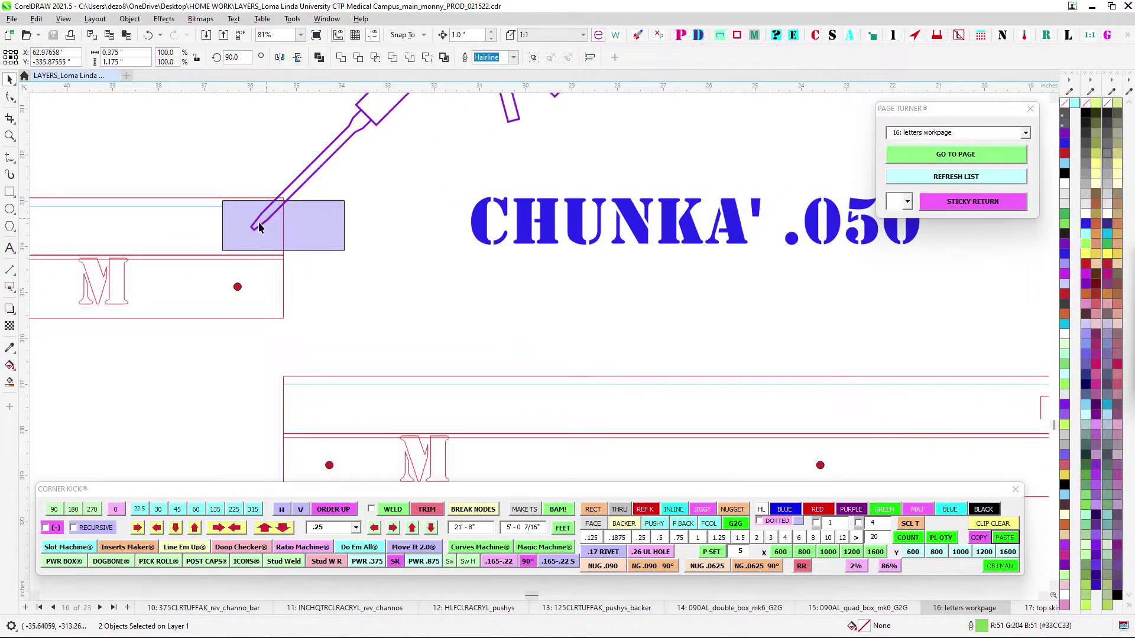
scroll(259, 226, "down", 3)
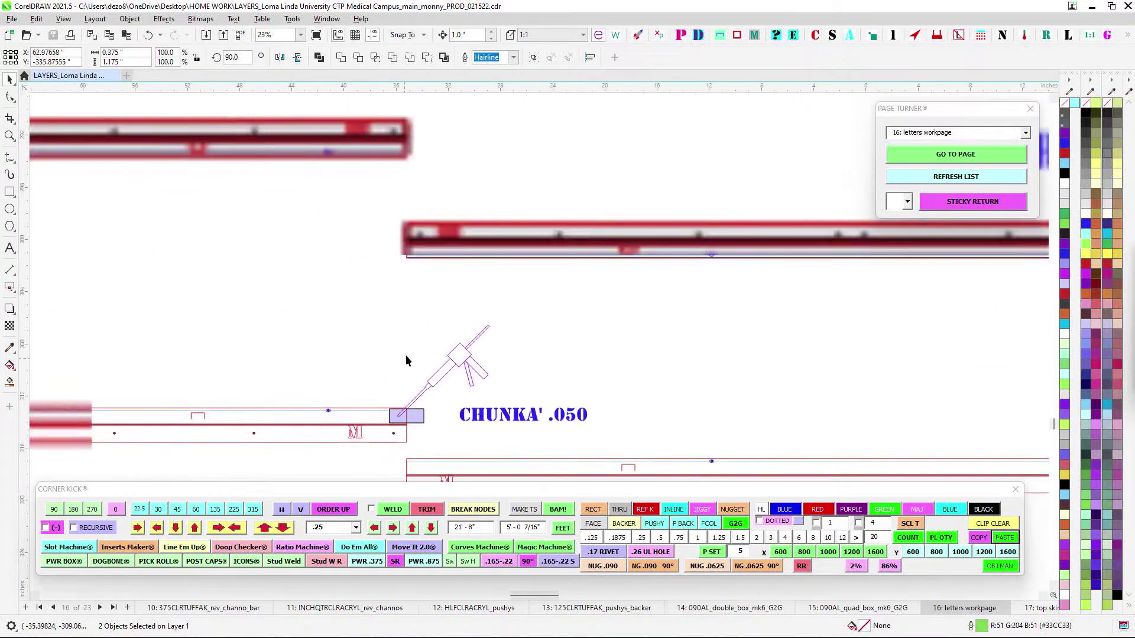
scroll(406, 355, "down", 4)
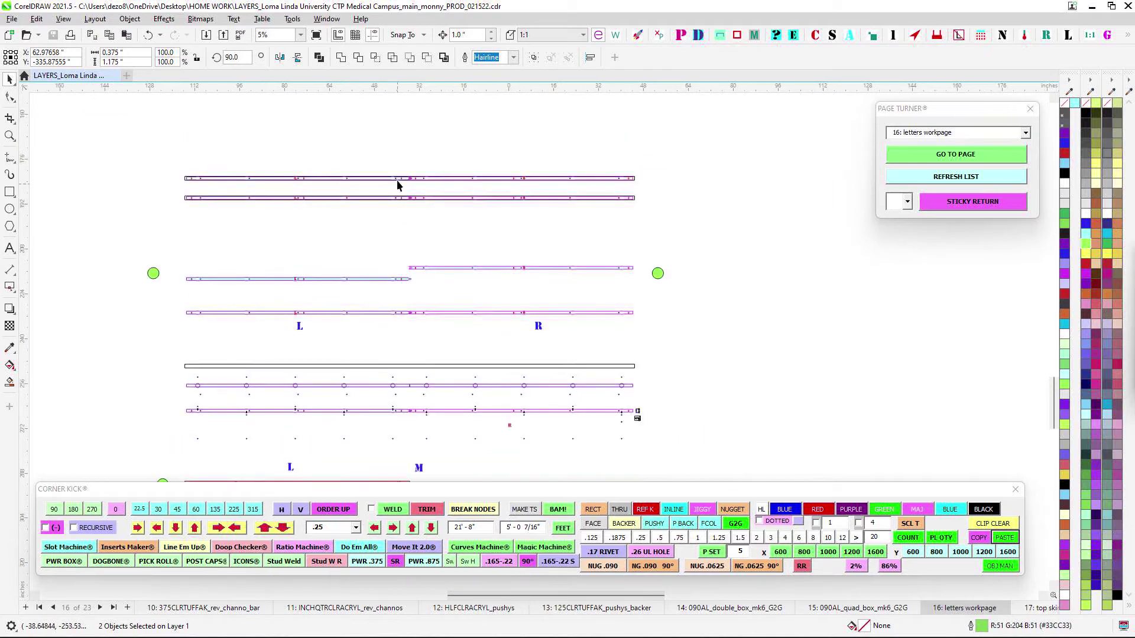
- Inspect the interlocking joint and arrows where the two halves of the paired magenta strips meet
scroll(397, 184, "up", 6)
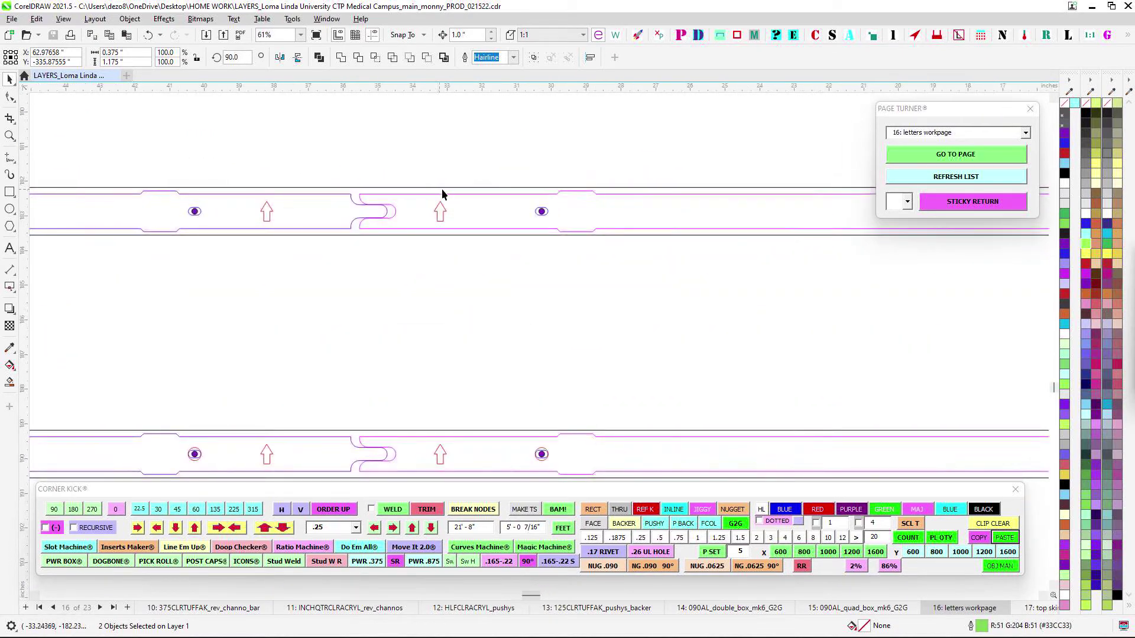
scroll(487, 291, "down", 4)
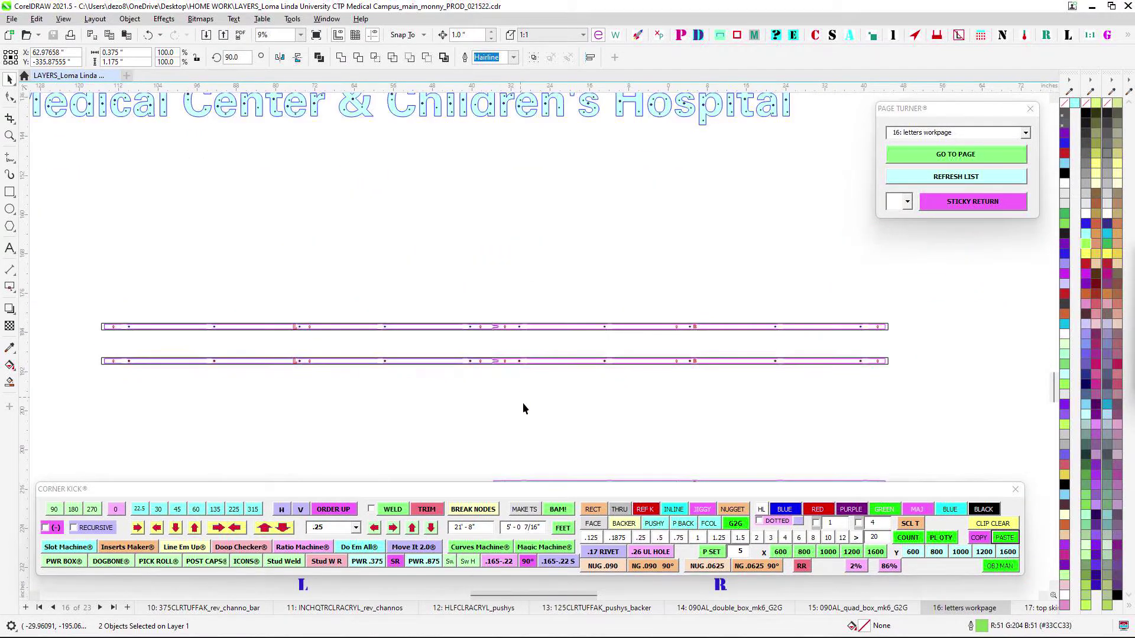
left_click_drag(524, 404, 527, 145)
- Inspect the overlap plates at the blue rail sections' CHUNKA' .050 joints, including the shaded copies below the sections
scroll(527, 145, "down", 10)
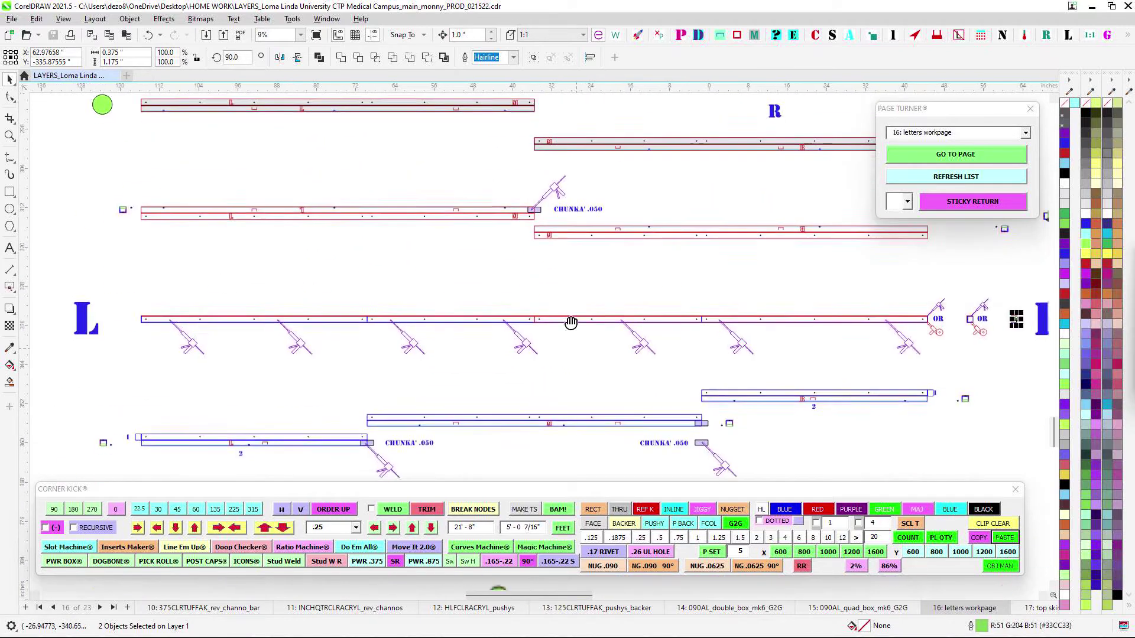
scroll(406, 273, "up", 2)
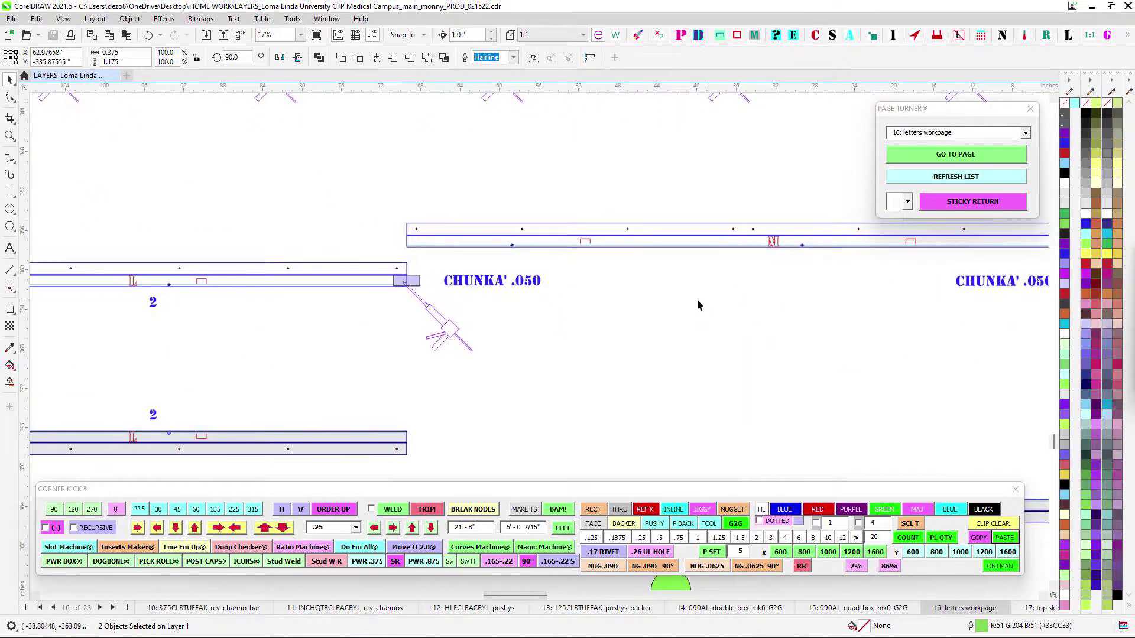
scroll(717, 317, "up", 3)
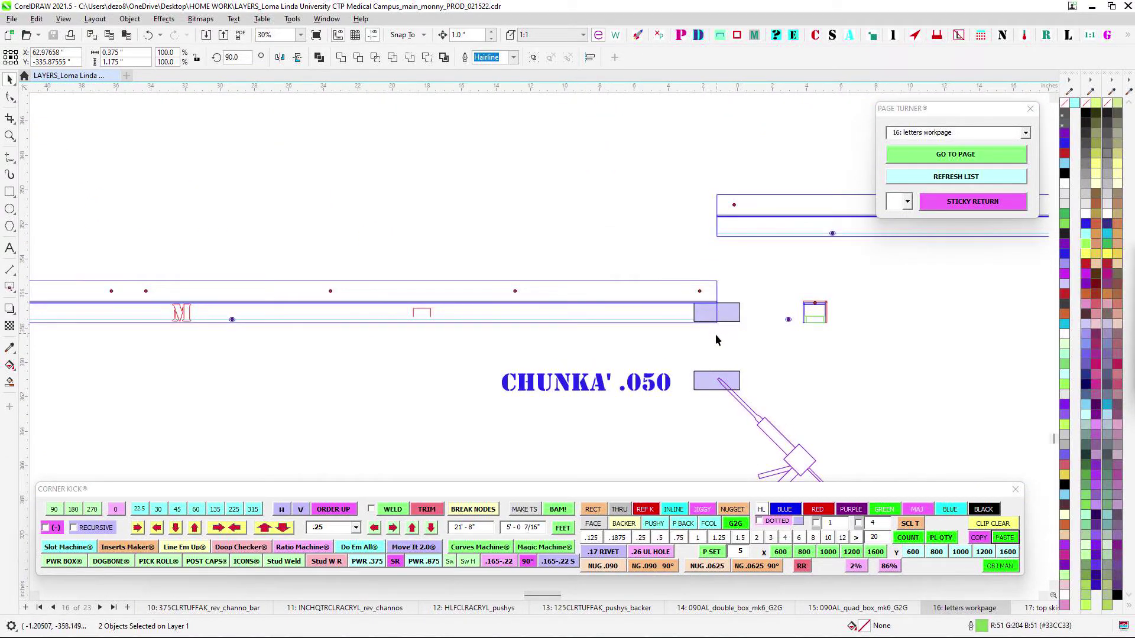
scroll(716, 340, "down", 1)
scroll(712, 349, "down", 2)
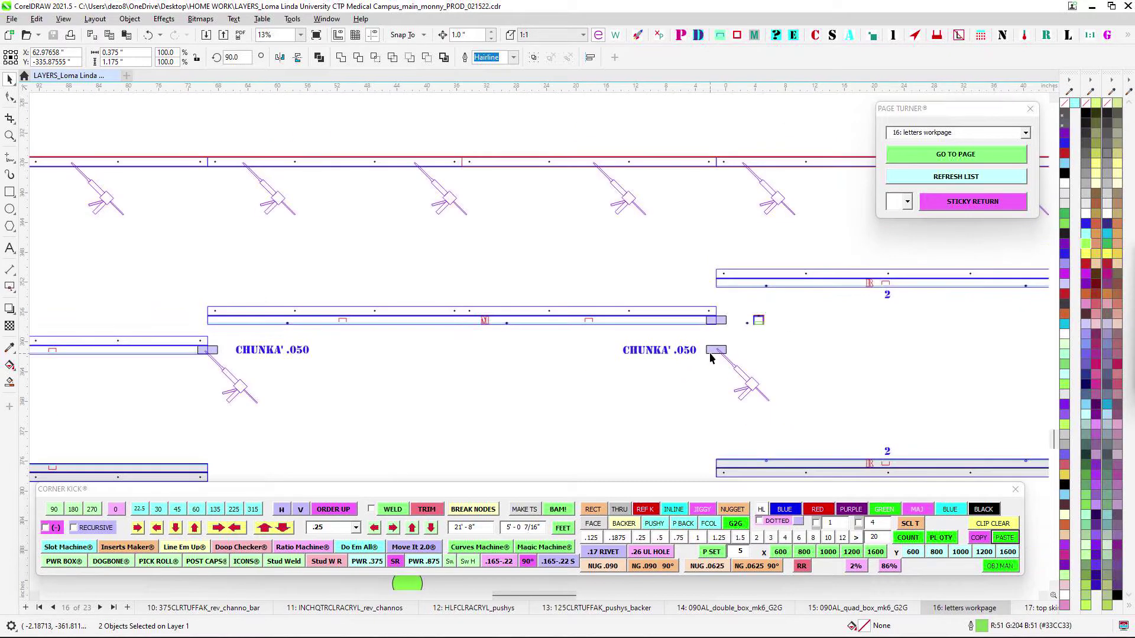
left_click_drag(713, 372, 676, 236)
scroll(680, 302, "up", 2)
scroll(685, 325, "down", 1)
scroll(699, 352, "down", 5)
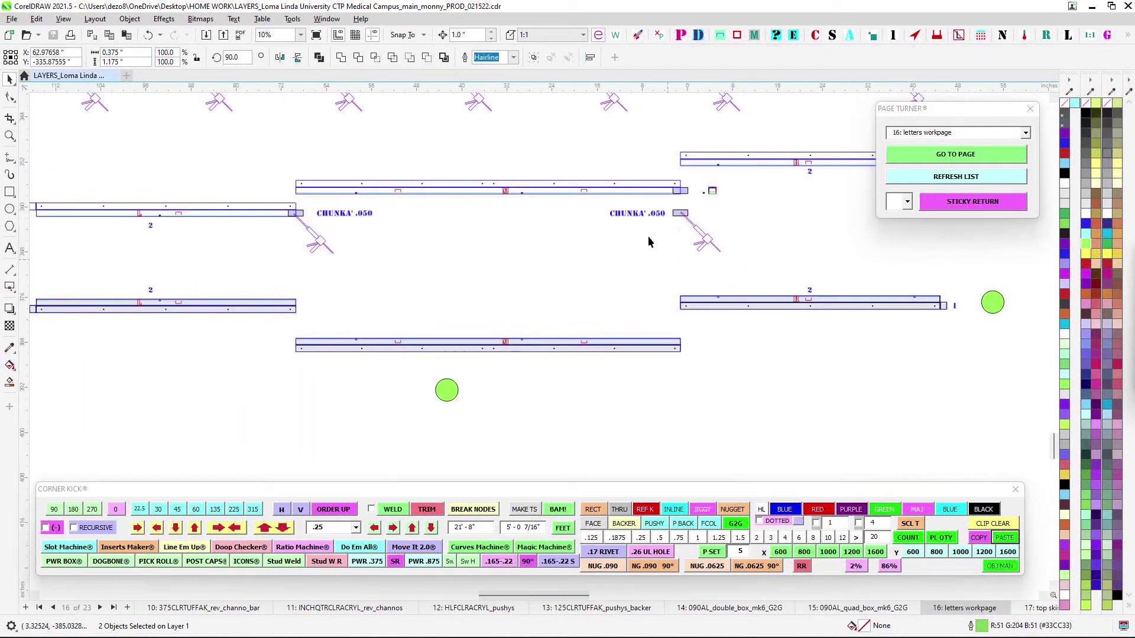
- Review the rail and strip rows from the blue sections up to the mirrored and outlined lettering
scroll(380, 380, "up", 3)
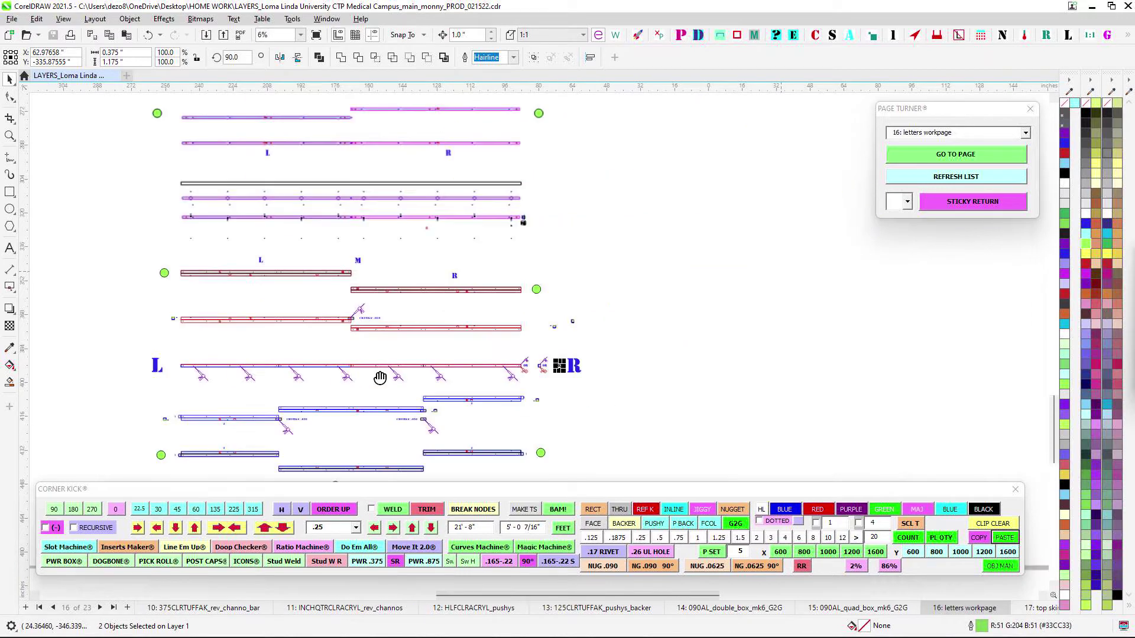
scroll(190, 238, "up", 2)
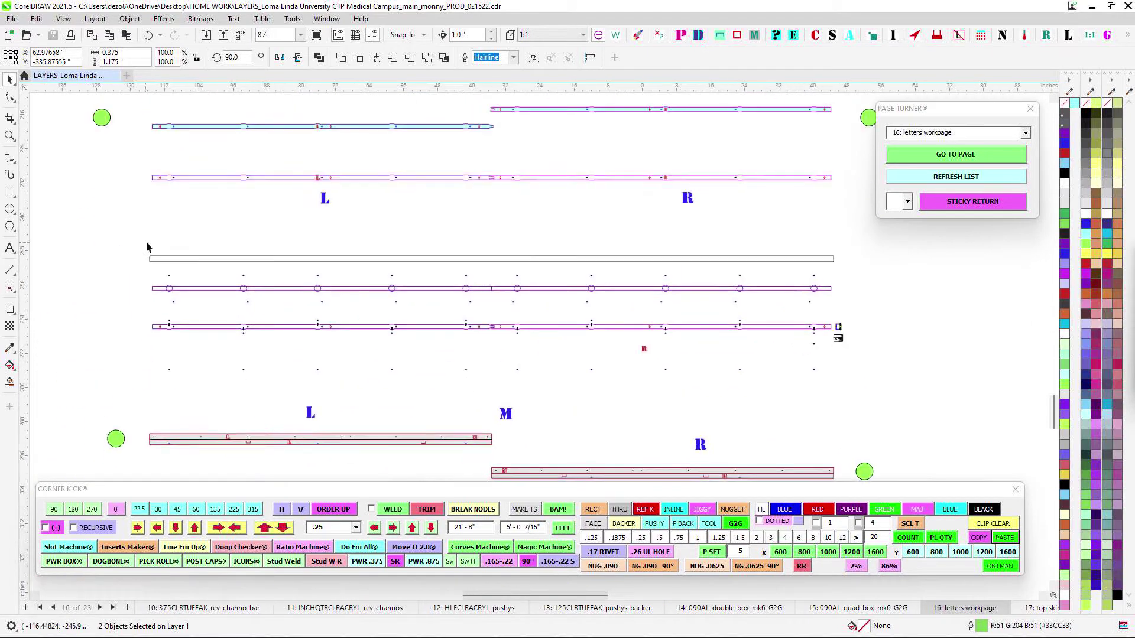
left_click_drag(472, 181, 416, 329)
scroll(439, 282, "down", 2)
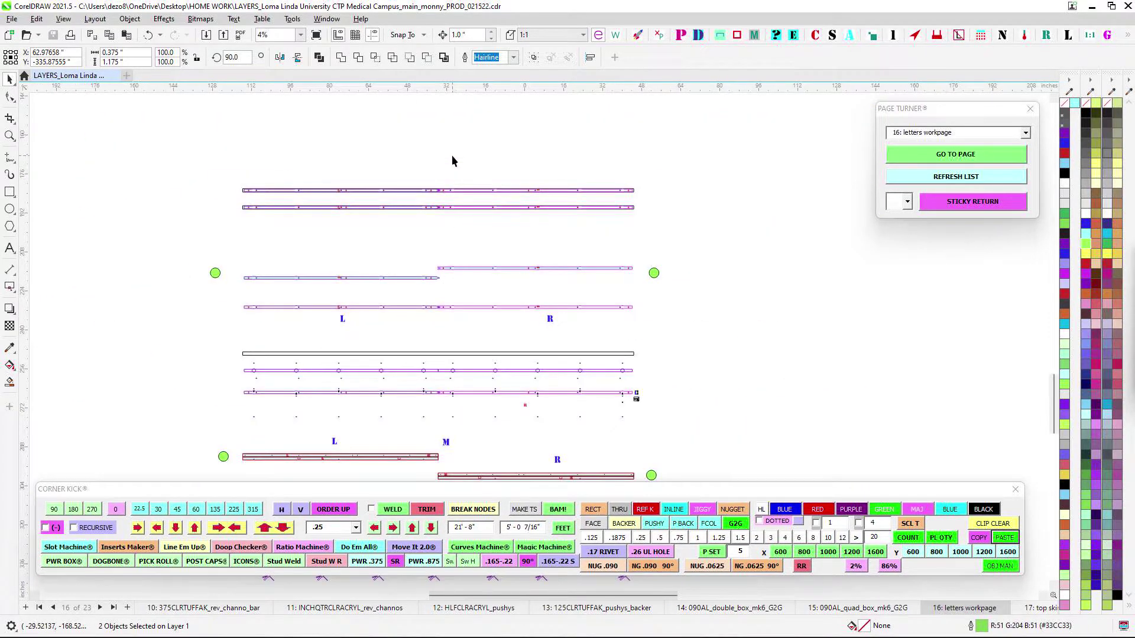
scroll(453, 155, "down", 1)
left_click_drag(467, 169, 471, 238)
scroll(467, 246, "up", 2)
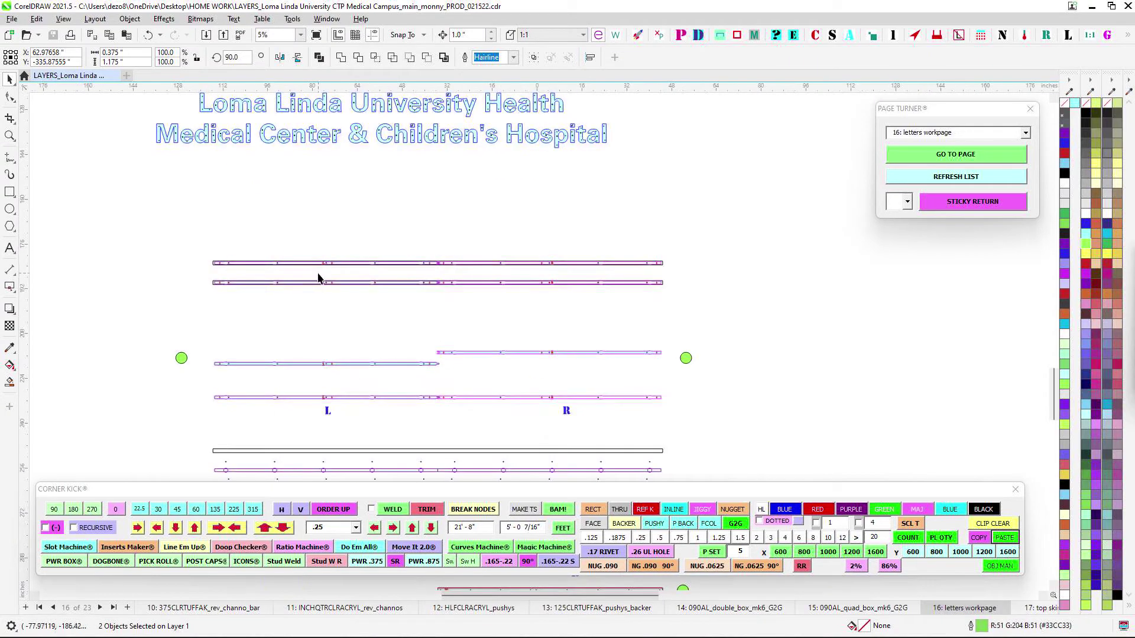
scroll(318, 278, "down", 2)
scroll(375, 235, "up", 2)
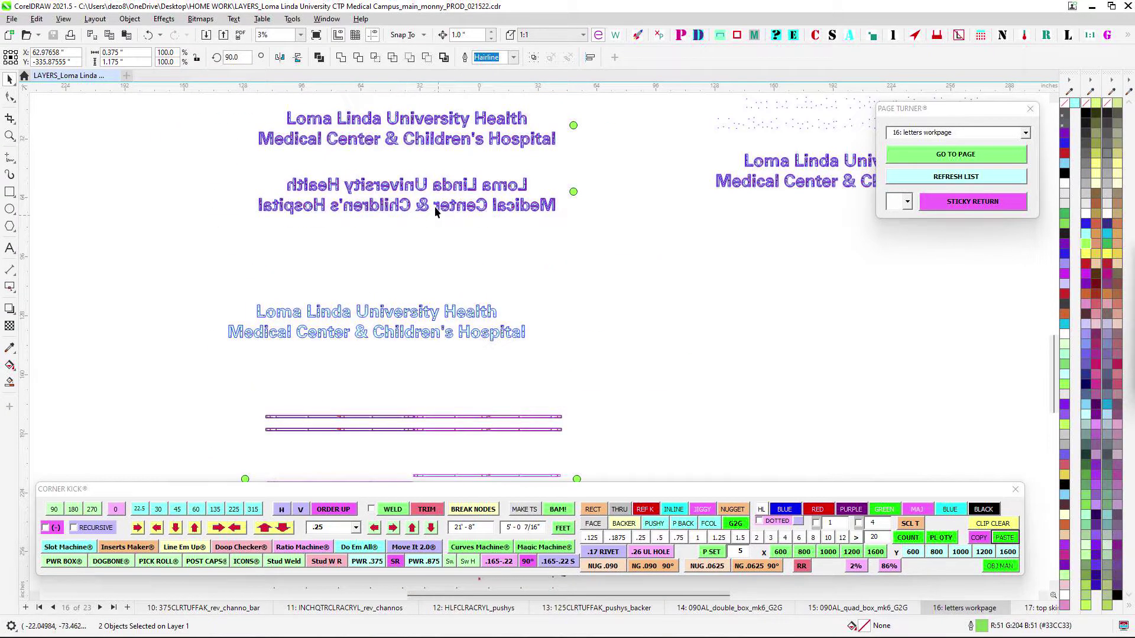
scroll(451, 260, "down", 3)
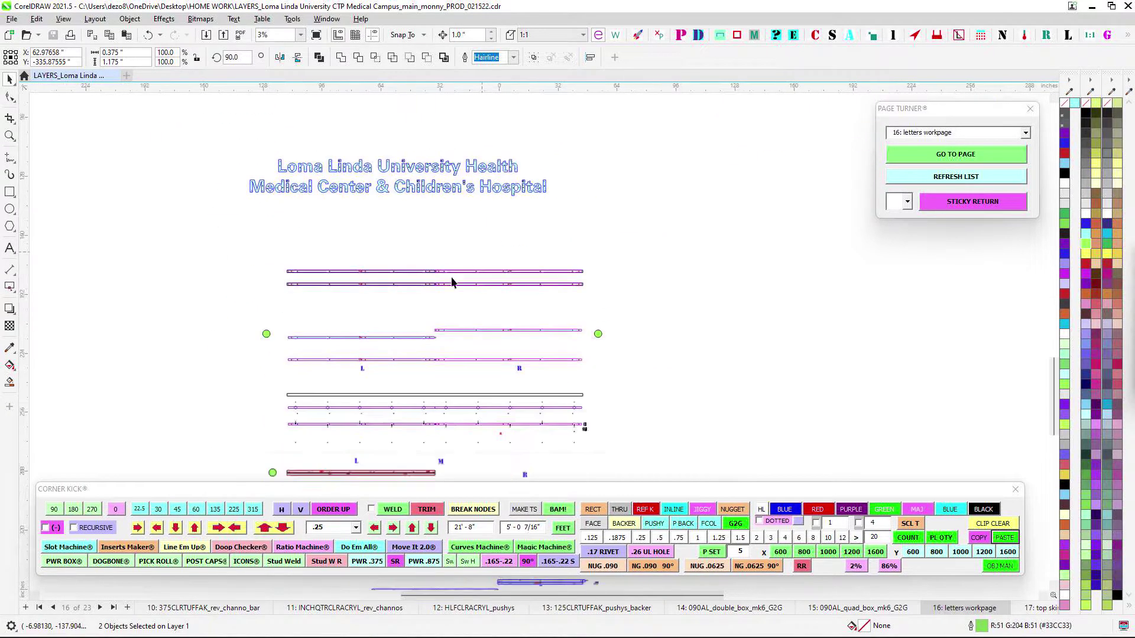
- Compare the paired magenta strips under the outlined lettering with the staggered L and R strips below them
scroll(278, 293, "up", 2)
scroll(254, 284, "up", 2)
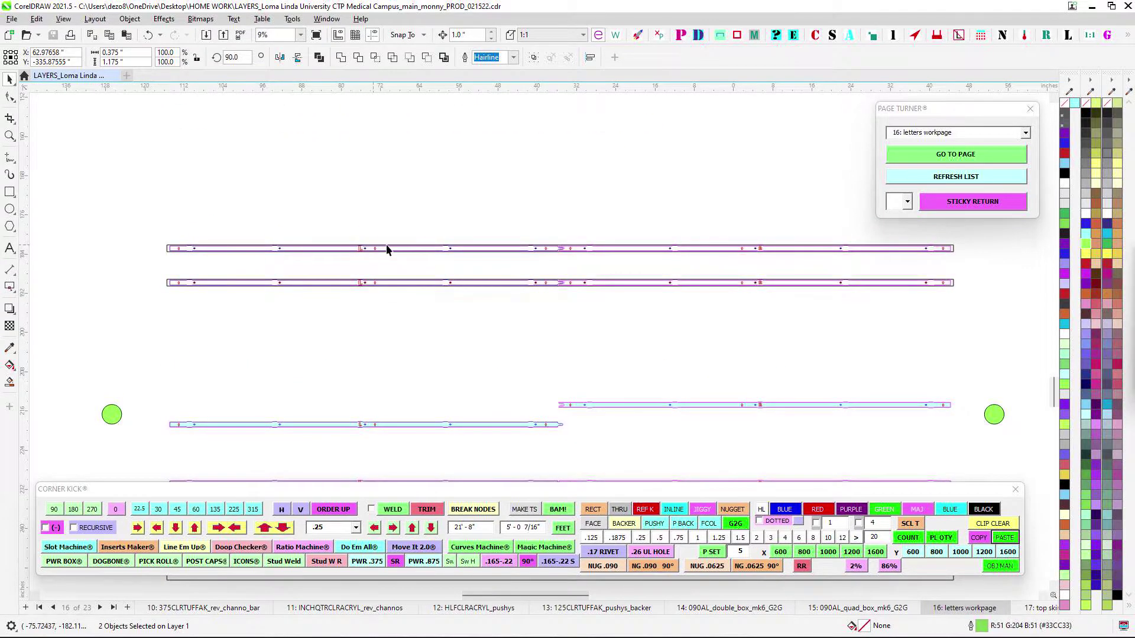
scroll(737, 235, "down", 1)
left_click_drag(730, 219, 523, 236)
scroll(524, 233, "down", 1)
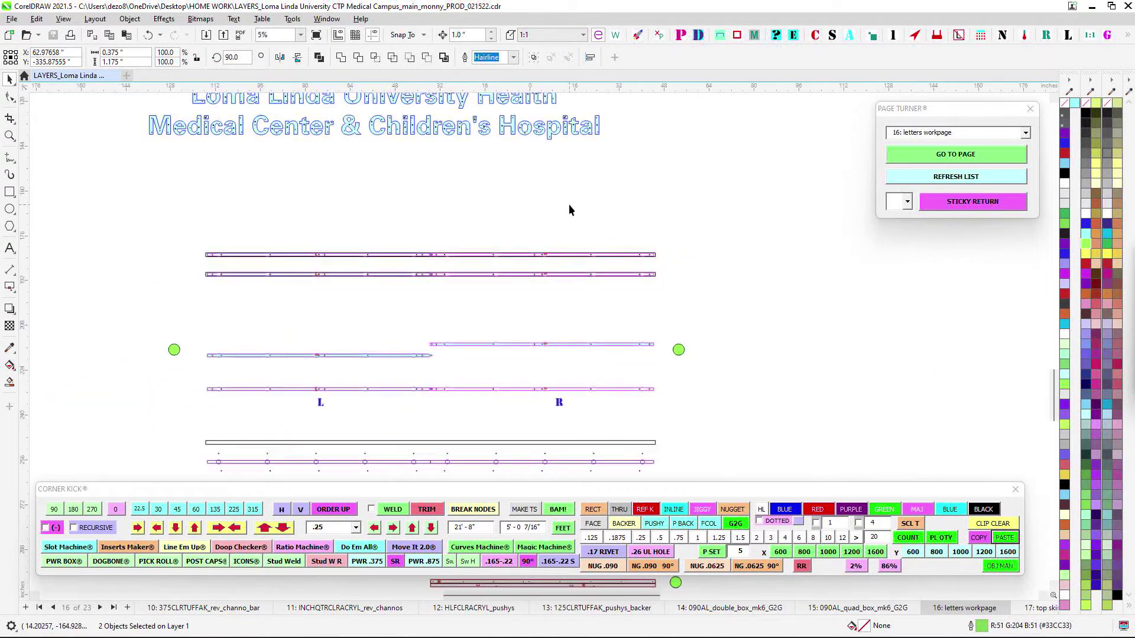
left_click_drag(569, 204, 555, 253)
- Inspect the holes, arrows and end fit on the paired strips' R half, and view them within the whole letters workpage
scroll(558, 311, "up", 1)
scroll(558, 313, "up", 3)
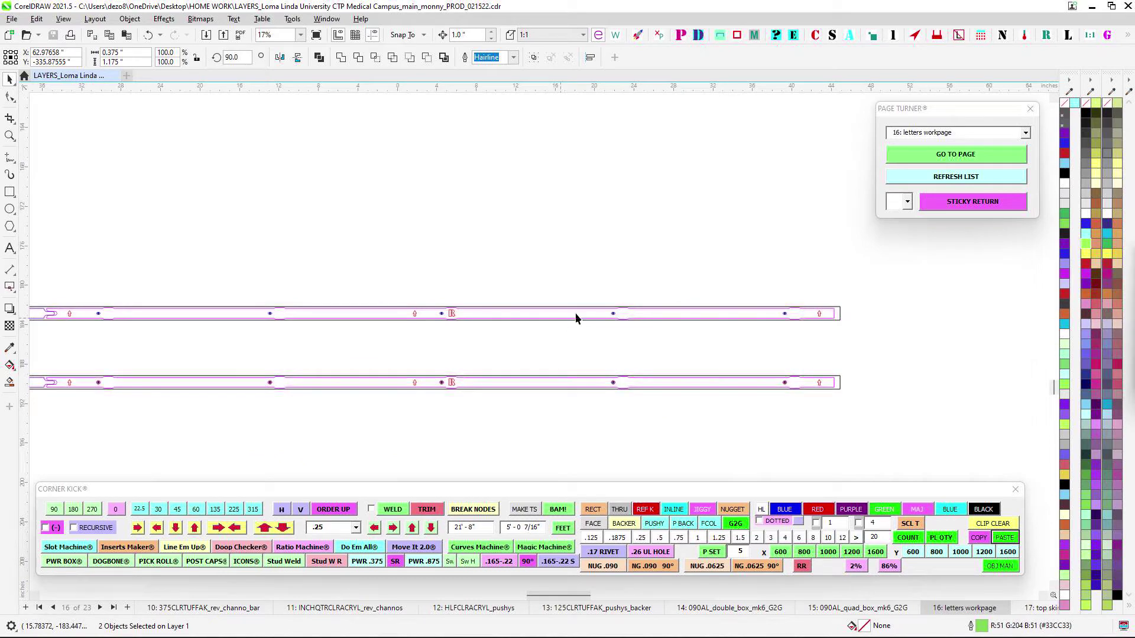
scroll(494, 320, "down", 1)
scroll(602, 317, "up", 2)
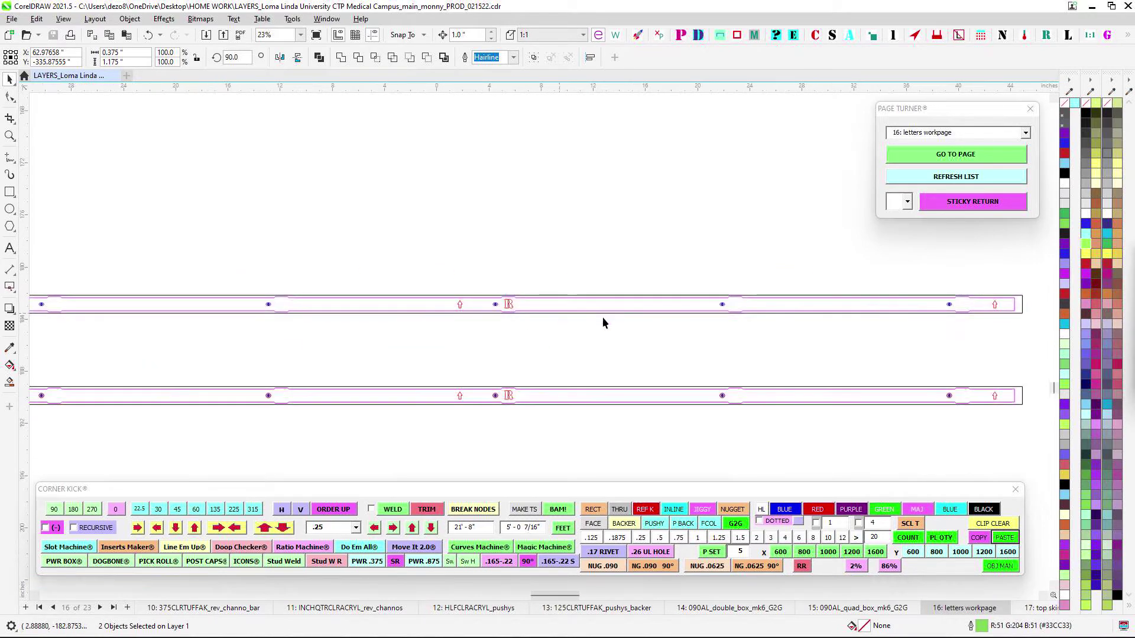
scroll(556, 302, "down", 2)
scroll(580, 272, "down", 4)
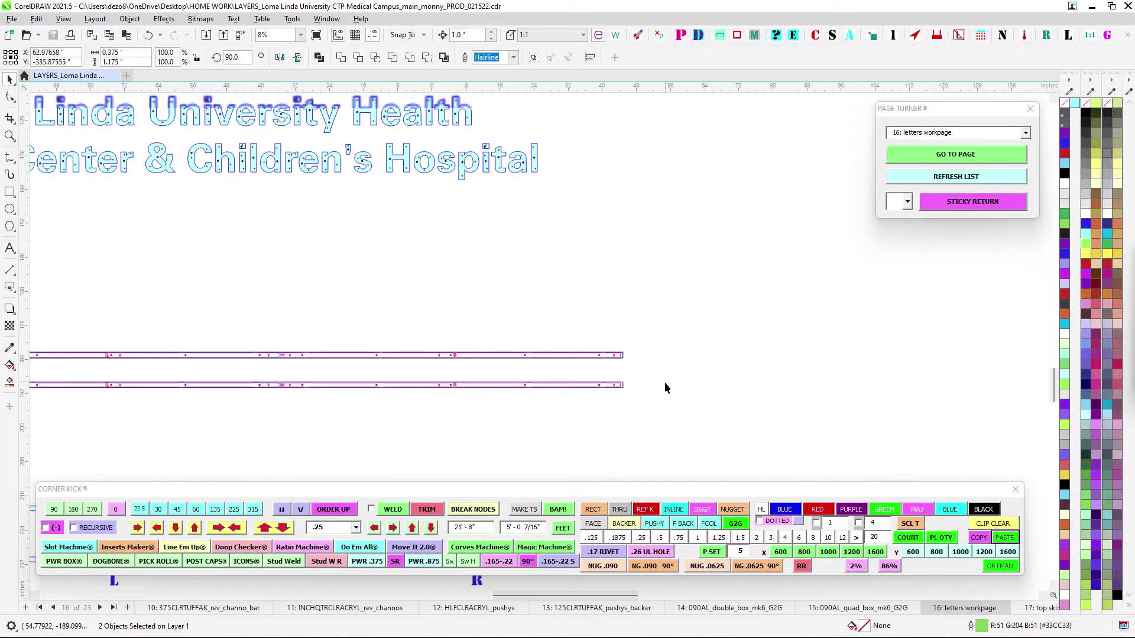
scroll(591, 396, "down", 3)
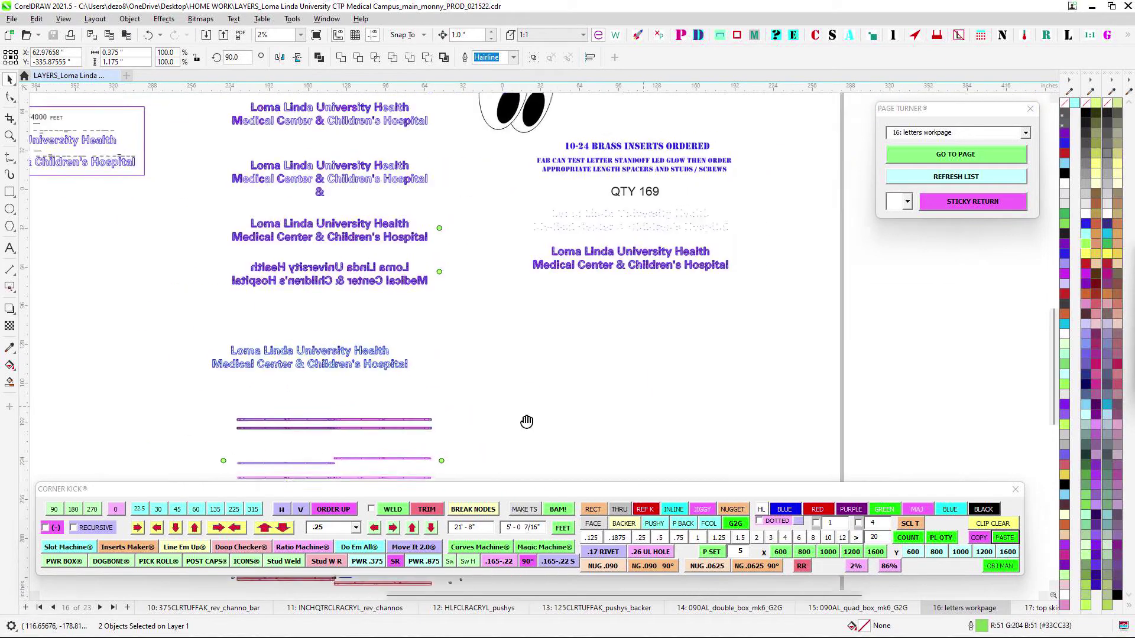
left_click_drag(551, 421, 552, 427)
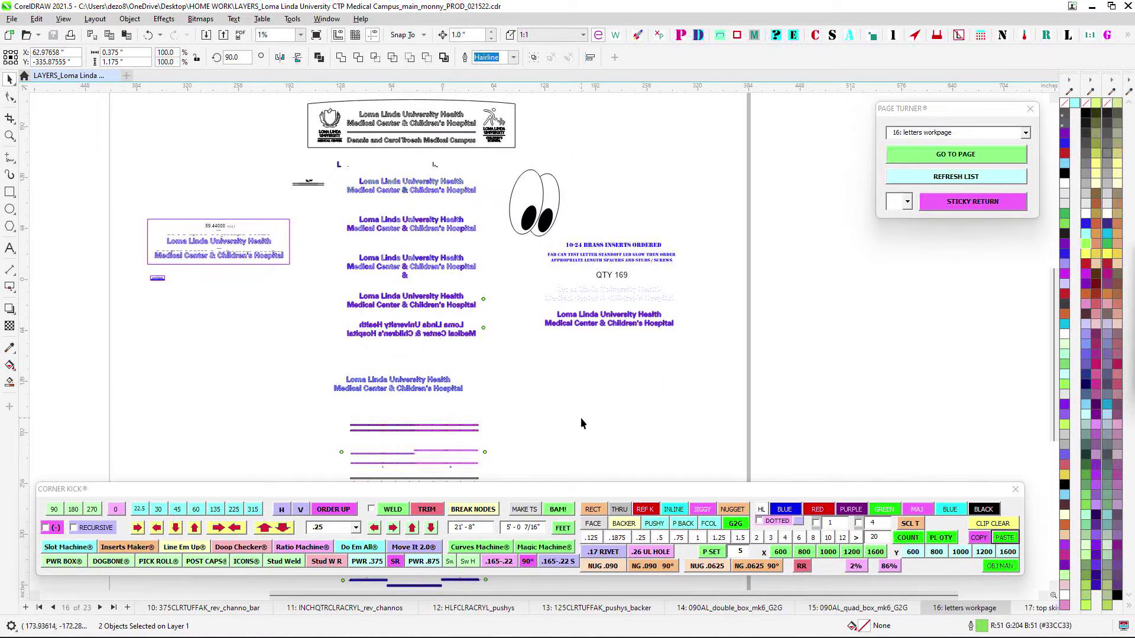
- View the top skinzzz and main workpage pages, and open page 20, pushys LED trays
left_click(1042, 610)
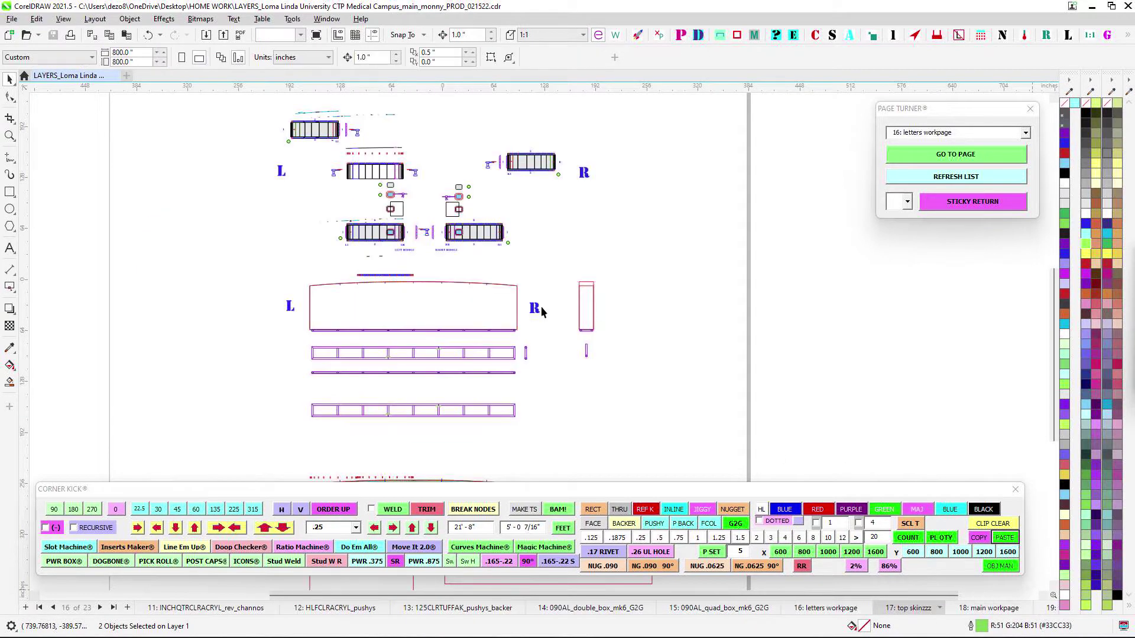
left_click(1008, 610)
left_click(1025, 133)
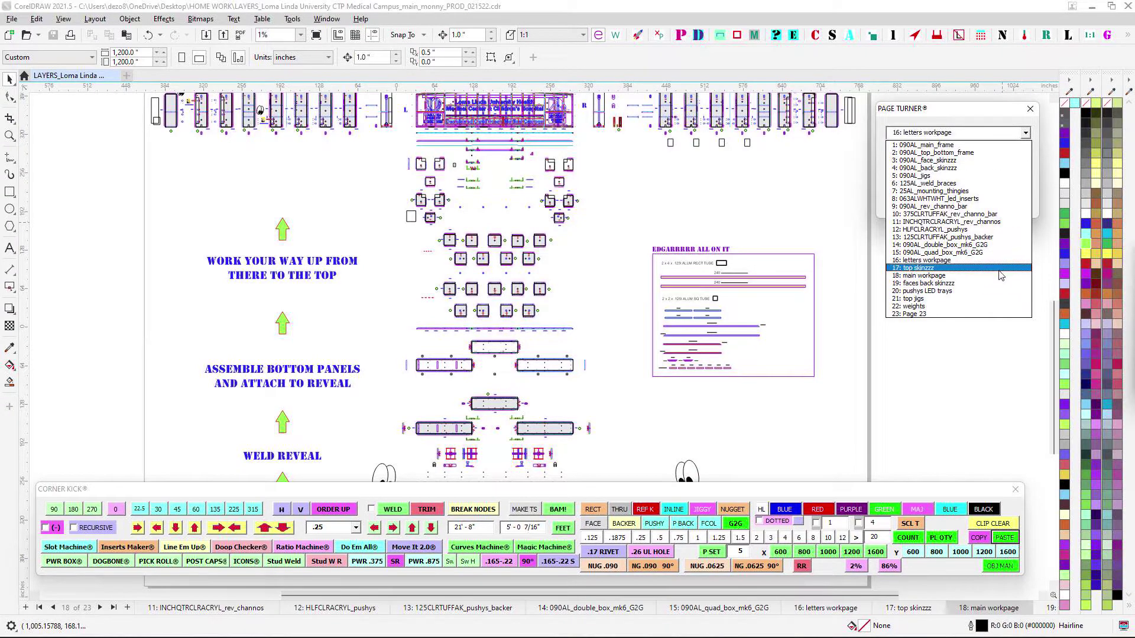
left_click(998, 291)
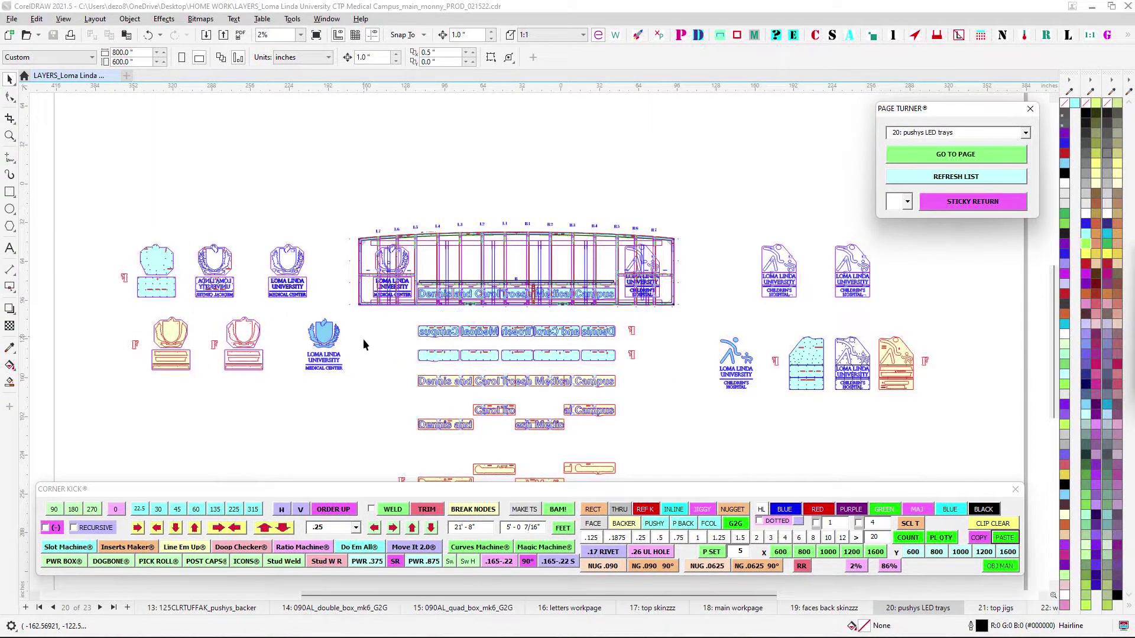
- Inspect the sign elevation on the pushys LED trays page, from the L7 logo across the ribs to the R7 logo
scroll(401, 246, "up", 3)
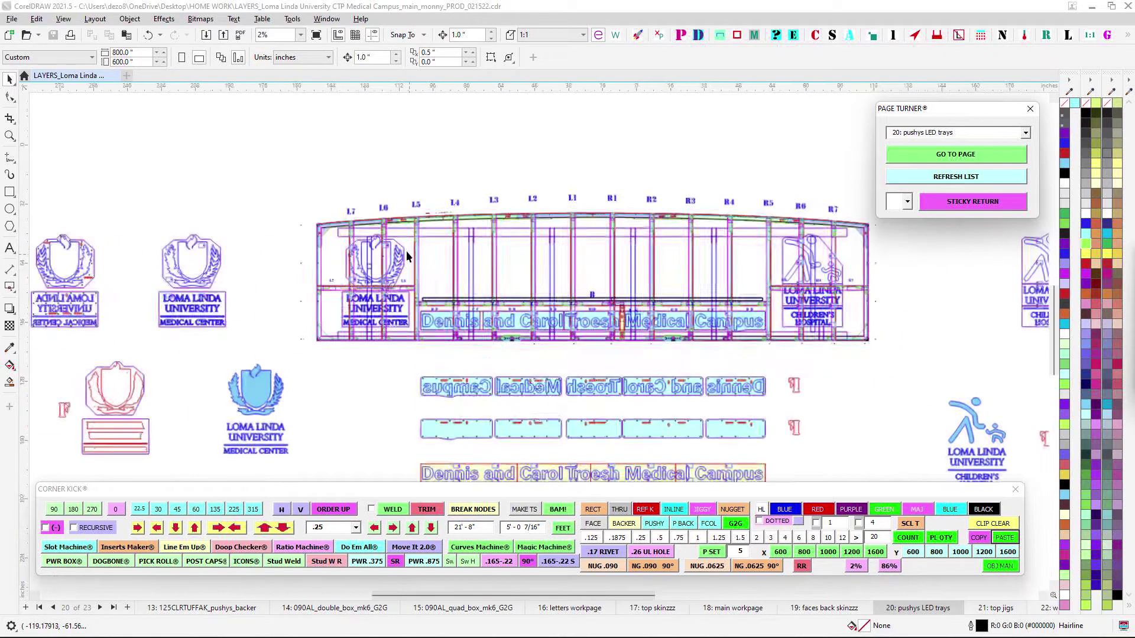
left_click_drag(450, 377, 330, 391)
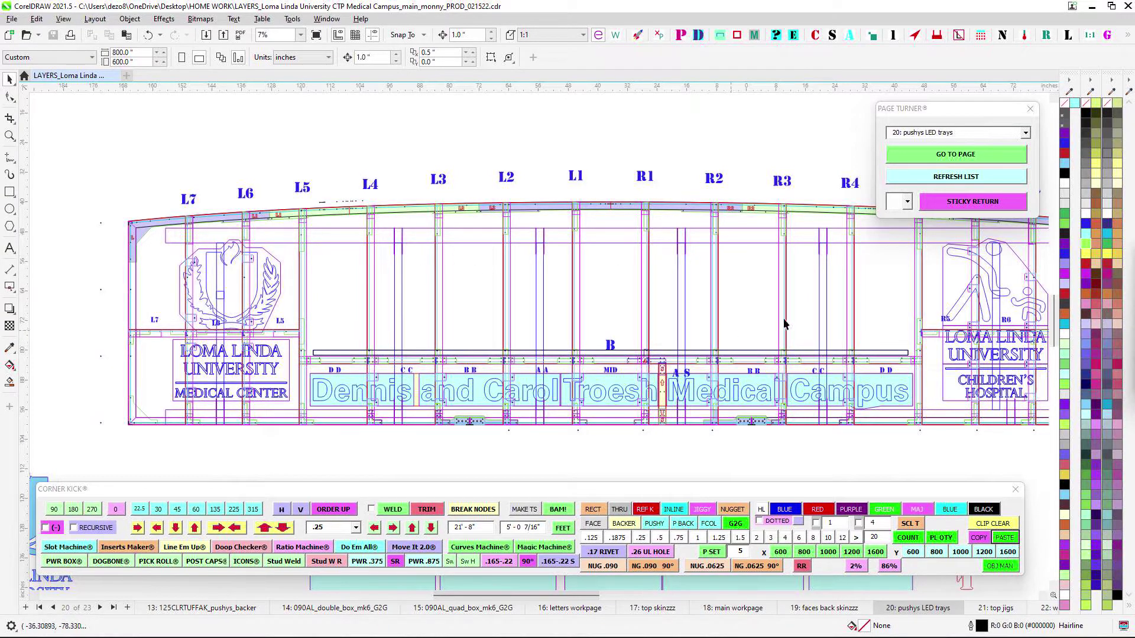
scroll(319, 348, "up", 1)
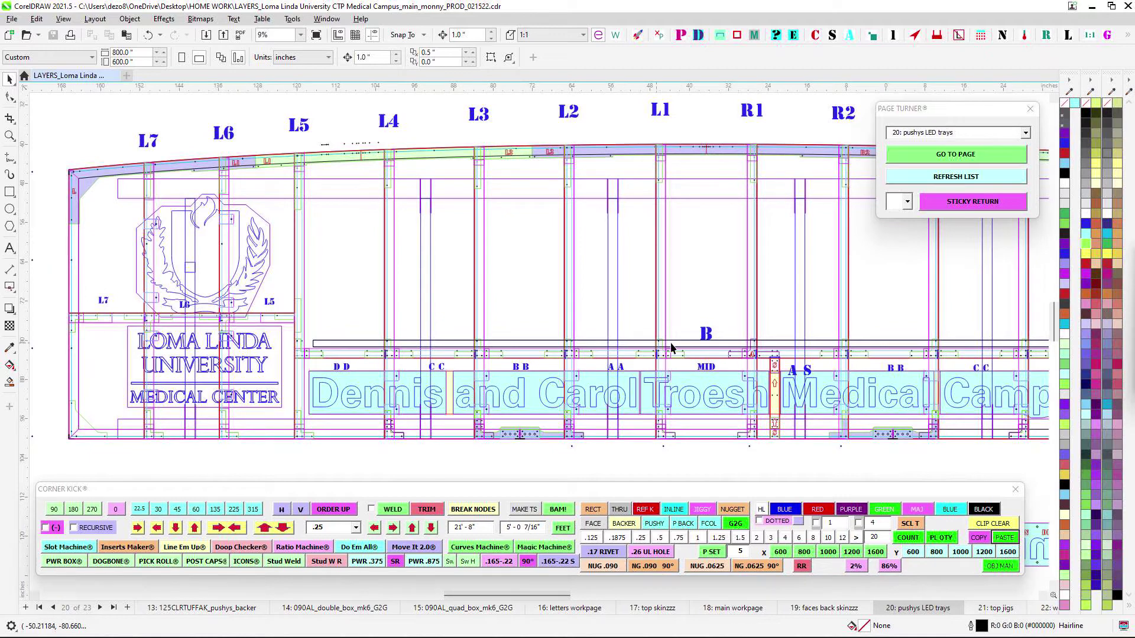
scroll(883, 249, "up", 1)
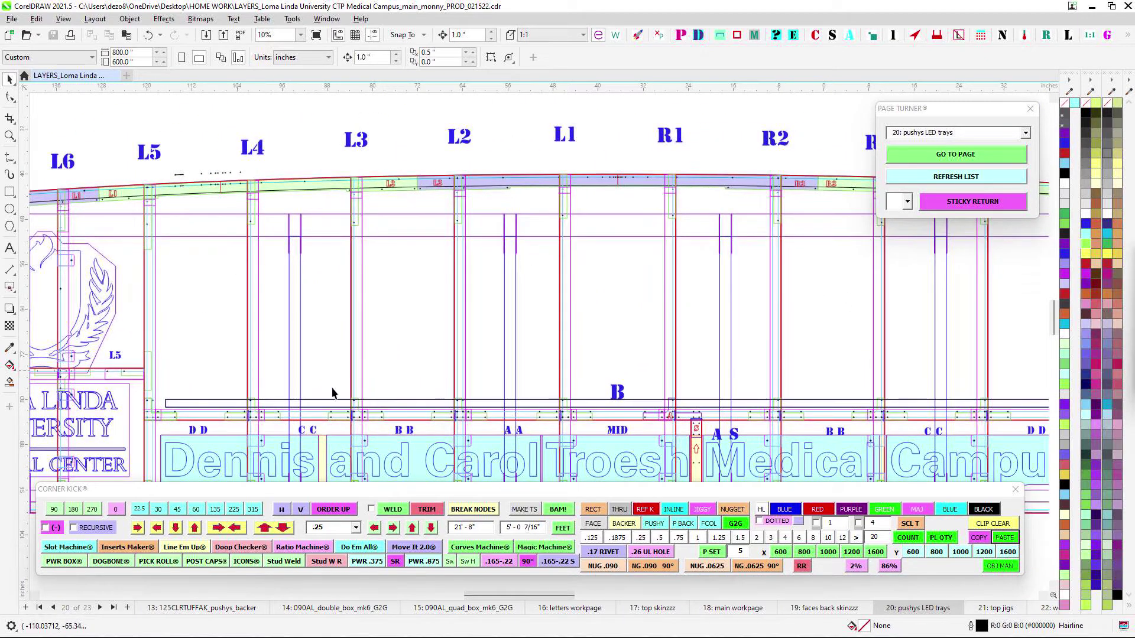
scroll(624, 240, "down", 1)
scroll(671, 303, "up", 1)
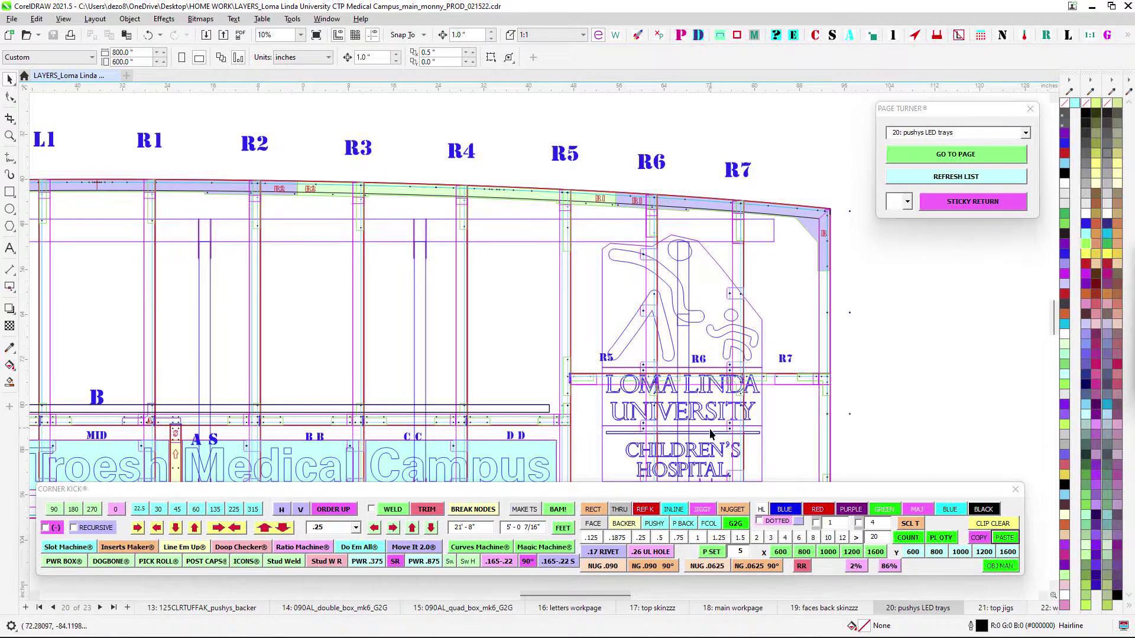
scroll(711, 434, "down", 1)
scroll(404, 405, "left", 3)
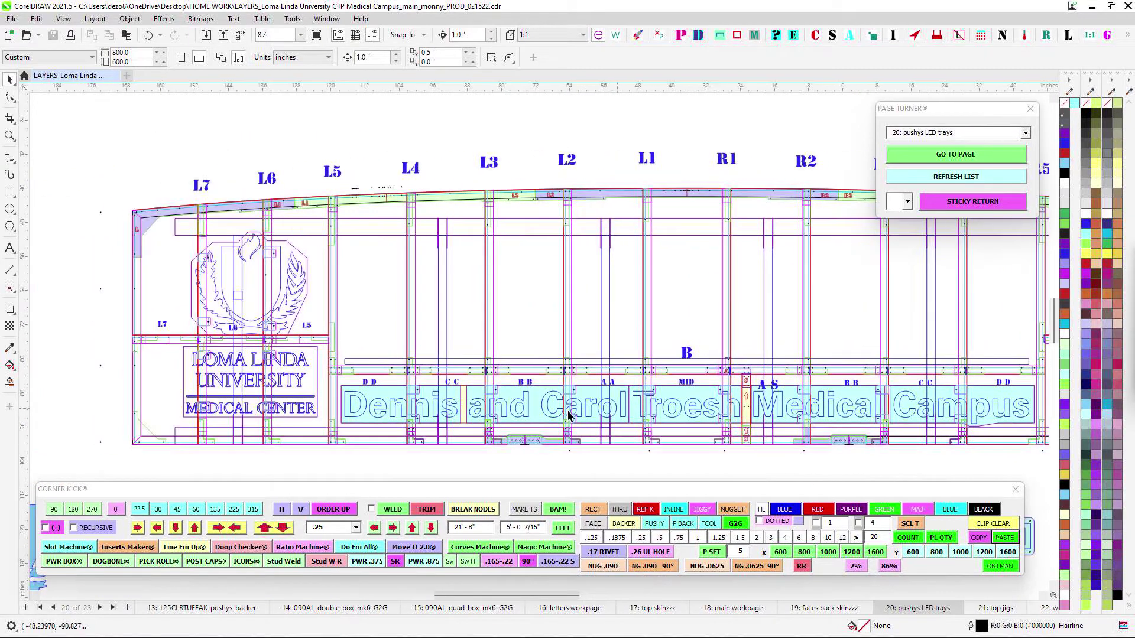
- Look over the children's hospital logo trays and the rows of mirrored, split and yellow trays below the sign elevation
scroll(329, 355, "down", 4)
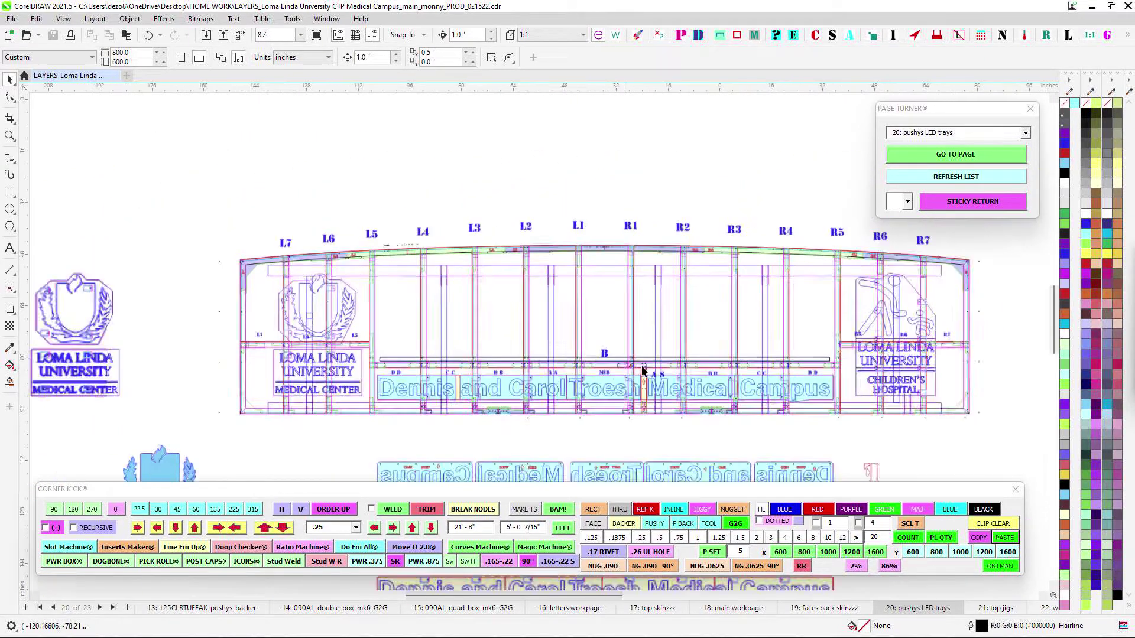
scroll(470, 336, "up", 1)
scroll(676, 308, "up", 1)
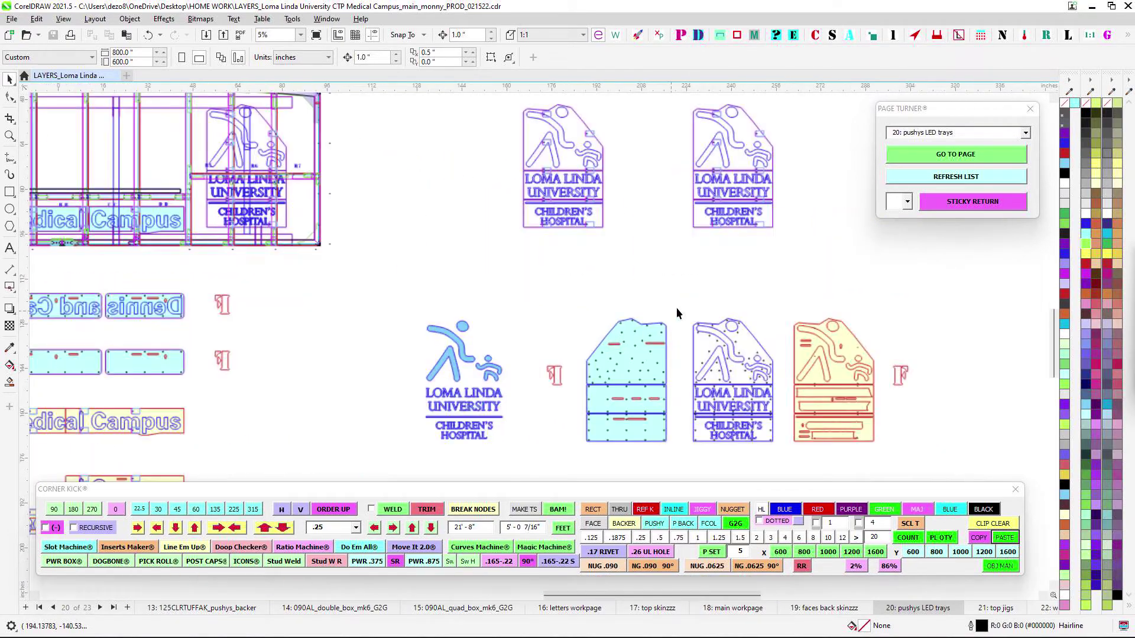
scroll(518, 356, "up", 1)
scroll(757, 271, "down", 3)
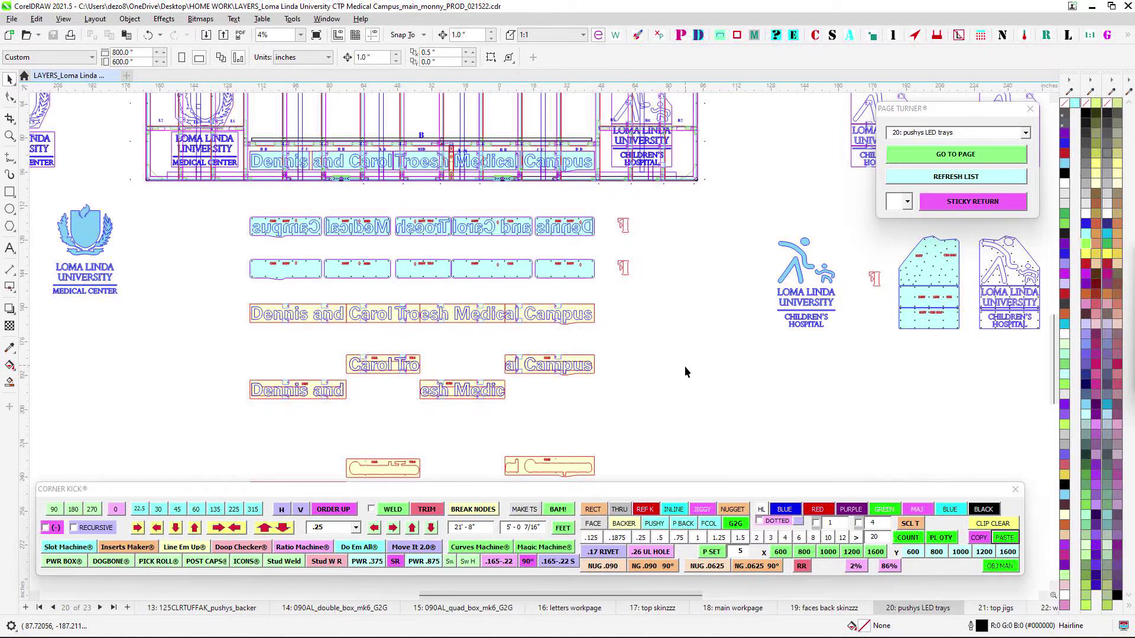
scroll(685, 371, "down", 1)
scroll(737, 356, "up", 3)
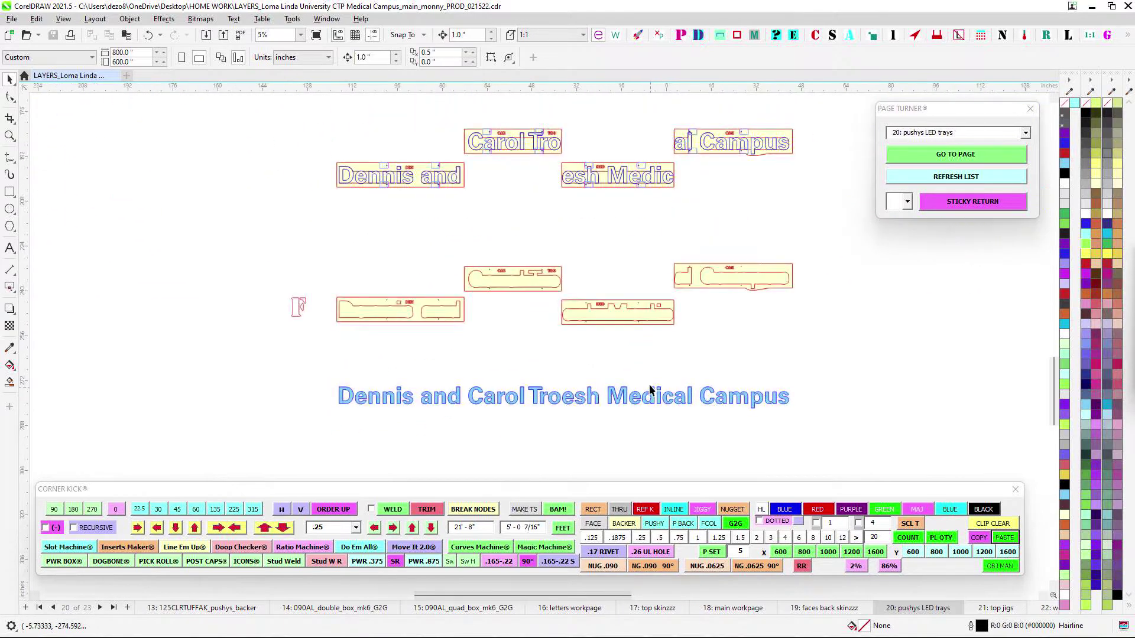
- Select the solid blue Medical Campus lettering beneath the yellow trays and view the medical center logo trays
left_click_drag(578, 439, 851, 433)
scroll(835, 400, "down", 1)
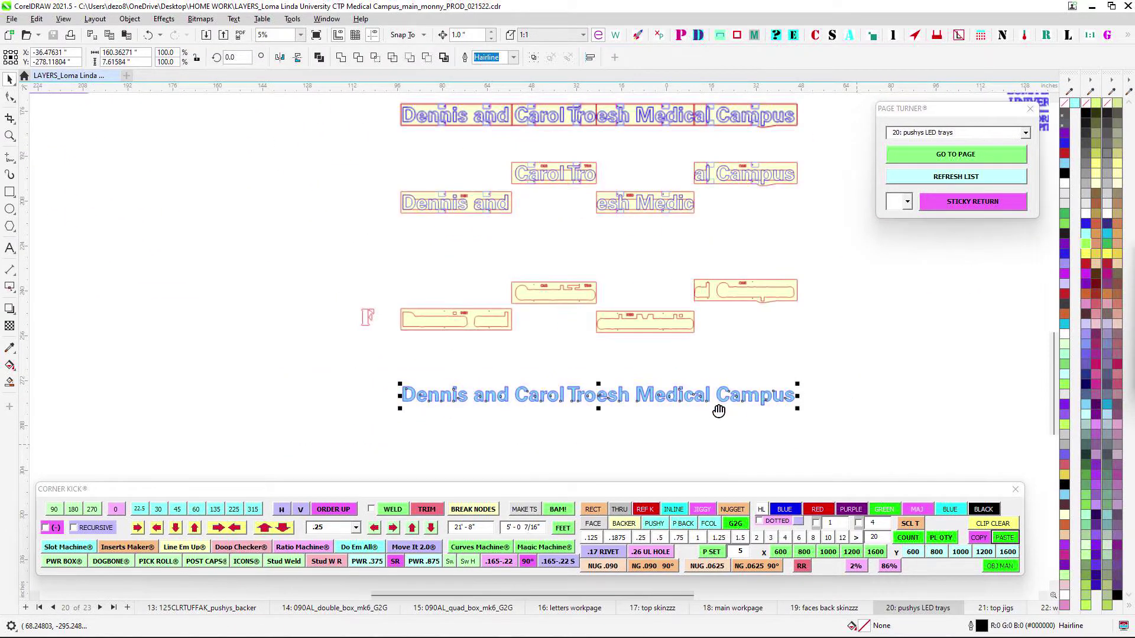
scroll(487, 276, "down", 2)
left_click_drag(452, 253, 526, 376)
left_click_drag(401, 289, 537, 318)
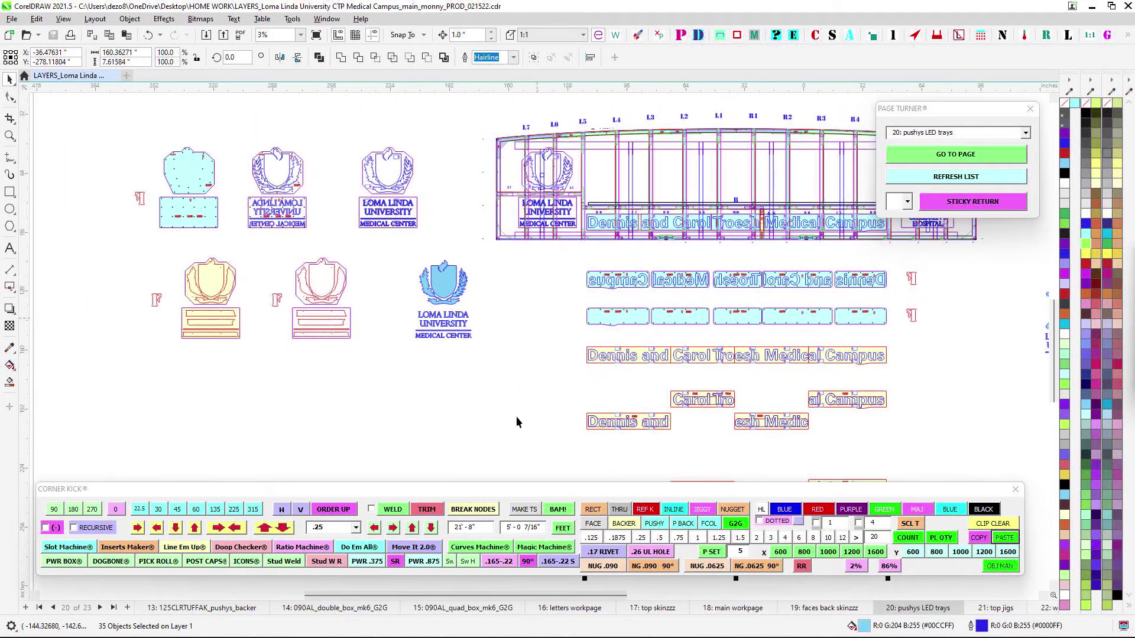
- Compare both hospital logos in the sign elevation with their separate tray layouts
scroll(555, 197, "up", 3)
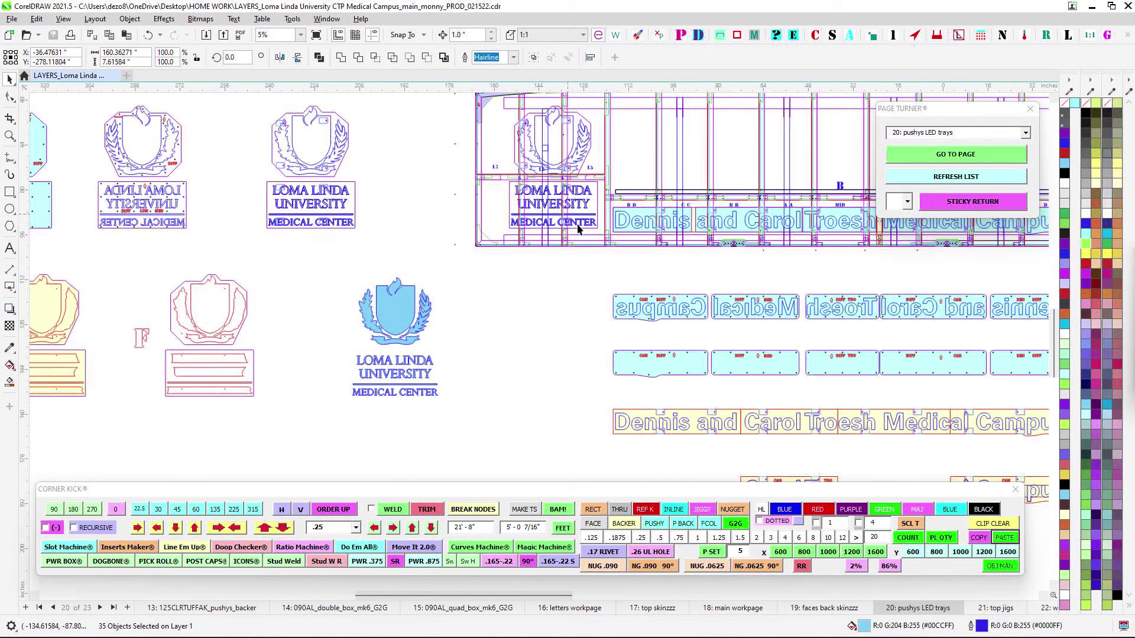
left_click_drag(825, 259, 559, 313)
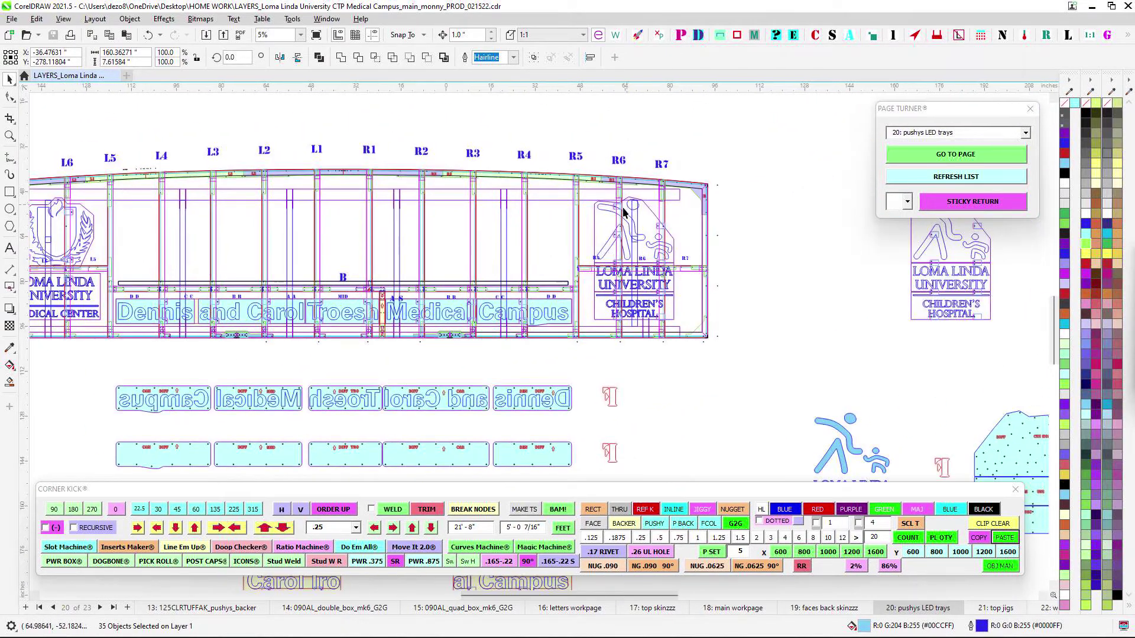
scroll(624, 300, "down", 2)
scroll(710, 317, "right", 2)
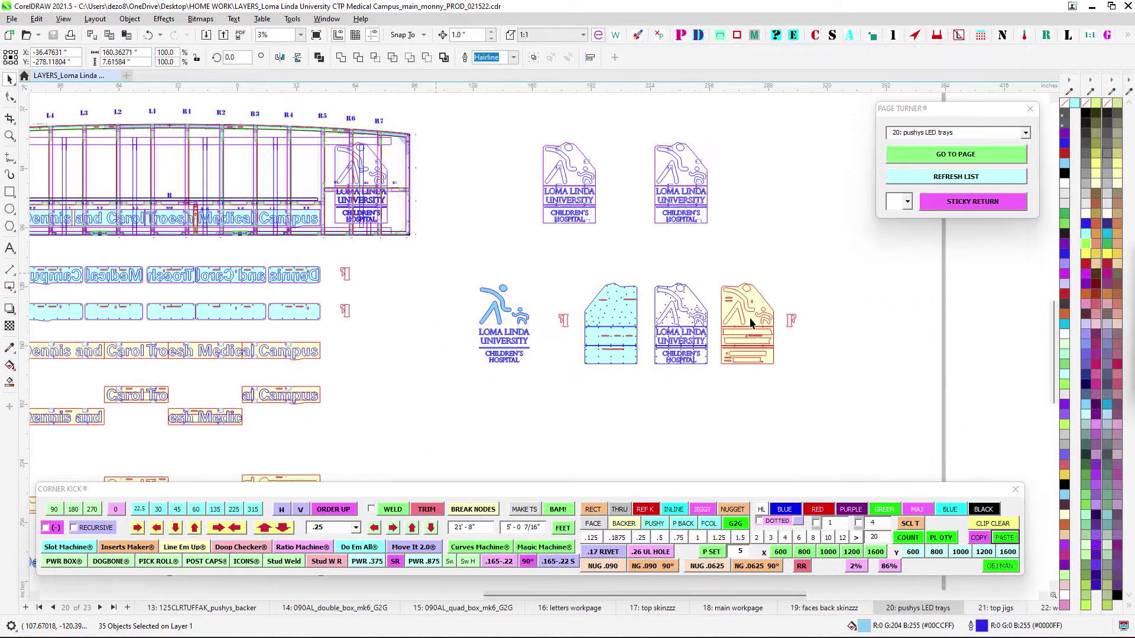
scroll(763, 322, "left", 3)
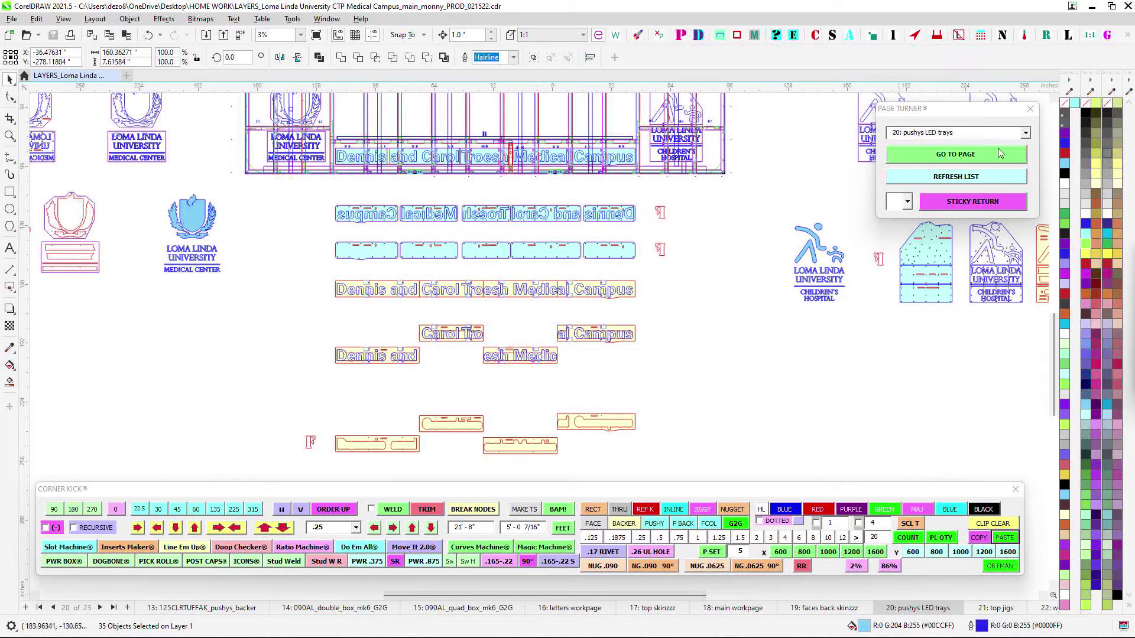
- Open page 18, main workpage, and view the full sign elevation with the row of L rib panels beside it
left_click(1025, 135)
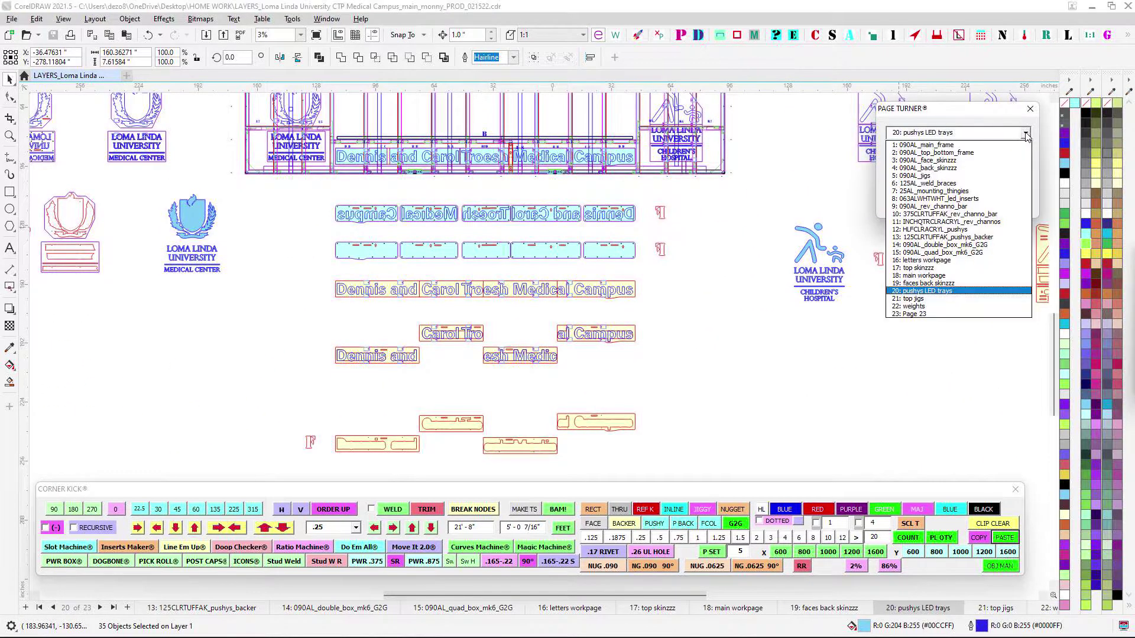
left_click(969, 277)
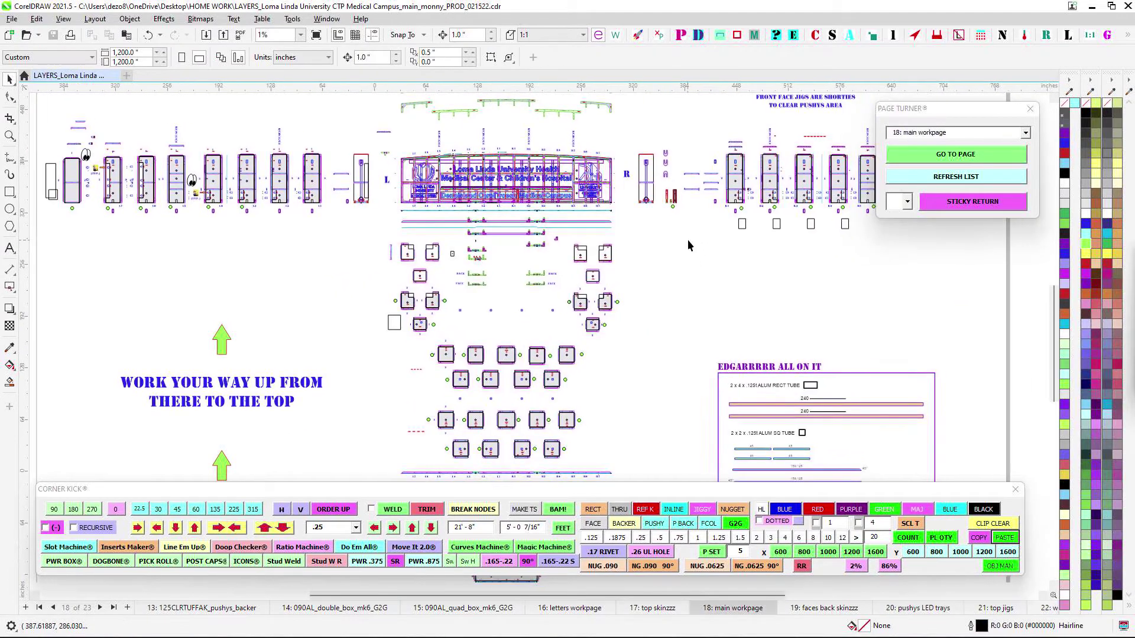
scroll(481, 195, "up", 3)
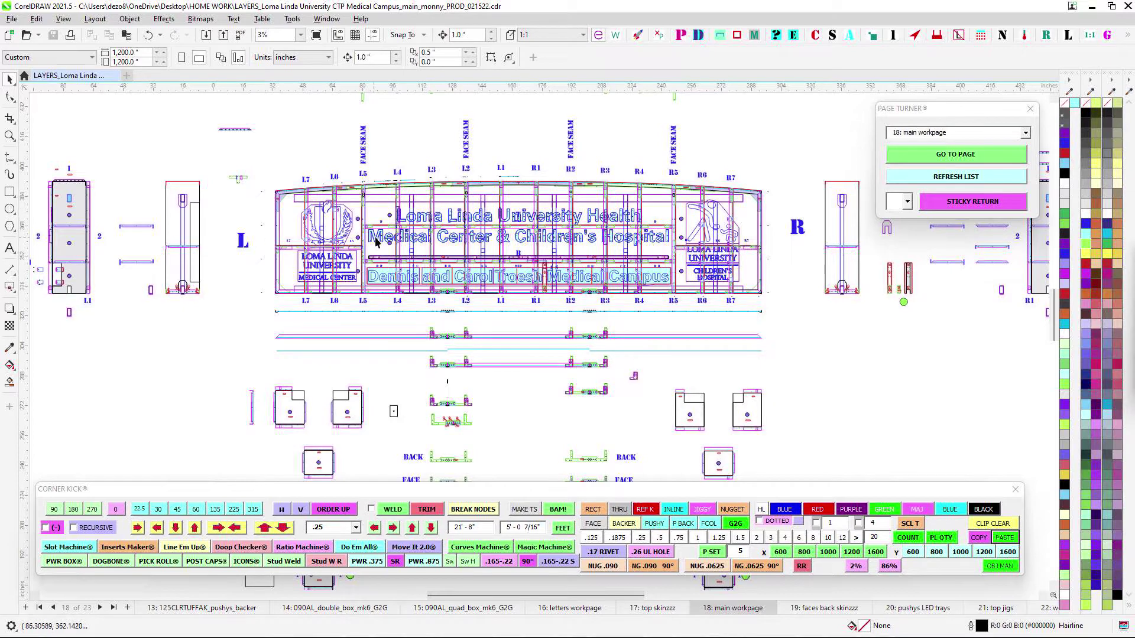
left_click_drag(512, 259, 707, 203)
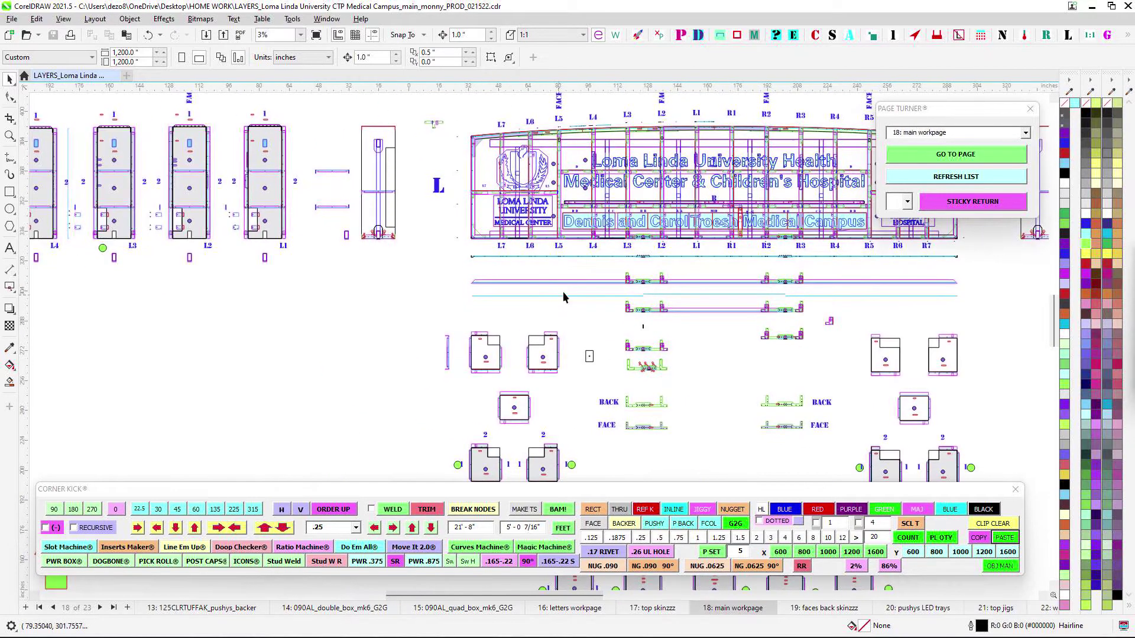
left_click_drag(707, 343, 695, 344)
scroll(696, 350, "down", 2)
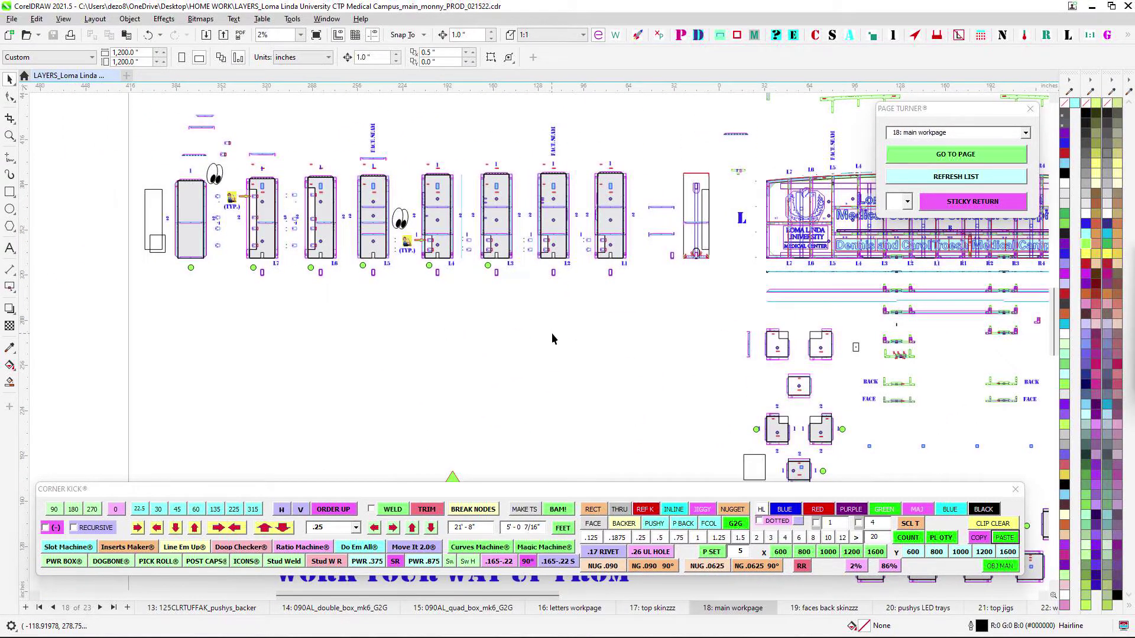
- Inspect the blue slots cut into the edges of the L4, L3 and L2 rib panels and compare them with L1
scroll(554, 184, "up", 3)
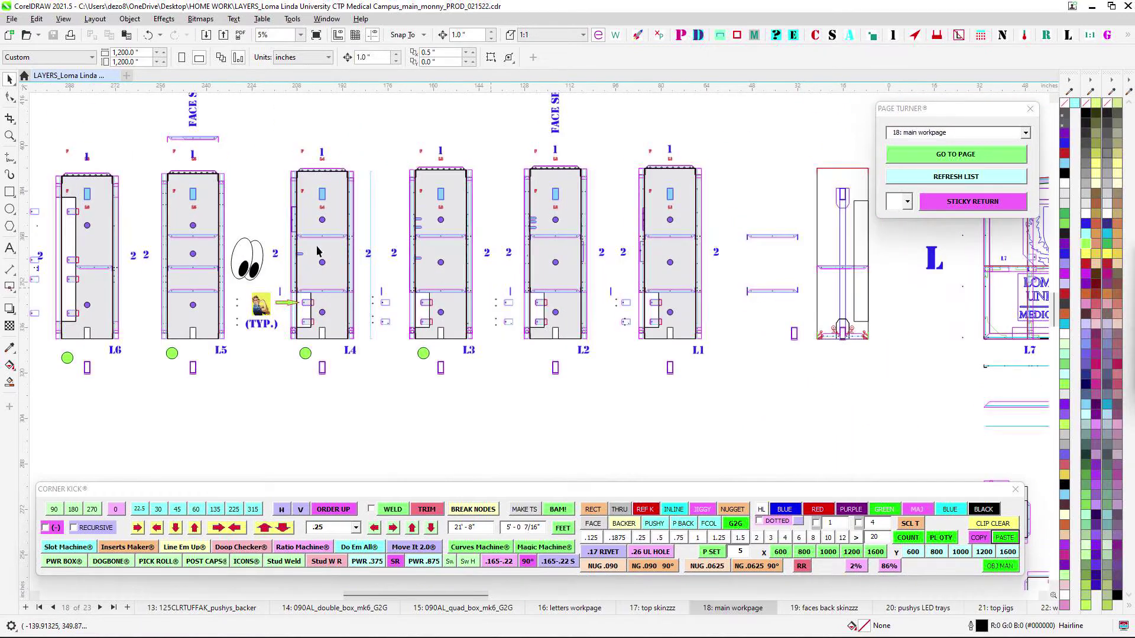
left_click_drag(317, 251, 479, 258)
scroll(515, 239, "up", 4)
left_click_drag(582, 231, 406, 243)
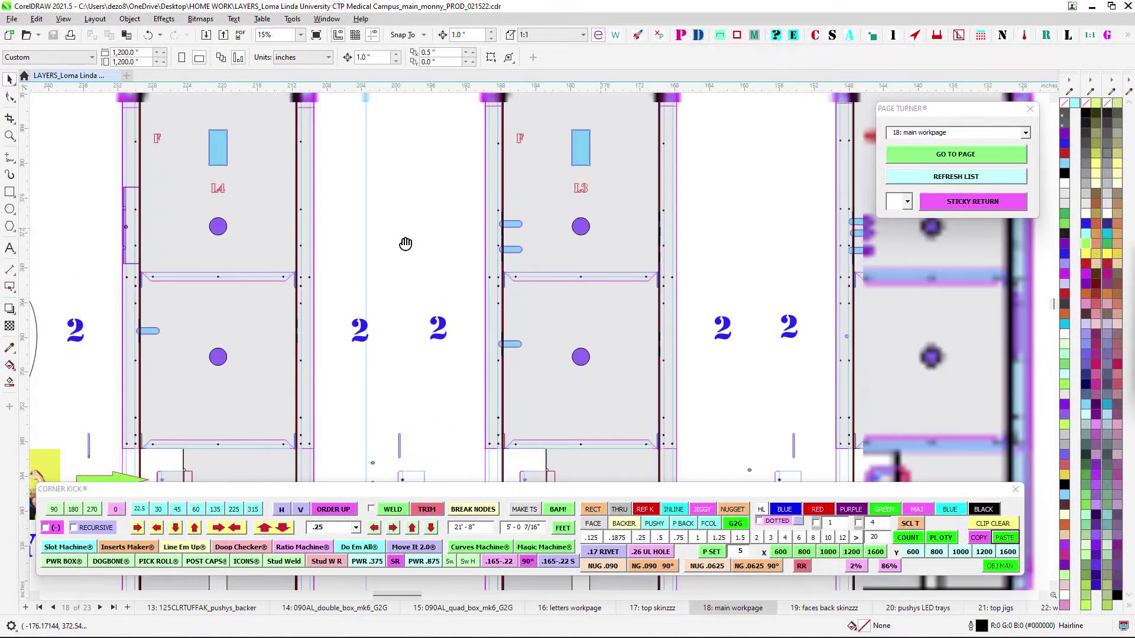
scroll(582, 227, "up", 2)
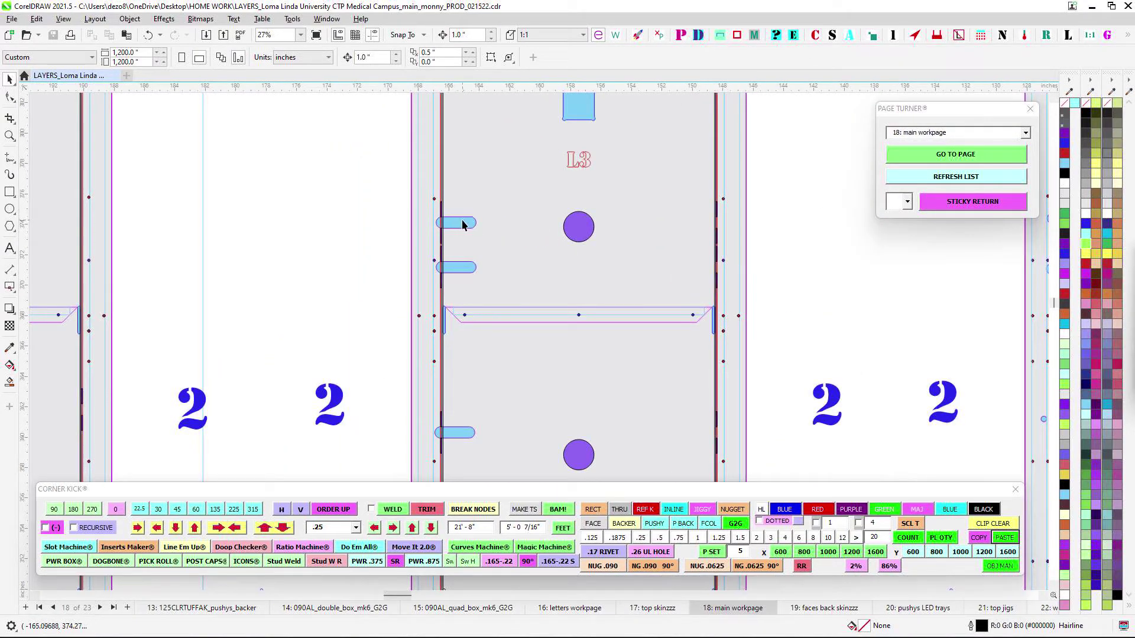
scroll(463, 225, "down", 2)
left_click_drag(726, 224, 618, 244)
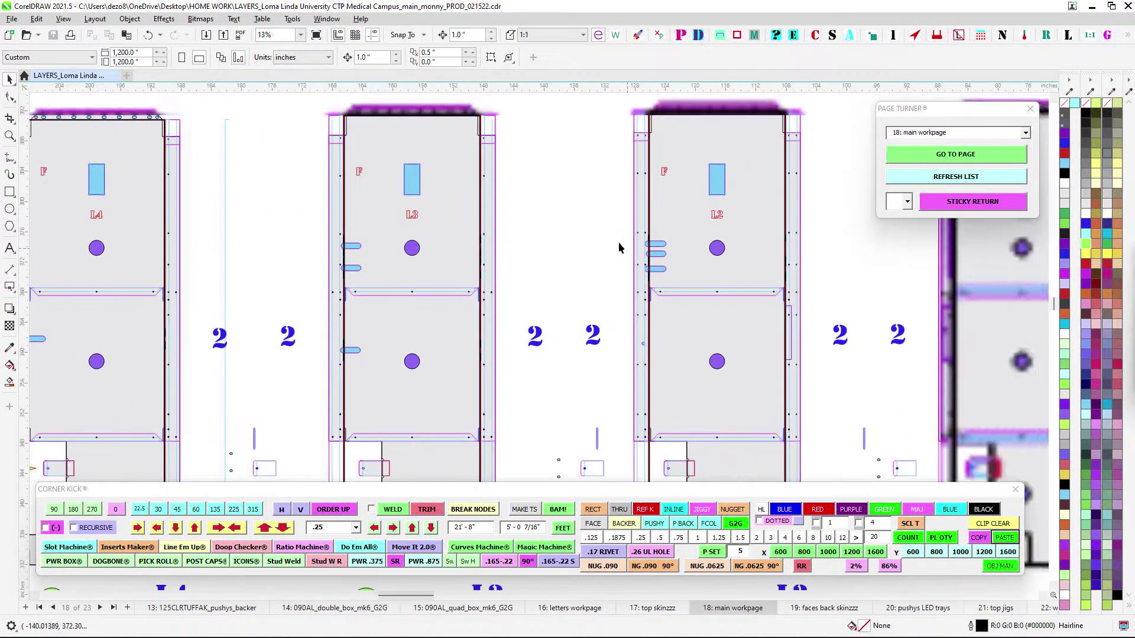
scroll(668, 270, "down", 3)
left_click_drag(717, 276, 407, 271)
scroll(501, 235, "up", 1)
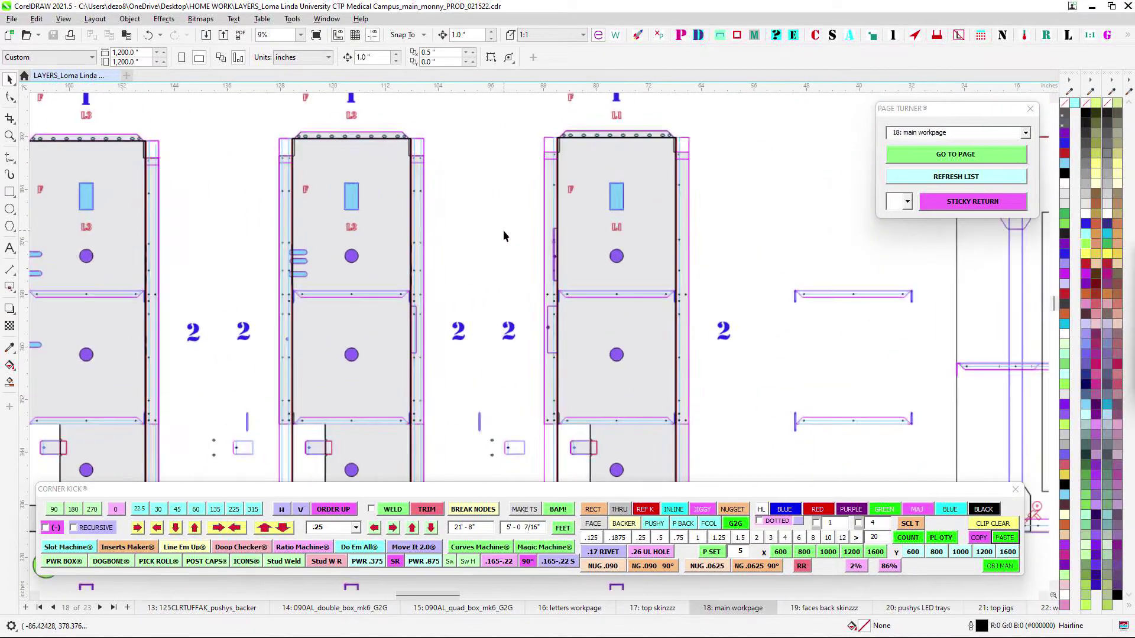
- Examine where the letter holes in Loma Linda meet the rib lines, and view them within the whole main workpage
scroll(517, 238, "down", 4)
left_click_drag(684, 251, 266, 266)
scroll(602, 274, "up", 5)
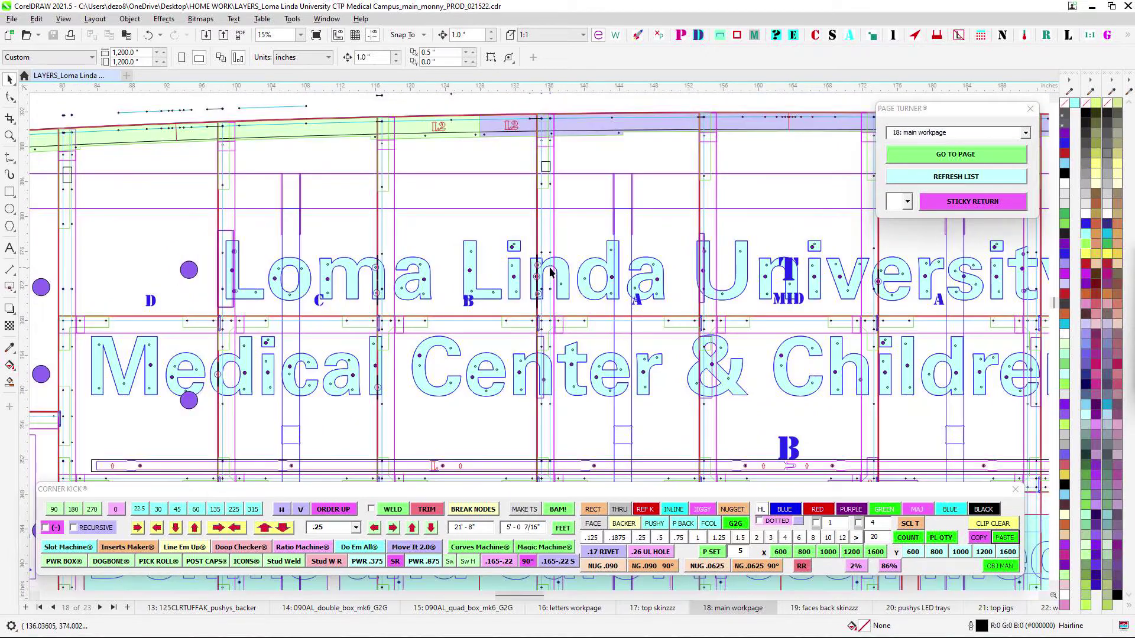
scroll(538, 288, "up", 2)
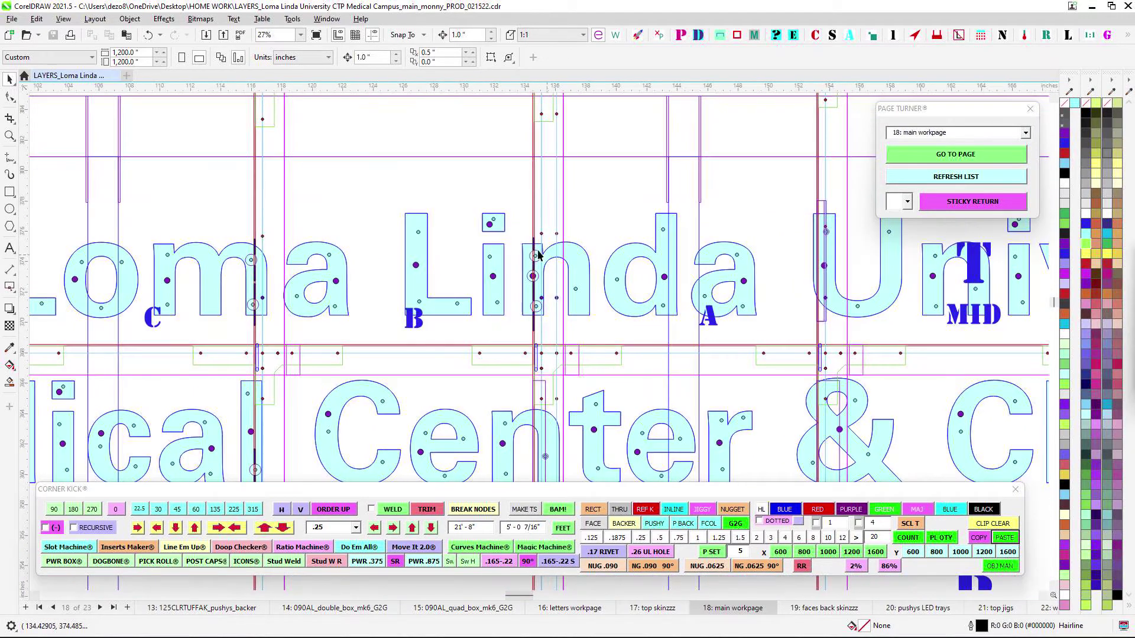
scroll(534, 318, "down", 3)
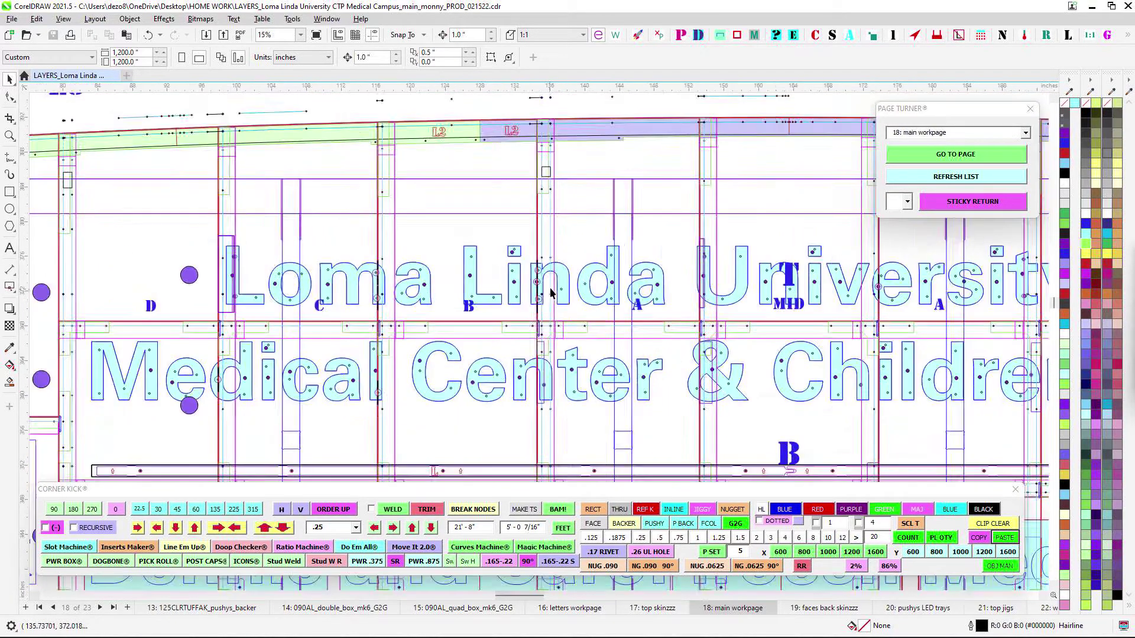
scroll(252, 218, "down", 3)
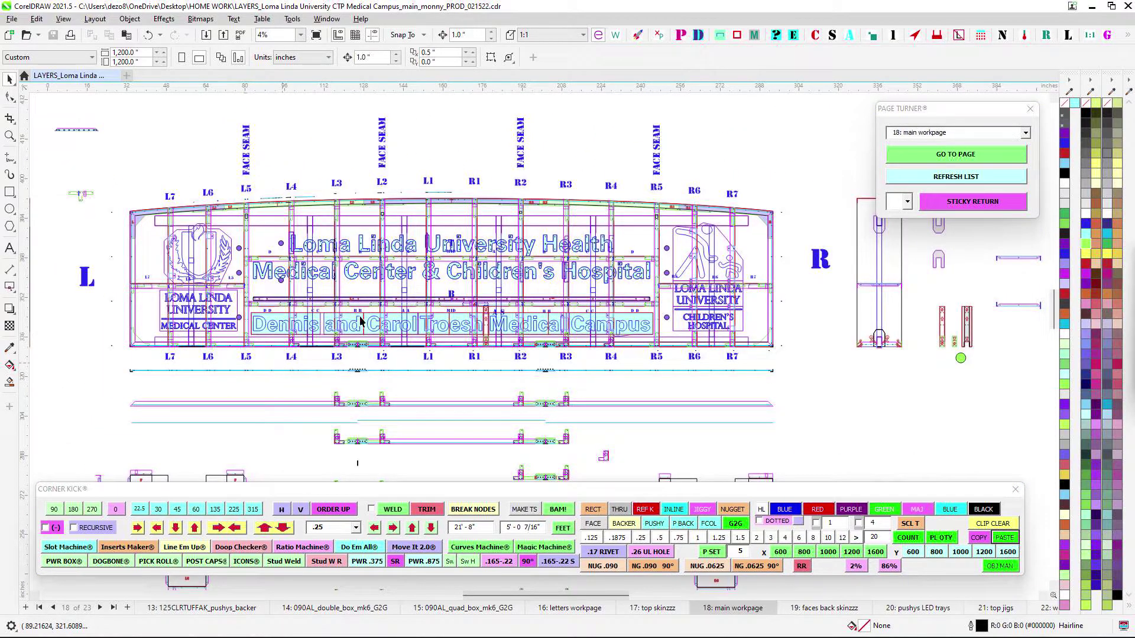
scroll(520, 198, "down", 2)
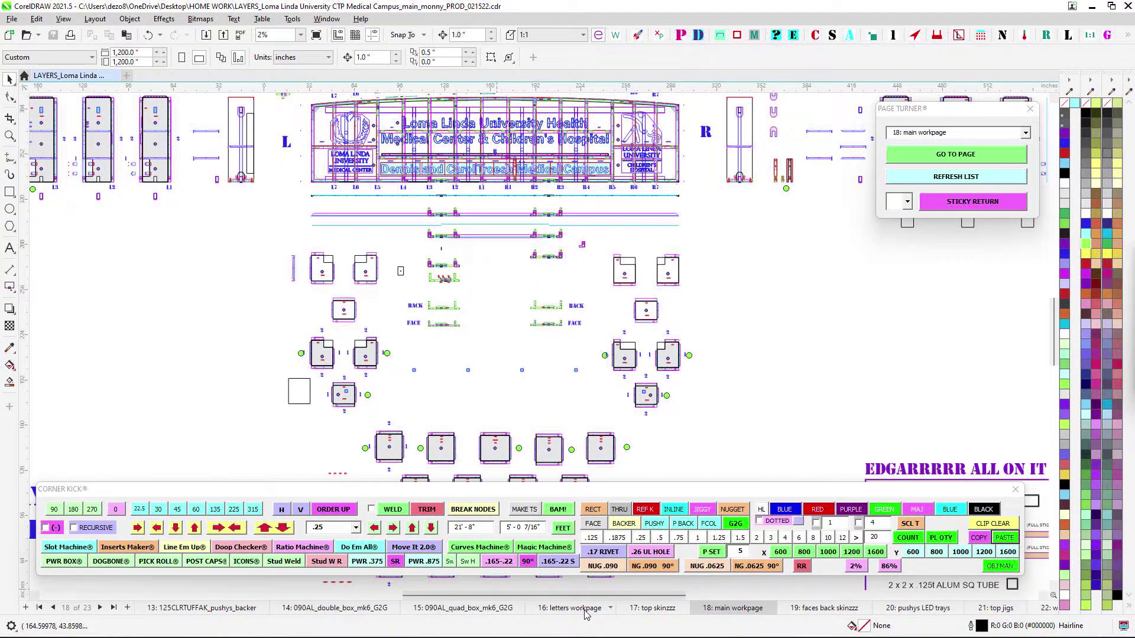
- Open page 19, faces back skinzzz, and view the orange and purple face panels closely
left_click(818, 609)
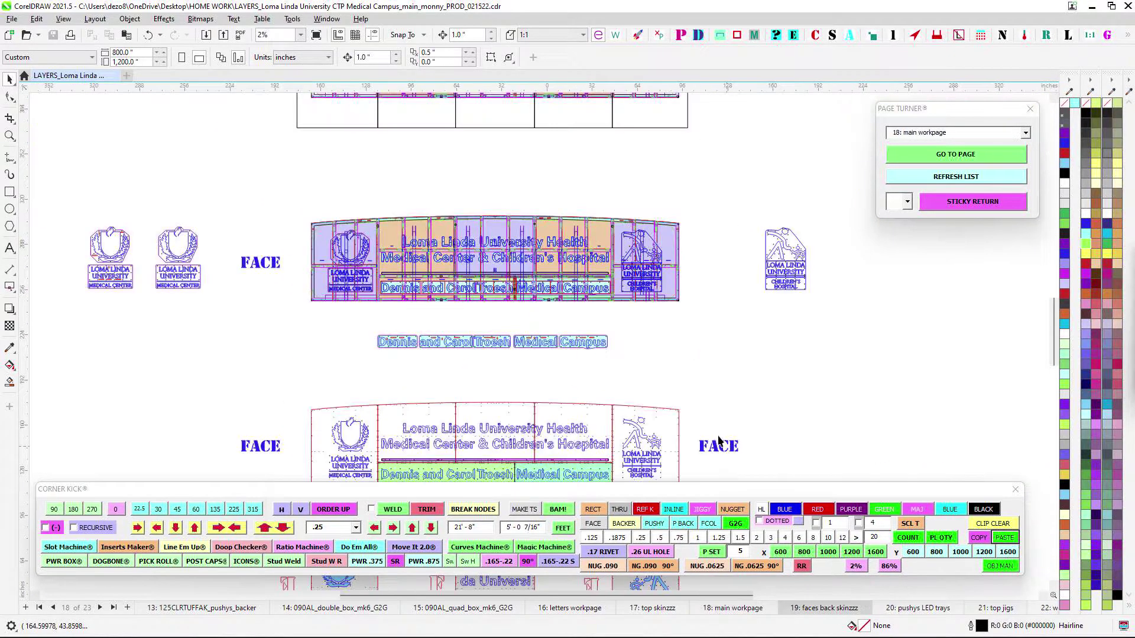
scroll(591, 366, "up", 4)
scroll(562, 266, "up", 2)
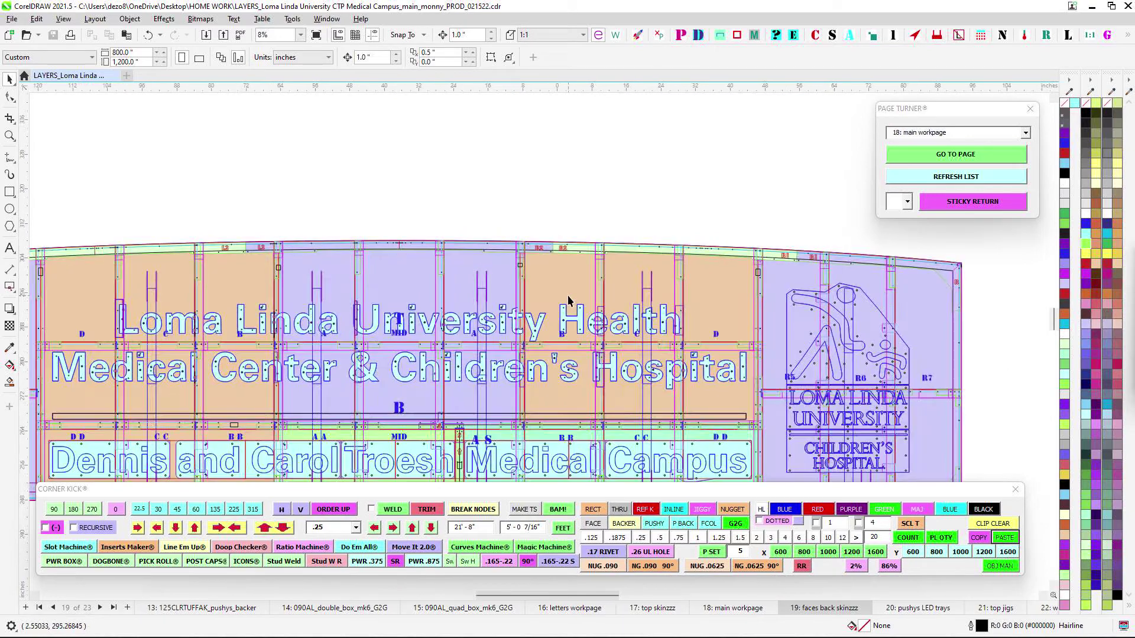
- Select the orange face panel behind Health, nudge it up 1 inch and return it to its place
left_click(567, 295)
scroll(674, 204, "up", 2)
key("Up")
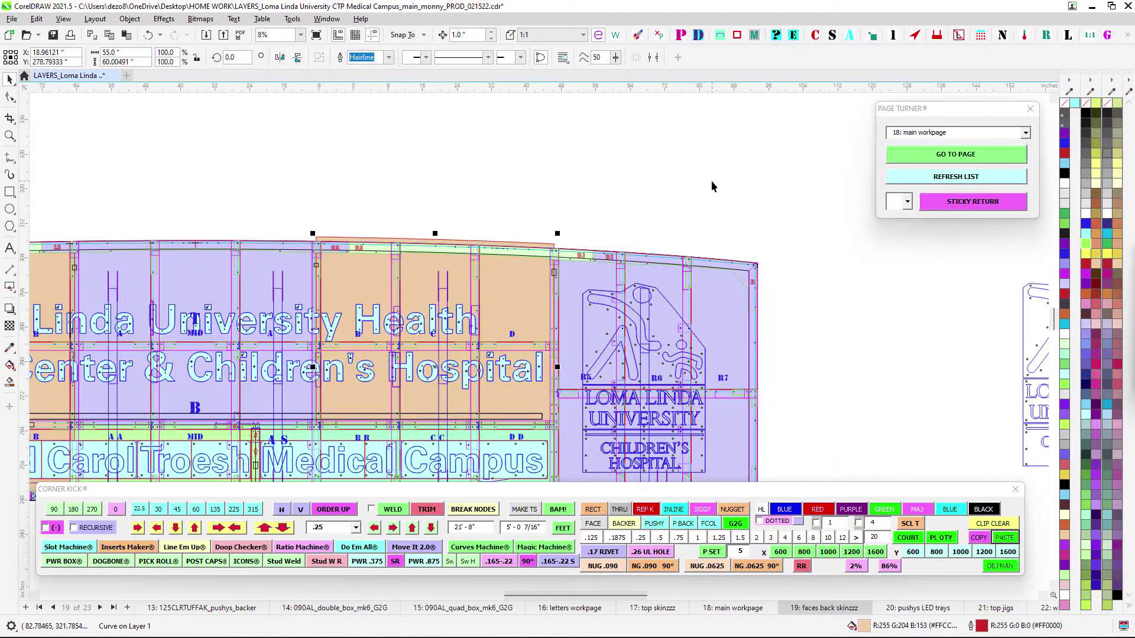
key("Down")
scroll(468, 190, "up", 1)
left_click_drag(468, 189, 616, 163)
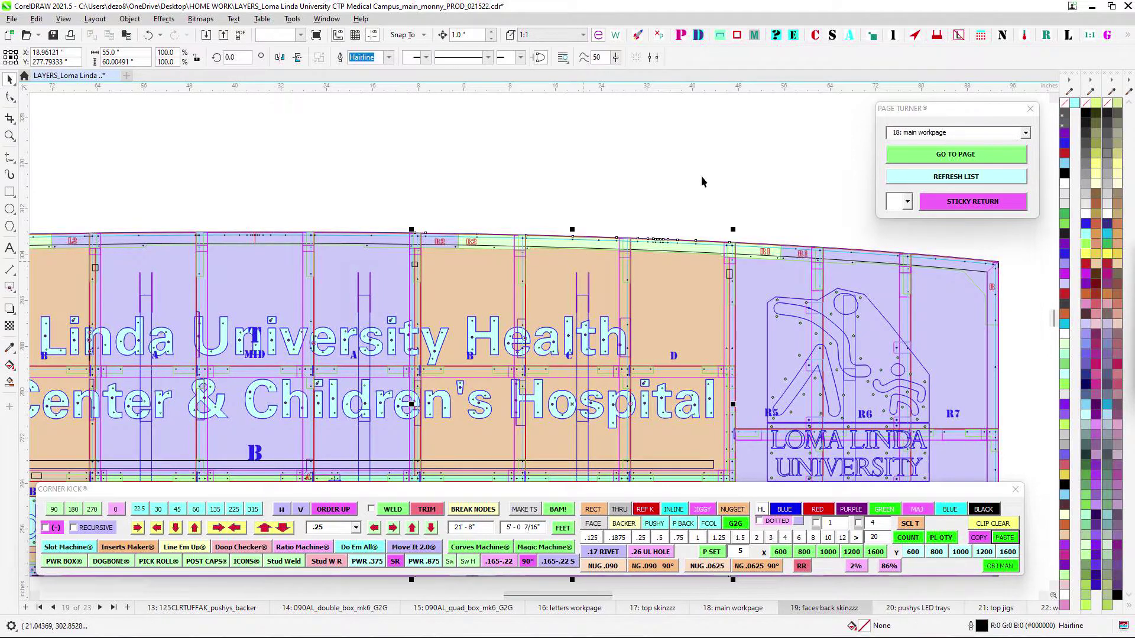
- Nudge the selected orange face panel up and back once more, and view the assembled orange and purple panels labelled BACK
key("Up")
key("Down")
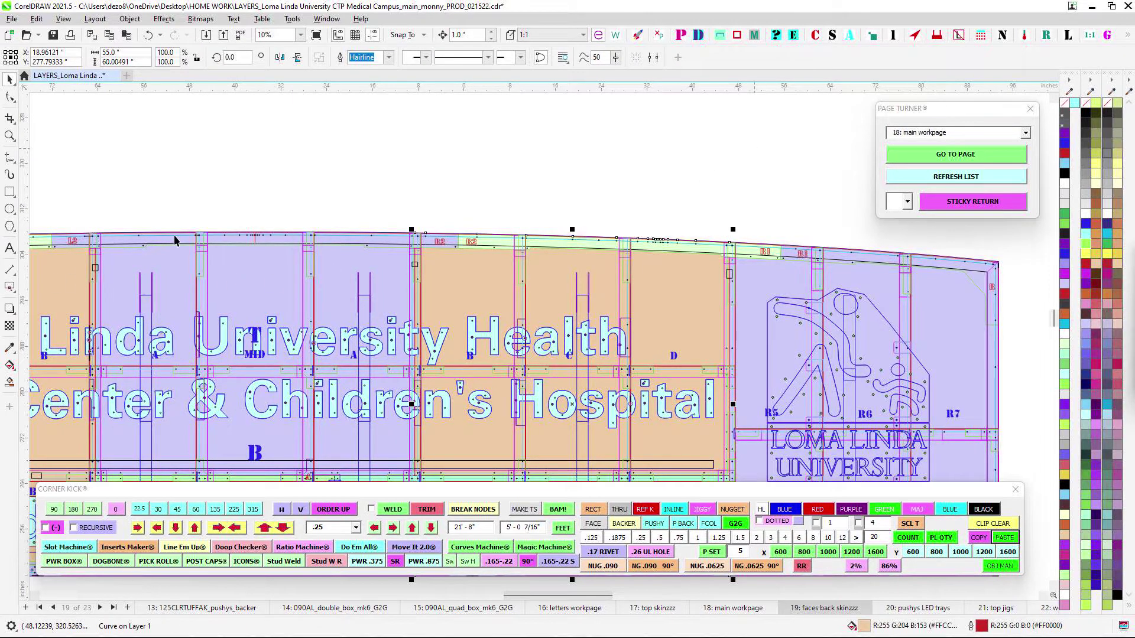
scroll(497, 326, "down", 3)
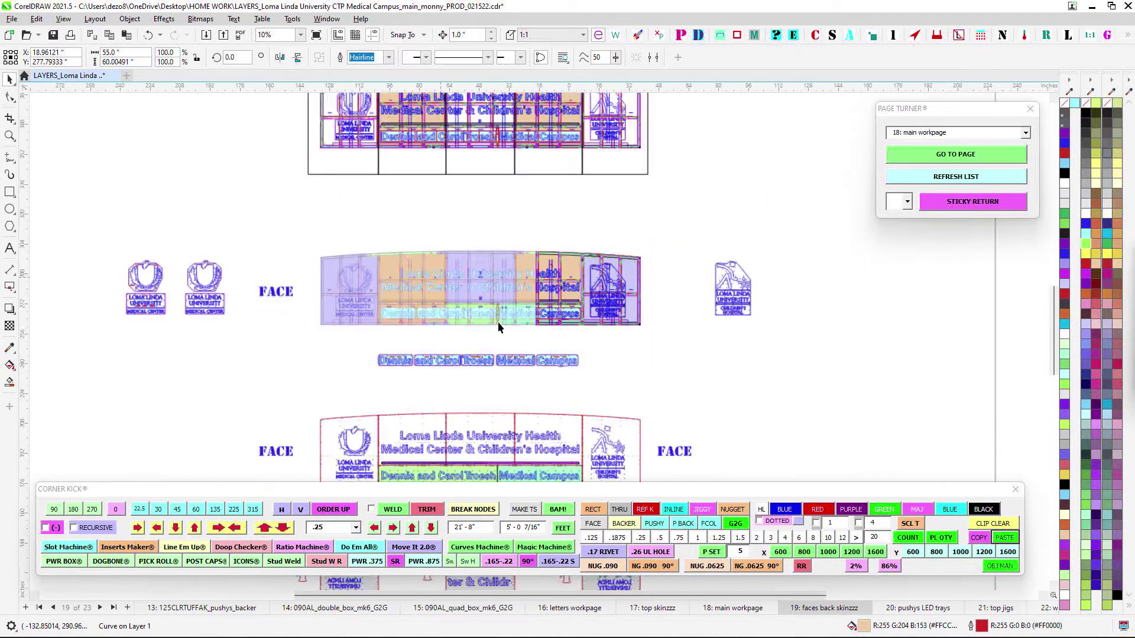
scroll(498, 326, "down", 1)
mouse_move(529, 361)
left_mouse_down()
mouse_move(537, 199)
mouse_move(521, 110)
mouse_move(523, 357)
left_mouse_up()
scroll(467, 297, "up", 2)
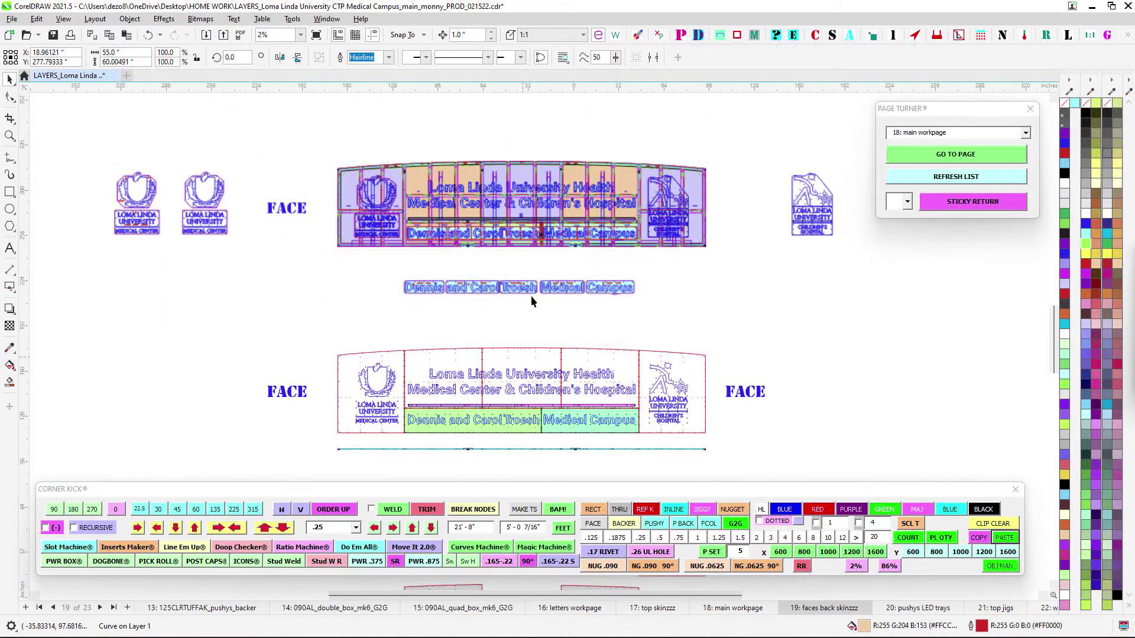
left_click_drag(591, 400, 579, 137)
left_click_drag(616, 345, 598, 185)
left_click_drag(552, 355, 571, 240)
scroll(501, 289, "up", 2)
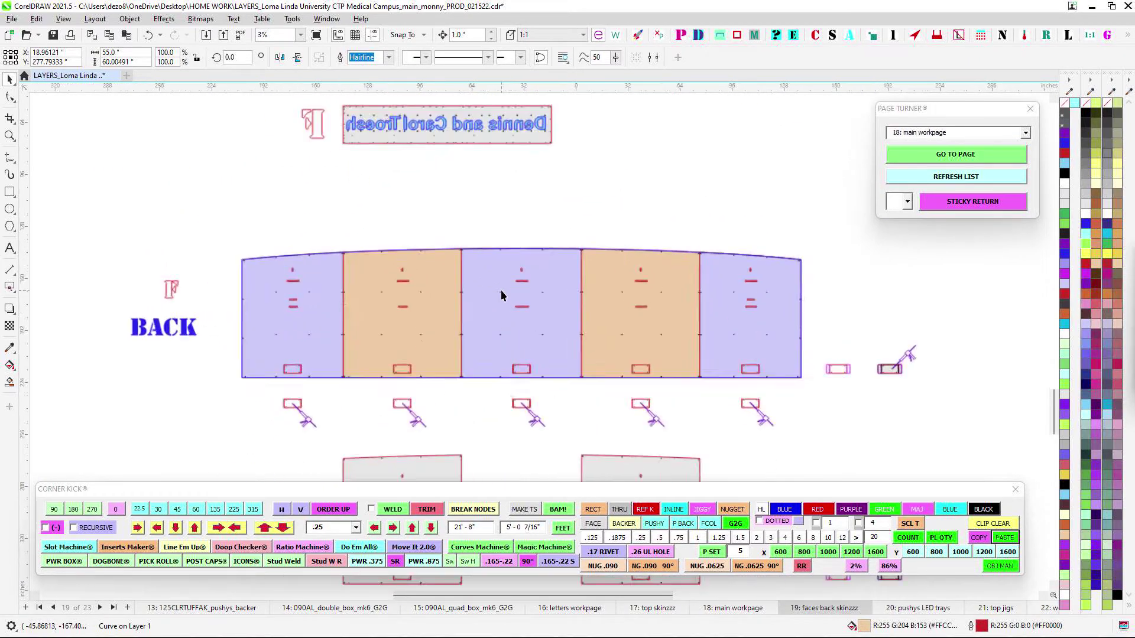
scroll(348, 299, "up", 1)
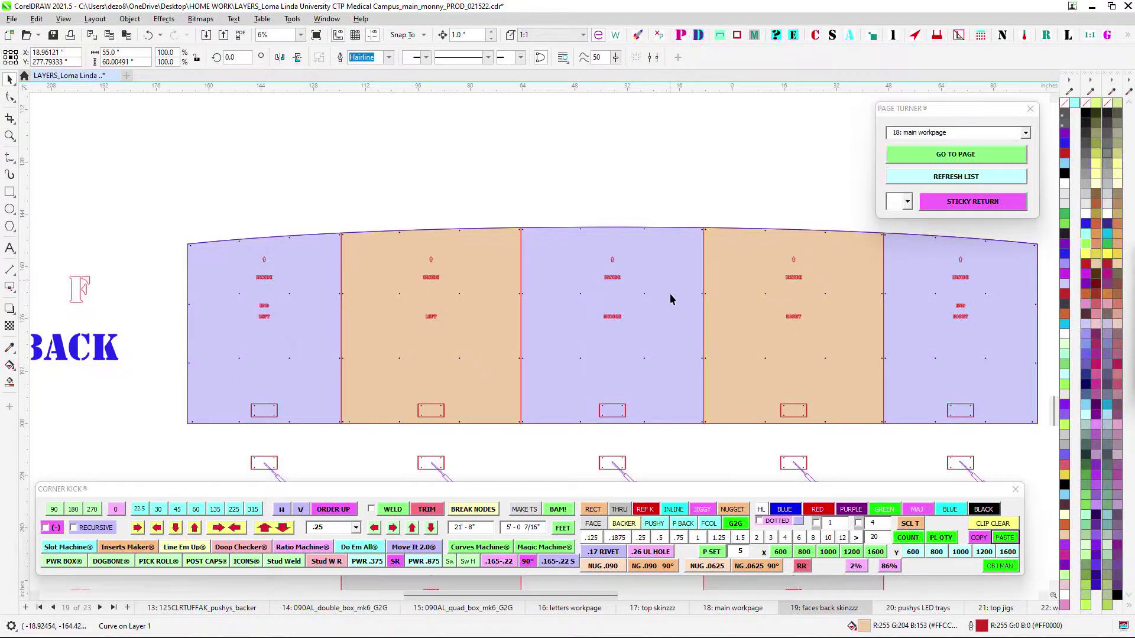
scroll(669, 293, "down", 1)
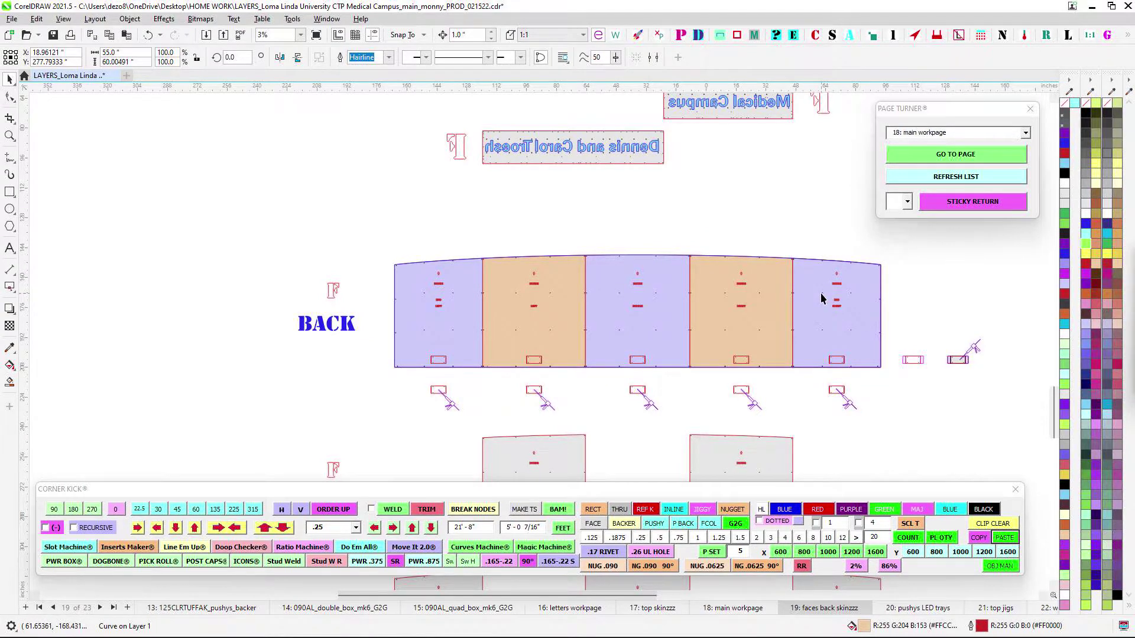
- Inspect the green donor-name panel and the teal Medical Campus panel on the assembled face, including the seam between them
scroll(705, 236, "up", 5)
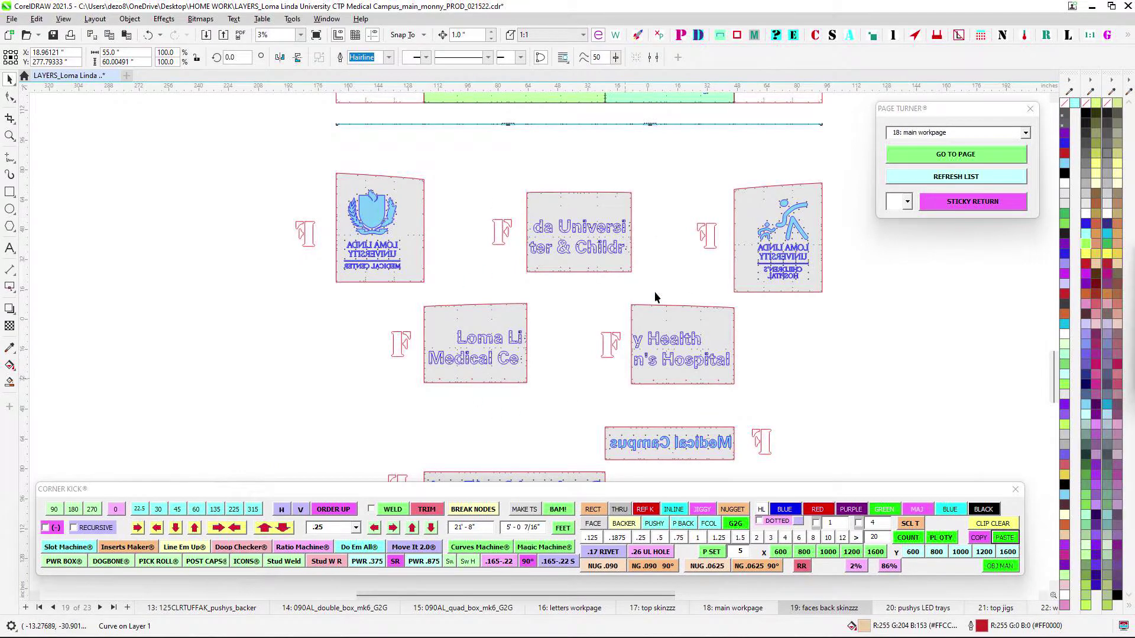
scroll(655, 297, "up", 2)
scroll(619, 307, "up", 3, "ctrl")
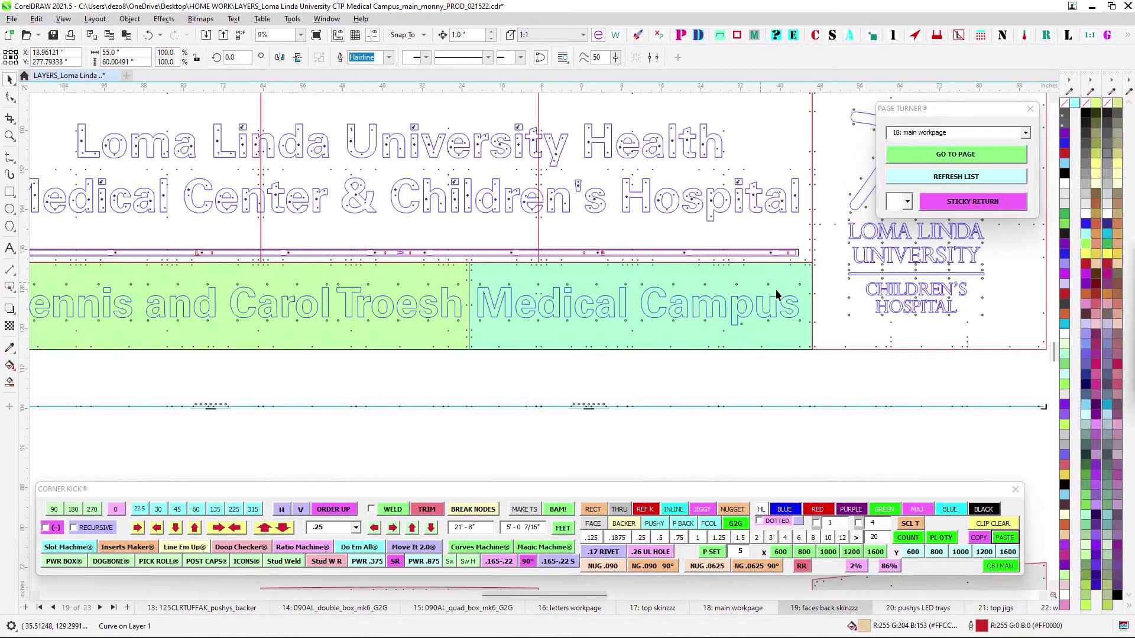
scroll(763, 272, "left", 4)
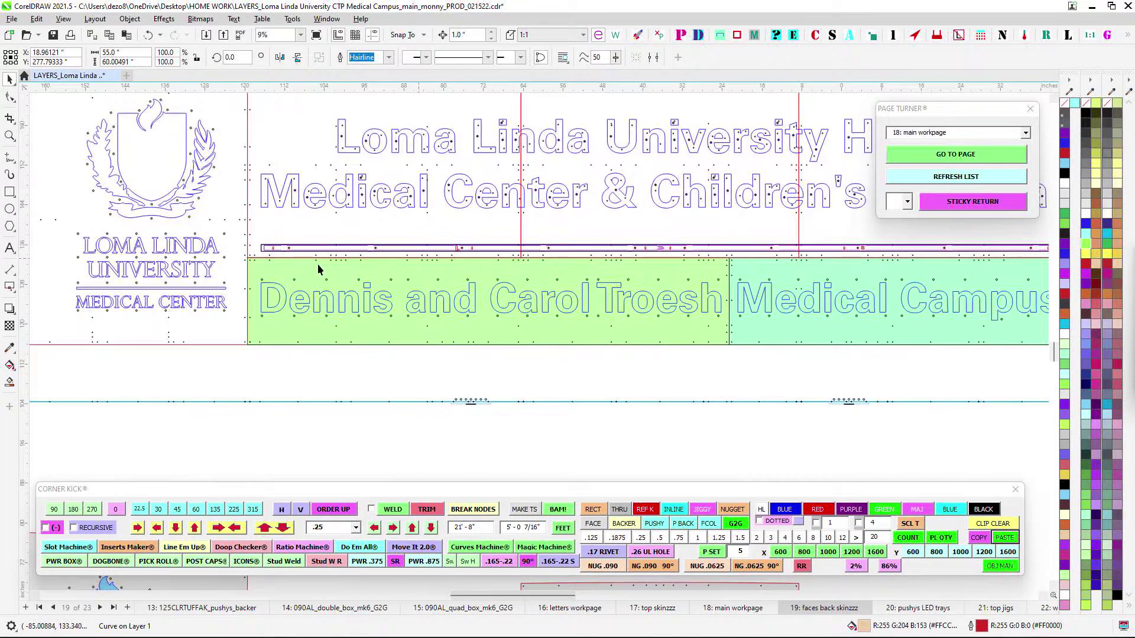
scroll(263, 265, "up", 2)
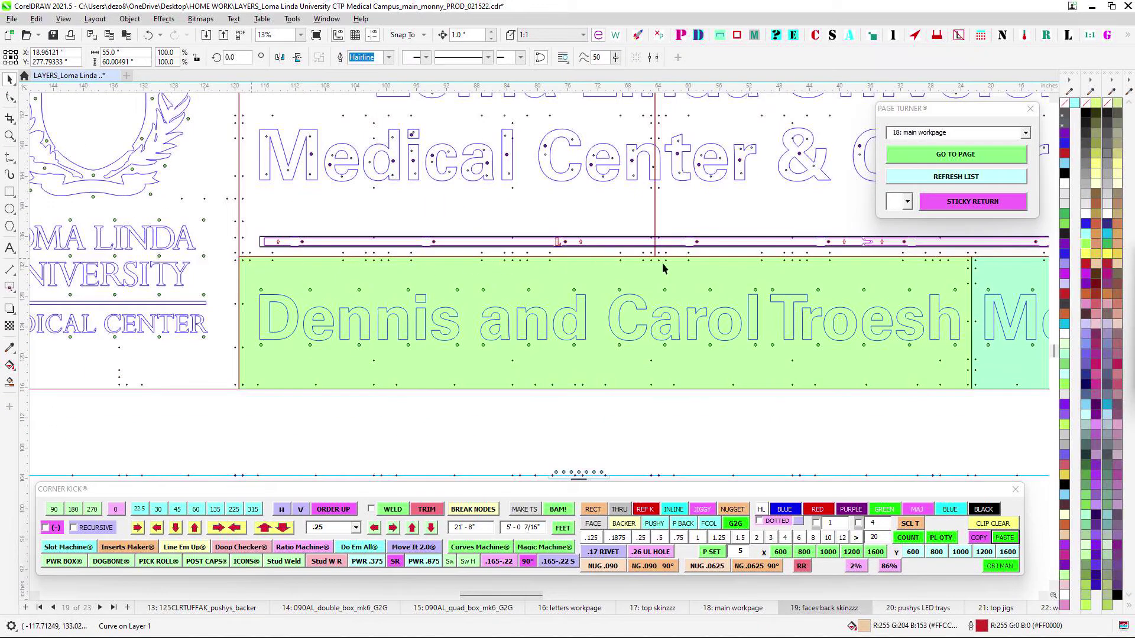
scroll(769, 265, "down", 1)
scroll(900, 353, "right", 8)
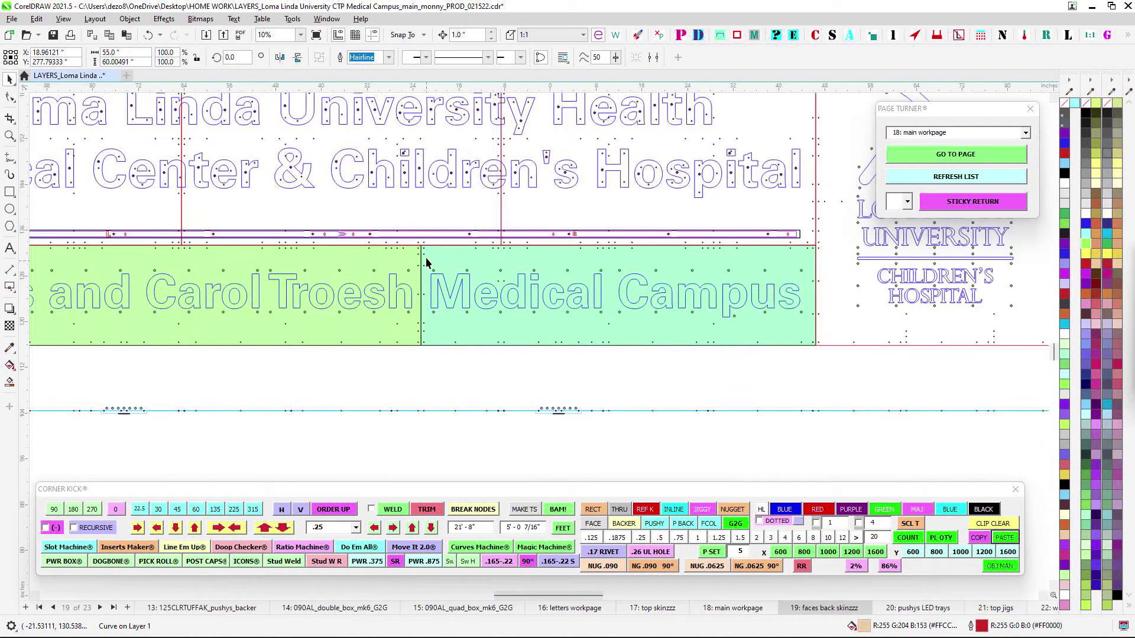
scroll(532, 299, "up", 2)
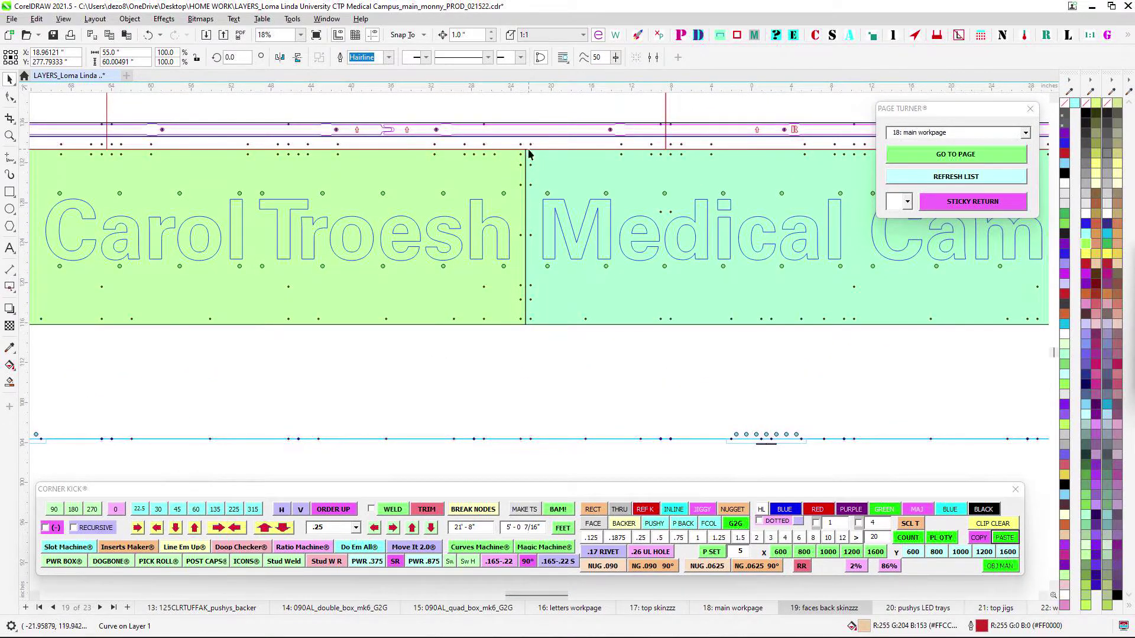
- Look over the separated gray face panels, gray back panels and small rectangular cover plates on the faces back skinzzz page
scroll(540, 342, "down", 5)
left_click_drag(524, 293, 506, 195)
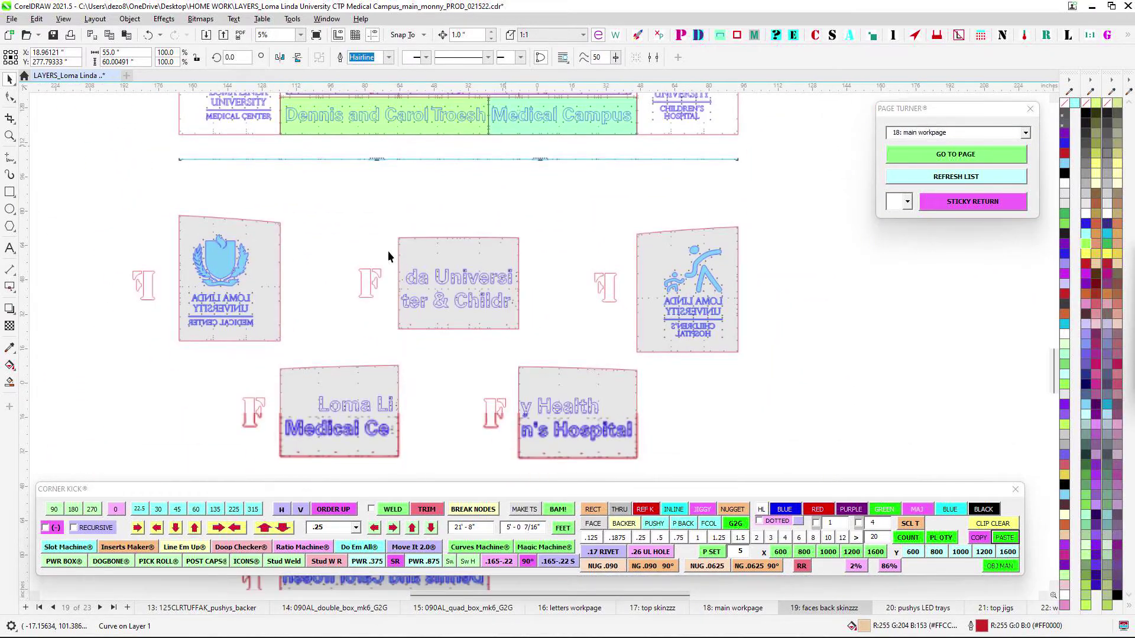
scroll(550, 360, "down", 2)
left_click_drag(567, 414, 523, 209)
left_click_drag(514, 319, 455, 170)
left_click_drag(518, 240, 600, 181)
scroll(652, 408, "down", 6)
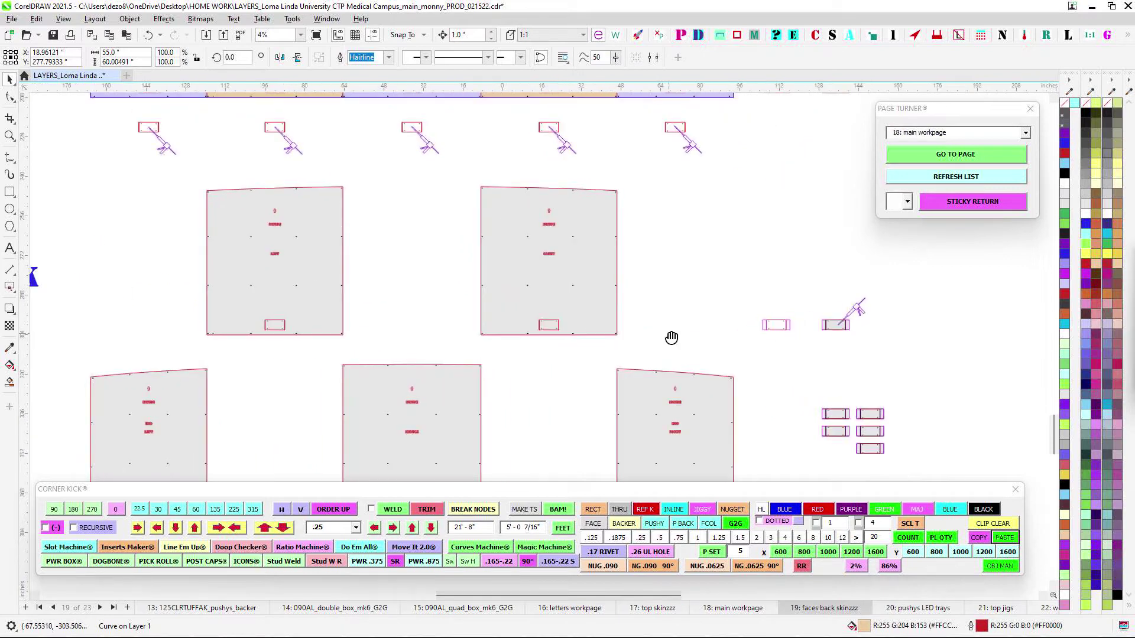
scroll(671, 382, "up", 1)
scroll(613, 247, "up", 3)
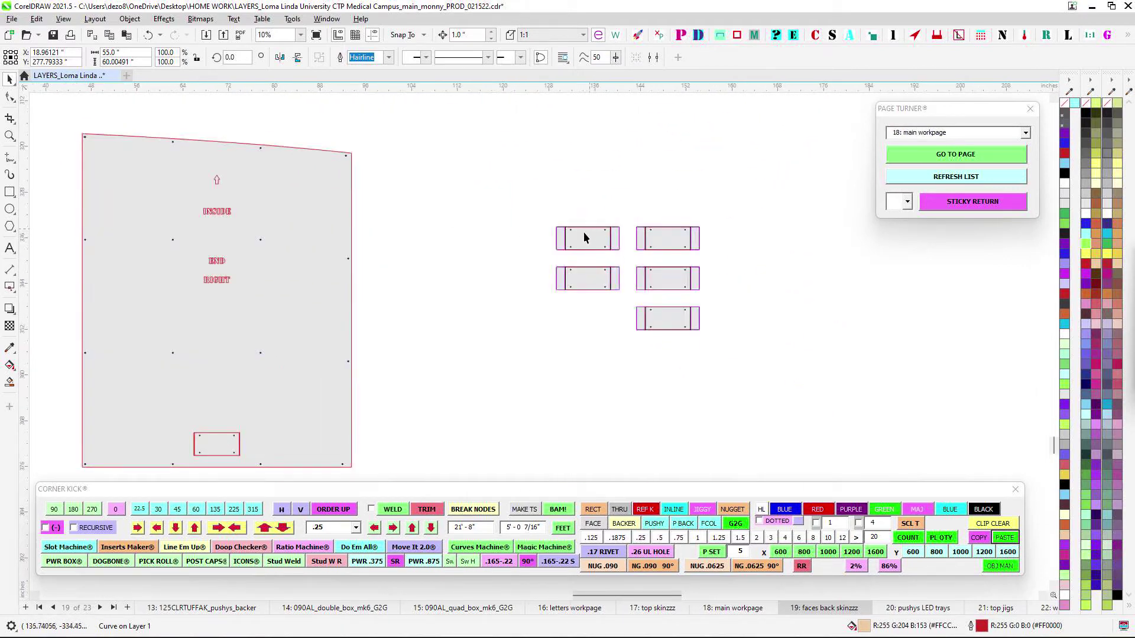
scroll(609, 270, "down", 3)
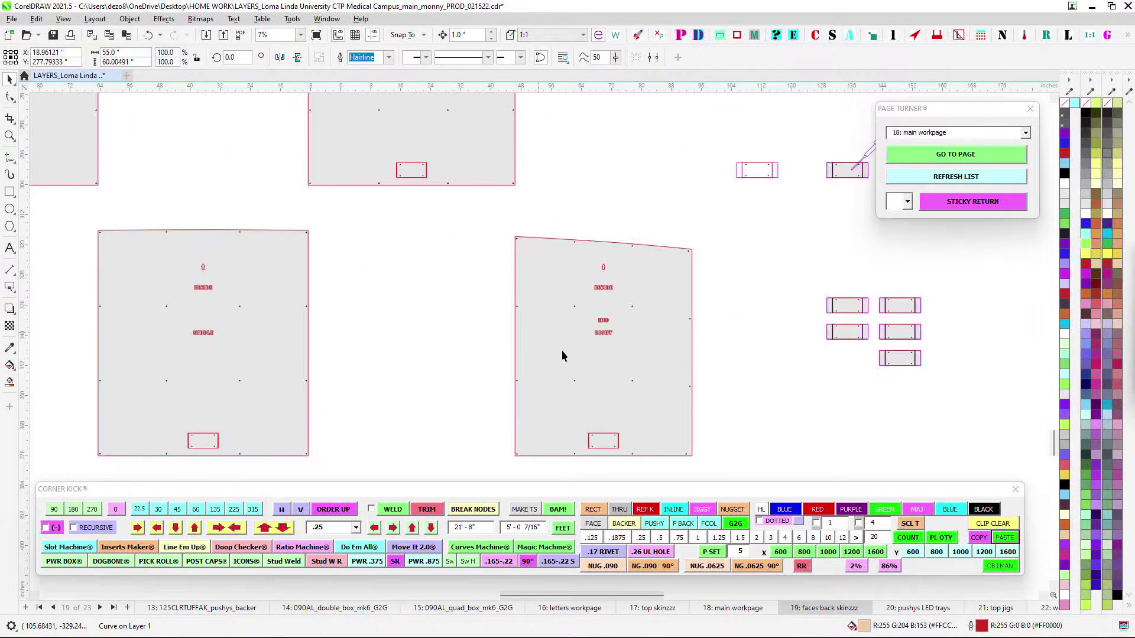
scroll(586, 350, "up", 2)
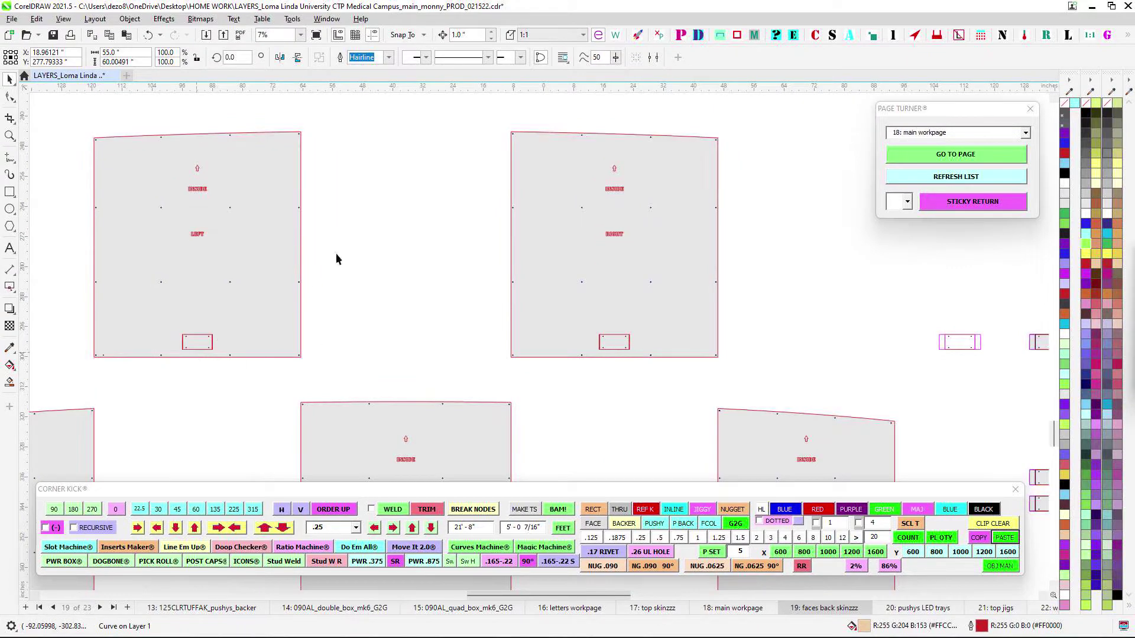
- Examine the rectangular openings, hole rows and INSIDE labels on the assembled back panels, and view their separated gray copies and cover plates
scroll(361, 260, "up", 3)
scroll(313, 201, "up", 2)
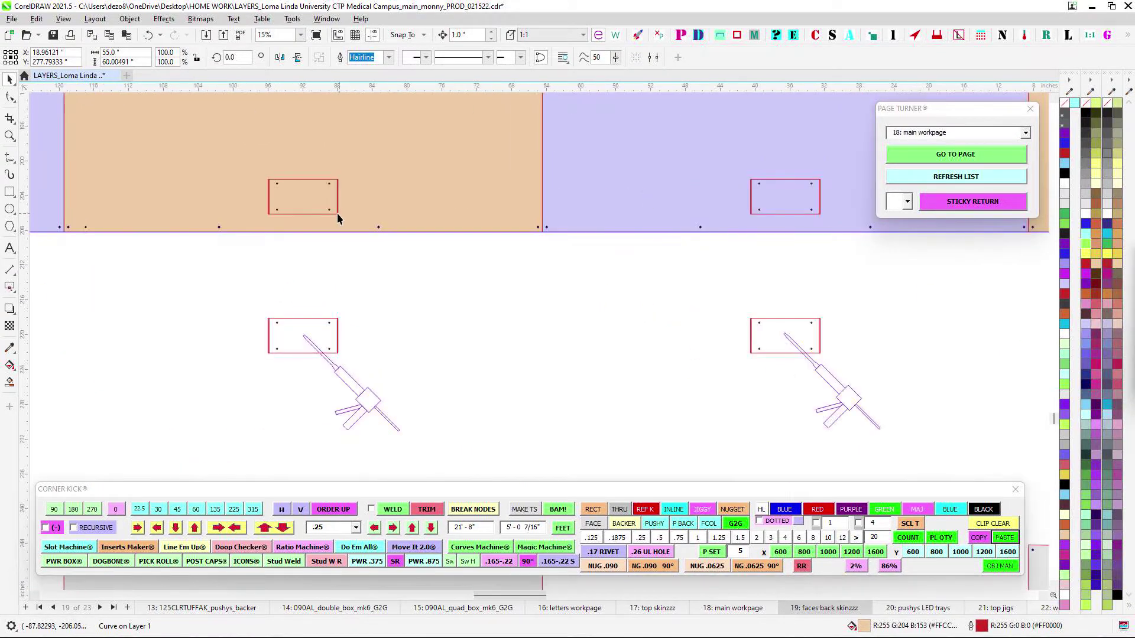
scroll(600, 273, "down", 3)
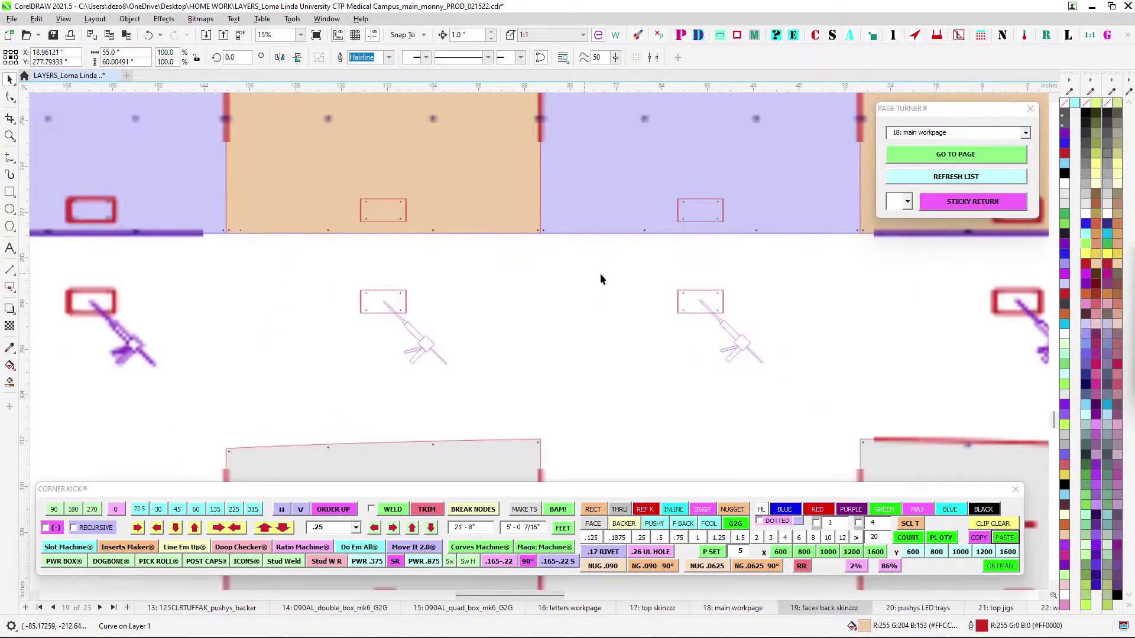
scroll(621, 378, "up", 1)
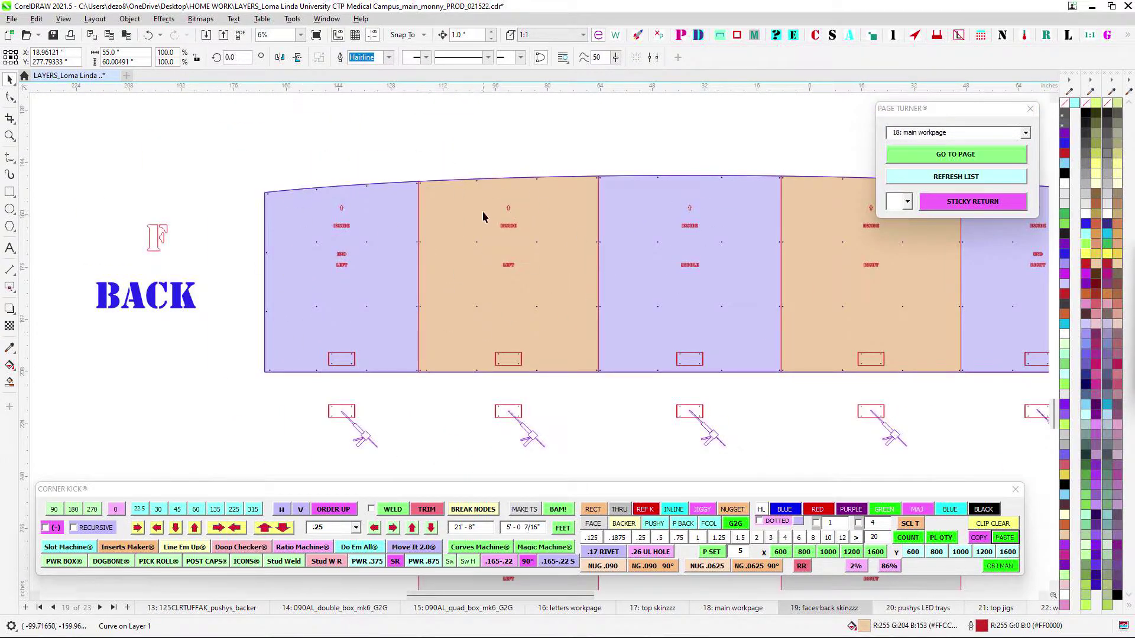
scroll(479, 204, "up", 2)
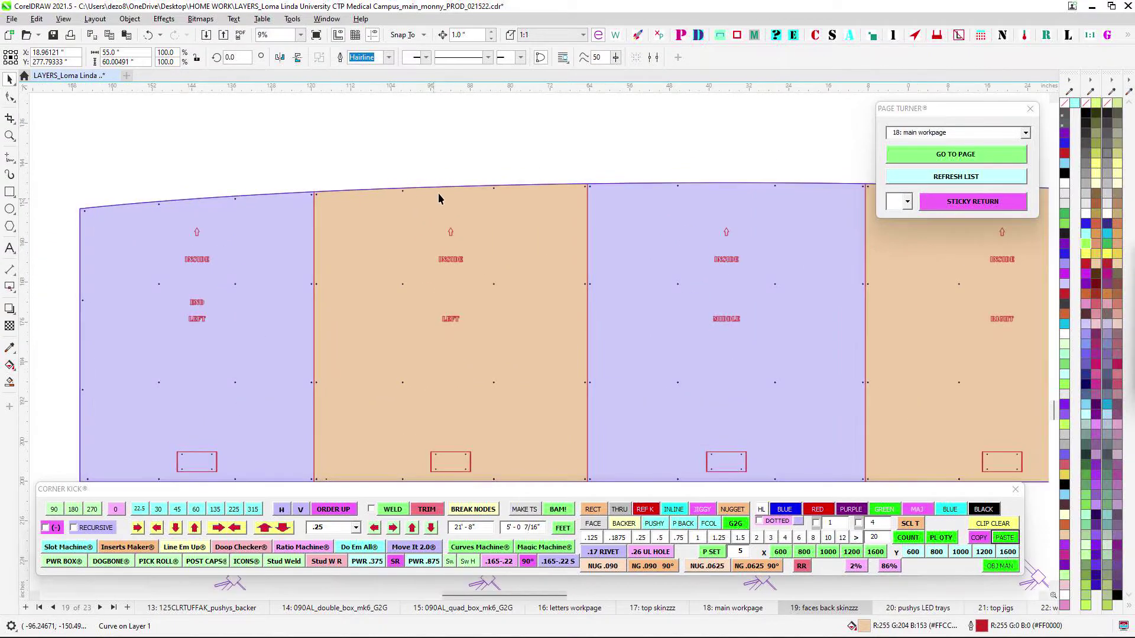
left_click_drag(652, 285, 438, 298)
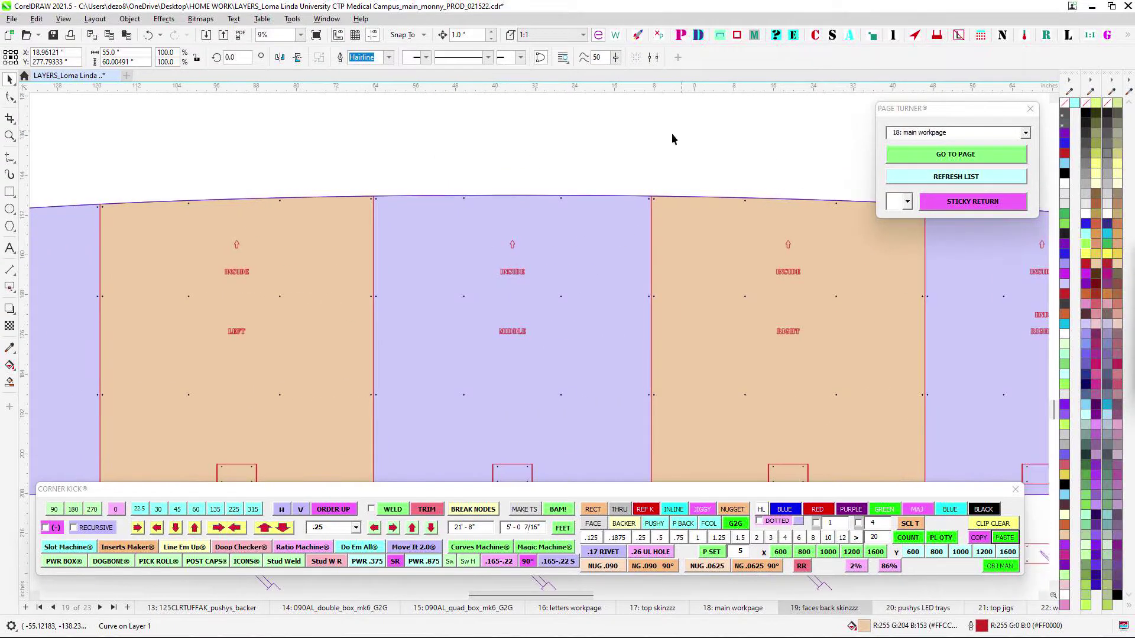
scroll(494, 215, "left", 1)
scroll(496, 204, "down", 1)
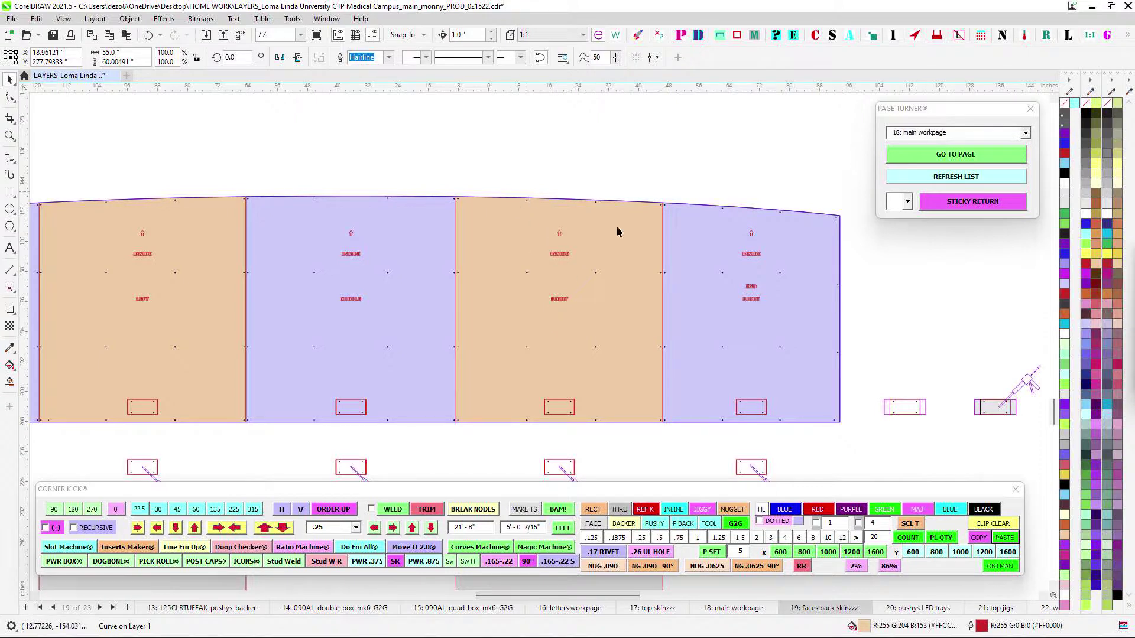
scroll(562, 416, "up", 2)
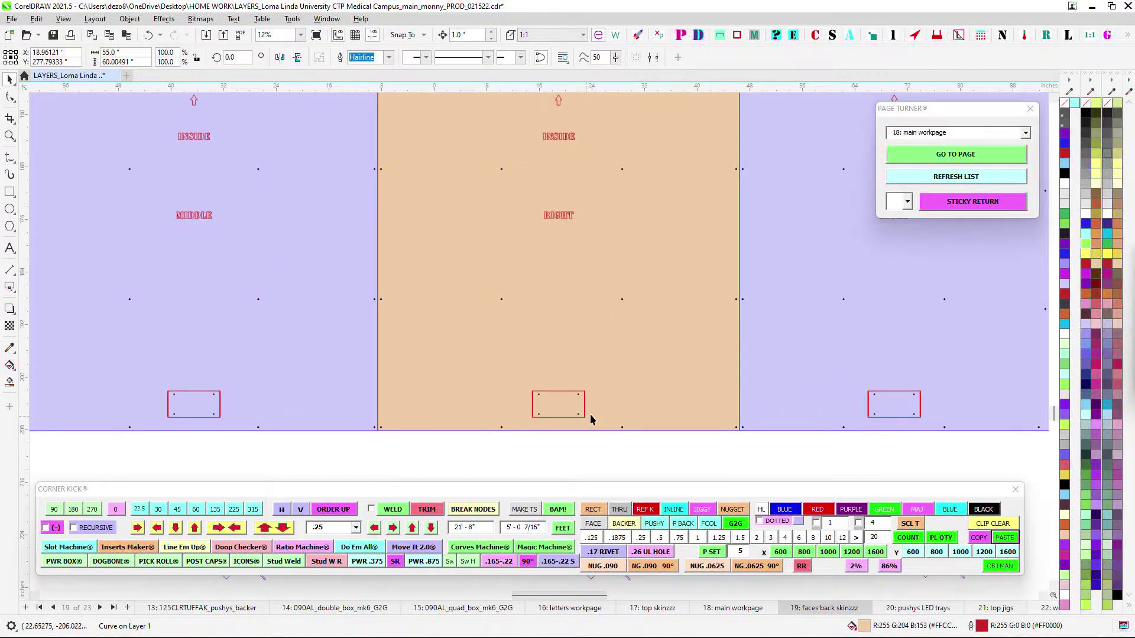
scroll(590, 417, "down", 4)
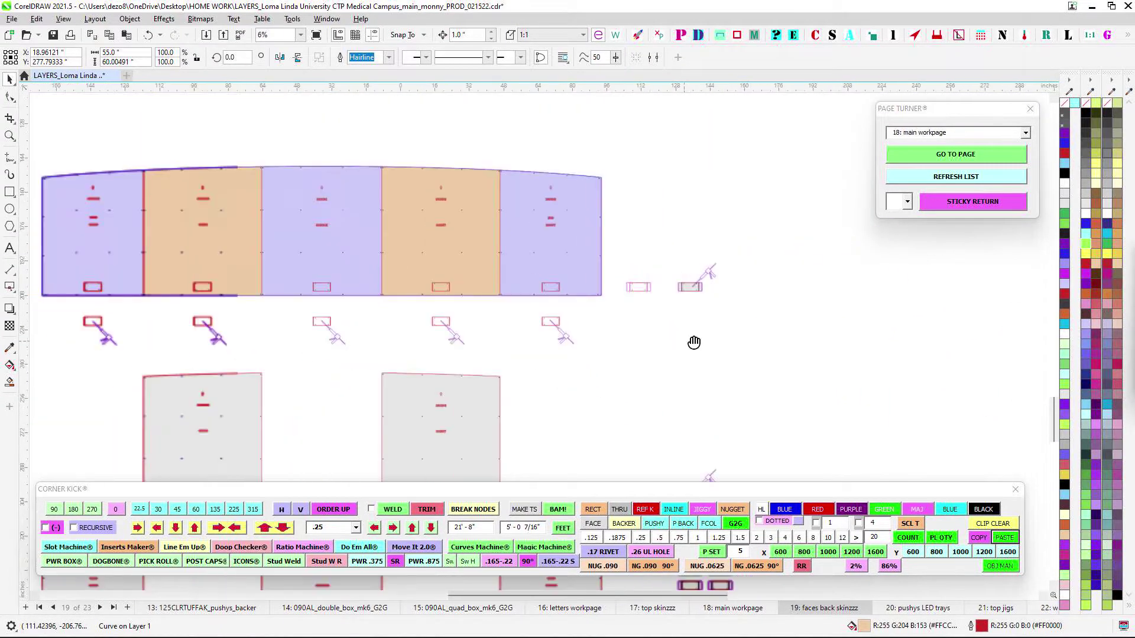
mouse_move(694, 342)
left_mouse_down()
mouse_move(760, 312)
mouse_move(646, 263)
left_mouse_up()
left_click_drag(641, 336, 622, 250)
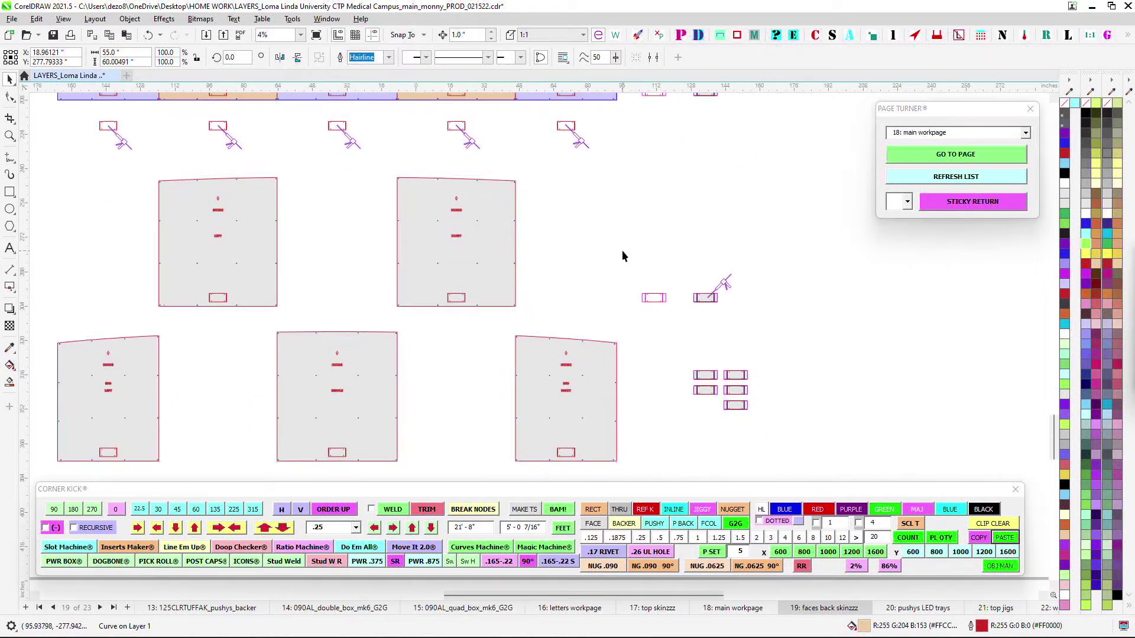
scroll(658, 409, "down", 2)
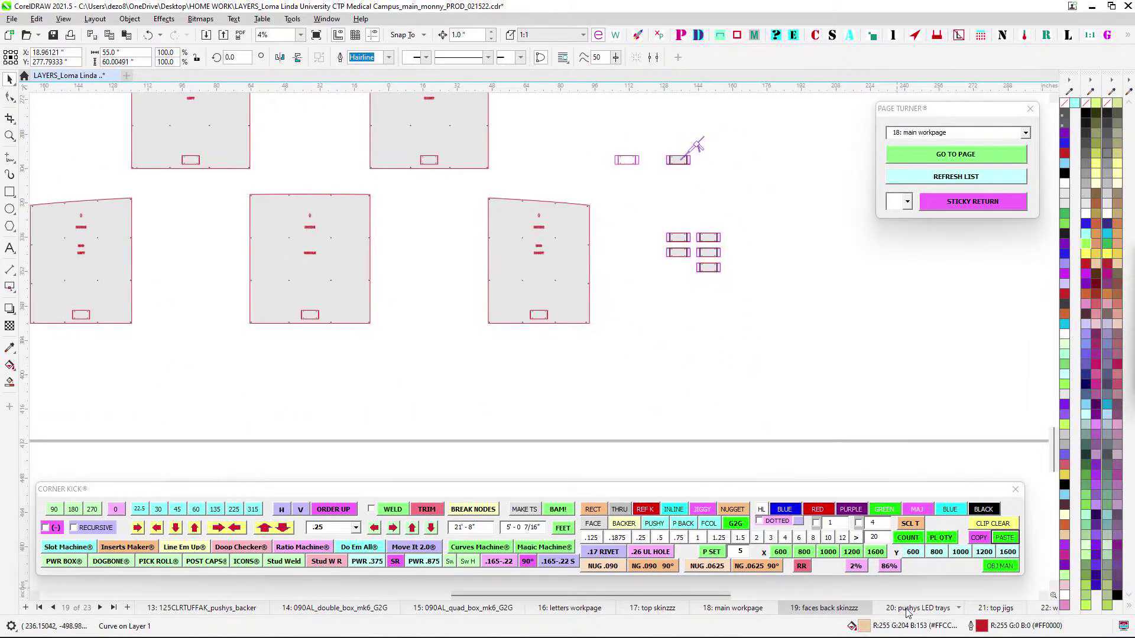
- Open page 18, main workpage, and review the BUILD FROM THE BOTTOM UP and WELD REVEAL instructions beside the reveal frame
left_click(752, 608)
scroll(753, 337, "down", 3)
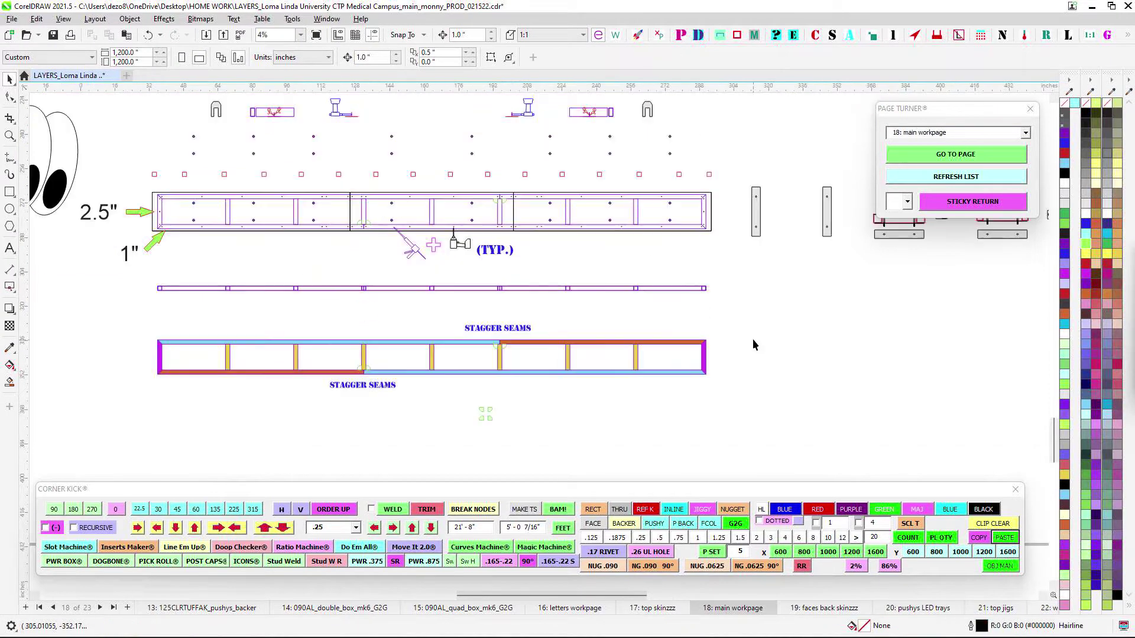
left_click_drag(663, 205, 711, 185)
scroll(712, 185, "down", 1)
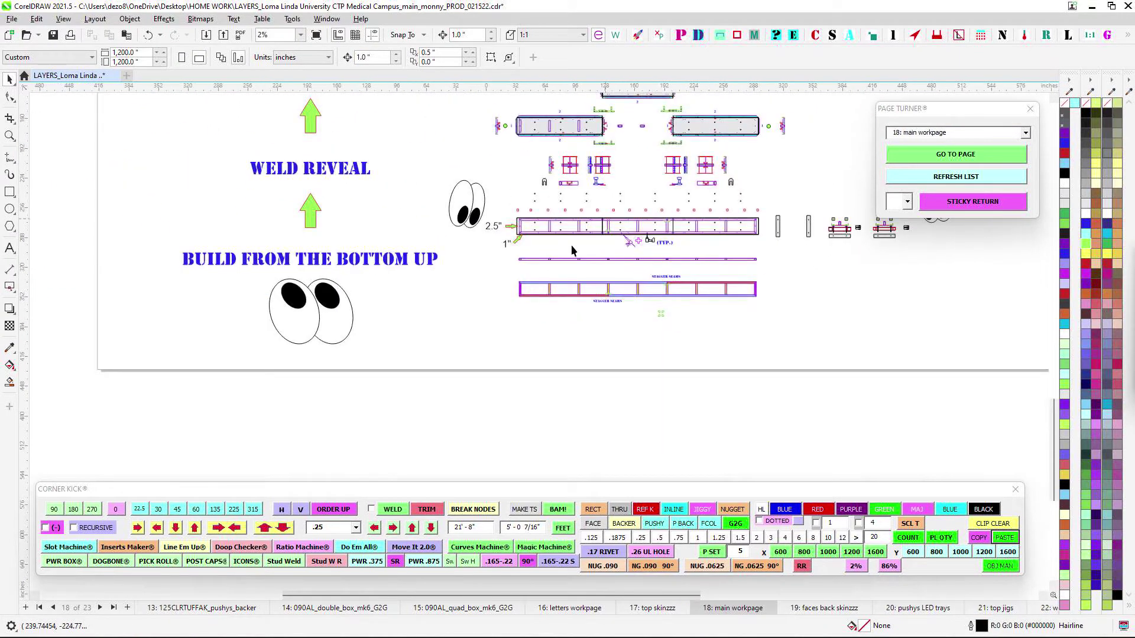
left_click_drag(611, 258, 701, 253)
scroll(480, 315, "up", 1)
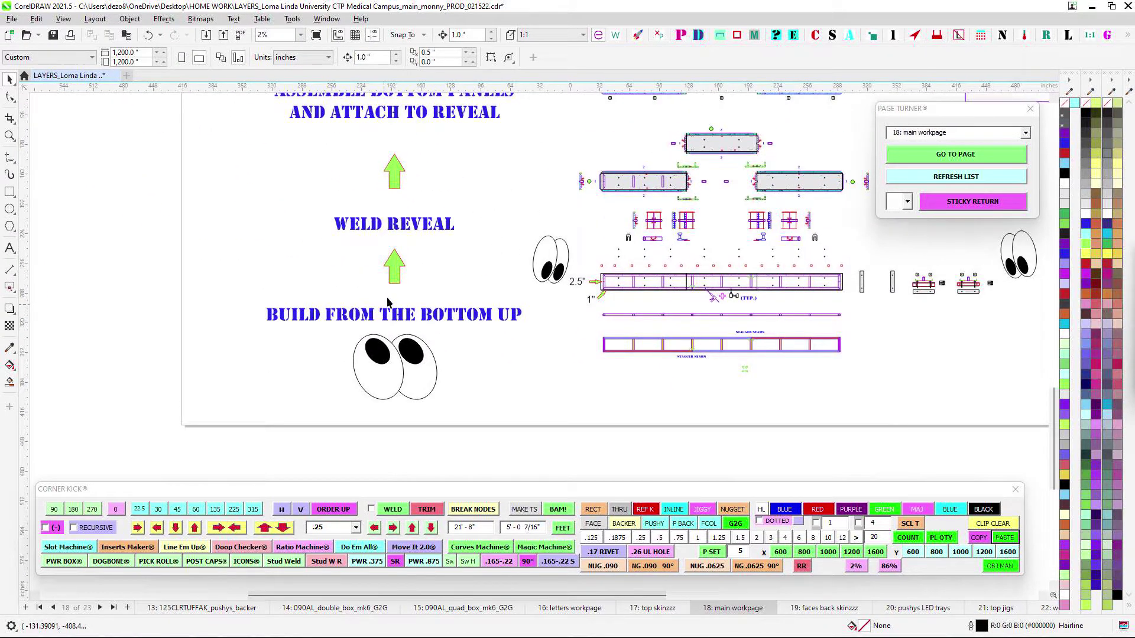
scroll(453, 251, "down", 1)
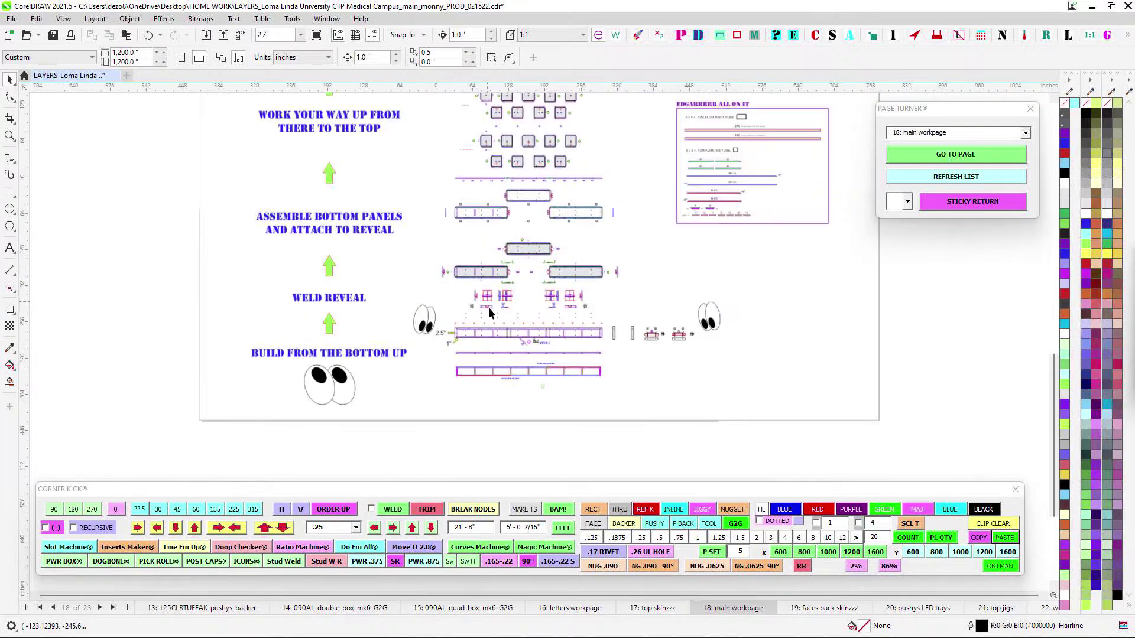
scroll(431, 355, "up", 3)
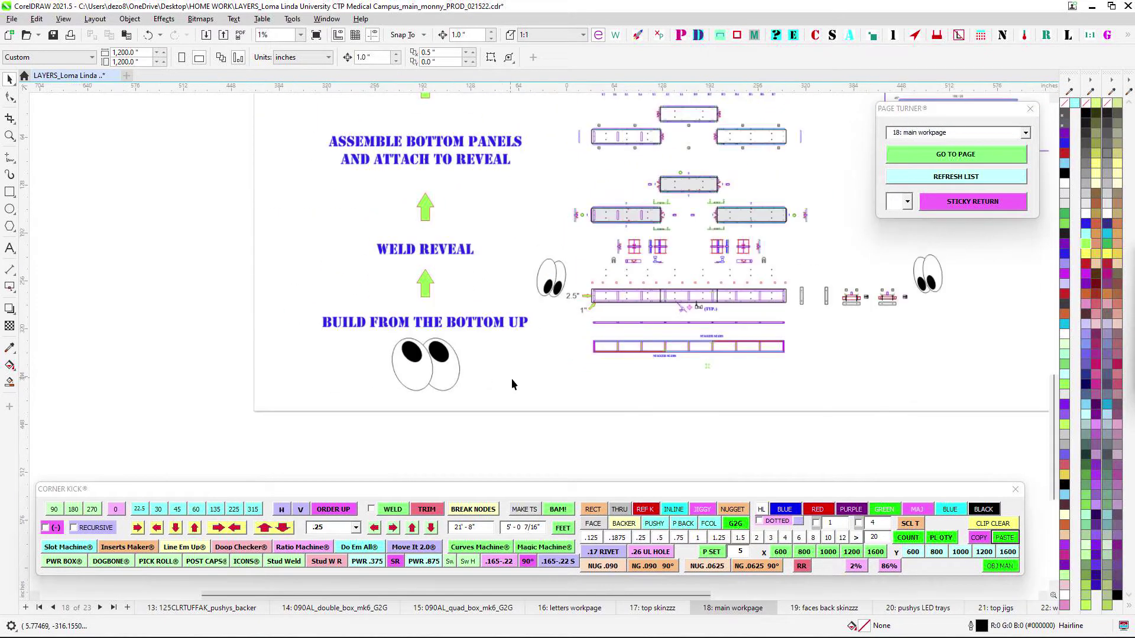
- Select the four light green corner pieces below the reveal frame and inspect their matching outlines at the STAGGER SEAMS joint
scroll(805, 395, "up", 3)
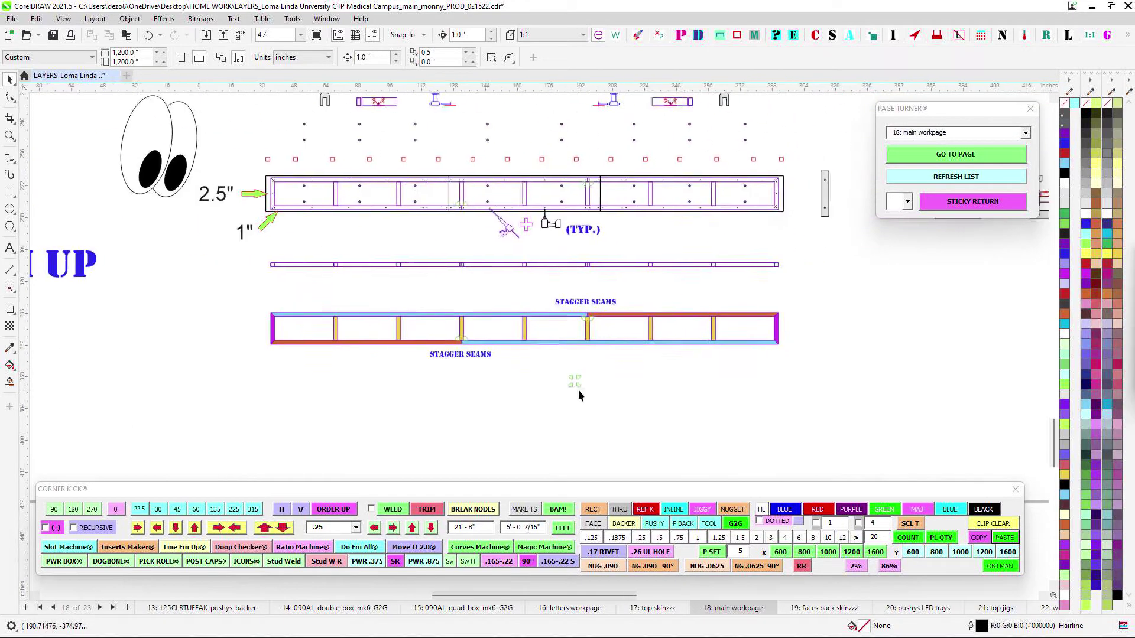
left_click_drag(535, 325, 607, 398)
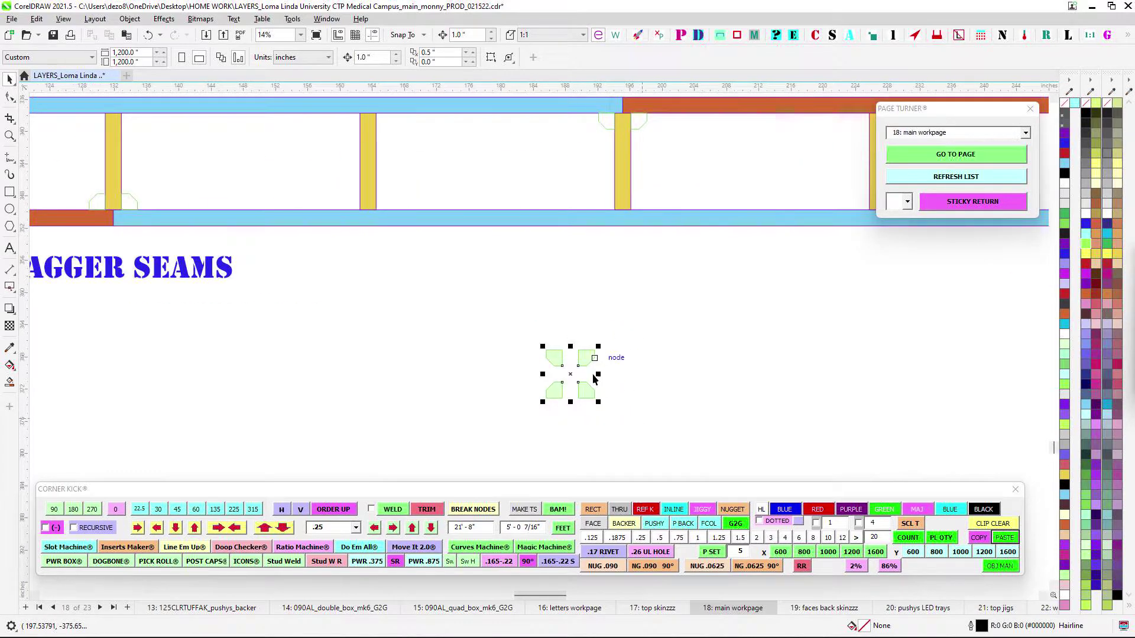
scroll(599, 281, "down", 1)
scroll(626, 207, "up", 2)
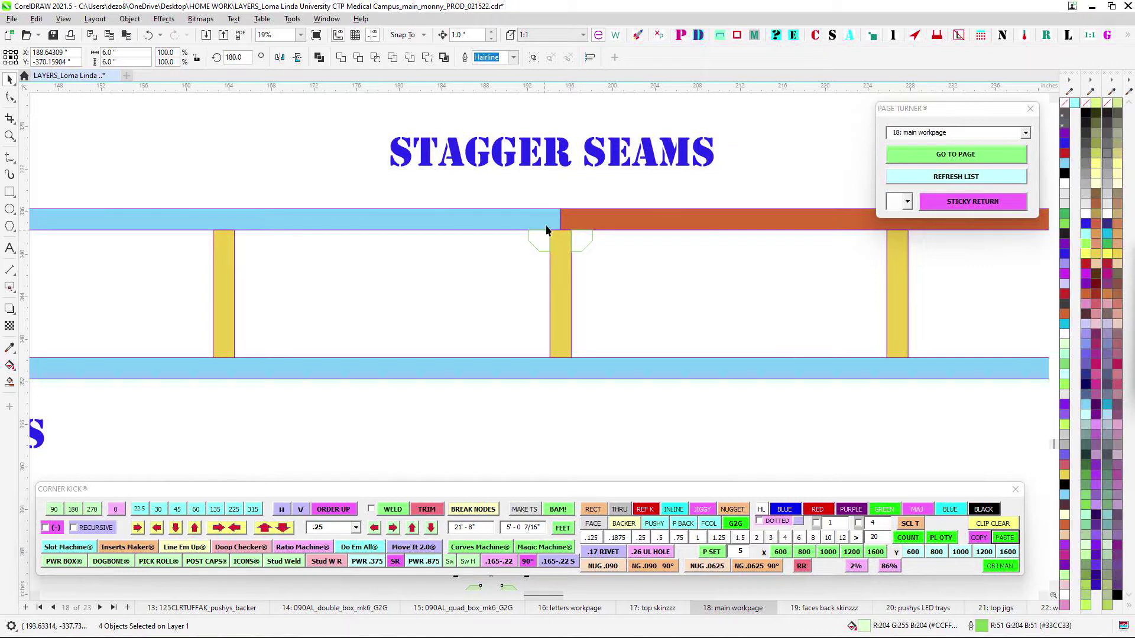
- View the reveal frame's upper STAGGER SEAMS joint, then look over the 2 x 4 and 2 x 2 aluminum tube cut list
scroll(567, 234, "down", 3)
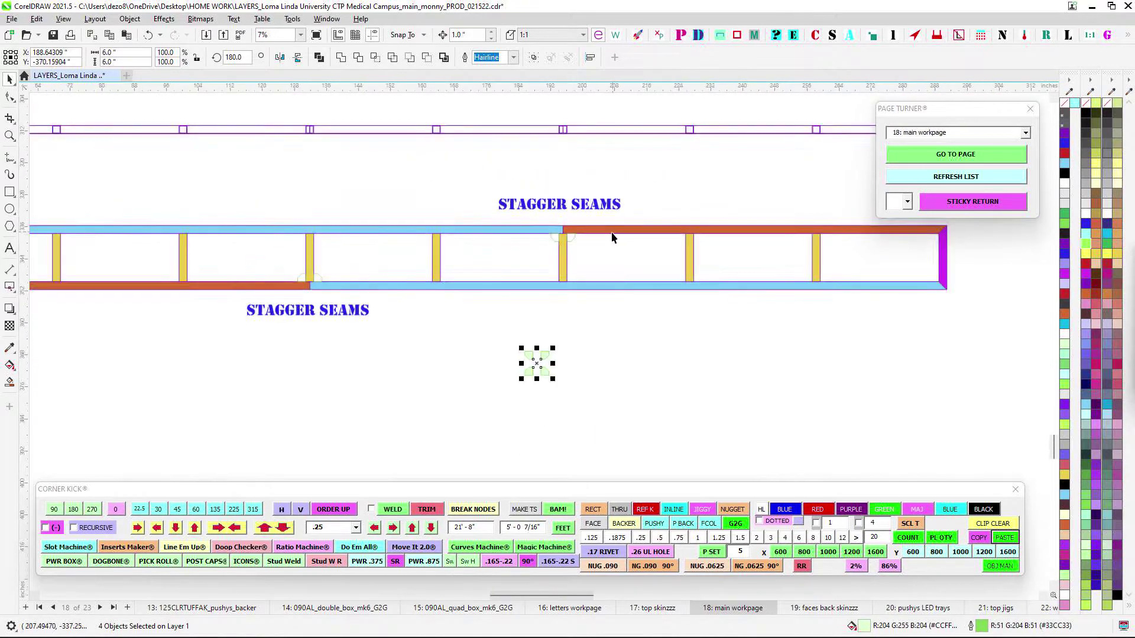
scroll(567, 239, "down", 2)
left_click_drag(627, 238, 317, 351)
left_click_drag(658, 203, 487, 460)
scroll(487, 460, "down", 1)
scroll(546, 228, "up", 1)
scroll(620, 269, "down", 1)
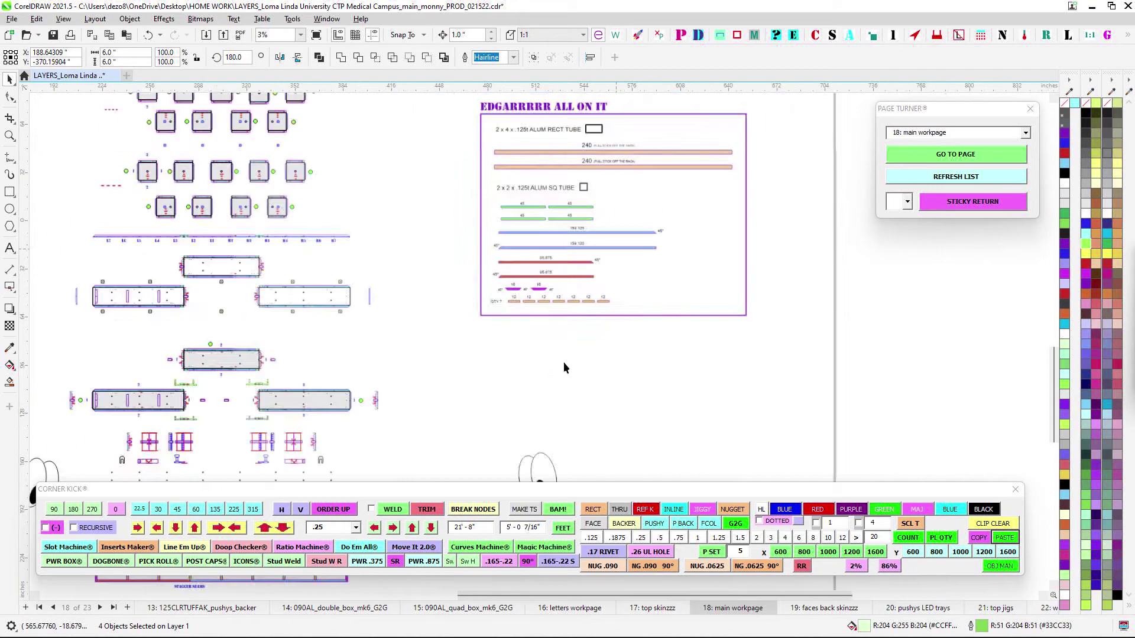
left_click_drag(526, 369, 821, 156)
- Examine the lower STAGGER SEAMS joint of the reveal frame and the green corner-piece outlines beside its yellow upright
scroll(532, 359, "up", 3)
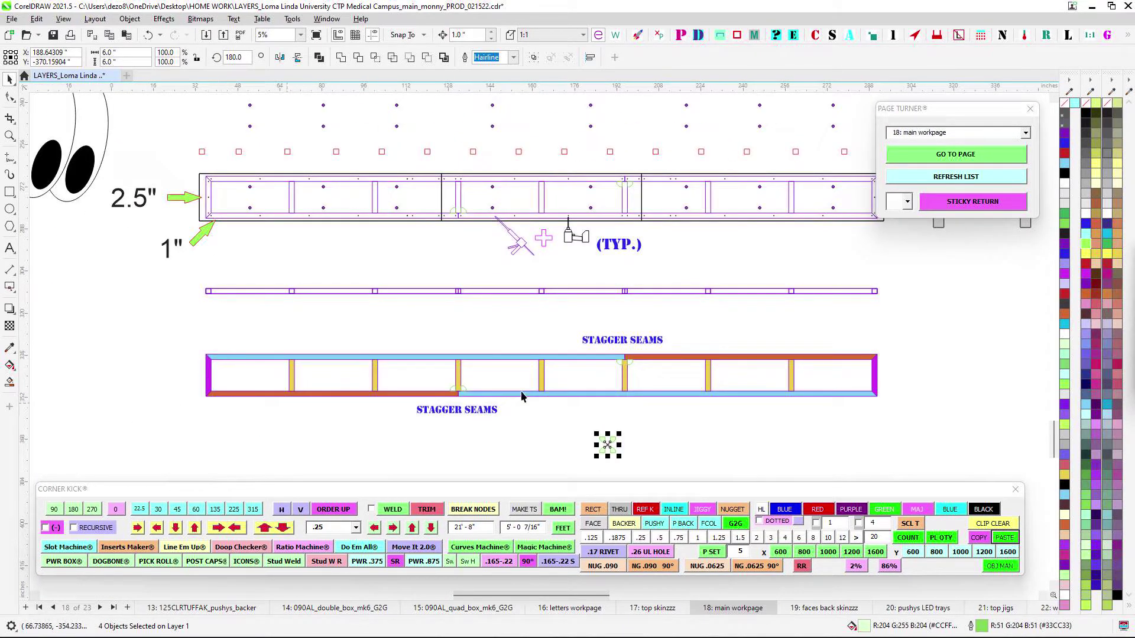
scroll(461, 402, "up", 2)
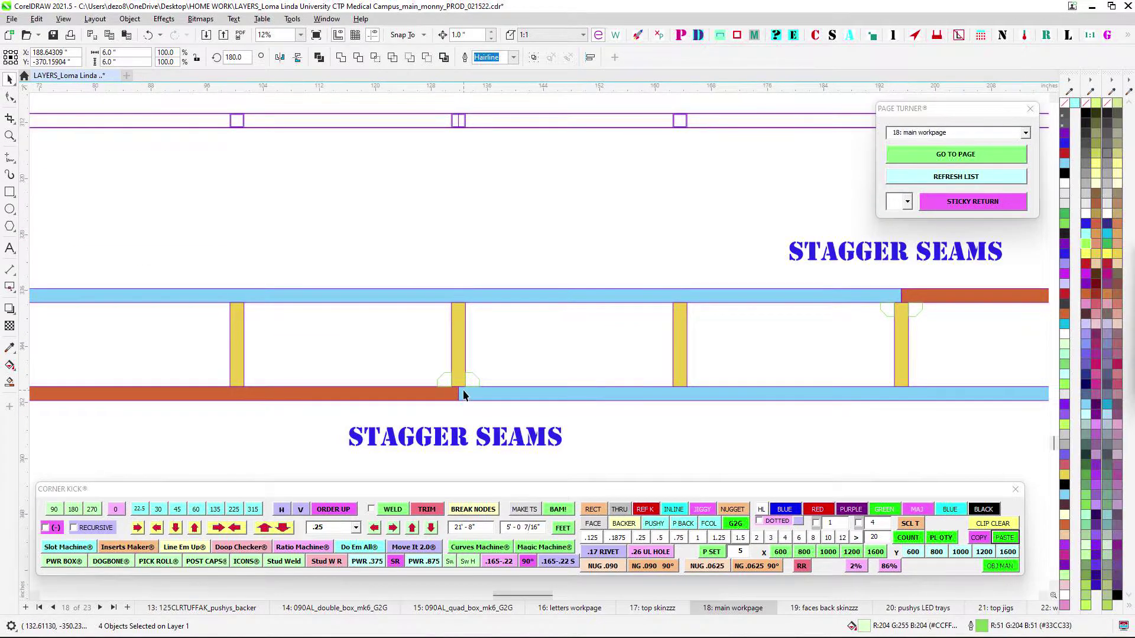
scroll(460, 391, "up", 2)
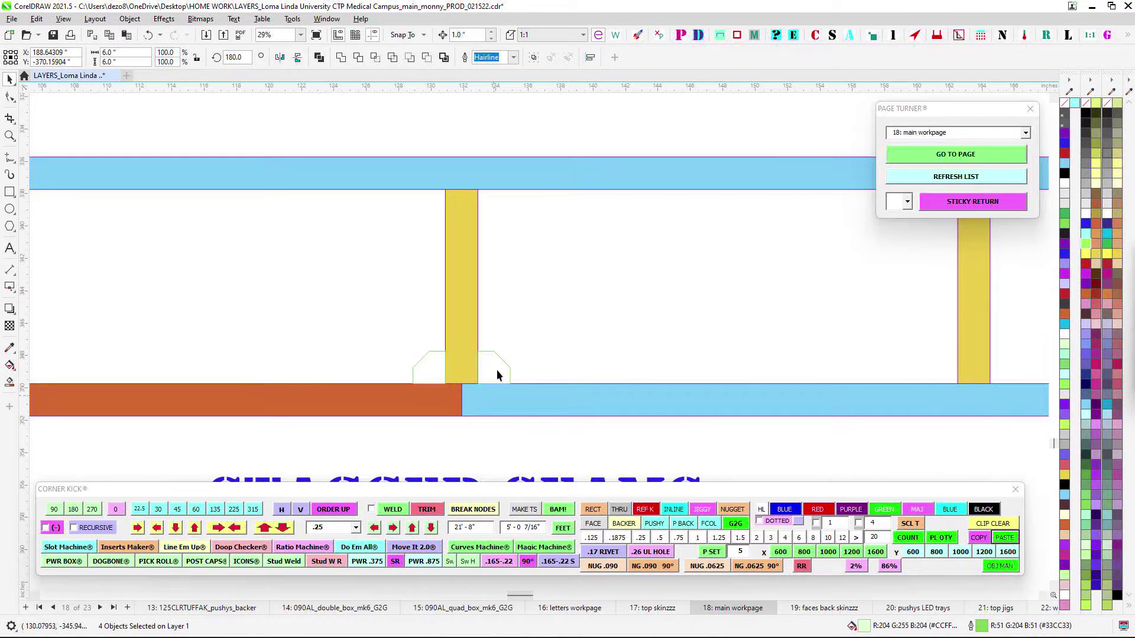
scroll(574, 402, "down", 8)
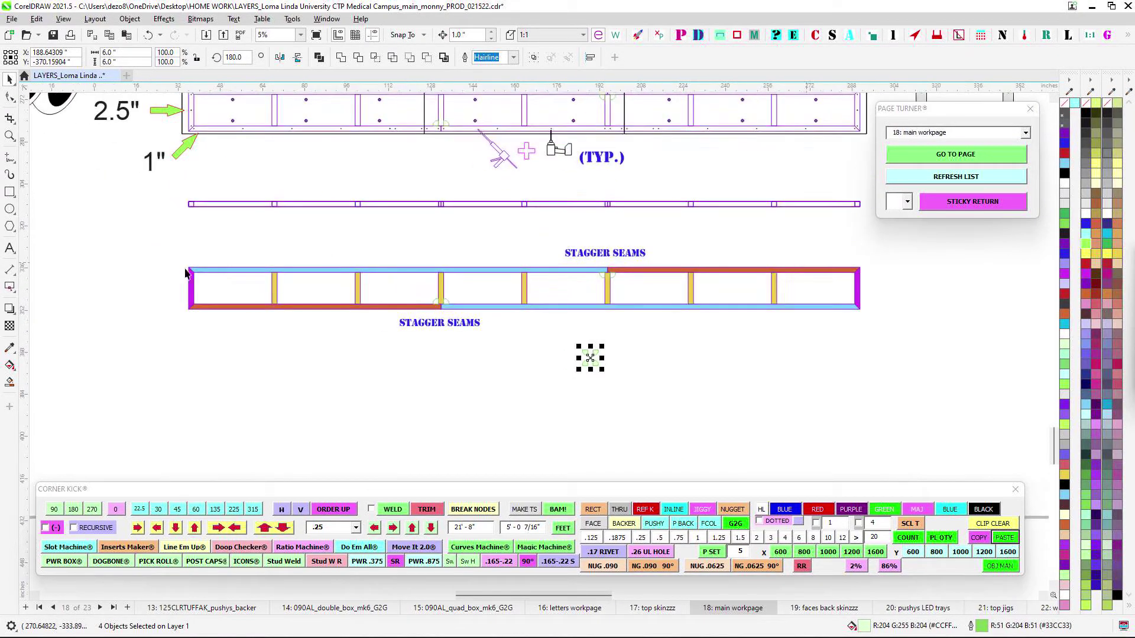
- Inspect the gray panel assemblies marked 1 and 2, focusing on the flanged end and weld symbols of the lower-left panel
scroll(725, 263, "down", 1)
left_click_drag(677, 236, 711, 411)
left_click_drag(584, 256, 517, 348)
scroll(522, 200, "up", 2)
left_click_drag(458, 145, 451, 161)
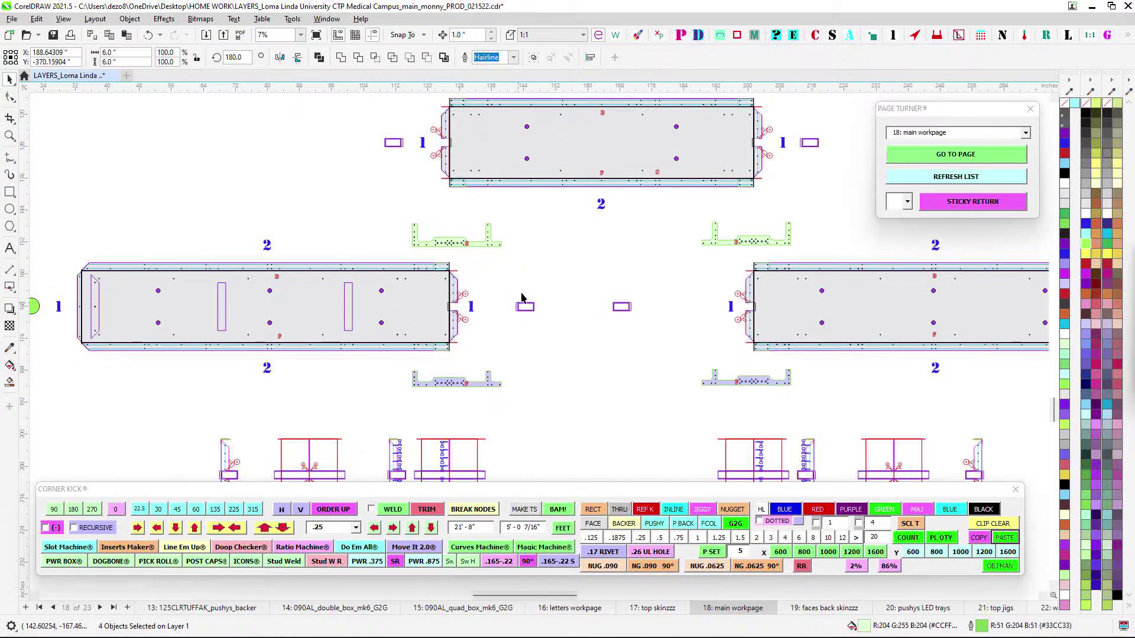
left_click_drag(553, 276, 611, 248)
scroll(514, 263, "up", 1)
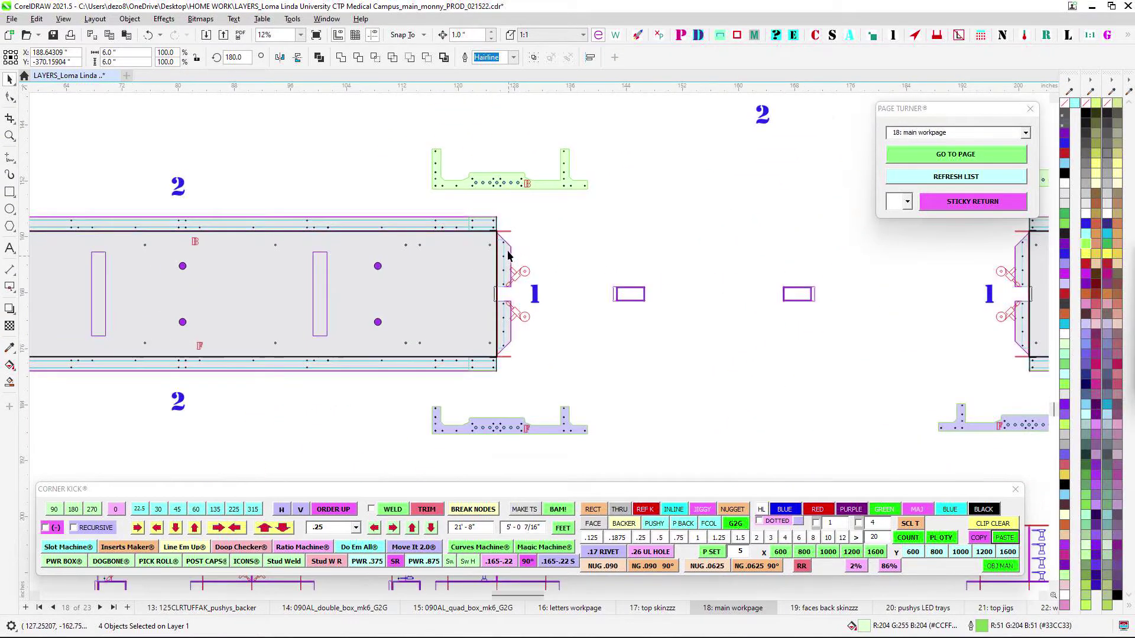
scroll(526, 253, "up", 1)
scroll(585, 296, "down", 3)
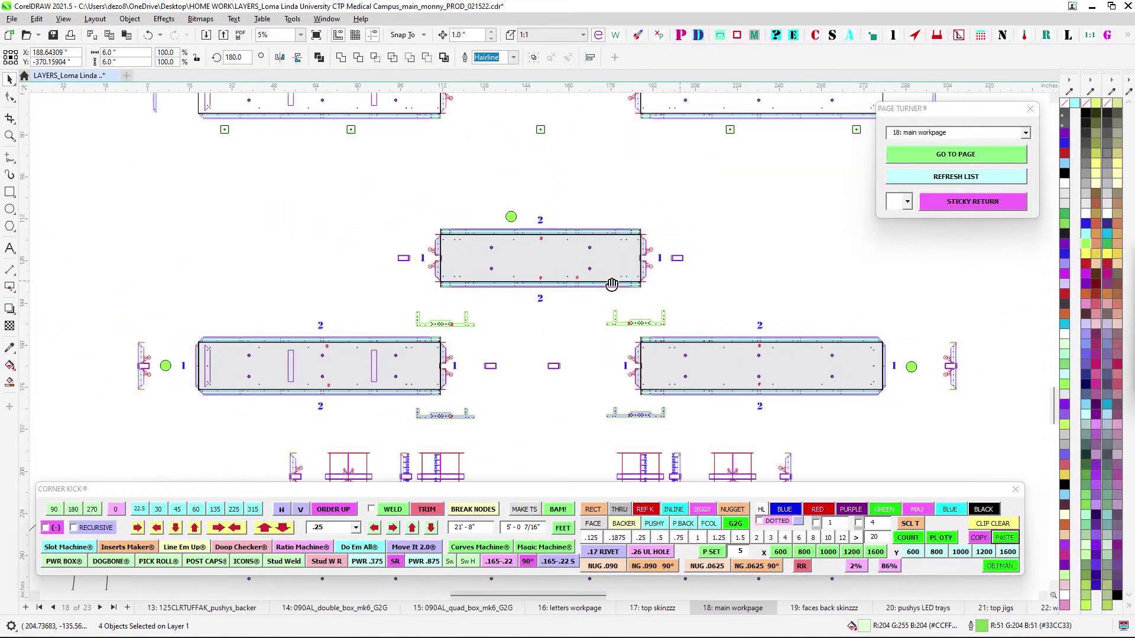
- Review the white panel assemblies above the gray ones, including the rectangular tube at the flanged end and the small square plates
scroll(645, 366, "up", 3)
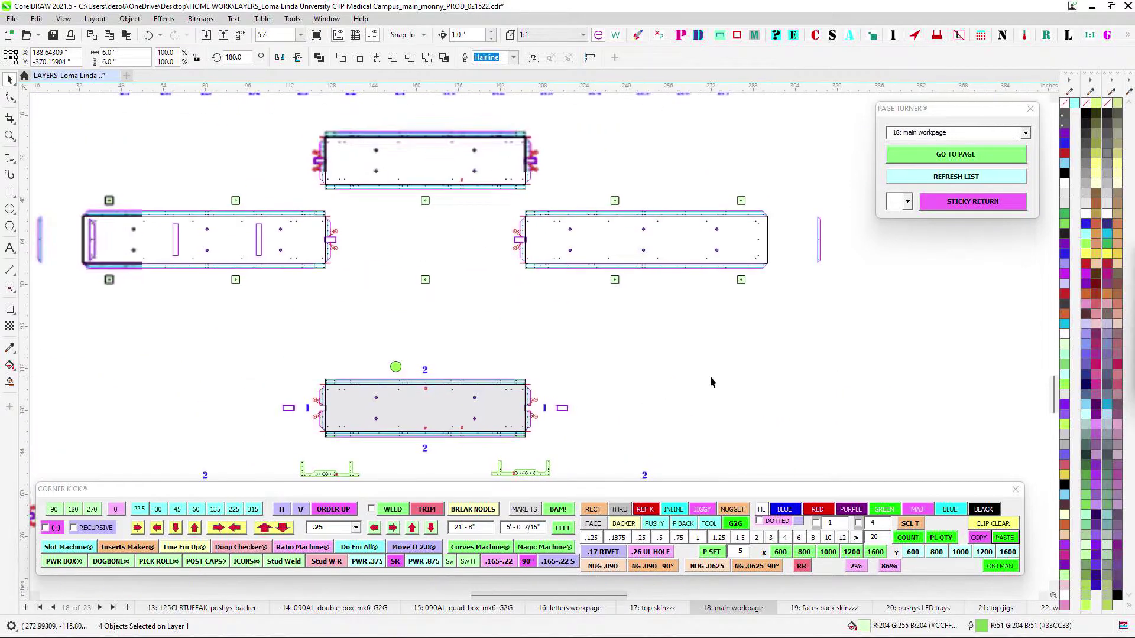
scroll(518, 233, "up", 2)
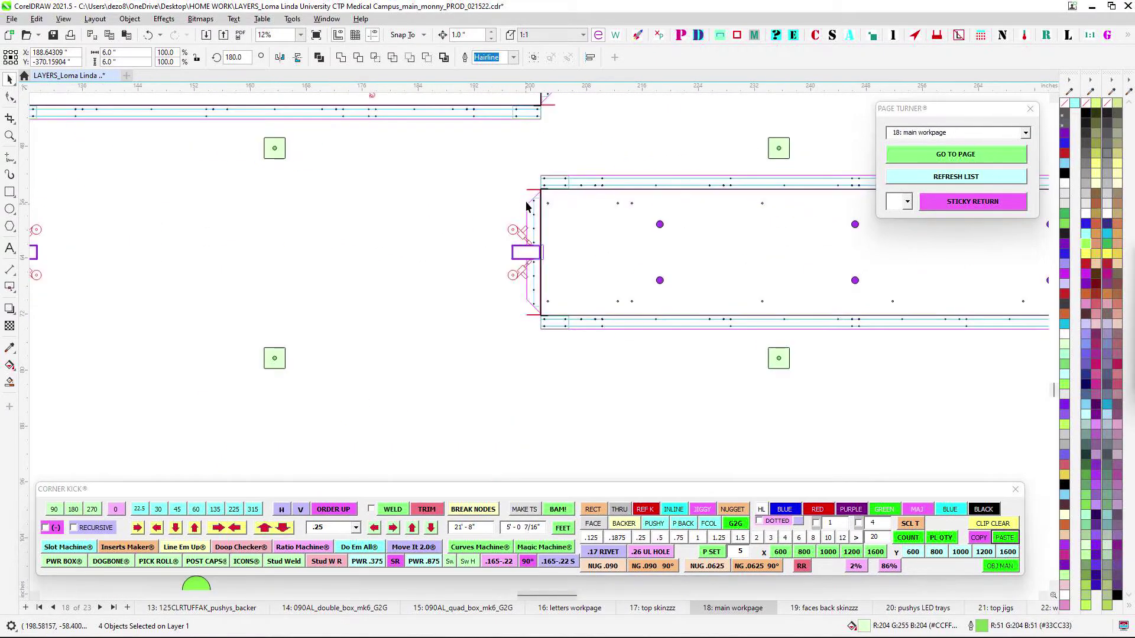
scroll(529, 224, "down", 3)
scroll(540, 214, "down", 1)
left_click_drag(540, 214, 519, 288)
scroll(621, 157, "down", 2)
left_click_drag(621, 158, 529, 257)
scroll(525, 245, "down", 3)
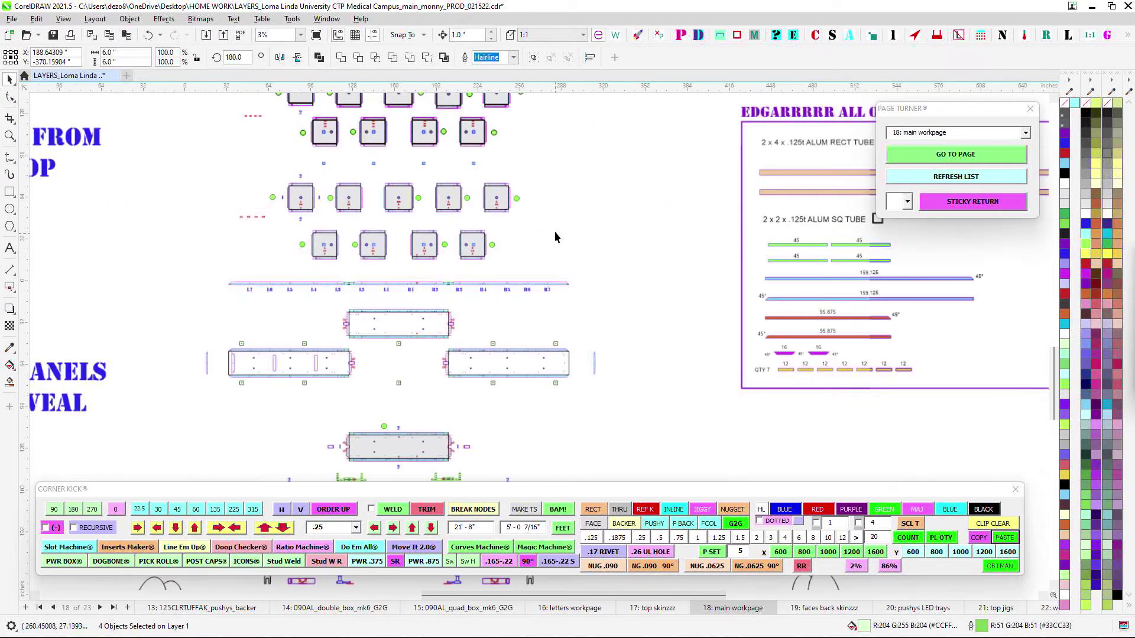
- Examine the joint detail views below the gray panels, comparing the rivet tool positions with the weld positions around the rectangular tube
left_click_drag(539, 450, 604, 274)
scroll(540, 324, "up", 8)
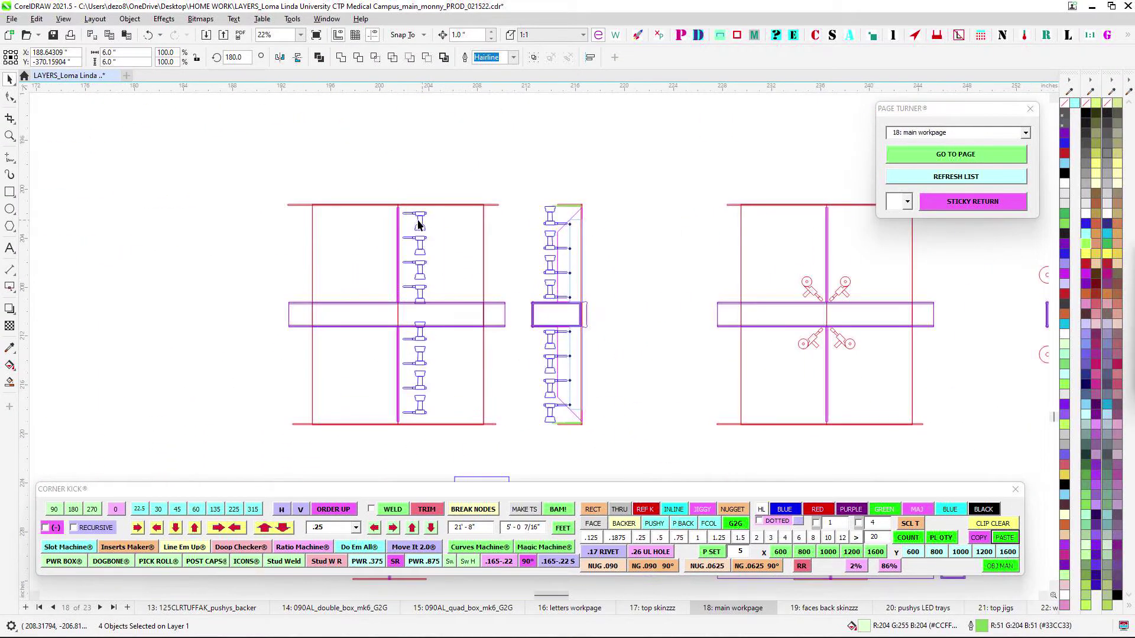
scroll(397, 215, "up", 2)
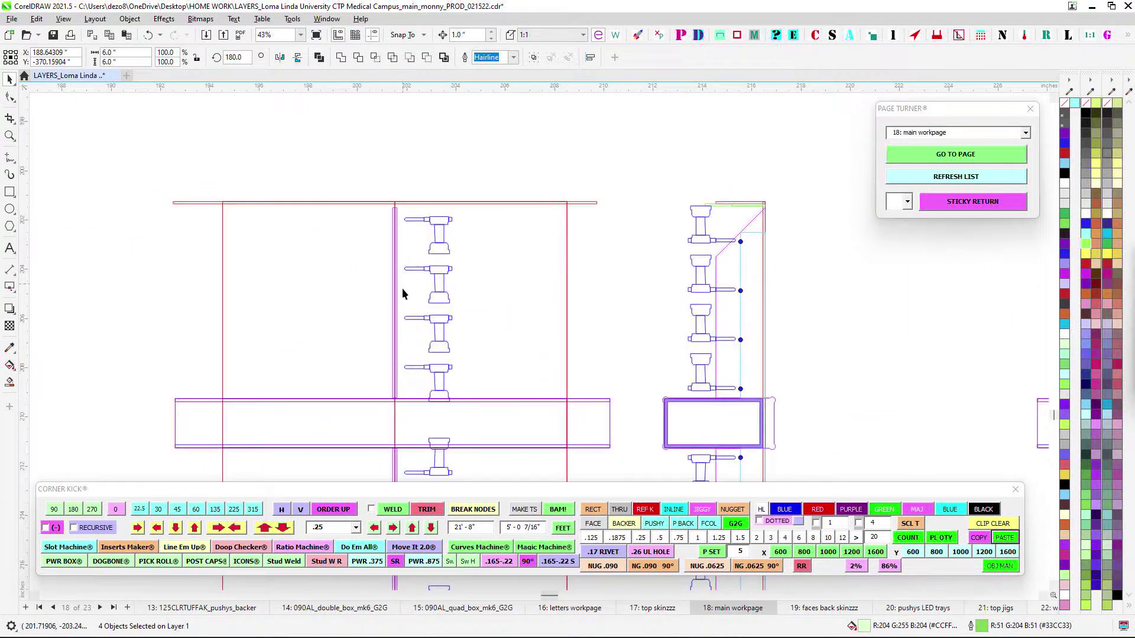
left_click_drag(427, 430, 502, 330)
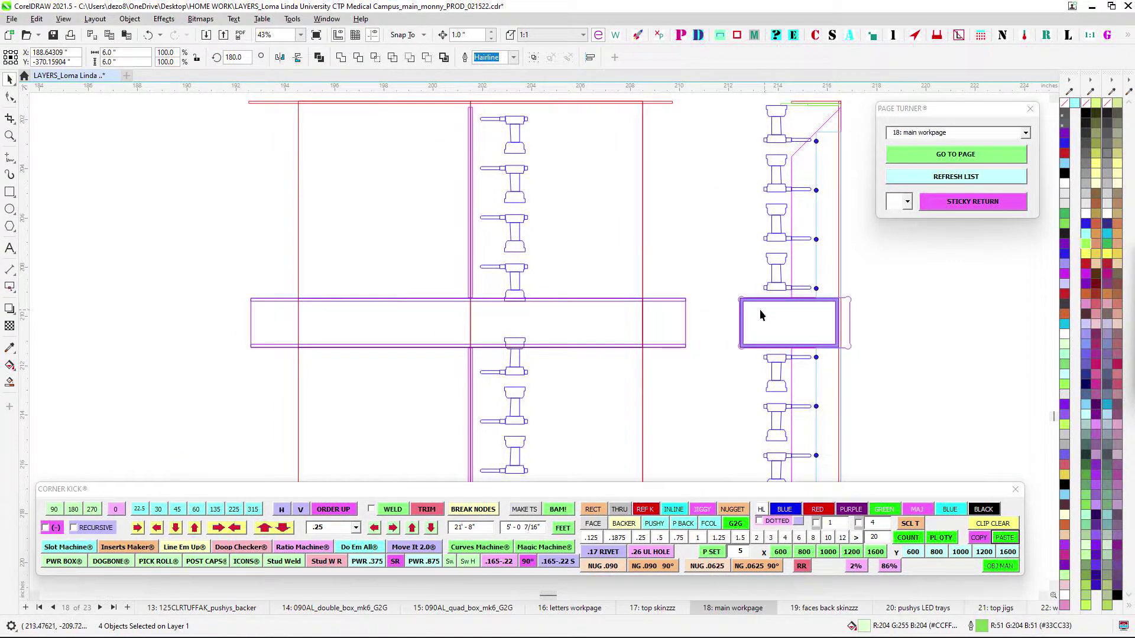
scroll(511, 250, "down", 2)
left_click_drag(987, 261, 709, 262)
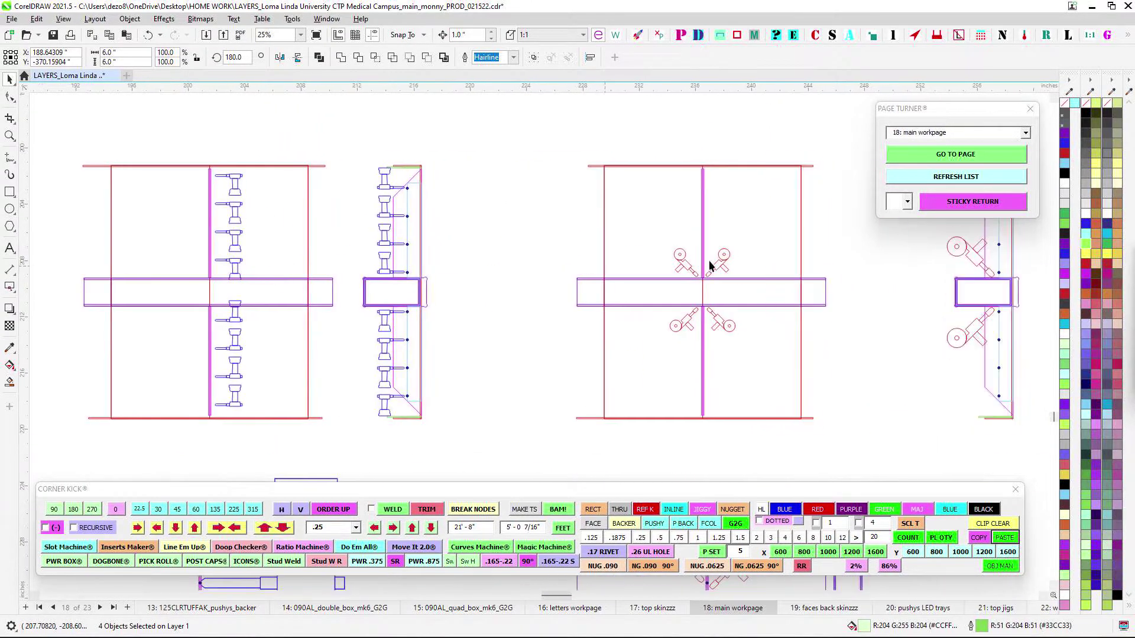
scroll(709, 262, "up", 2)
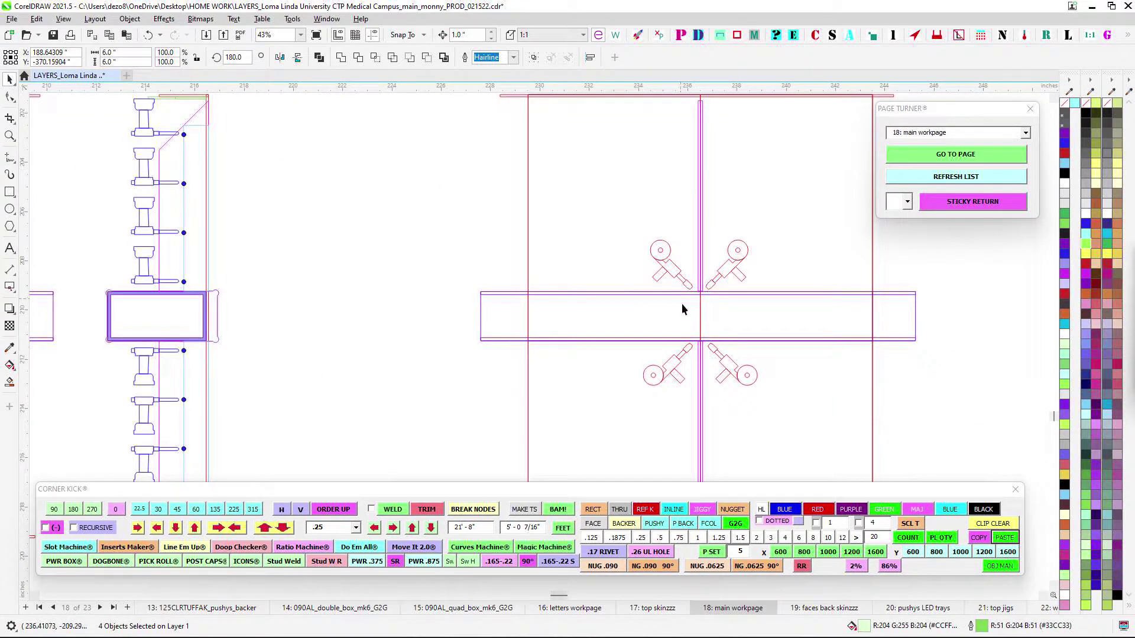
scroll(765, 371, "left", 7)
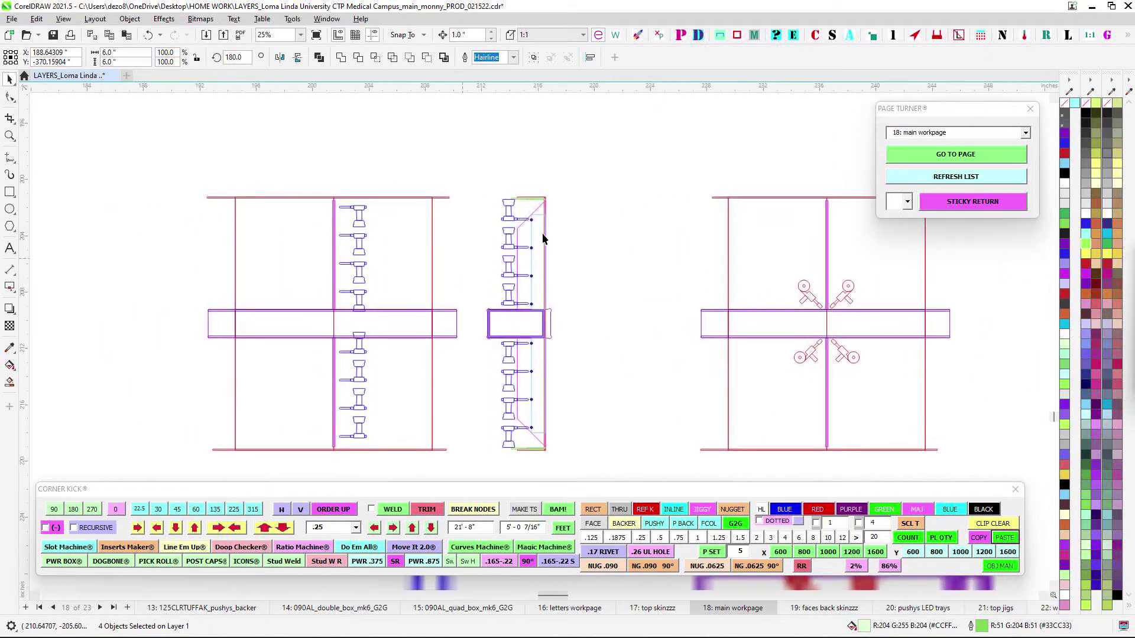
scroll(556, 396, "down", 4)
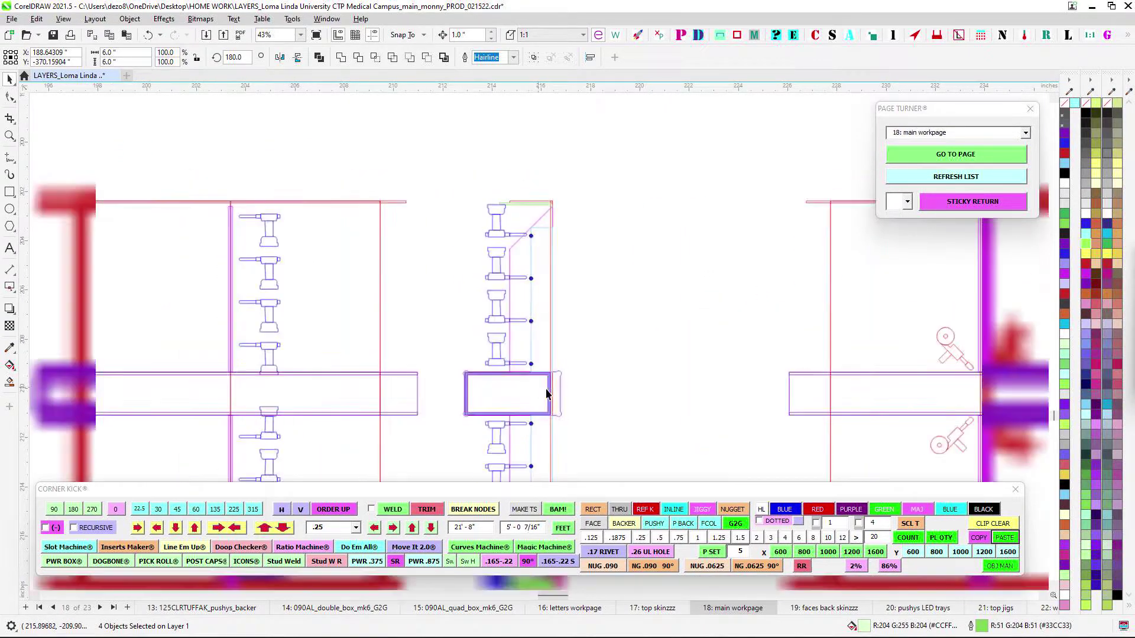
- Inspect the tube notch, rivet holes and weld symbols on the inner end of the lower-left gray panel
left_click_drag(449, 140, 543, 208)
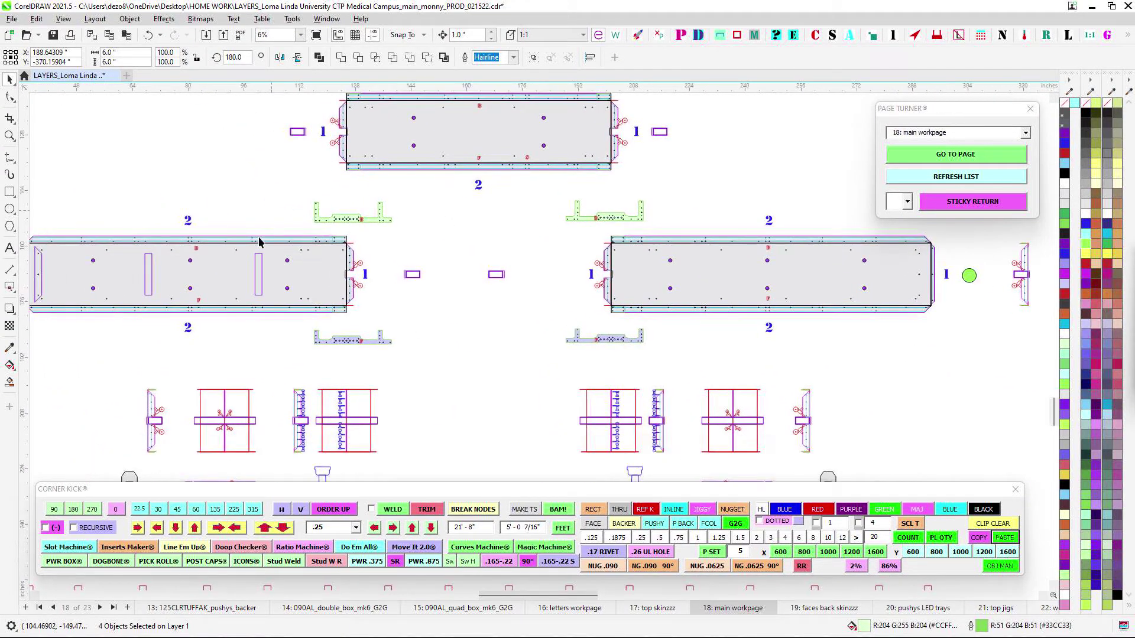
scroll(360, 275, "up", 2)
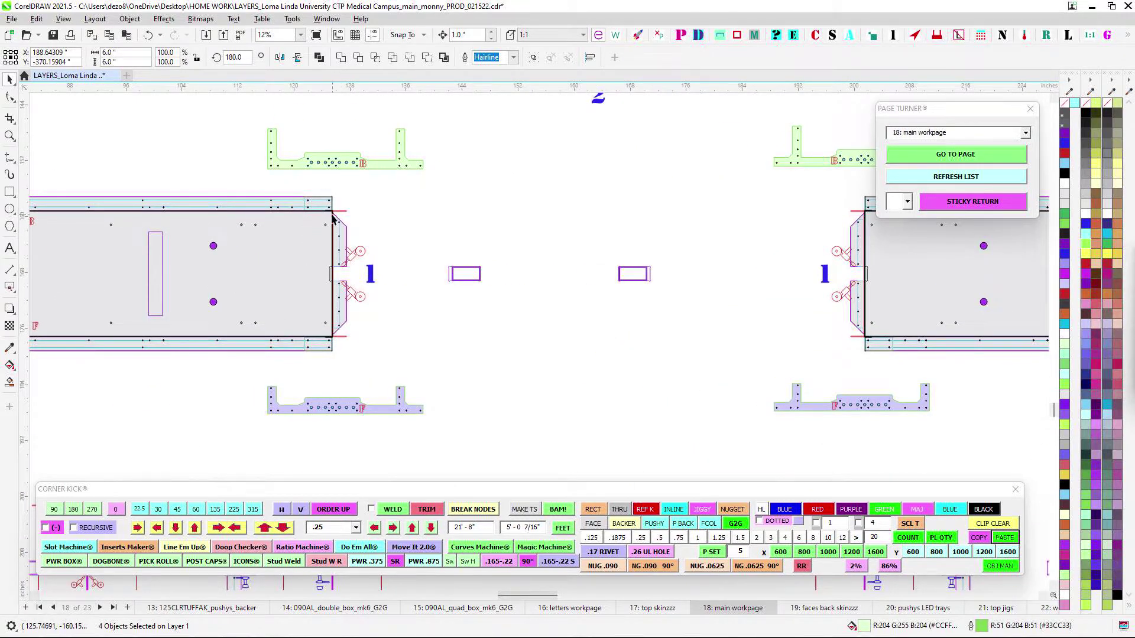
scroll(332, 219, "up", 3)
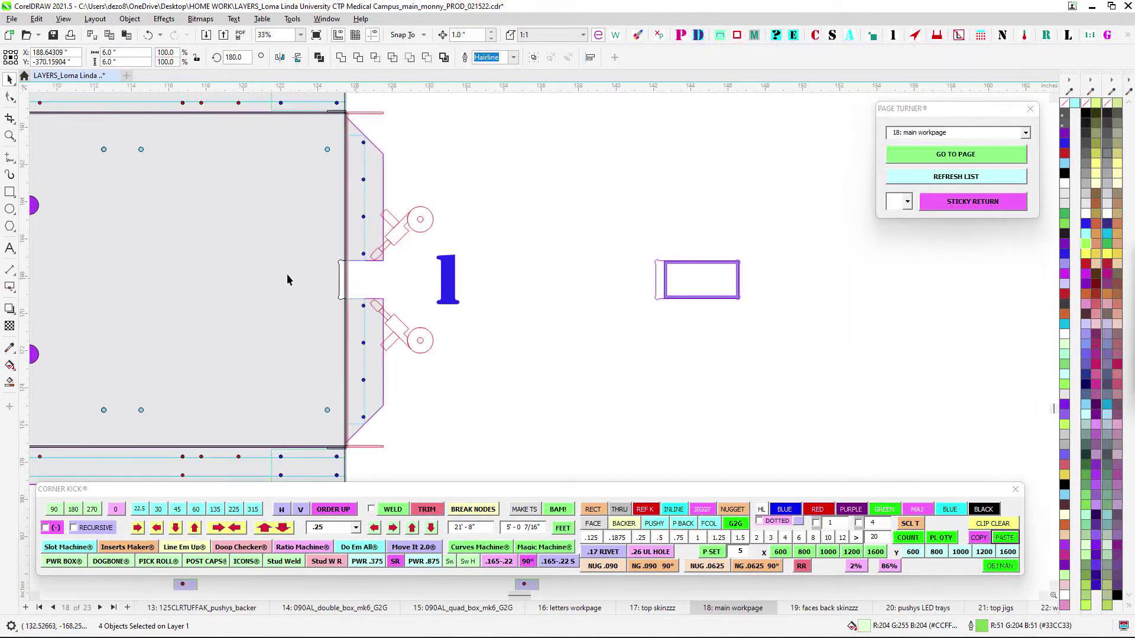
scroll(314, 143, "down", 3)
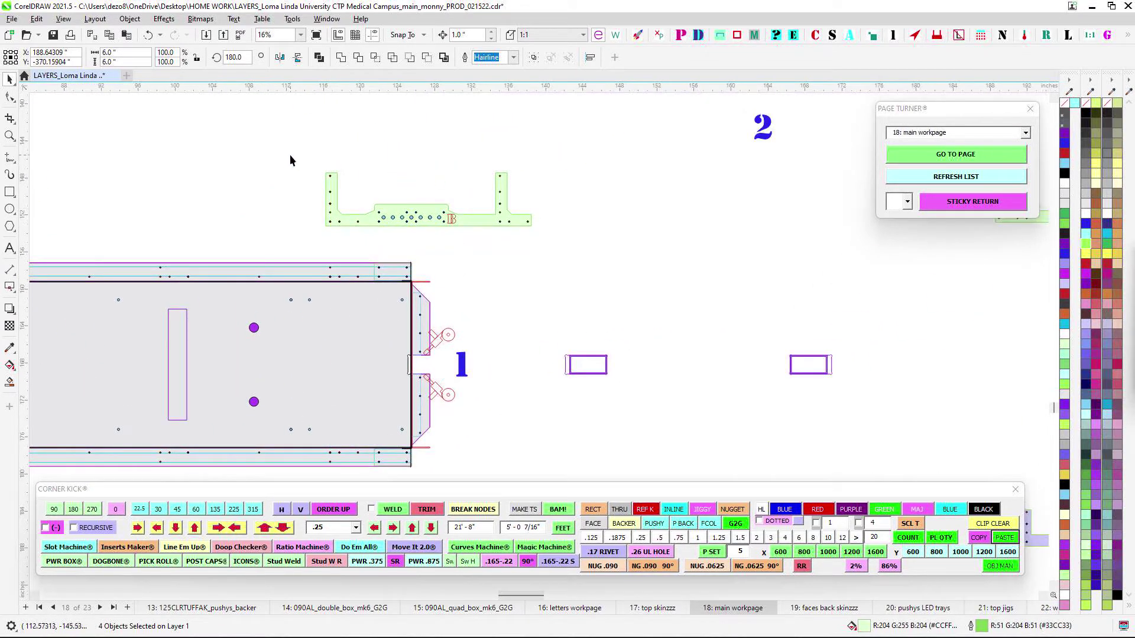
- Select the light green bracket marked B above the lower-left gray panel and inspect its uprights and hole pattern
left_click_drag(290, 160, 596, 232)
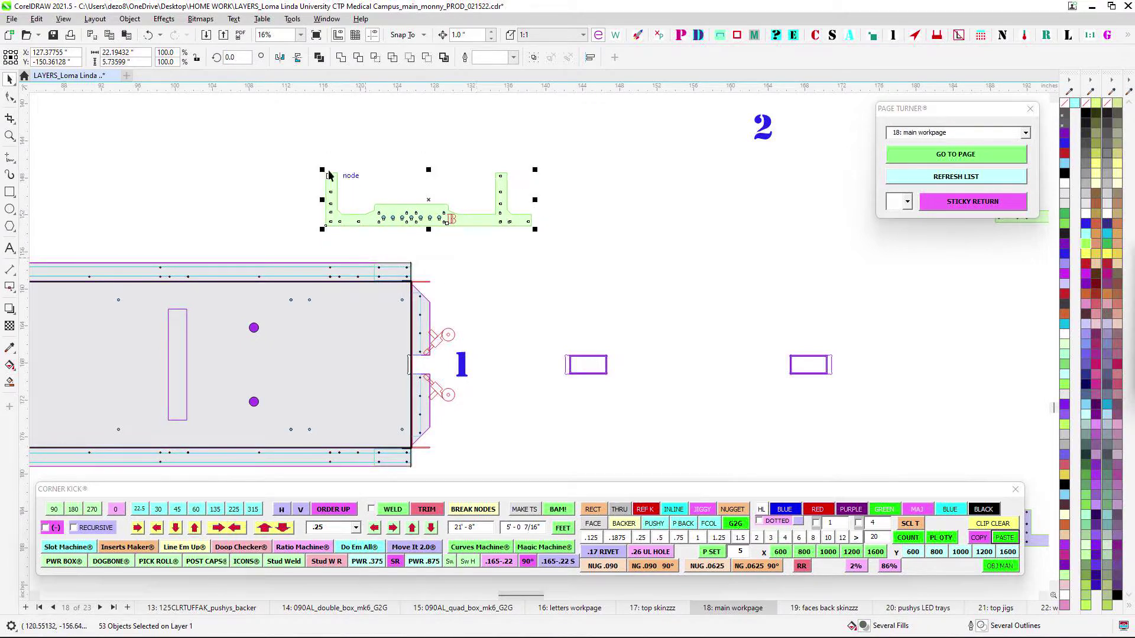
scroll(467, 214, "up", 2)
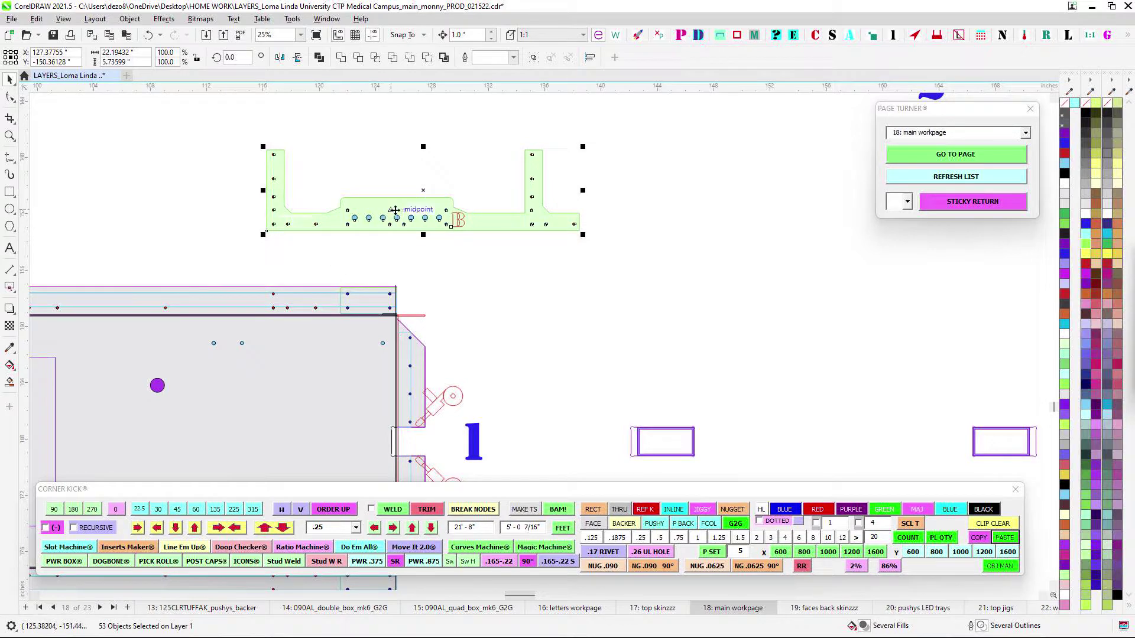
scroll(396, 222, "down", 2)
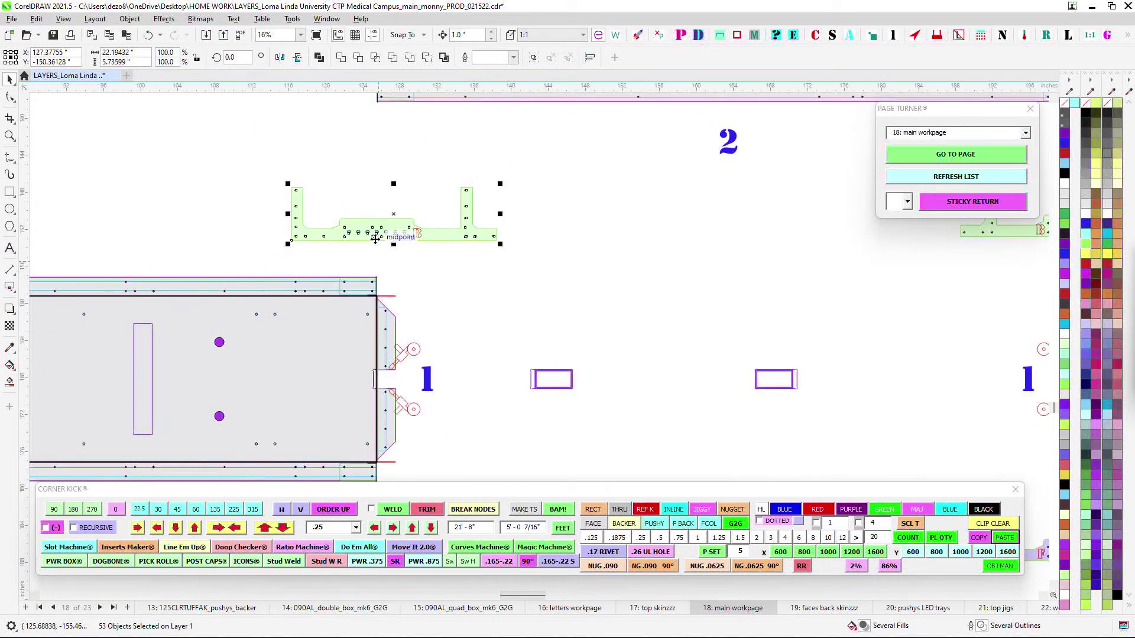
scroll(376, 239, "up", 1)
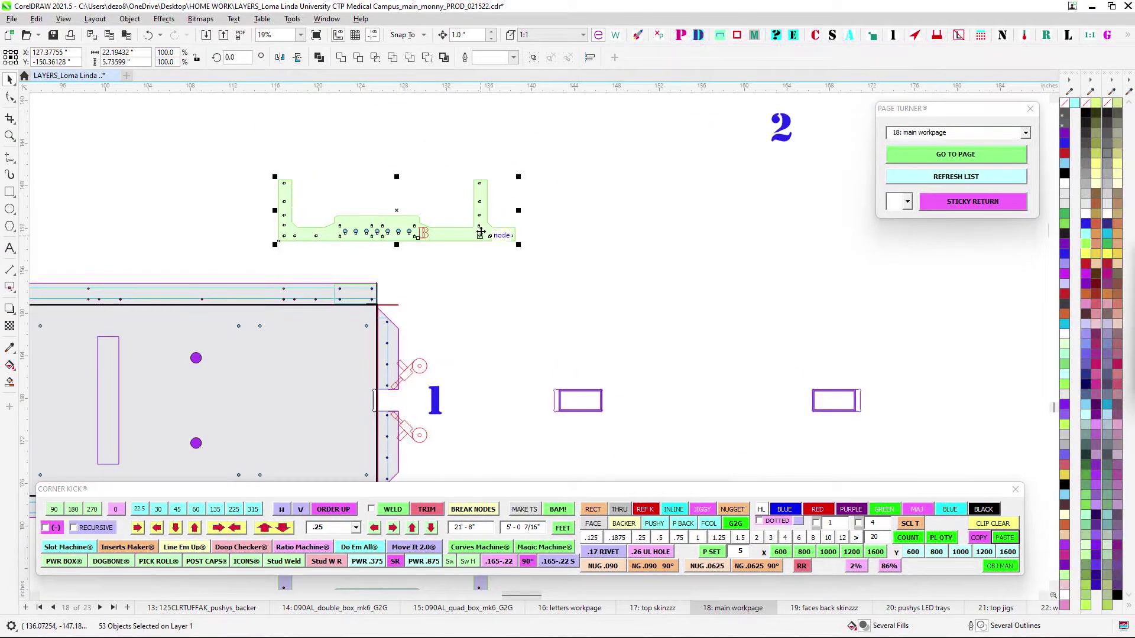
scroll(284, 217, "up", 2)
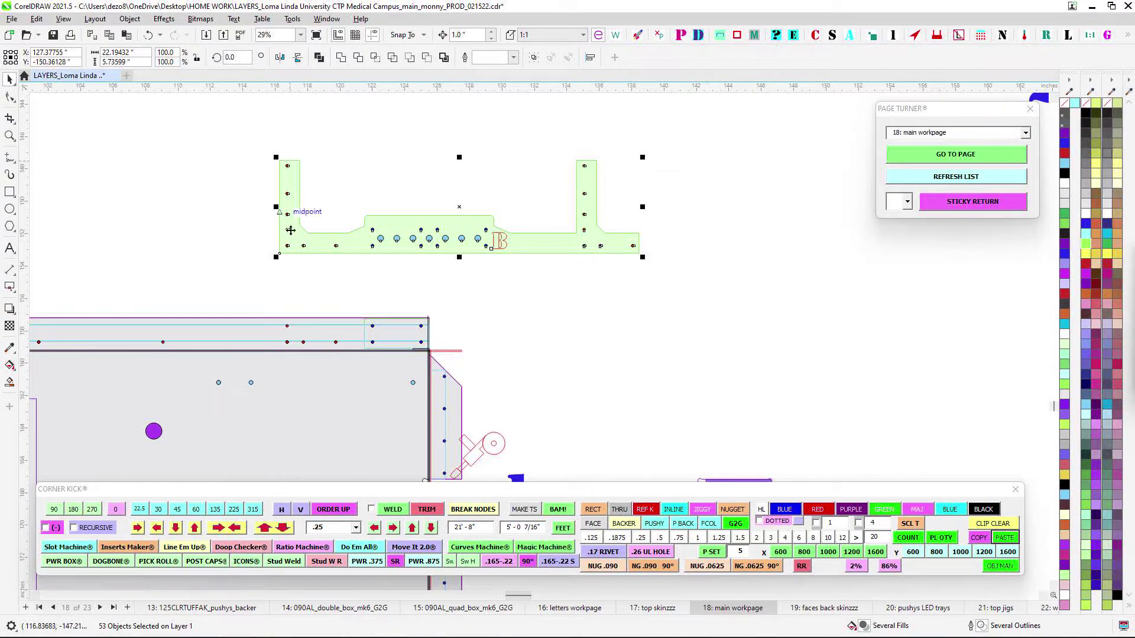
scroll(586, 279, "down", 10)
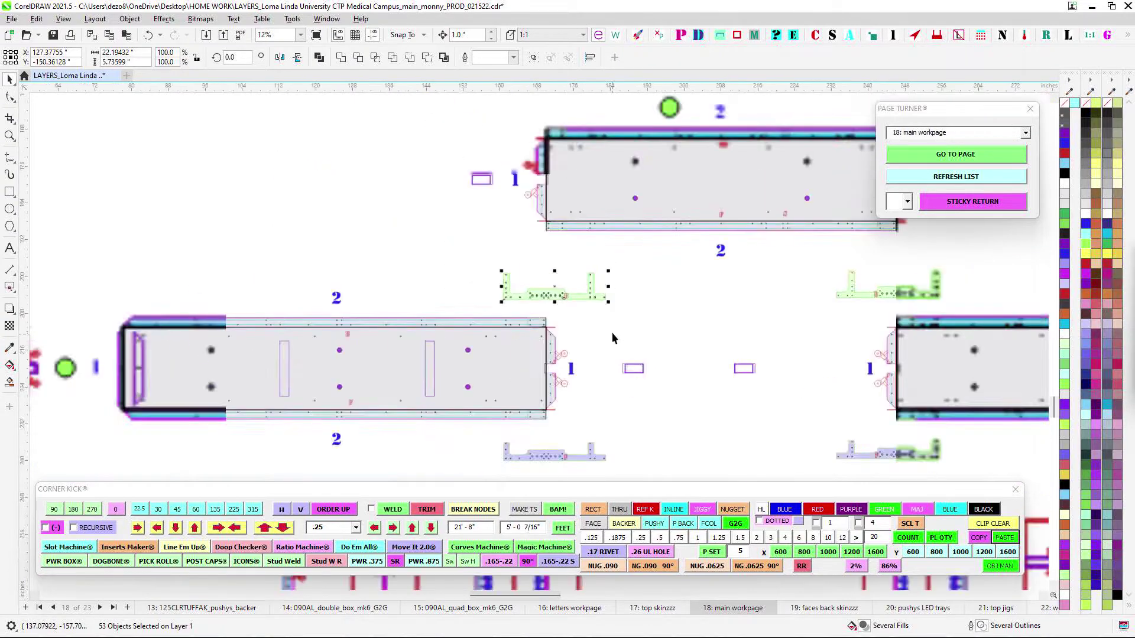
- Examine the overlapping B and F brackets and their holes at the seam between ribs L3 and L2 on the assembled sign
scroll(587, 291, "up", 10)
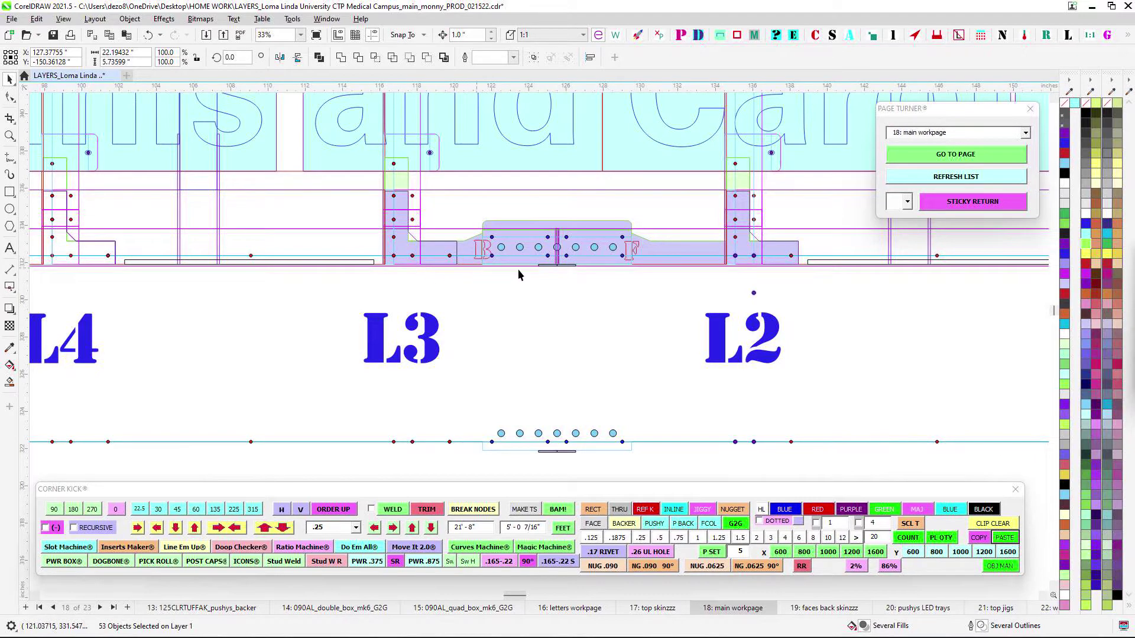
scroll(406, 236, "up", 4)
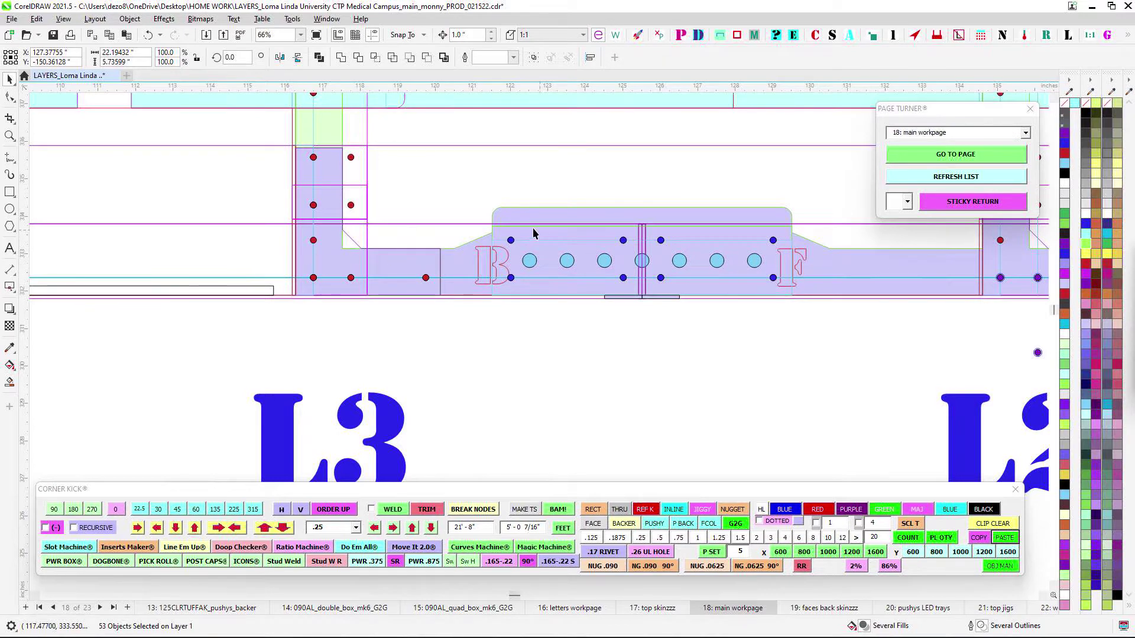
scroll(523, 223, "up", 2)
scroll(887, 262, "down", 1)
left_click_drag(877, 267, 516, 283)
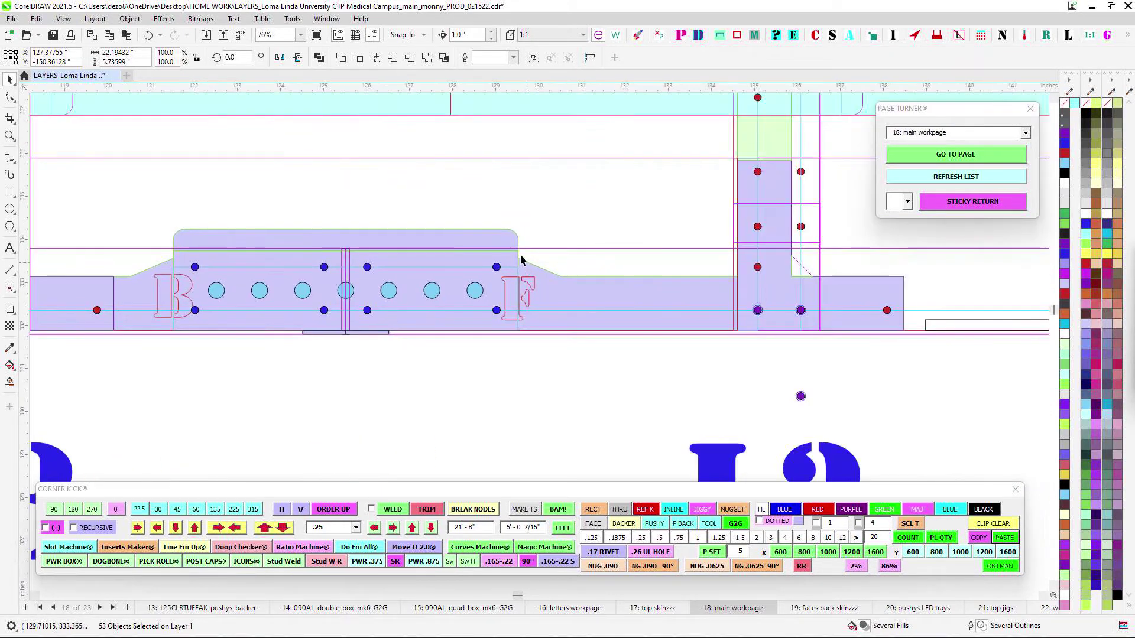
scroll(786, 291, "down", 2)
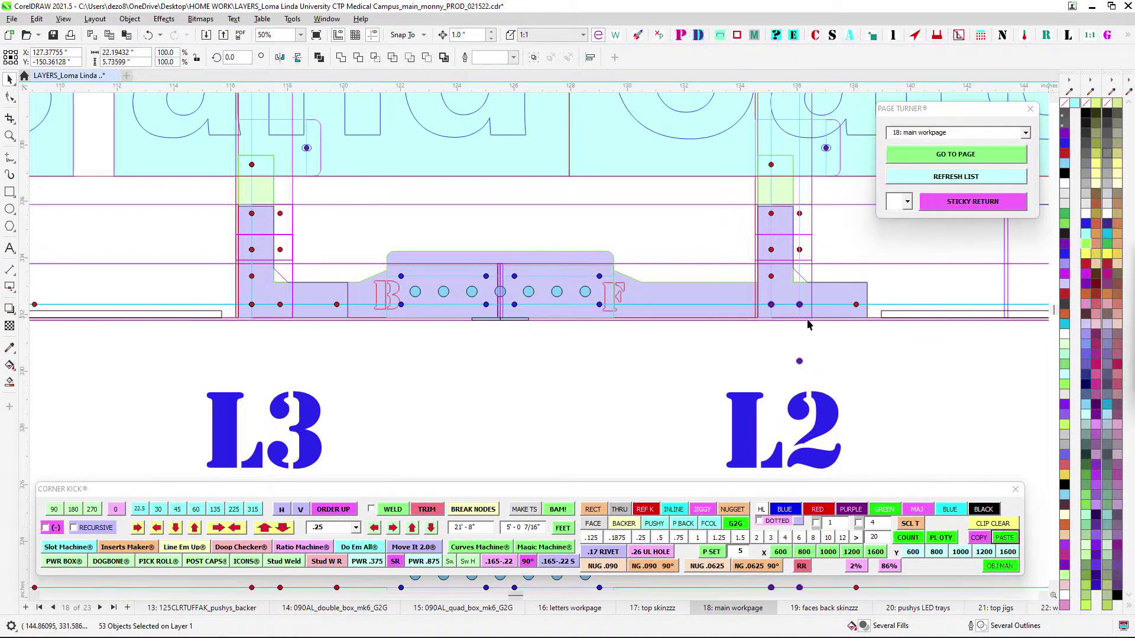
- Examine the matching F and B brackets between ribs R2 and R3, and view them within the whole sign assembly
scroll(529, 278, "down", 2)
scroll(510, 332, "down", 3)
left_click_drag(522, 354, 204, 365)
left_click_drag(518, 365, 158, 367)
scroll(467, 353, "up", 2)
scroll(379, 348, "up", 3)
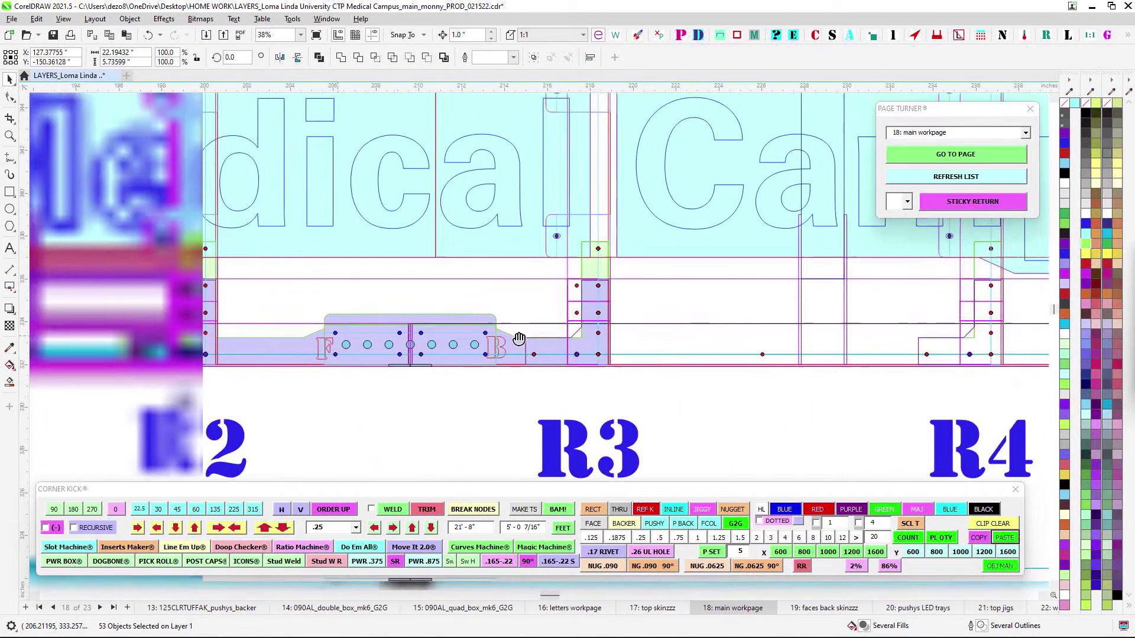
scroll(303, 362, "down", 8)
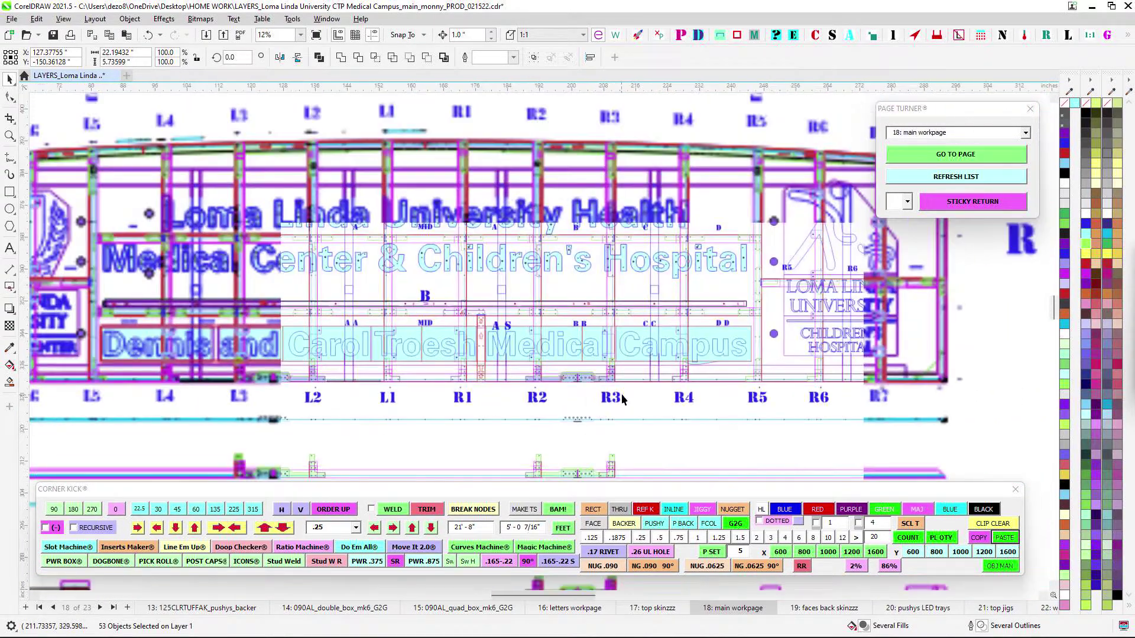
- Return from the sign assembly to the separate gray panels and review the green brackets and notched inner ends of the lower panels
scroll(582, 275, "down", 2)
left_click_drag(552, 390, 527, 248)
left_click_drag(588, 378, 581, 303)
scroll(522, 386, "up", 3)
left_click_drag(514, 396, 535, 295)
left_click(488, 318)
scroll(462, 325, "up", 5)
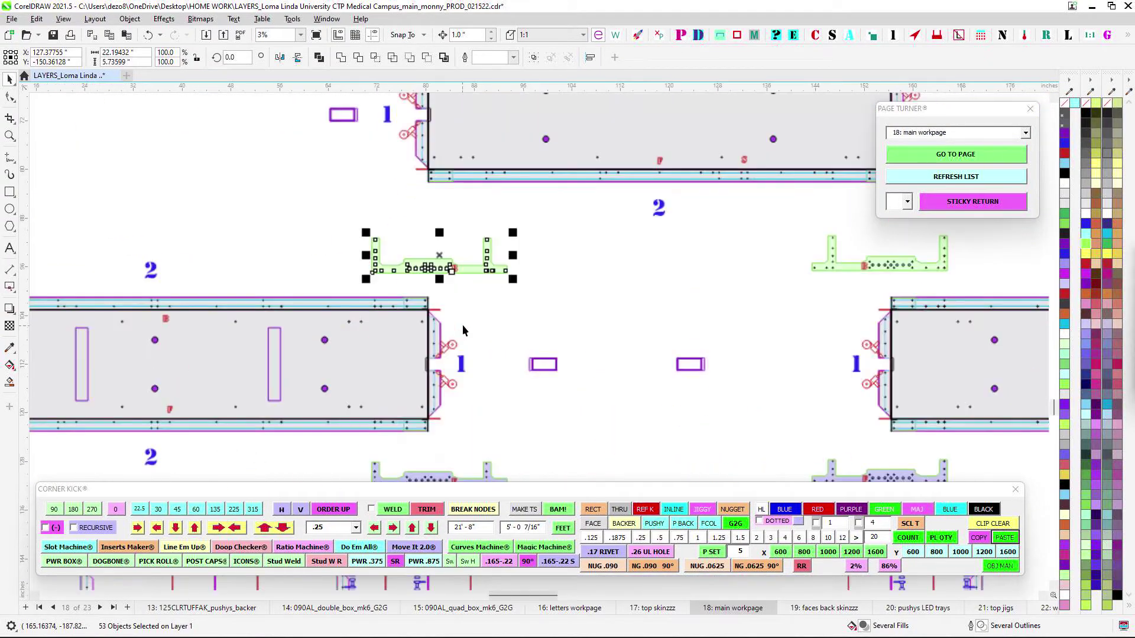
scroll(542, 369, "down", 2)
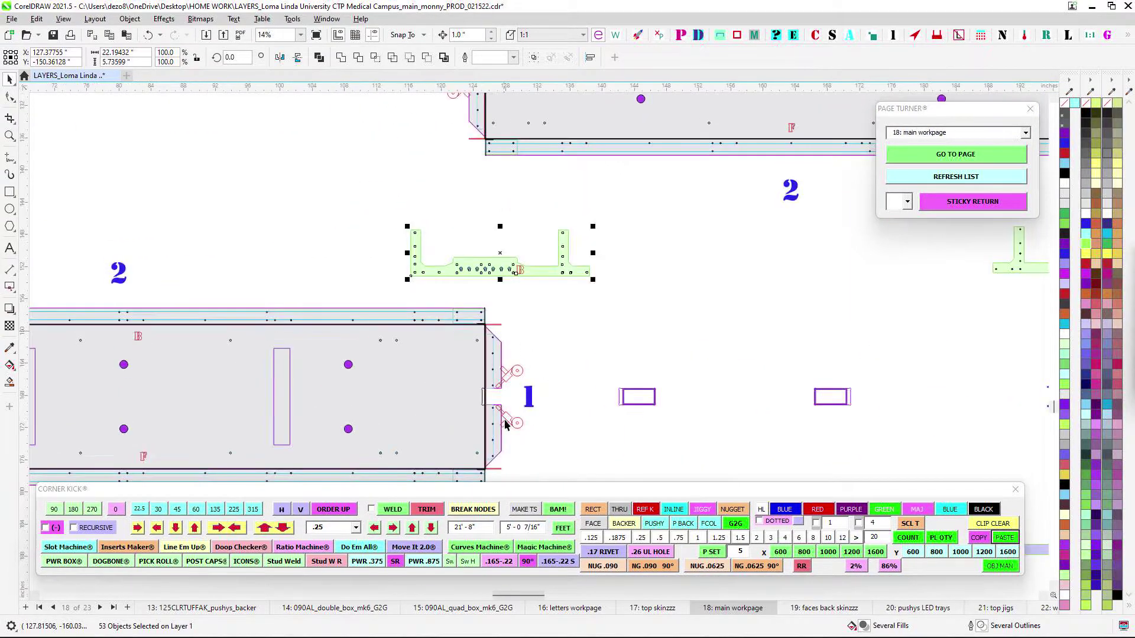
scroll(503, 408, "down", 1)
left_click_drag(609, 407, 570, 312)
scroll(570, 312, "down", 1)
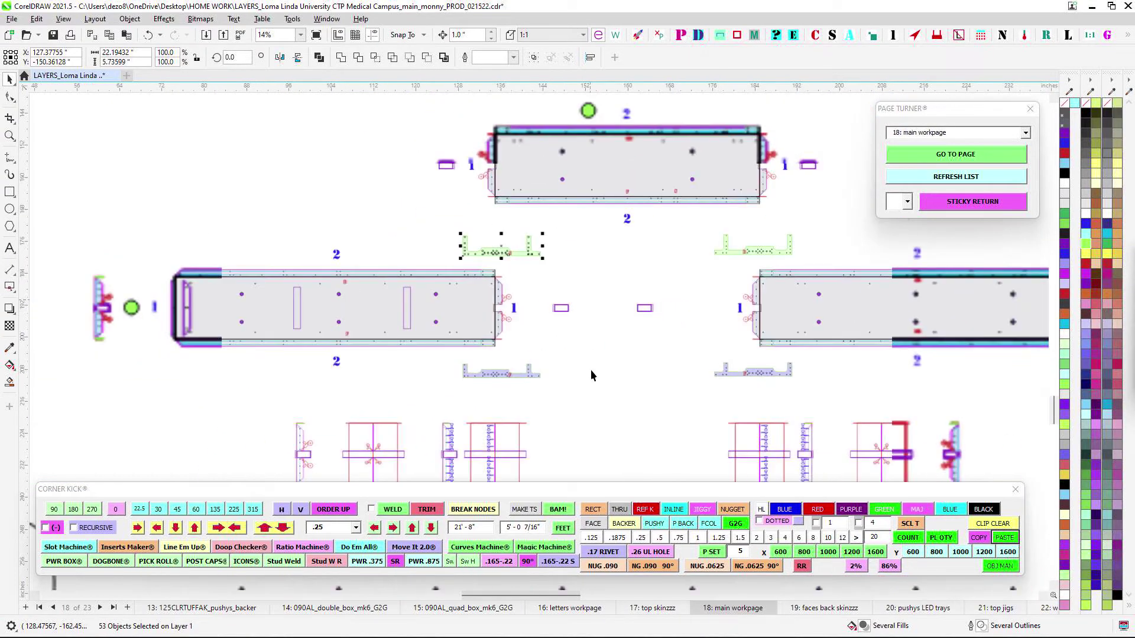
- Examine the long tube frame drawing below the panels, including the lower rail holes beside the rivet gun and drill symbols
left_click_drag(590, 370, 657, 263)
left_click_drag(539, 430, 594, 278)
scroll(573, 307, "up", 3)
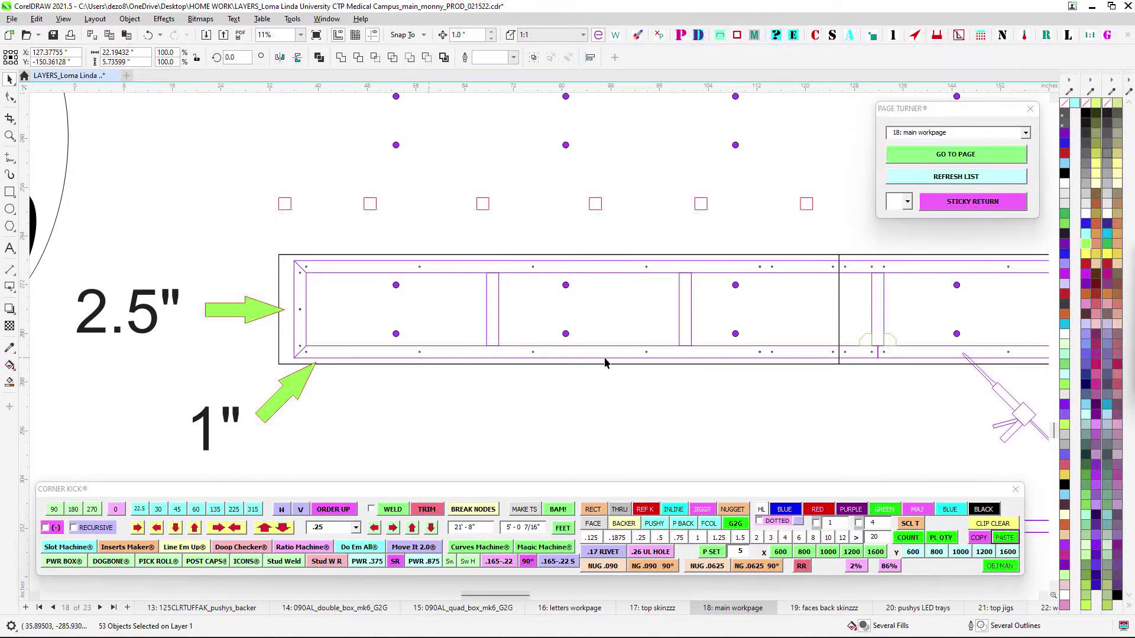
scroll(608, 362, "down", 2)
scroll(554, 363, "up", 1)
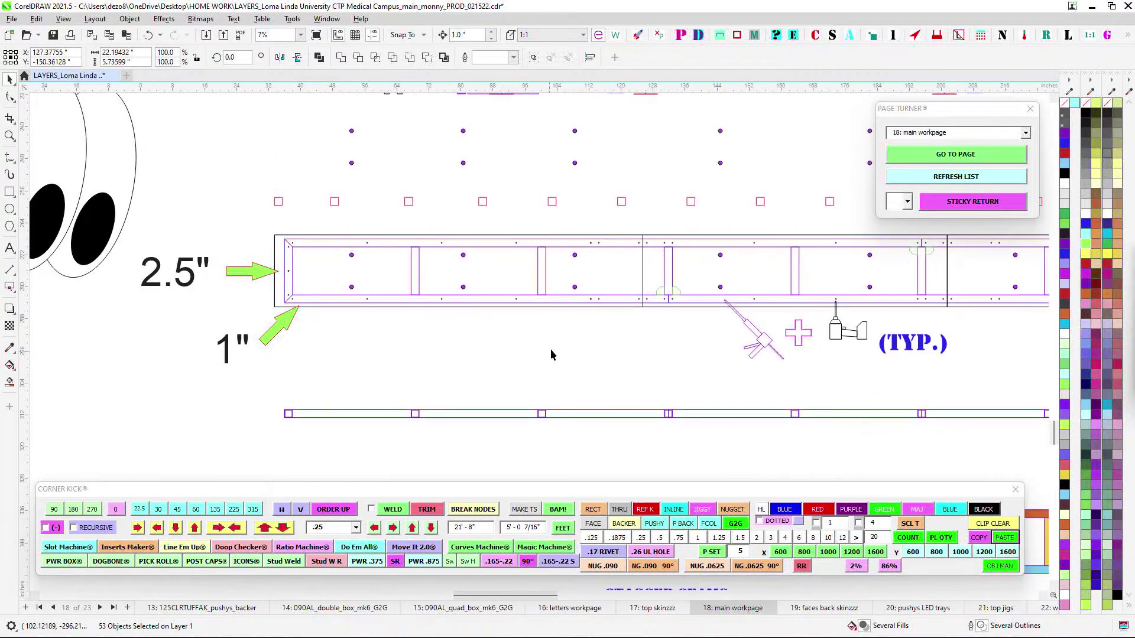
scroll(797, 314, "up", 1)
scroll(798, 314, "up", 2)
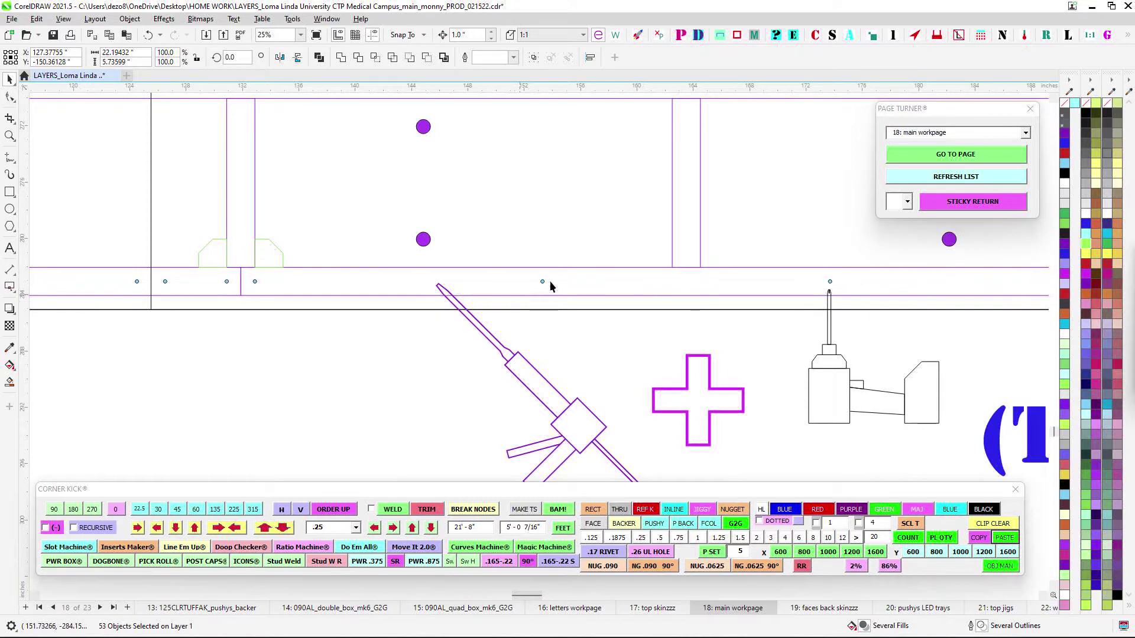
- Follow the frame's rail holes back to its outer end and view the colored tube layout marked STAGGER SEAMS
scroll(214, 339, "down", 1)
left_click_drag(314, 370, 809, 286)
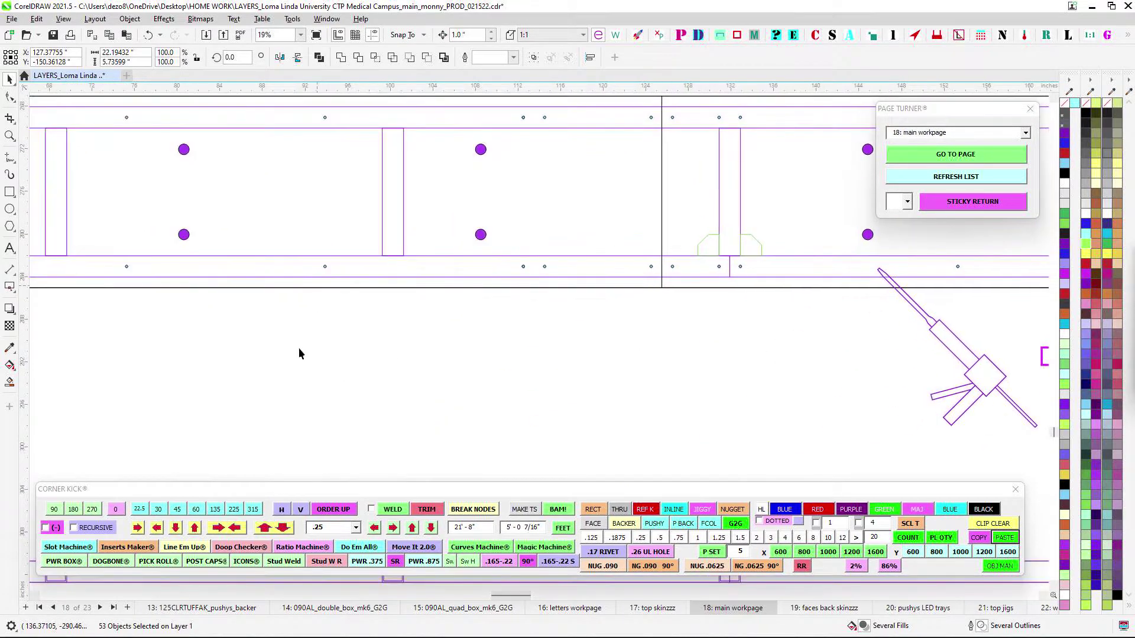
left_click_drag(315, 337, 602, 297)
scroll(602, 296, "down", 3)
scroll(400, 344, "left", 5)
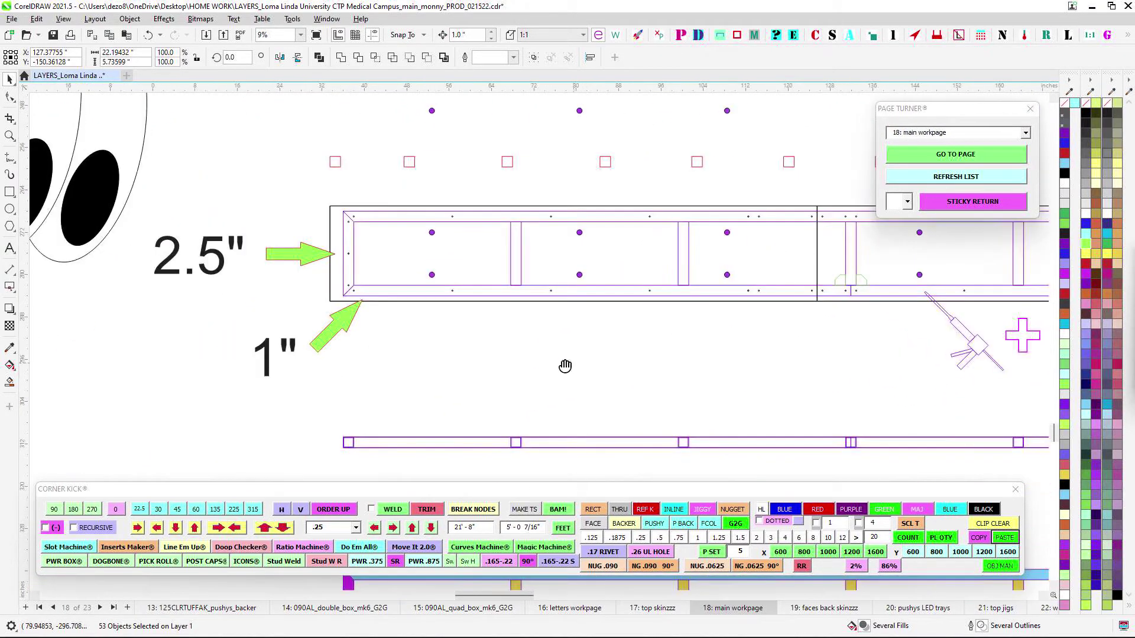
scroll(414, 331, "down", 3)
scroll(552, 189, "down", 1)
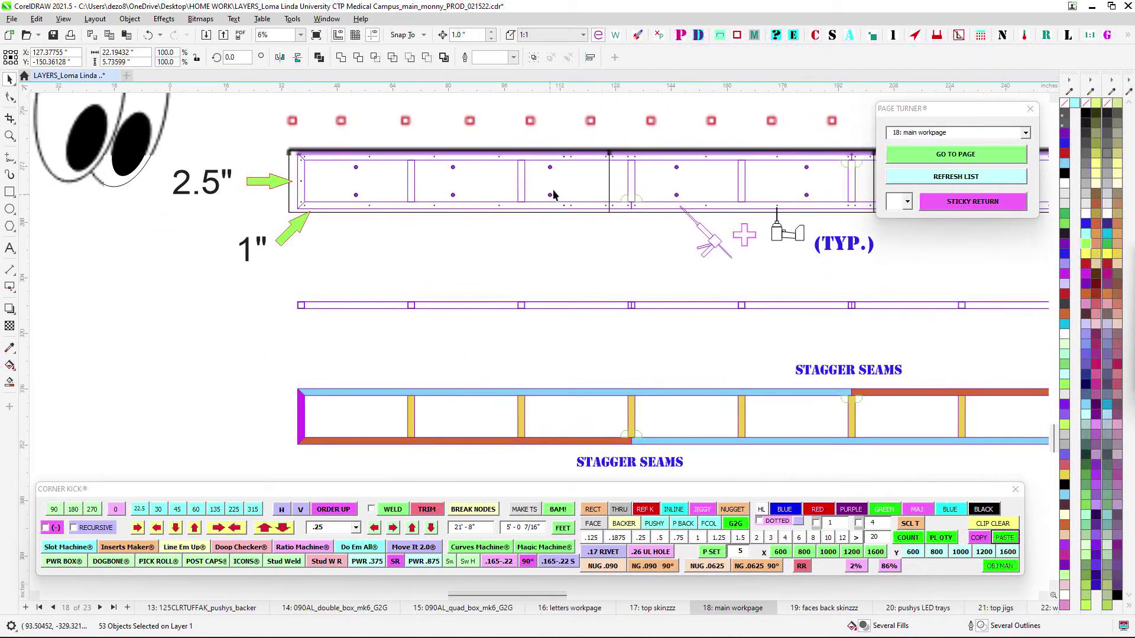
- Inspect the mitered end of the tube frame where arrows mark the 2.5" and 1" offsets from the black outline
scroll(558, 233, "up", 3)
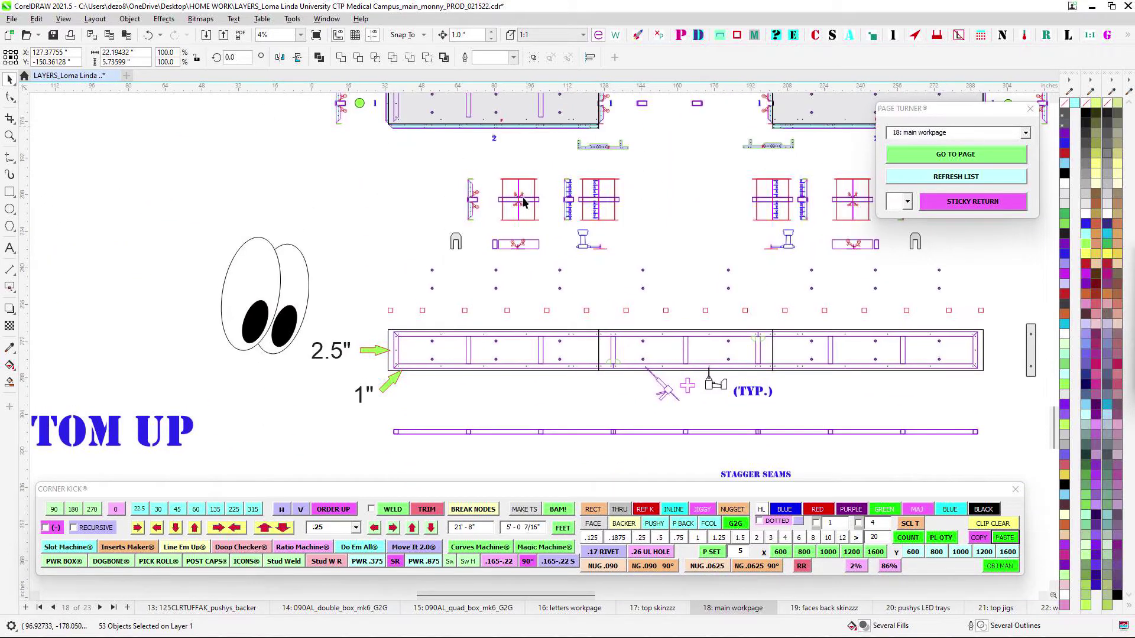
scroll(472, 342, "up", 1)
scroll(329, 331, "up", 2)
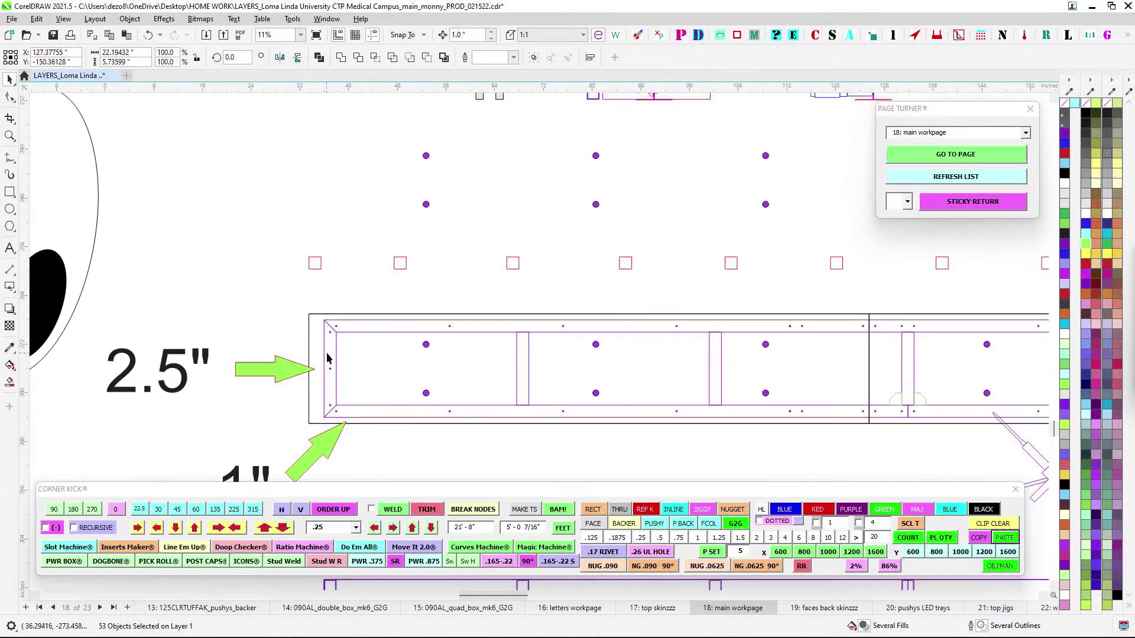
left_click_drag(286, 359, 516, 317)
scroll(571, 308, "up", 1)
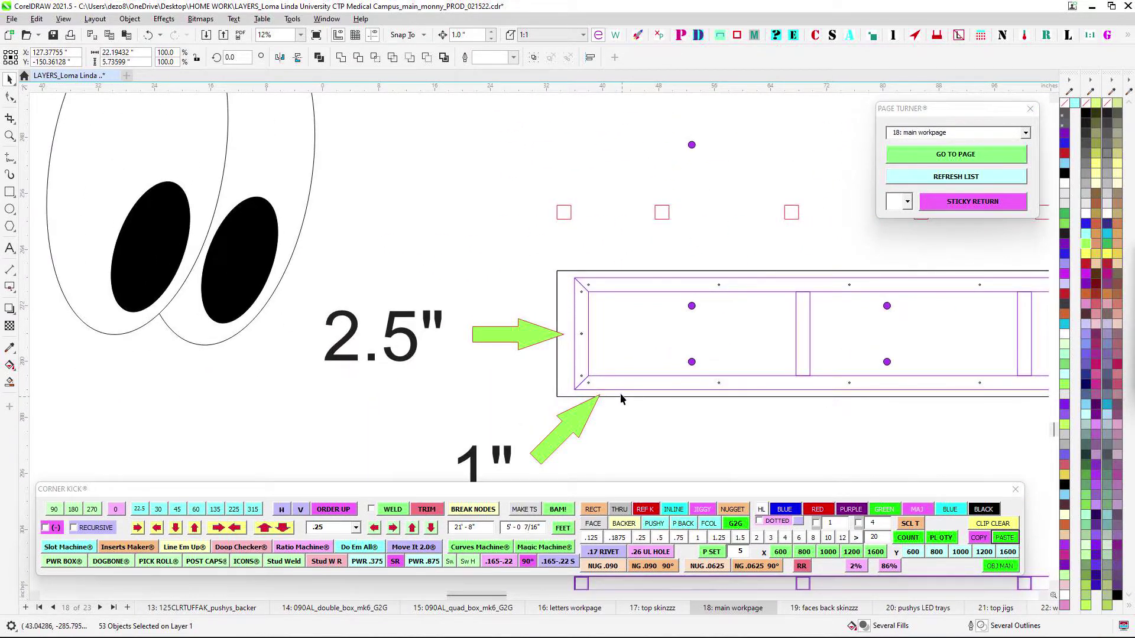
- Examine the long bottom frame assembly marked 2.5" and 1", along with the end plates and section details beside it
scroll(600, 275, "down", 4)
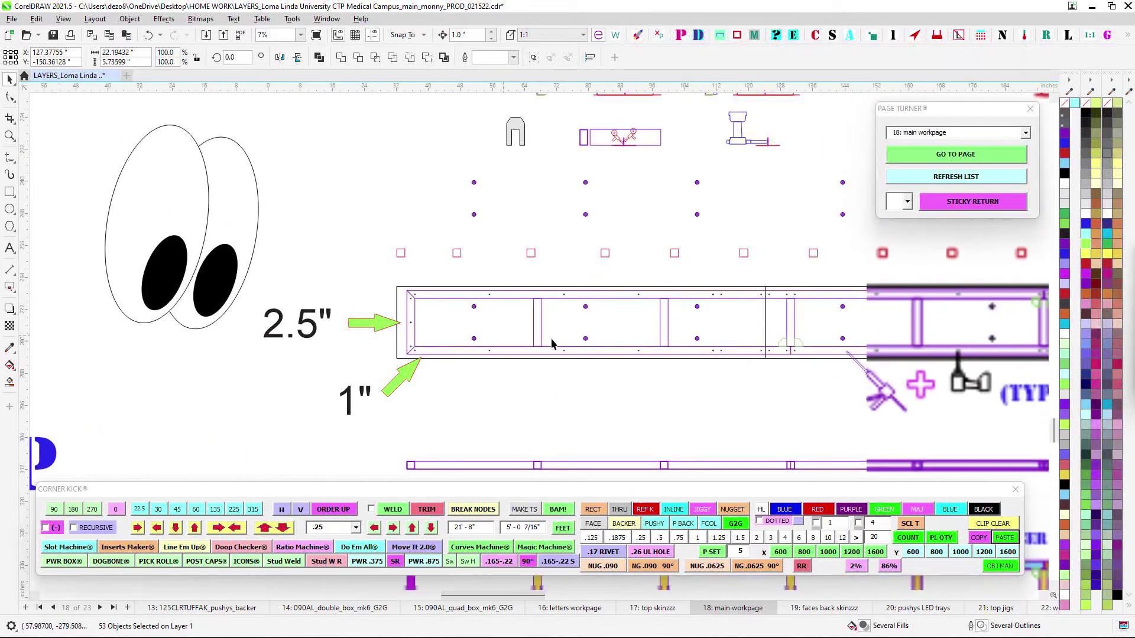
scroll(572, 355, "down", 2)
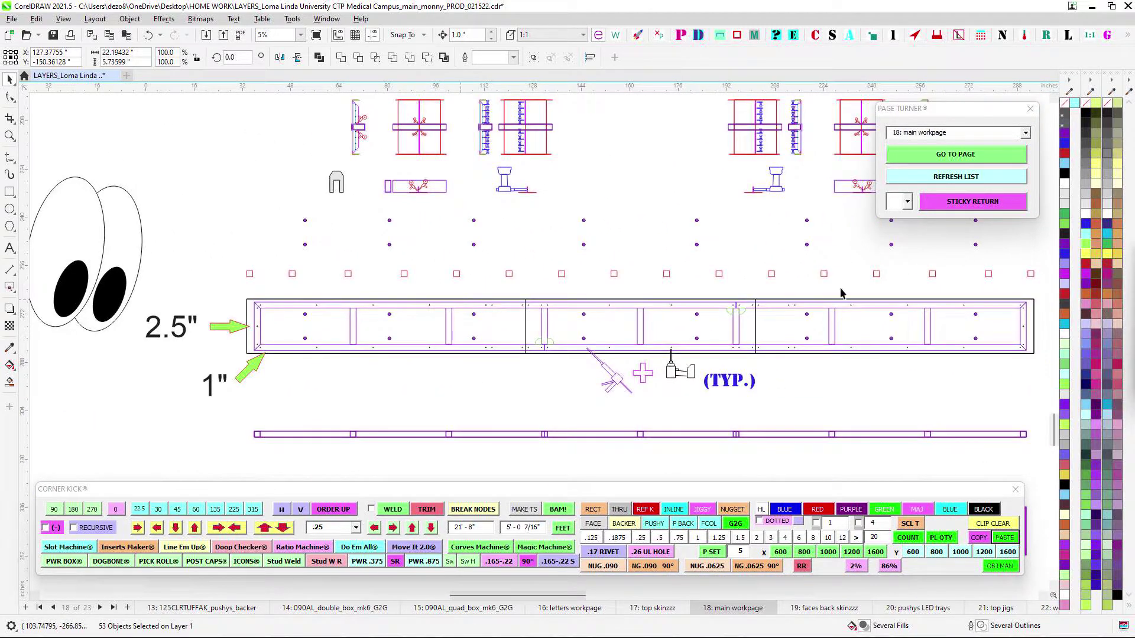
scroll(876, 327, "down", 1)
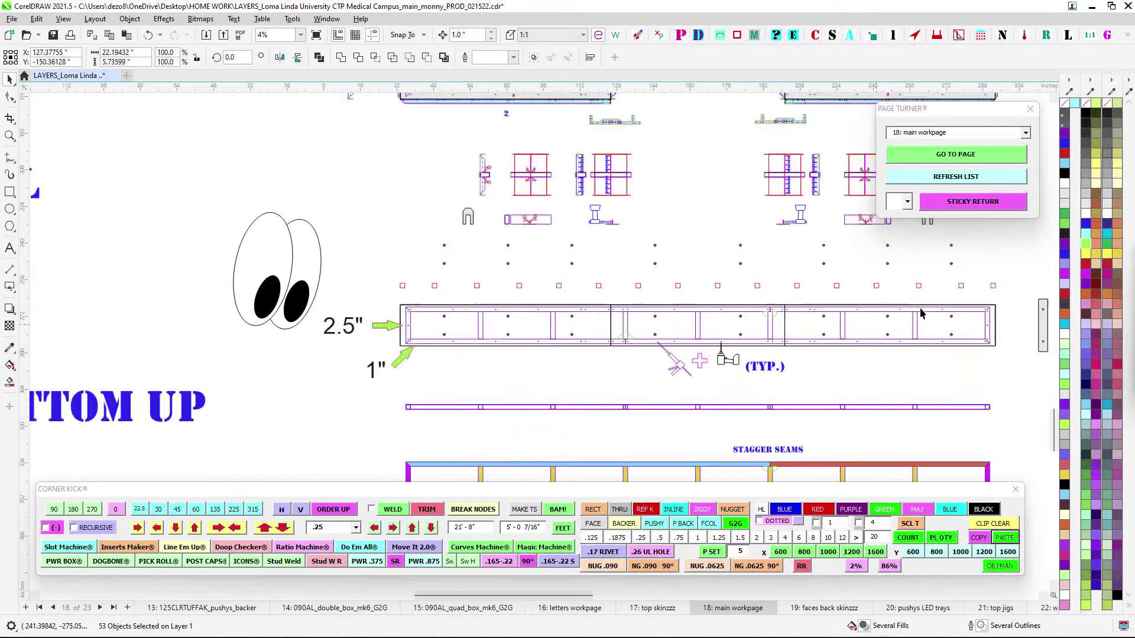
left_click_drag(1040, 326, 555, 327)
scroll(830, 321, "up", 2)
scroll(737, 330, "up", 4)
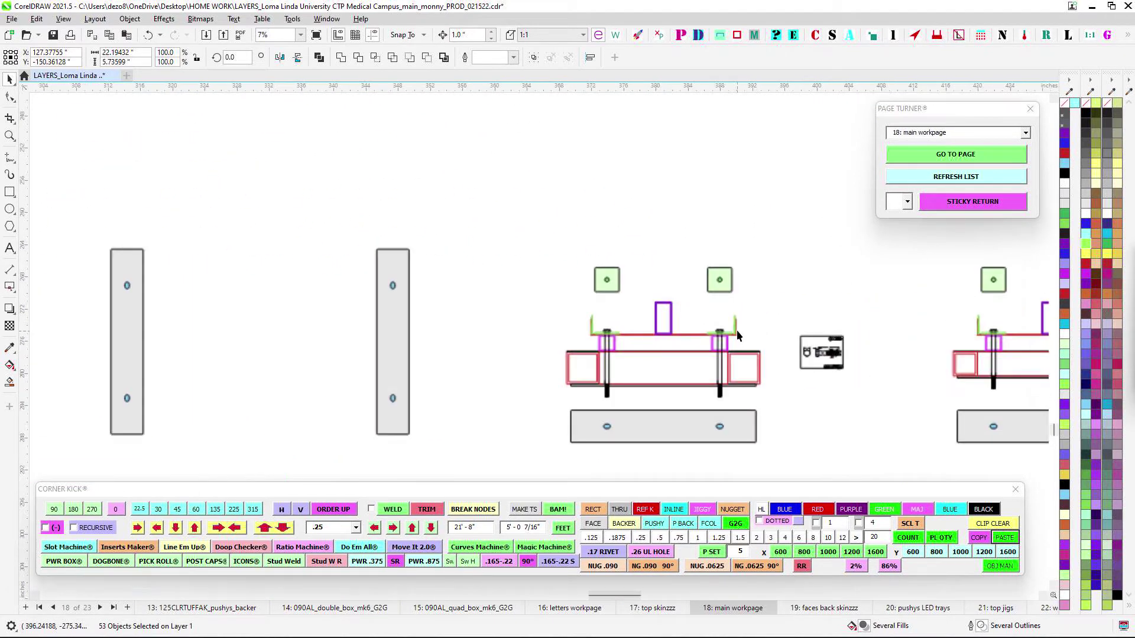
scroll(740, 327, "up", 3)
scroll(799, 335, "down", 2)
scroll(798, 381, "down", 3)
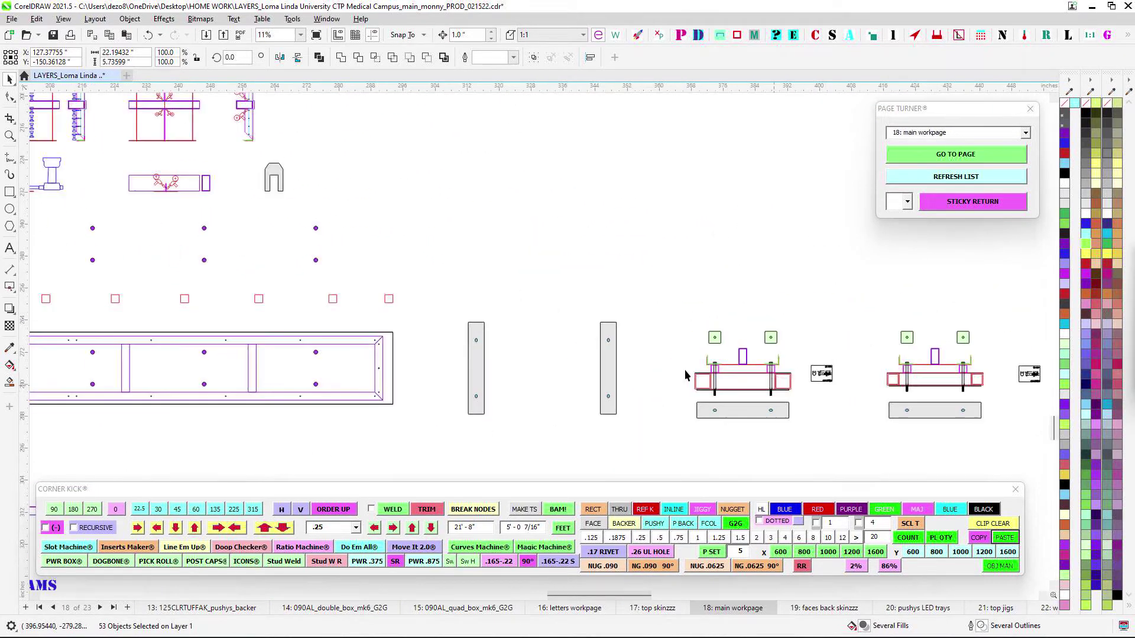
scroll(767, 361, "down", 1)
scroll(671, 333, "down", 4)
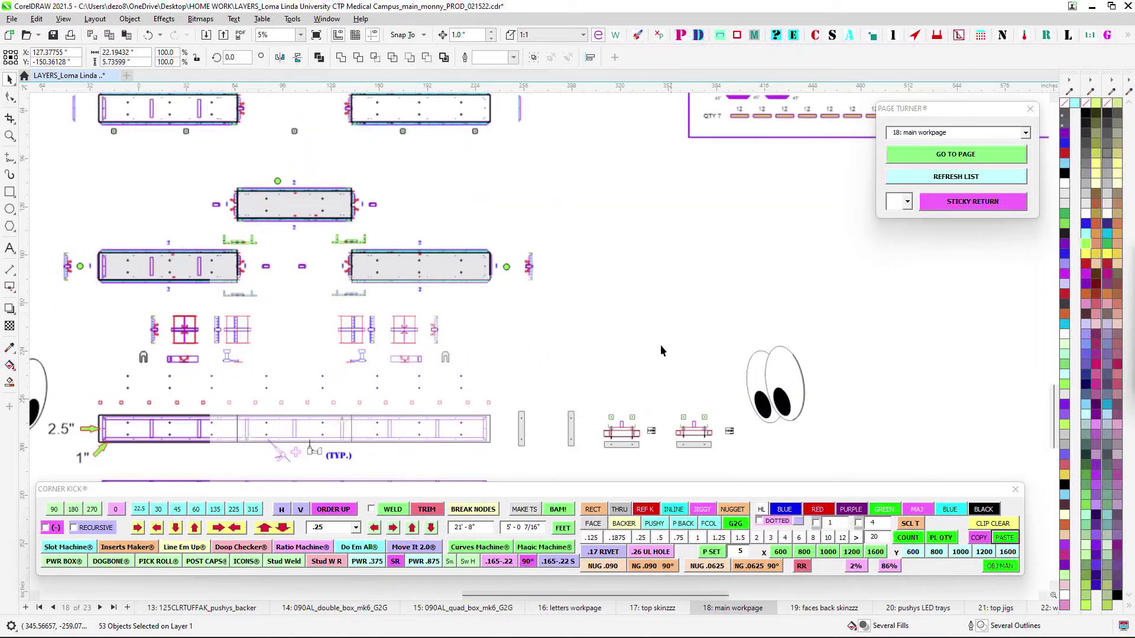
- Review the cut list for the 2 x 4 x .125t rectangular and 2 x 2 x .125t square aluminum tubes
scroll(661, 208, "up", 4)
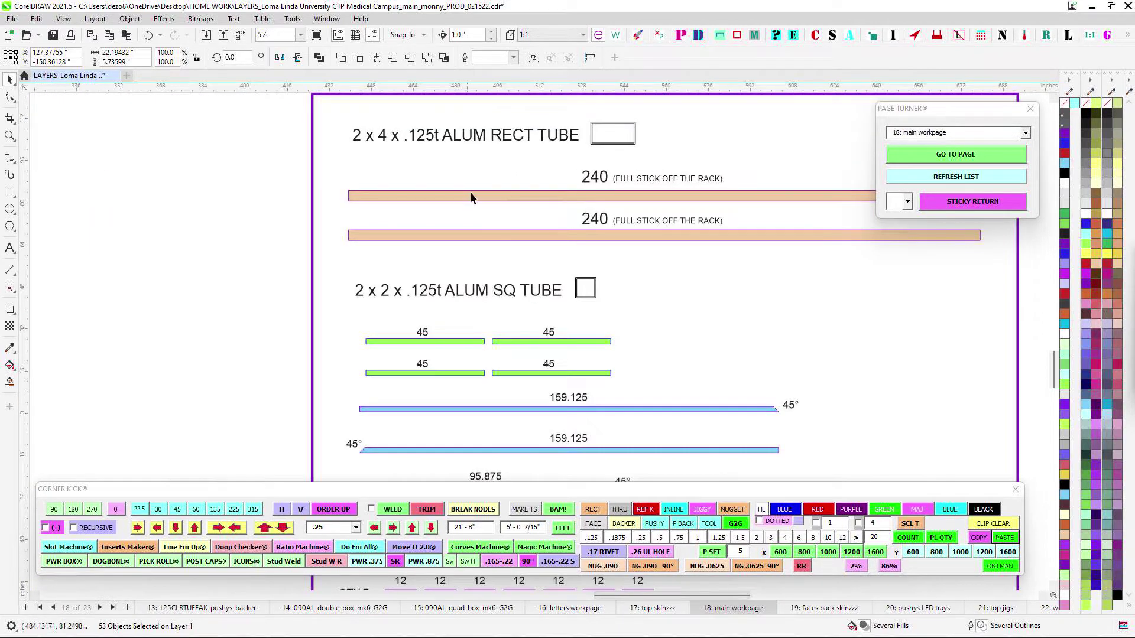
scroll(542, 192, "up", 2)
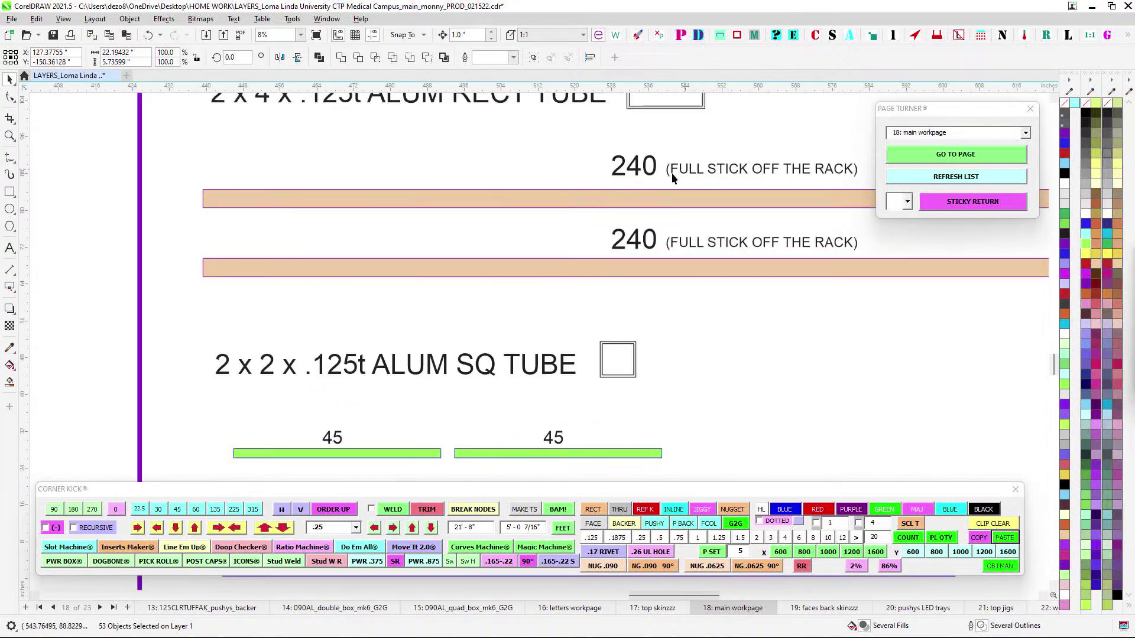
scroll(661, 192, "down", 1)
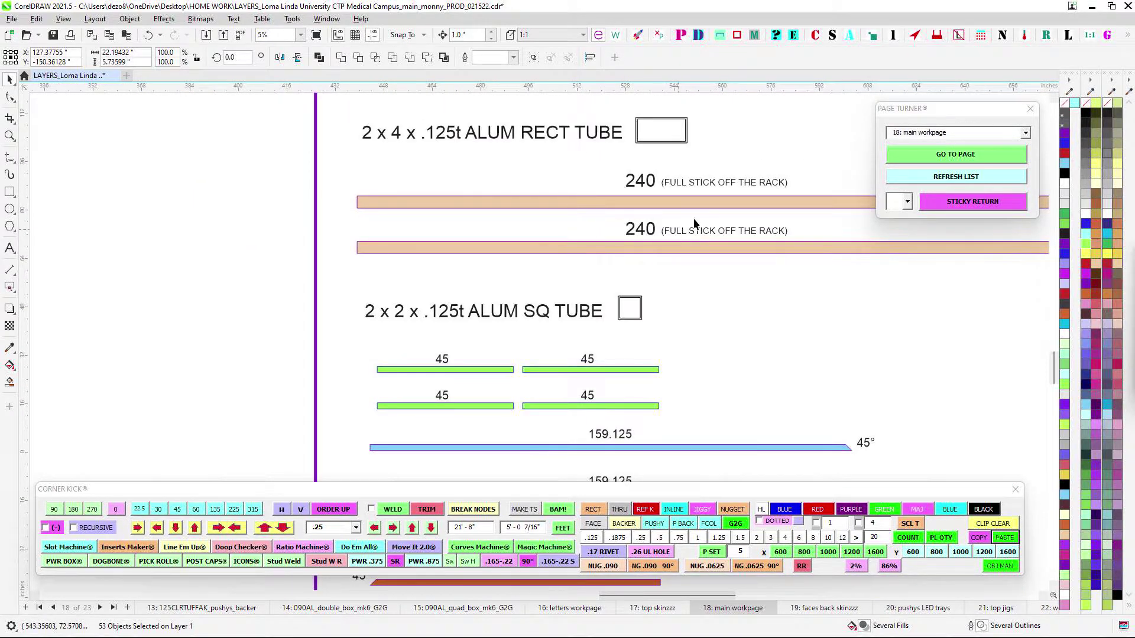
scroll(676, 181, "down", 3)
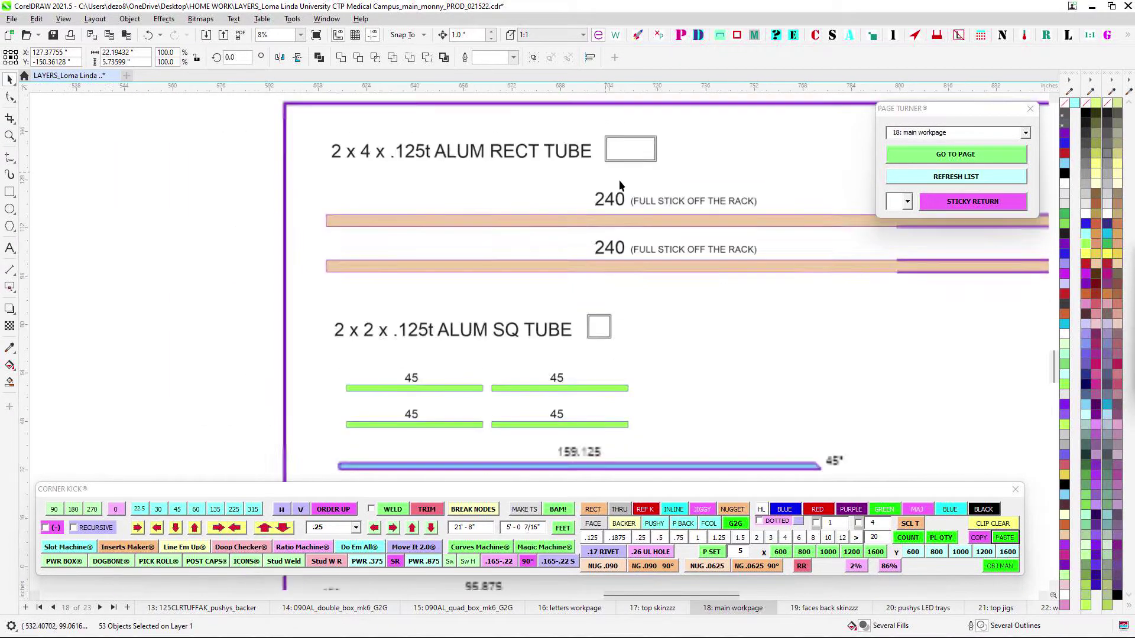
scroll(420, 238, "down", 4)
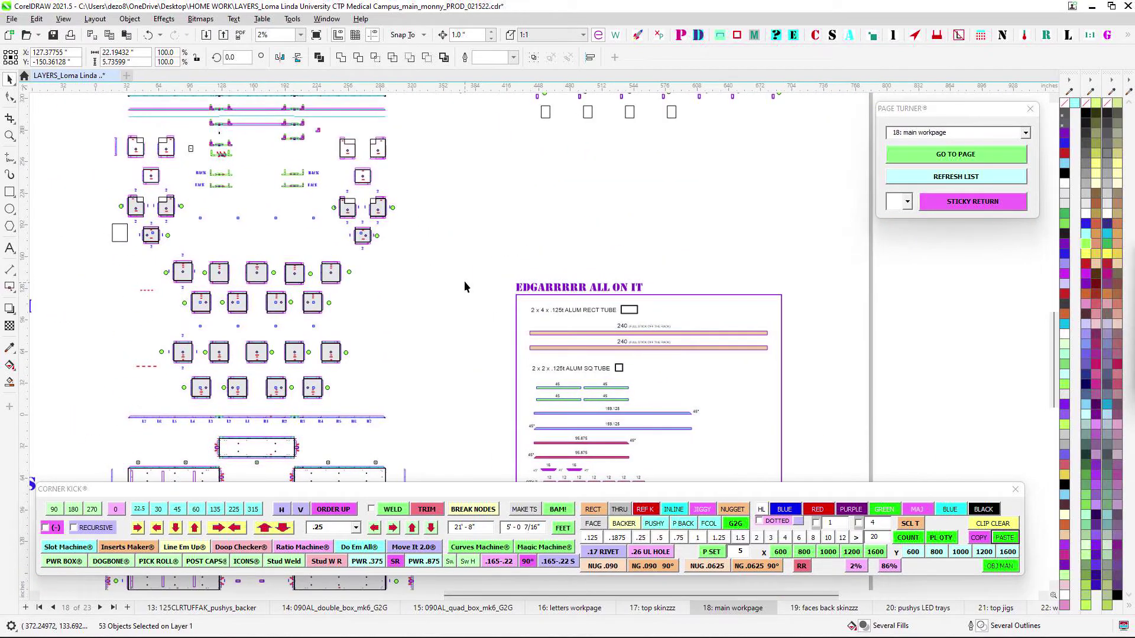
- Examine the main sign frame layout between L7 and R7, including its lower edge at the L7 corner
scroll(443, 137, "up", 2)
scroll(443, 137, "up", 3)
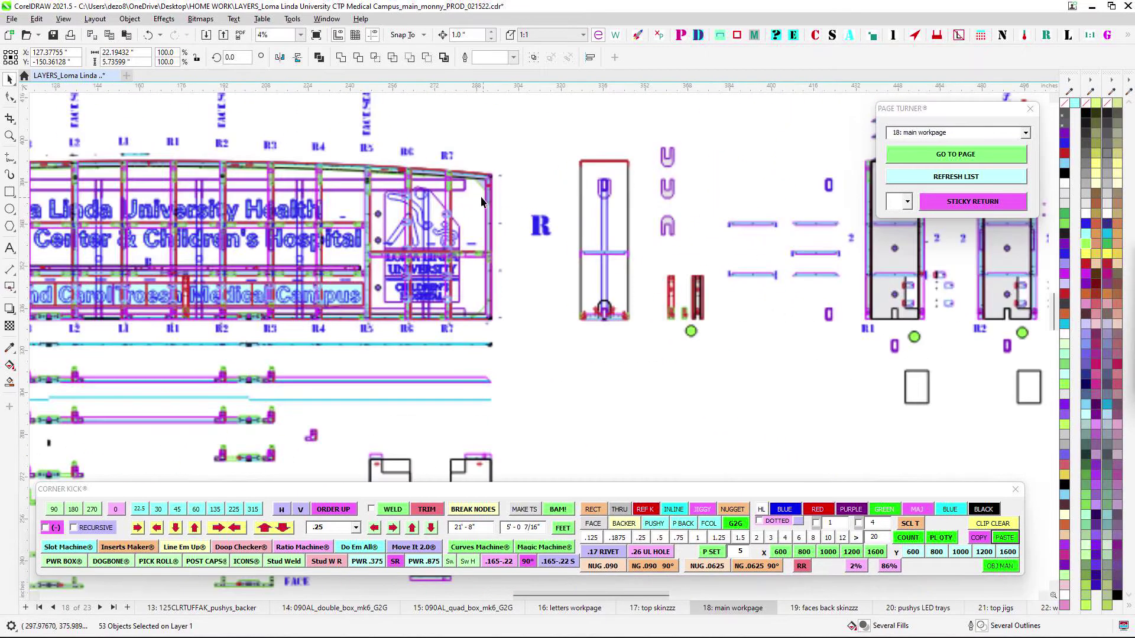
left_click_drag(131, 187, 536, 224)
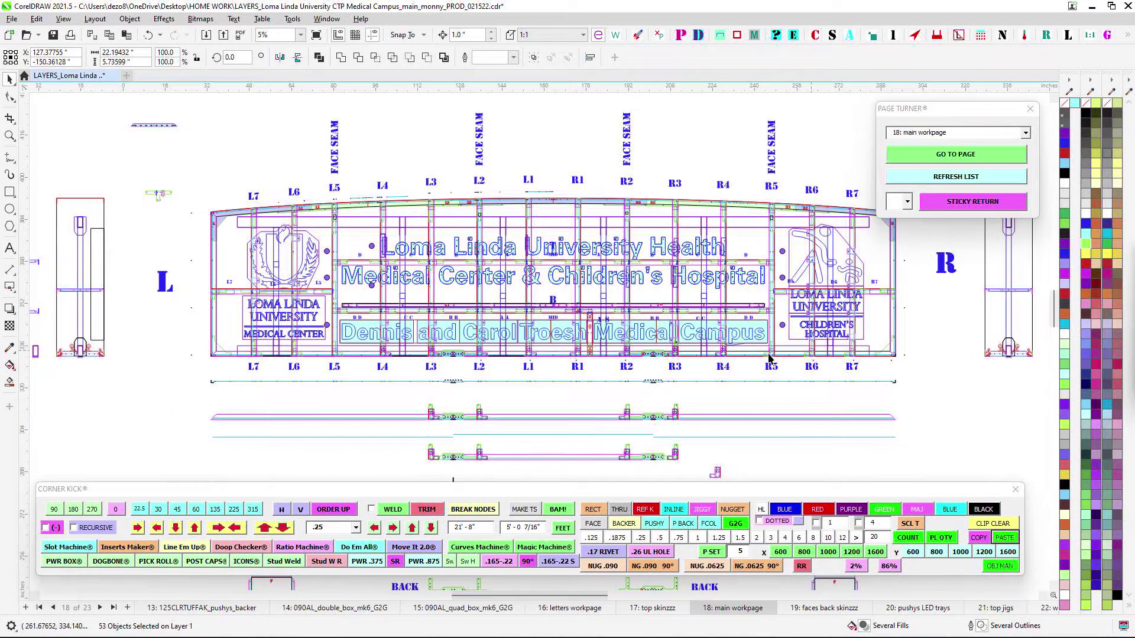
scroll(248, 362, "up", 3)
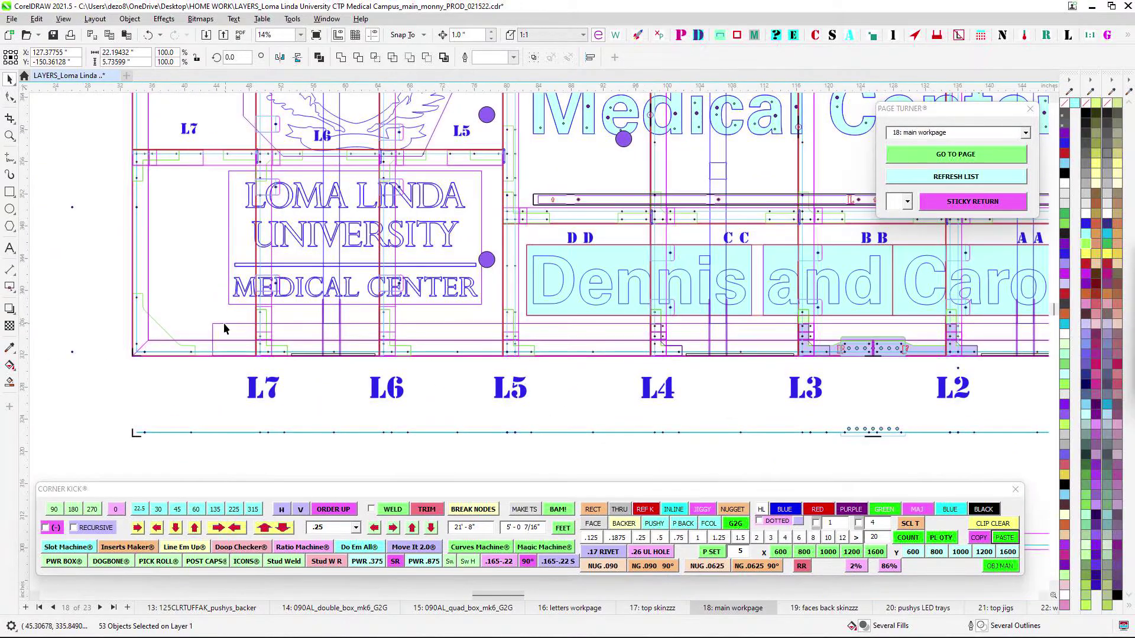
scroll(342, 217, "down", 2)
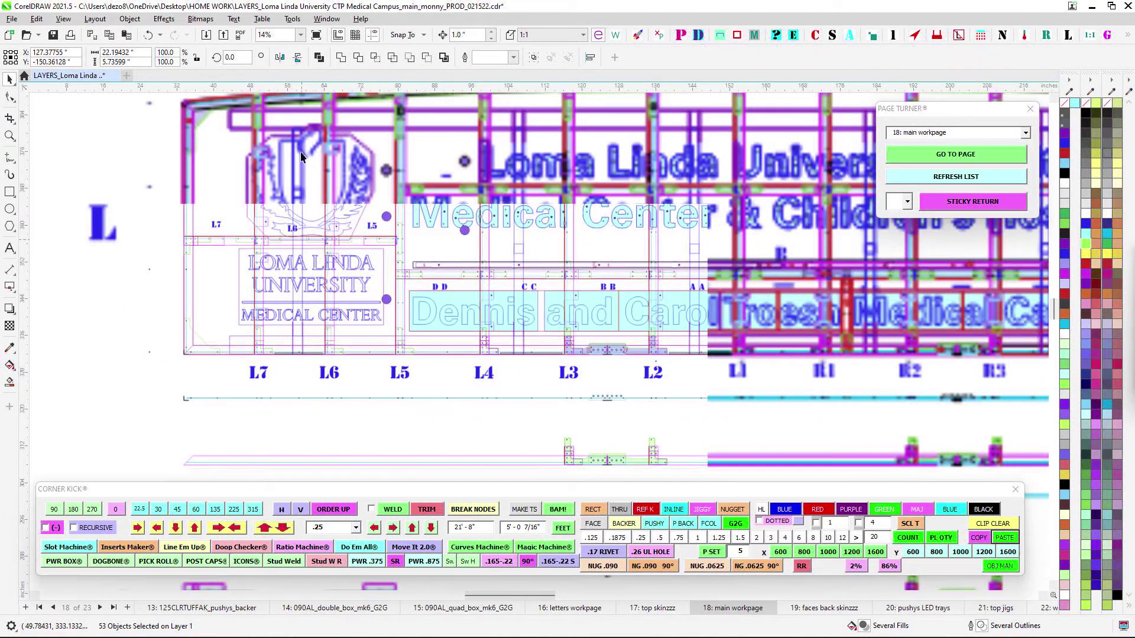
scroll(342, 216, "down", 1)
left_click_drag(419, 277, 416, 203)
scroll(417, 207, "down", 1)
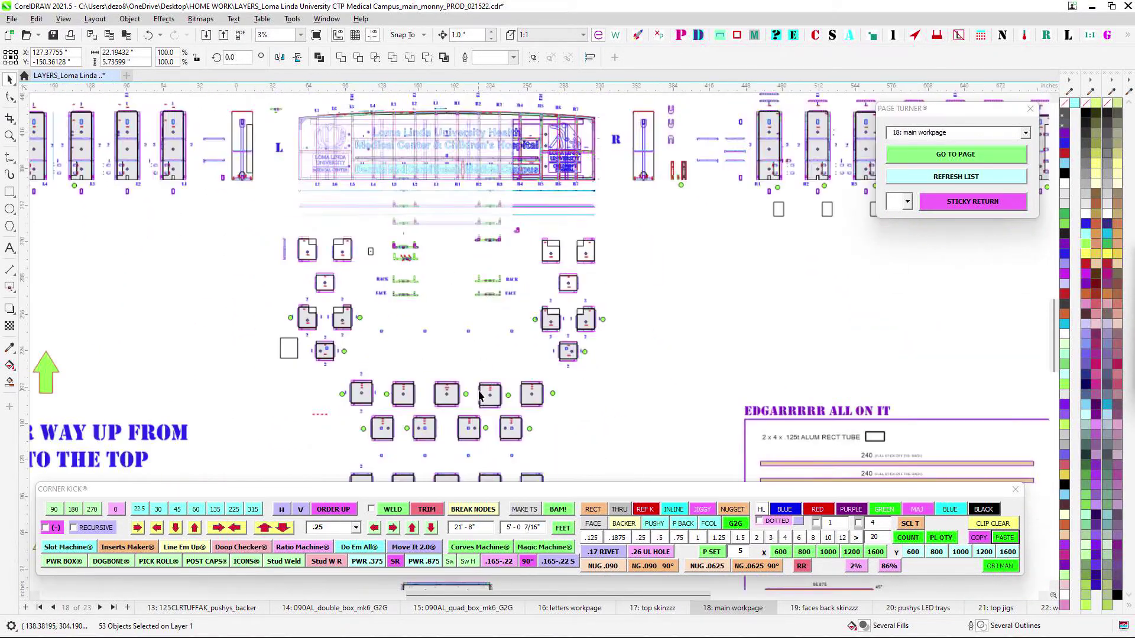
- Inspect the three gray bottom panels, their end flanges and mounting parts, and the reveal frame below them
left_click_drag(468, 448, 524, 228)
left_click_drag(517, 372, 540, 260)
scroll(531, 384, "up", 1)
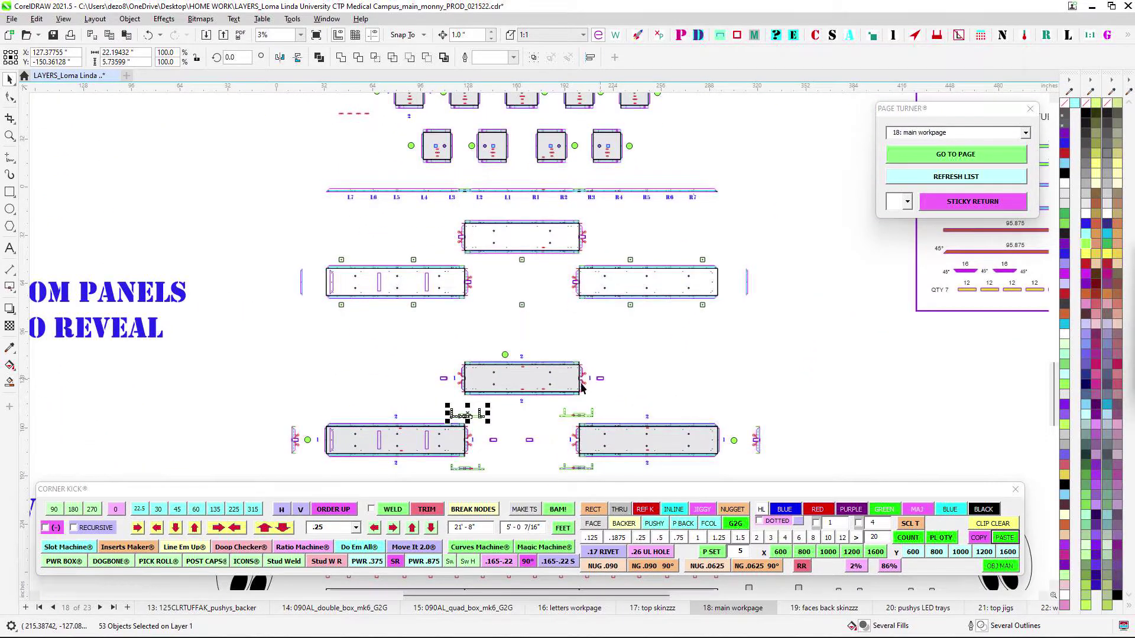
scroll(581, 387, "up", 3)
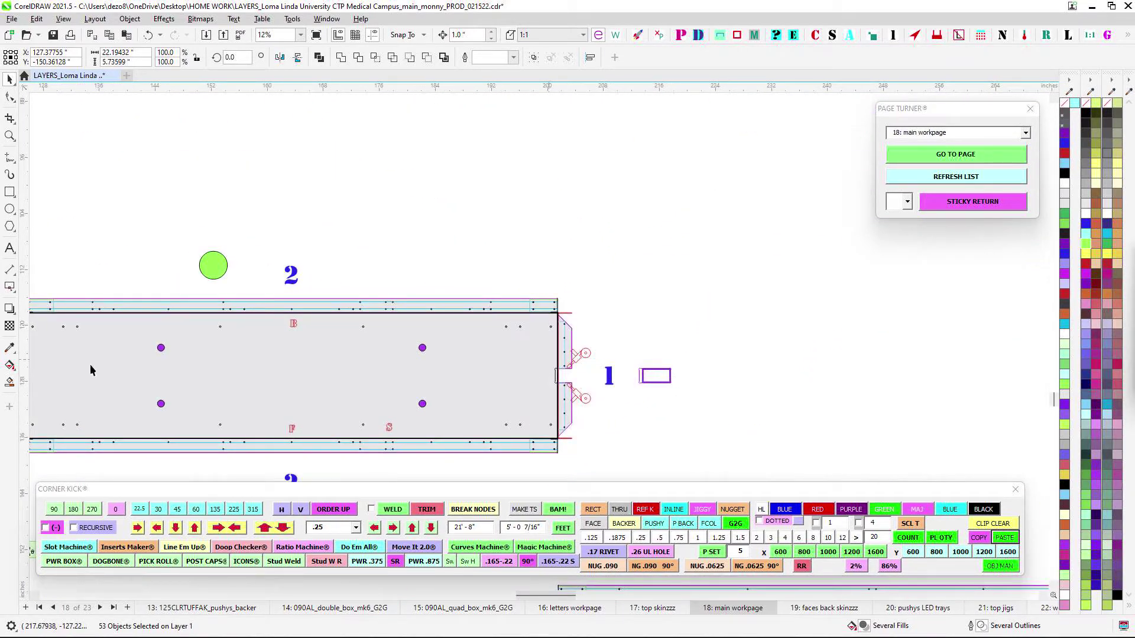
scroll(467, 387, "down", 2)
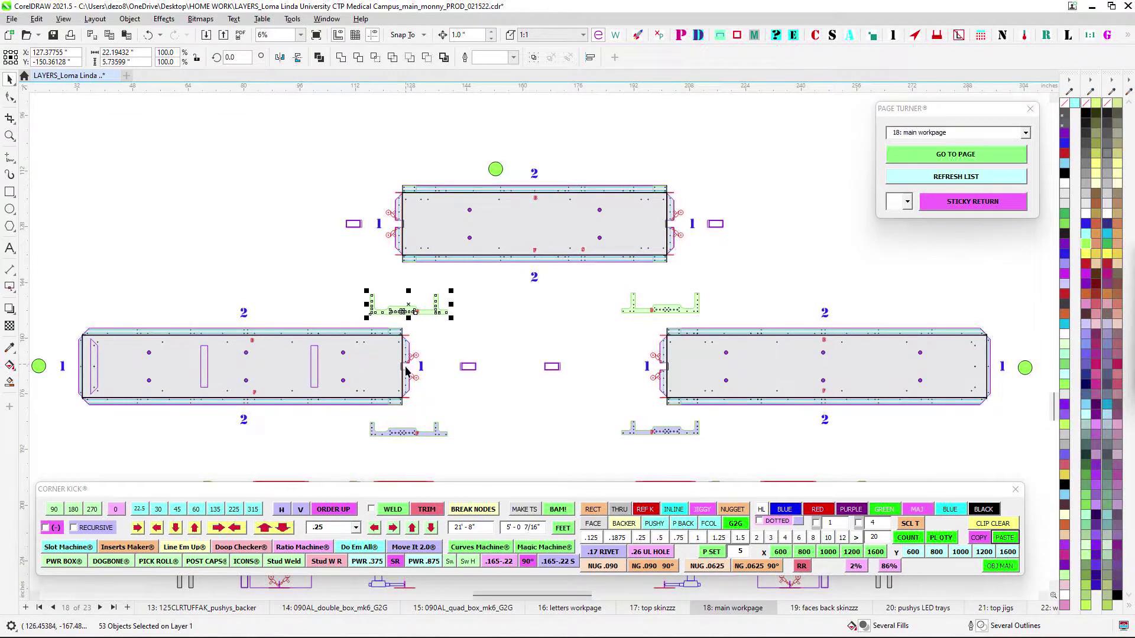
scroll(406, 371, "down", 1)
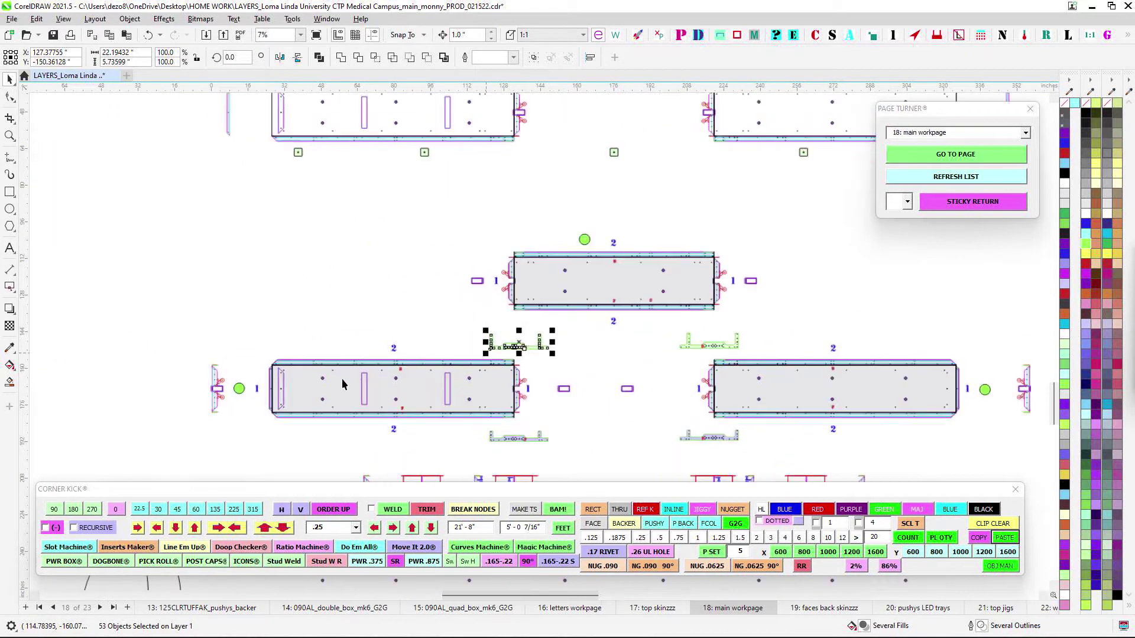
scroll(343, 385, "up", 1)
scroll(578, 402, "down", 1)
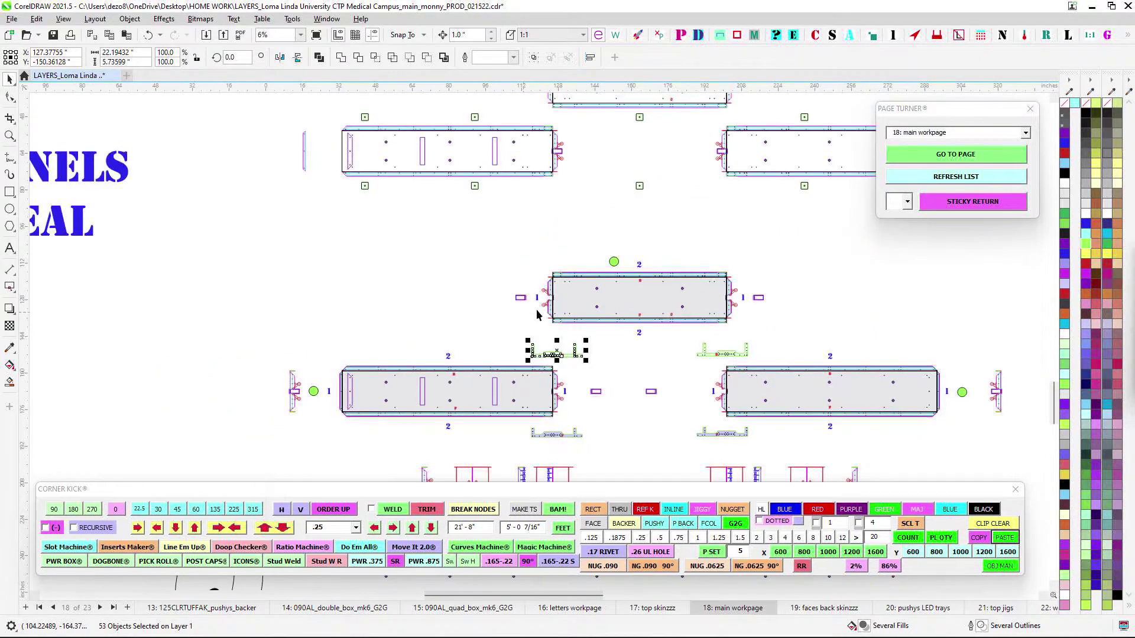
left_click_drag(406, 429, 406, 281)
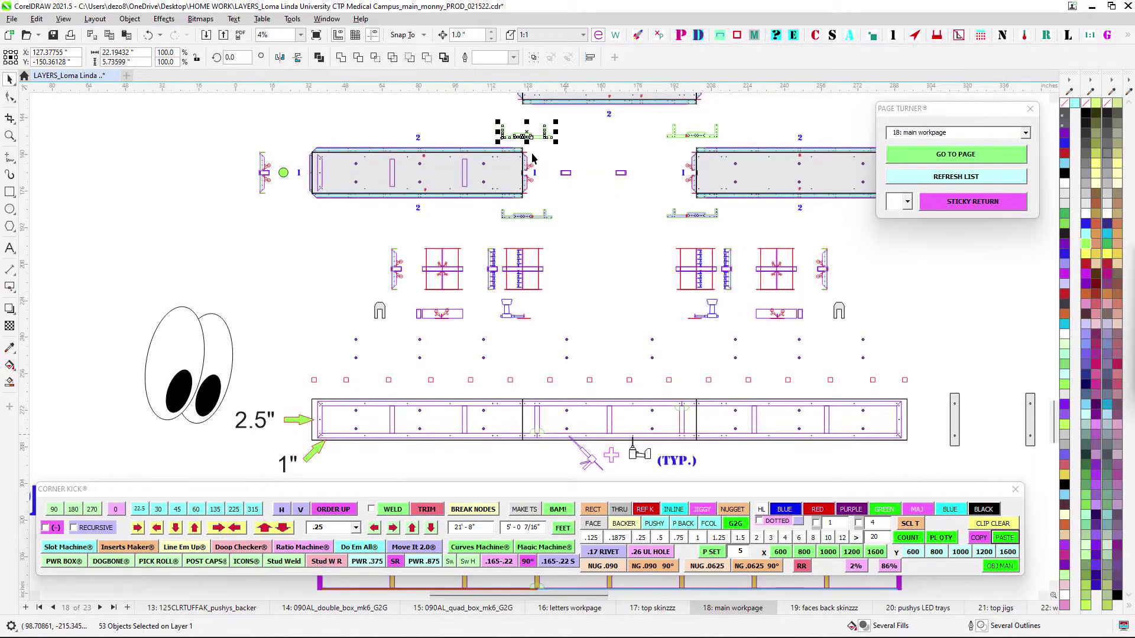
- Read the assembly-order notes from WELD REVEAL through assembling the bottom panels to working up to the top
scroll(689, 237, "down", 1)
left_click_drag(417, 240, 661, 242)
scroll(356, 234, "up", 6)
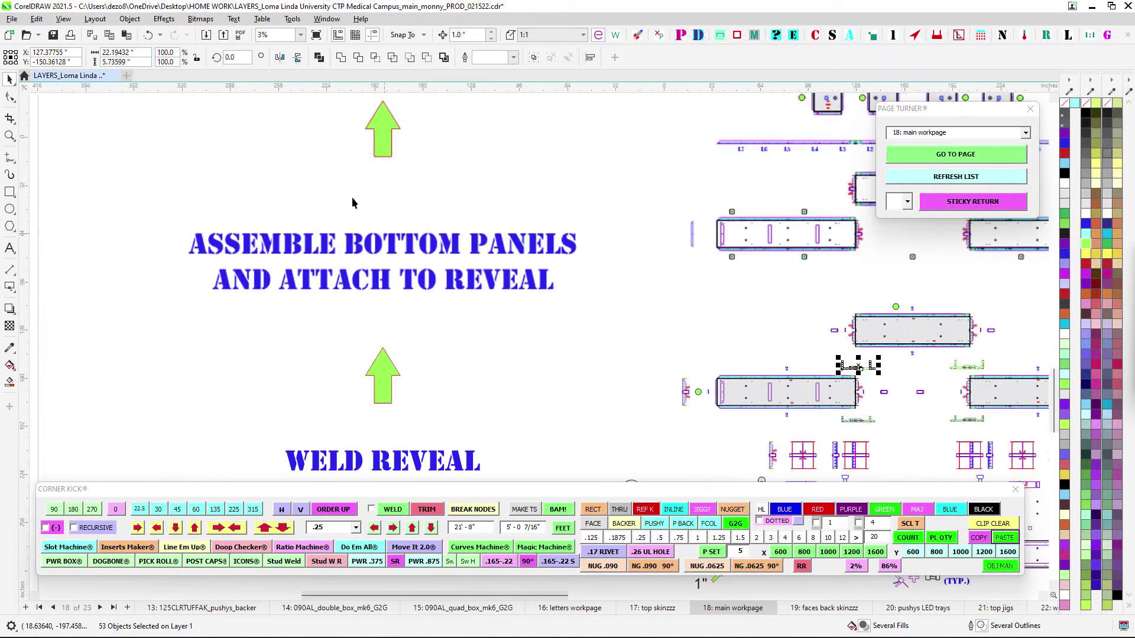
scroll(595, 214, "down", 1)
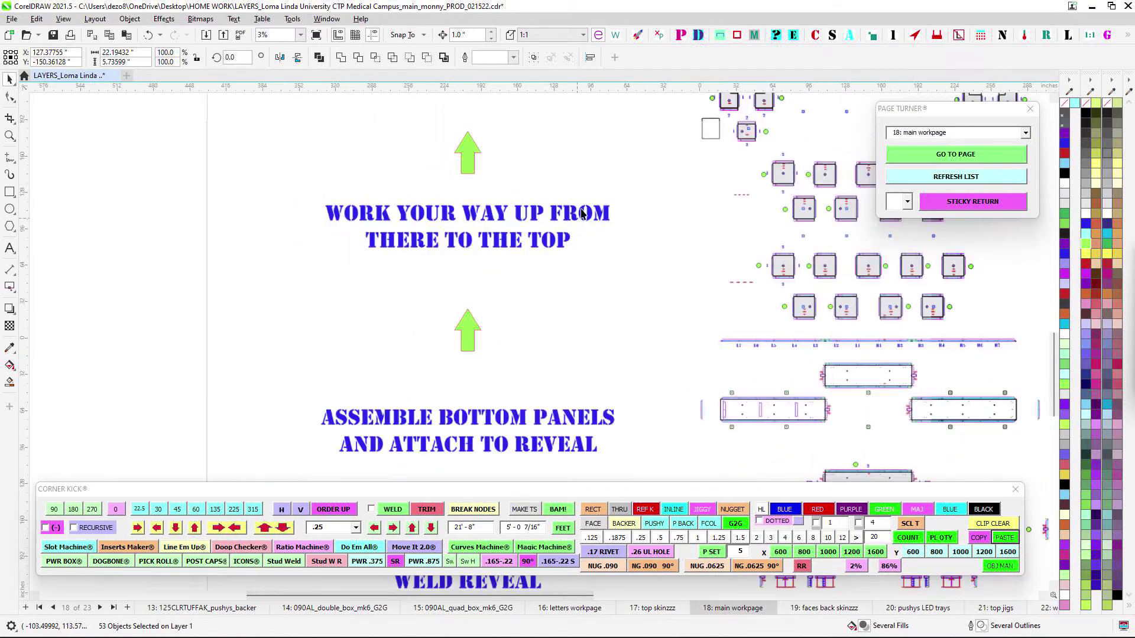
left_click_drag(597, 215, 346, 360)
left_click_drag(611, 175, 581, 285)
- Inspect the lower edge of the main sign frame, starting at the L7 corner and following the uprights across
scroll(497, 188, "up", 3)
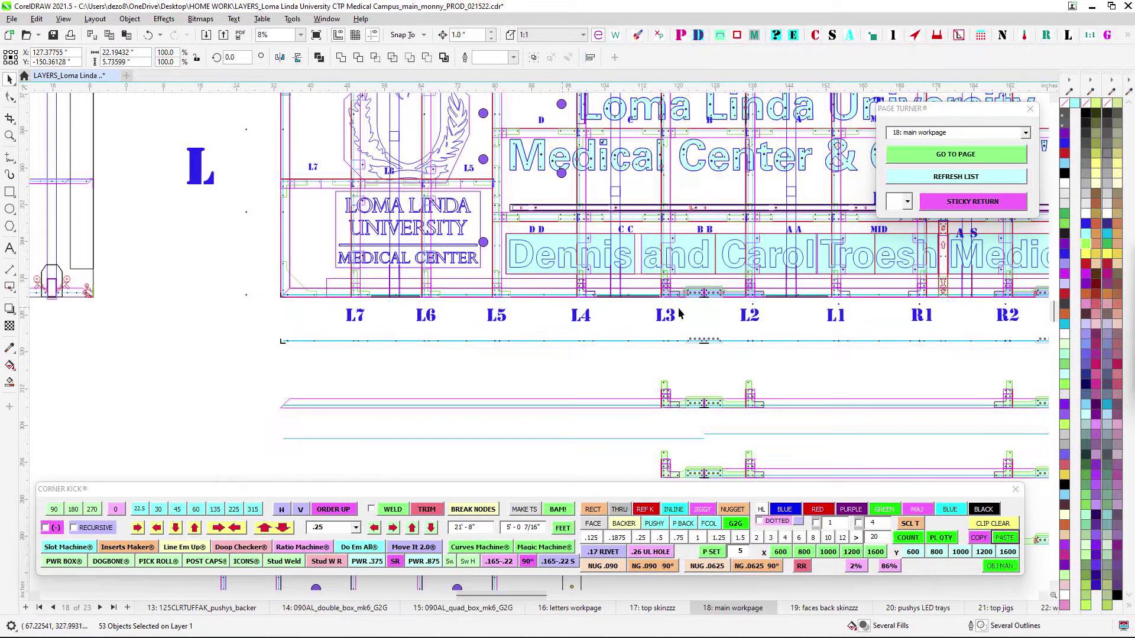
scroll(387, 279, "up", 1)
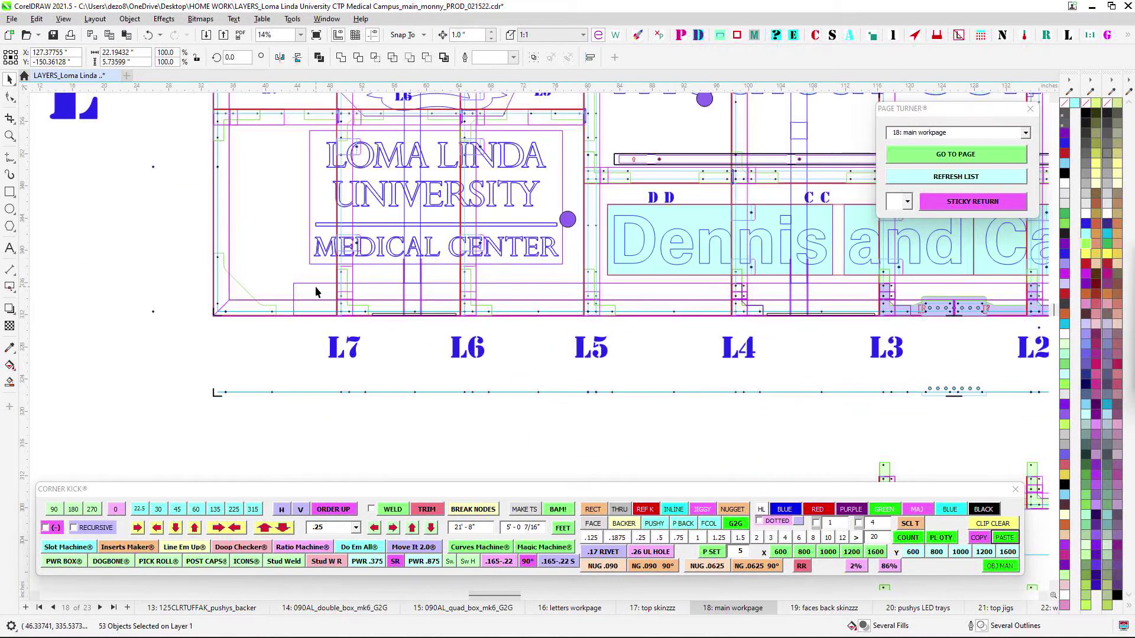
left_click_drag(278, 311, 447, 322)
scroll(428, 155, "down", 1)
left_click_drag(439, 226, 285, 326)
left_click_drag(746, 320, 495, 330)
scroll(543, 214, "down", 3)
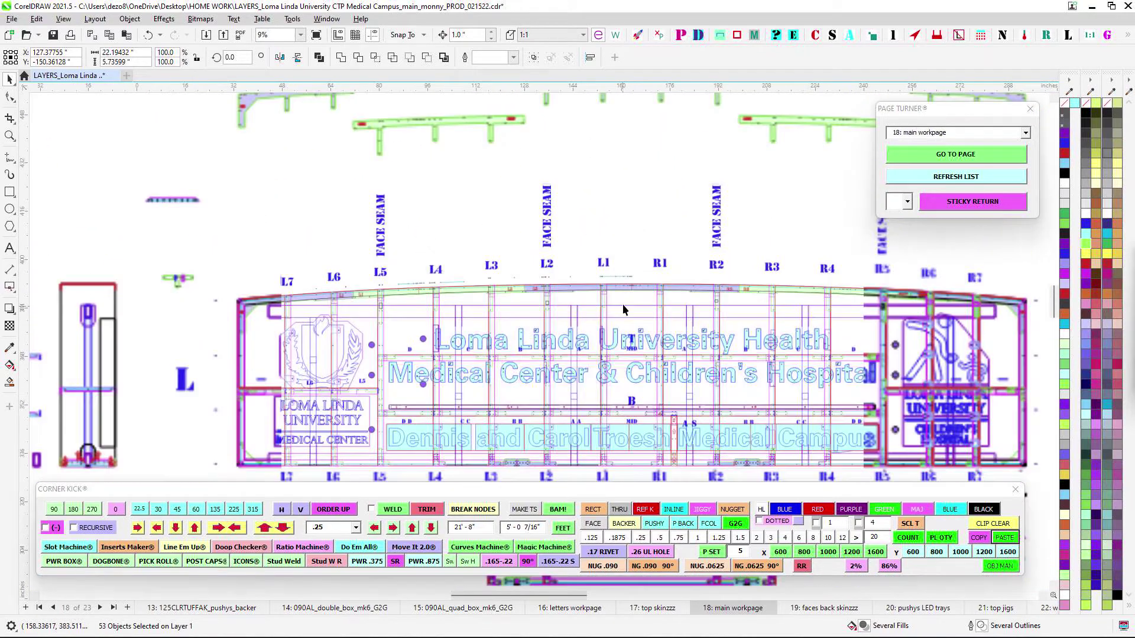
- Select the lowest L1 splice plate above the top rail, together with its holes and label
scroll(543, 214, "up", 2)
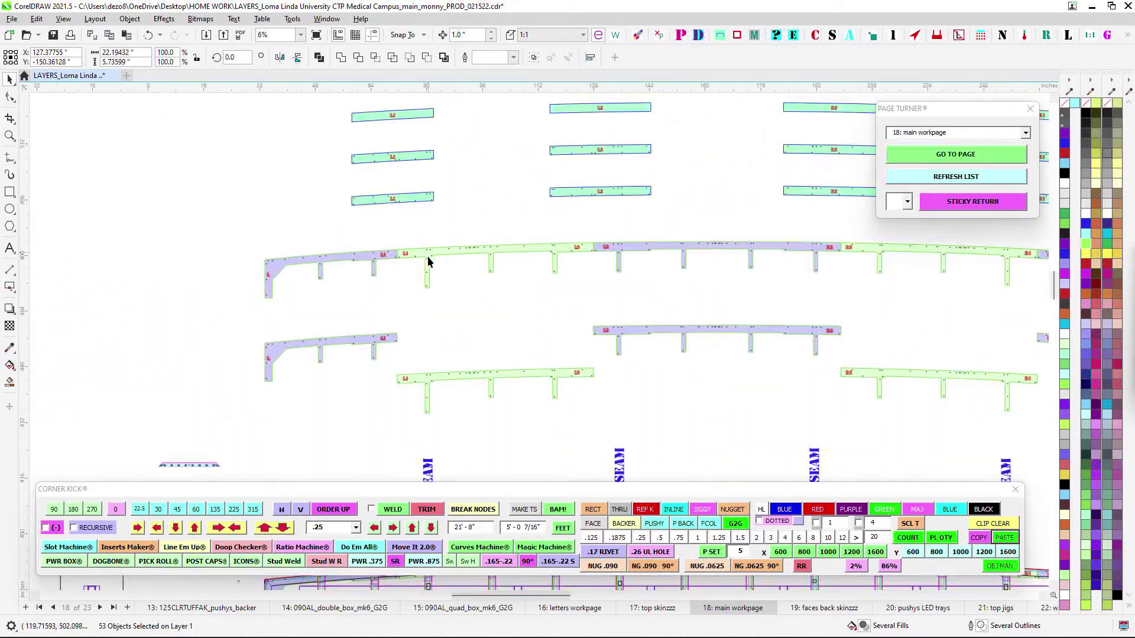
scroll(399, 196, "up", 1)
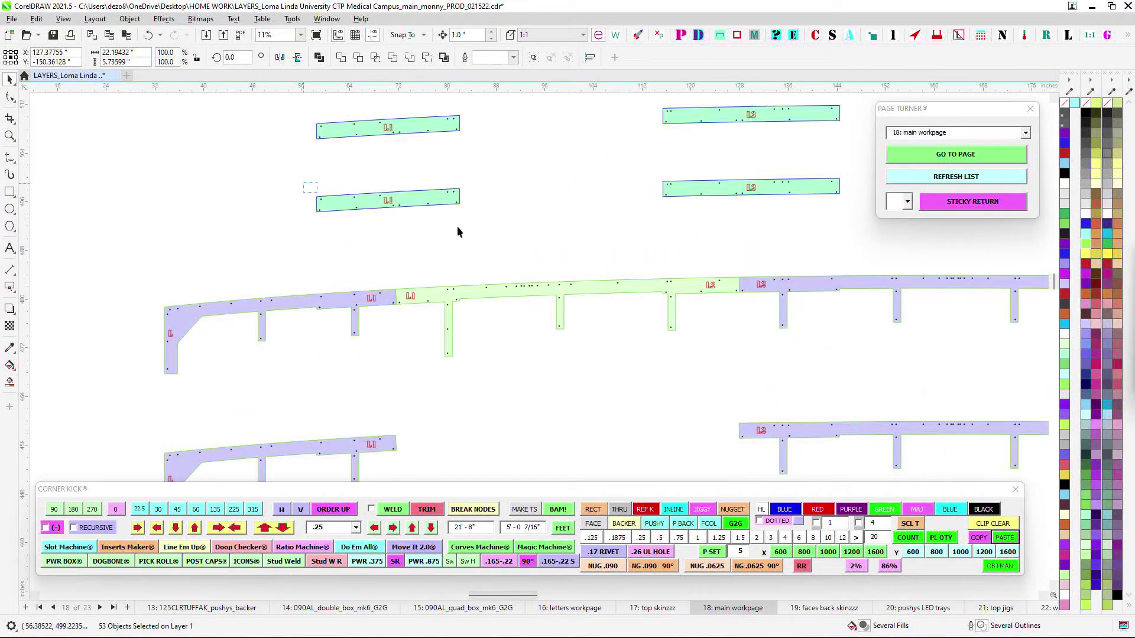
left_click_drag(458, 230, 472, 227)
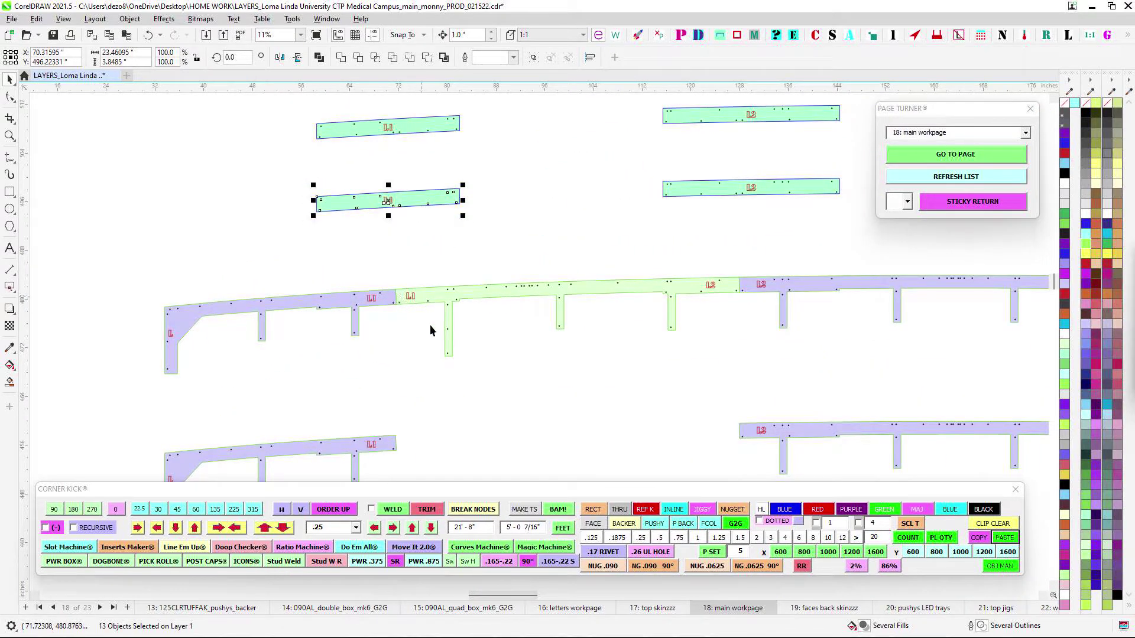
- Follow the segmented top rail across its joints and compare it with the top edge of the main sign frame
scroll(438, 342, "down", 1)
left_click_drag(399, 417, 128, 372)
left_click_drag(851, 325, 523, 320)
scroll(846, 358, "down", 1)
scroll(750, 256, "down", 2)
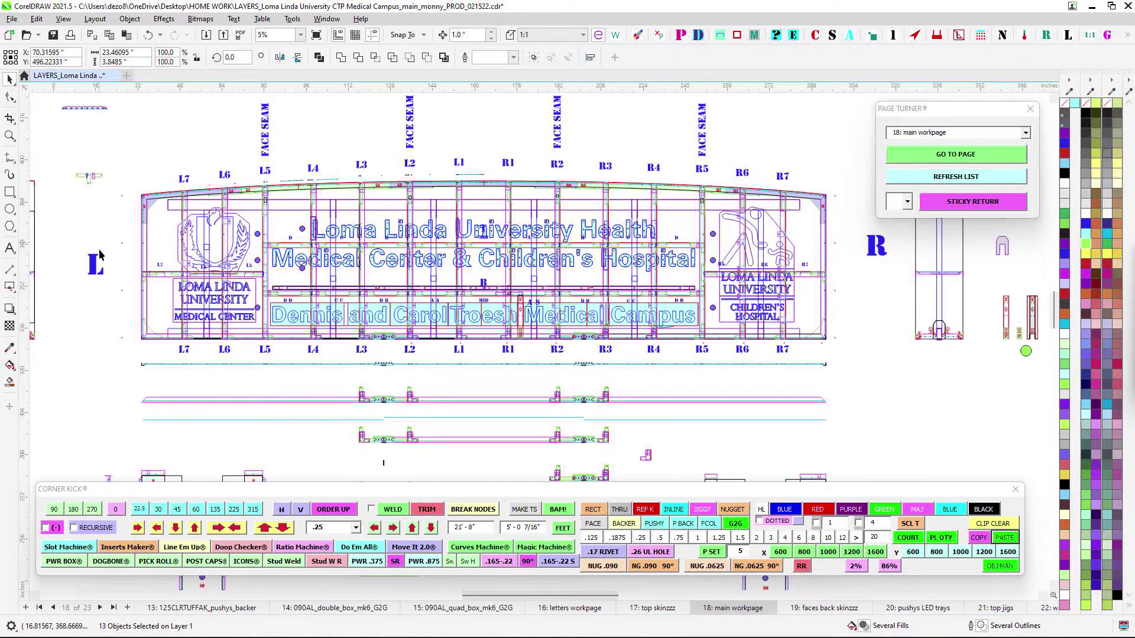
- Compare the hole pattern of the L1 splice plate with the L1 joint between the purple and green rail segments
scroll(807, 224, "up", 3)
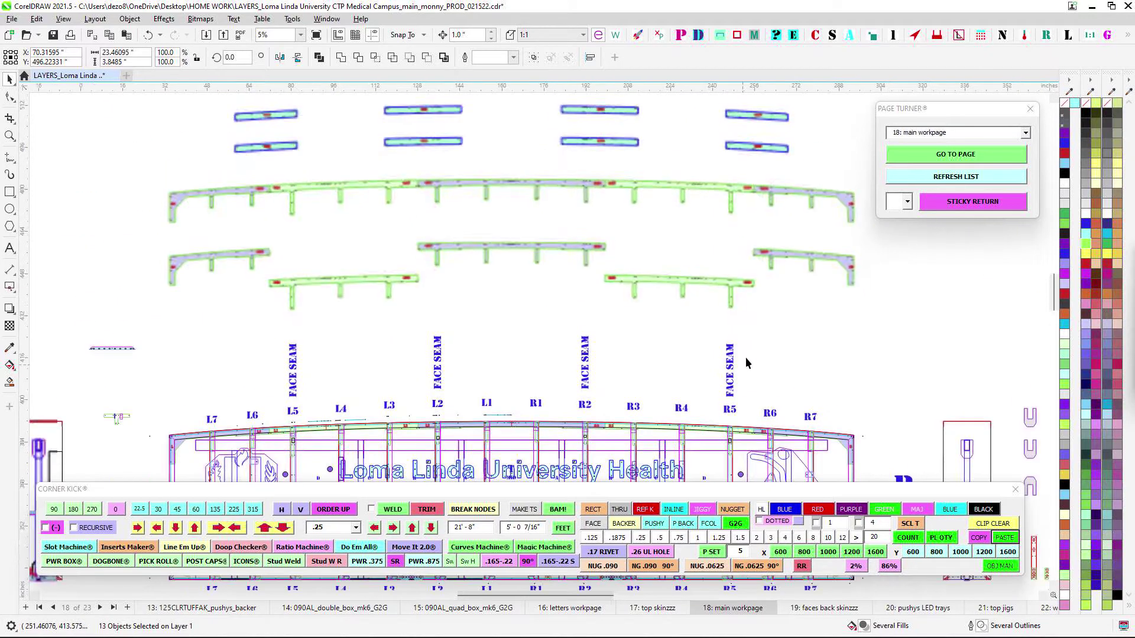
scroll(633, 218, "up", 1)
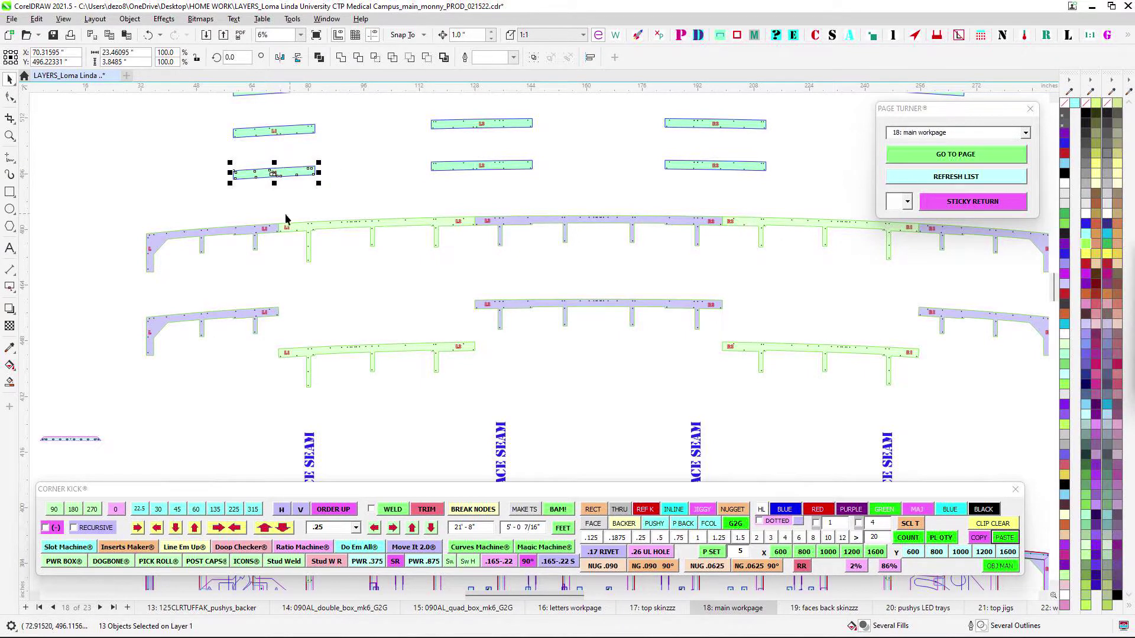
scroll(264, 236, "up", 3)
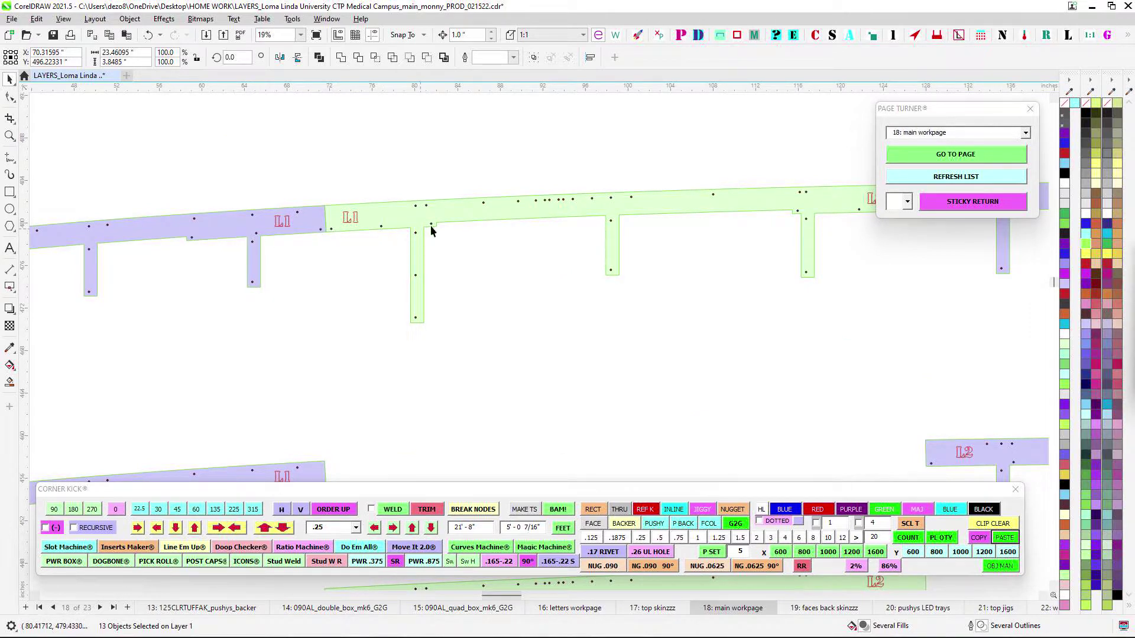
left_click_drag(431, 231, 449, 309)
scroll(235, 134, "up", 2)
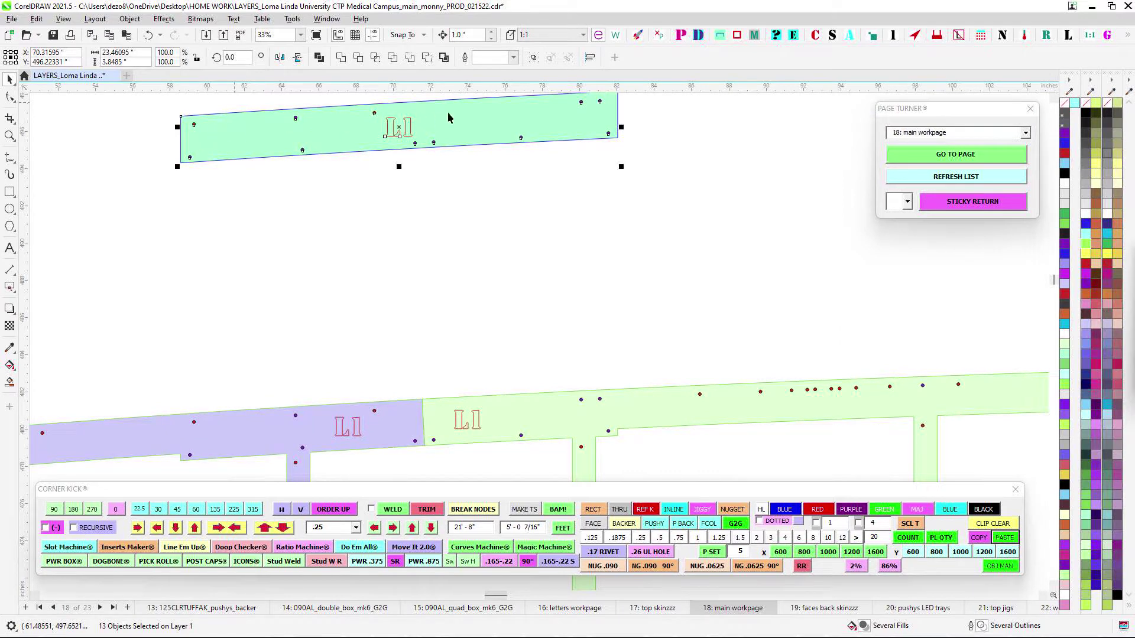
- Examine the splice-plate rows and the rectangular openings above them, and select the right-hand slanted line beneath the openings
scroll(628, 302, "down", 3)
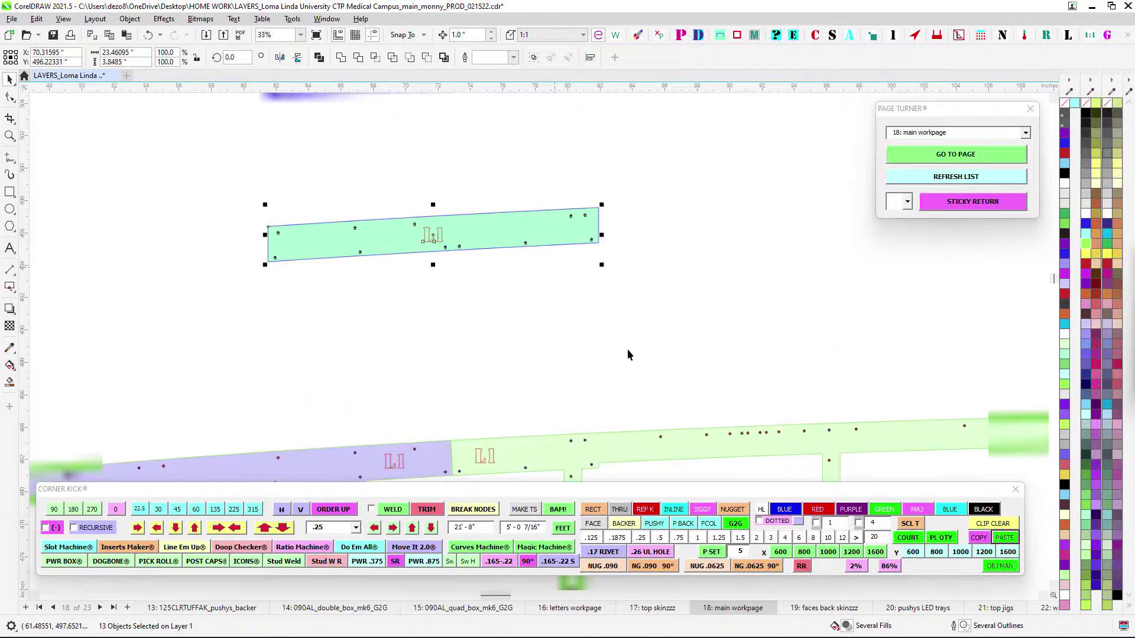
scroll(644, 300, "down", 6)
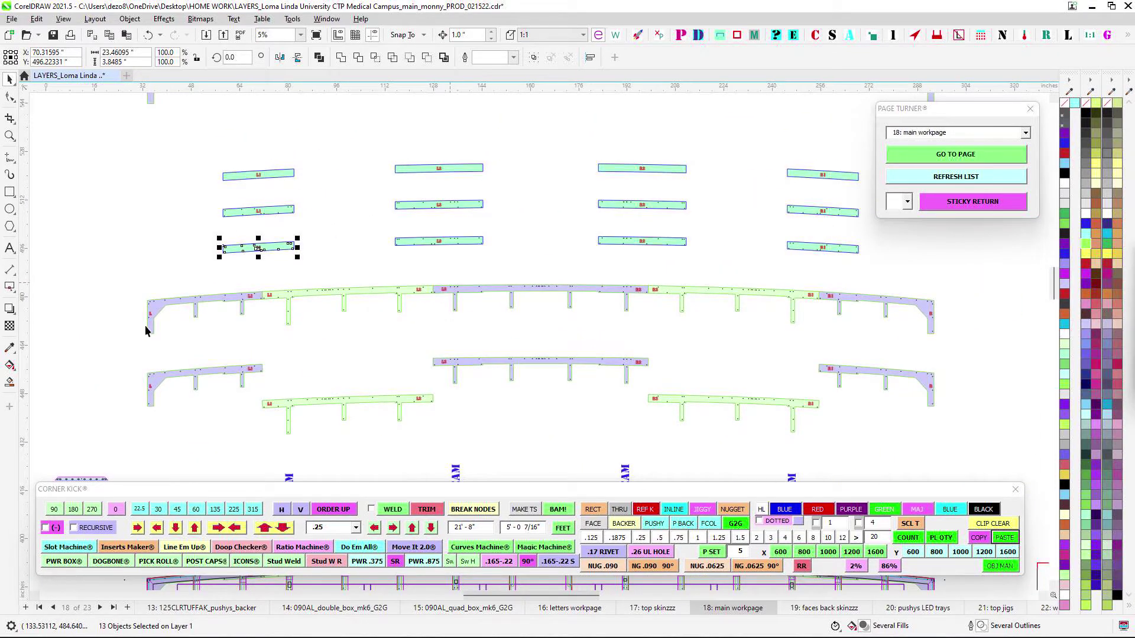
scroll(915, 269, "down", 1)
left_click_drag(591, 215, 590, 342)
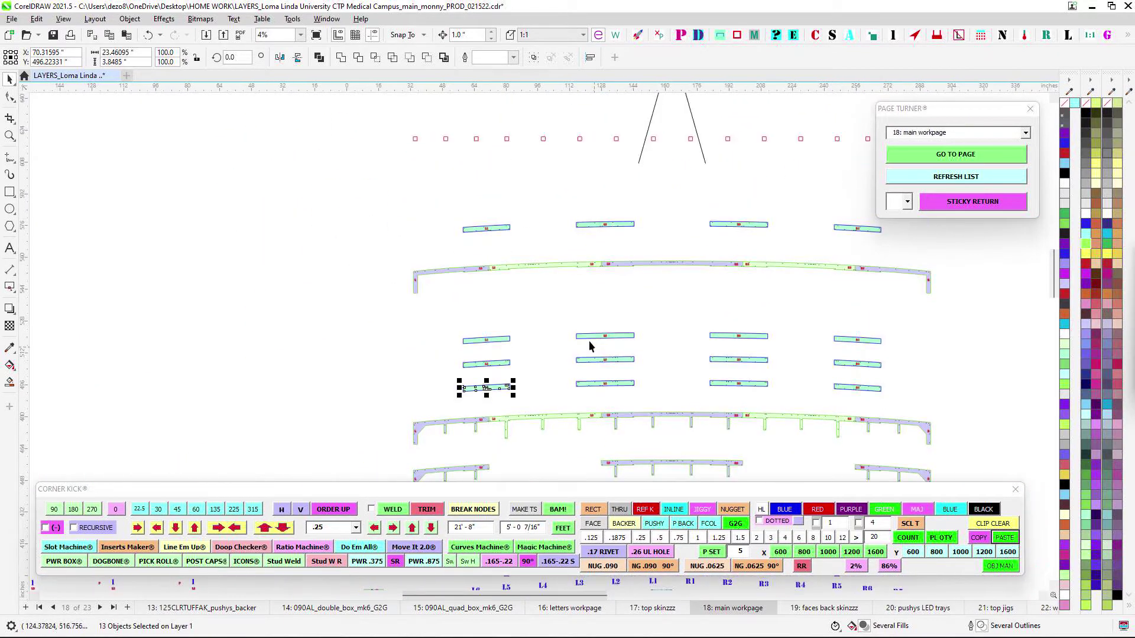
scroll(600, 211, "up", 3)
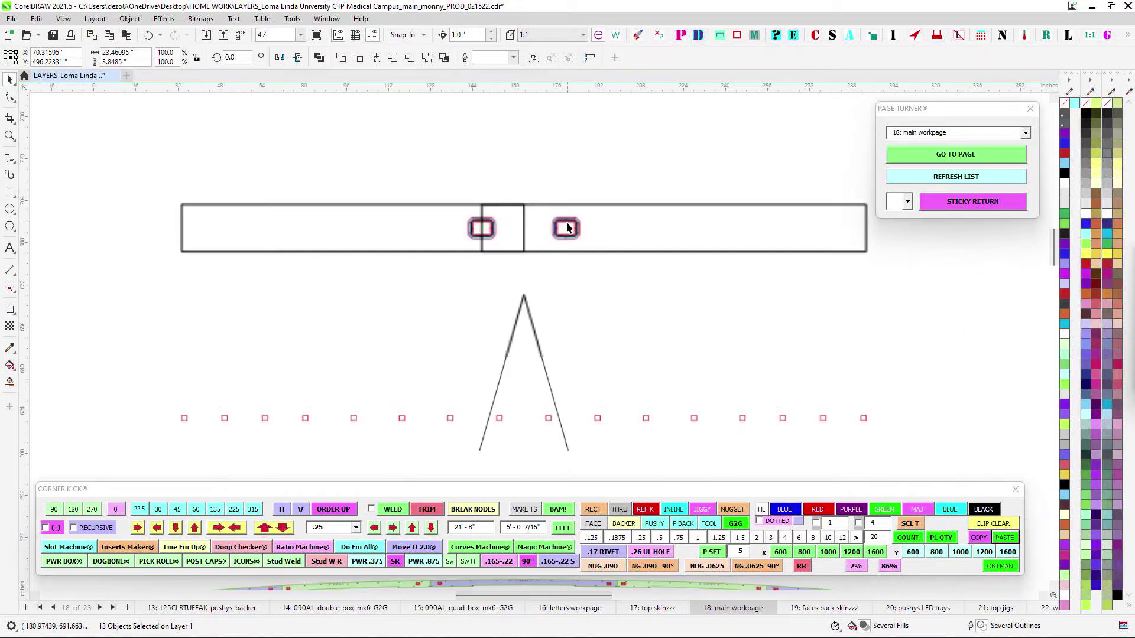
scroll(506, 235, "up", 1)
scroll(461, 217, "up", 1)
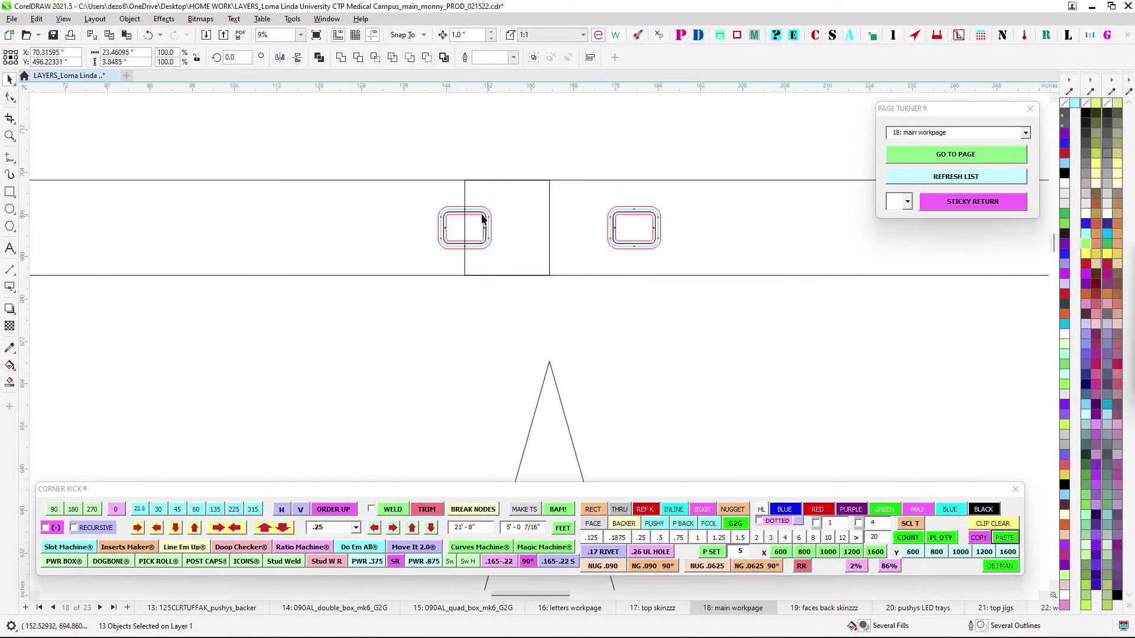
scroll(631, 251, "down", 3)
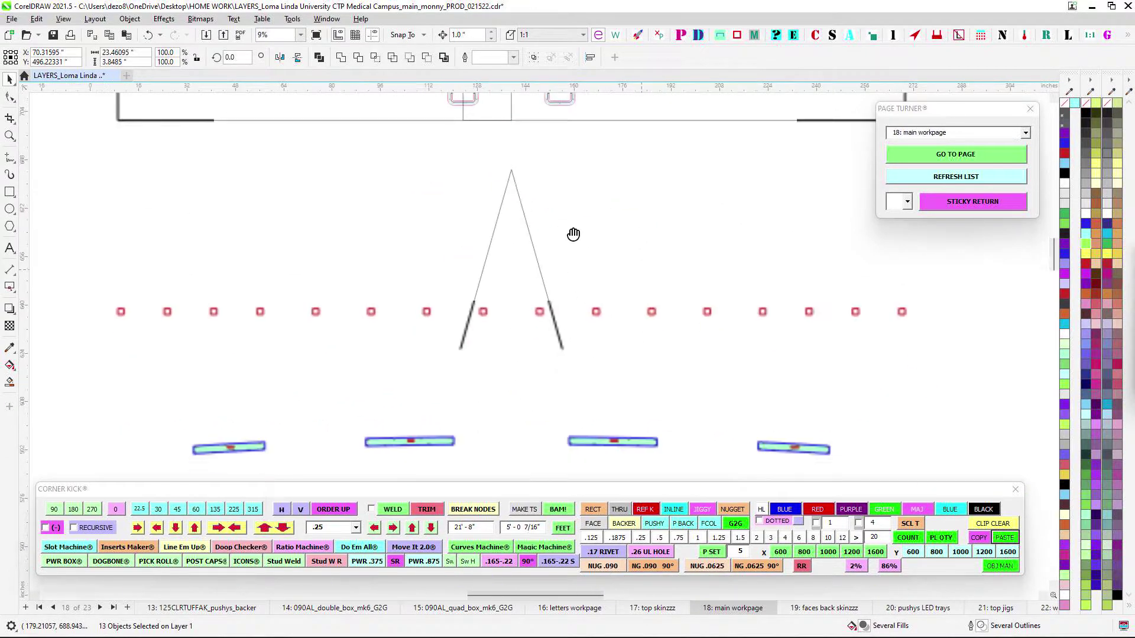
left_click(538, 233)
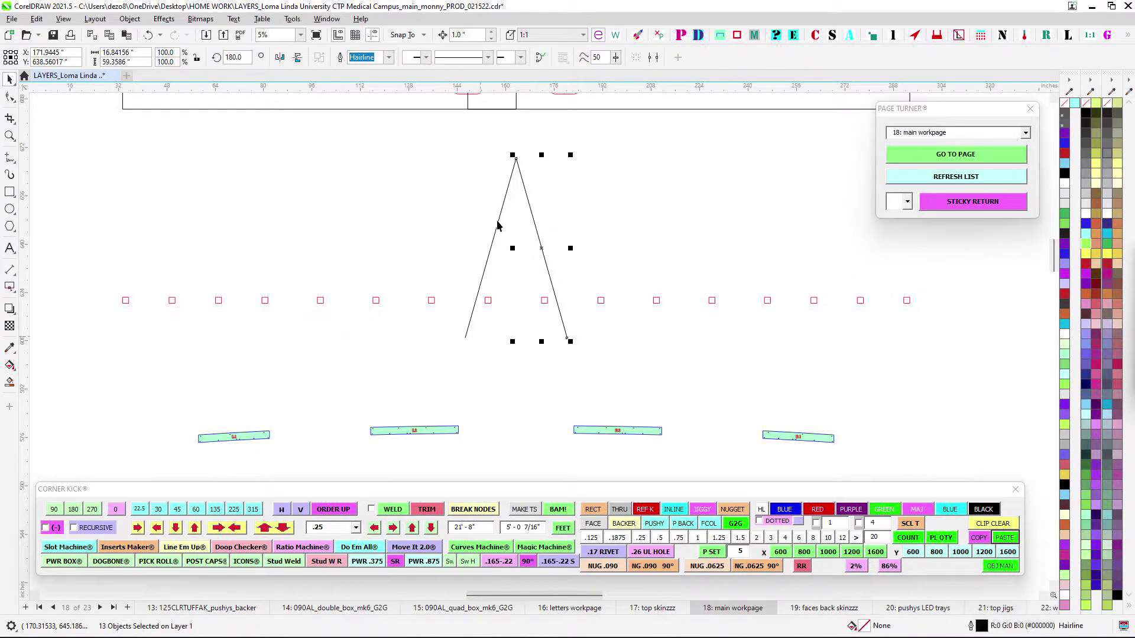
- Inspect the top rail of the main sign frame around uprights L3 to R2, including its joints and holes
scroll(588, 243, "down", 10)
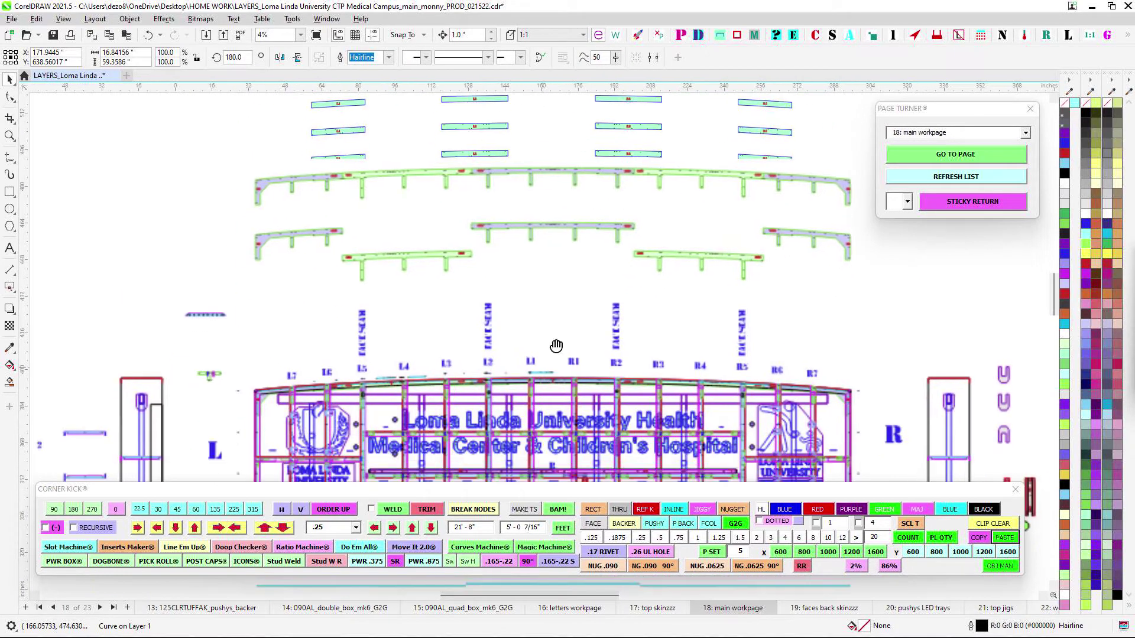
scroll(559, 305, "up", 1)
scroll(558, 306, "up", 3)
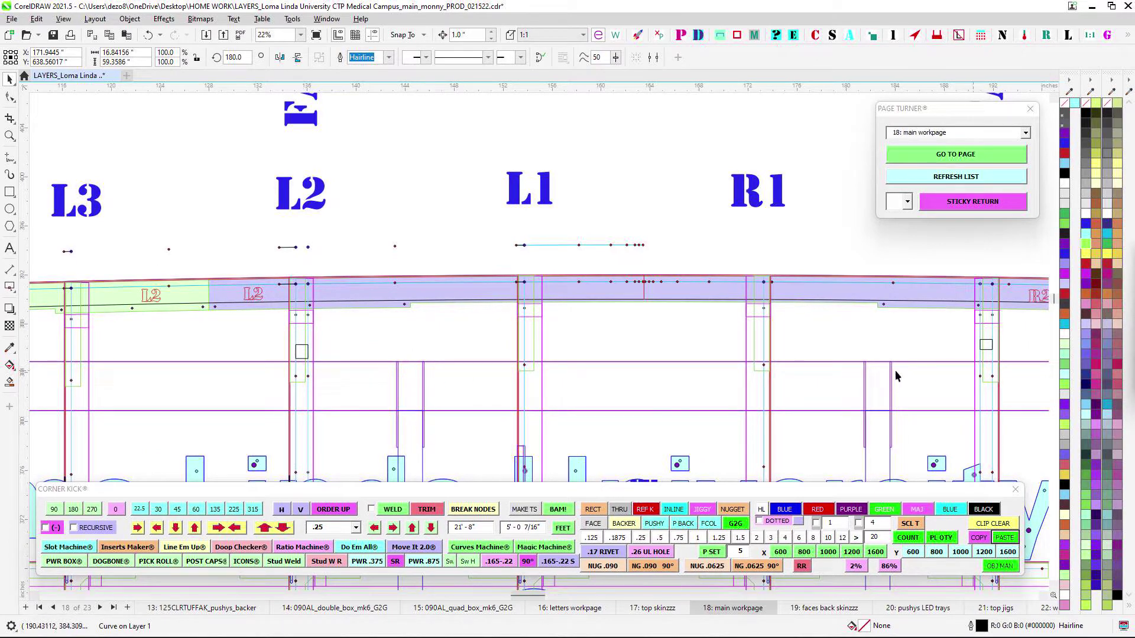
left_click_drag(489, 365, 379, 416)
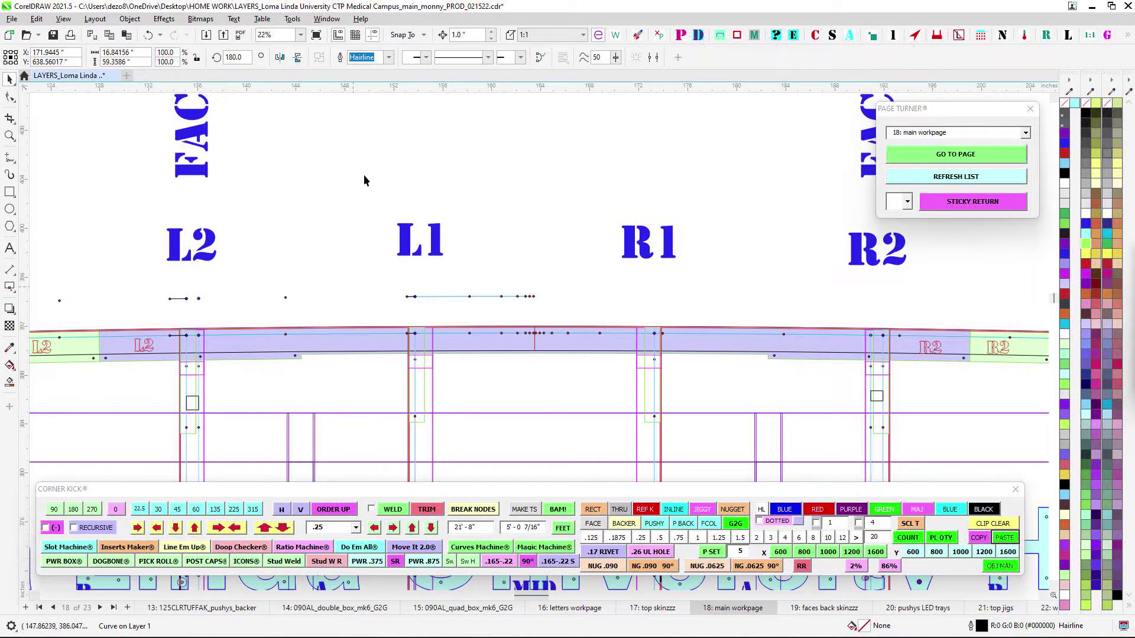
scroll(454, 308, "down", 5)
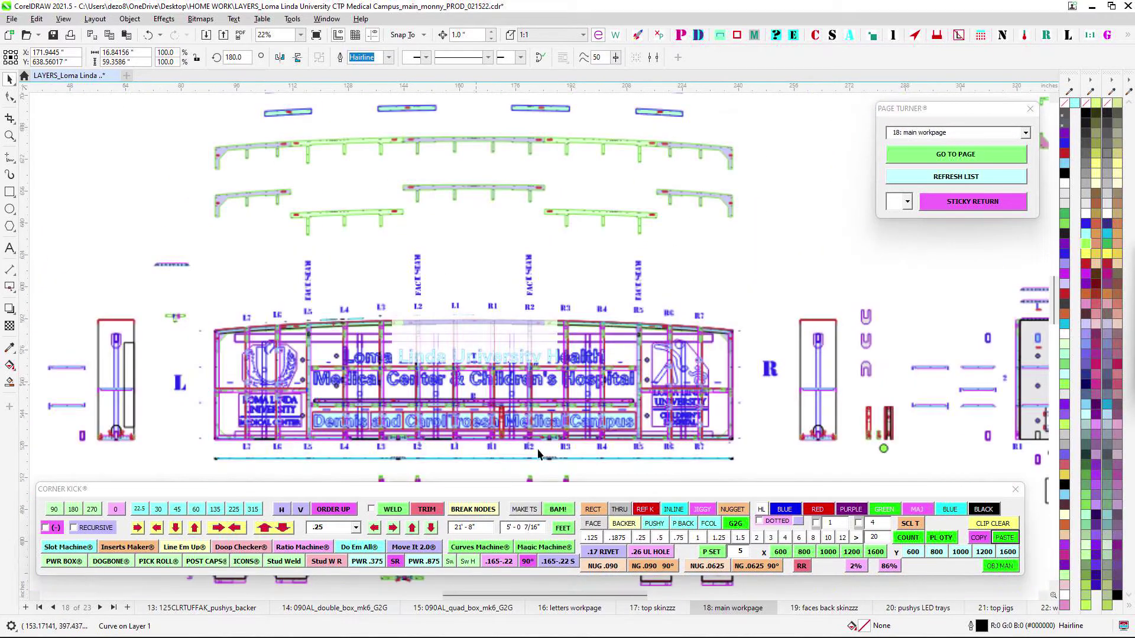
- Open the "17: top skinzzz" page and inspect the end flange at the L1 seam of the left top skin
left_click(651, 608)
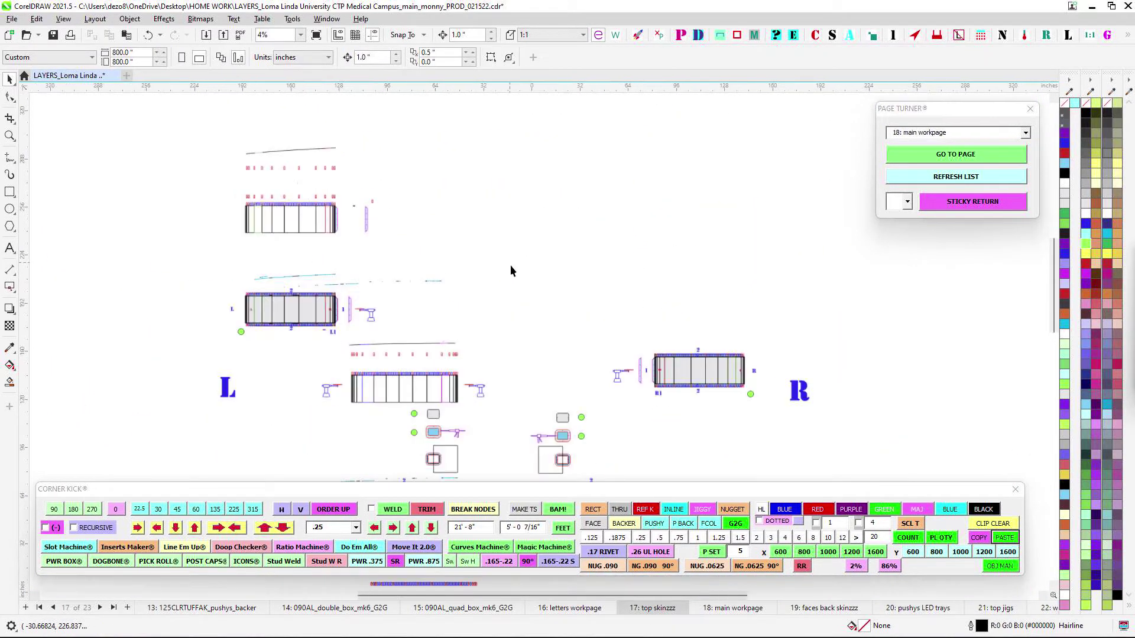
scroll(357, 219, "up", 1)
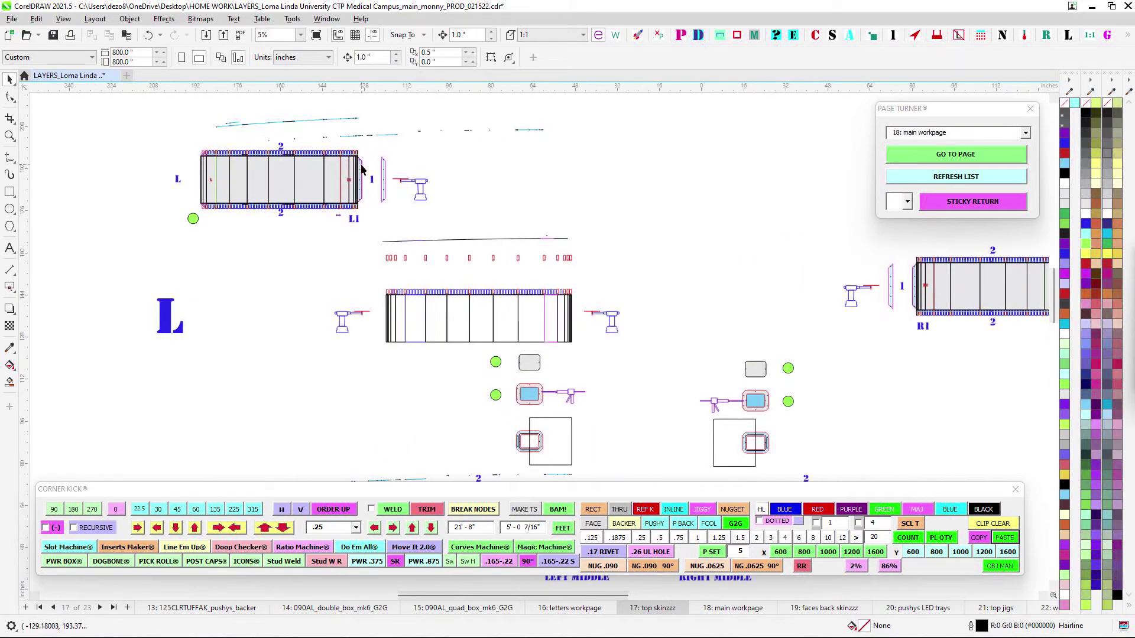
scroll(361, 169, "up", 3)
scroll(384, 167, "up", 2)
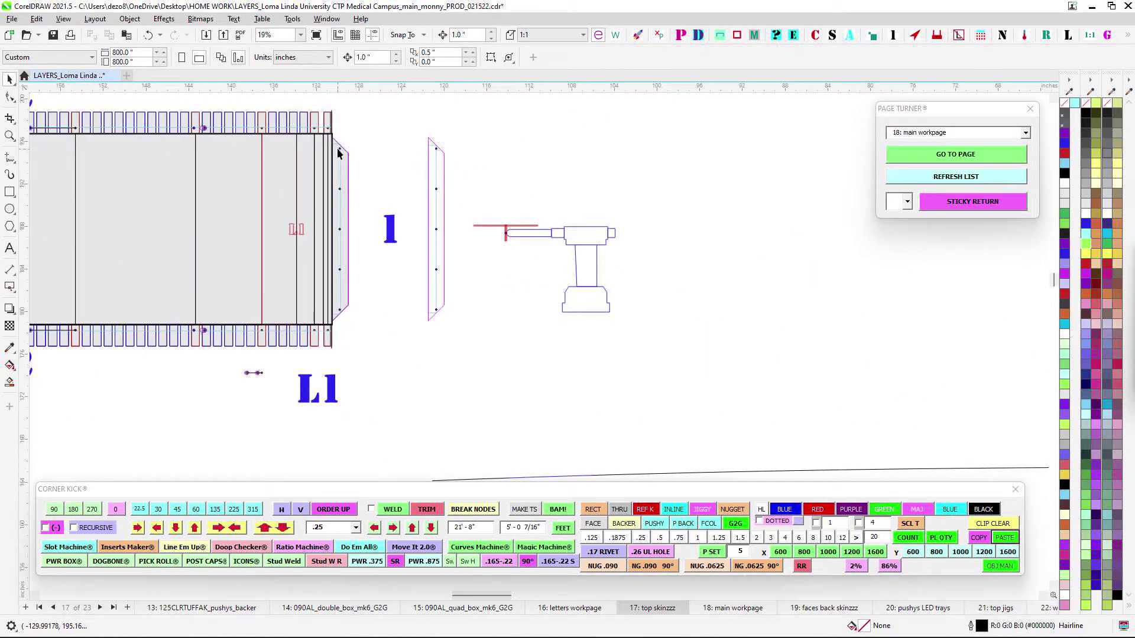
scroll(368, 196, "down", 2)
- Compare the L1 end of the left middle skin with the matching flange on the left top skin
left_click_drag(392, 376, 502, 114)
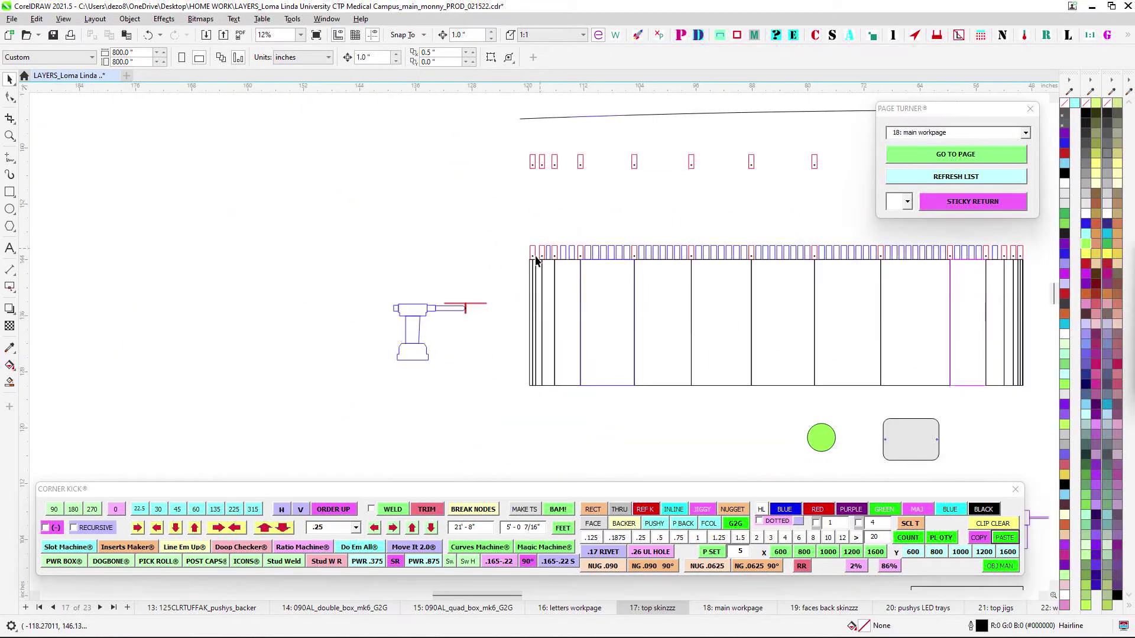
scroll(536, 261, "down", 2)
scroll(501, 340, "up", 2)
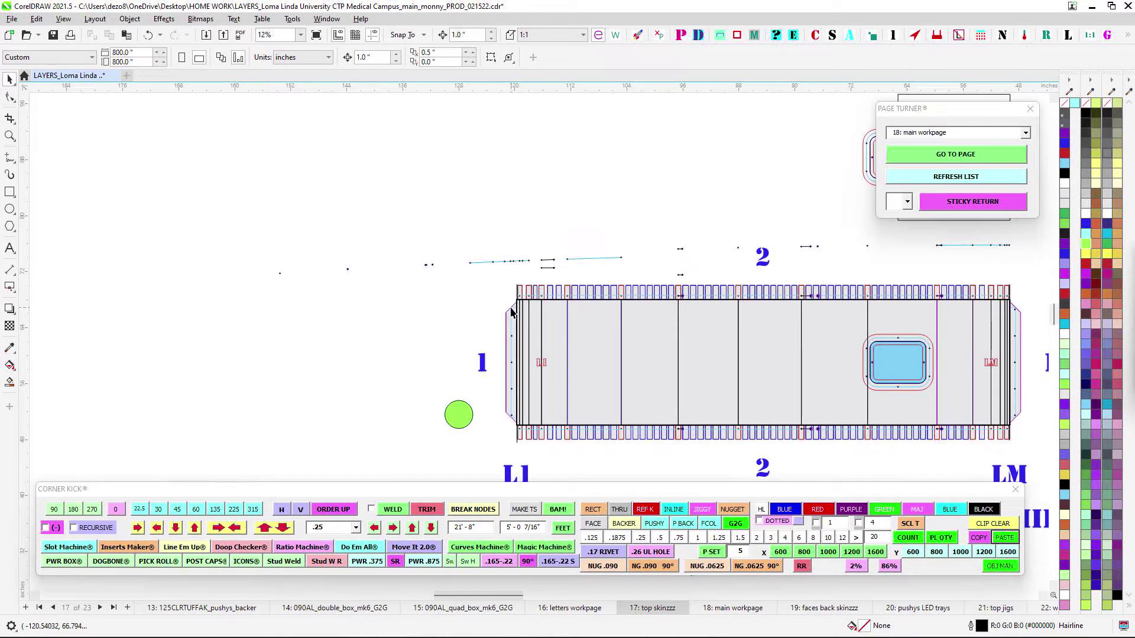
scroll(519, 420, "down", 2)
left_click_drag(507, 189, 481, 467)
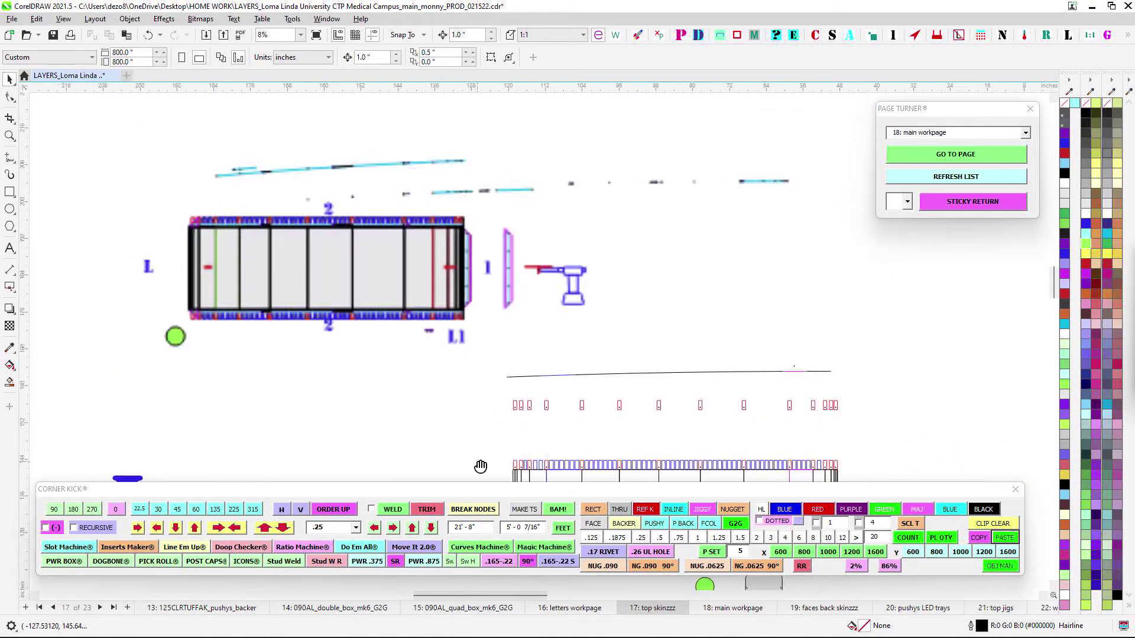
scroll(464, 242, "up", 2)
scroll(462, 249, "up", 2)
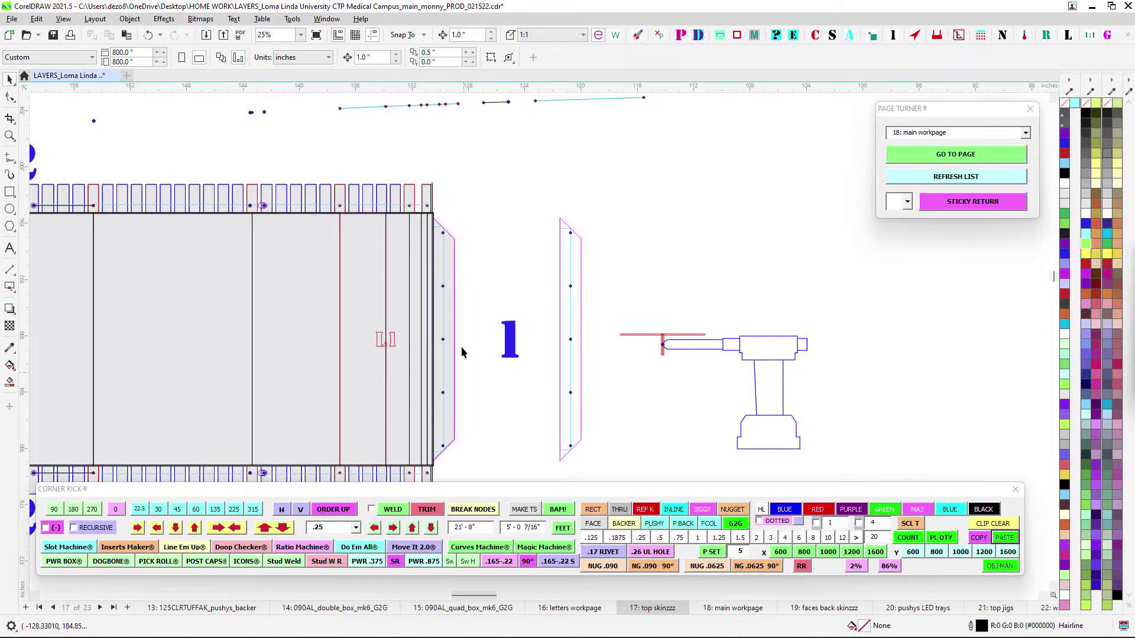
scroll(462, 352, "down", 3)
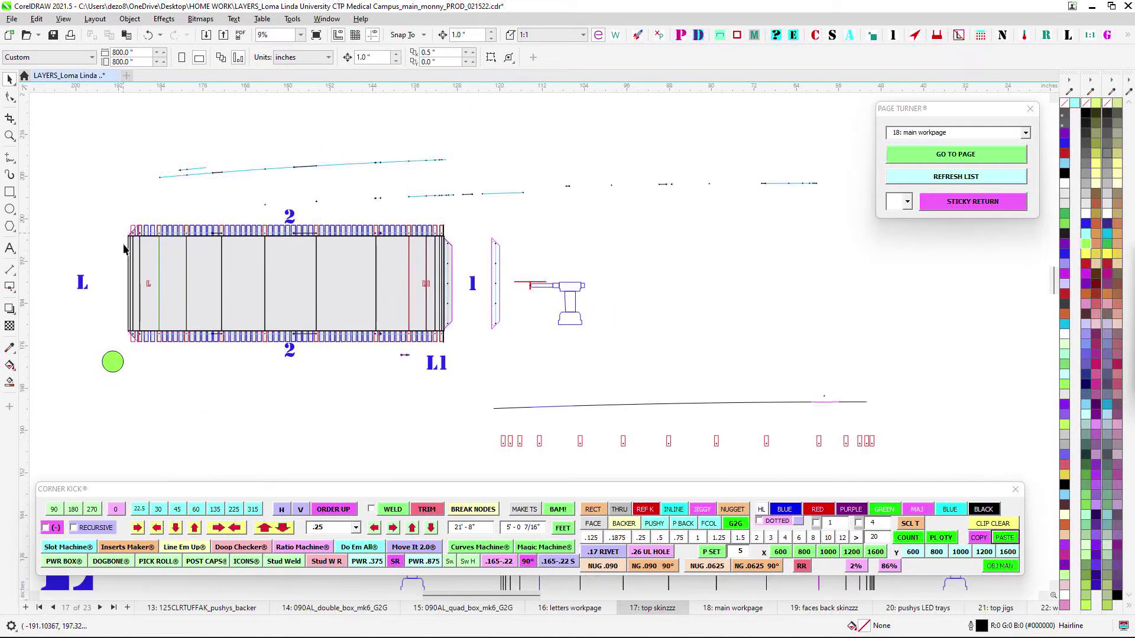
- Examine the left middle and right middle top skins together with their rectangular openings and cover plates
scroll(302, 237, "down", 2)
left_click_drag(428, 346, 304, 239)
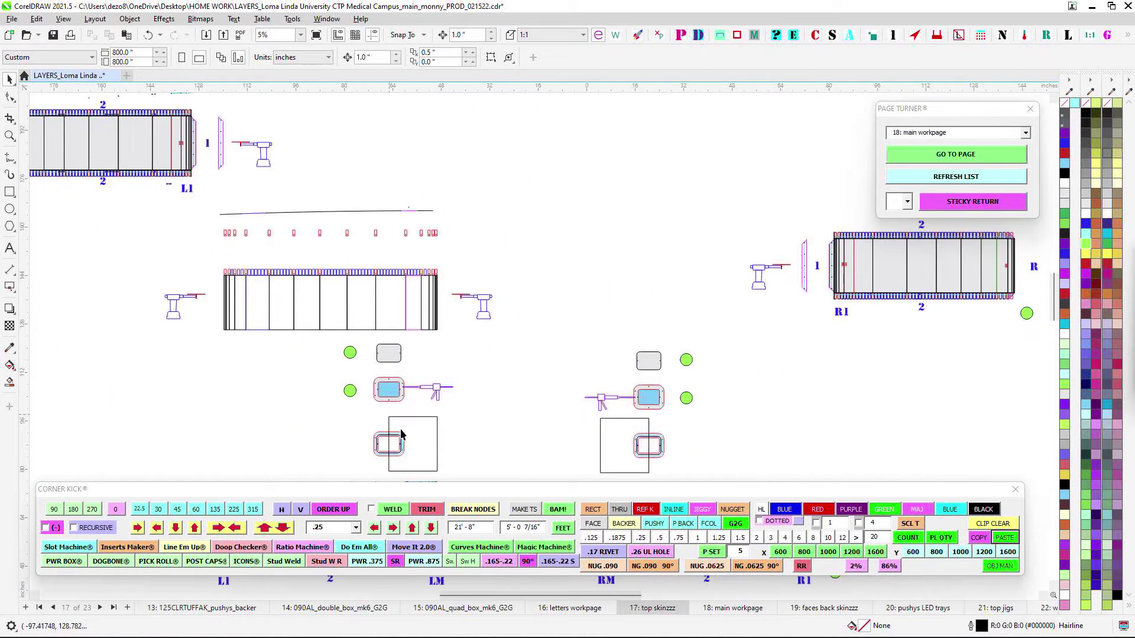
left_click_drag(399, 430, 297, 241)
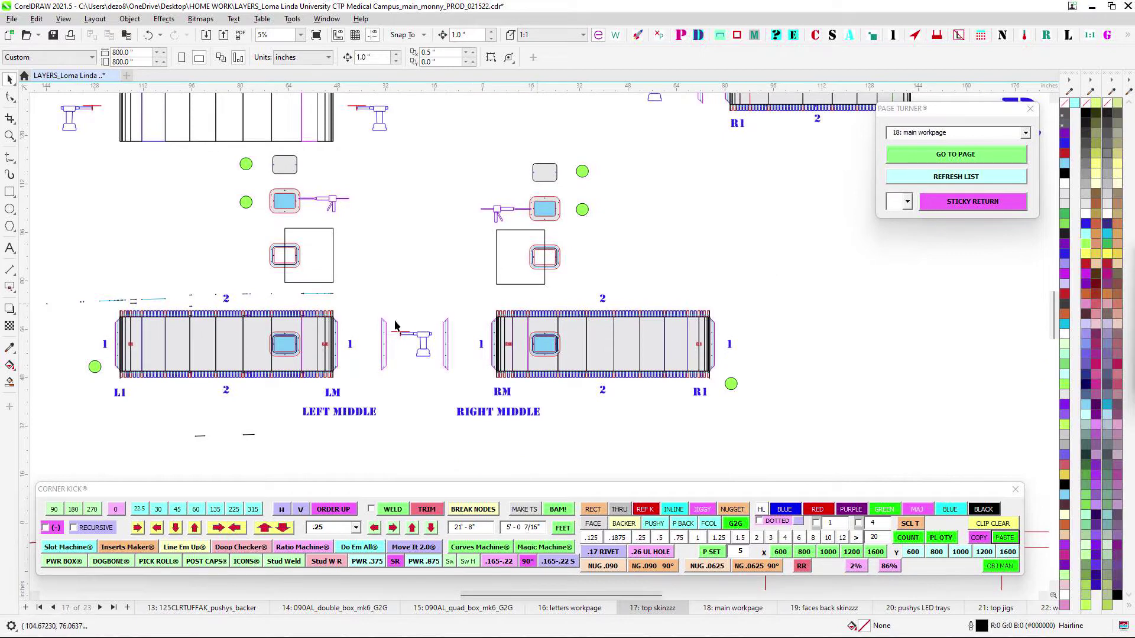
scroll(271, 314, "up", 2)
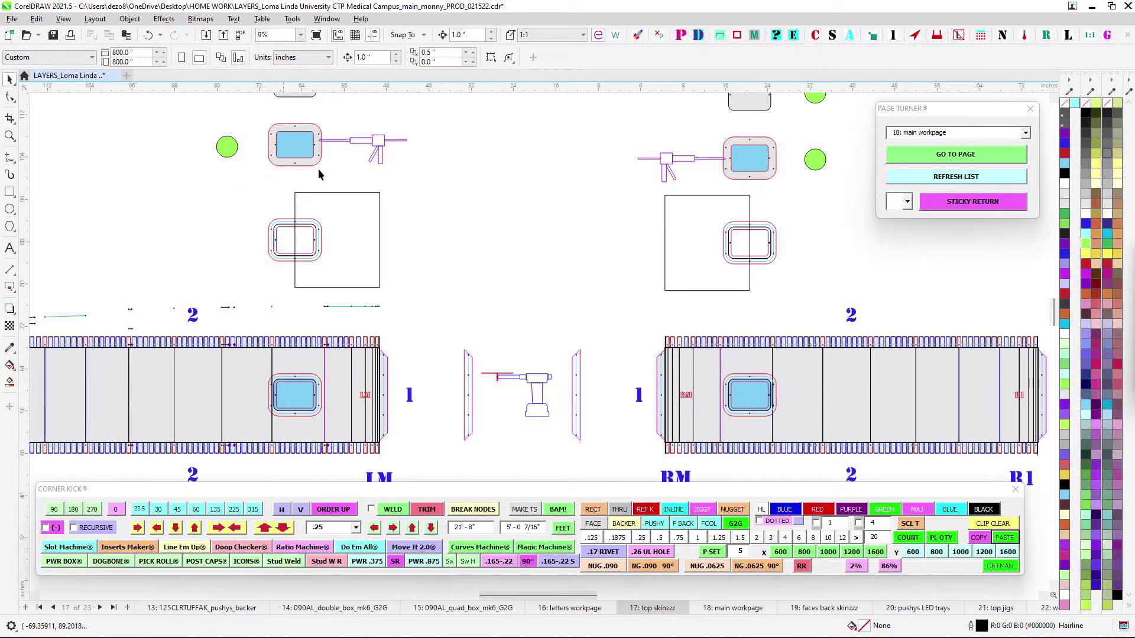
left_click_drag(299, 157, 317, 252)
scroll(303, 172, "up", 3)
scroll(410, 287, "down", 4)
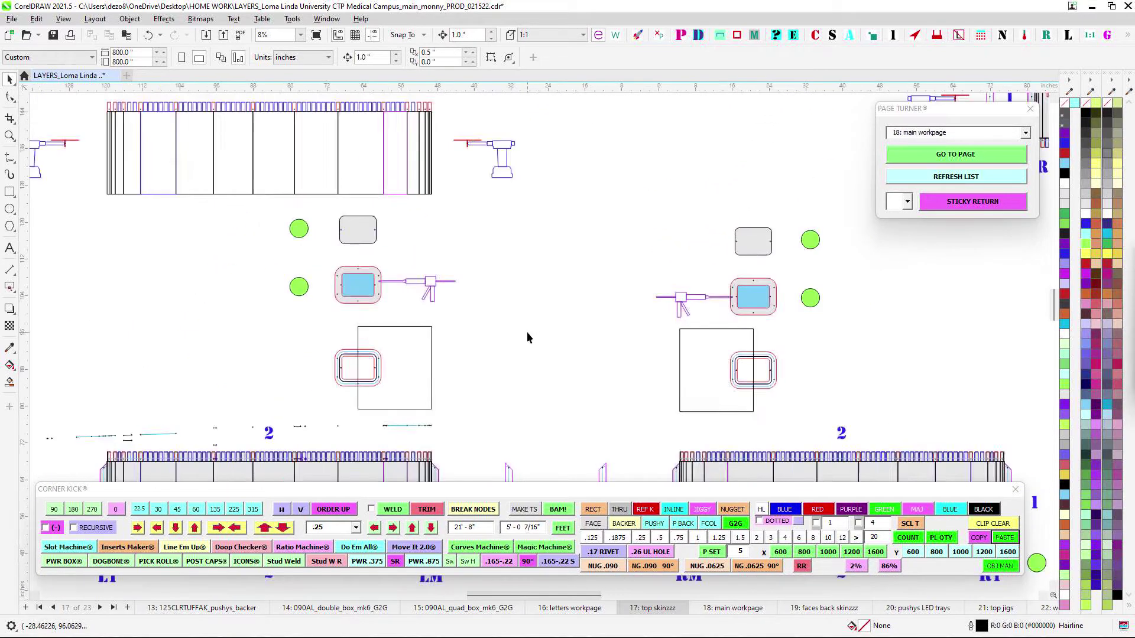
- Review the full sign outline and the frame layouts below the left middle and right middle top skins
scroll(527, 333, "down", 3)
left_click_drag(524, 340, 447, 380)
scroll(383, 201, "down", 1)
scroll(479, 311, "down", 1)
left_click_drag(476, 343, 489, 166)
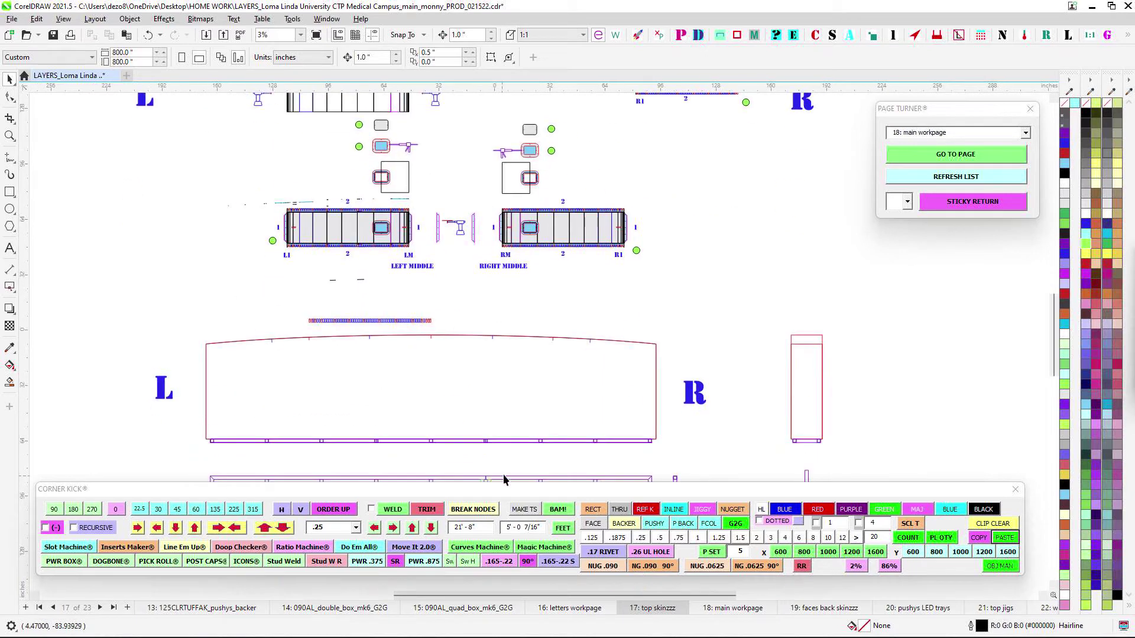
scroll(505, 473, "down", 3)
left_click_drag(505, 453, 527, 146)
scroll(525, 239, "down", 1)
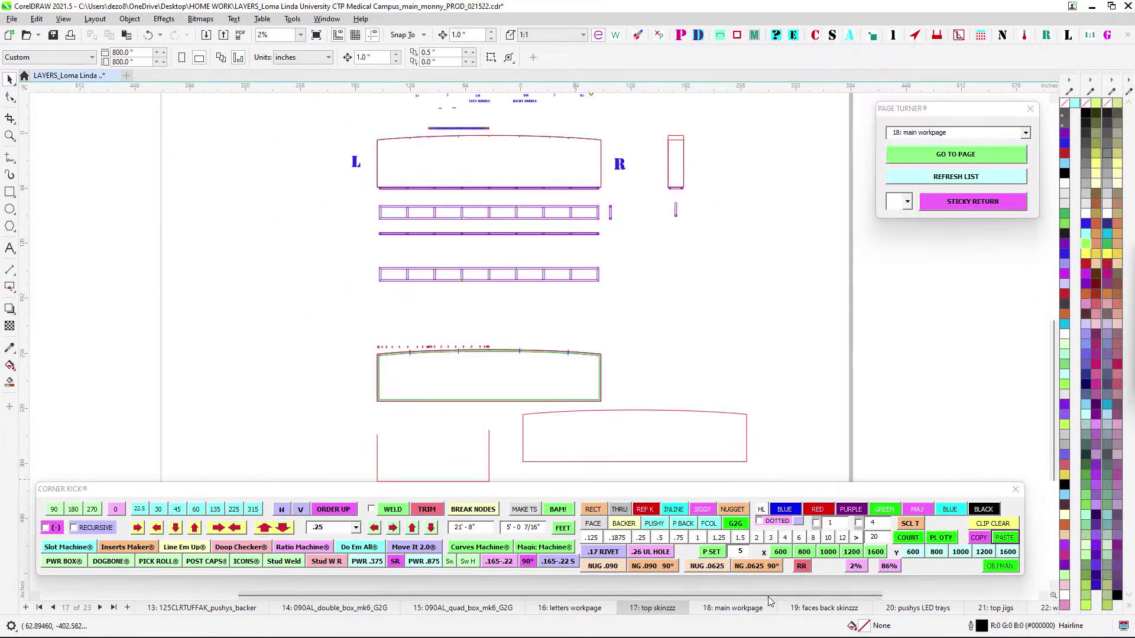
- Return to the "18: main workpage" page and examine the main sign elevation below the top-rail segments
left_click(752, 609)
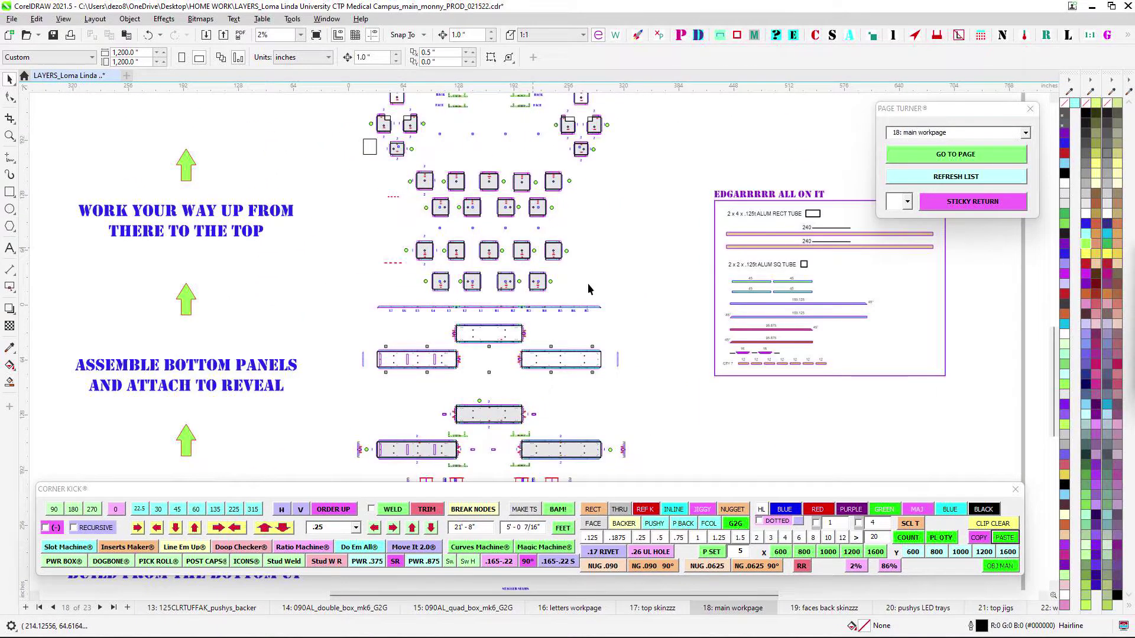
left_click_drag(588, 288, 638, 551)
left_click_drag(674, 172, 542, 311)
scroll(479, 300, "up", 2)
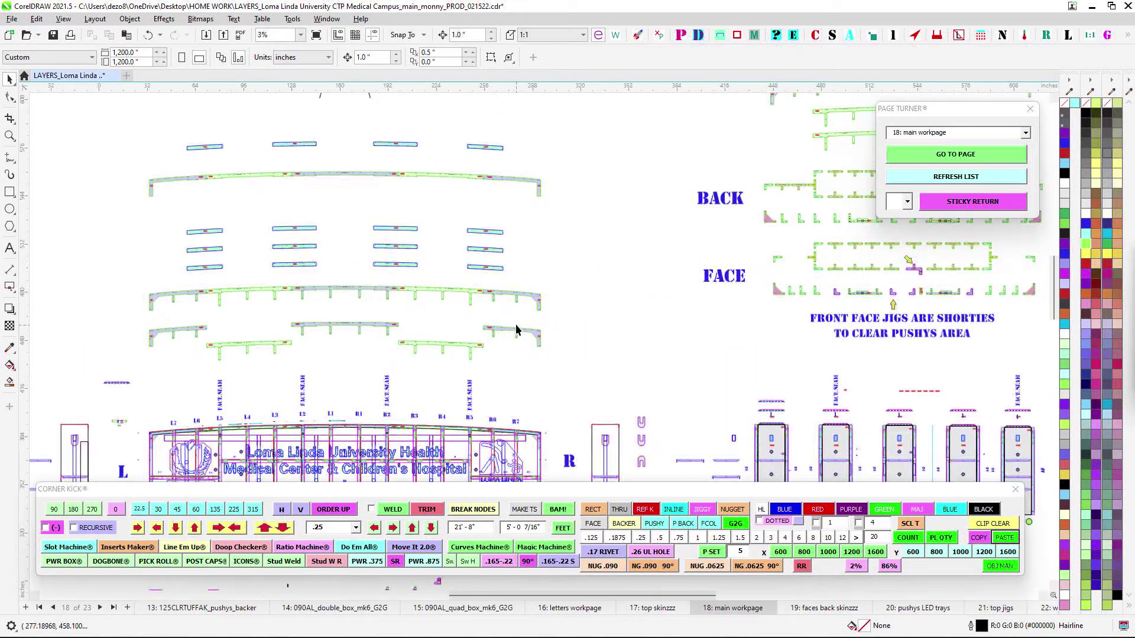
scroll(571, 274, "down", 2)
scroll(352, 390, "up", 1)
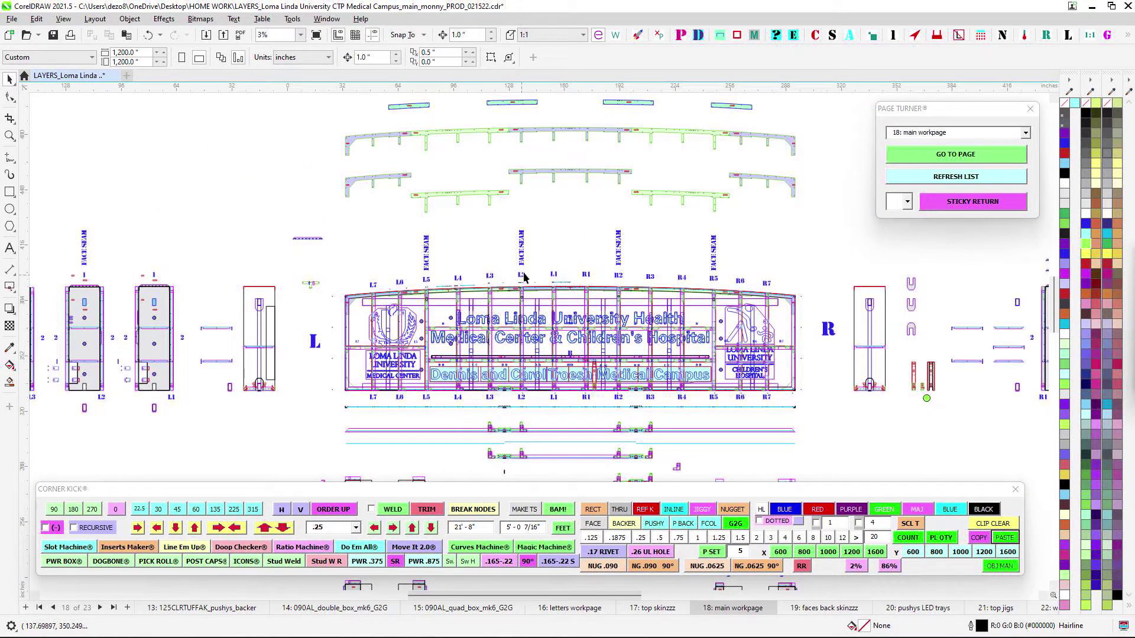
scroll(754, 322, "up", 1)
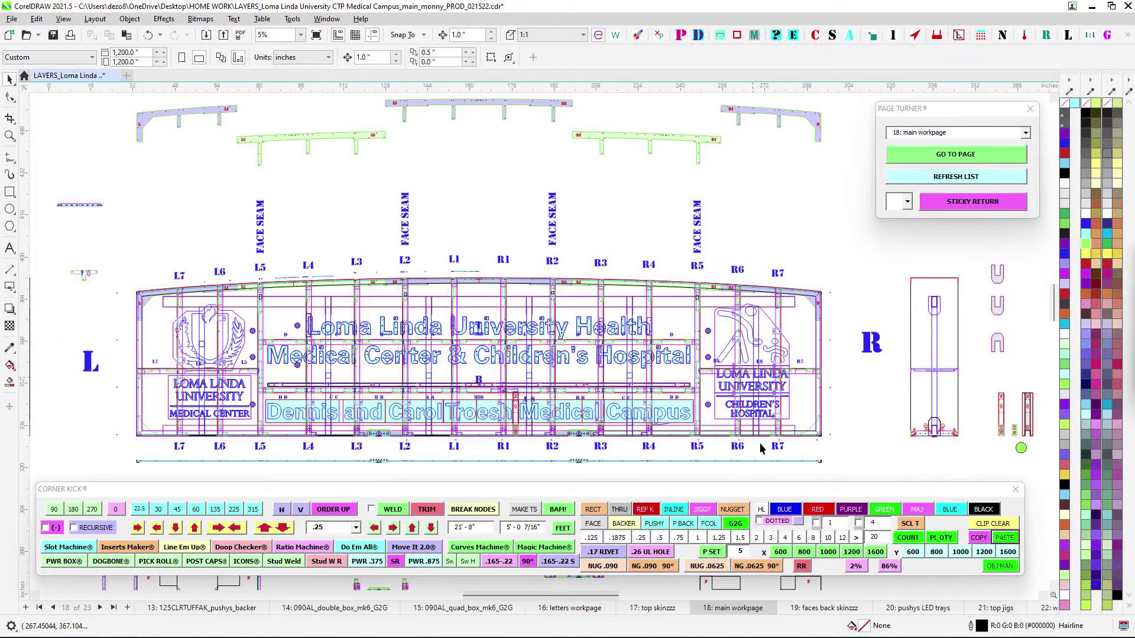
scroll(656, 332, "up", 1)
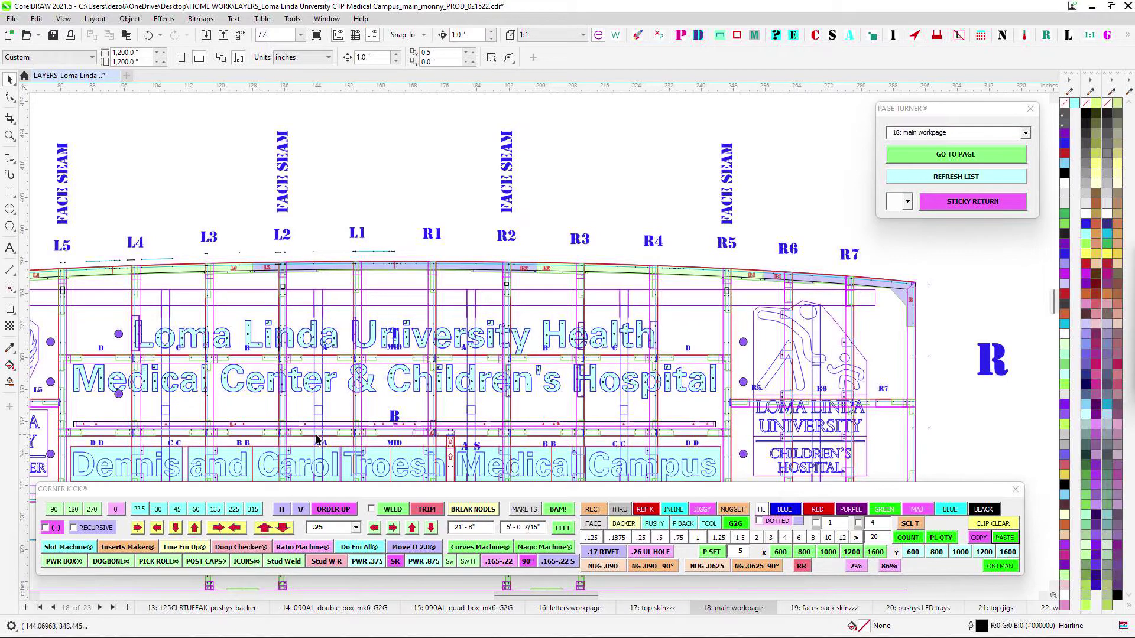
- Follow the main sign's curved top rail from the L7 corner across the face seams to R7
left_click_drag(316, 436, 616, 431)
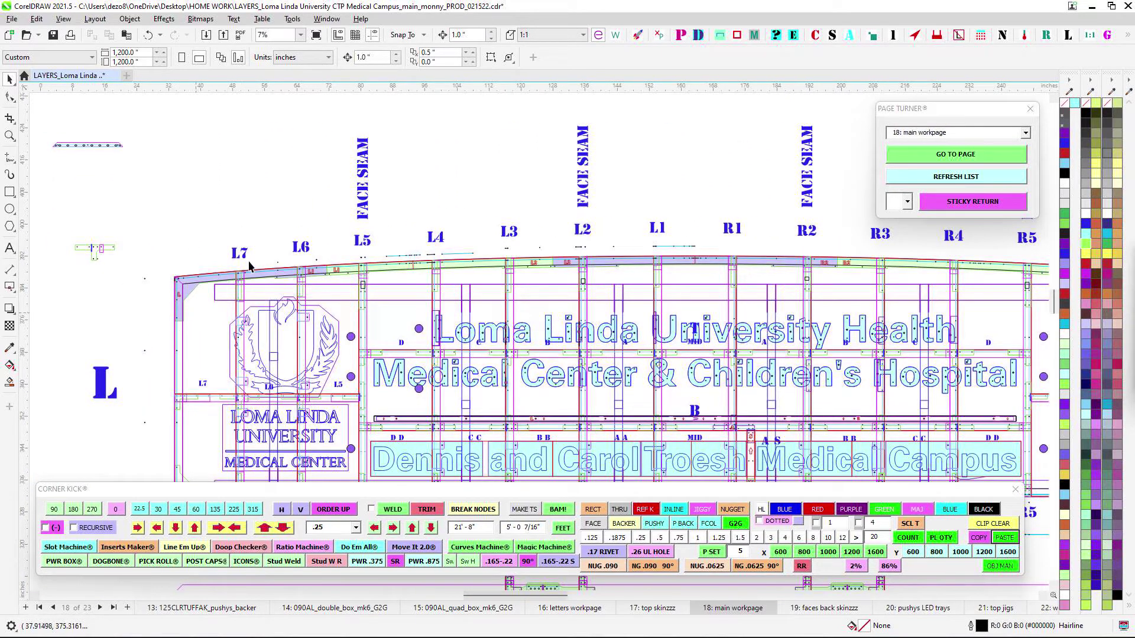
scroll(302, 312, "up", 2)
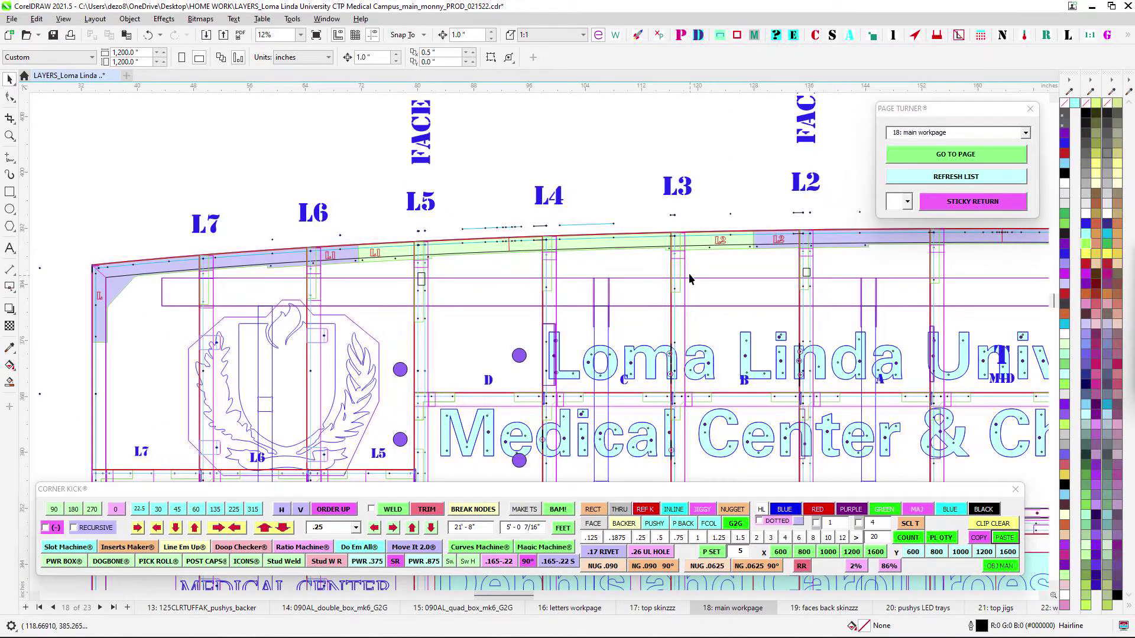
left_click_drag(846, 254, 615, 301)
scroll(618, 300, "down", 4)
scroll(664, 289, "up", 2)
left_click_drag(704, 294, 442, 285)
scroll(442, 285, "up", 1)
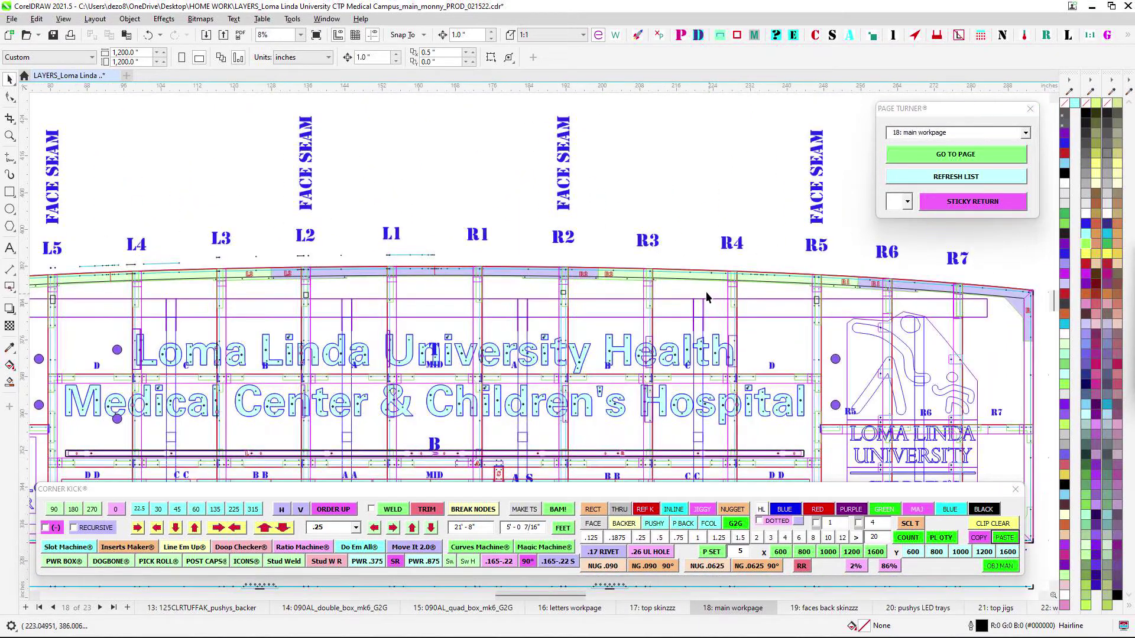
- Examine the sign's R-side end view and the U-shaped parts next to it
scroll(385, 357, "down", 2)
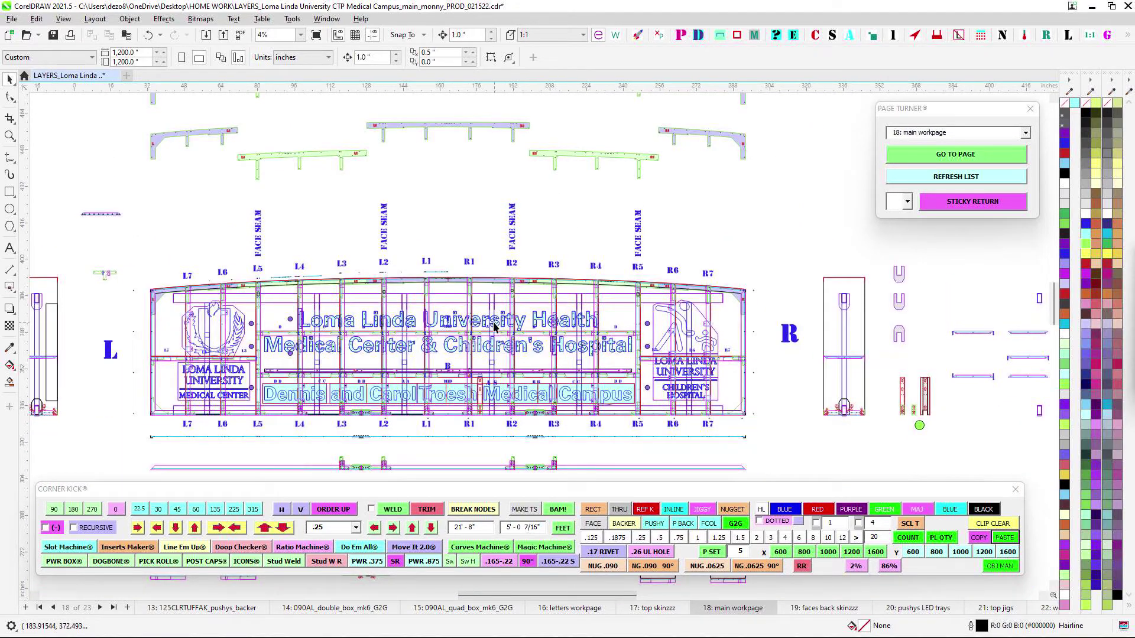
scroll(496, 305, "up", 1)
scroll(495, 301, "down", 2)
left_click_drag(681, 296, 488, 304)
scroll(697, 282, "up", 2)
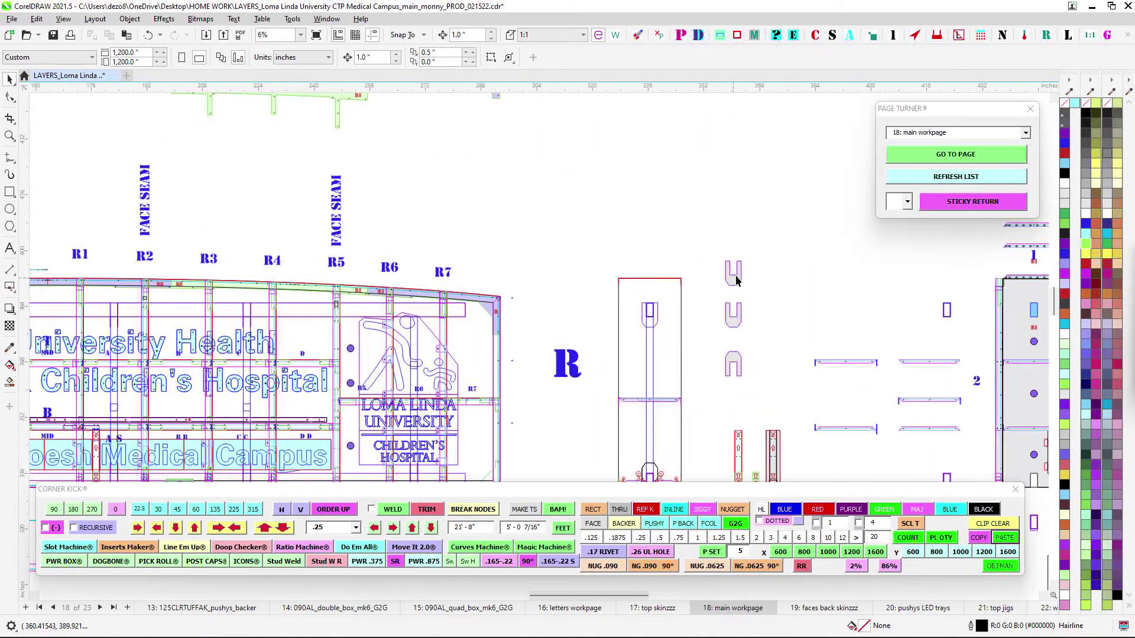
- Examine the R-side end view from the U-shaped part at its head down to the base connection
scroll(665, 315, "up", 2)
scroll(667, 317, "up", 1)
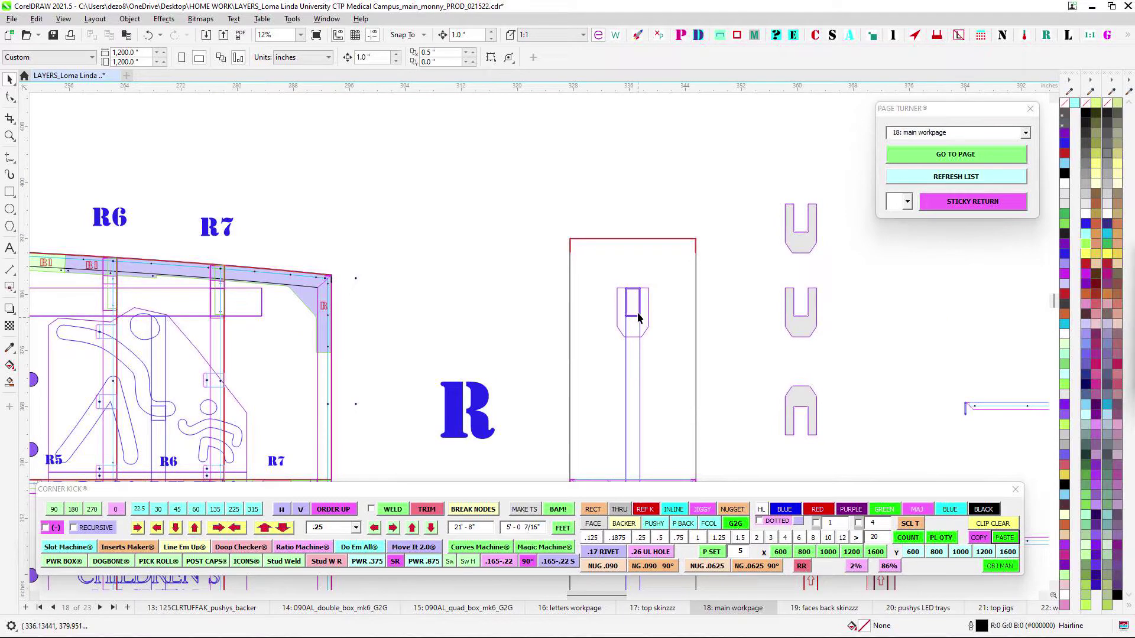
left_click_drag(649, 452, 648, 188)
scroll(627, 359, "up", 2)
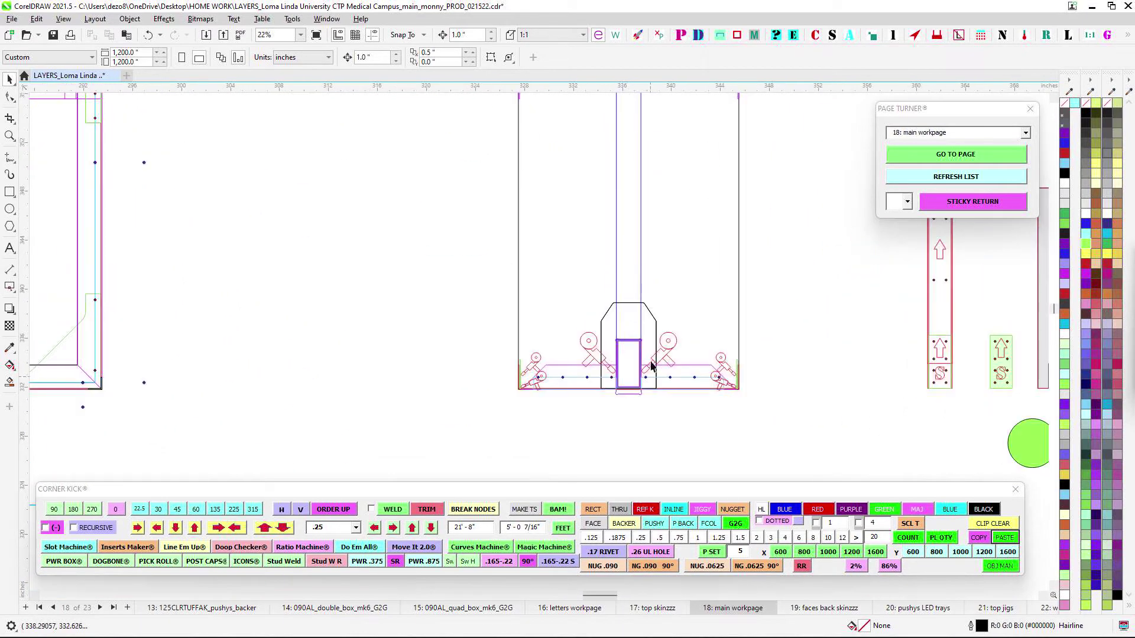
- Look over the main sign elevation from the R-side bottom corner to the central lettering rows
scroll(632, 397, "down", 2)
left_click_drag(424, 386, 830, 328)
left_click_drag(468, 343, 569, 345)
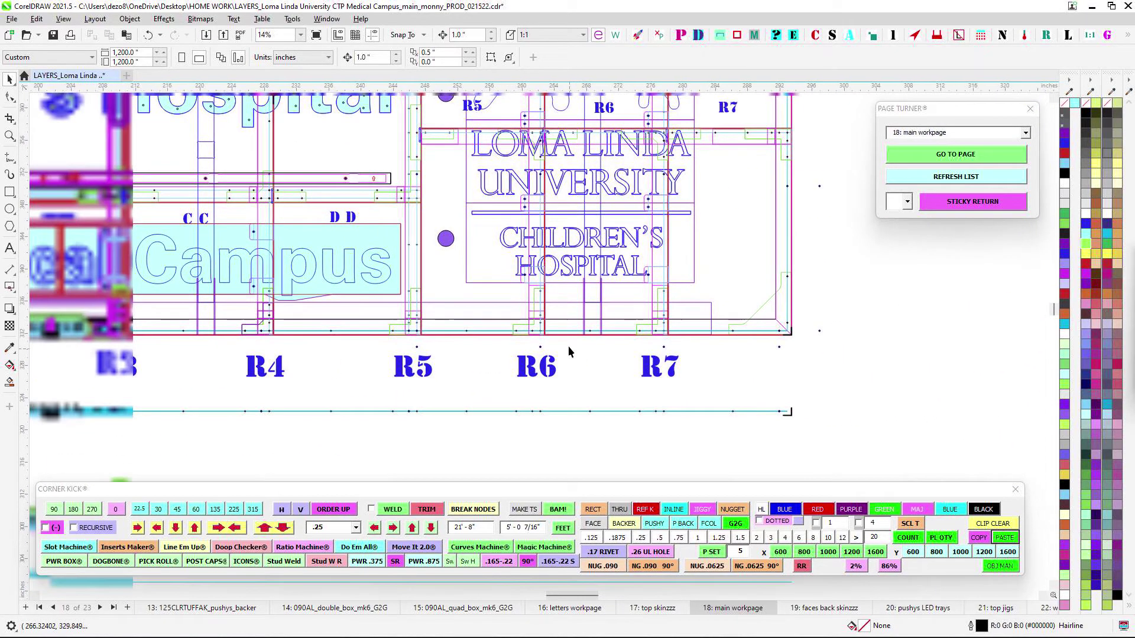
scroll(574, 319, "up", 2)
scroll(599, 353, "down", 4)
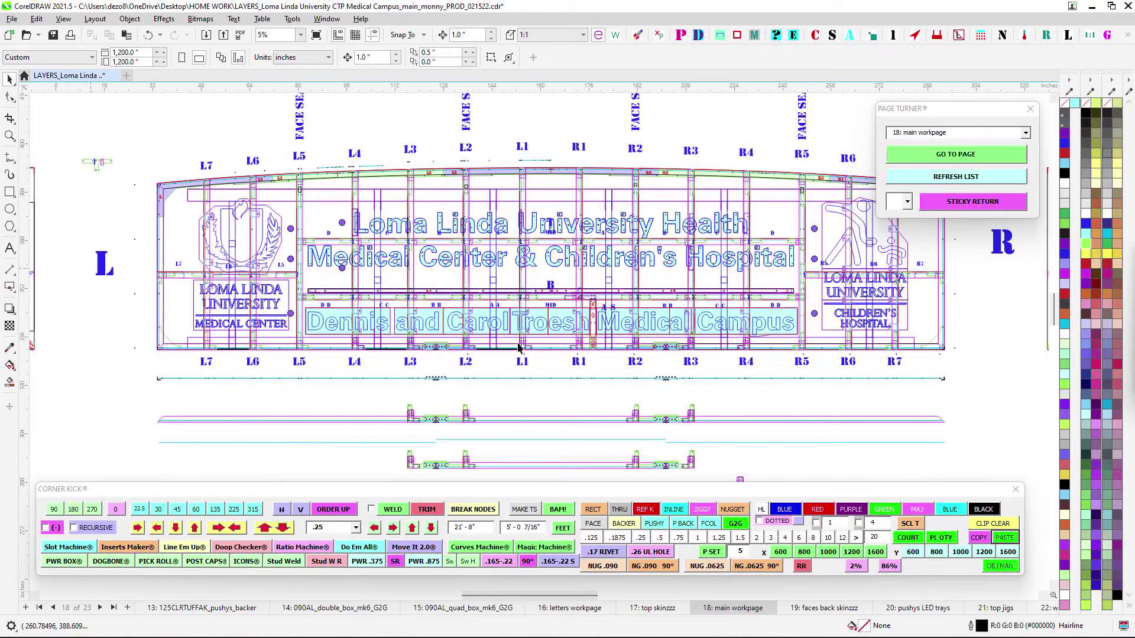
scroll(554, 190, "up", 2)
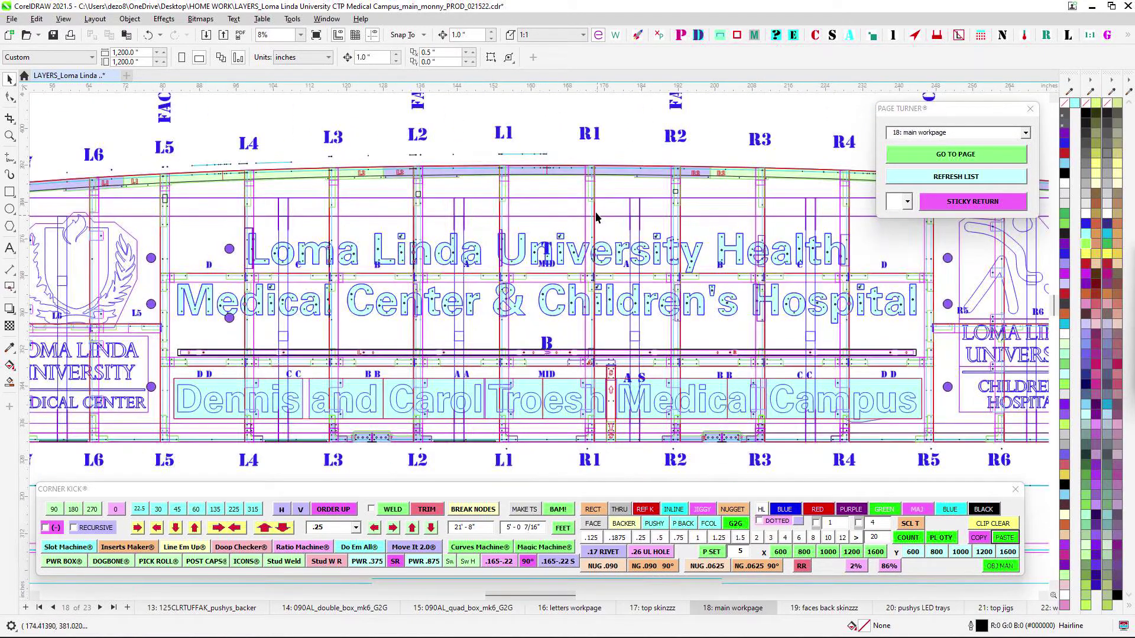
scroll(621, 218, "down", 2)
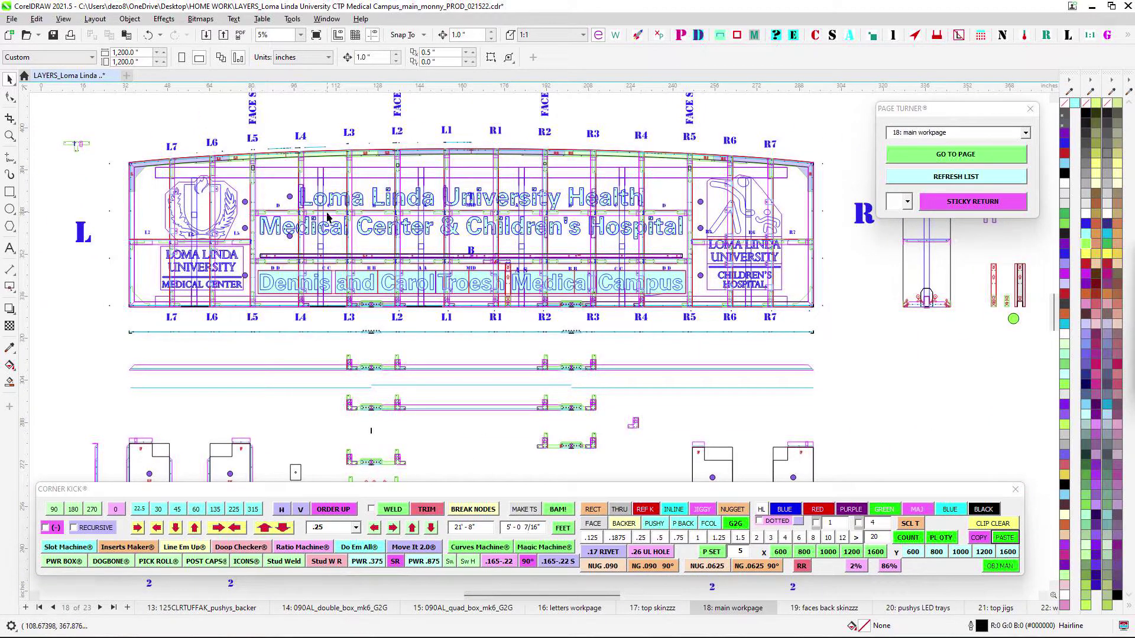
- Examine the small tabs marked (TYP.) along the cutouts of the L7 and L6 frame sections
scroll(323, 218, "down", 1)
left_click_drag(339, 223, 426, 225)
left_click_drag(220, 266, 575, 264)
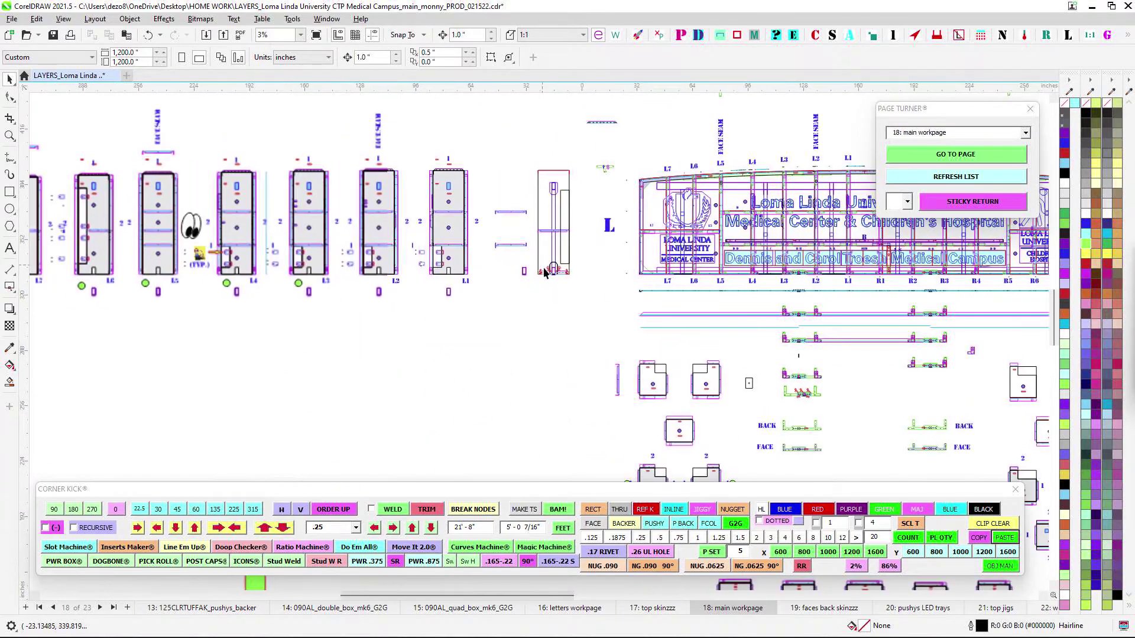
left_click_drag(327, 307, 349, 314)
scroll(287, 178, "up", 6)
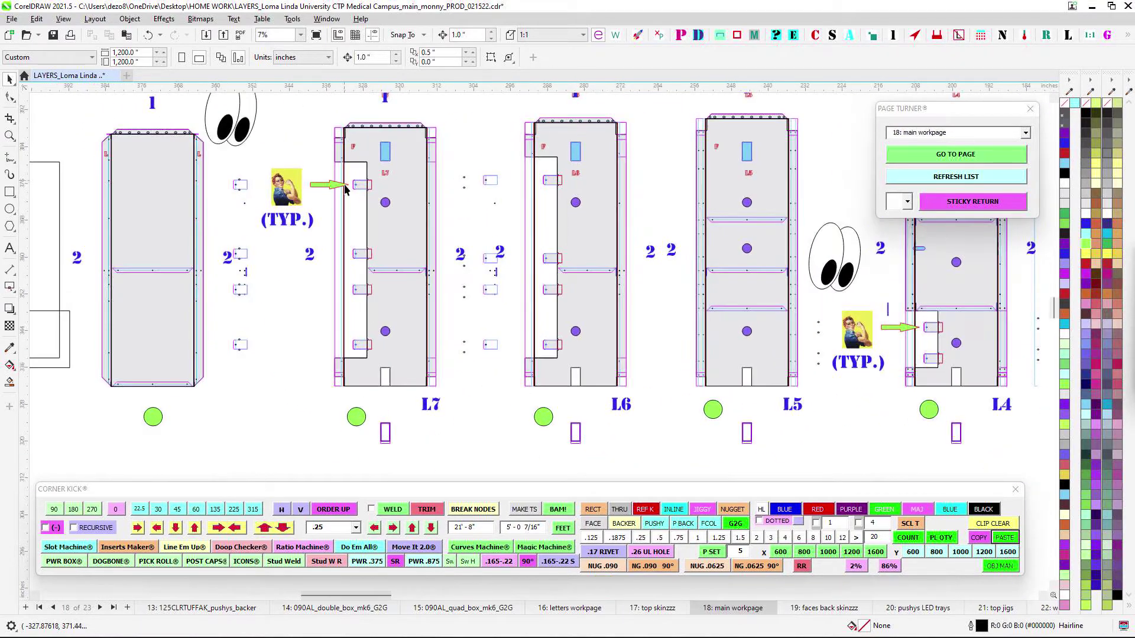
scroll(324, 187, "up", 3)
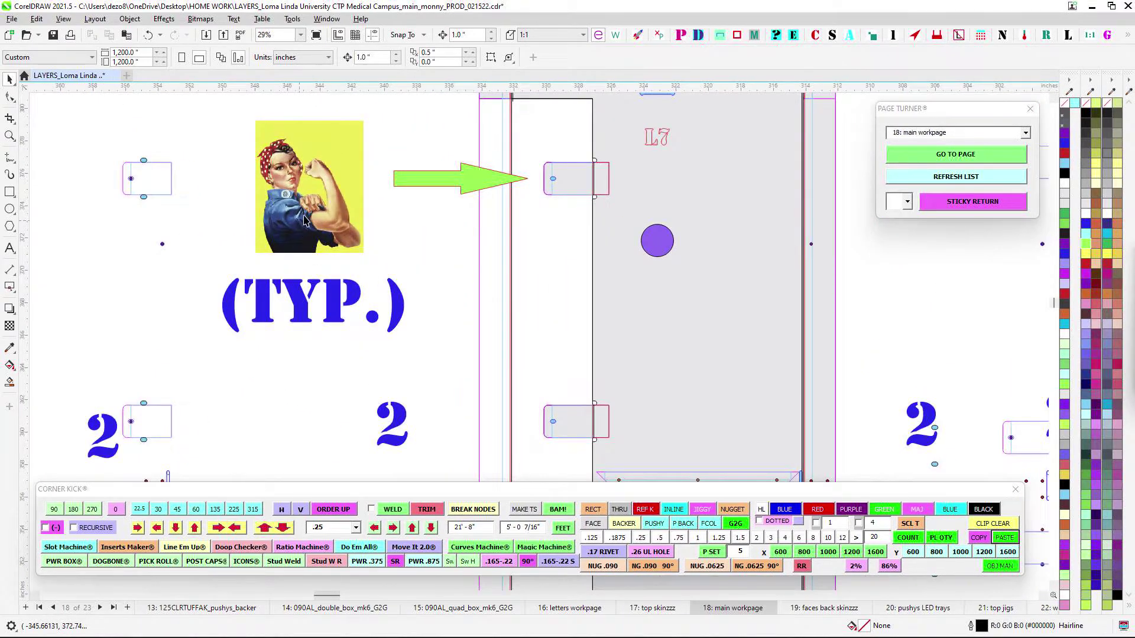
left_click_drag(564, 164, 472, 201)
scroll(499, 208, "down", 3)
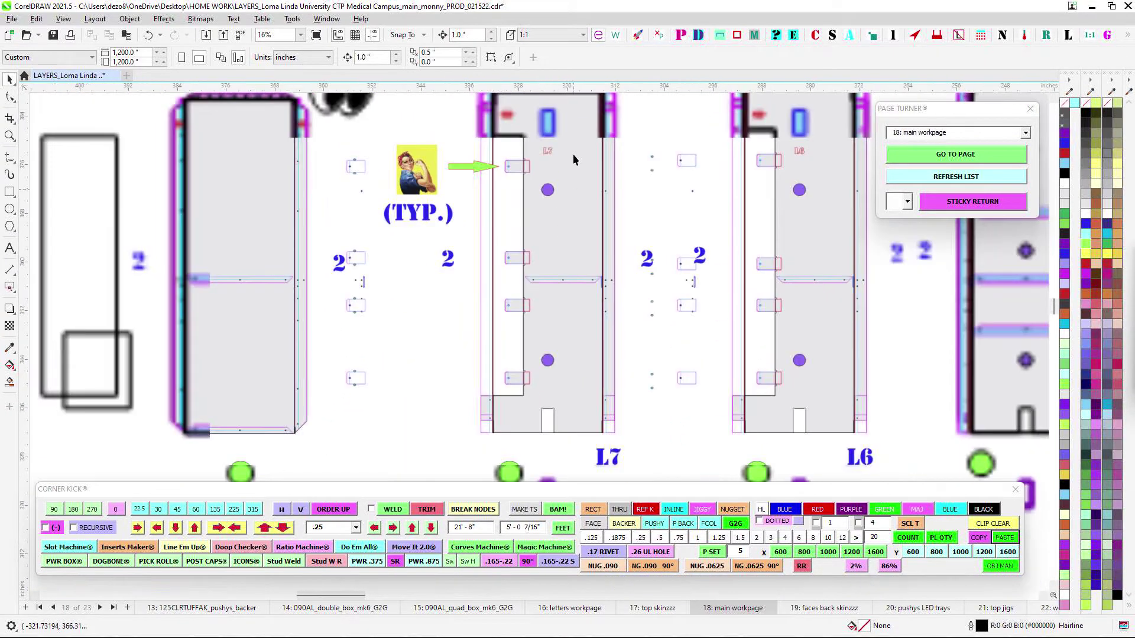
scroll(499, 301, "up", 2)
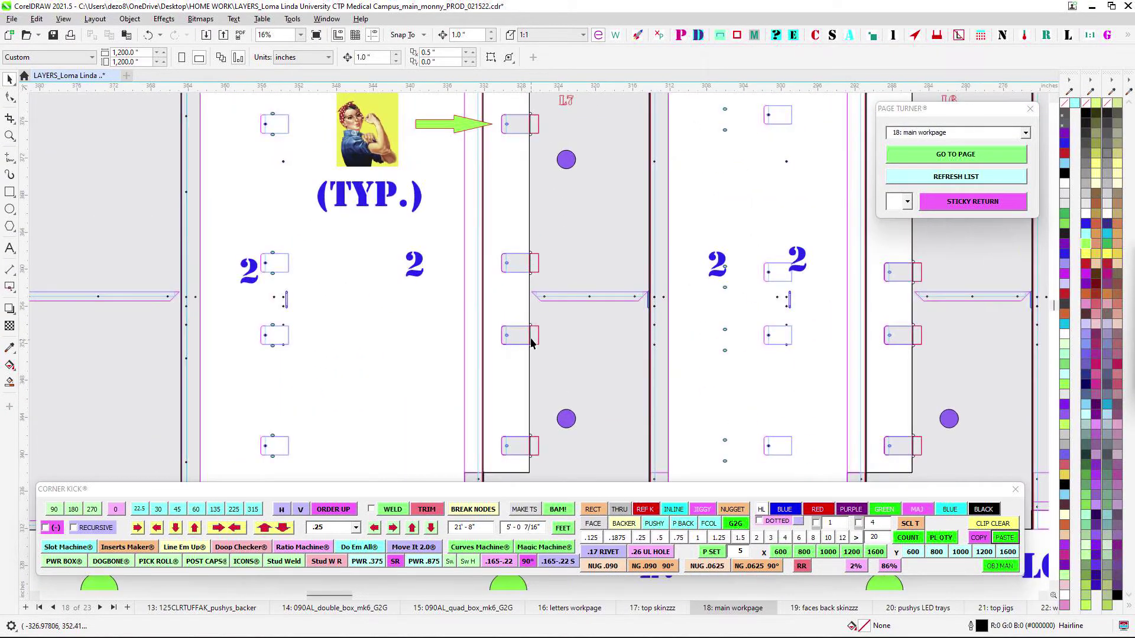
scroll(531, 343, "down", 3)
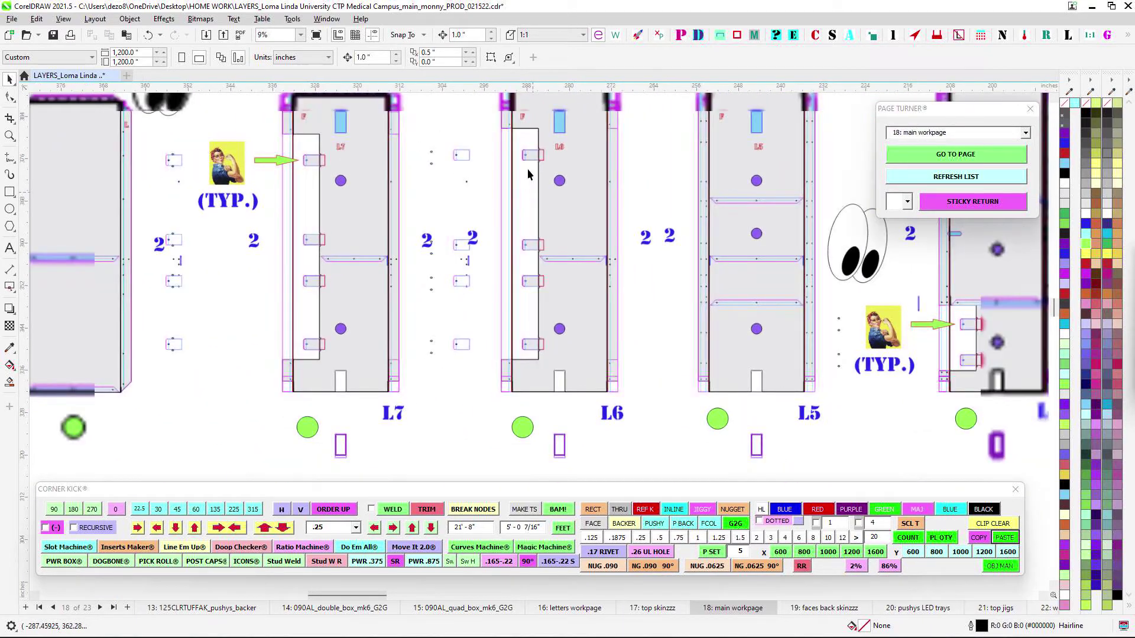
- Follow the frame sections from L5 to L1 and inspect the lower tabs marked (TYP.) at L4
scroll(633, 341, "right", 8)
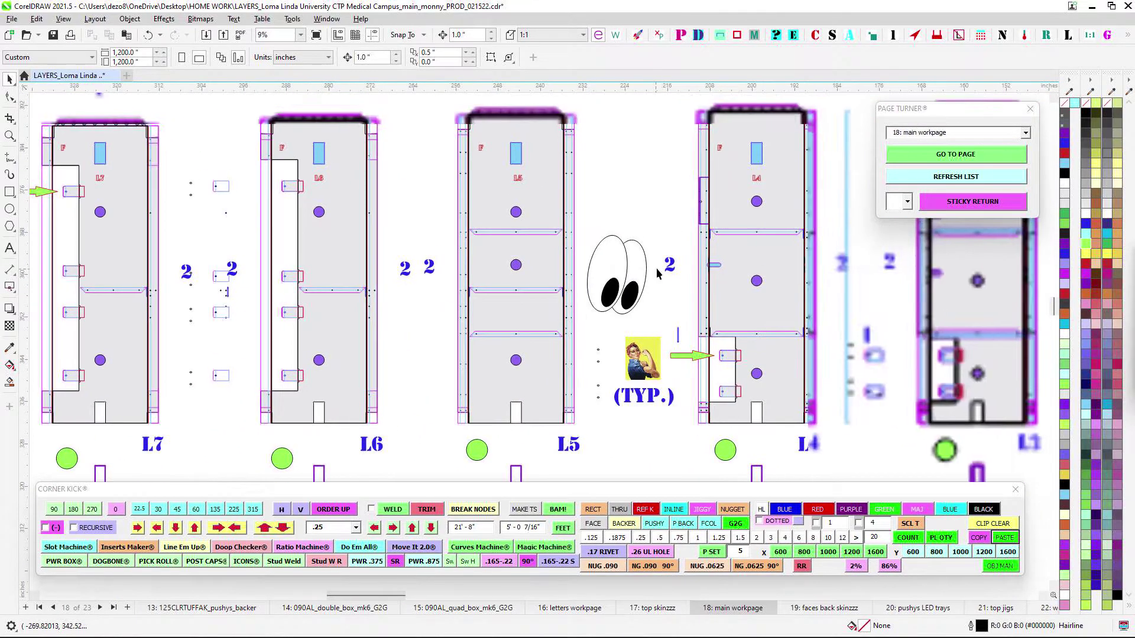
scroll(434, 320, "up", 3)
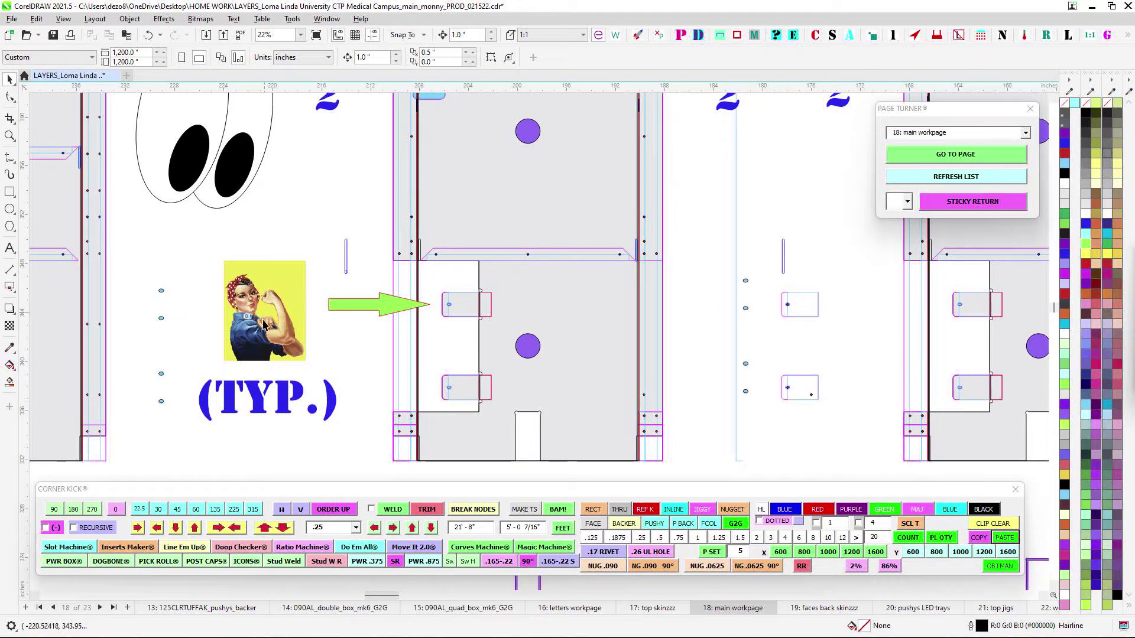
scroll(463, 366, "down", 5)
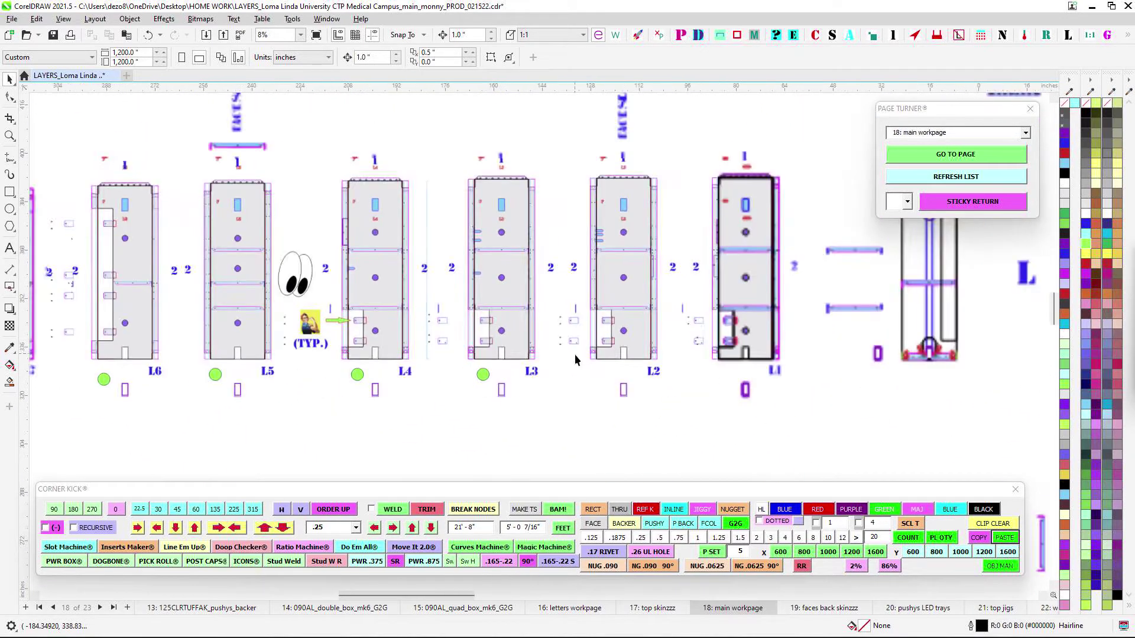
scroll(557, 315, "up", 3)
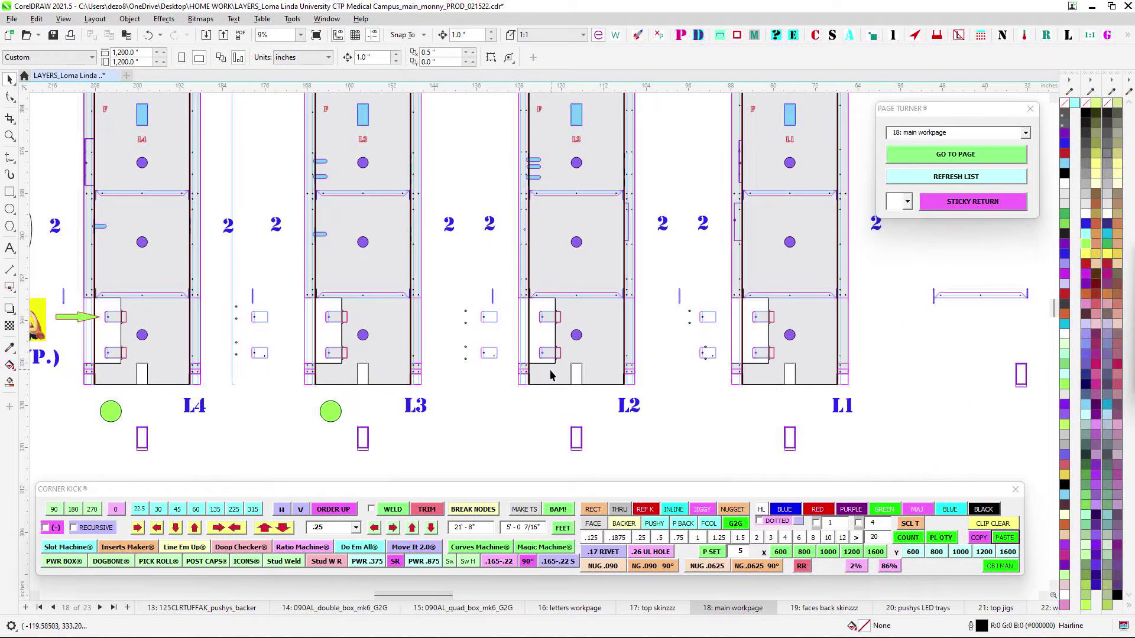
scroll(550, 370, "down", 2)
scroll(571, 388, "down", 2)
scroll(595, 356, "down", 1)
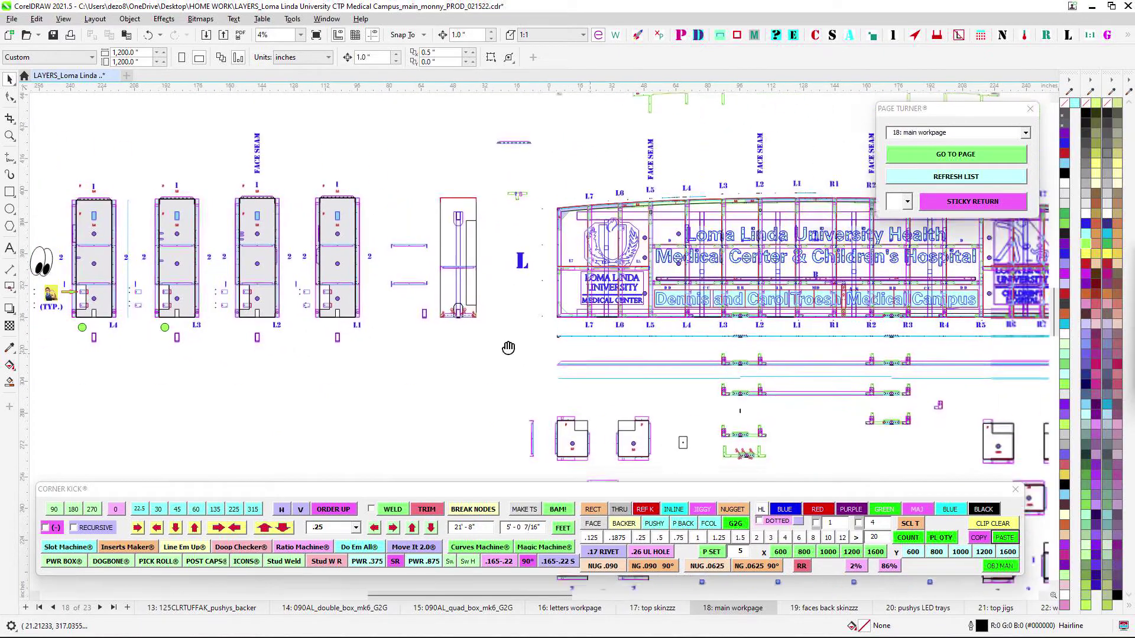
- Examine the Medical Center crest area between L7 and L5 and the frame tabs behind it
left_click_drag(510, 337, 416, 343)
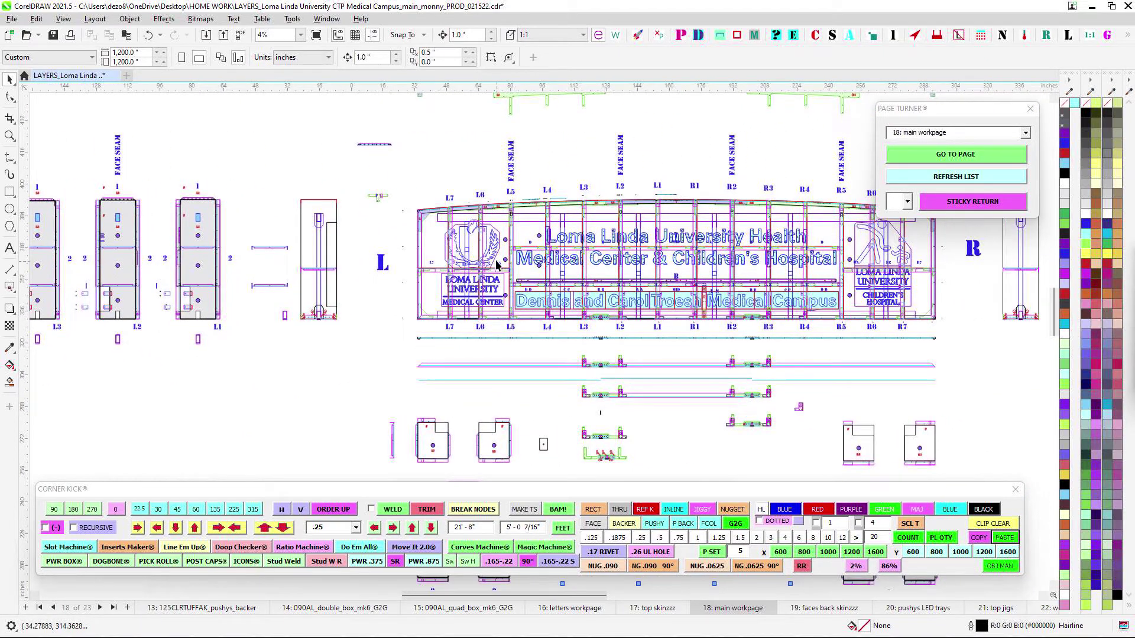
scroll(497, 264, "up", 3)
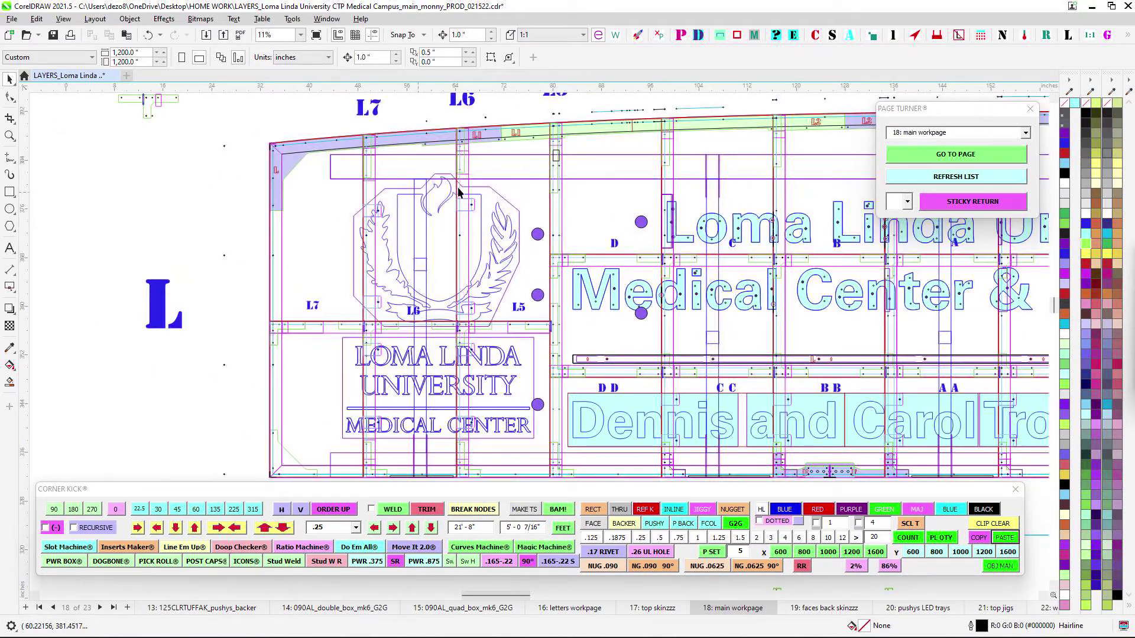
scroll(459, 191, "up", 2)
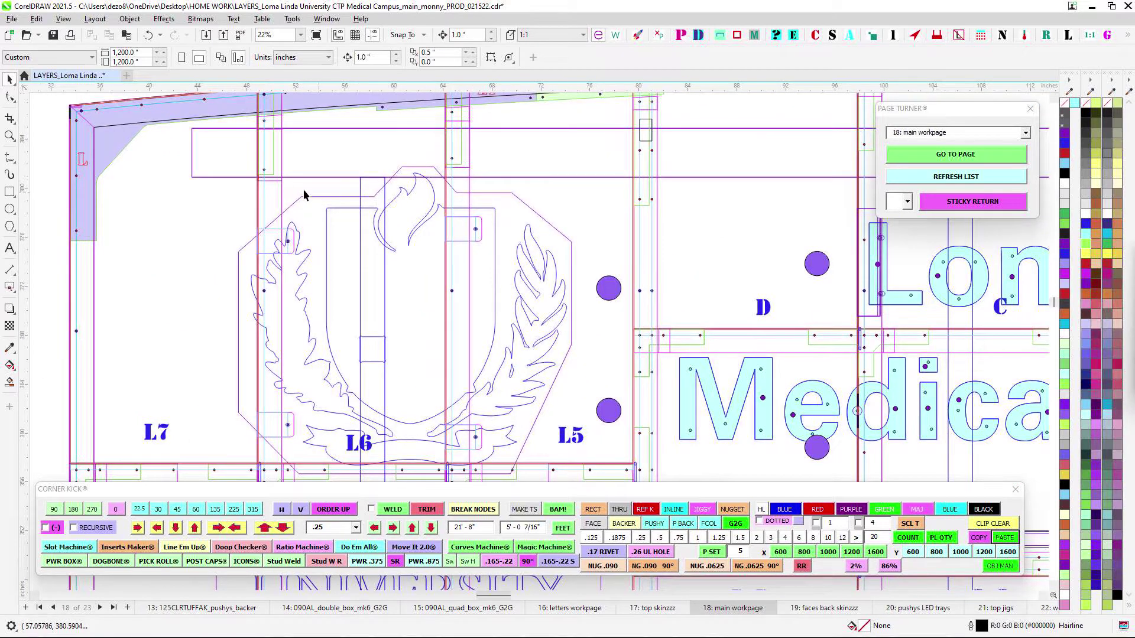
scroll(263, 185, "down", 2)
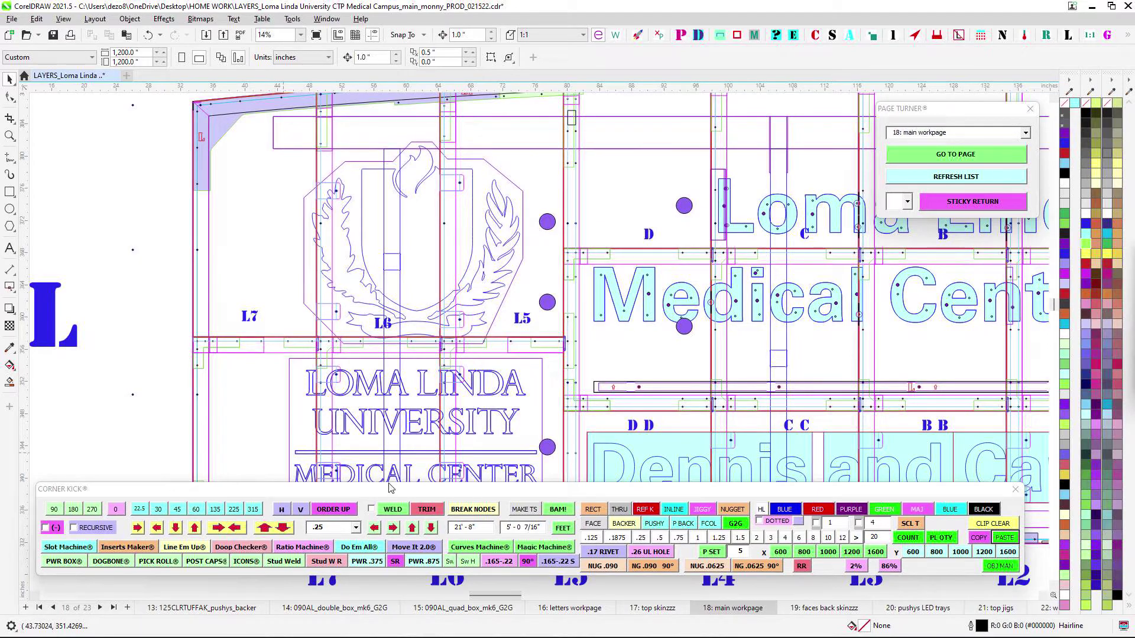
scroll(379, 339, "down", 2)
- Examine the Children's Hospital logo area between R5 and R7 on the main elevation
left_click_drag(452, 335, 172, 311)
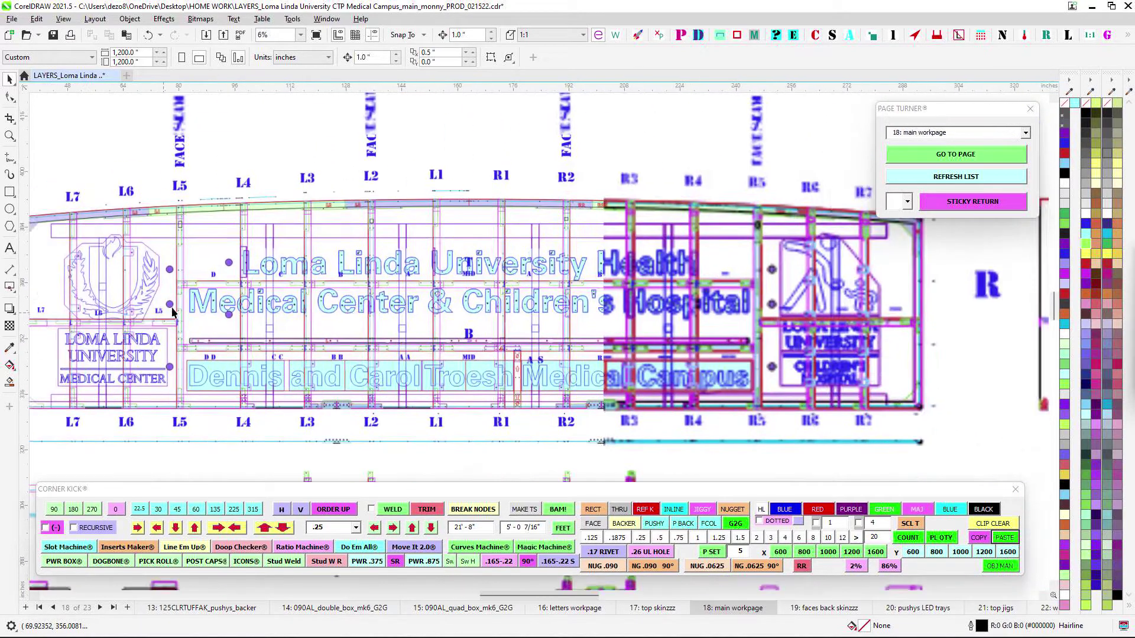
scroll(183, 312, "down", 1)
left_click_drag(658, 298, 381, 288)
scroll(275, 286, "up", 4)
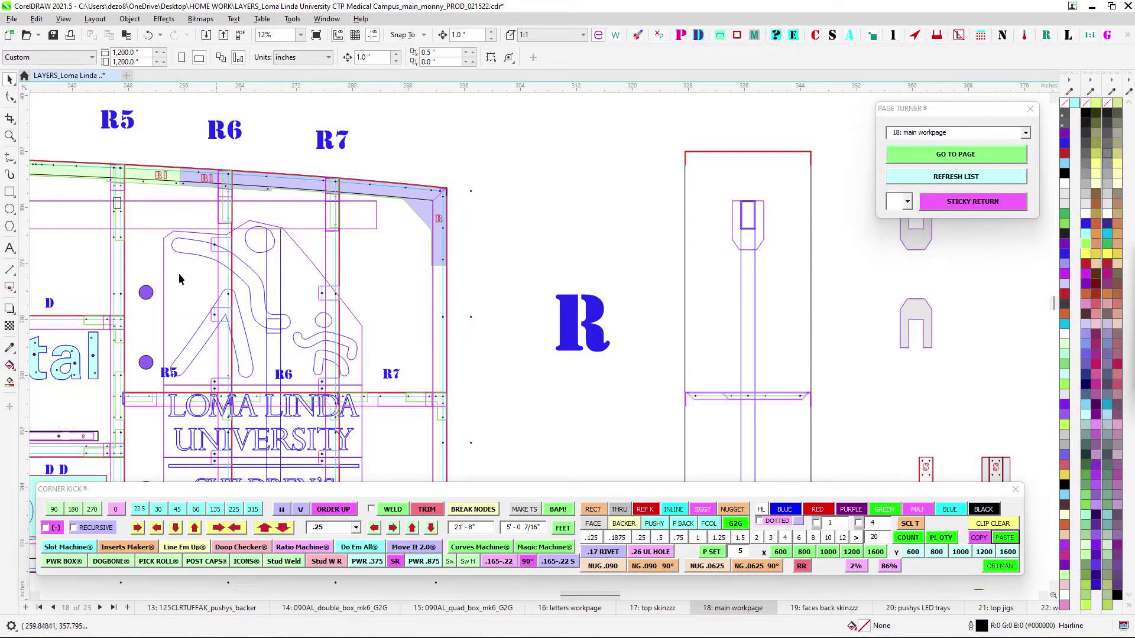
left_click_drag(309, 366, 487, 311)
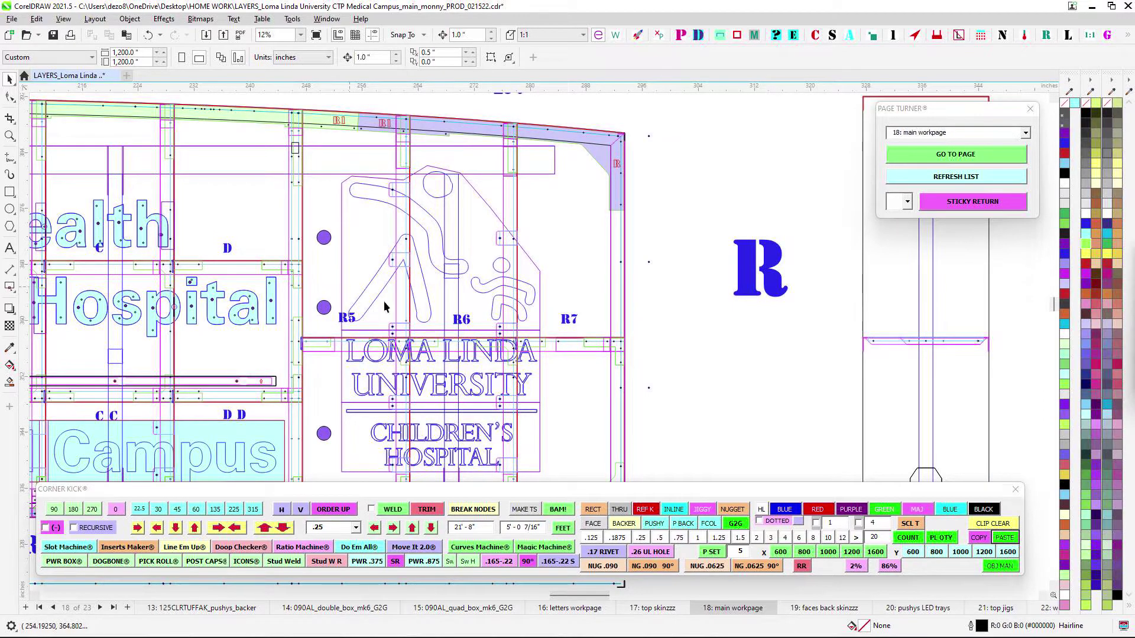
scroll(500, 304, "down", 1)
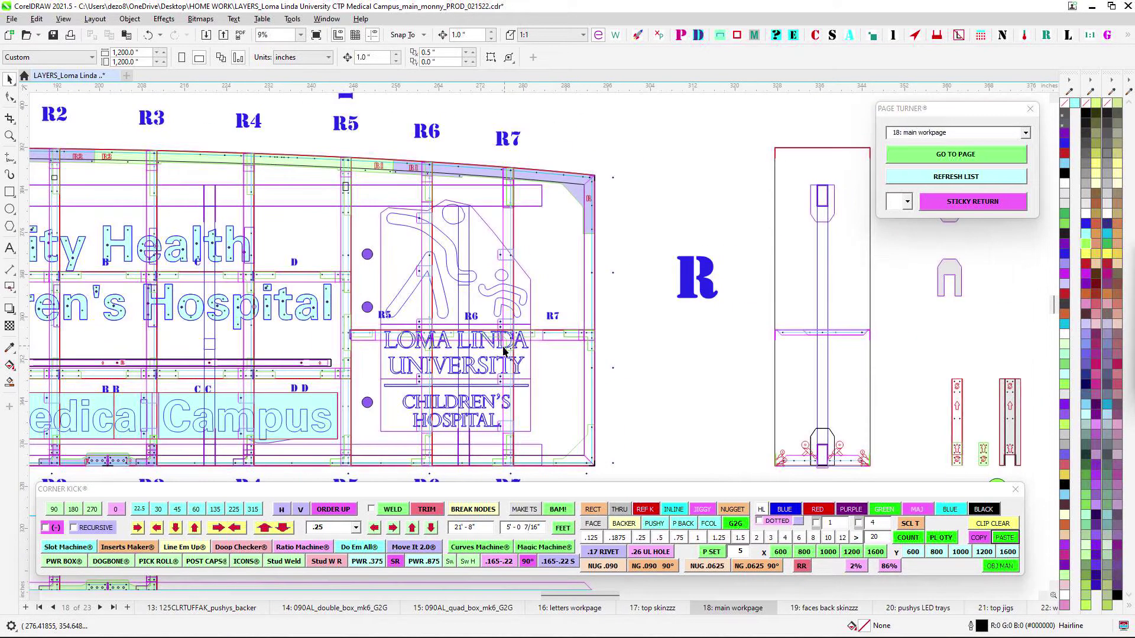
- Inspect the two-hole tab above the word LINDA, between the R6 and R7 labels
scroll(503, 343, "up", 6)
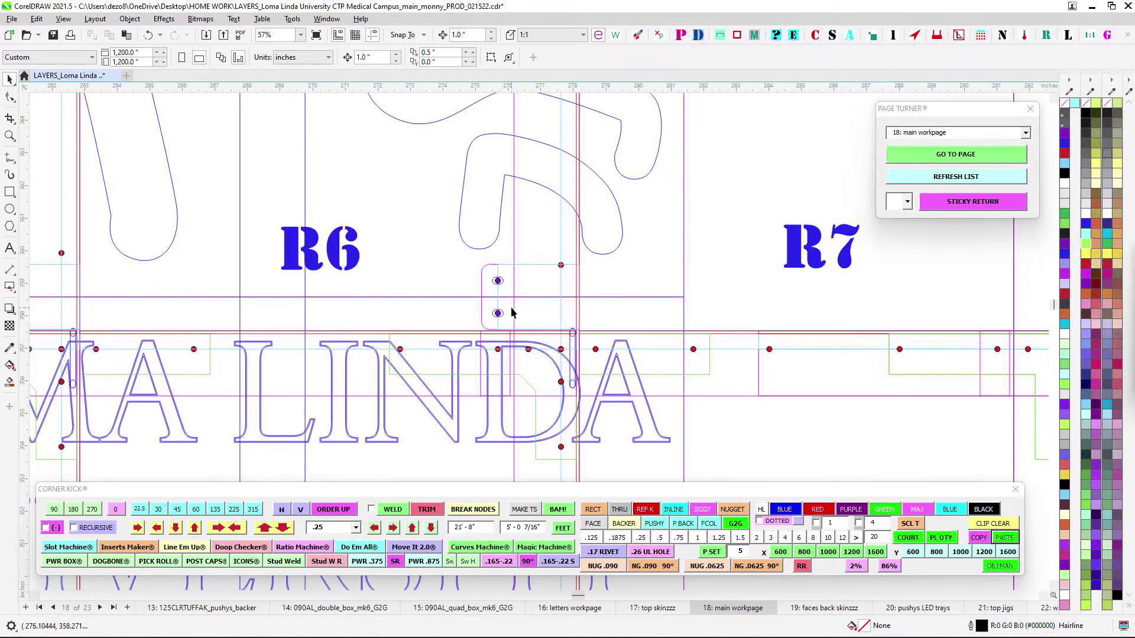
scroll(512, 313, "down", 2)
scroll(509, 315, "up", 2)
scroll(506, 316, "down", 2)
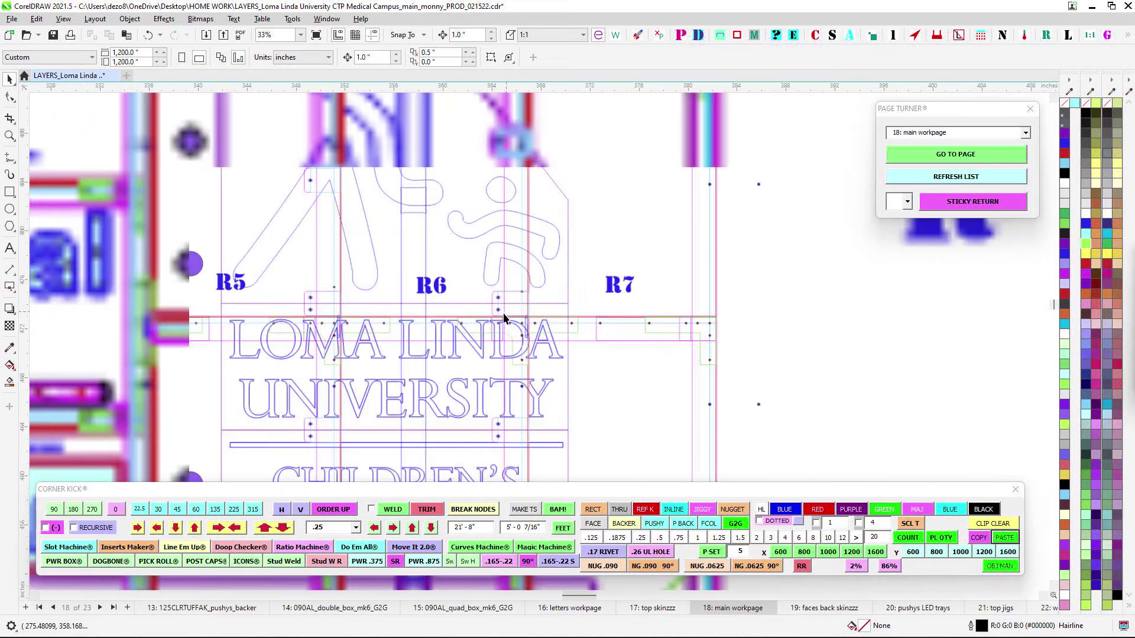
scroll(505, 319, "down", 4)
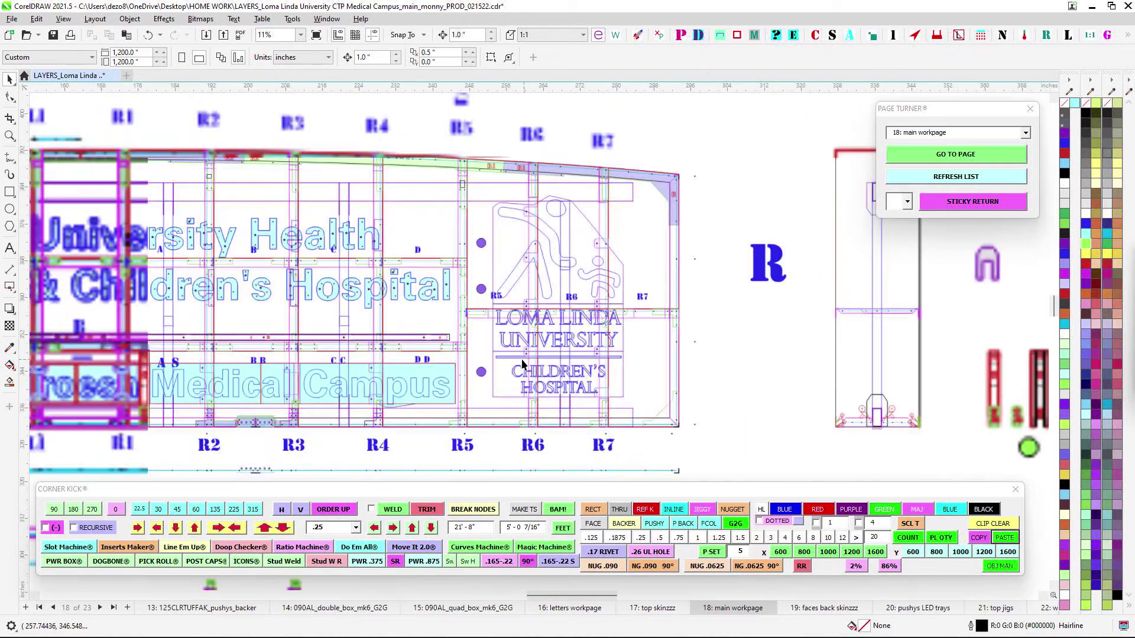
- Examine the R1 and R2 frame sections beyond the R-side end view
scroll(532, 354, "down", 1)
left_click_drag(587, 333, 674, 316)
scroll(566, 337, "down", 2)
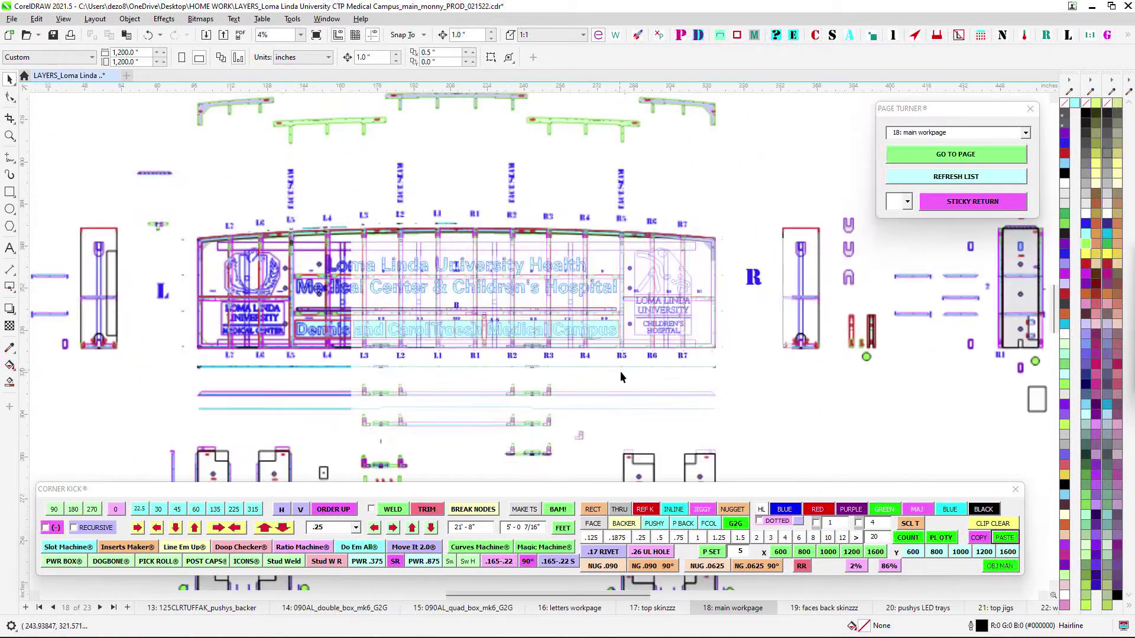
left_click_drag(620, 374, 597, 218)
left_click_drag(700, 273, 412, 307)
left_click_drag(724, 139, 537, 268)
scroll(538, 267, "up", 5)
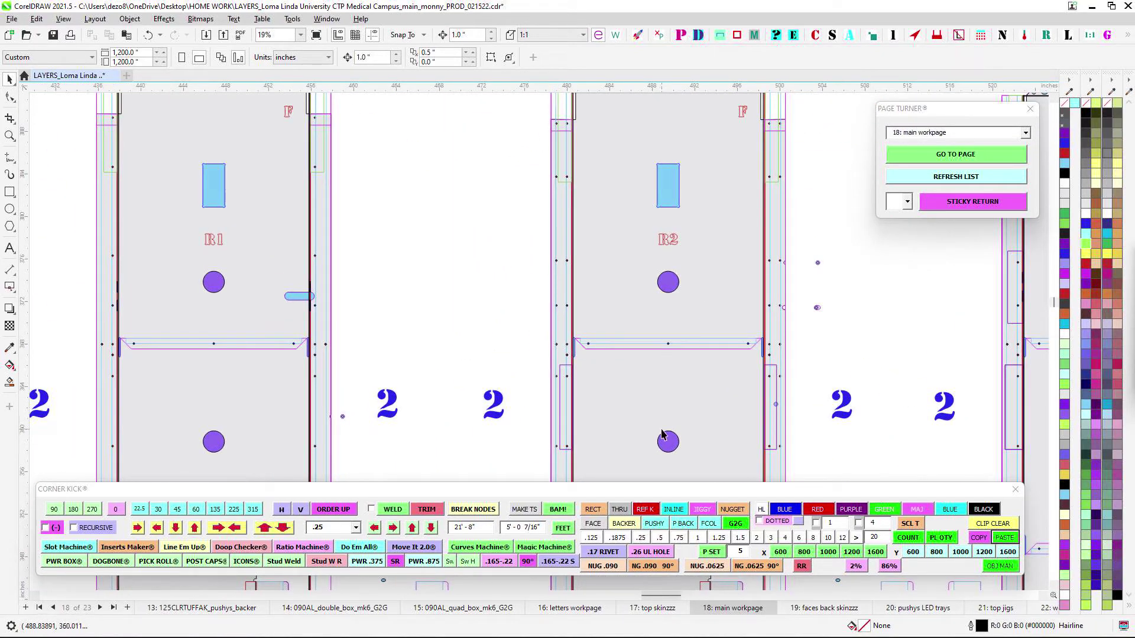
scroll(660, 445, "down", 3)
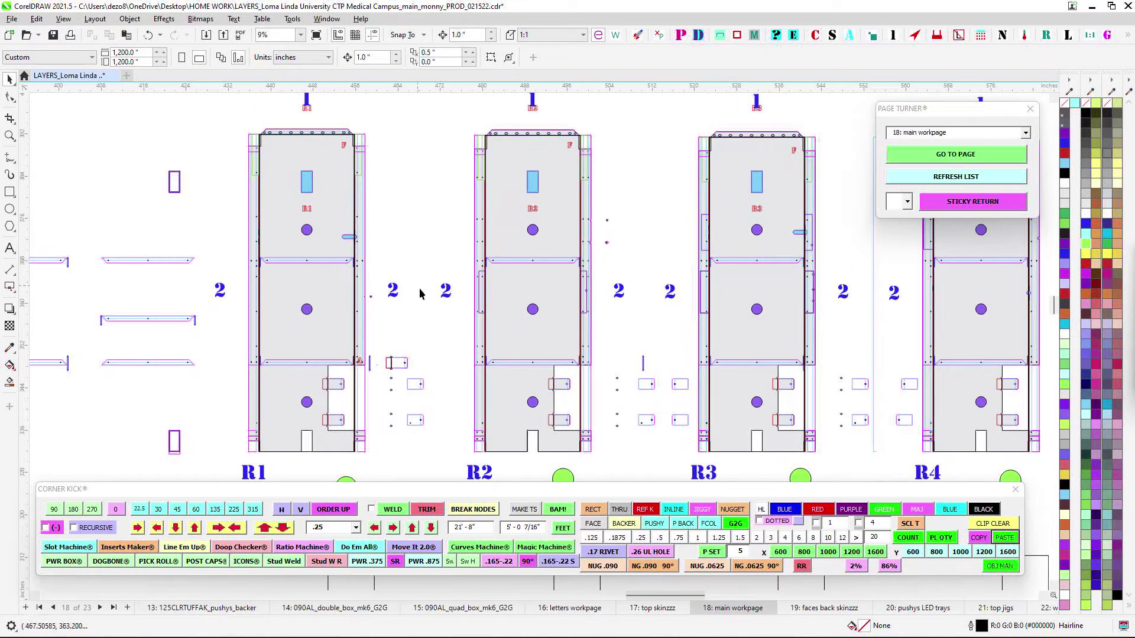
- Review the R1 to R5 frame sections together with the small tabs laid out between them
left_click_drag(451, 334, 534, 282)
scroll(483, 308, "up", 1)
scroll(487, 313, "down", 1)
scroll(530, 279, "down", 1)
left_click_drag(525, 380, 539, 289)
scroll(539, 289, "down", 1)
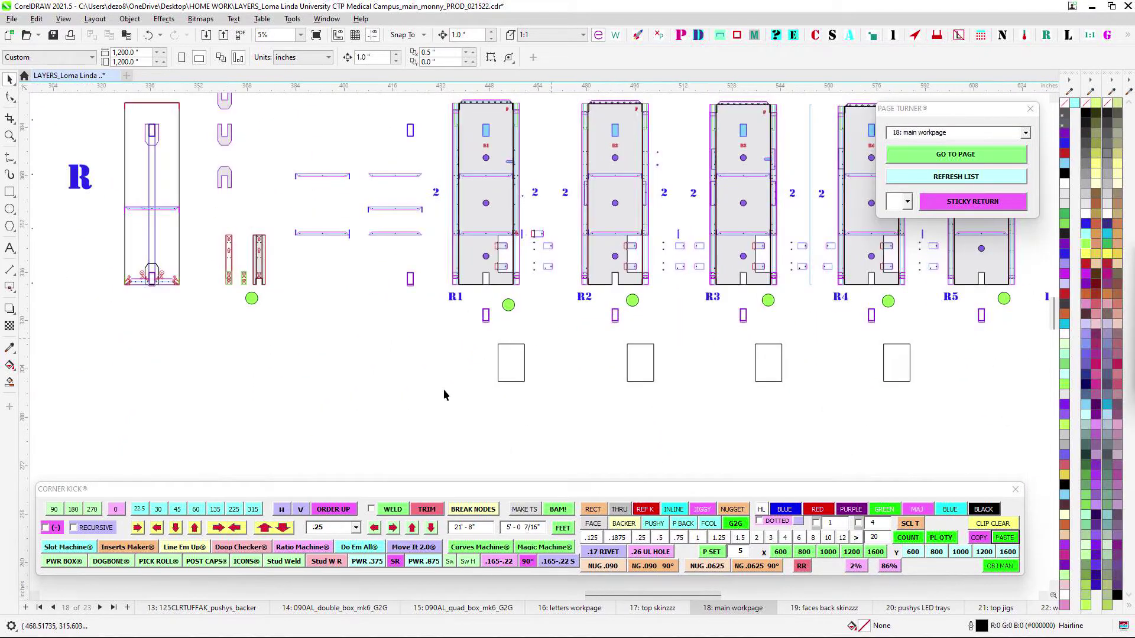
- Return to the main sign elevation and look over the horizontal rail and splice details below it
left_click_drag(445, 395, 584, 385)
left_click_drag(266, 369, 740, 365)
scroll(664, 366, "down", 1)
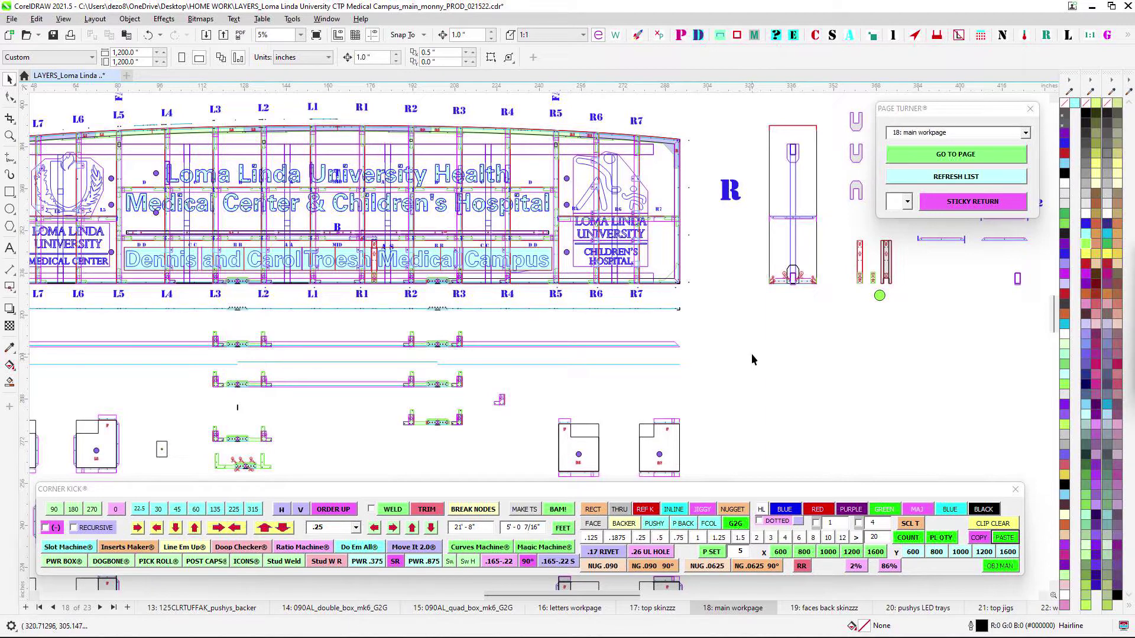
left_click_drag(730, 361, 804, 368)
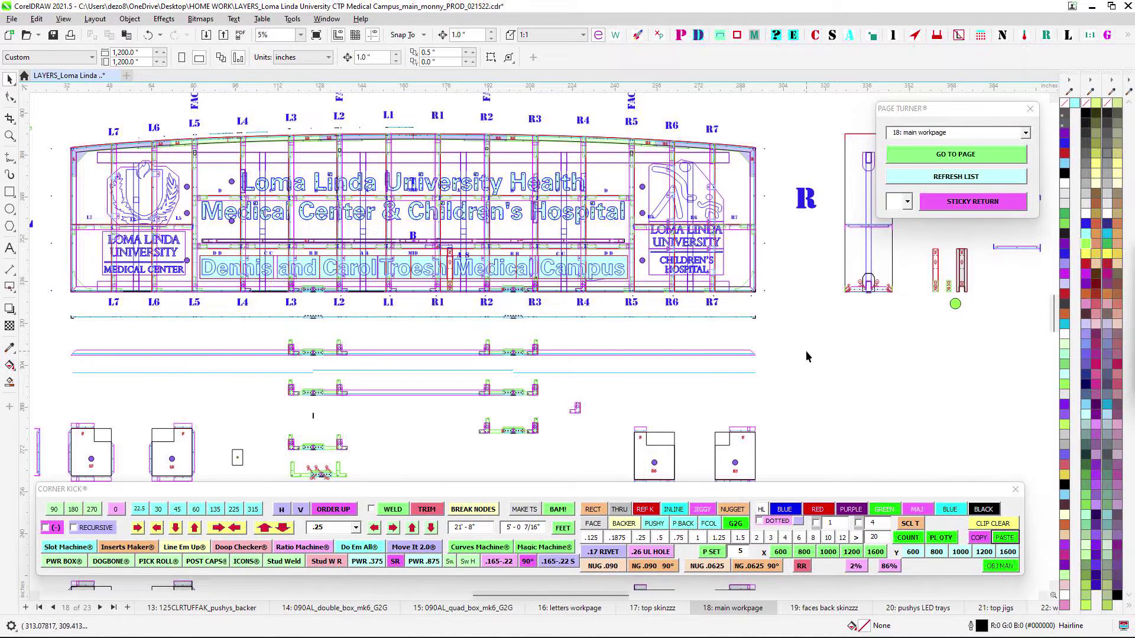
scroll(641, 303, "up", 1)
scroll(268, 321, "down", 2)
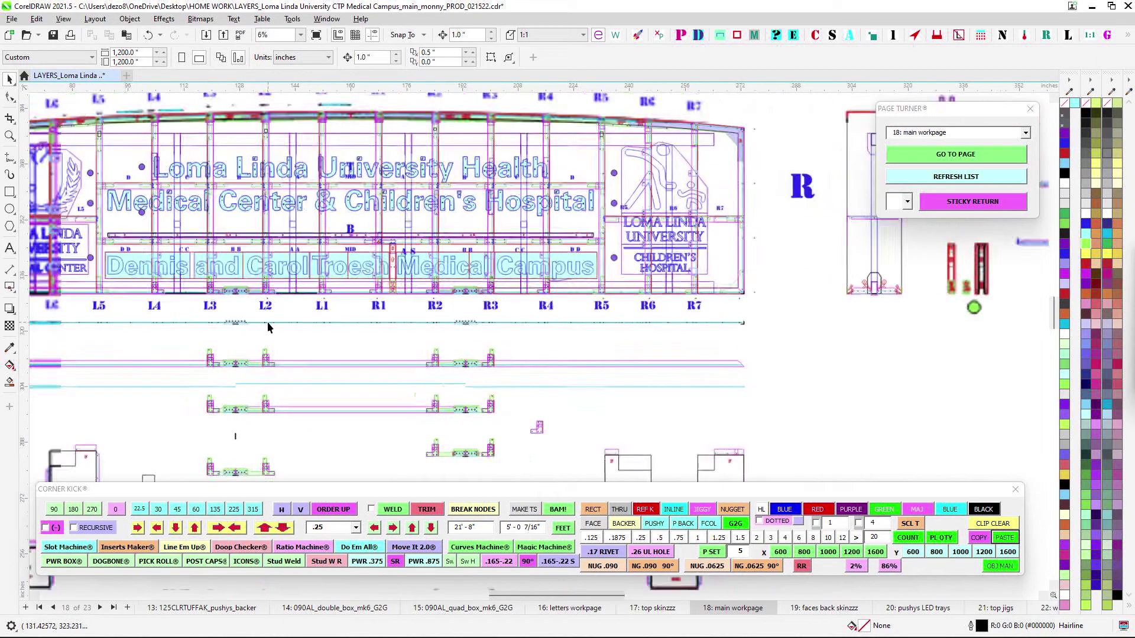
- Select the small green S splice plate between the two red vertical pieces beside the R end view
left_click_drag(271, 322, 436, 333)
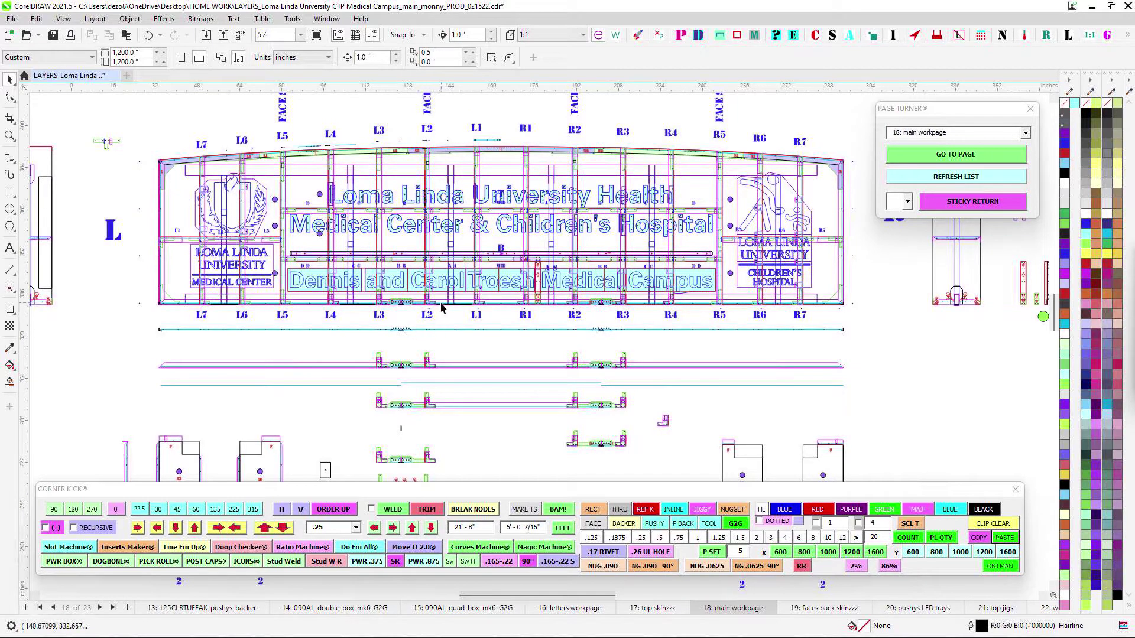
scroll(455, 302, "down", 1)
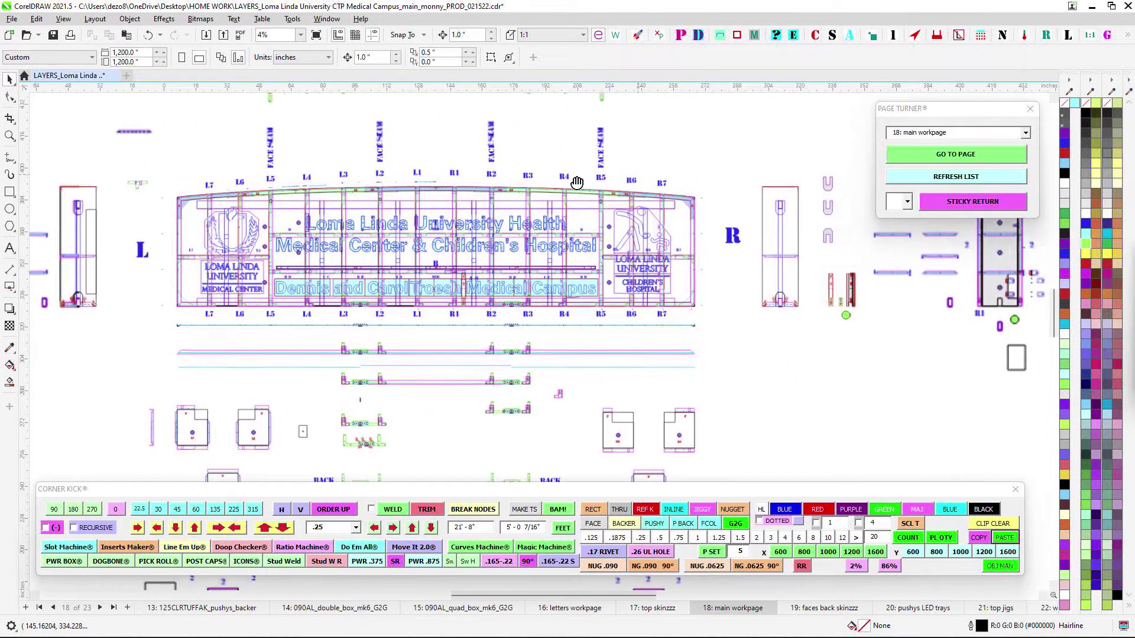
left_click_drag(740, 386, 746, 363)
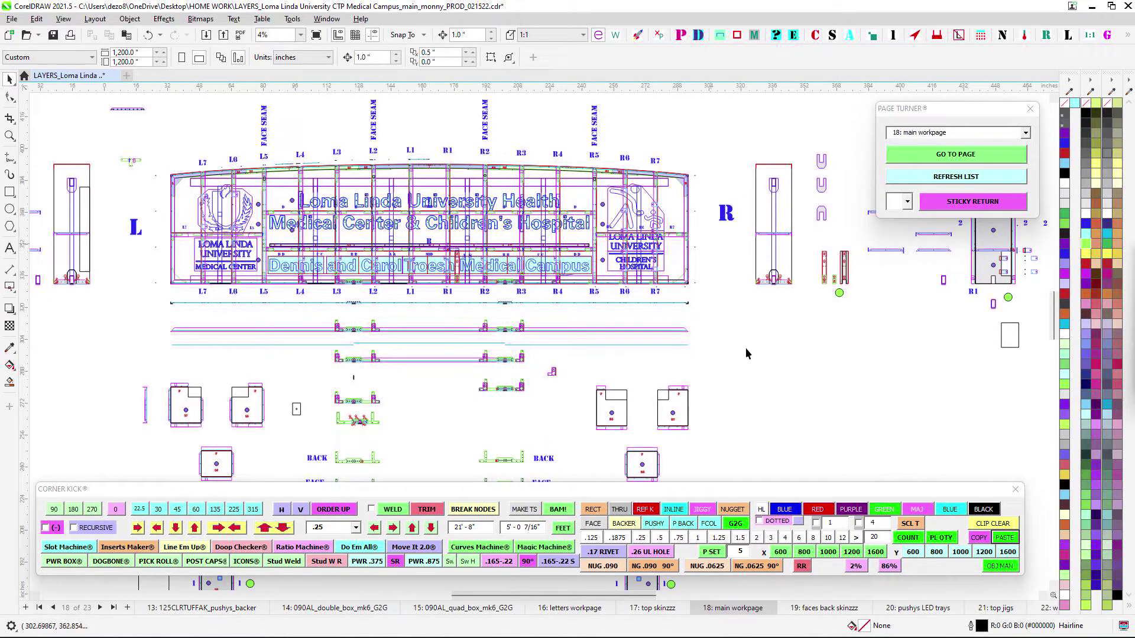
left_click_drag(764, 371, 636, 393)
scroll(491, 289, "up", 5)
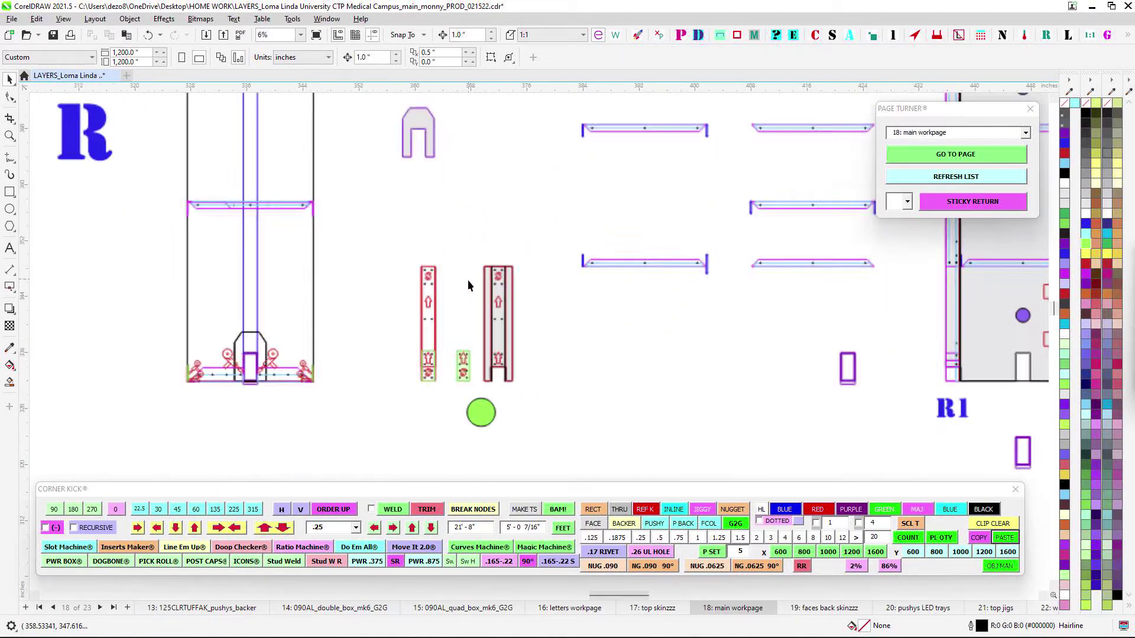
left_click(467, 407)
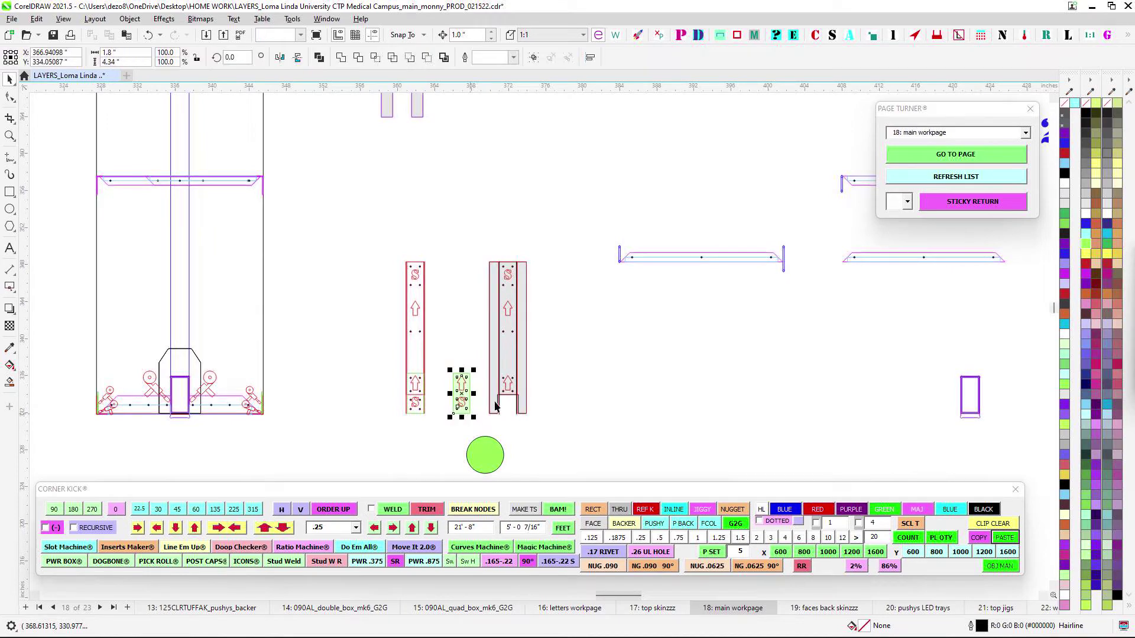
scroll(515, 322, "down", 1)
- Inspect the vertical S piece between R1 and R2 on the main elevation and its junction with the A jig
left_click_drag(226, 417, 998, 357)
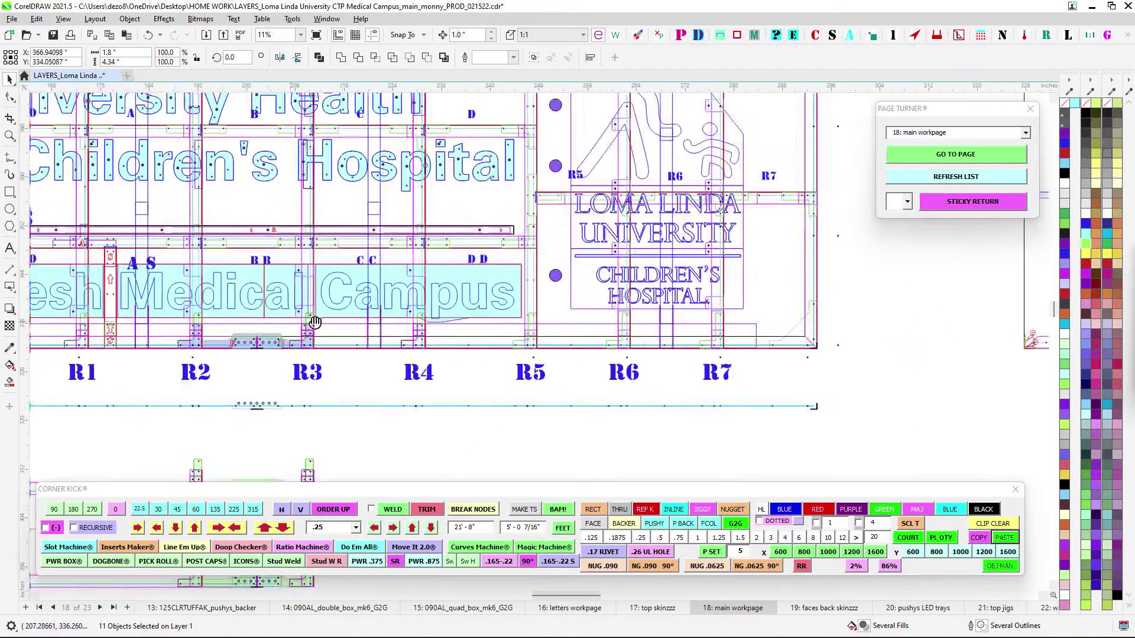
left_click_drag(317, 322, 657, 312)
scroll(467, 272, "up", 3)
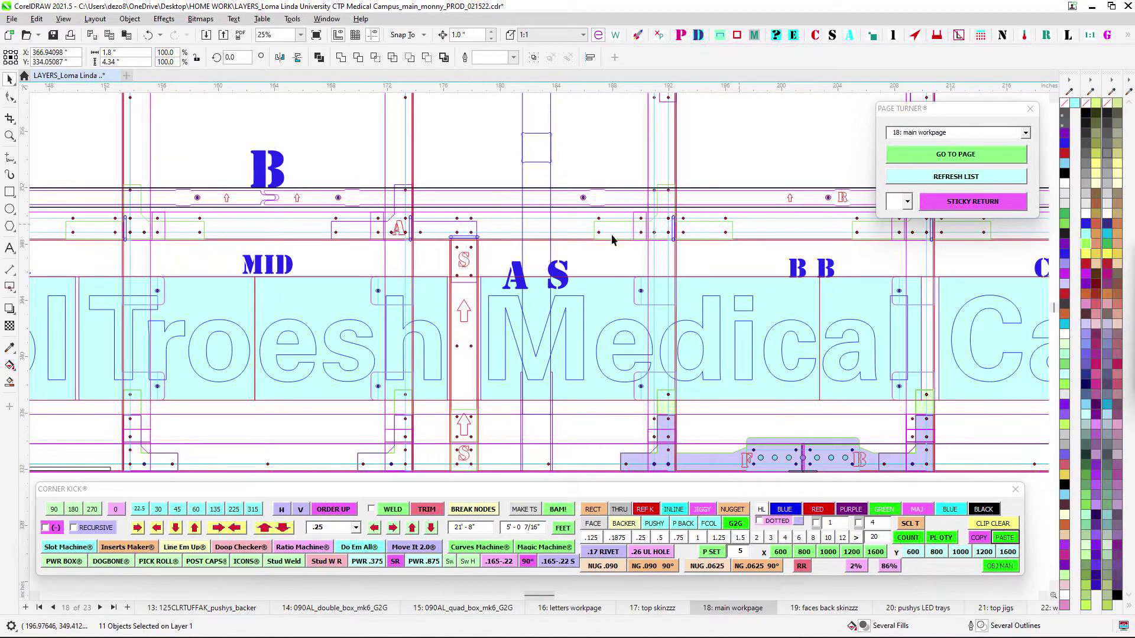
scroll(549, 247, "down", 1)
scroll(384, 189, "up", 3)
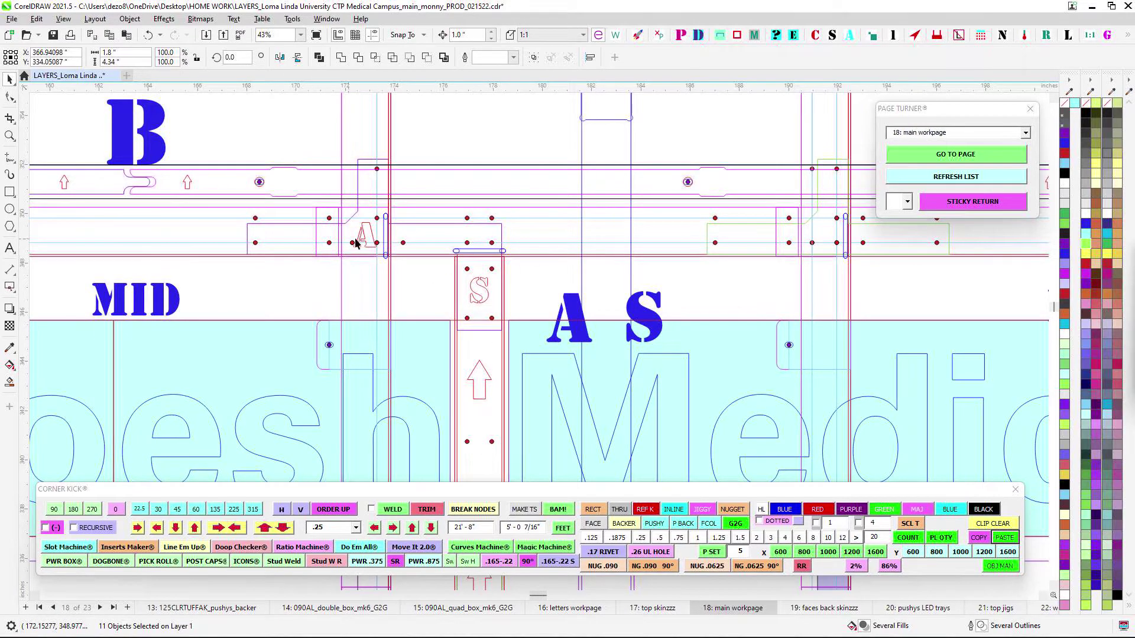
scroll(491, 331, "down", 9)
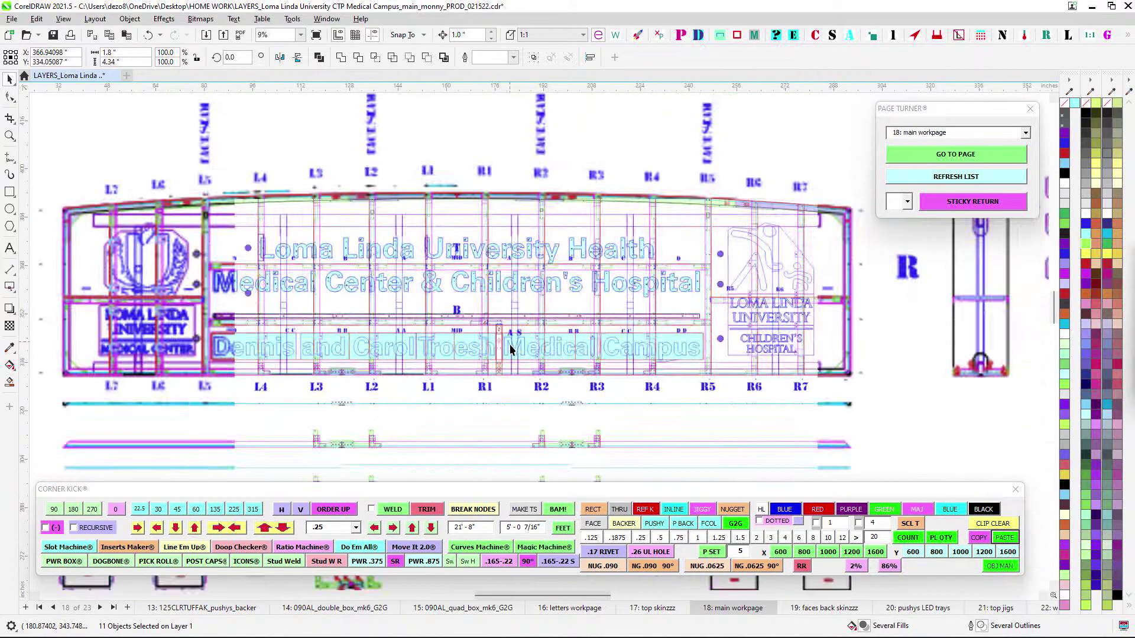
- Examine the slot beside the S mark on the lower edge of the R/AA/F panel below the elevation
left_click_drag(506, 393, 533, 118)
left_click_drag(503, 377, 572, 134)
left_click_drag(570, 421, 494, 314)
scroll(566, 341, "up", 3)
scroll(550, 385, "up", 6)
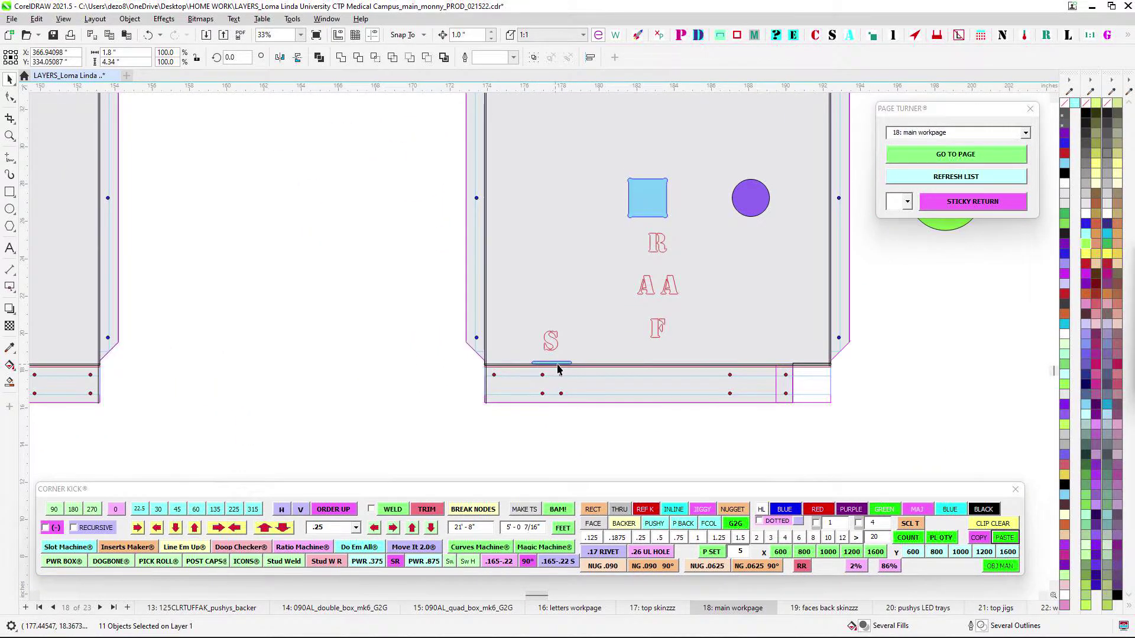
scroll(567, 355, "down", 6)
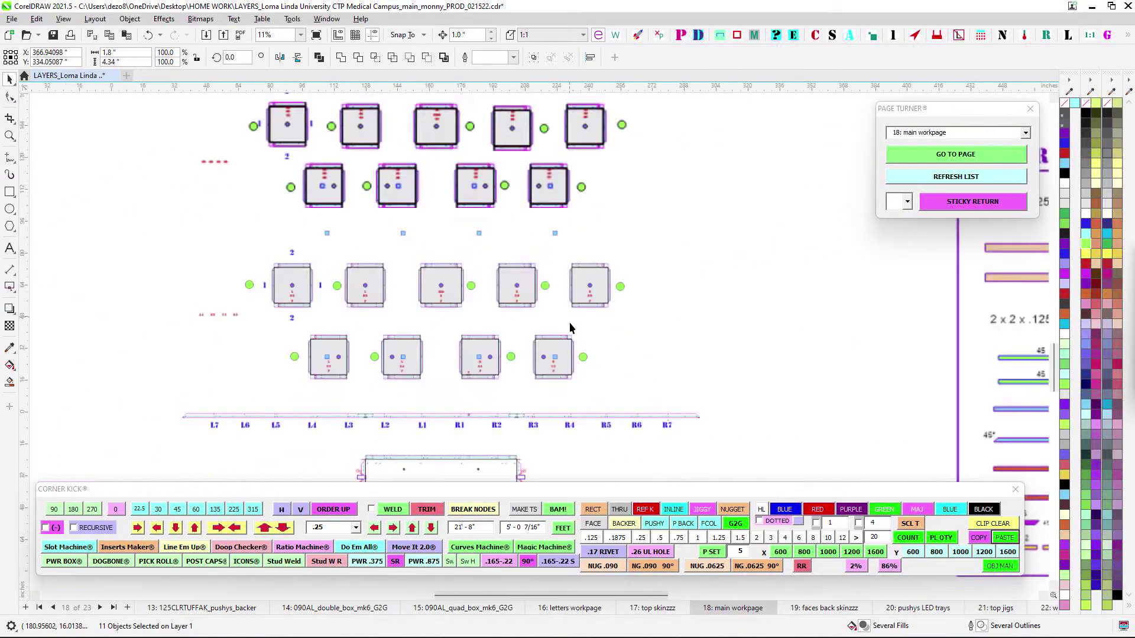
- Examine the purple A/S jig and the separate S plate in the FACE jig set
left_click_drag(561, 331, 485, 390)
left_click_drag(660, 302, 532, 414)
mouse_move(605, 358)
left_mouse_down()
mouse_move(562, 401)
mouse_move(461, 454)
left_mouse_up()
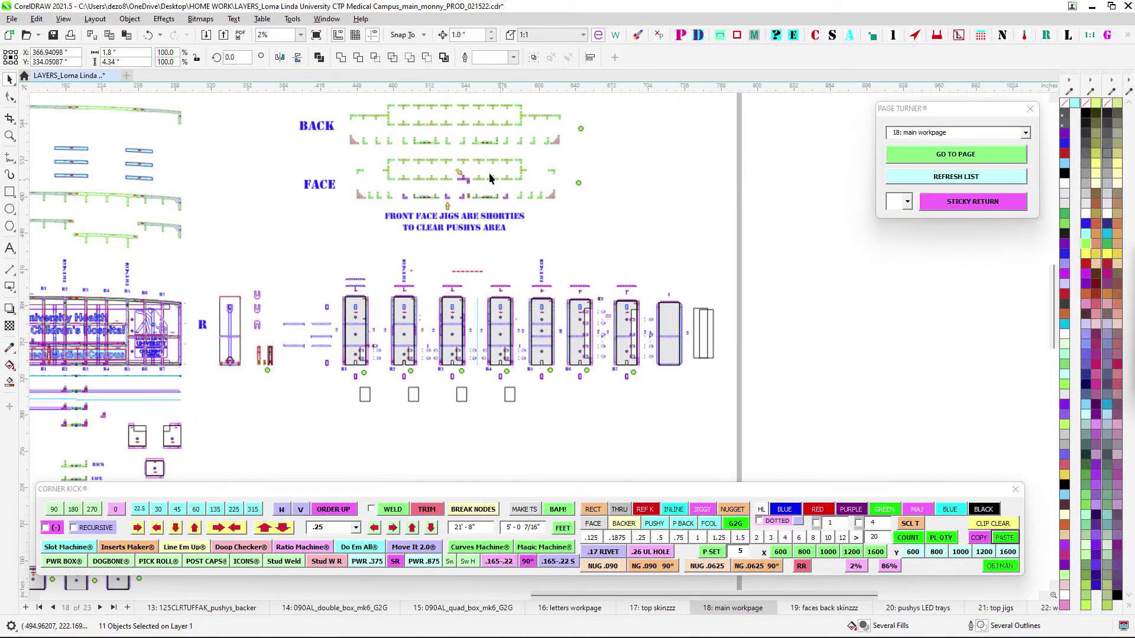
scroll(473, 177, "up", 2)
scroll(470, 187, "up", 4)
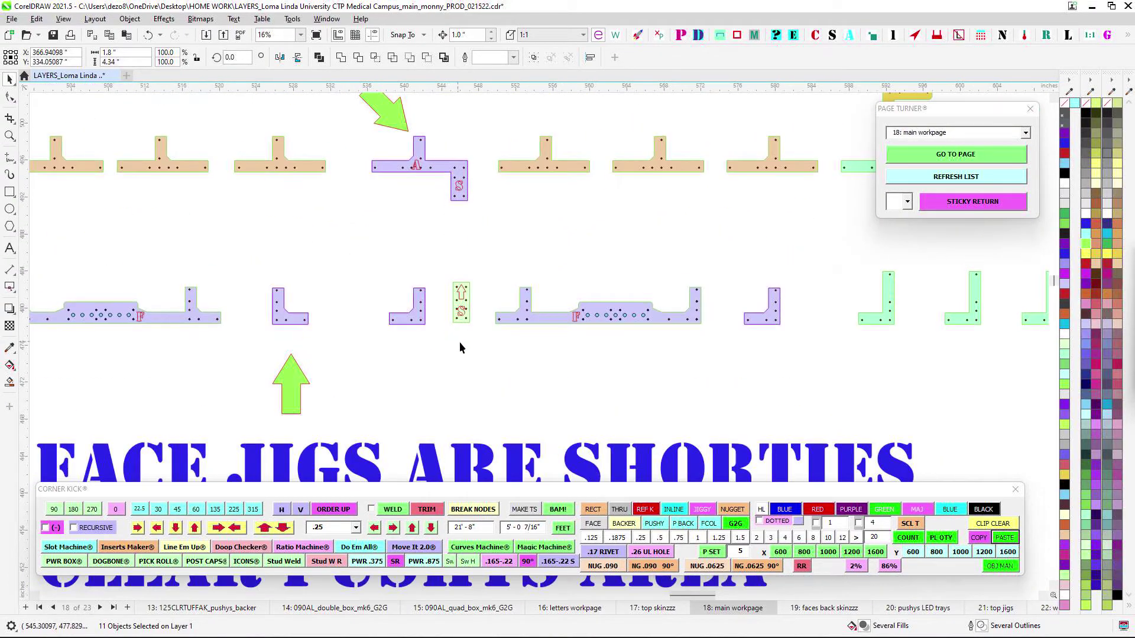
scroll(438, 328, "down", 6)
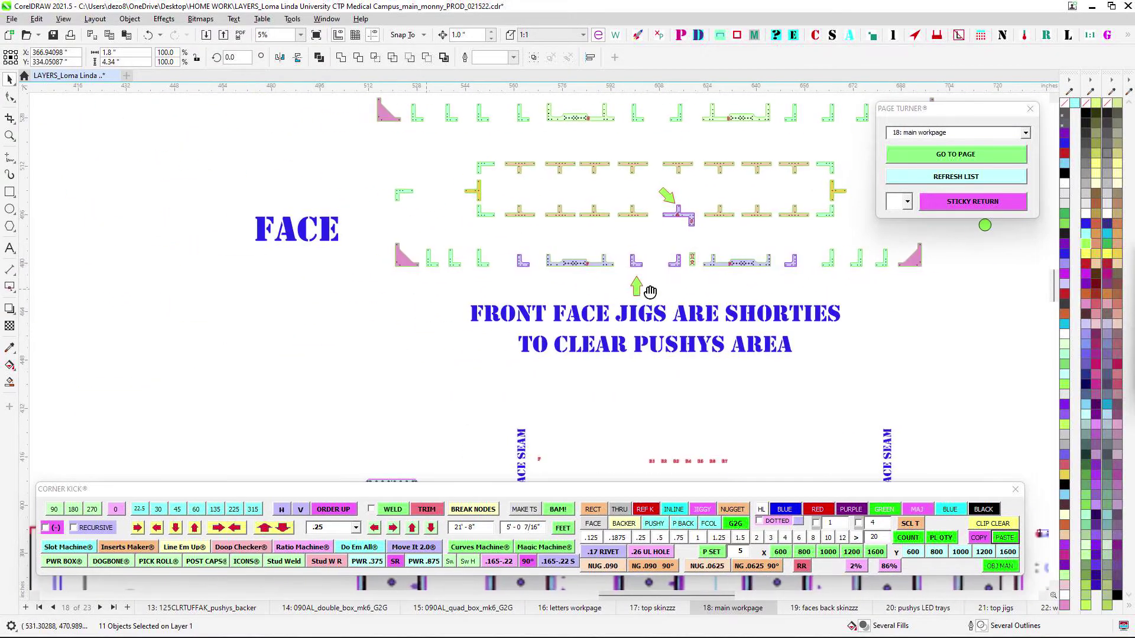
- Look over the main sign elevation around the S piece and the rails and splice jigs below it
scroll(739, 276, "down", 2)
left_click_drag(565, 380, 693, 242)
scroll(370, 304, "up", 7)
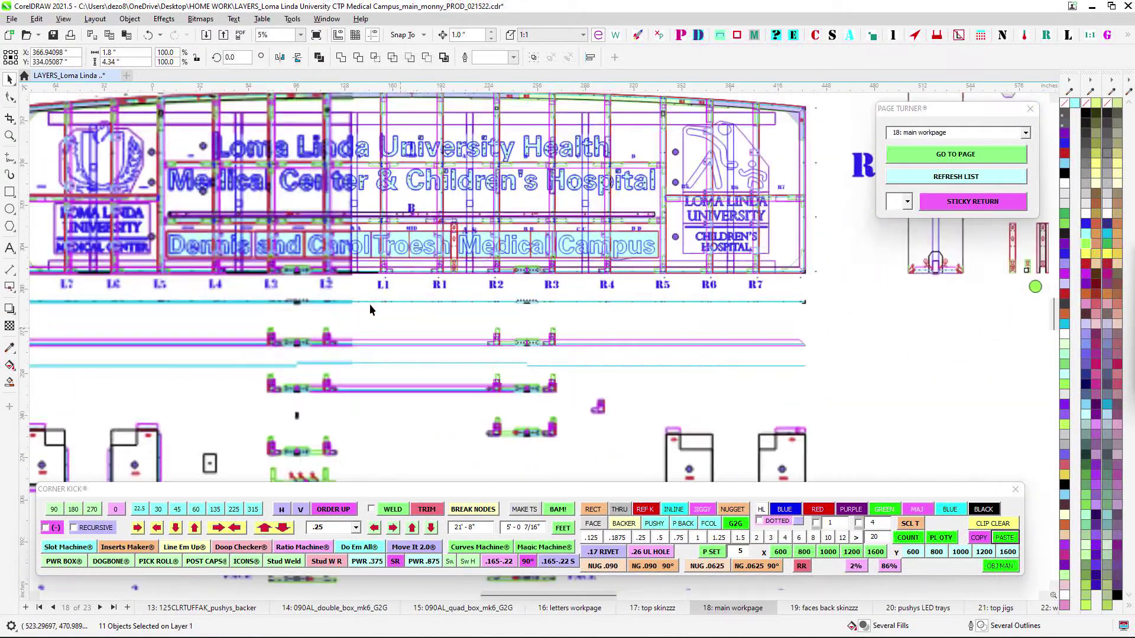
scroll(378, 269, "down", 6)
- Compare the BACK and FACE jig sets, including the A/S jig marked by the green arrow
left_click_drag(777, 131, 320, 363)
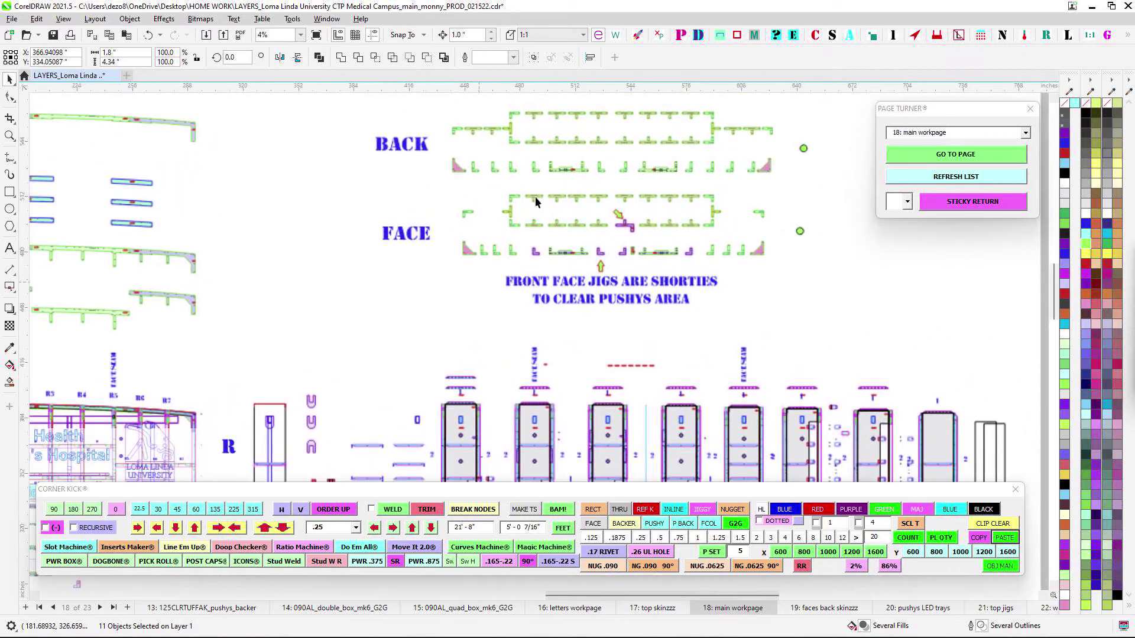
left_click_drag(516, 141, 427, 307)
scroll(427, 310, "up", 2)
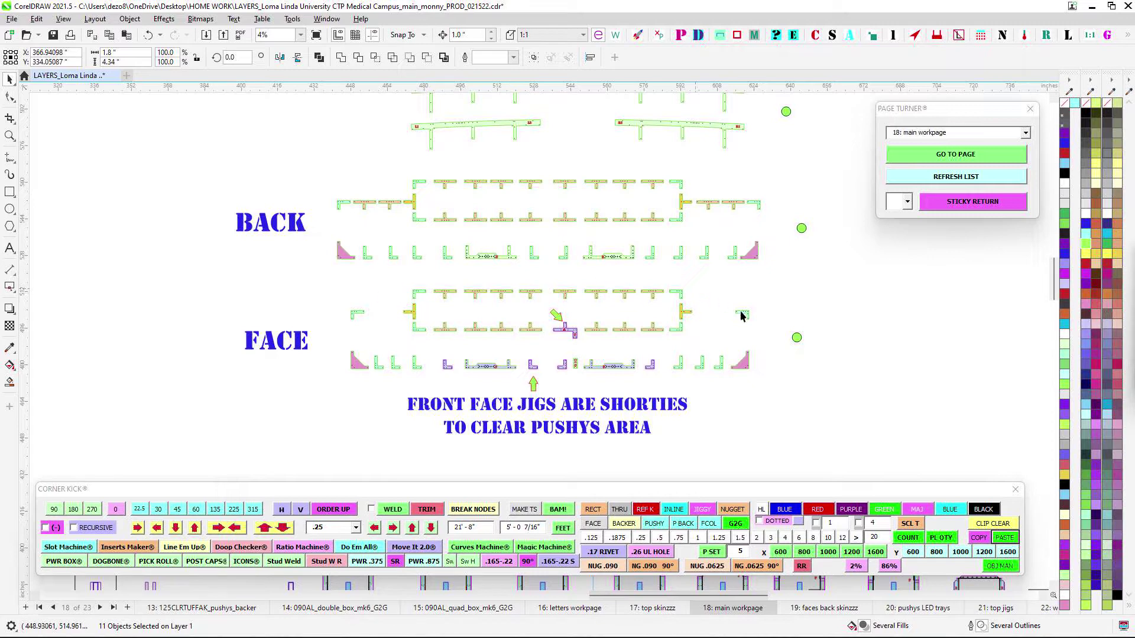
scroll(551, 341, "up", 2)
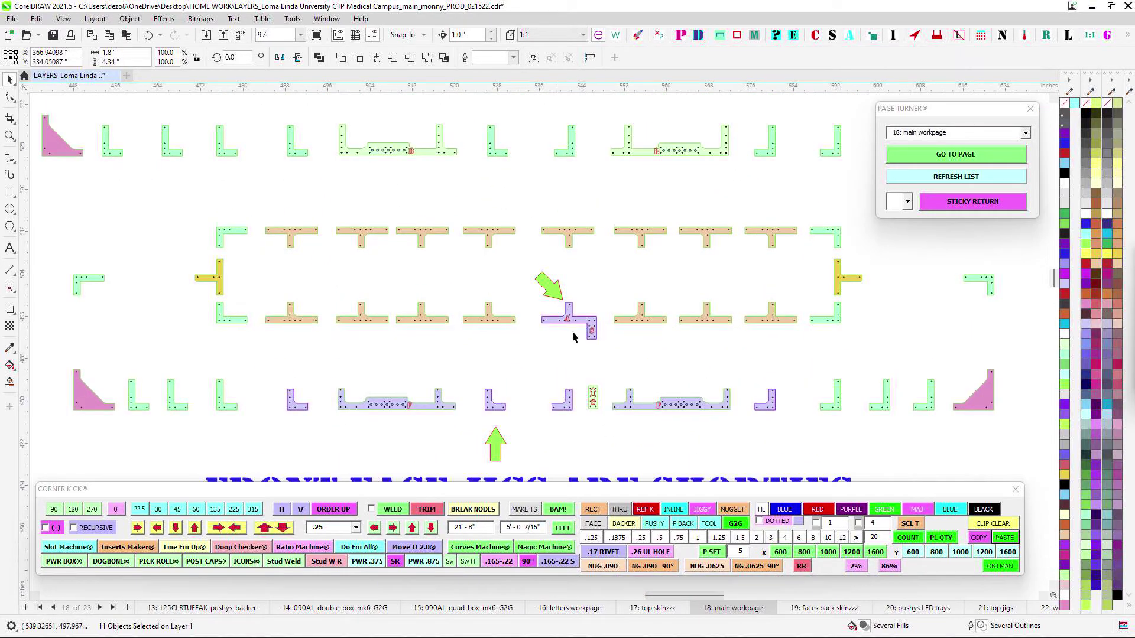
left_click_drag(358, 344, 711, 317)
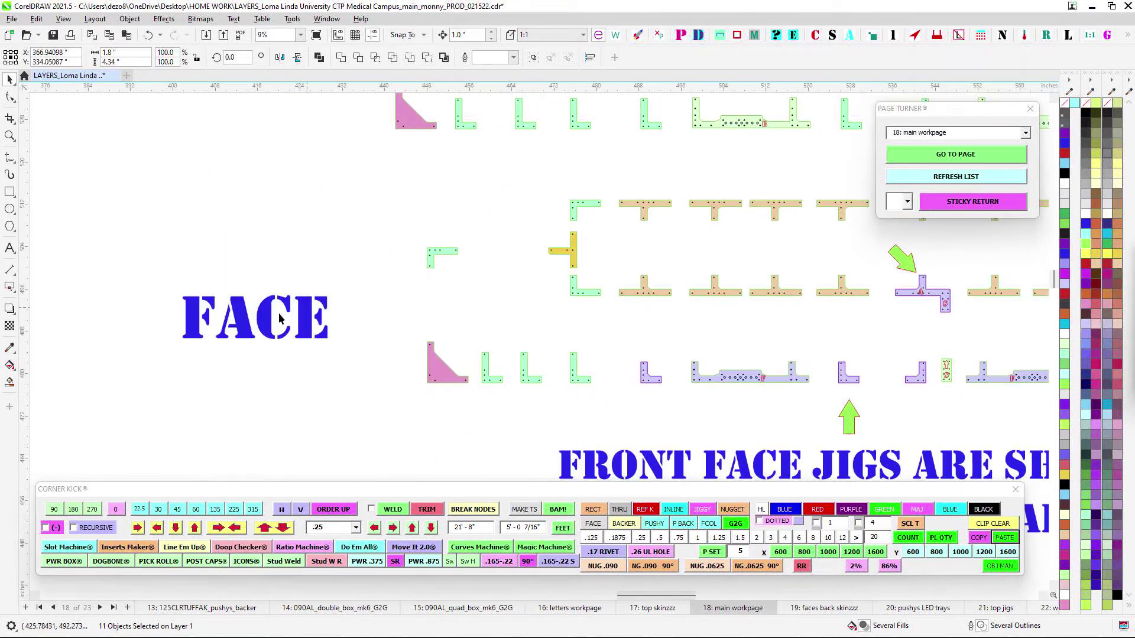
- Examine the short purple jigs in the FACE set's lower row and read the shorties note below them
left_click_drag(587, 351, 327, 294)
scroll(620, 320, "up", 1)
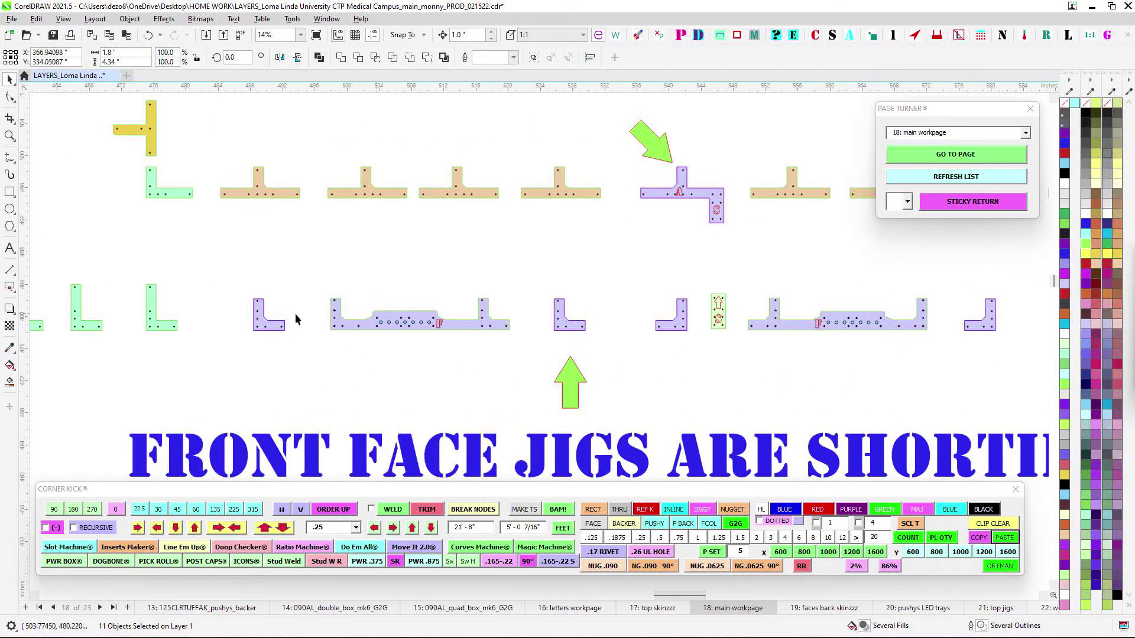
scroll(601, 335, "down", 1)
left_click_drag(572, 360, 443, 231)
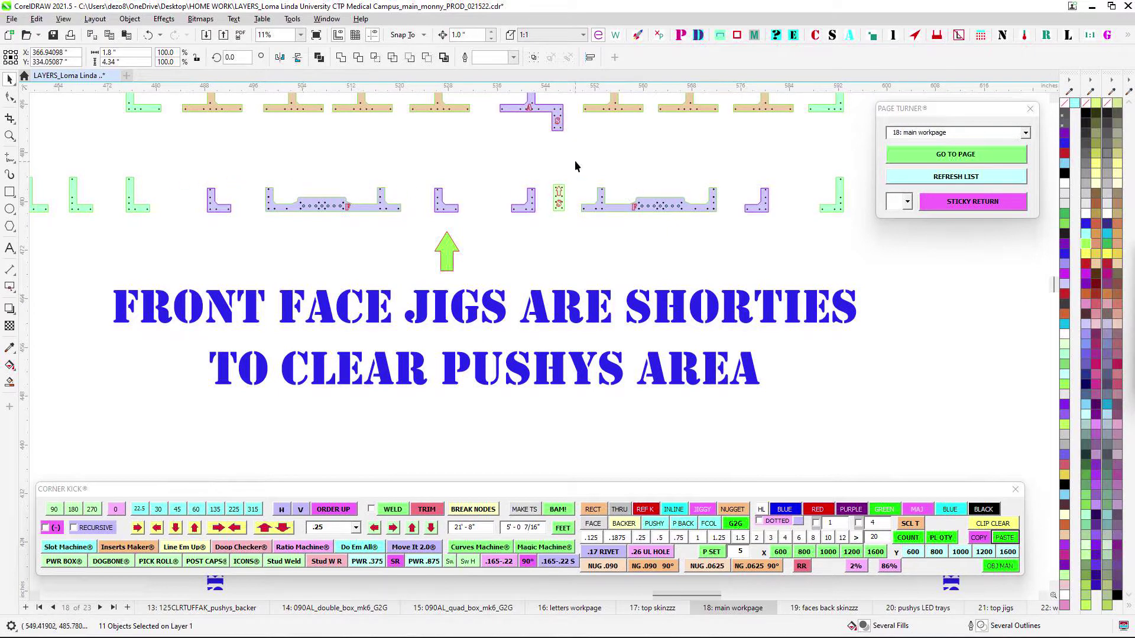
scroll(516, 192, "down", 3)
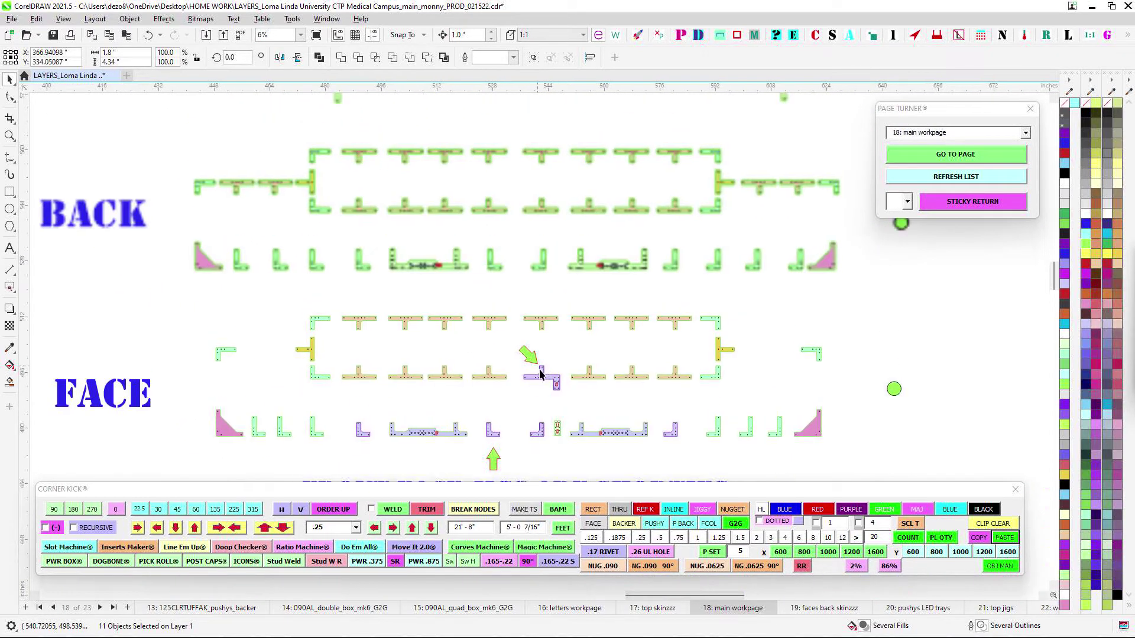
- Inspect the BACK set's L-shaped jigs, B splice jigs, T jigs and pink corner gusset
scroll(517, 344, "up", 4)
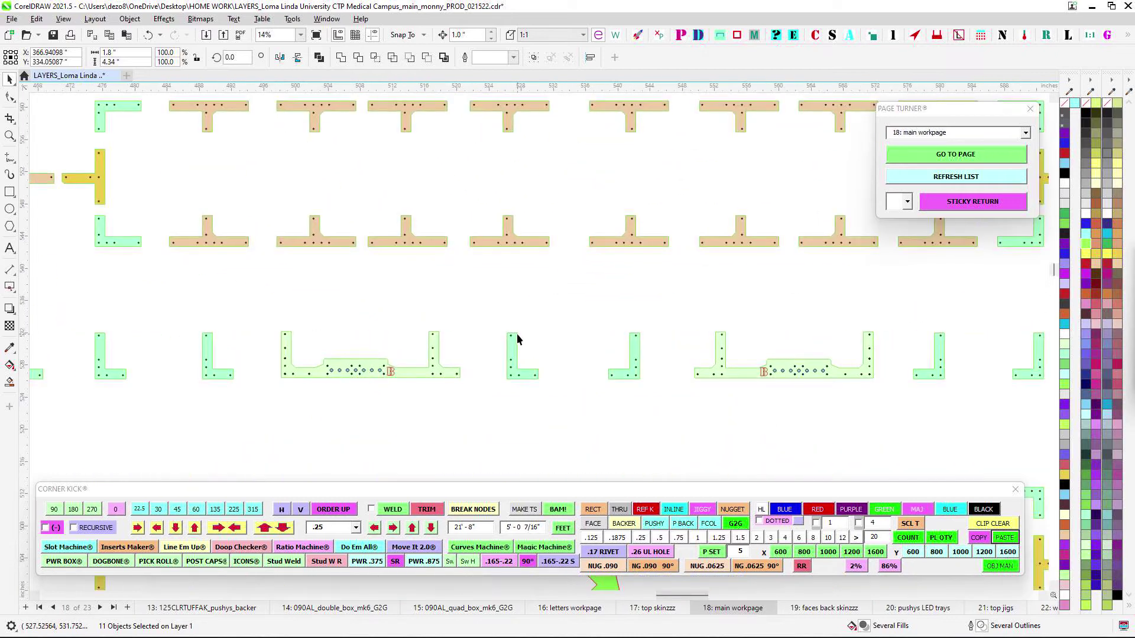
scroll(517, 333, "down", 2)
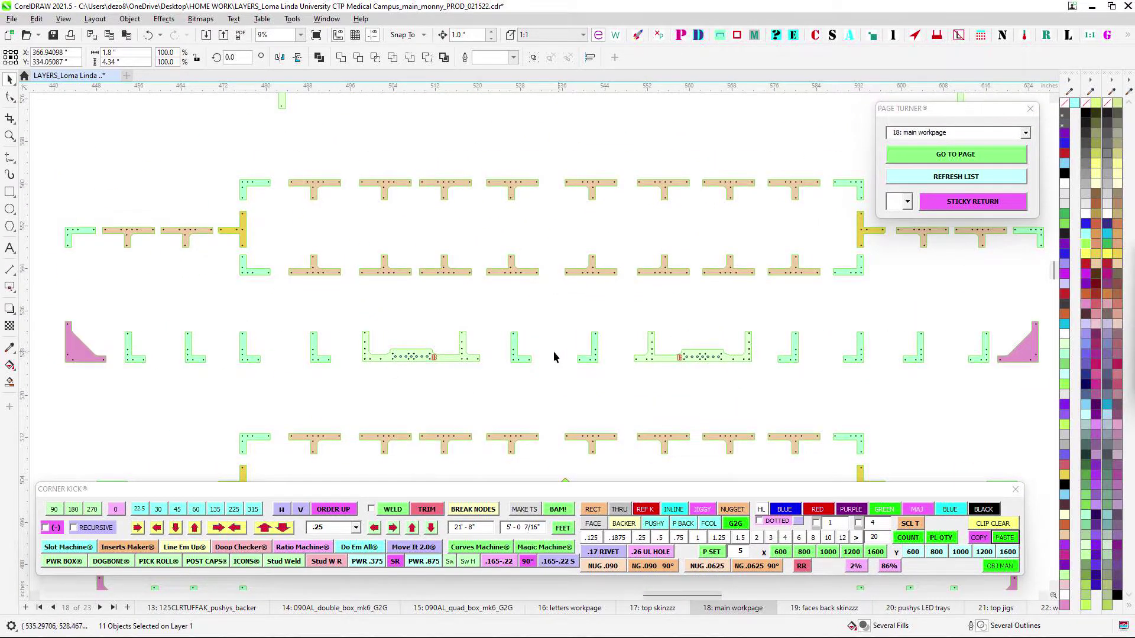
scroll(515, 343, "up", 2)
left_click_drag(406, 356, 656, 349)
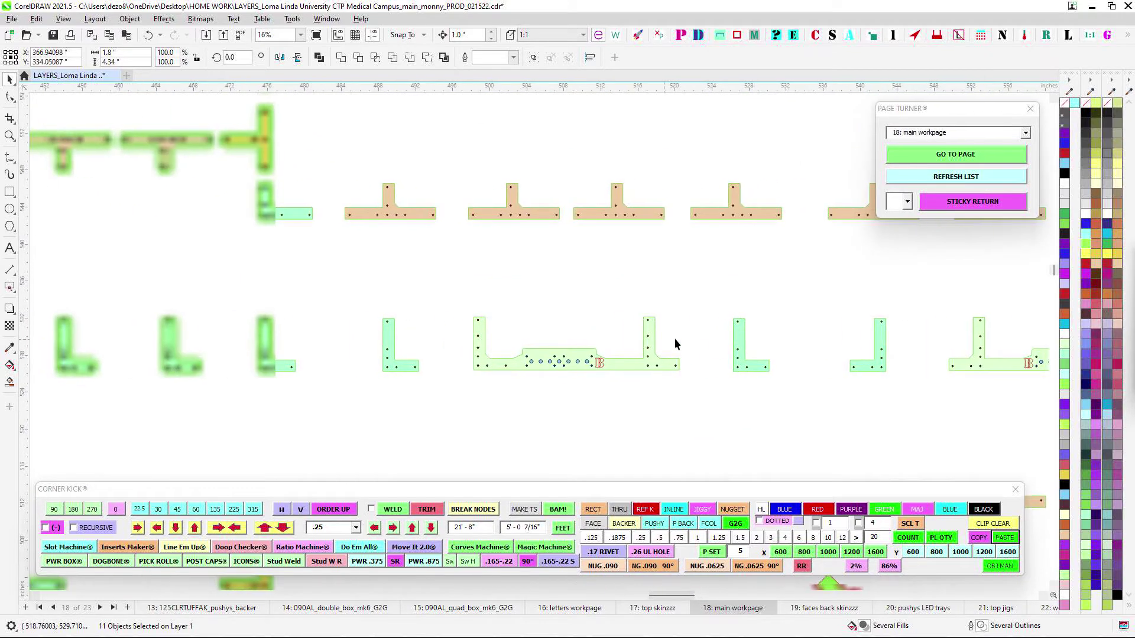
left_click_drag(269, 249, 618, 294)
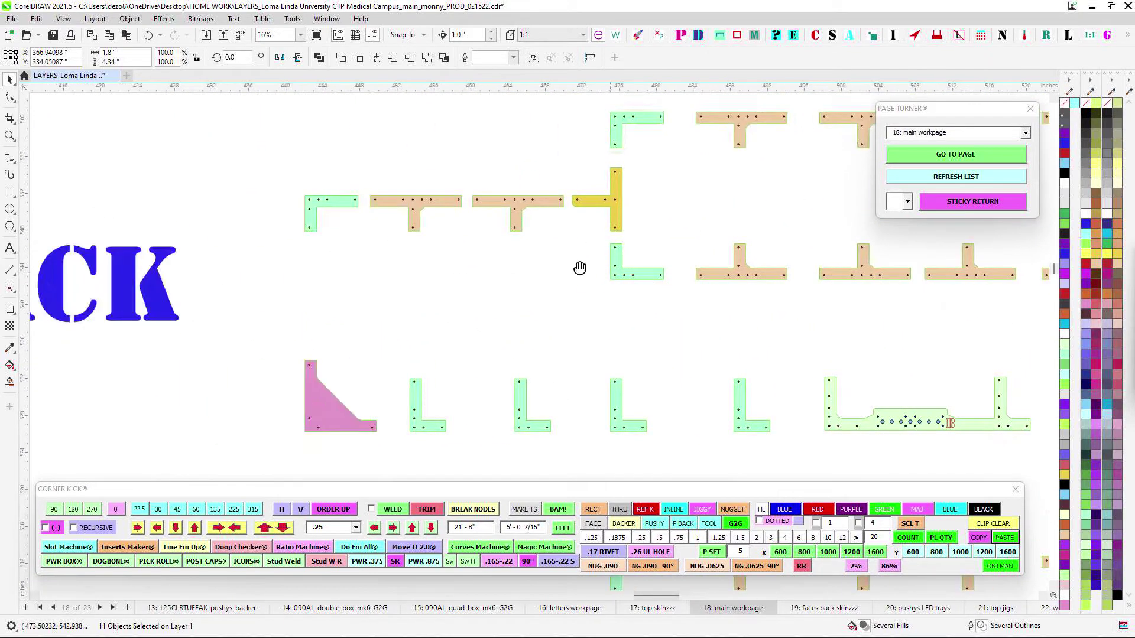
left_click_drag(527, 253, 375, 270)
scroll(602, 249, "down", 1)
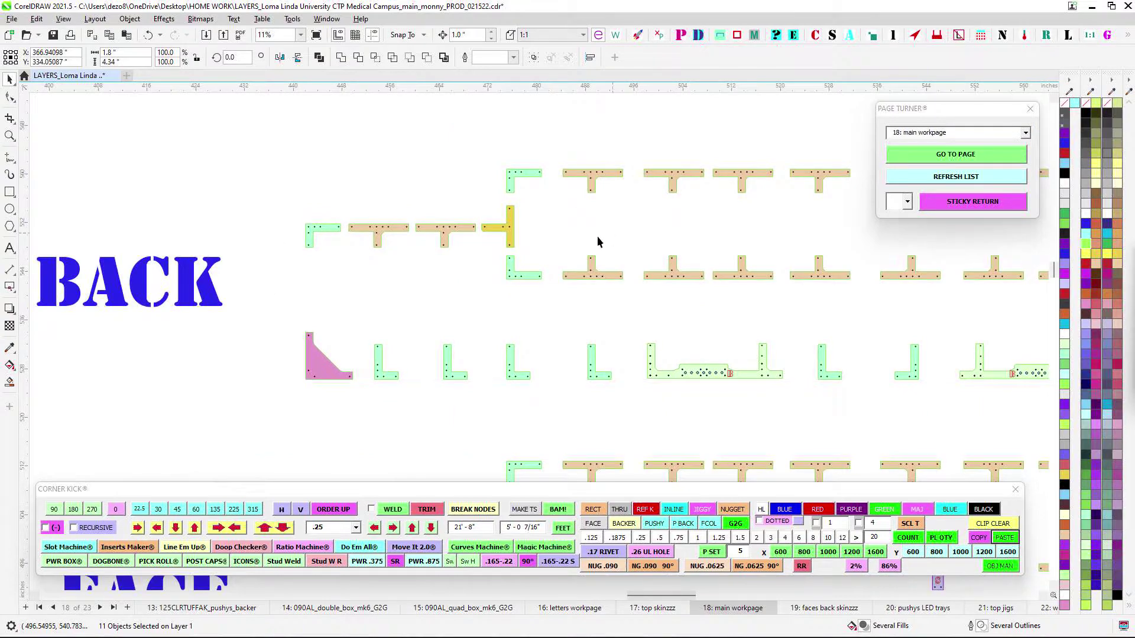
- Go back from the jig sets to the main sign elevation and view it with the curved top jigs above
scroll(600, 236, "down", 1)
left_click_drag(513, 296, 633, 234)
scroll(526, 340, "down", 1)
left_click_drag(521, 342, 706, 287)
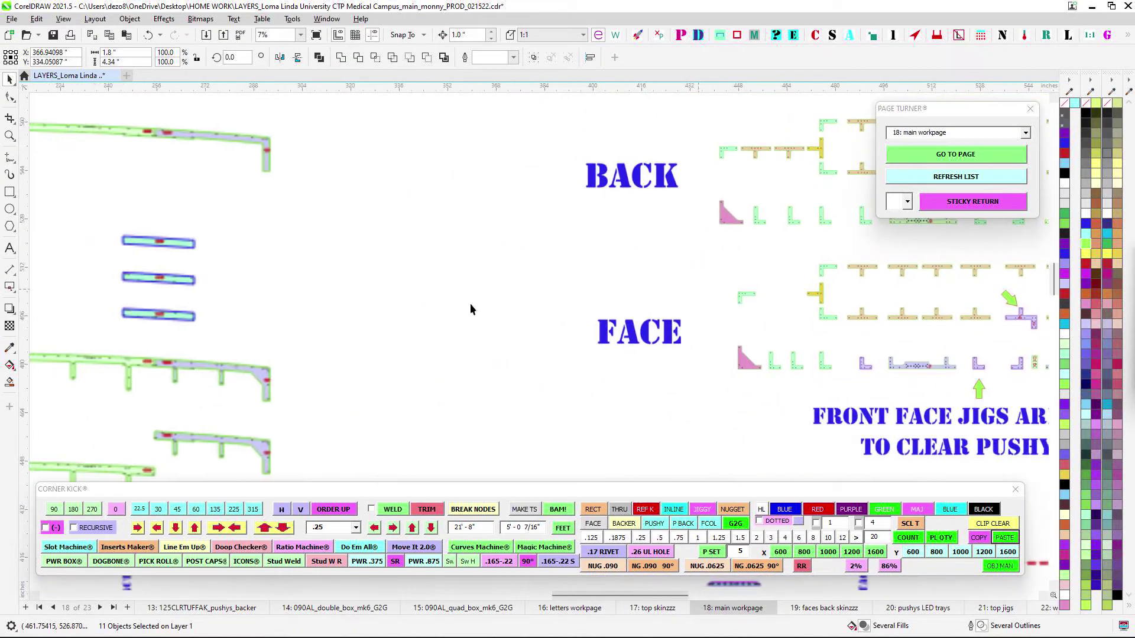
left_click_drag(470, 303, 823, 245)
scroll(761, 269, "down", 2)
left_click_drag(473, 346, 919, 230)
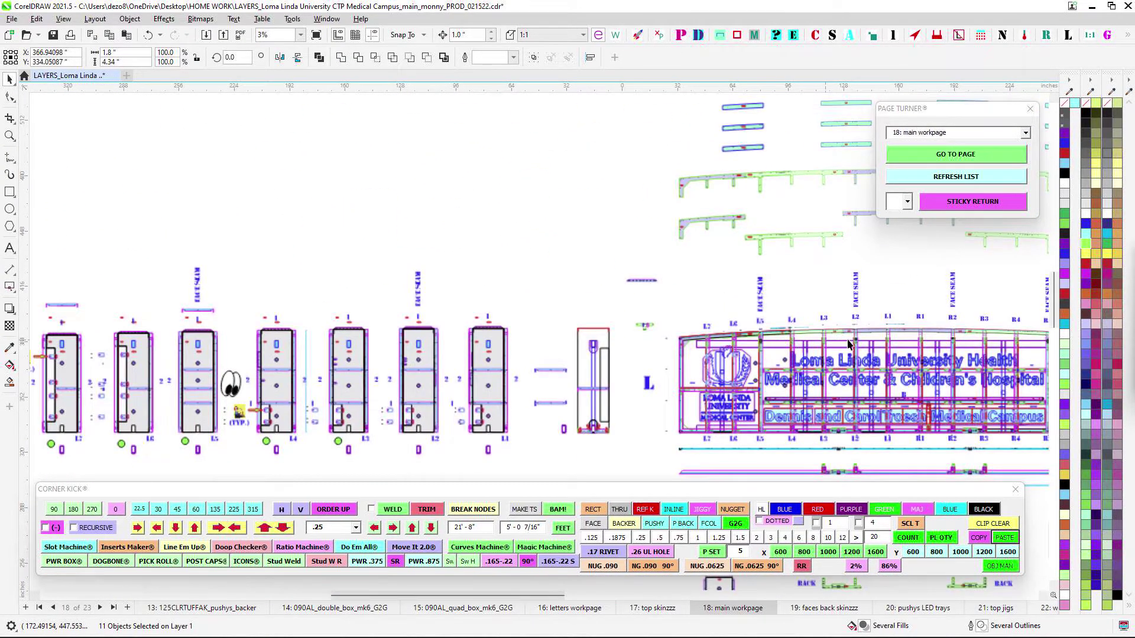
left_click_drag(843, 304, 619, 305)
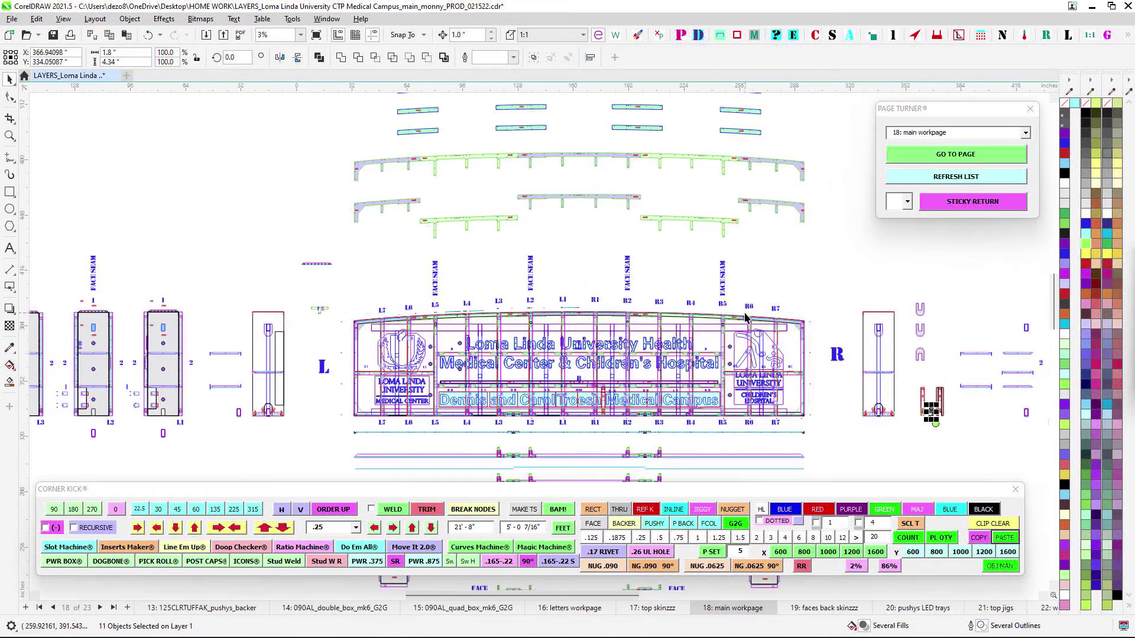
- Review the main elevation's letters, horizontal rails and lower splices from the center to the Children's Hospital logo
scroll(696, 408, "up", 2)
left_click_drag(696, 407, 585, 351)
scroll(568, 328, "down", 3)
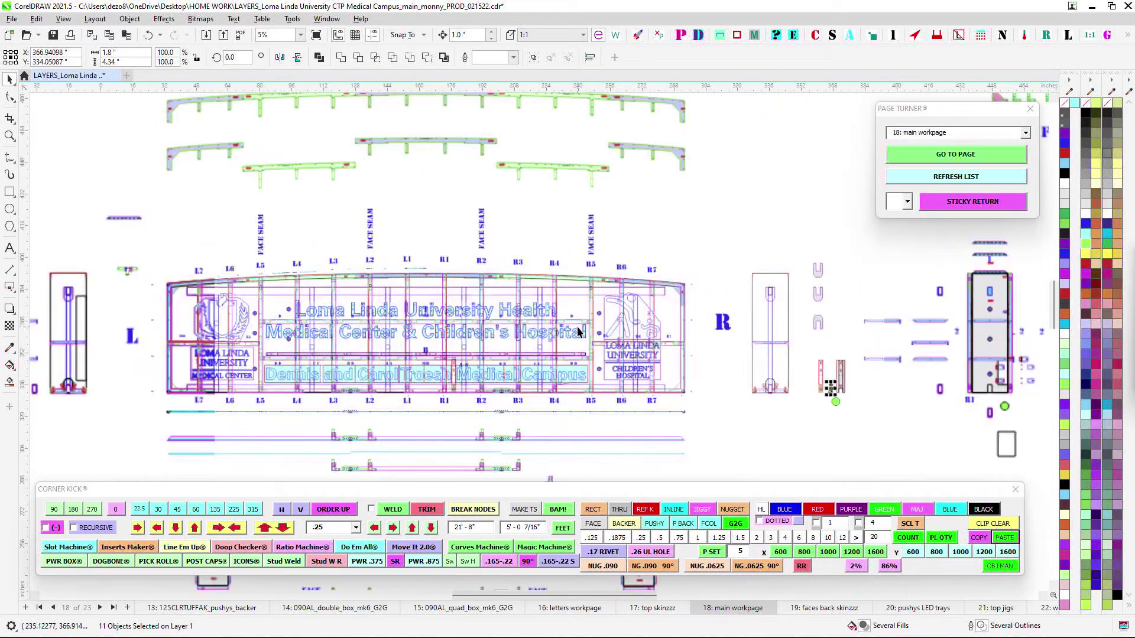
scroll(550, 317, "up", 4)
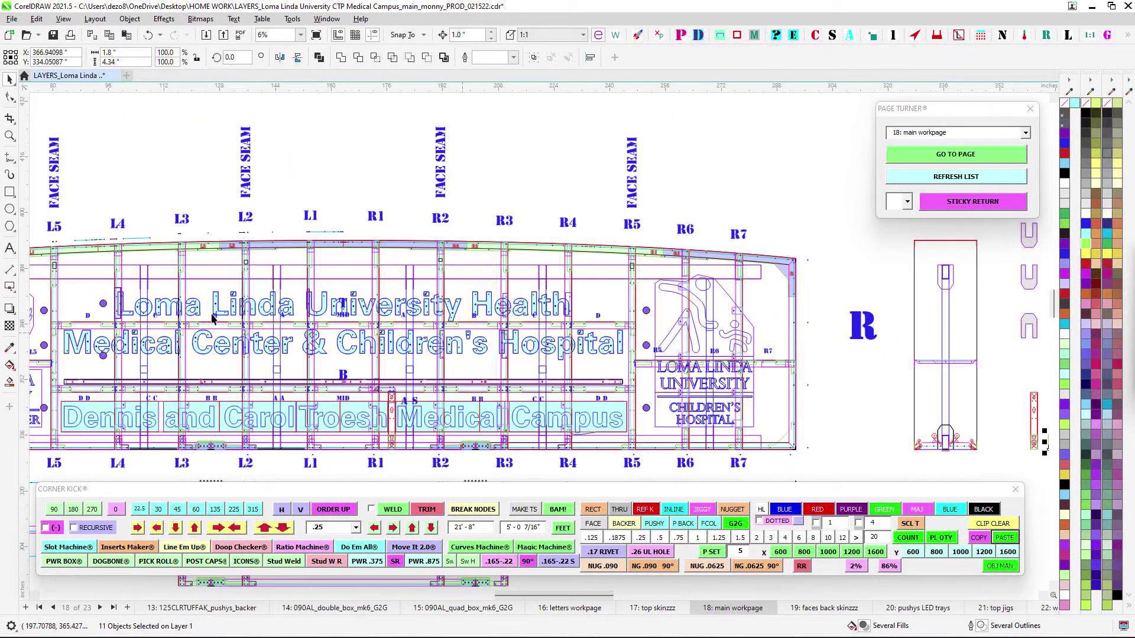
scroll(390, 386, "up", 2)
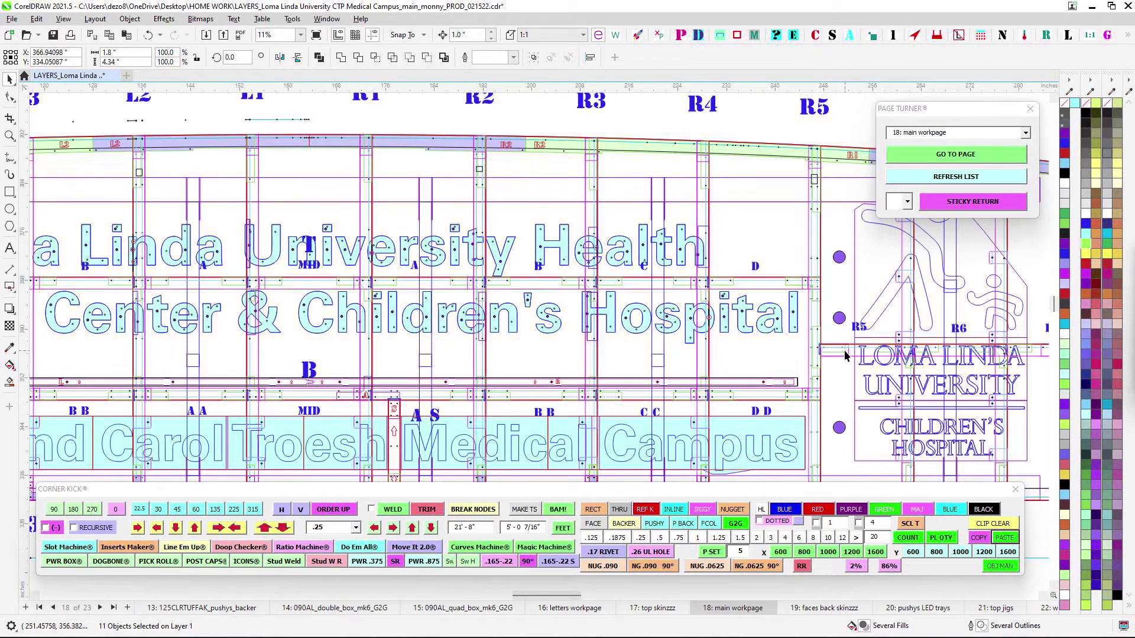
scroll(845, 351, "down", 1)
left_click_drag(844, 351, 634, 345)
left_click_drag(592, 420, 696, 376)
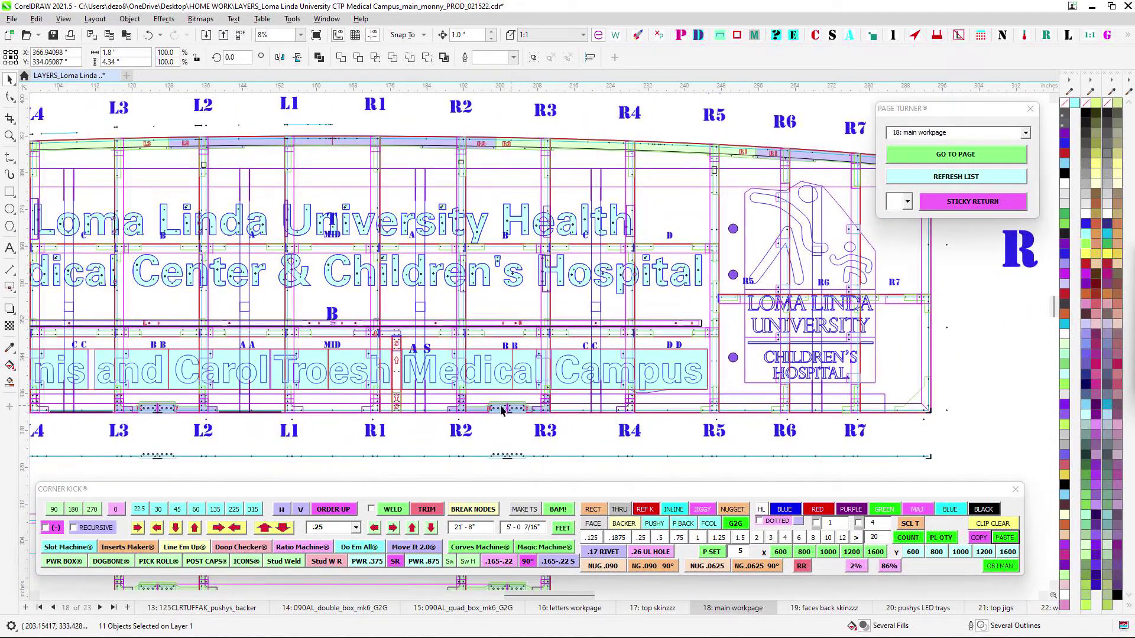
scroll(597, 316, "down", 1)
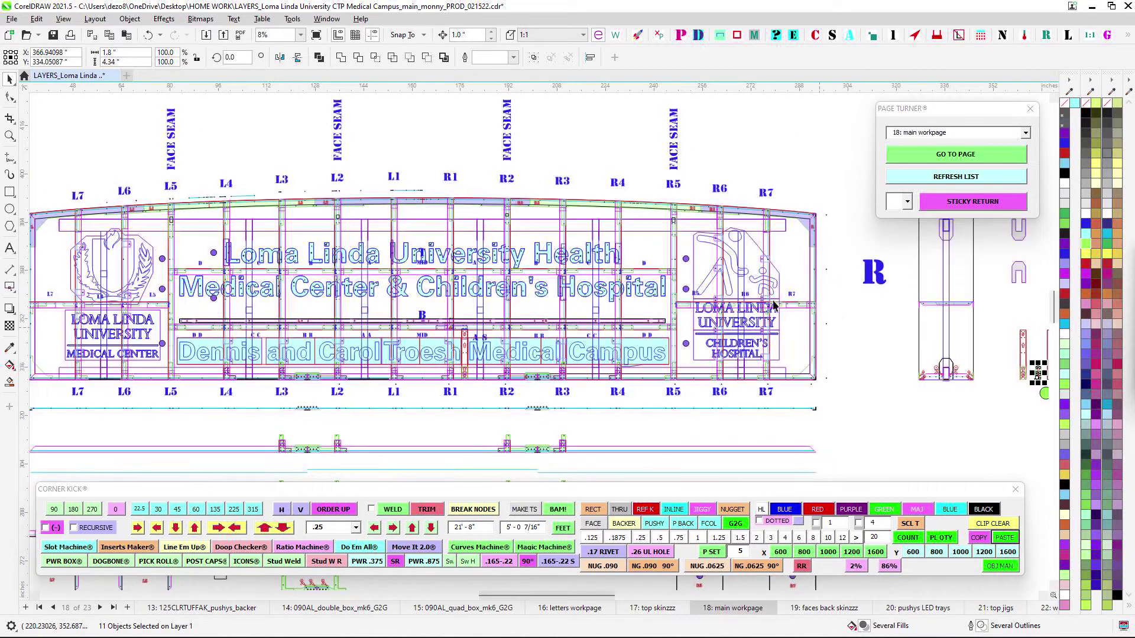
- Go from the main elevation's Children's Hospital logo to the upper face panels and check the F D L, F B L, F MID T and F C L labels
scroll(792, 306, "up", 1)
scroll(793, 305, "up", 1)
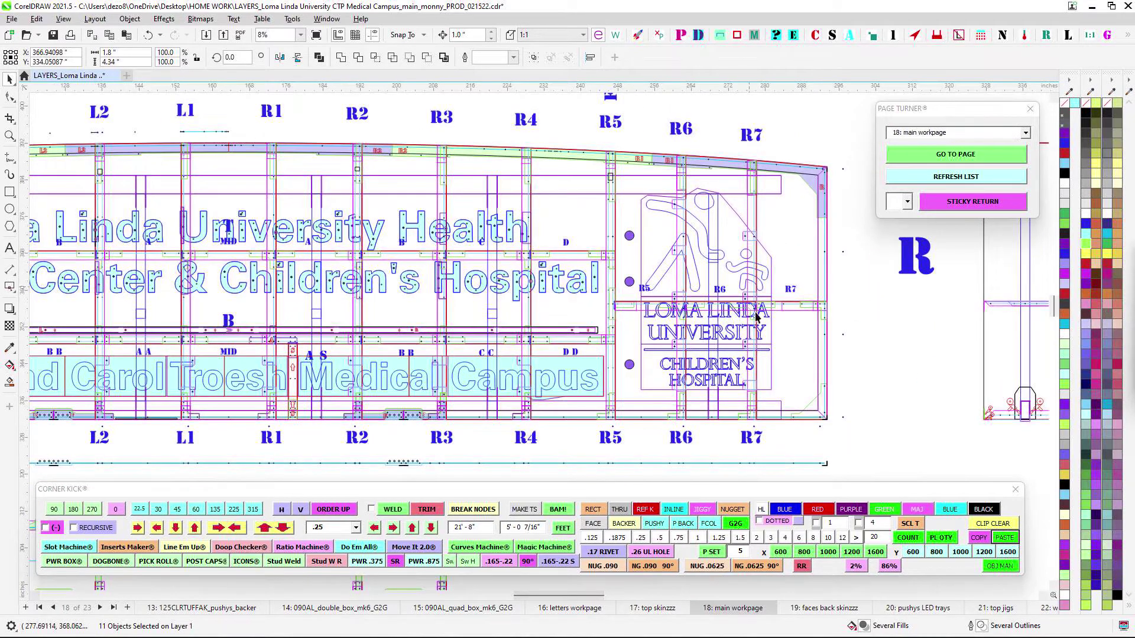
scroll(721, 286, "down", 3)
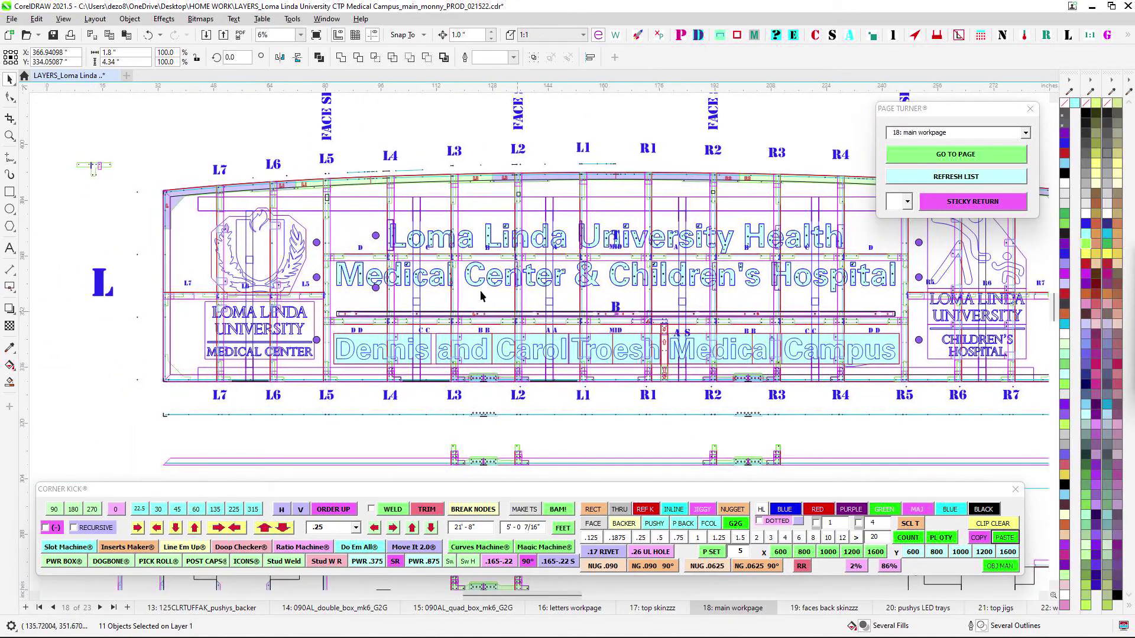
scroll(481, 295, "down", 5)
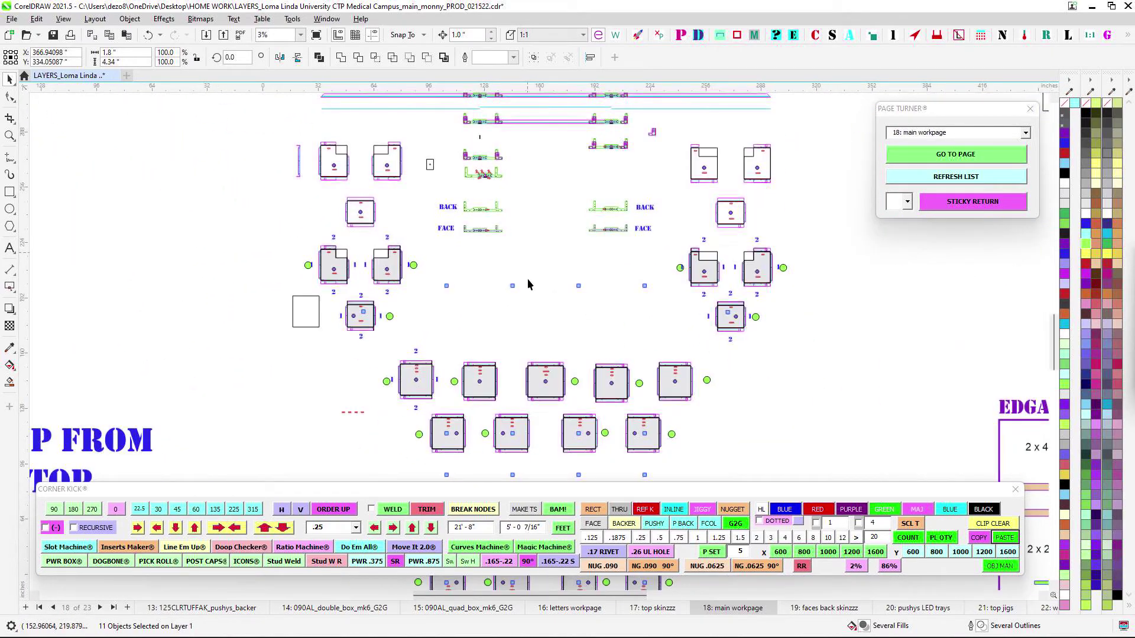
scroll(547, 379, "up", 6)
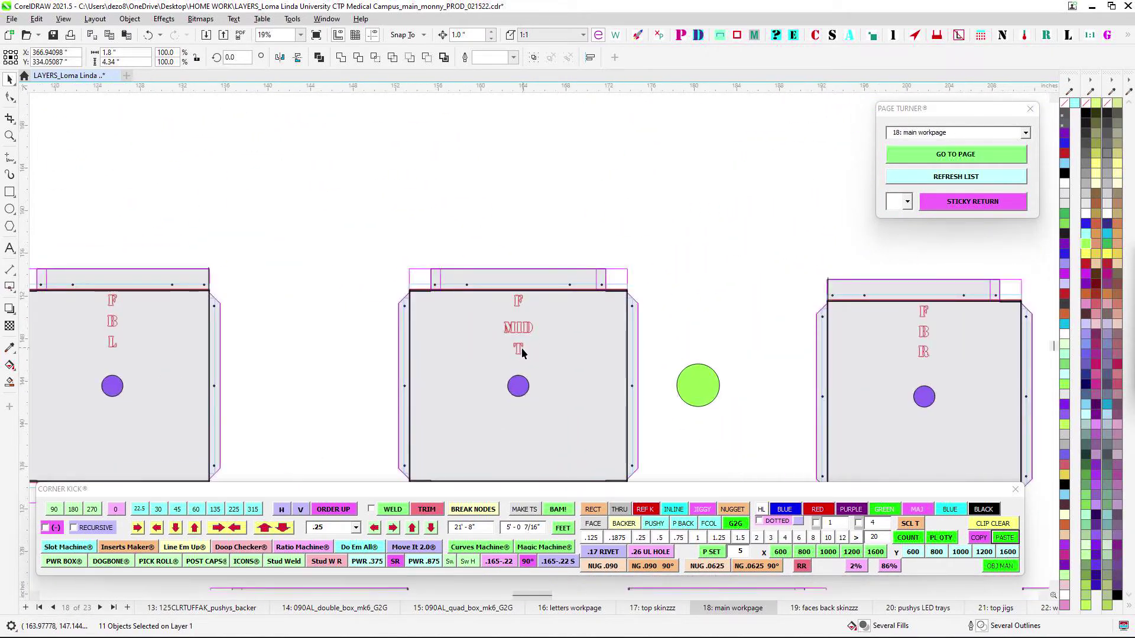
scroll(522, 353, "down", 4)
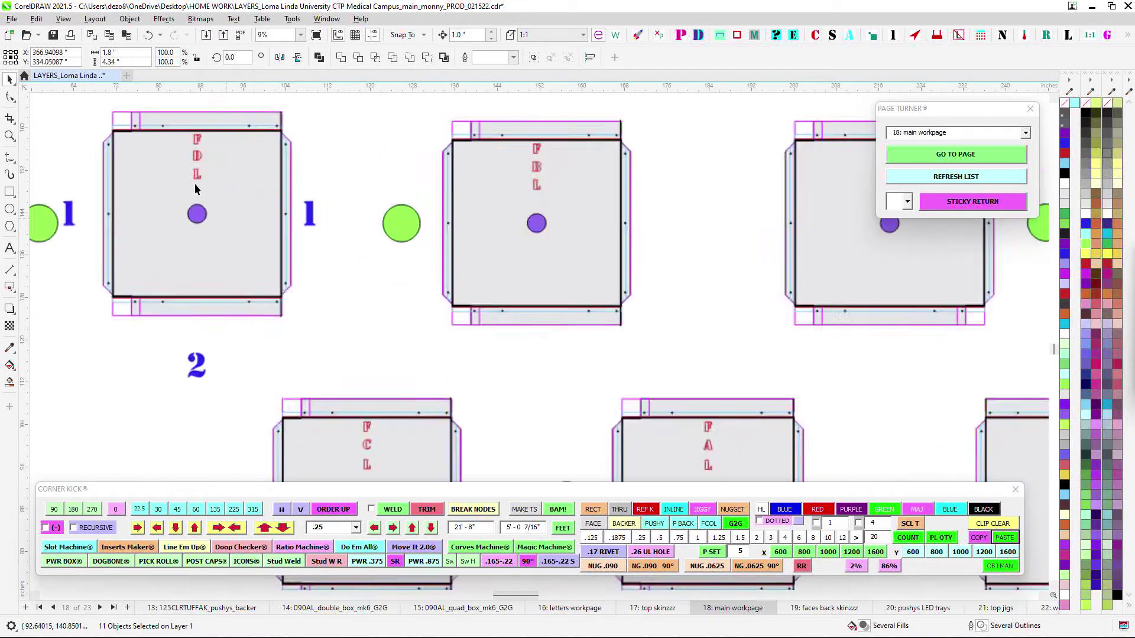
scroll(717, 236, "down", 1)
left_click_drag(717, 237, 628, 165)
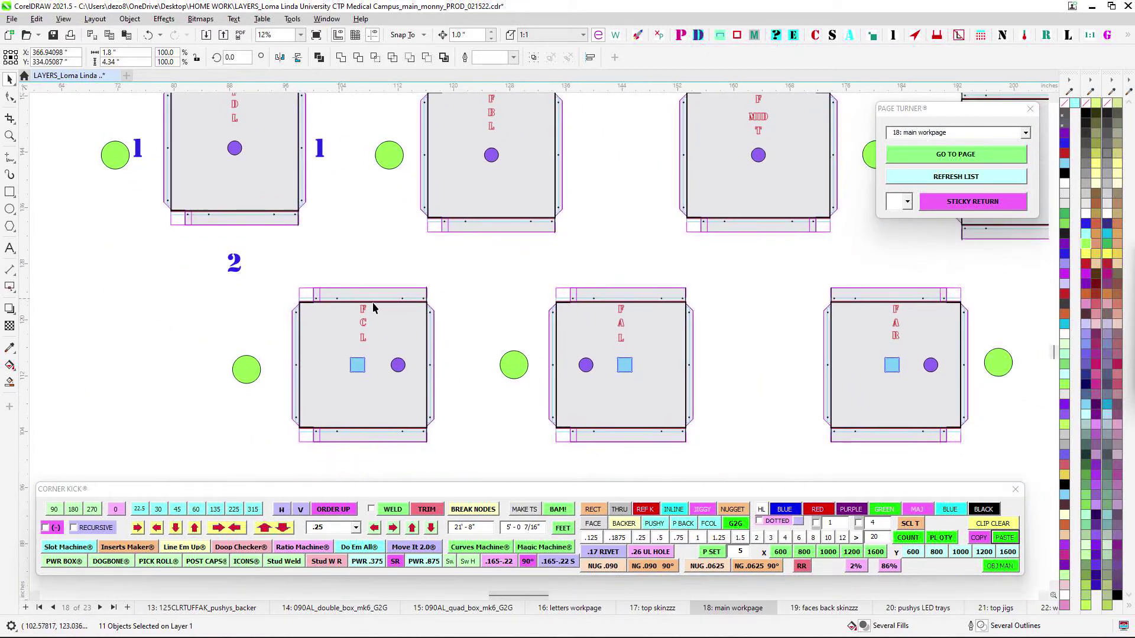
- Examine the lower row of face panels labelled L DD F, L BB F and MID B F, comparing them with the rows above
scroll(470, 375, "down", 2)
scroll(461, 372, "up", 4)
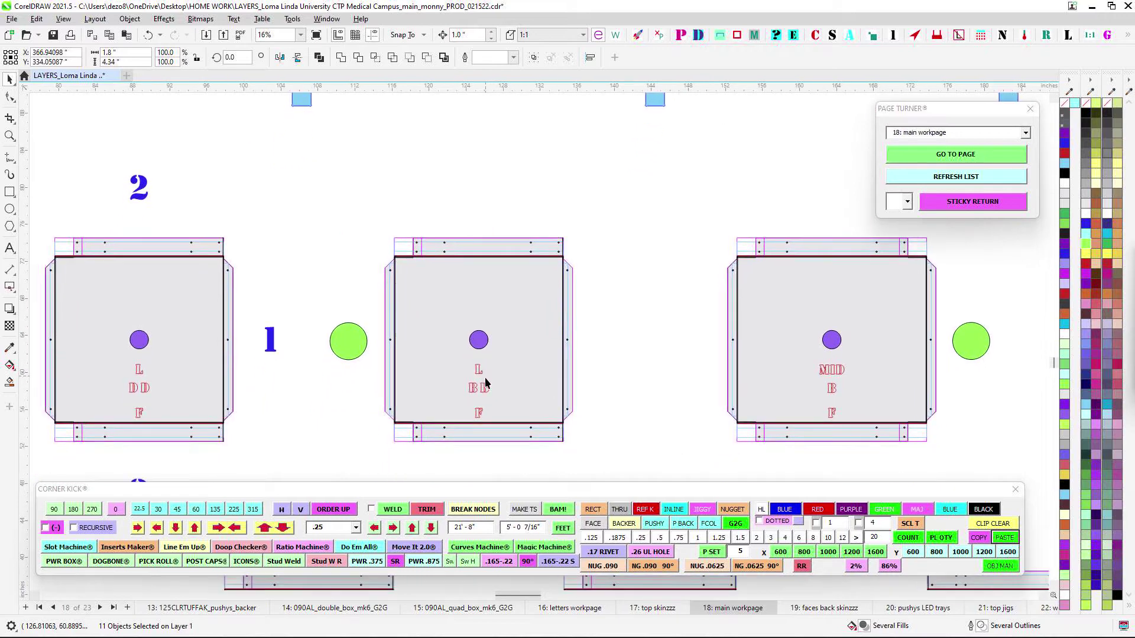
scroll(484, 383, "up", 1)
scroll(490, 387, "down", 3)
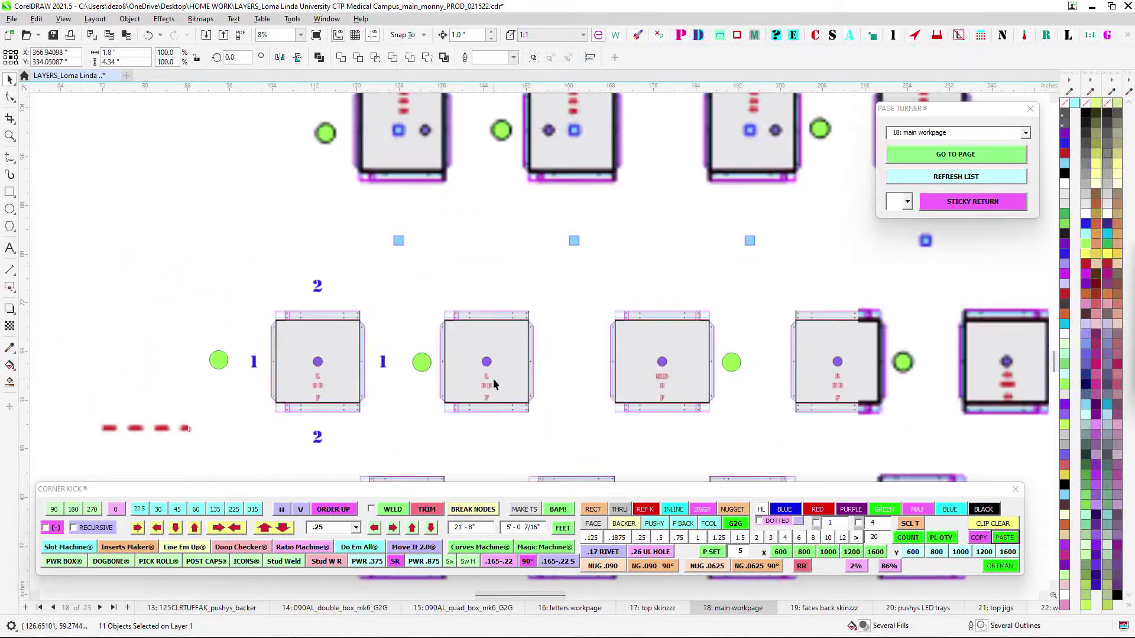
scroll(494, 381, "up", 1)
scroll(550, 395, "up", 1)
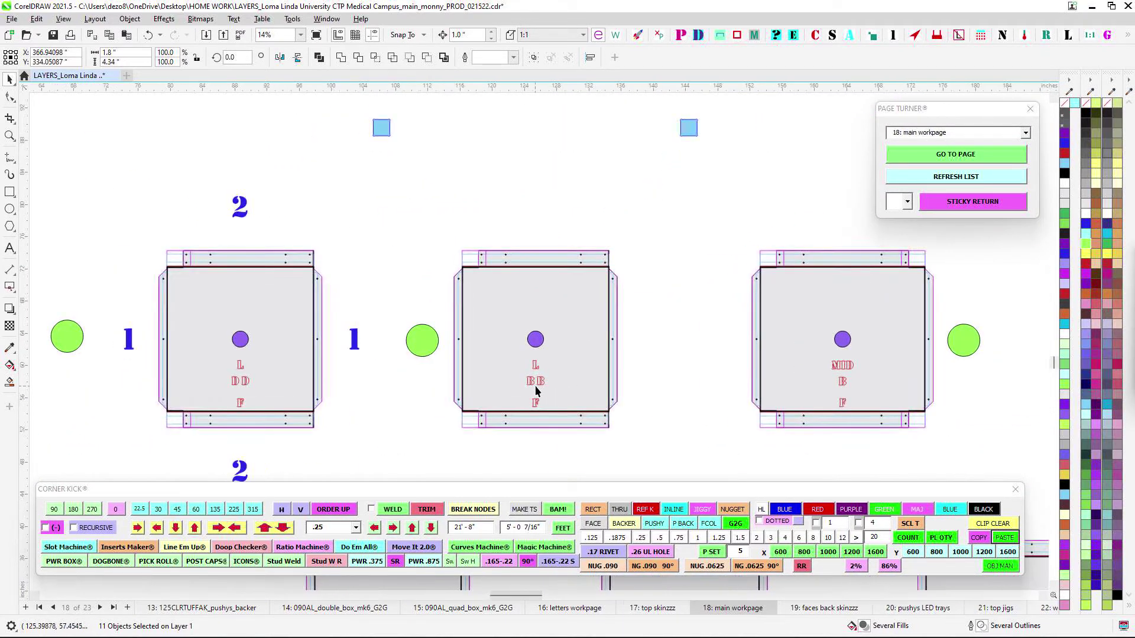
scroll(565, 284, "down", 3)
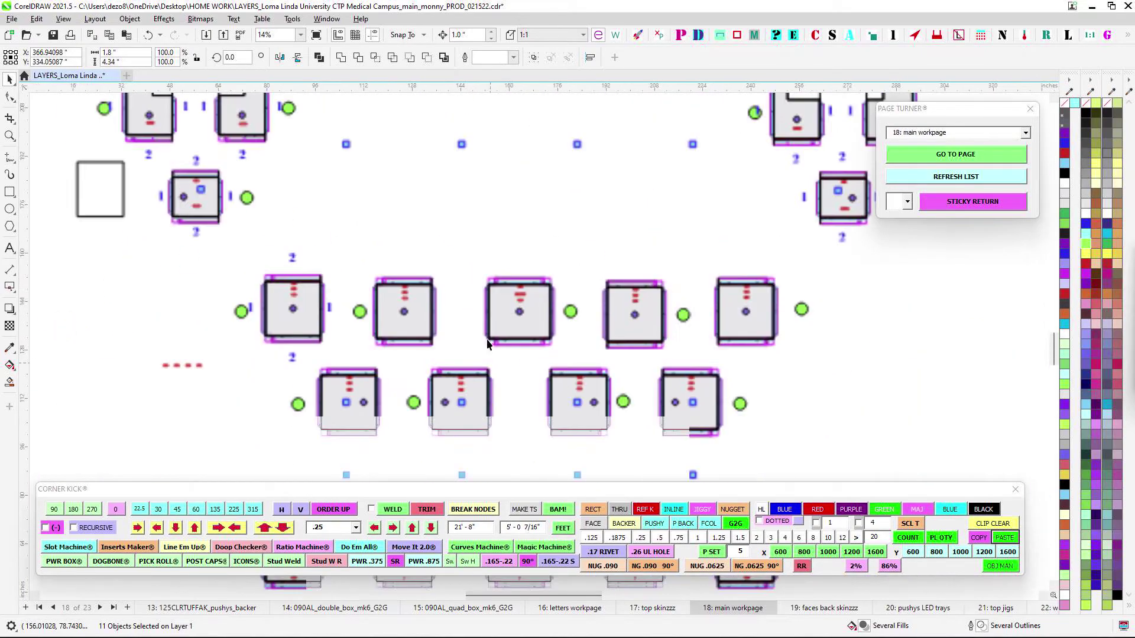
- Review the main elevation's upper D to A bays and lower DD to AA bays behind the letters, from the center to L5
scroll(522, 255, "up", 5)
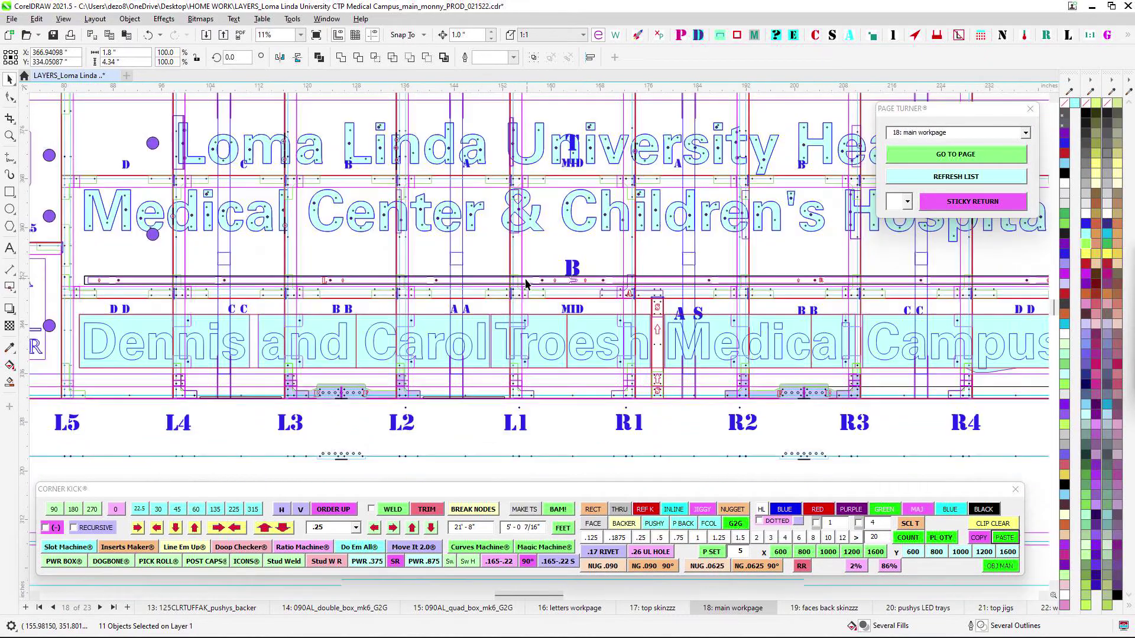
scroll(864, 313, "down", 4)
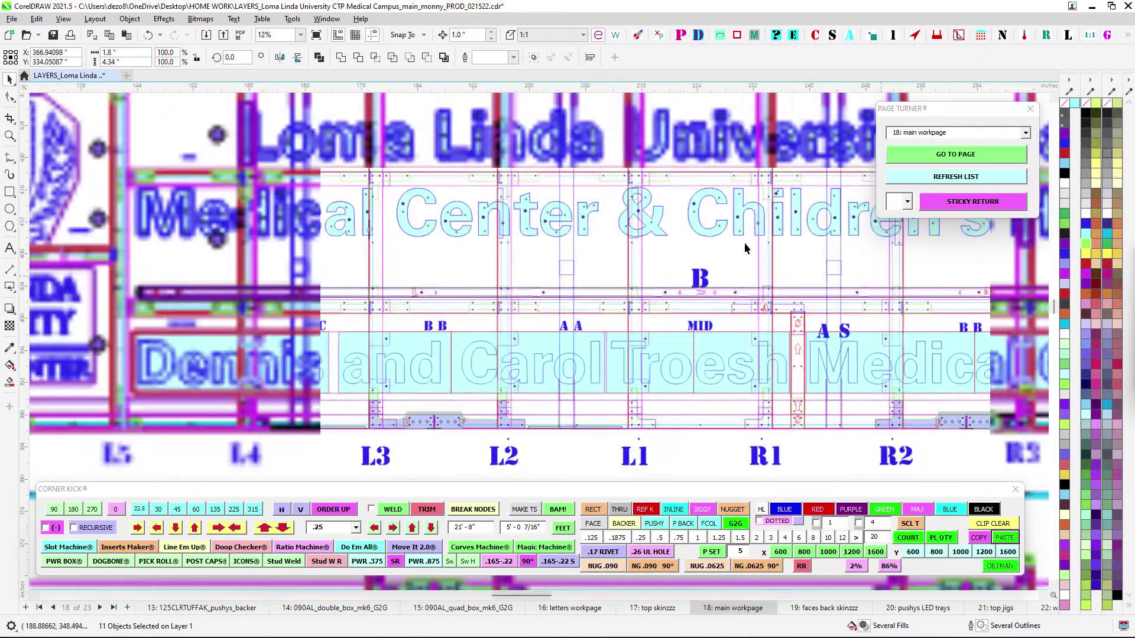
scroll(697, 213, "up", 4)
scroll(338, 267, "down", 1)
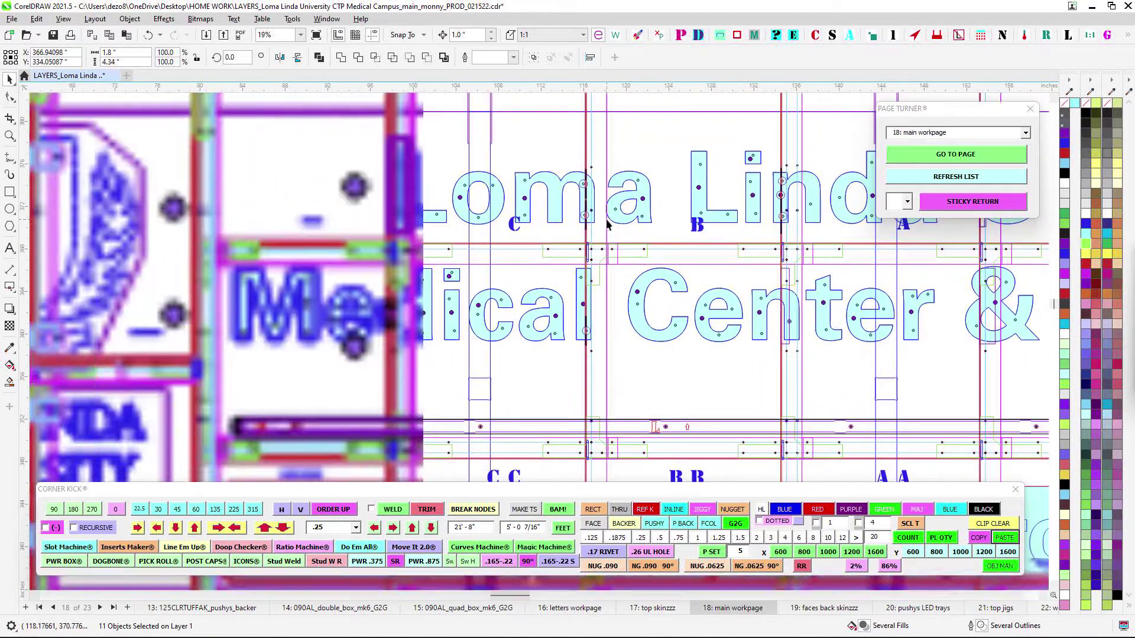
scroll(502, 377, "up", 1)
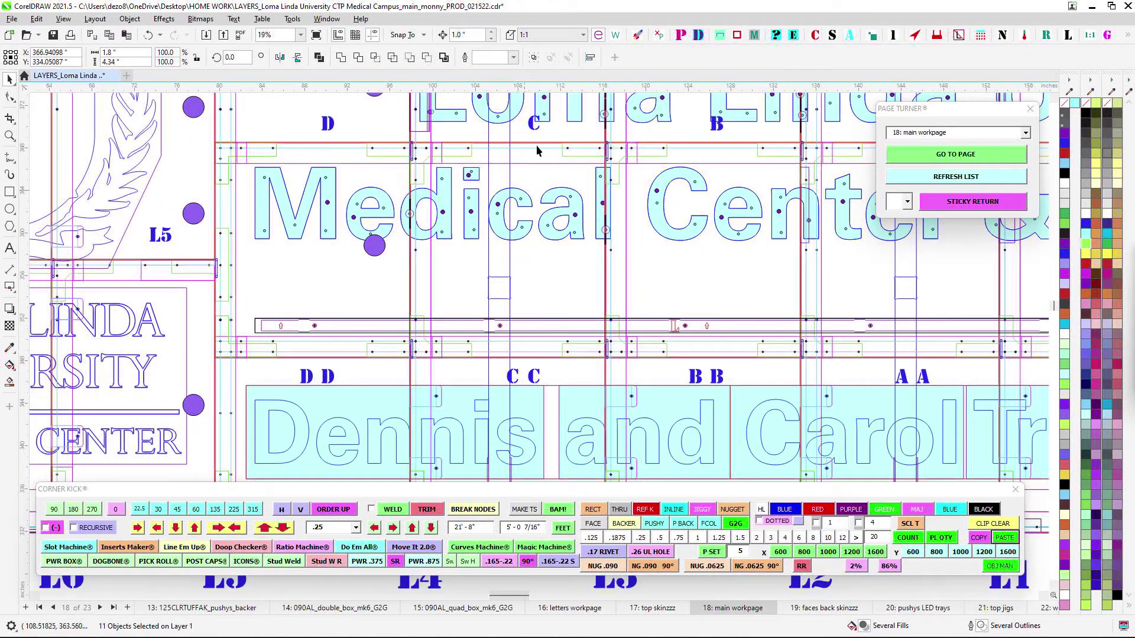
scroll(527, 346, "down", 1)
scroll(412, 317, "up", 1)
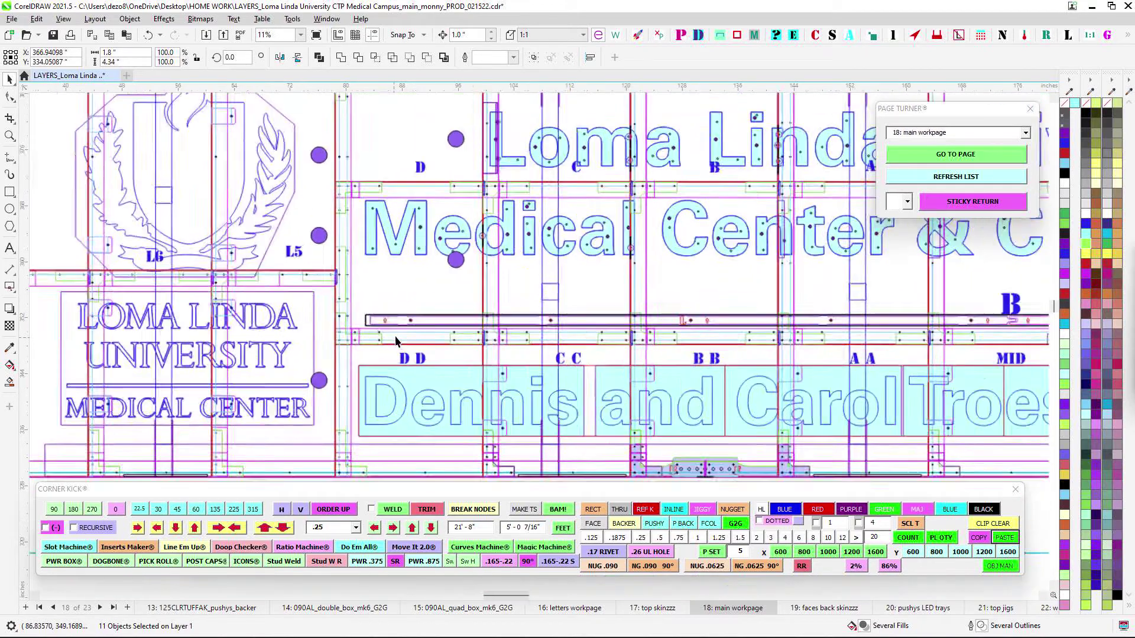
scroll(419, 173, "down", 1)
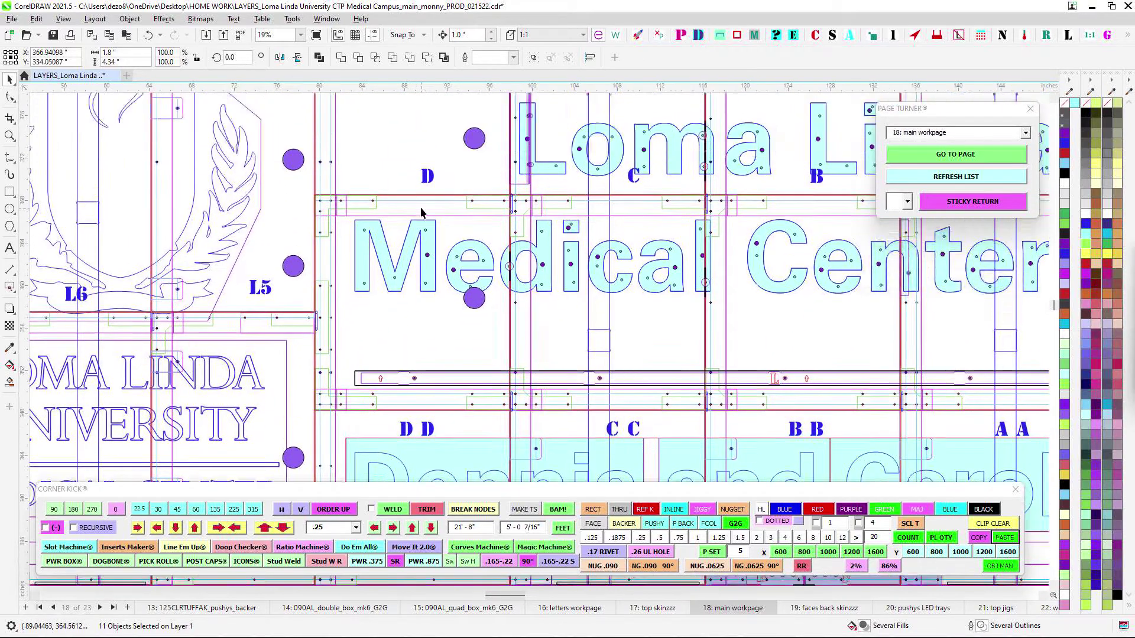
scroll(417, 193, "up", 2)
scroll(422, 222, "down", 2)
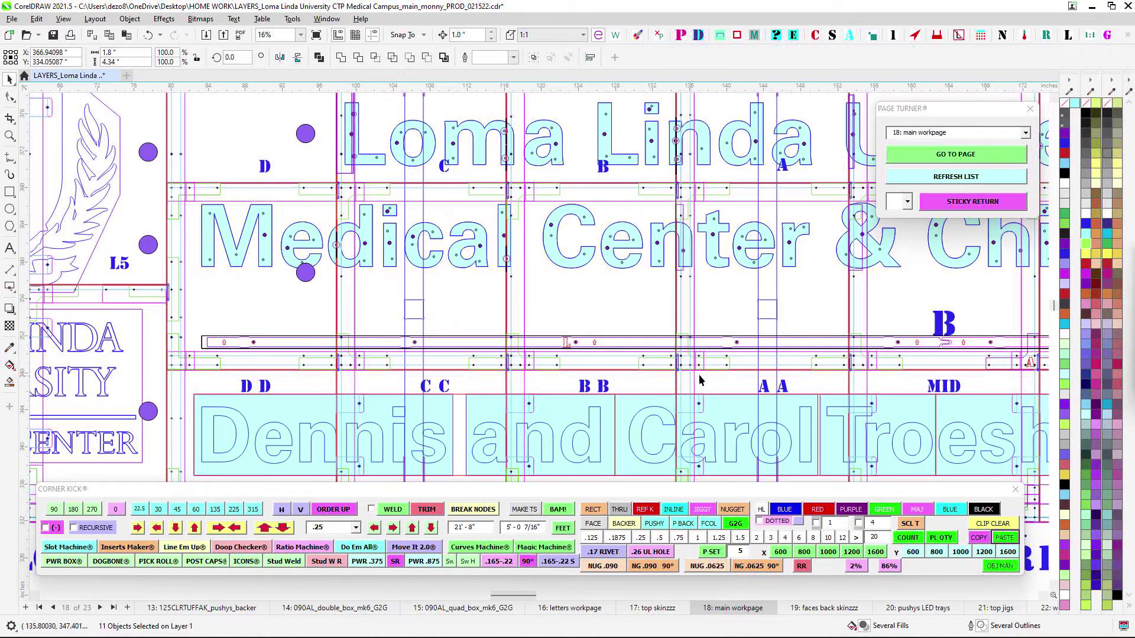
- Follow the main elevation's bays from the lower left section across to R7 and view the whole sign with the splice parts below
left_click_drag(700, 380, 307, 340)
scroll(940, 353, "down", 1)
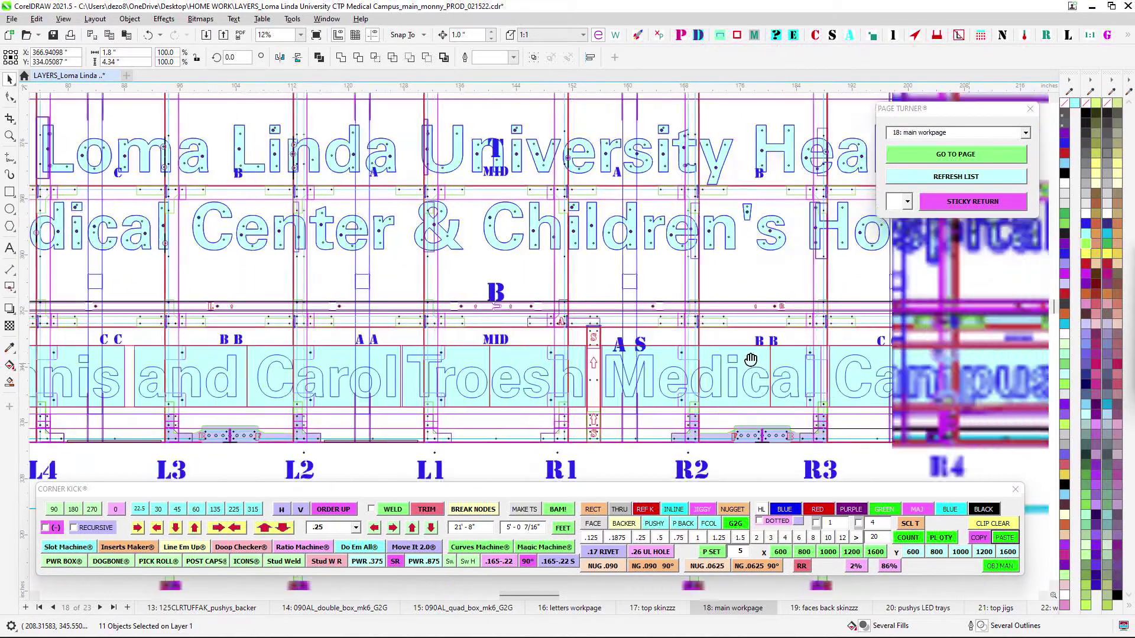
left_click_drag(940, 355, 481, 363)
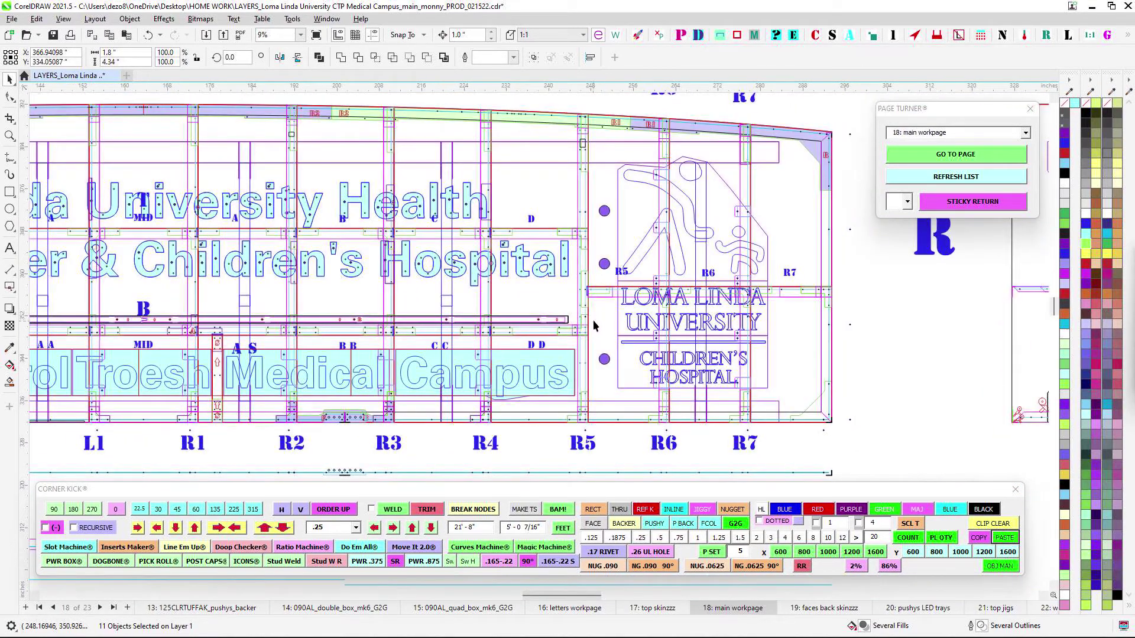
scroll(545, 266, "down", 1)
left_click_drag(559, 312, 679, 239)
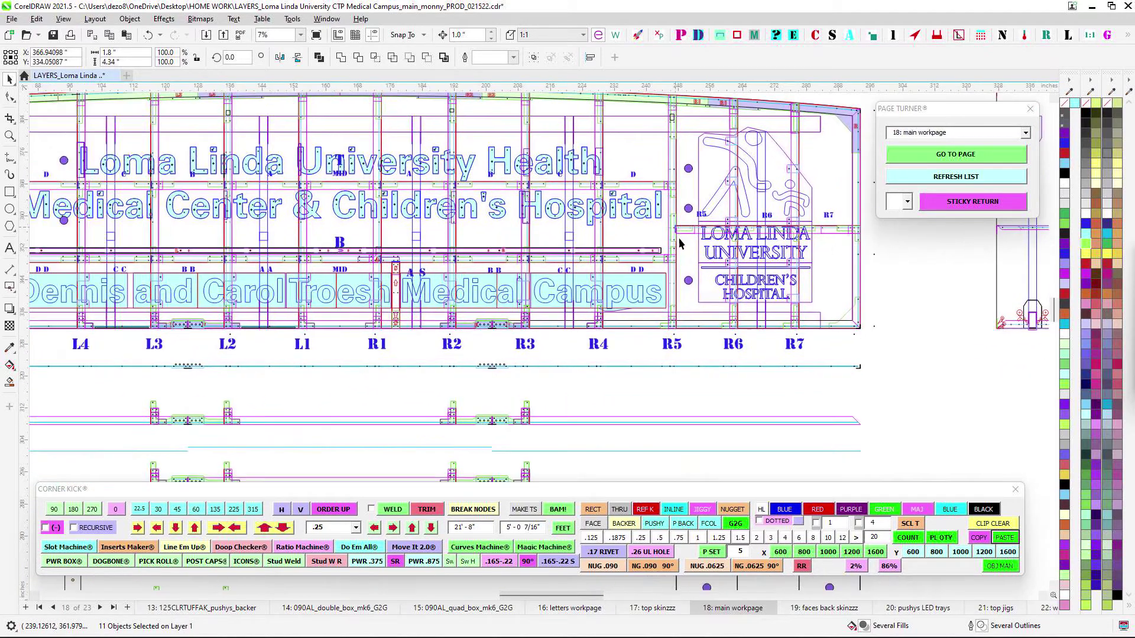
scroll(700, 422, "down", 1)
left_click_drag(704, 452, 741, 354)
scroll(756, 456, "down", 1)
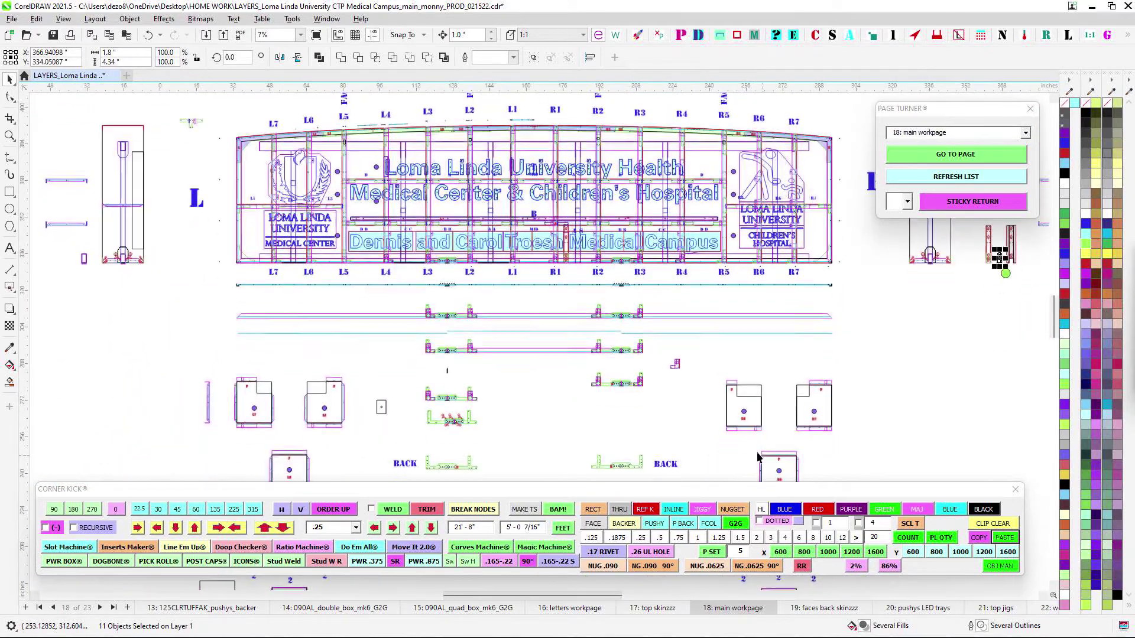
- Go to the aluminum tube cut list and read its 2 x 4 rectangular and 2 x 2 square tube lengths, miters and quantities
left_click_drag(759, 461, 733, 333)
scroll(733, 333, "down", 1)
left_click_drag(587, 423, 554, 254)
left_click_drag(871, 391, 498, 293)
scroll(501, 292, "down", 1)
left_click_drag(540, 349, 303, 248)
scroll(435, 297, "up", 1)
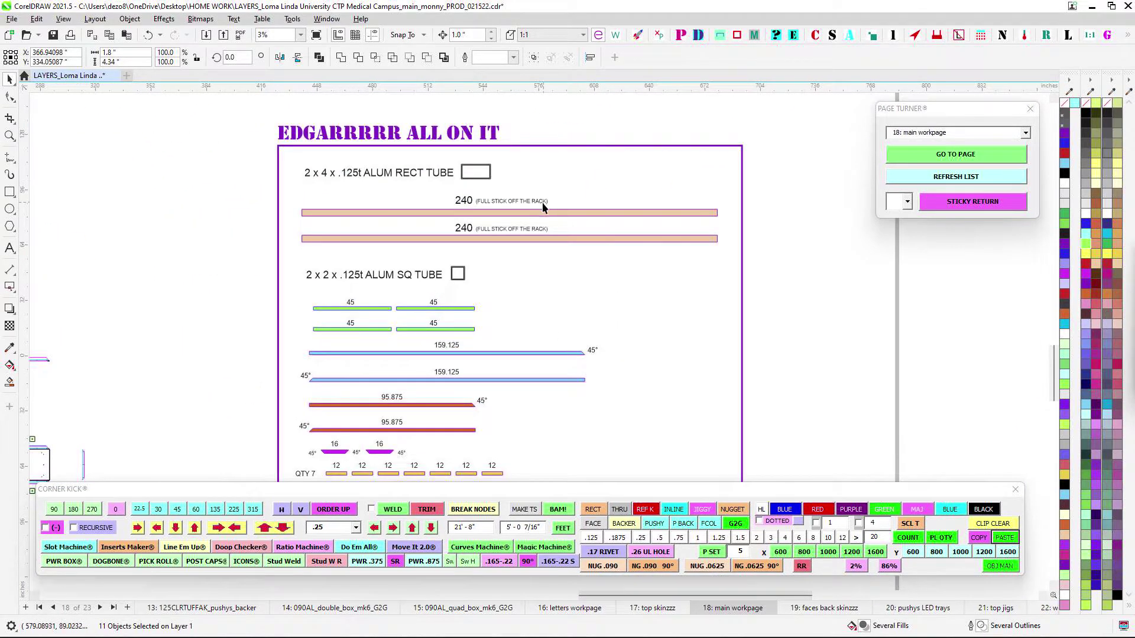
scroll(602, 271, "up", 1)
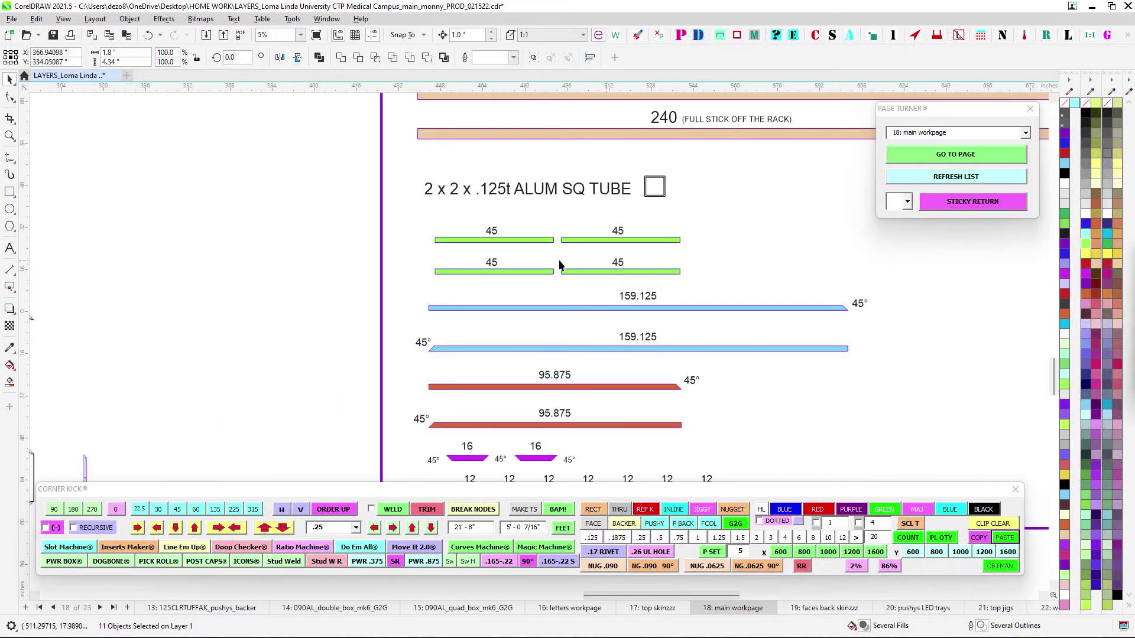
left_click_drag(758, 361, 741, 283)
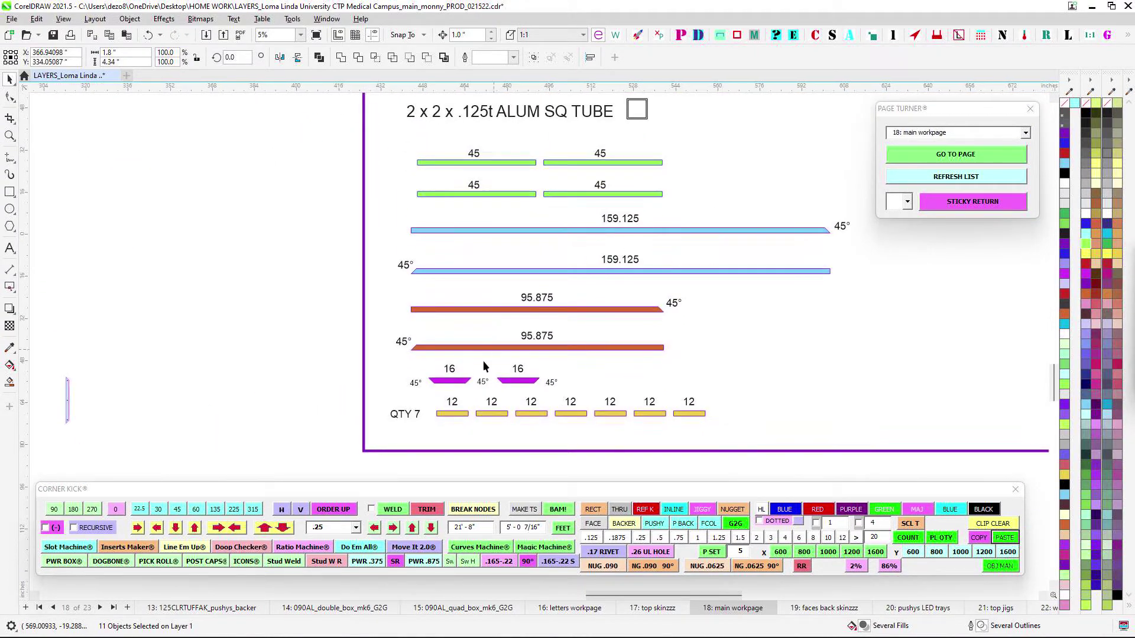
left_click_drag(676, 309, 657, 393)
scroll(571, 230, "down", 1)
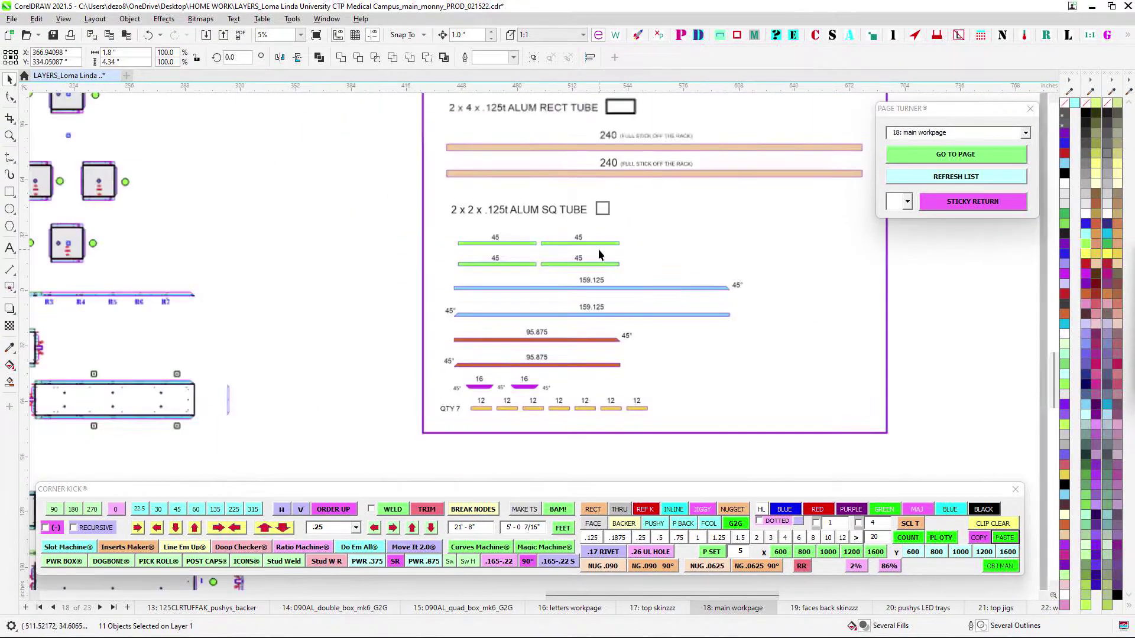
left_click_drag(530, 196, 552, 151)
scroll(544, 190, "up", 1)
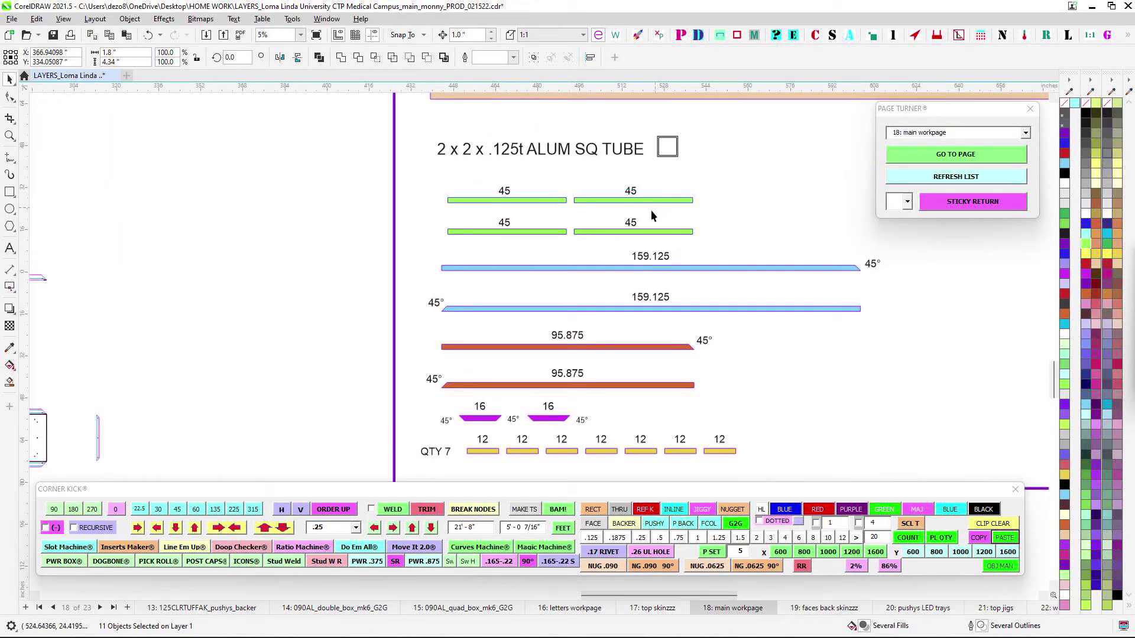
- Check the main elevation's horizontal rails around the Children's Hospital logo against the tube cut list
scroll(549, 234, "down", 4)
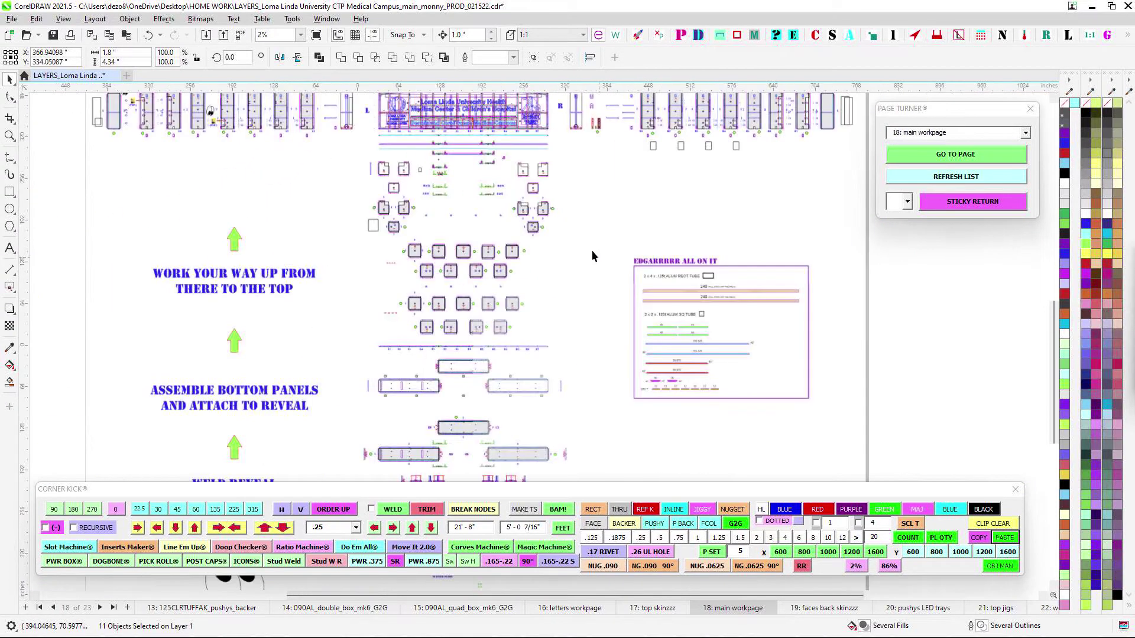
scroll(498, 219, "up", 4)
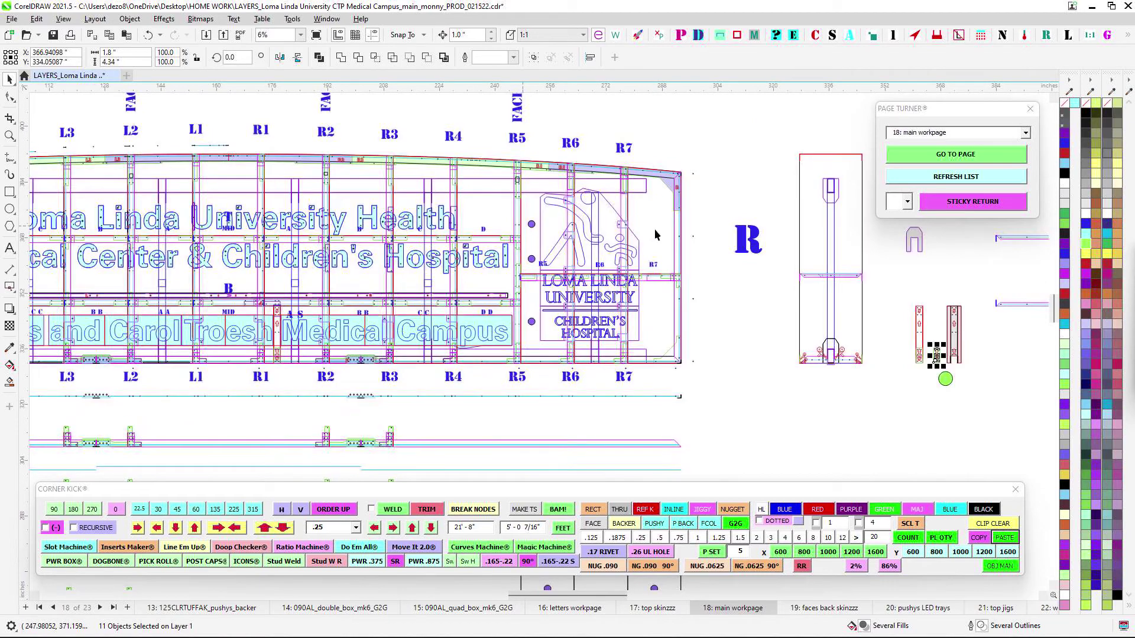
scroll(408, 225, "down", 2)
left_click_drag(561, 322, 481, 139)
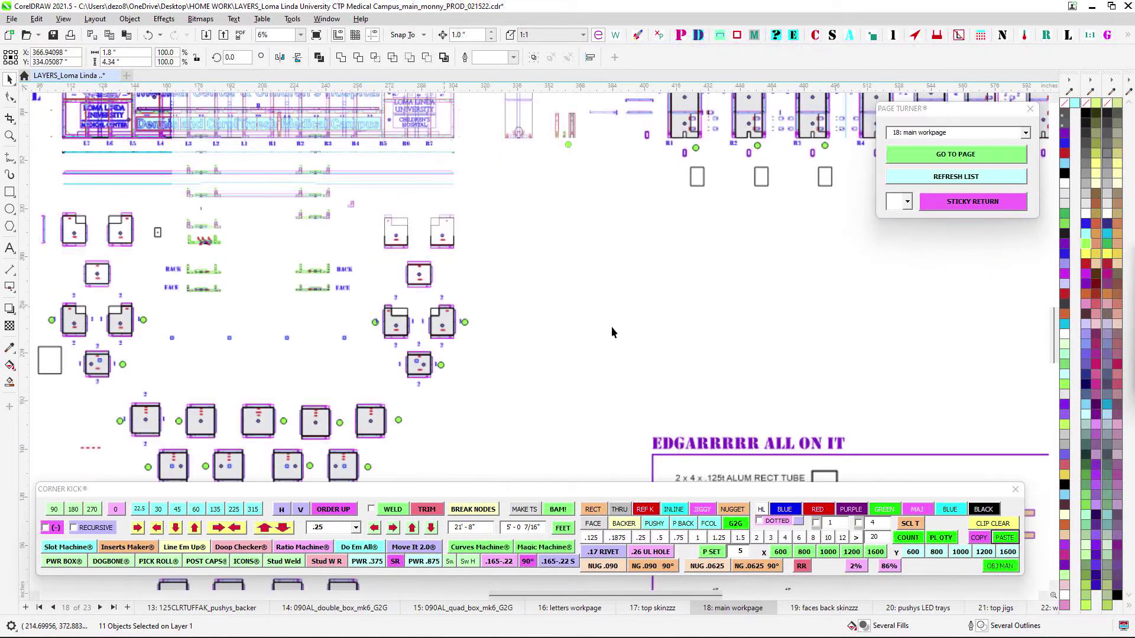
- In the 2 x 2 square tube cut list, duplicate the second column of two green 45 pieces with their labels, forming a third column beside it
left_click_drag(611, 326, 447, 139)
scroll(579, 393, "up", 1)
left_click_drag(586, 395, 486, 330)
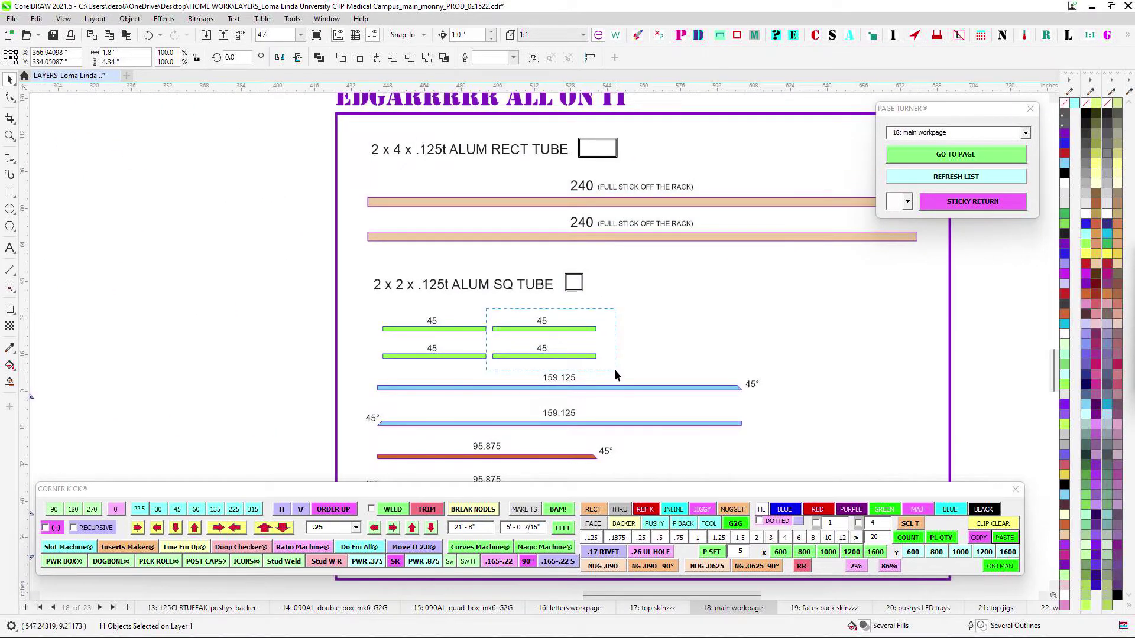
left_click_drag(614, 370, 620, 371)
key("KP_Add")
key("shift+Right")
key("shift+Right")
key("shift+Right")
key("shift+Right")
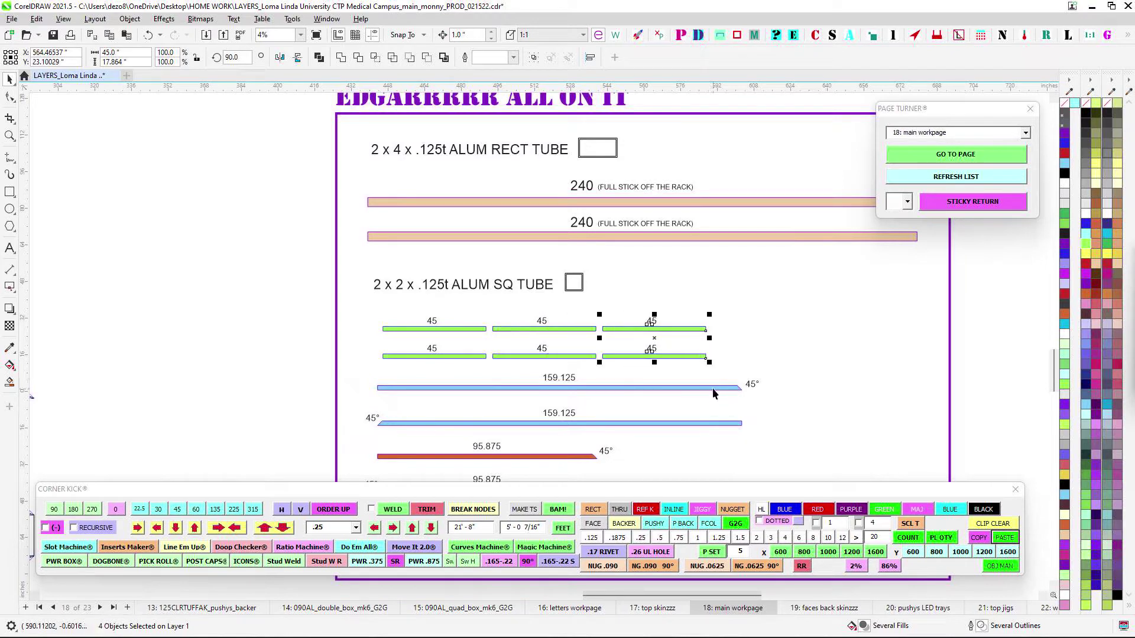
left_click(741, 285)
- Check the cut list's green, blue and orange square tube pieces and go to the long bottom panels below the L7–R7 rail
scroll(627, 328, "down", 2)
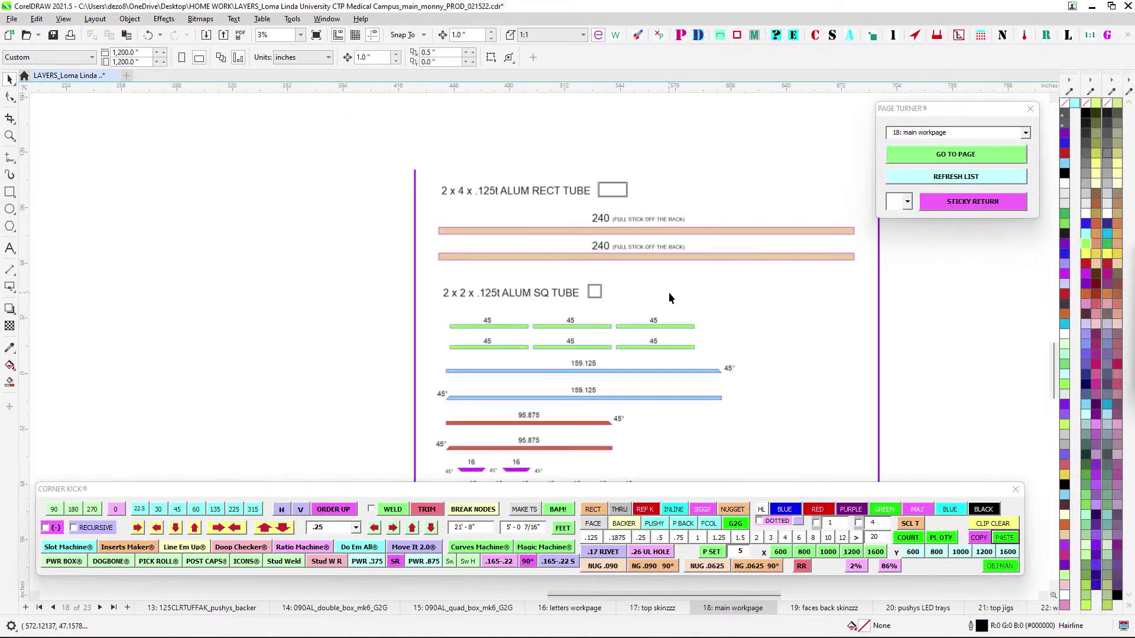
left_click_drag(607, 332, 634, 291)
scroll(626, 361, "up", 1)
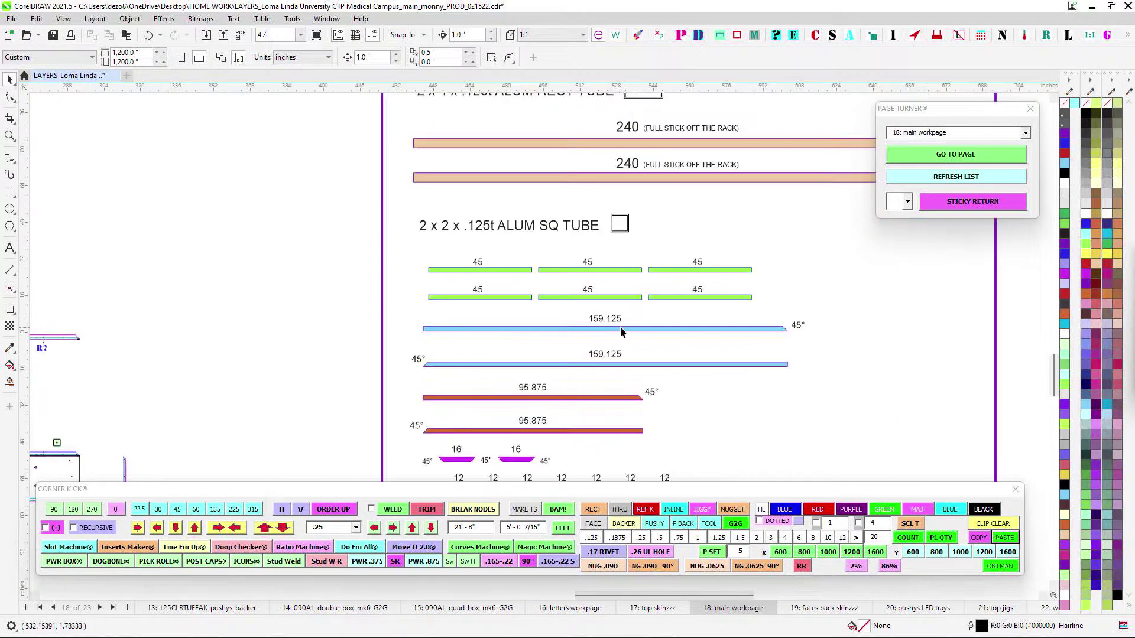
scroll(530, 351, "down", 1)
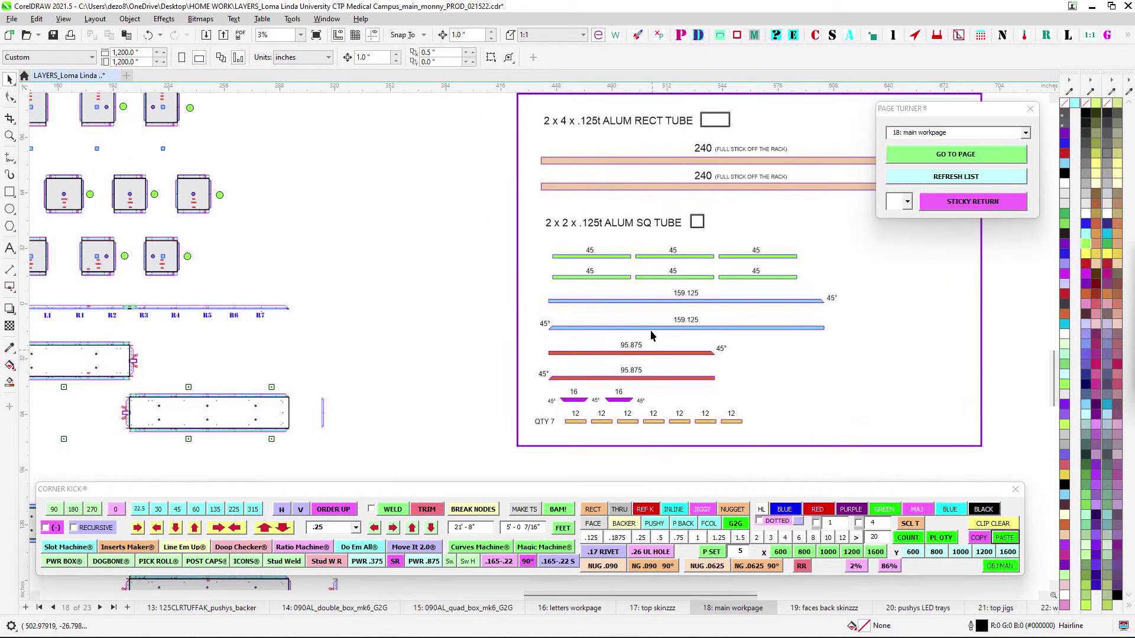
left_click_drag(469, 382, 621, 304)
left_click_drag(313, 409, 676, 317)
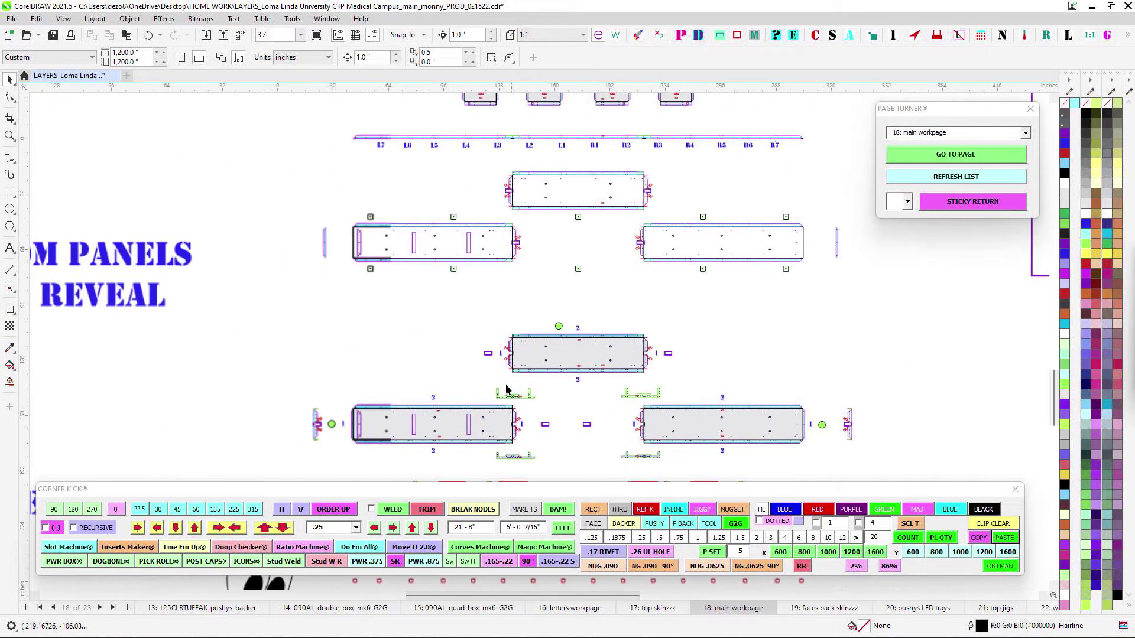
- Go to the bolted cross-section details beside the long bottom panels and check the vertical plate with two slots
scroll(356, 349, "down", 1)
left_click_drag(417, 342, 638, 251)
left_click_drag(612, 418, 384, 254)
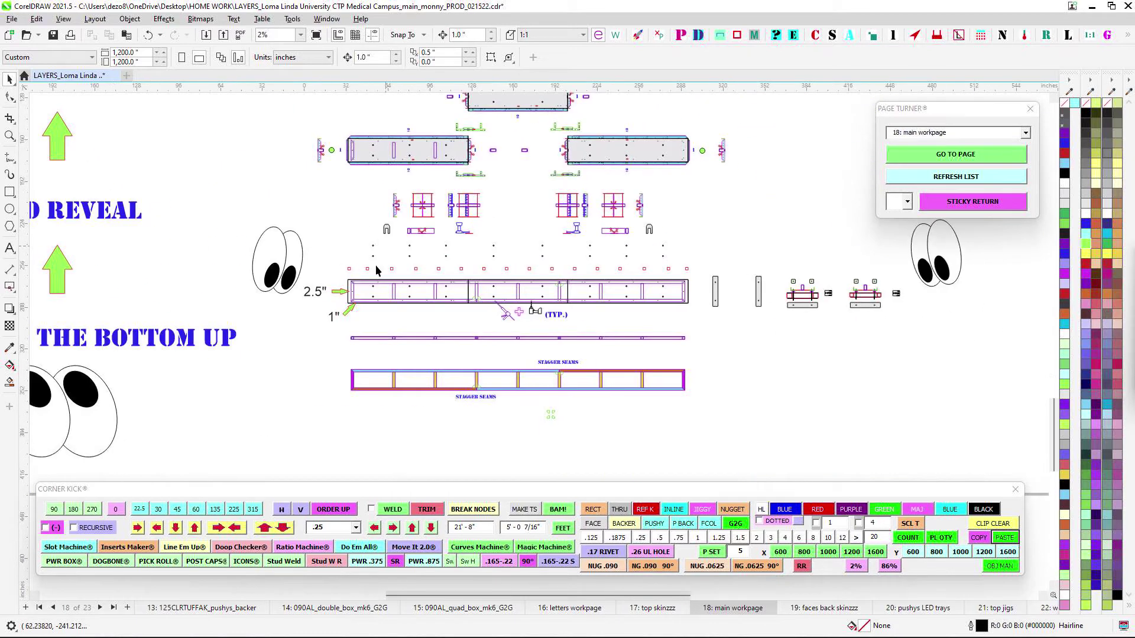
left_click_drag(859, 386, 666, 380)
scroll(631, 290, "up", 2)
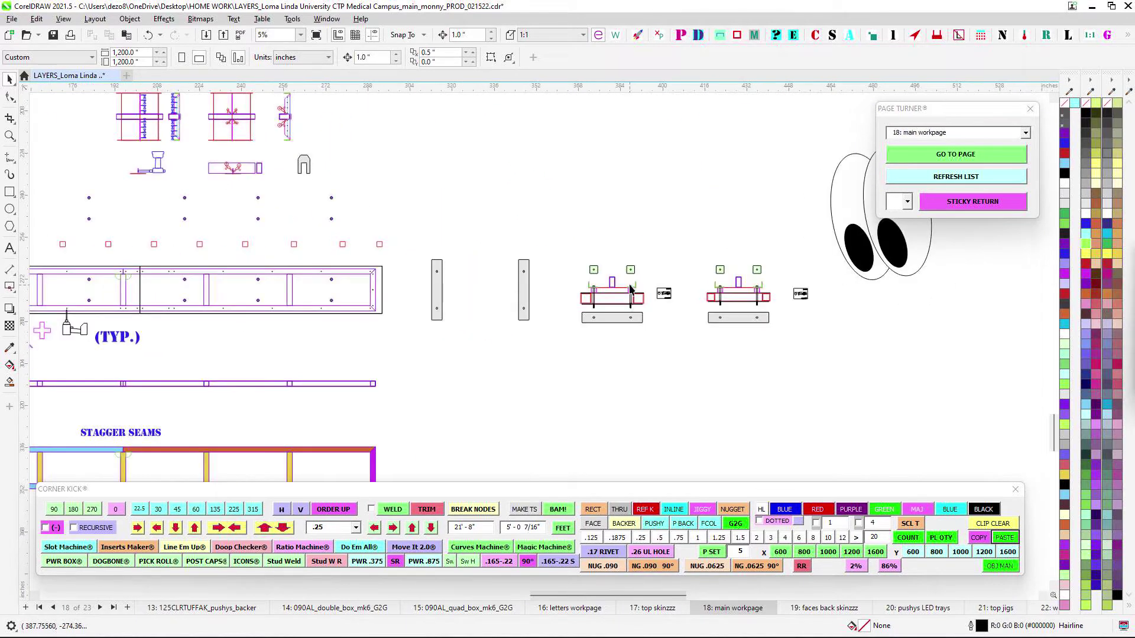
scroll(609, 257, "up", 1)
left_click_drag(431, 233, 506, 379)
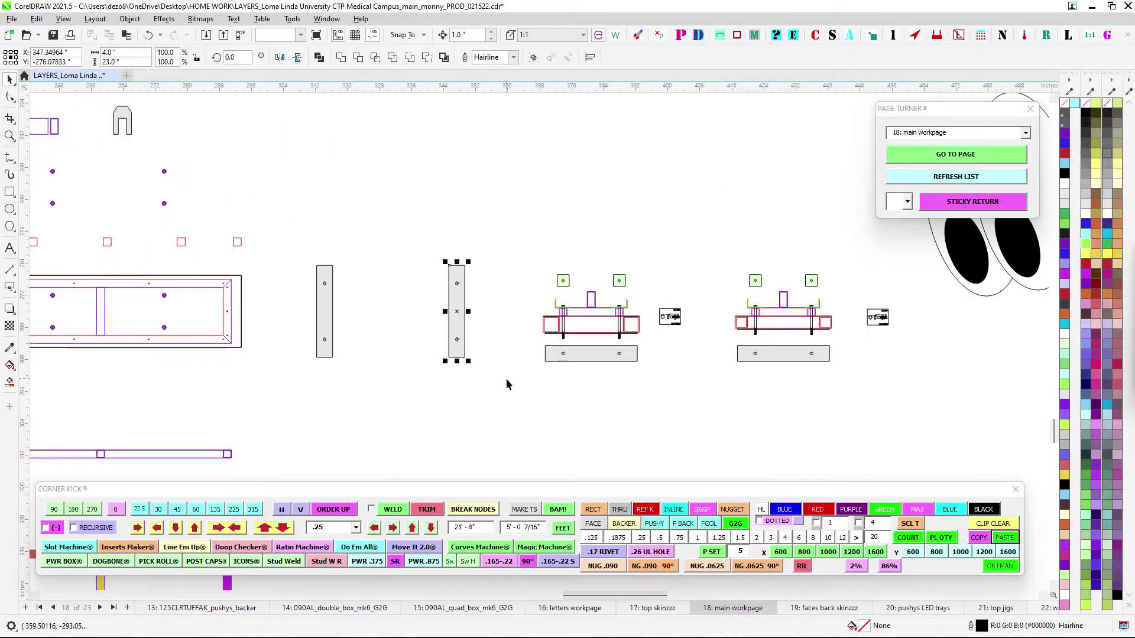
scroll(630, 321, "up", 2)
scroll(630, 321, "up", 2)
scroll(656, 302, "up", 1)
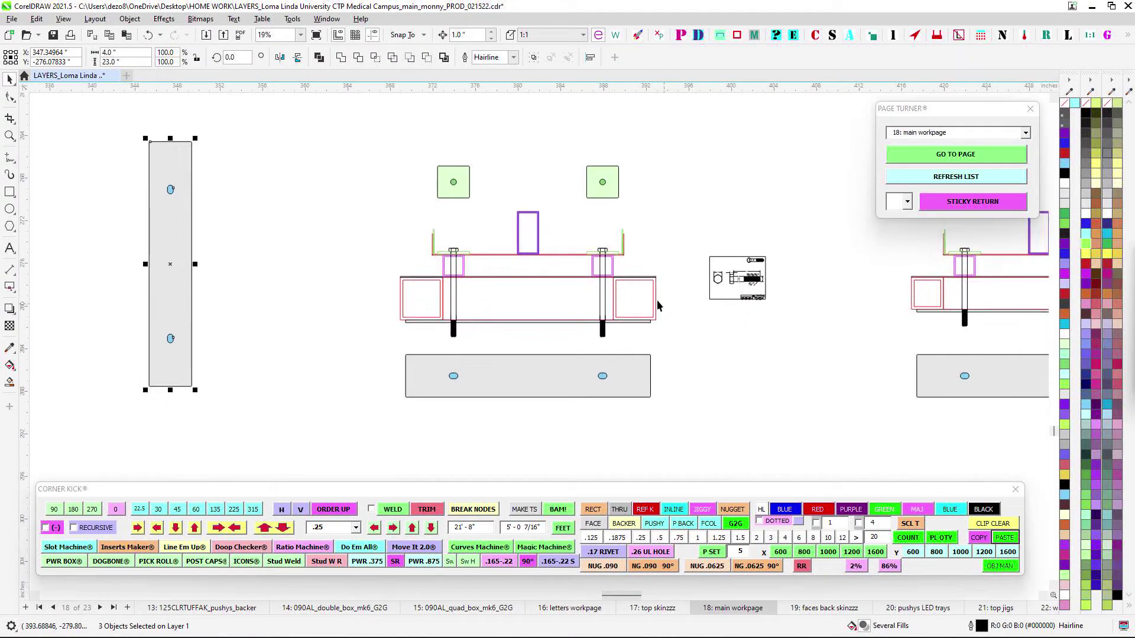
- Check the first cross-section's red tube frame and the purple upright tube between its two bolts
left_click(650, 315)
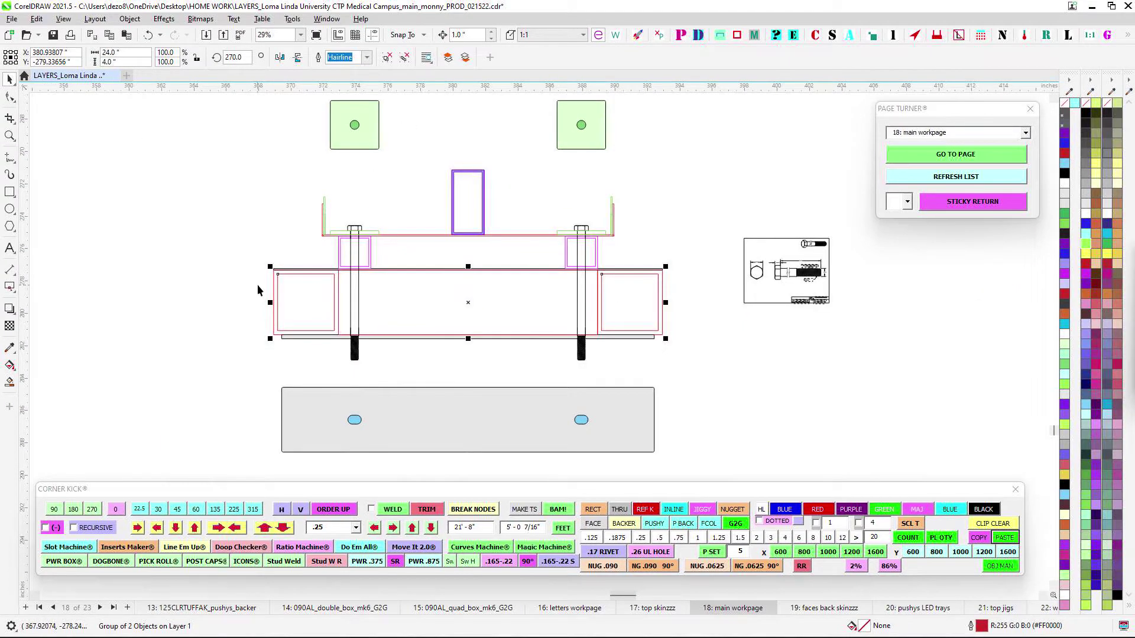
left_click(304, 347)
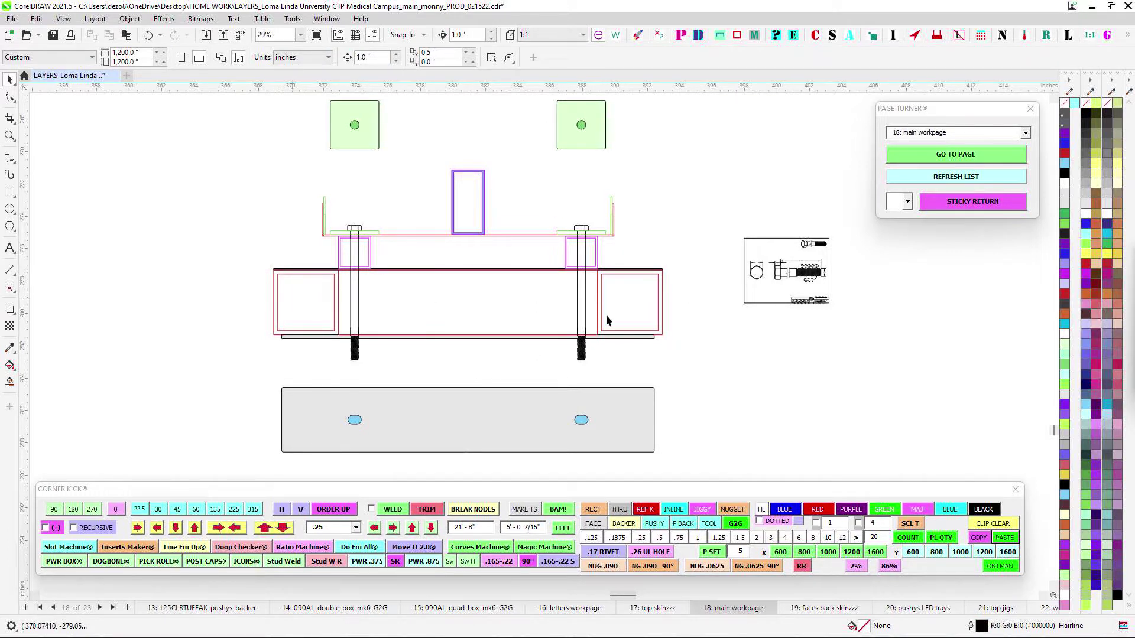
scroll(300, 285, "up", 1)
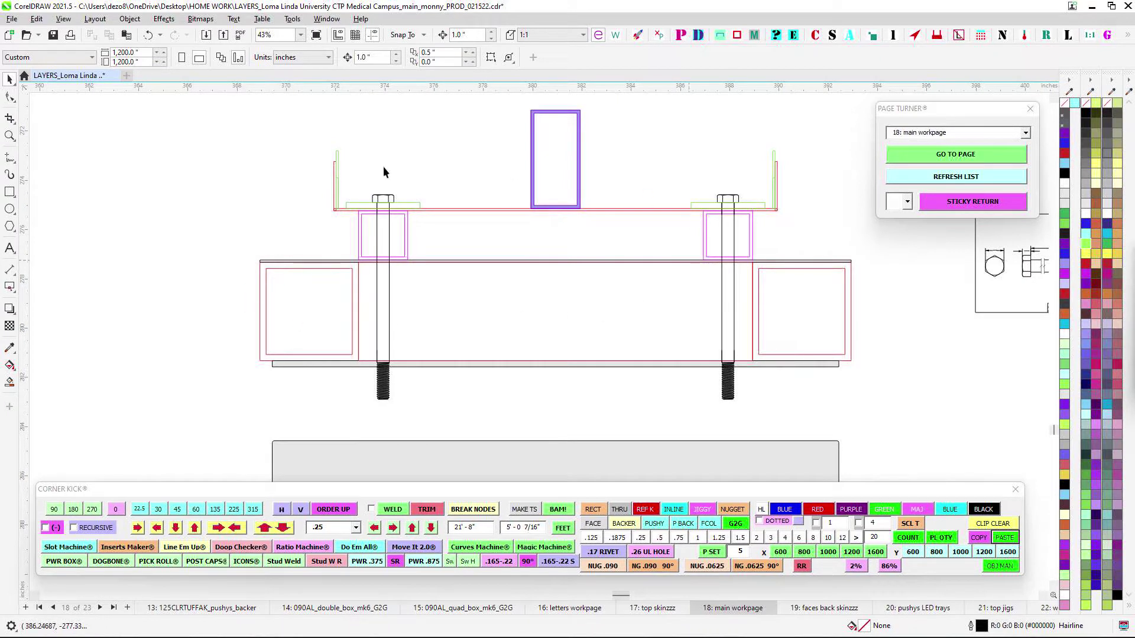
left_click_drag(792, 269, 805, 265)
scroll(633, 181, "up", 1)
left_click_drag(500, 148, 595, 299)
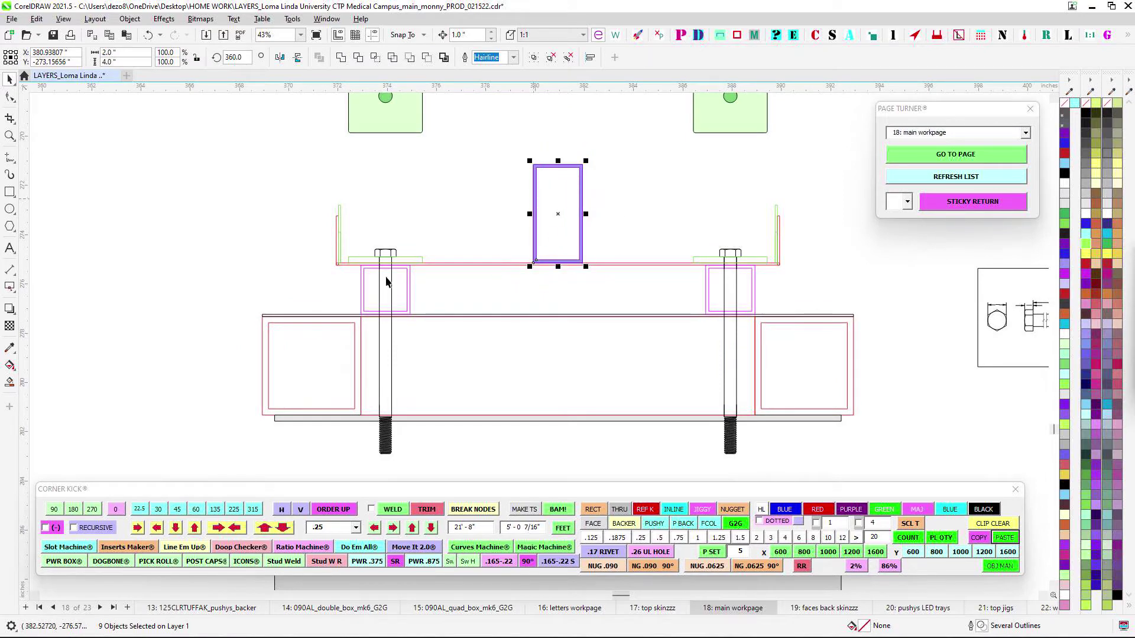
scroll(385, 276, "up", 1)
scroll(416, 279, "up", 1)
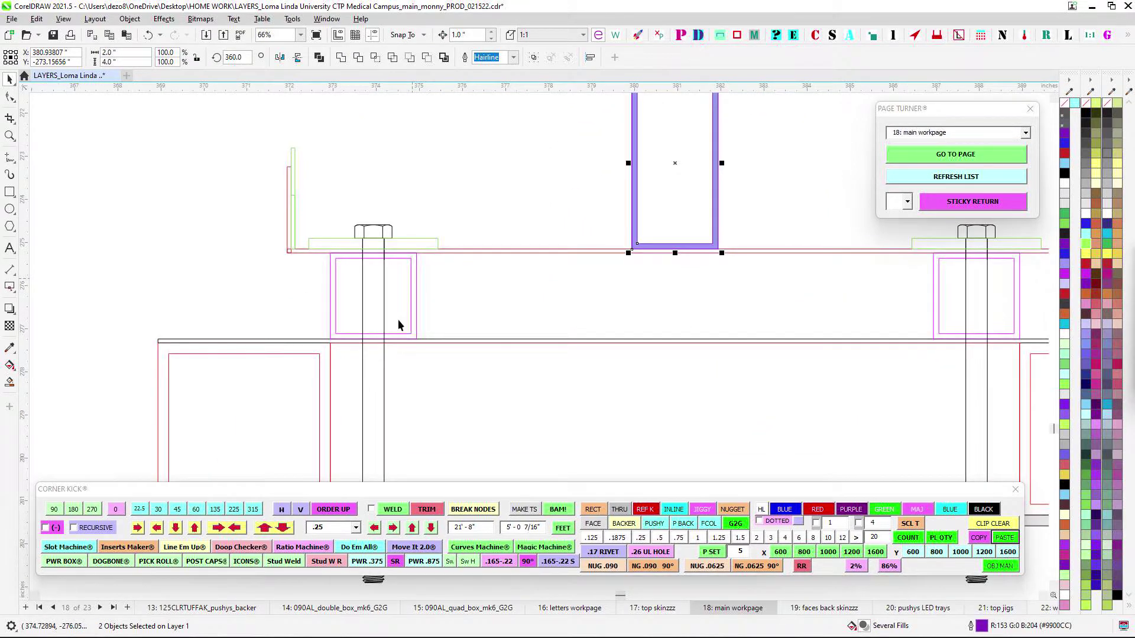
scroll(399, 320, "down", 2)
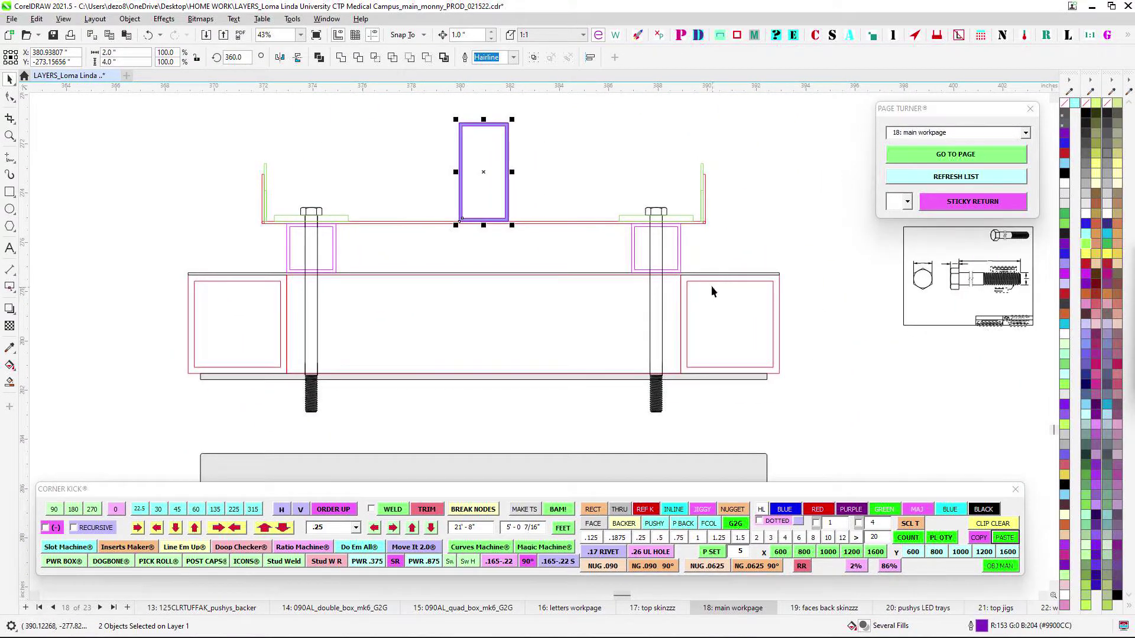
- Examine the first cross-section's through bolts and compare them with the bolt reference drawing beside it
scroll(715, 286, "down", 1)
left_click_drag(535, 352, 463, 233)
left_click_drag(590, 164, 474, 246)
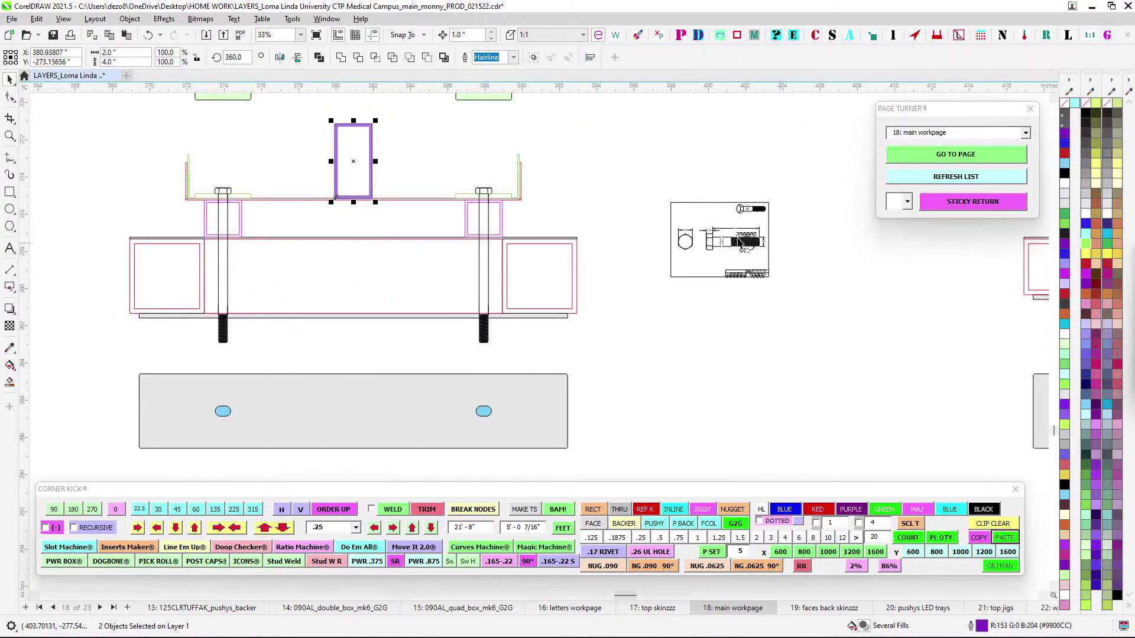
left_click(484, 329)
scroll(479, 330, "up", 2)
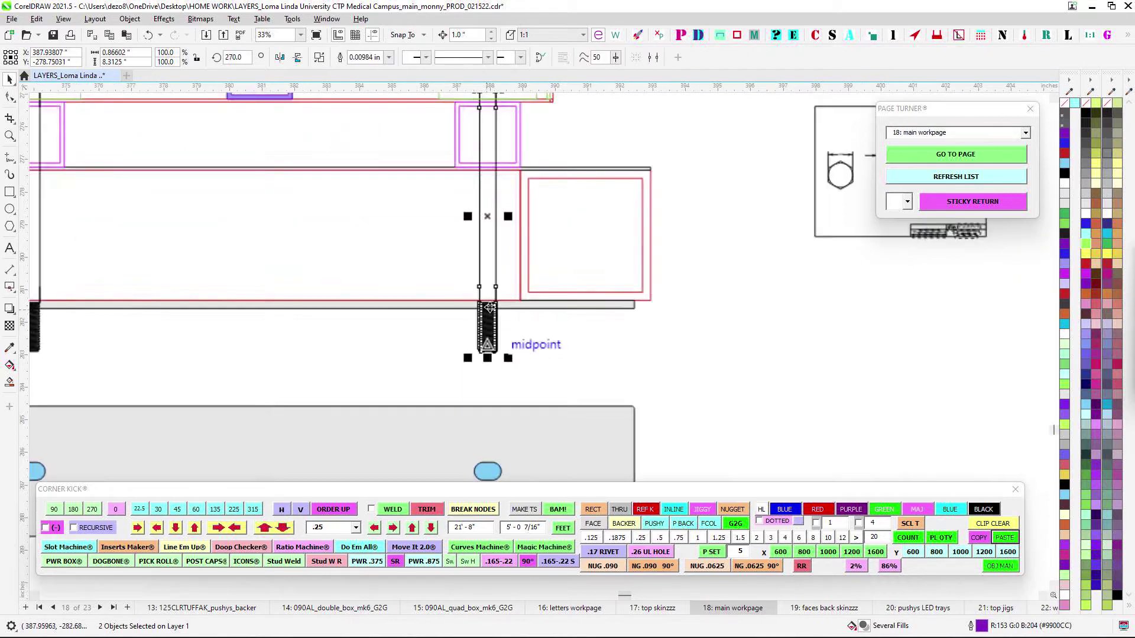
scroll(549, 350, "down", 3)
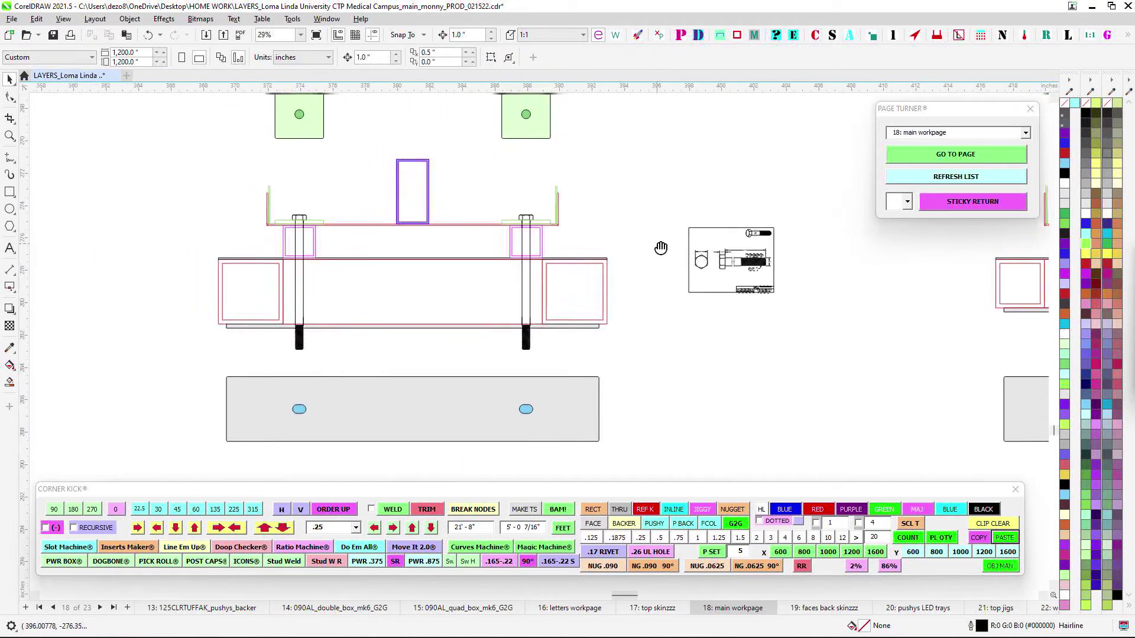
left_click(653, 258)
left_click_drag(654, 255, 669, 252)
scroll(576, 231, "up", 2)
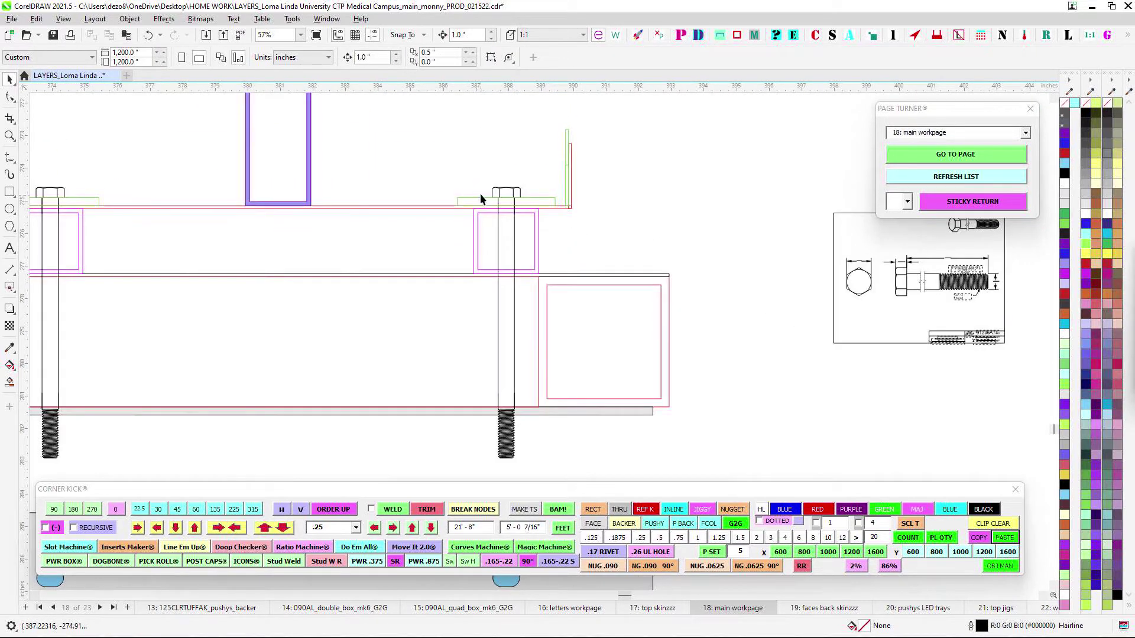
- Check the slotted grey plate below the first cross-section against its thin edge view under the frame
scroll(480, 224, "down", 1)
left_click_drag(565, 303, 600, 216)
scroll(424, 268, "down", 1)
left_click_drag(153, 275, 775, 418)
scroll(733, 272, "up", 1)
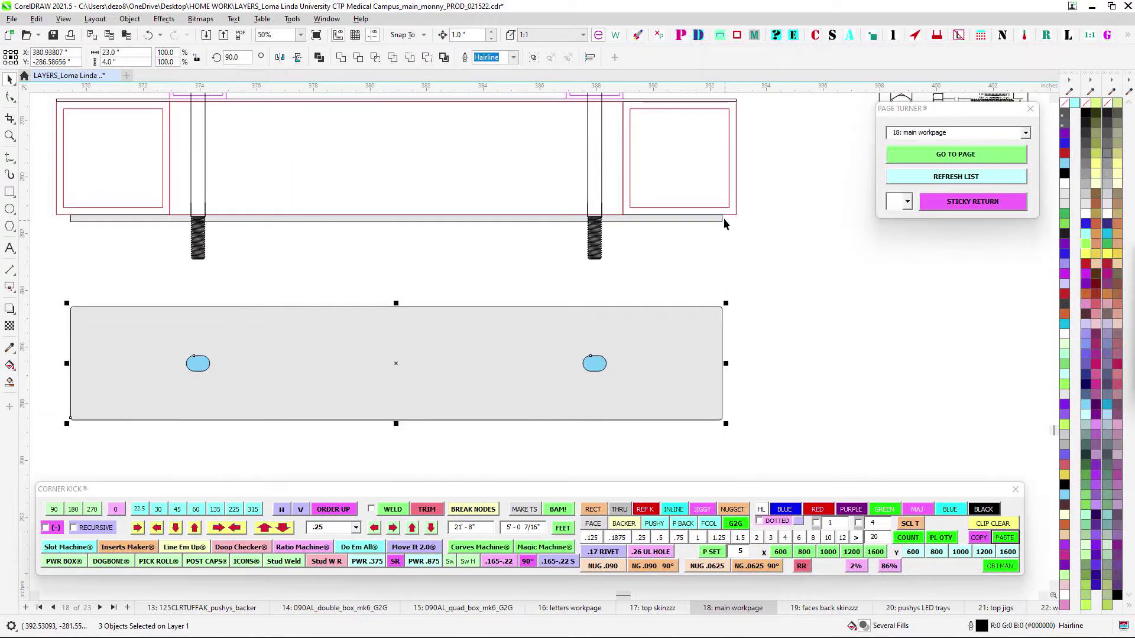
scroll(722, 243, "down", 1)
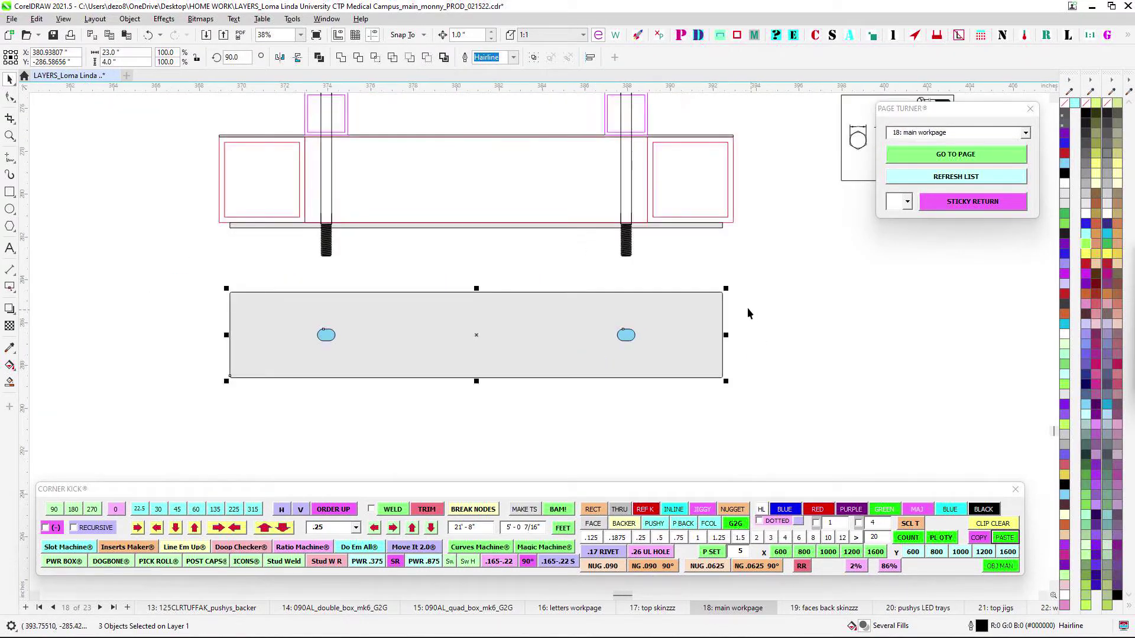
- Move the thin grey plate 1 inch down from the first cross-section's frame and review the bolted assembly
left_click(386, 227)
key("Down")
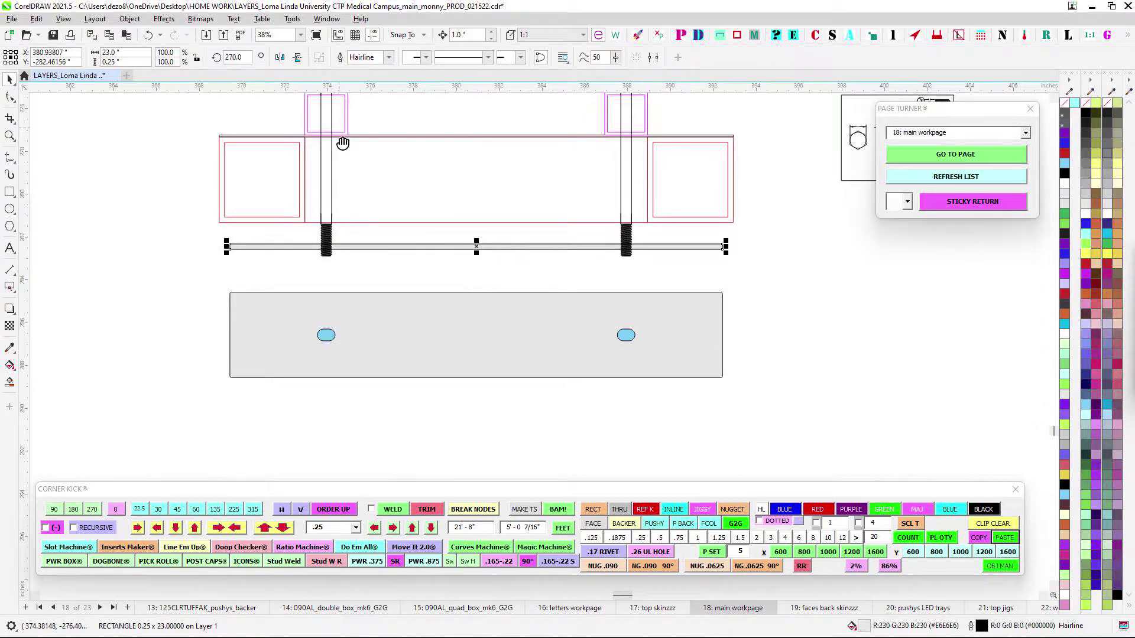
left_click_drag(343, 143, 379, 237)
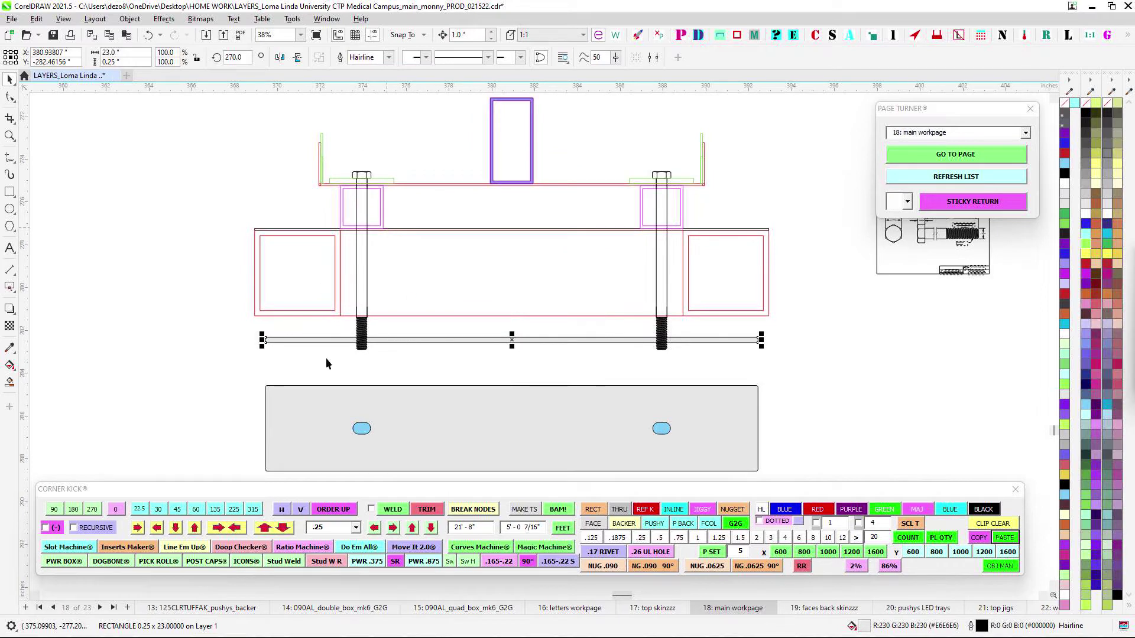
scroll(363, 246, "up", 1)
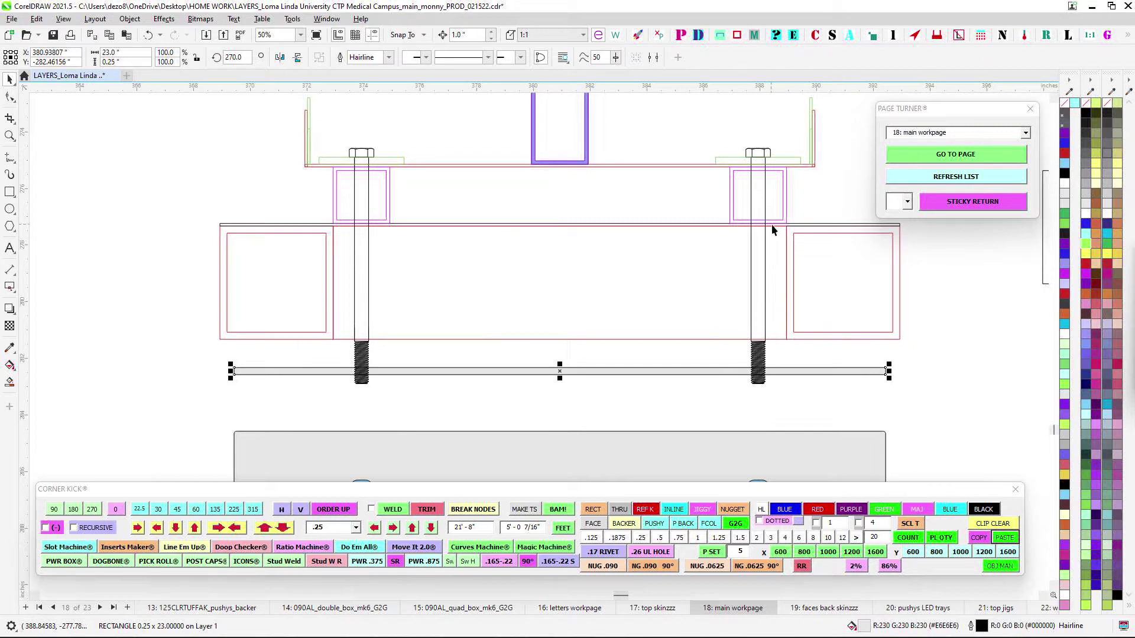
scroll(753, 301, "down", 1)
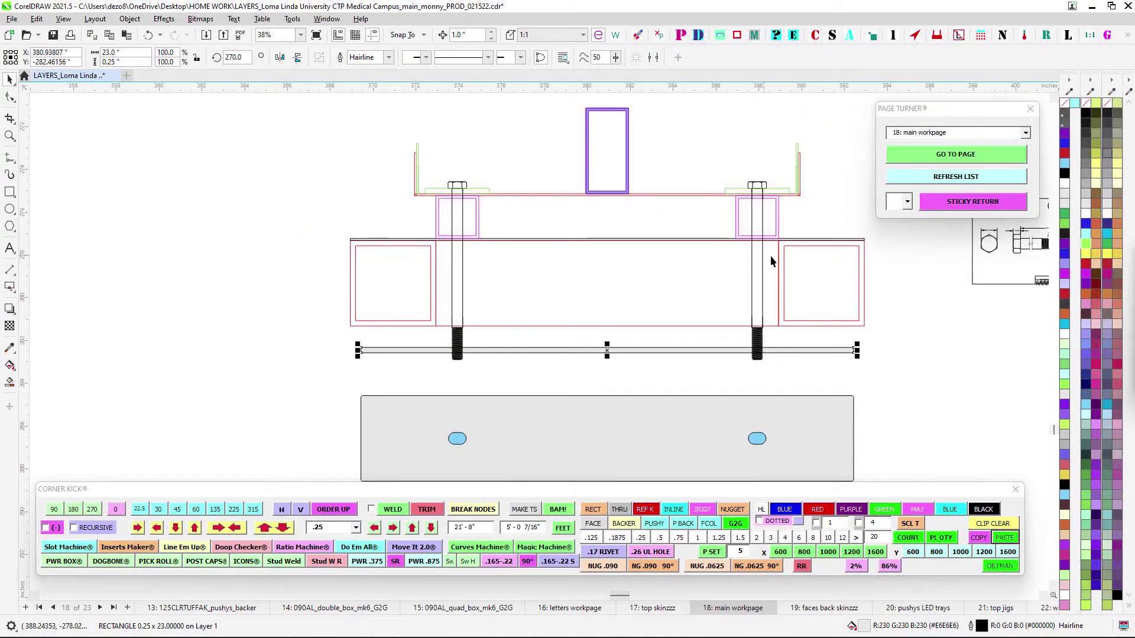
scroll(427, 218, "up", 1)
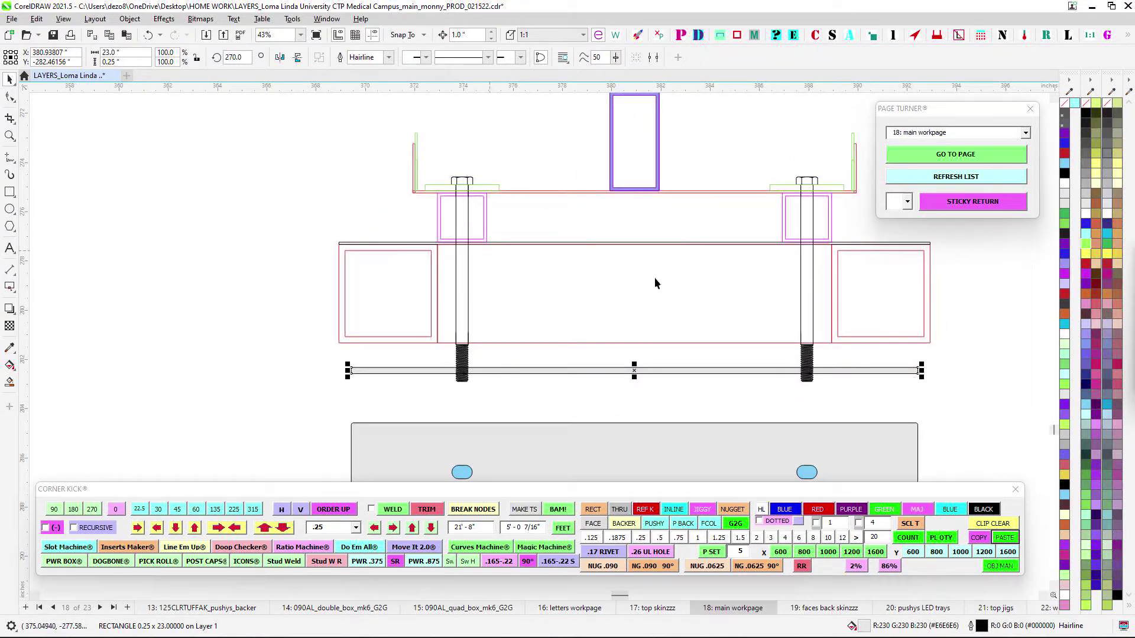
scroll(465, 193, "up", 2)
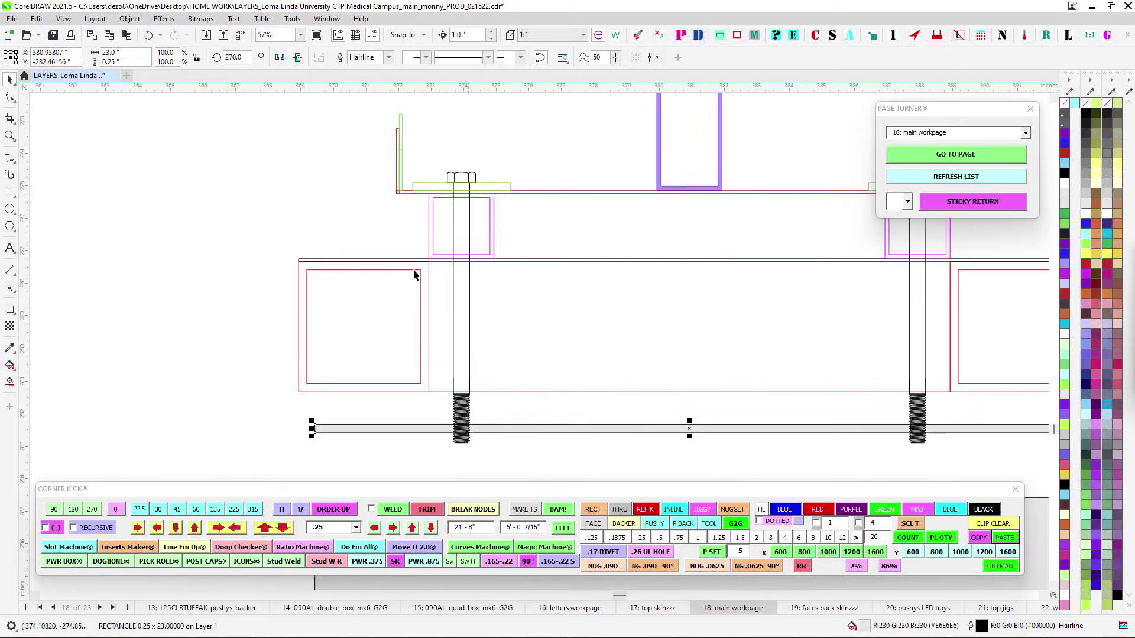
scroll(490, 317, "down", 2)
- Move the thin grey plate 1 inch up, back against the underside of the first cross-section's frame
left_click_drag(490, 317, 363, 337)
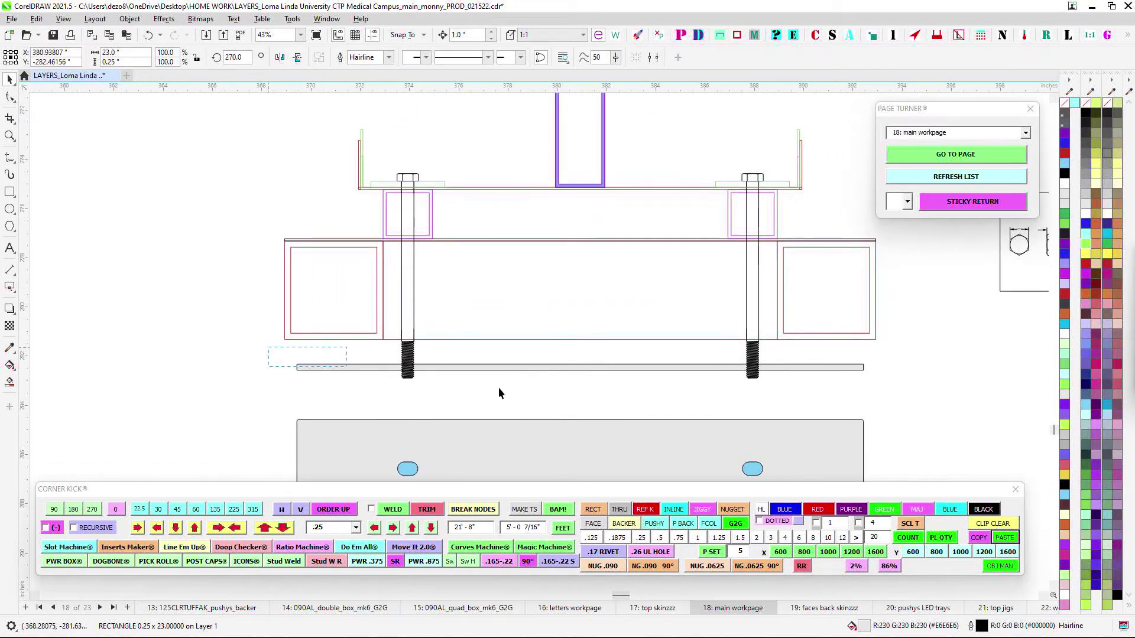
key("Up")
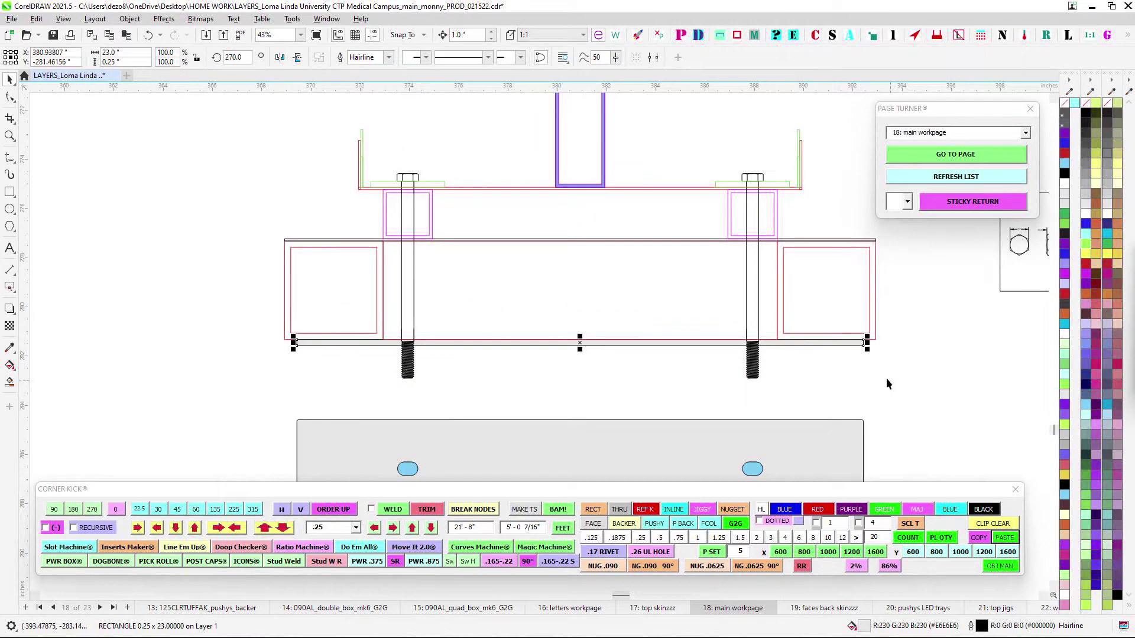
scroll(787, 354, "down", 1)
scroll(723, 360, "up", 1)
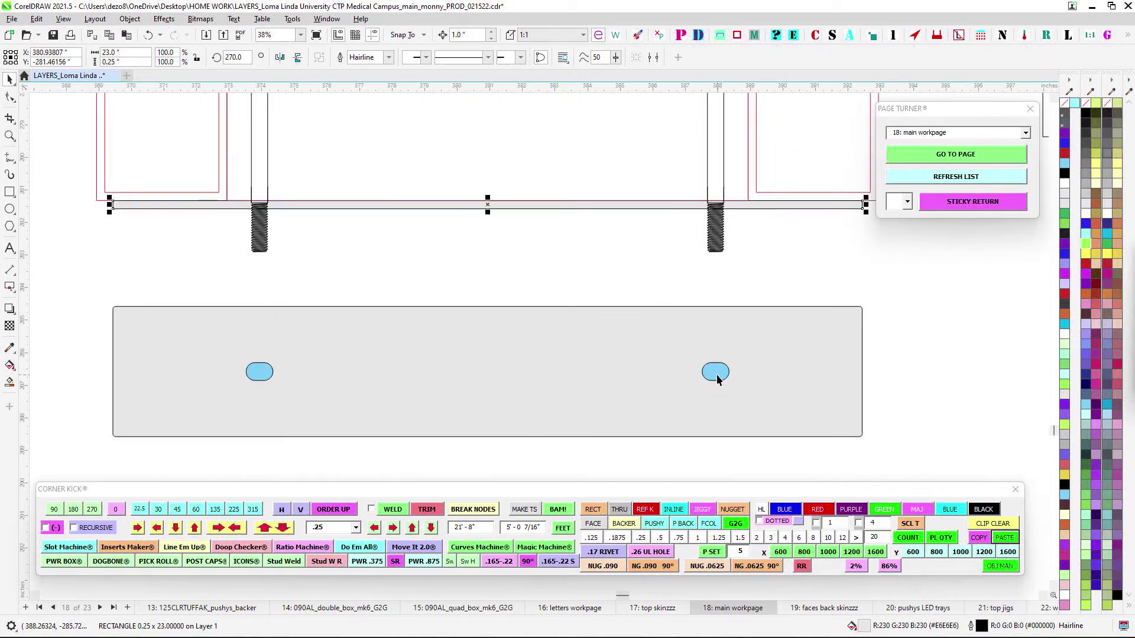
- Compare the second cross-section's square tube at the frame end with the first cross-section's tube frame
scroll(702, 221, "down", 3)
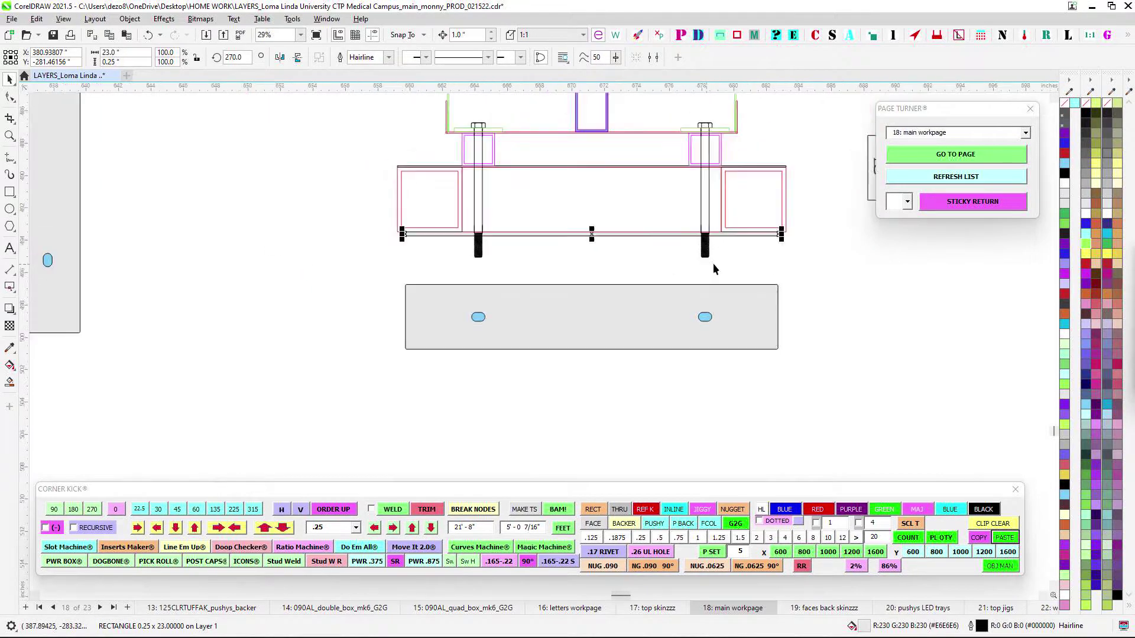
scroll(500, 182, "down", 3)
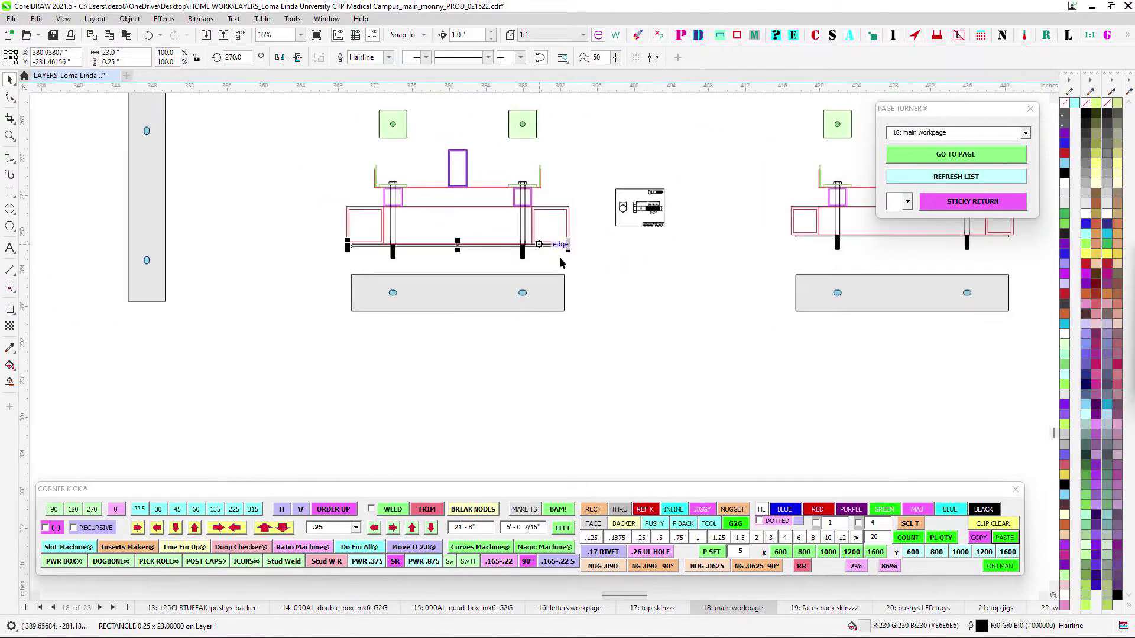
scroll(621, 307, "up", 9)
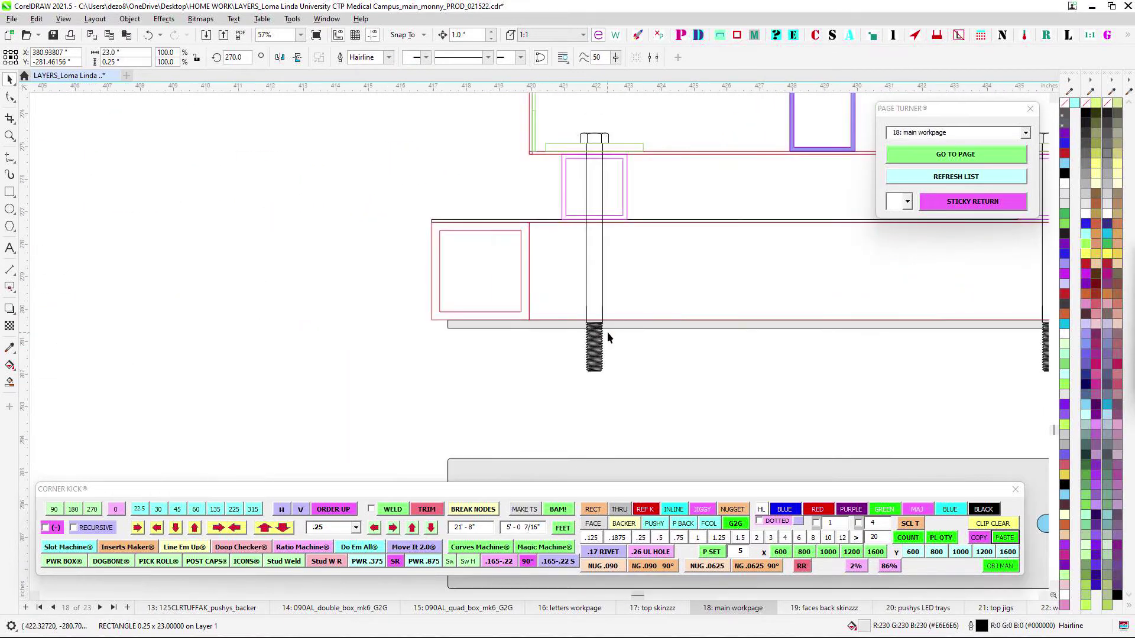
left_click_drag(354, 177, 544, 354)
scroll(484, 258, "down", 1)
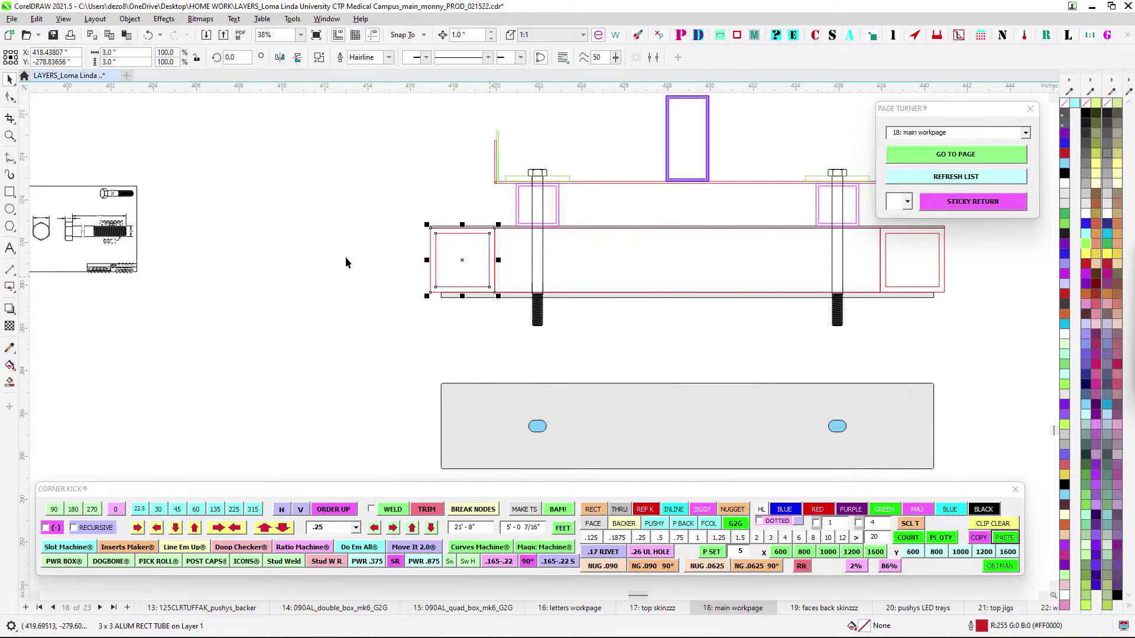
left_click_drag(361, 263, 616, 274)
scroll(414, 280, "down", 2)
scroll(258, 287, "up", 3)
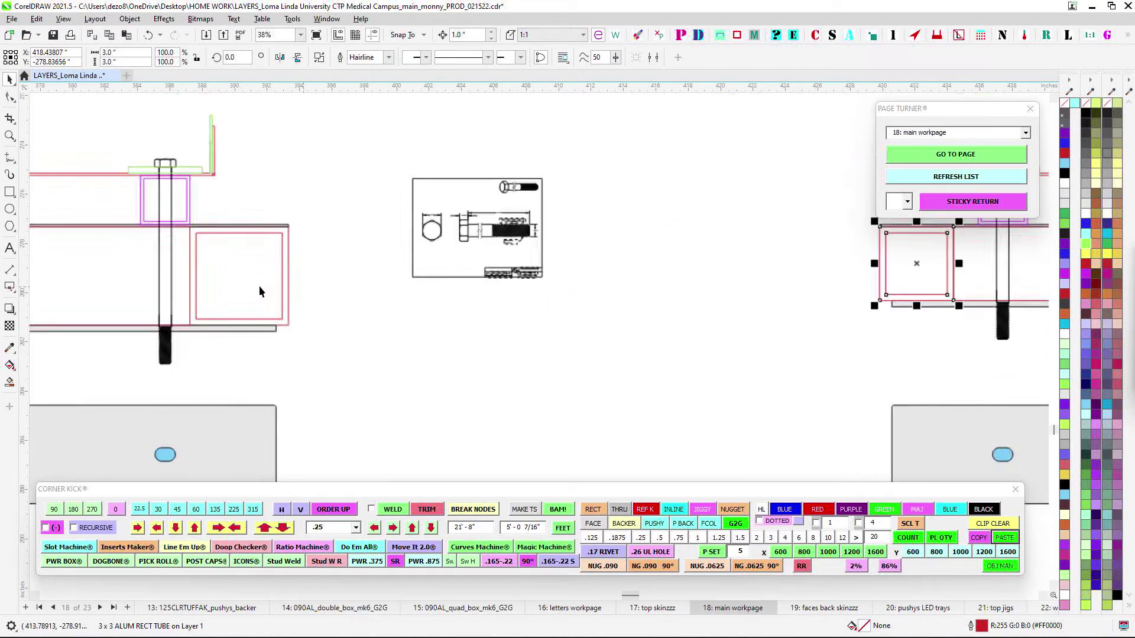
left_click(289, 260)
scroll(322, 303, "down", 1)
scroll(445, 332, "down", 1)
left_click_drag(345, 349, 556, 337)
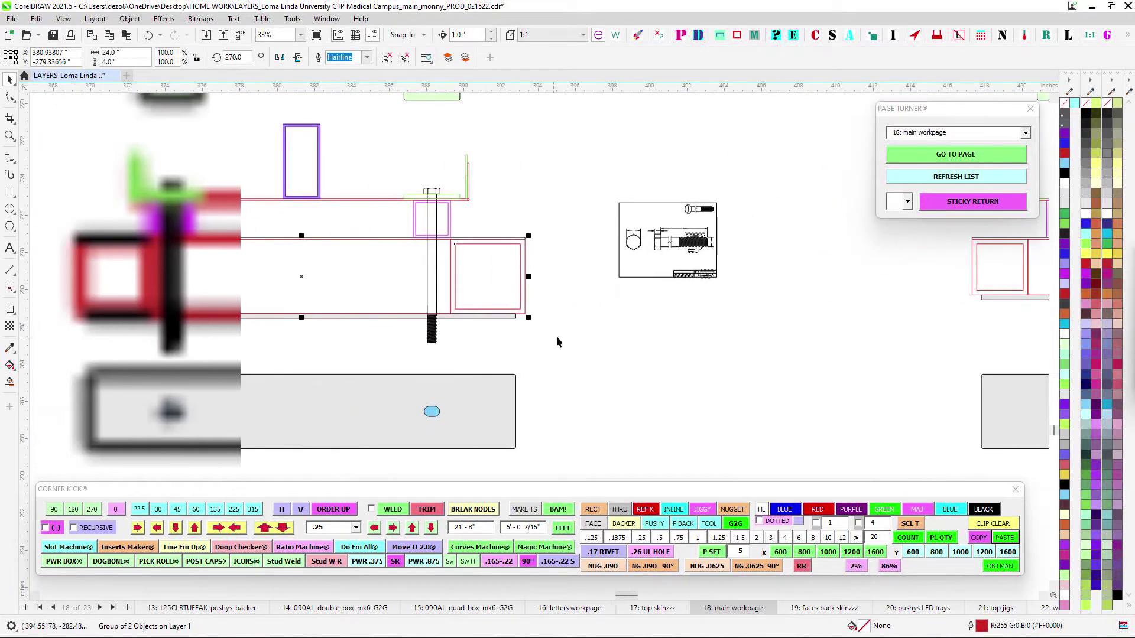
key("Escape")
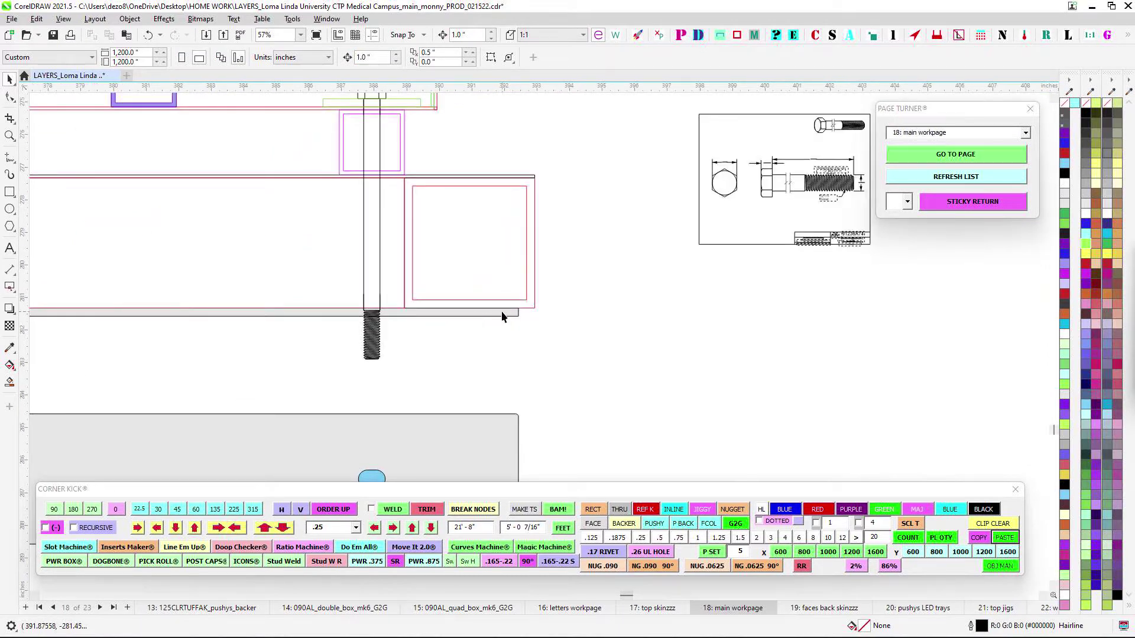
- Examine how the first cross-section's bolts pass through the green brackets, magenta tubes and bottom plate
scroll(482, 301, "down", 4)
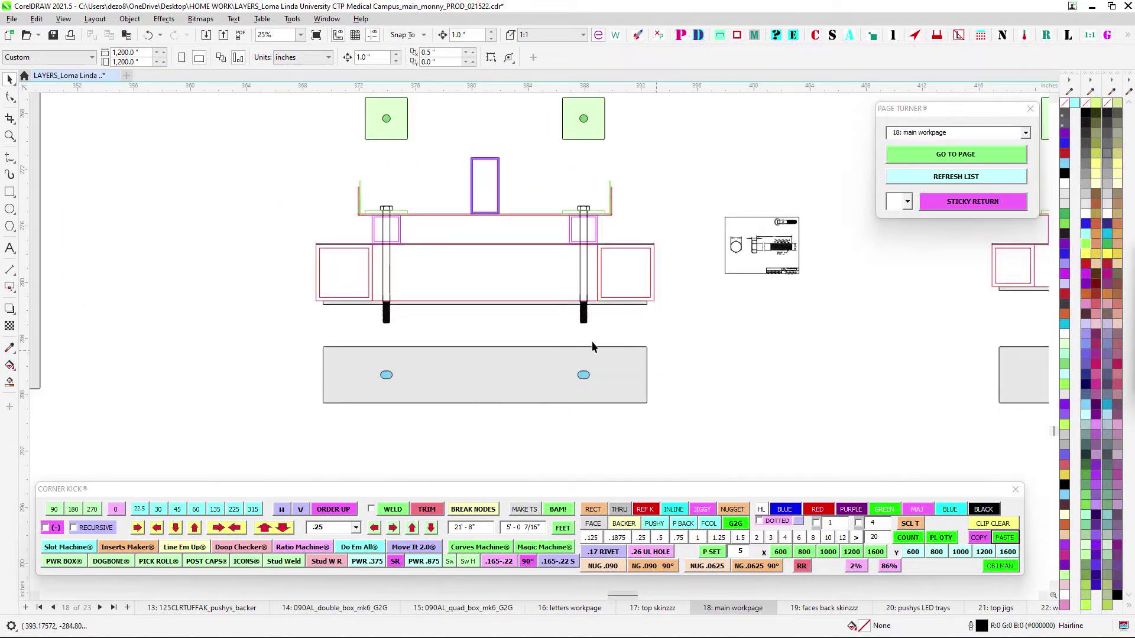
left_click_drag(619, 341, 660, 355)
scroll(609, 307, "down", 1)
left_click_drag(618, 297, 636, 339)
scroll(620, 323, "up", 2)
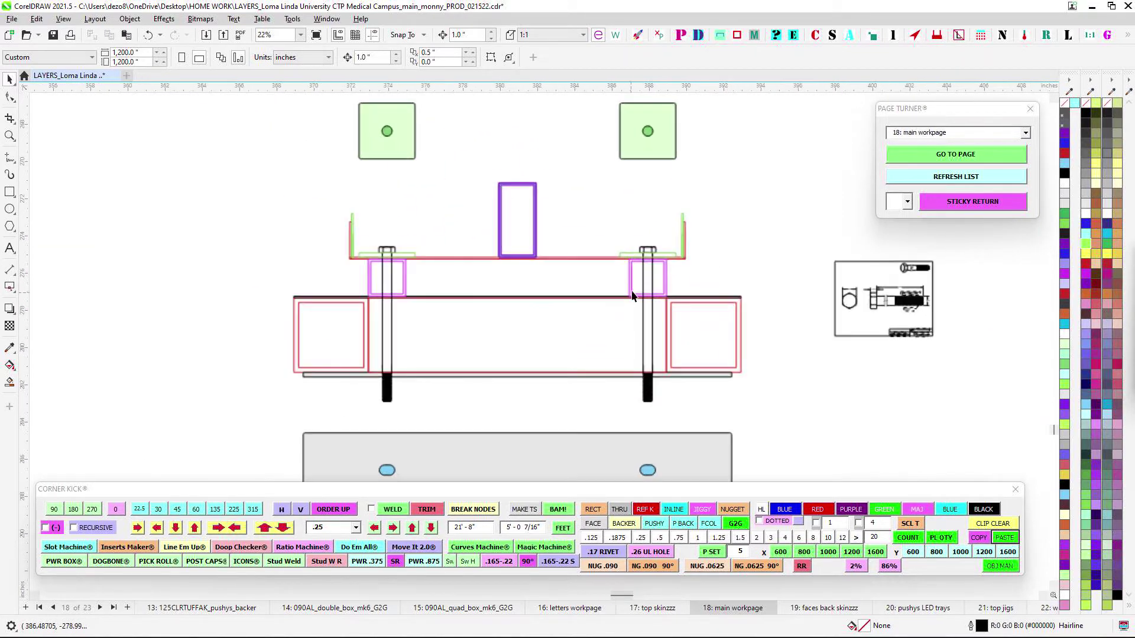
left_click_drag(794, 277, 662, 261)
scroll(551, 169, "up", 2)
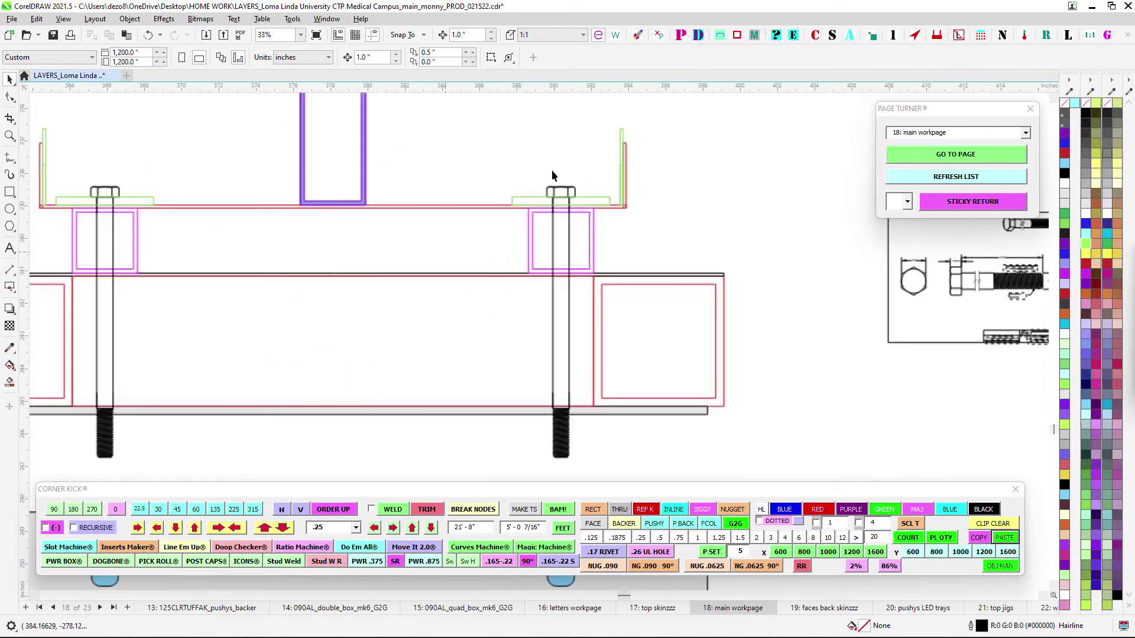
- Select the 3-inch square green plate above the first cross-section's right bolt and compare it with the bolted assembly below
scroll(548, 249, "down", 3)
scroll(500, 146, "up", 1)
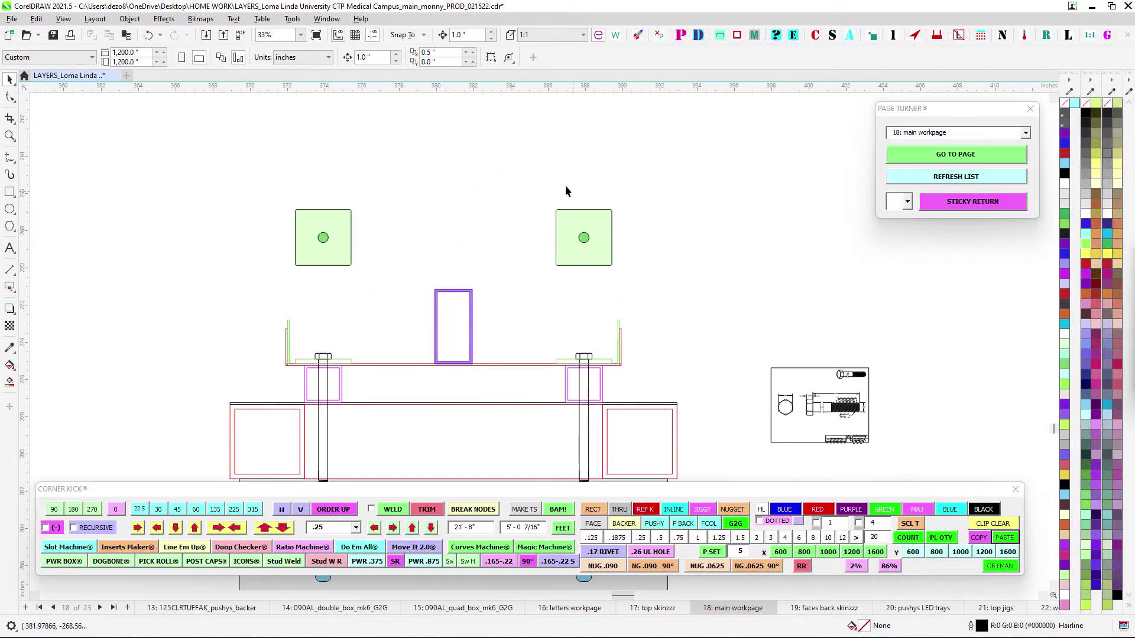
left_click_drag(556, 184, 672, 292)
scroll(627, 255, "up", 2)
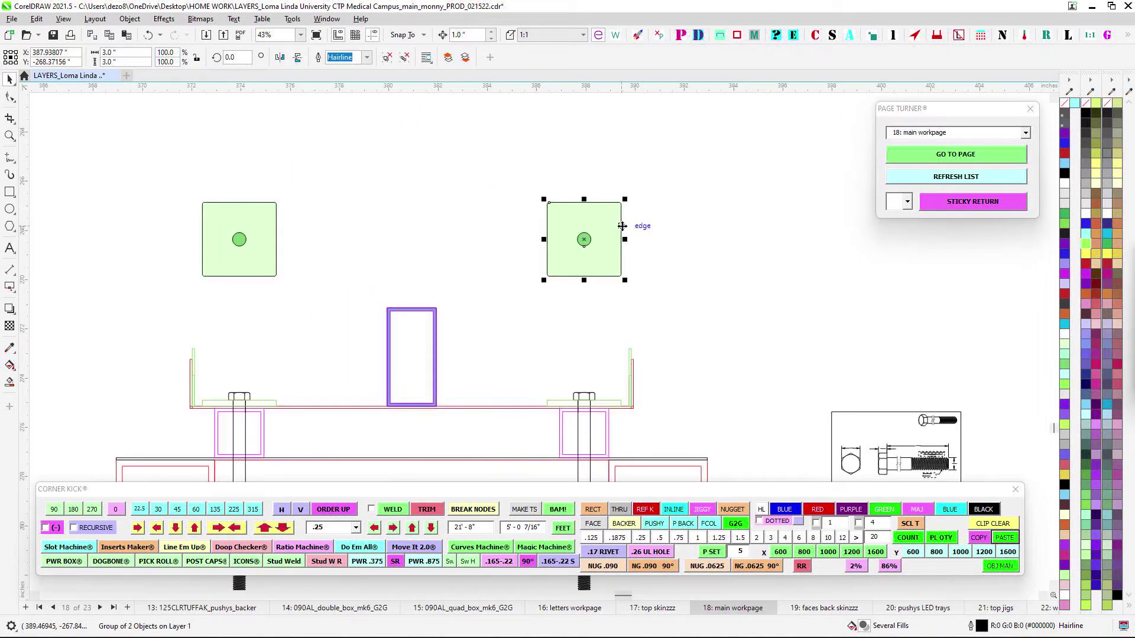
scroll(617, 295, "down", 1)
scroll(610, 341, "up", 2)
scroll(612, 386, "down", 1)
scroll(611, 387, "down", 1)
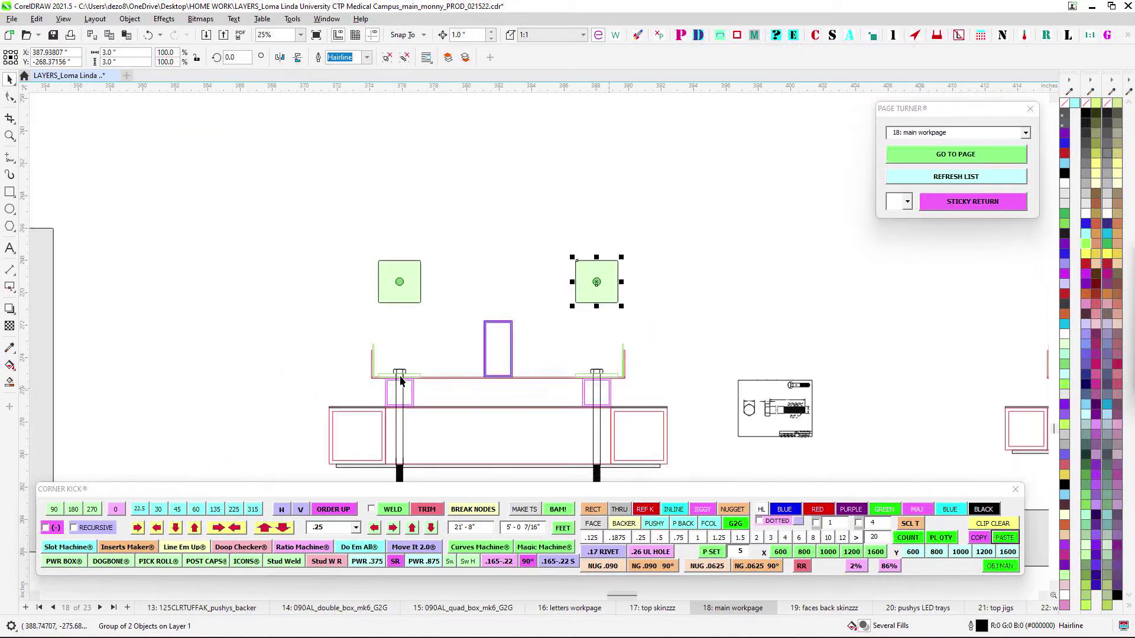
- Examine how the bolt head, green plate and magenta tube stack up at the first cross-section's left bolt
left_click_drag(399, 376, 695, 336)
scroll(688, 349, "up", 2)
scroll(689, 353, "up", 2)
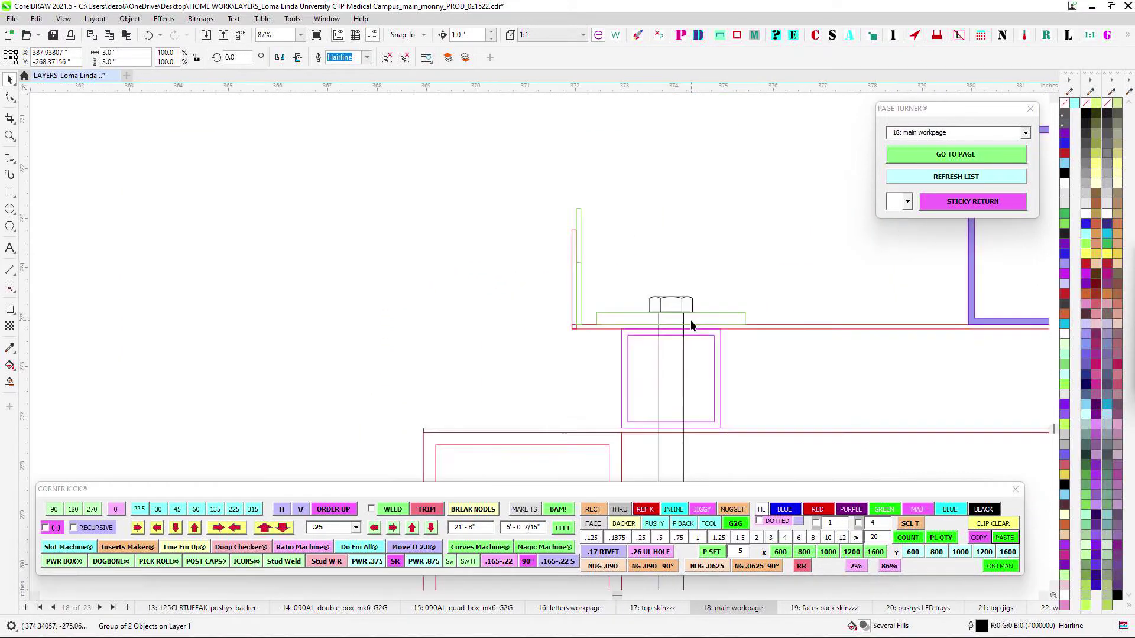
scroll(806, 292, "right", 5)
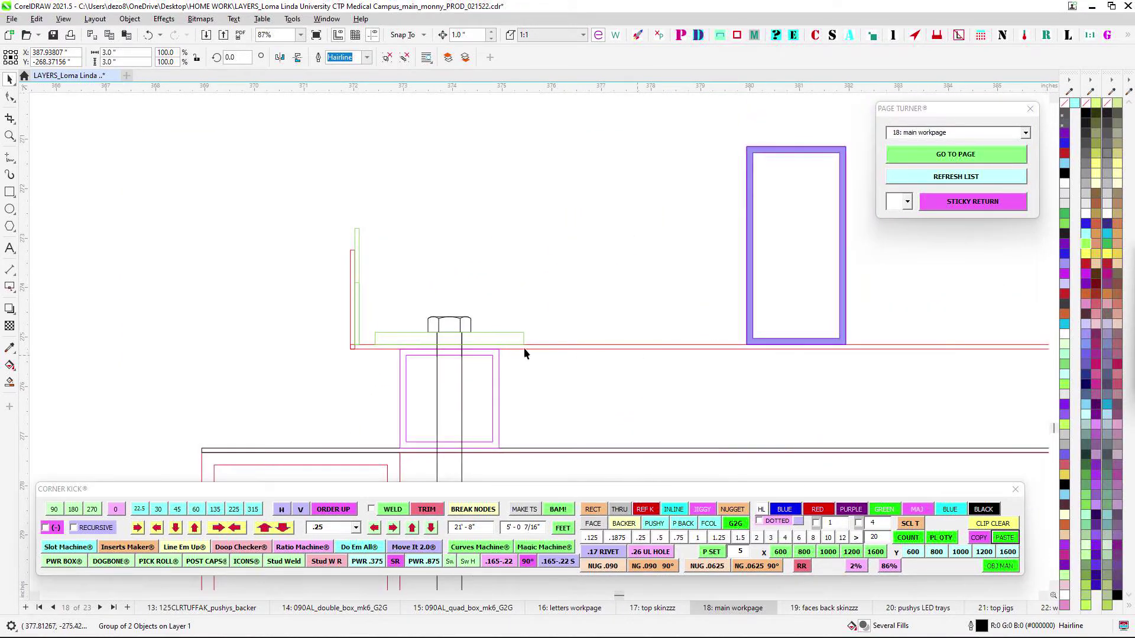
scroll(471, 353, "up", 1)
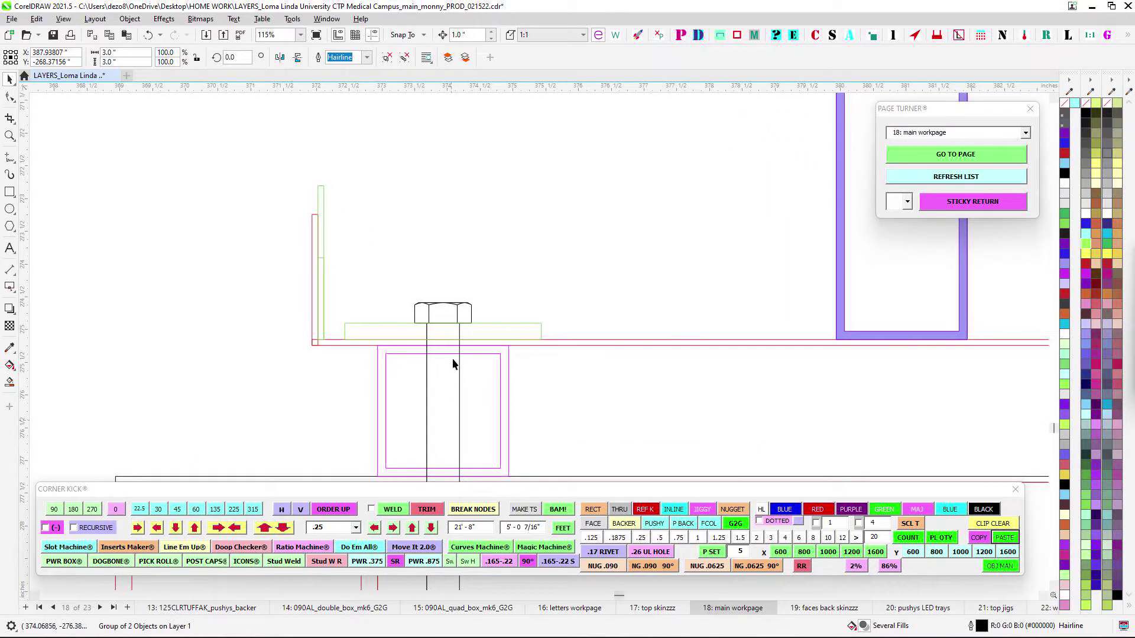
scroll(534, 345, "down", 4)
scroll(611, 318, "left", 3)
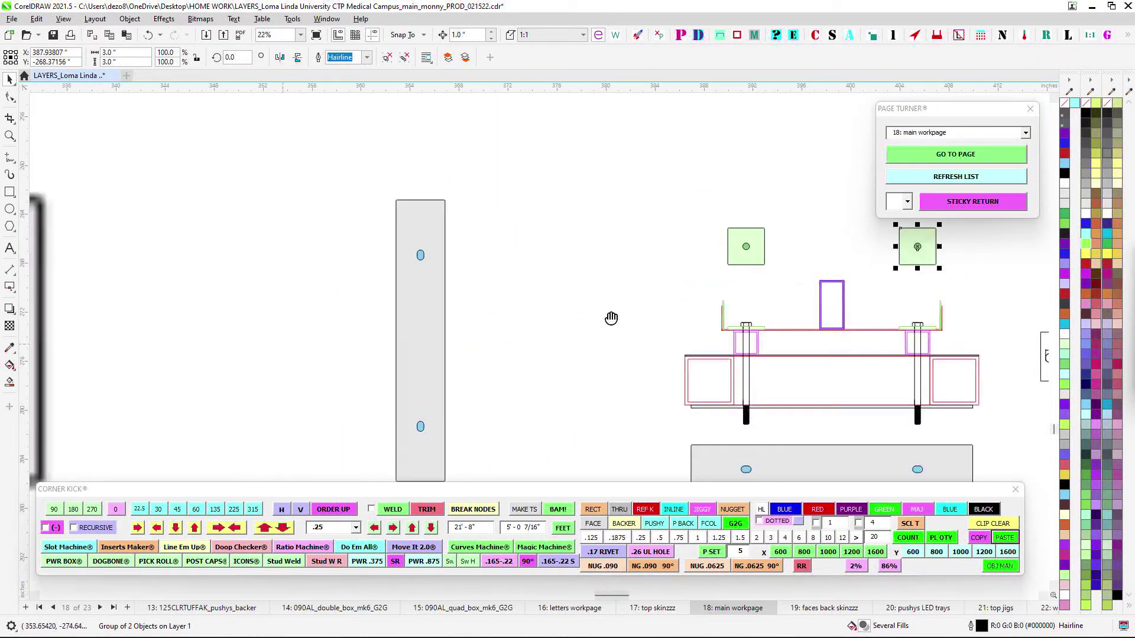
- Examine the small blue holes along the lower edge of the right-hand grey panel
left_click_drag(611, 318, 760, 290)
scroll(760, 290, "down", 1)
left_click_drag(440, 297, 712, 254)
mouse_move(461, 192)
left_mouse_down()
mouse_move(628, 388)
mouse_move(674, 503)
left_mouse_up()
left_click_drag(557, 230, 612, 462)
left_click_drag(443, 273, 823, 426)
left_click_drag(472, 244, 470, 345)
scroll(722, 199, "up", 2)
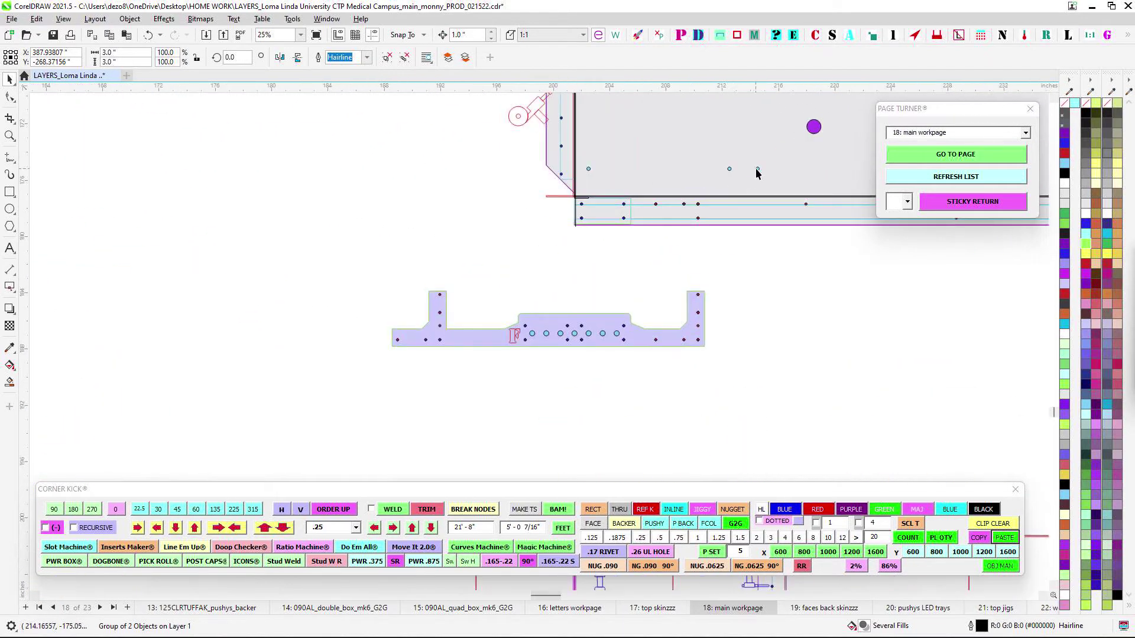
left_click_drag(587, 173, 111, 205)
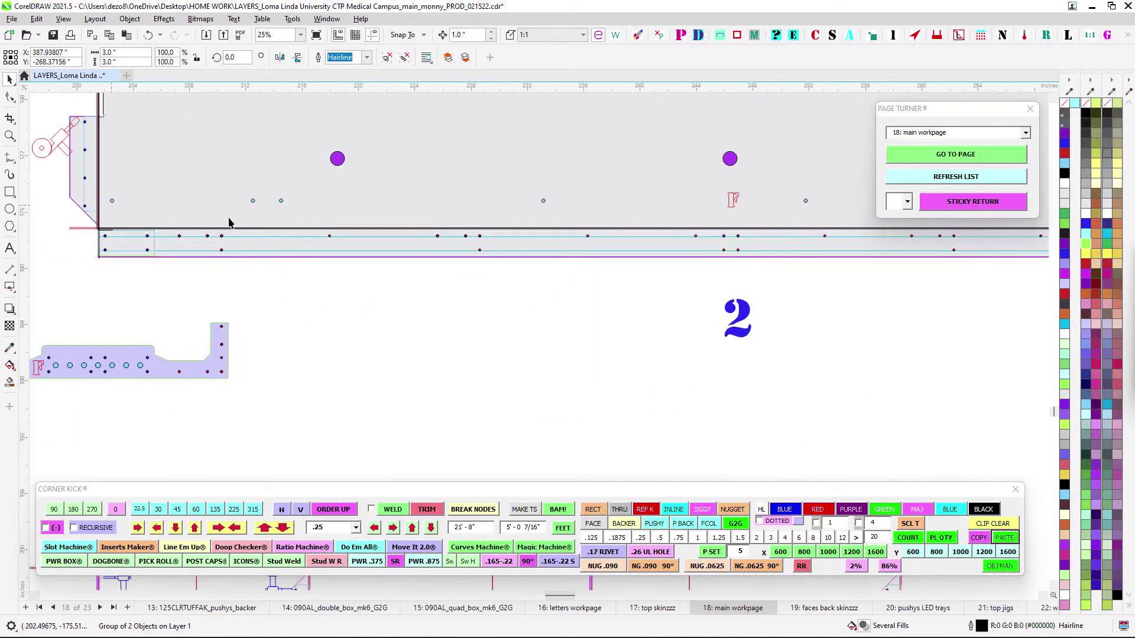
scroll(544, 201, "up", 1)
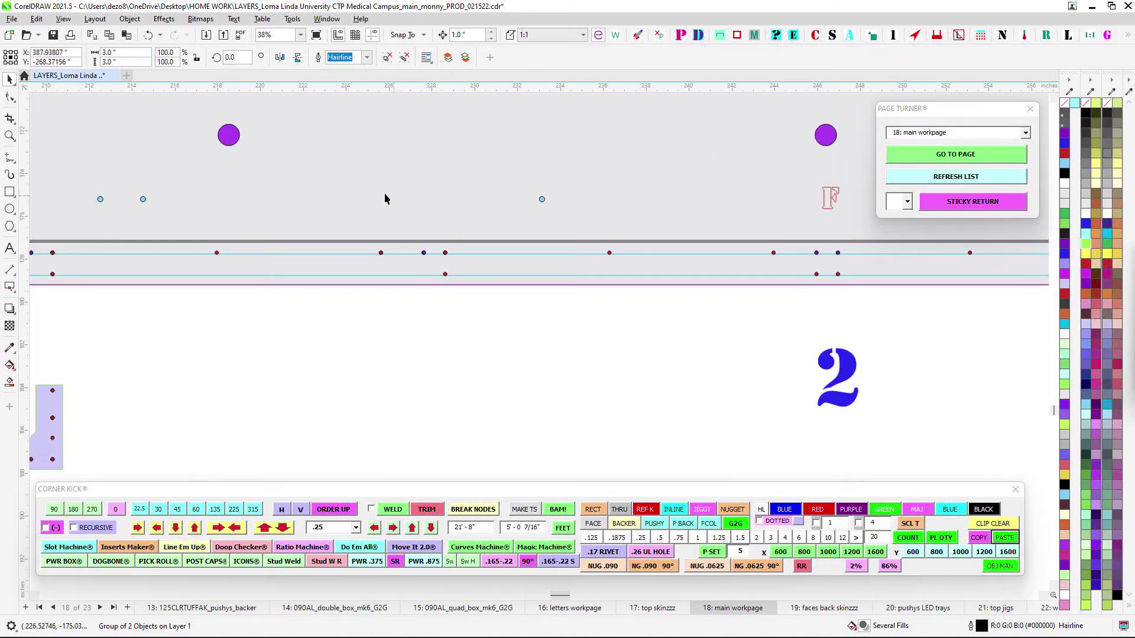
scroll(318, 221, "down", 5)
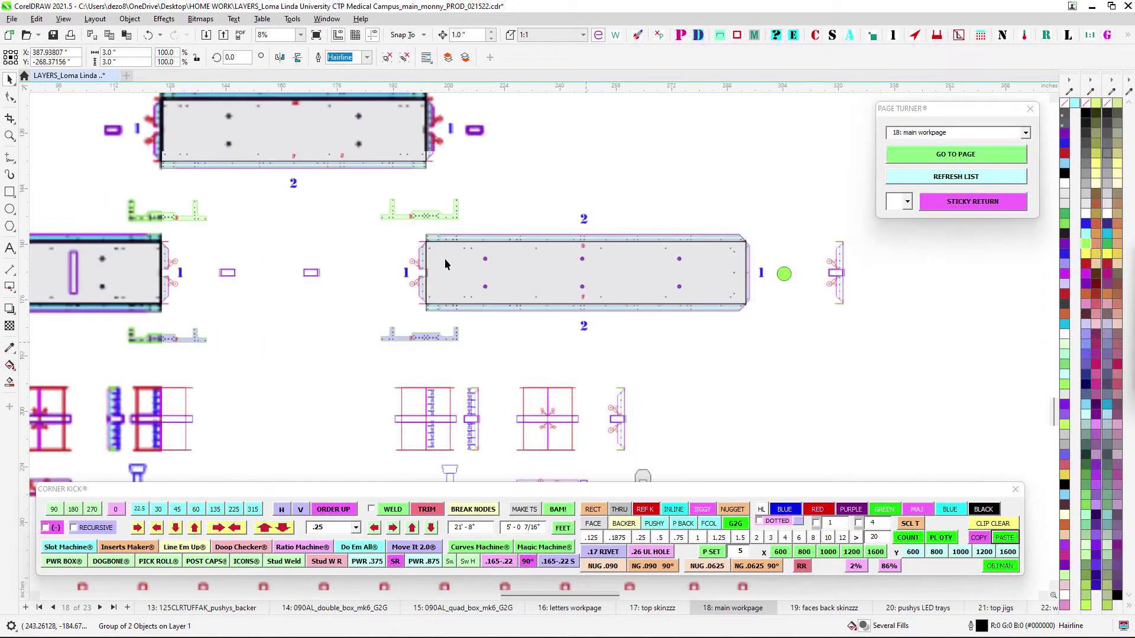
- Examine the green square plates placed around the upper set of white panels, from the centre panel to both side panels
scroll(467, 221, "up", 2)
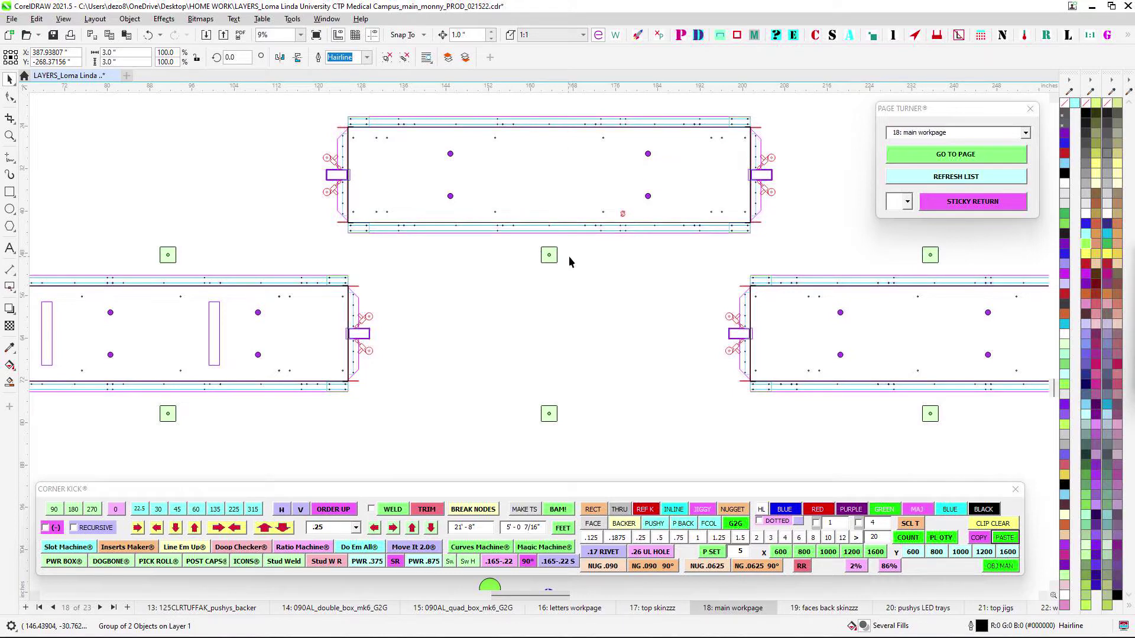
scroll(569, 260, "up", 1)
left_click_drag(553, 207, 579, 314)
scroll(497, 311, "up", 2)
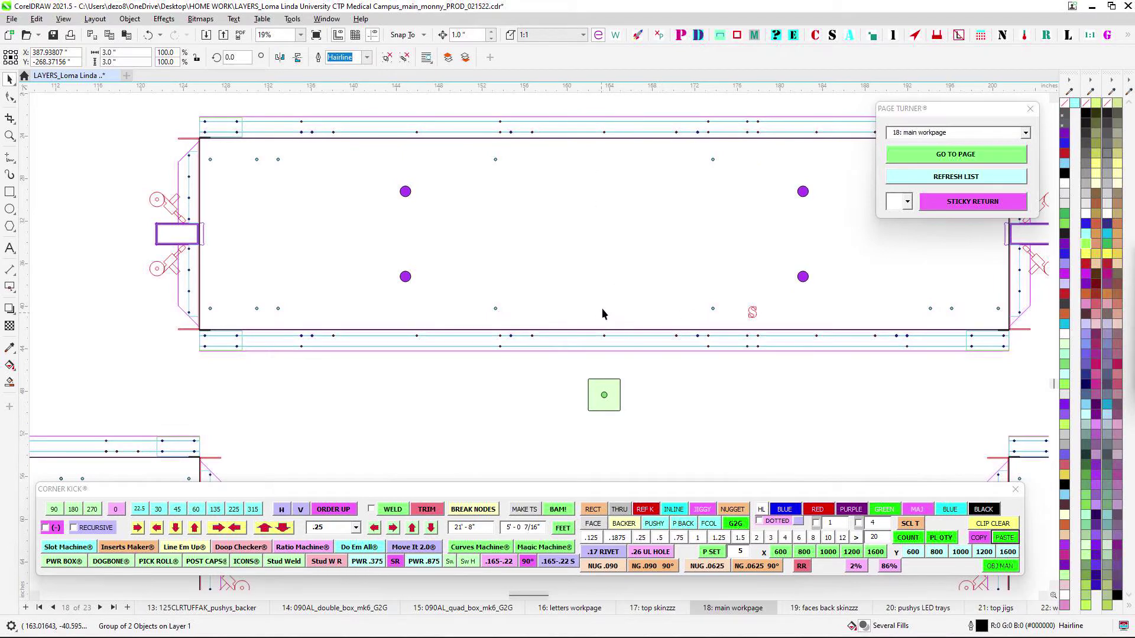
scroll(598, 308, "down", 2)
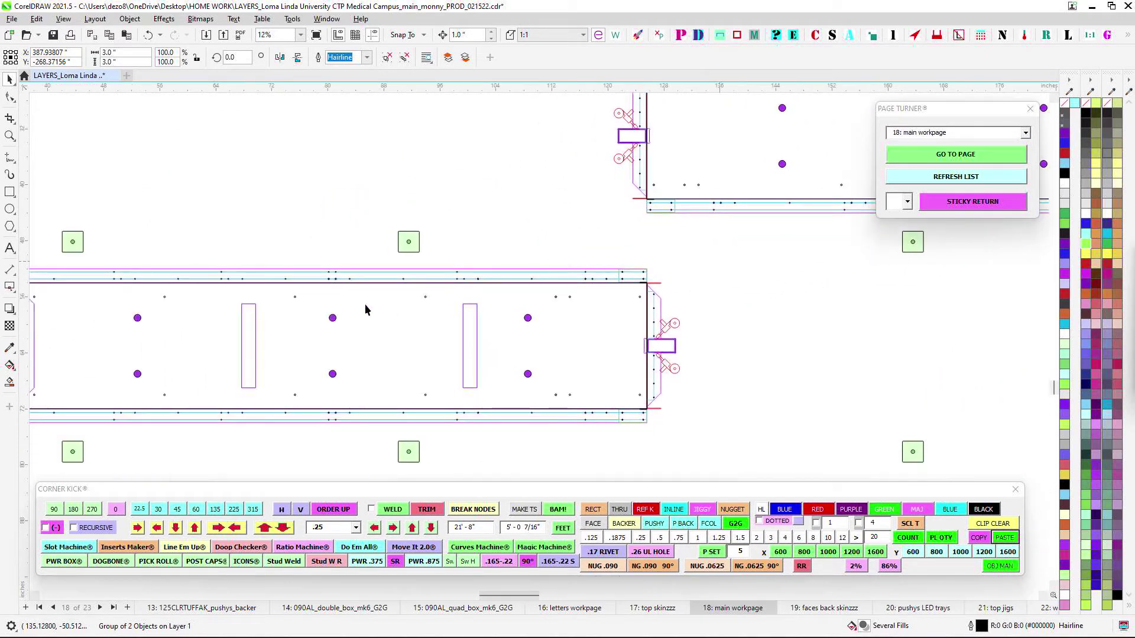
scroll(417, 285, "up", 2)
scroll(336, 393, "down", 2)
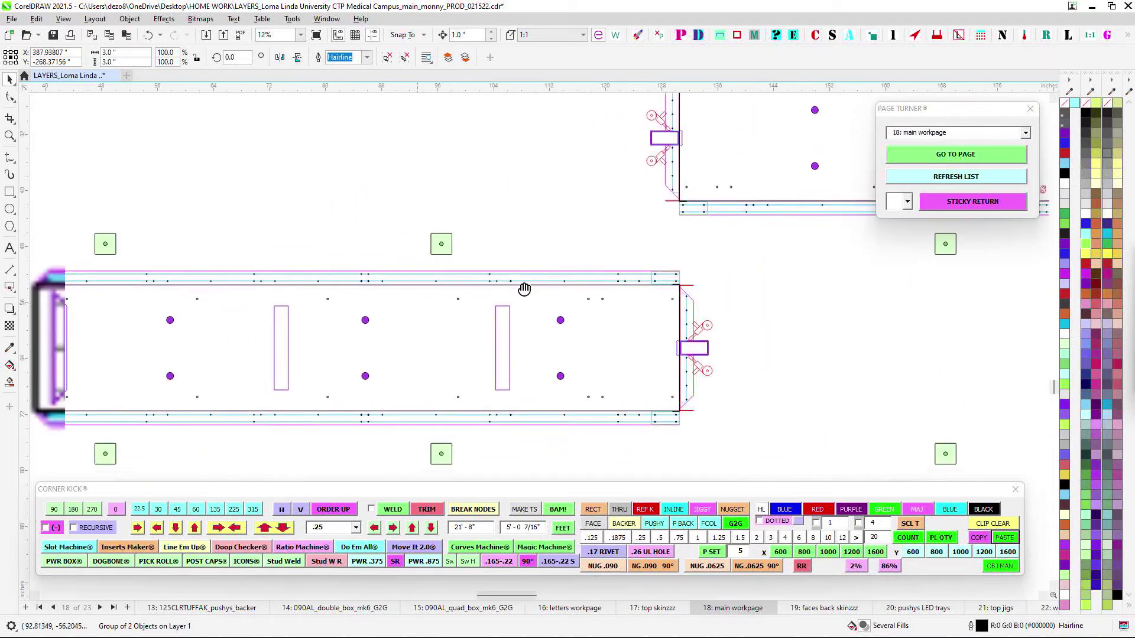
scroll(250, 286, "up", 2)
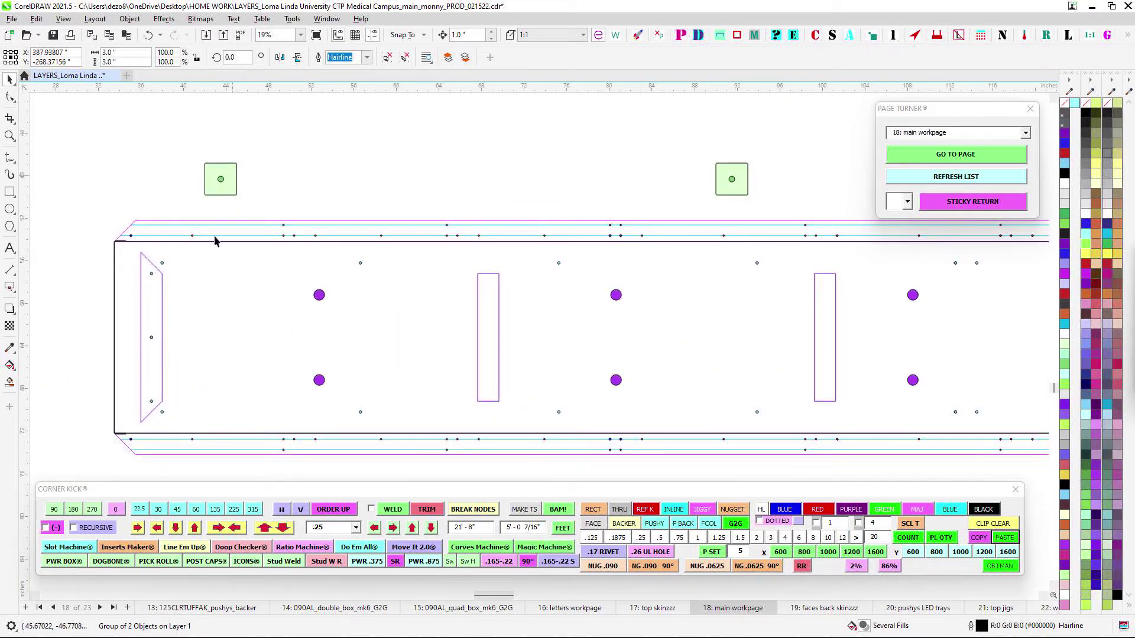
scroll(230, 269, "down", 4)
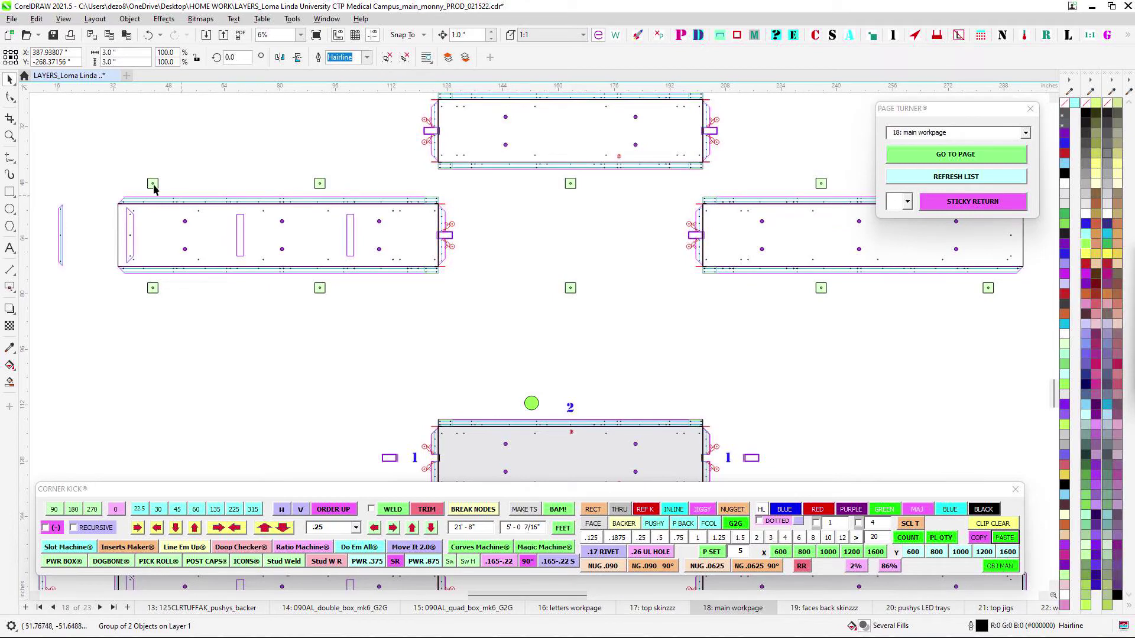
left_click_drag(721, 168, 586, 207)
left_click_drag(907, 329, 787, 324)
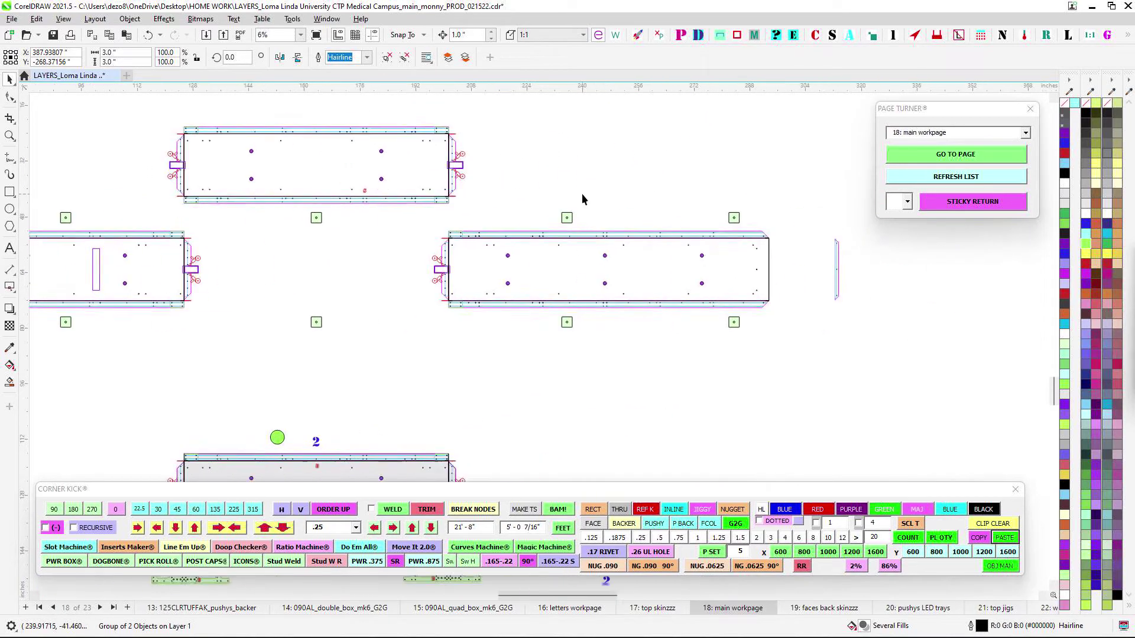
scroll(586, 197, "down", 2)
scroll(522, 243, "up", 3)
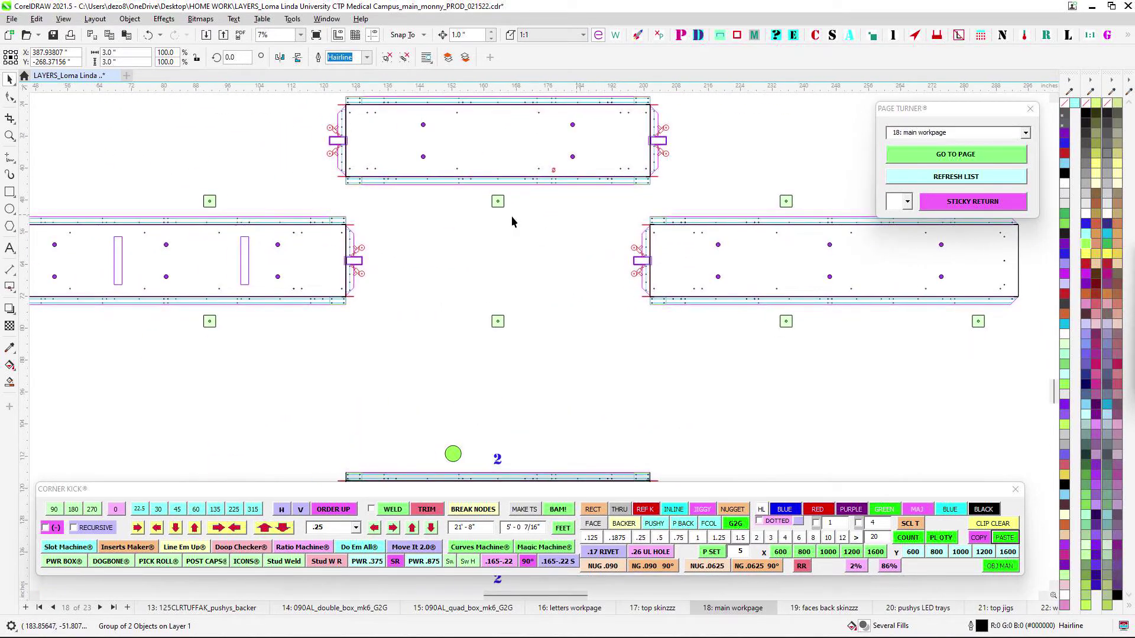
- Select the two green square plates in the gap between the side panels and inspect the left panel's inner end
left_click_drag(474, 189, 544, 350)
left_click_drag(363, 234, 523, 223)
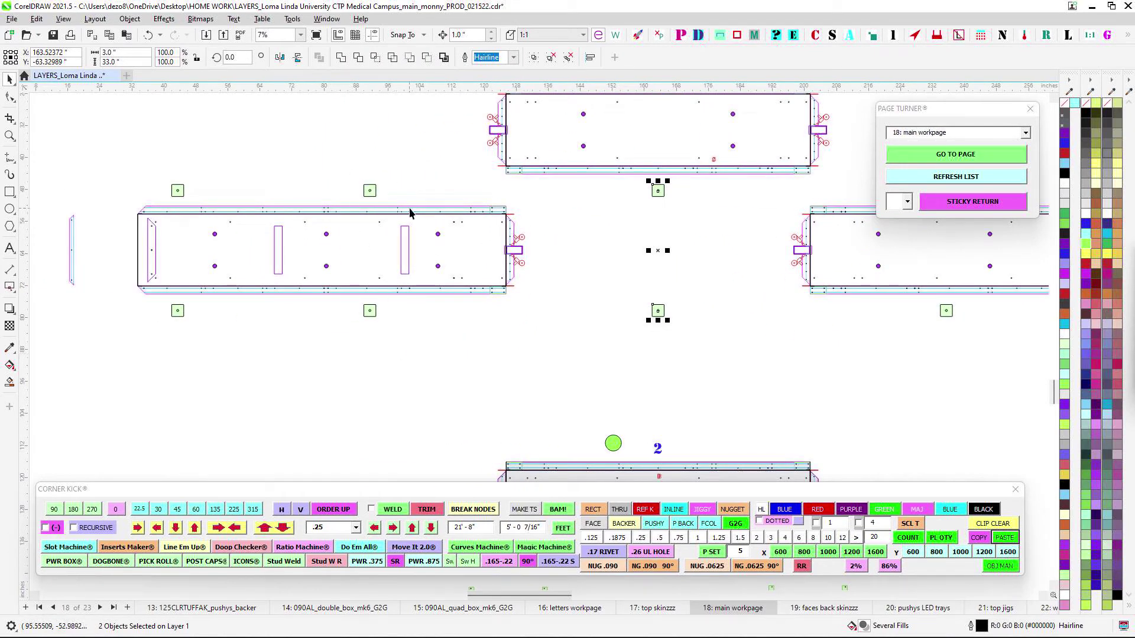
scroll(420, 230, "up", 4)
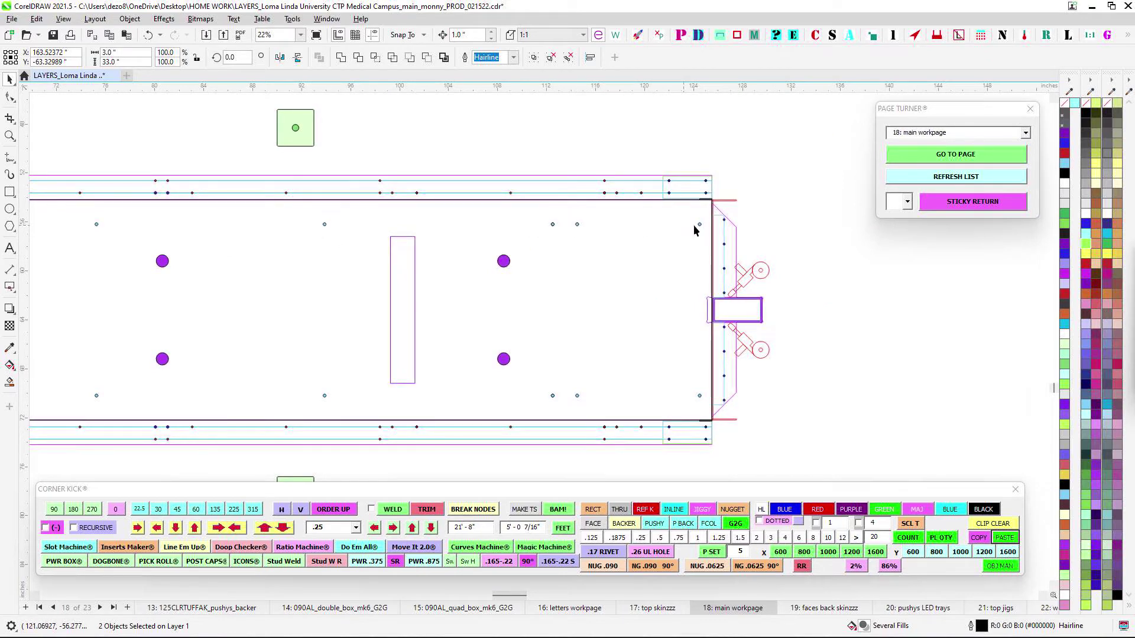
scroll(346, 370, "down", 4)
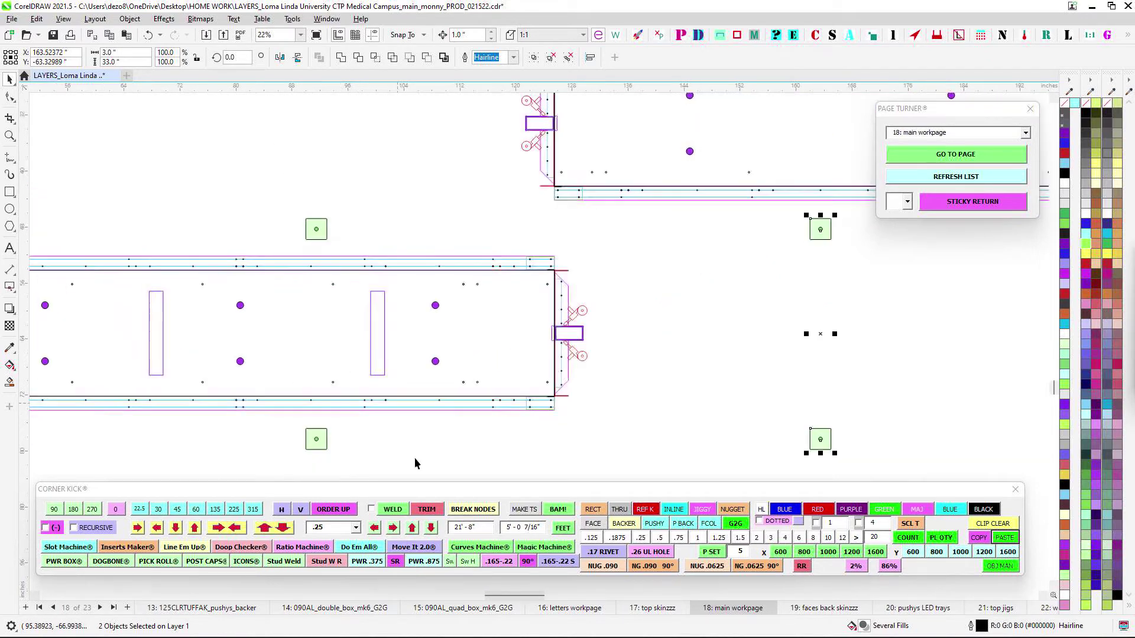
- Examine the purple holes, the small edge holes and the B and F markings on the left-hand grey panel
scroll(471, 216, "up", 2)
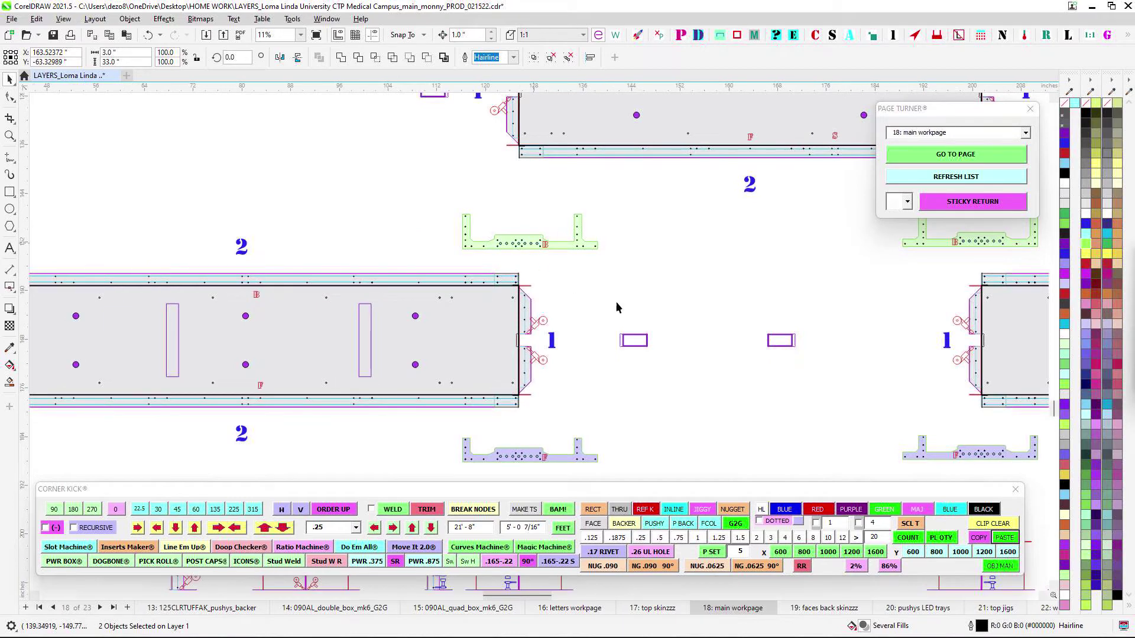
left_click_drag(598, 308, 768, 294)
scroll(743, 302, "up", 1)
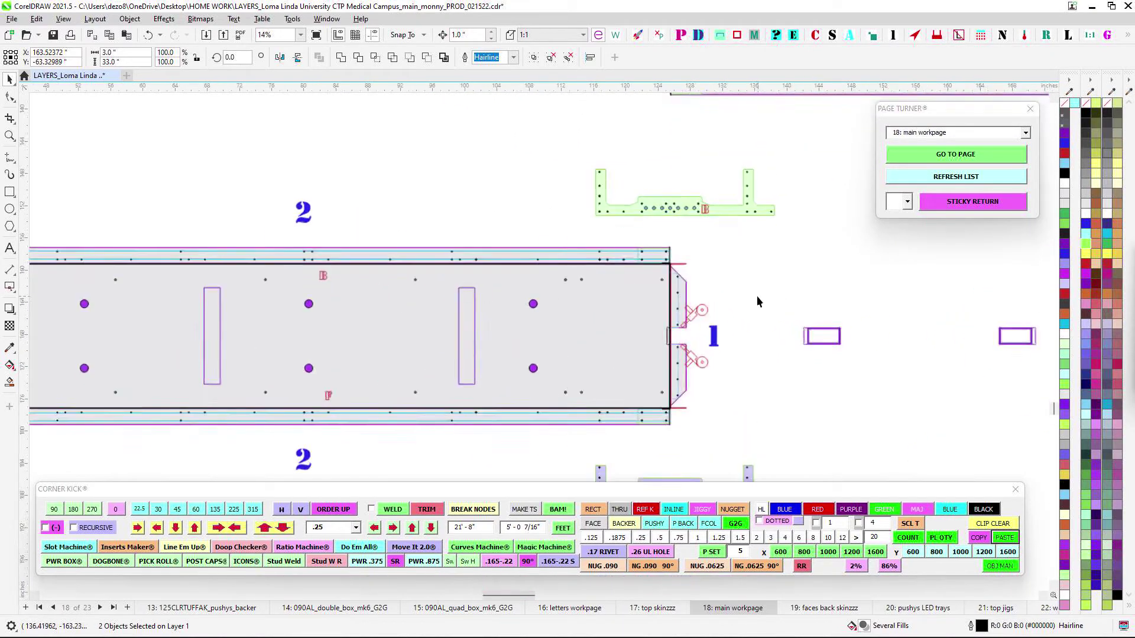
scroll(674, 303, "down", 1)
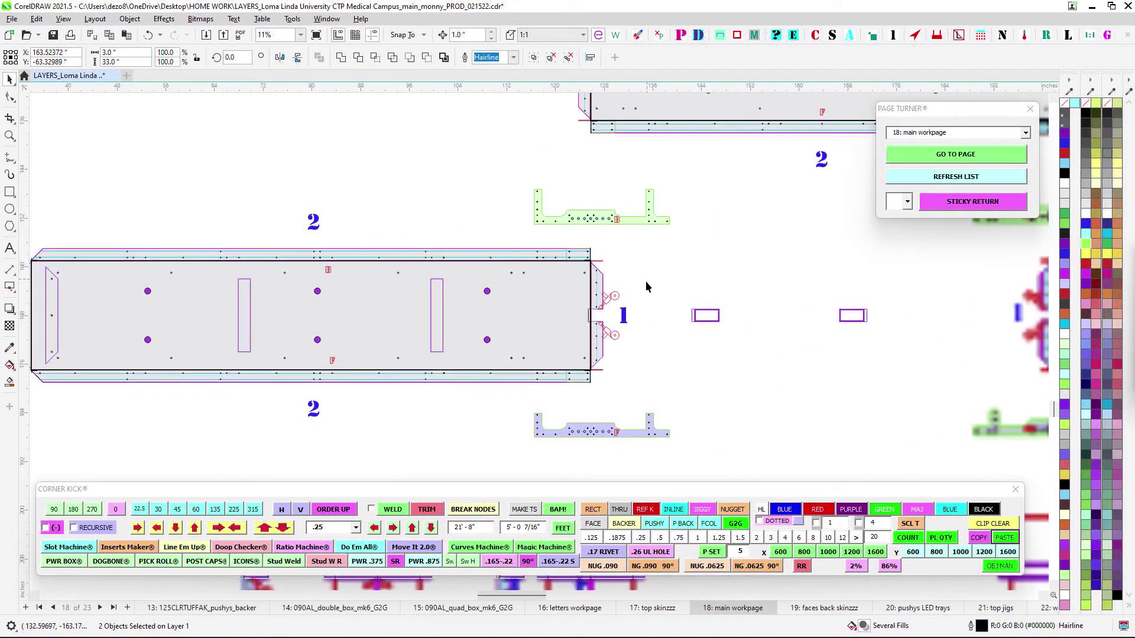
scroll(646, 281, "left", 3)
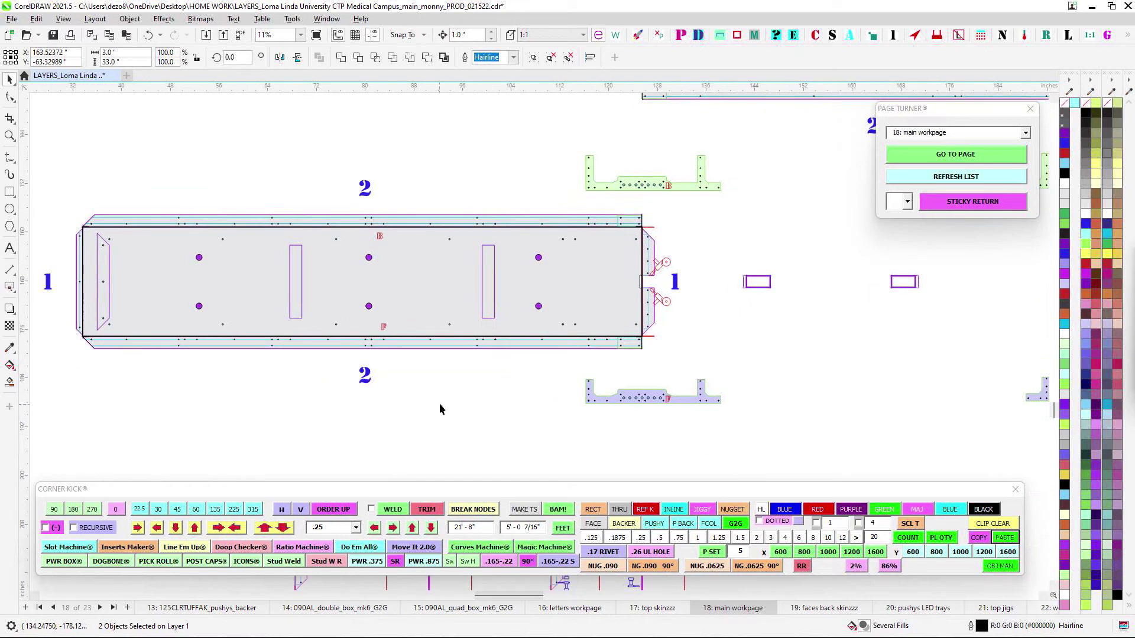
scroll(460, 383, "left", 1)
scroll(411, 243, "up", 2)
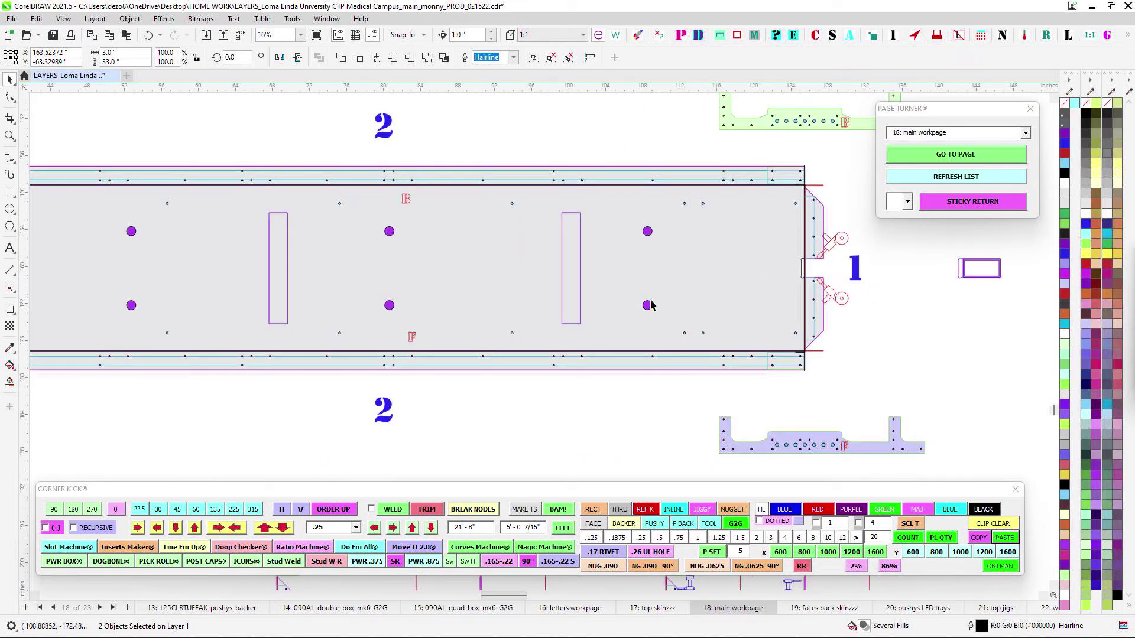
scroll(240, 253, "down", 1)
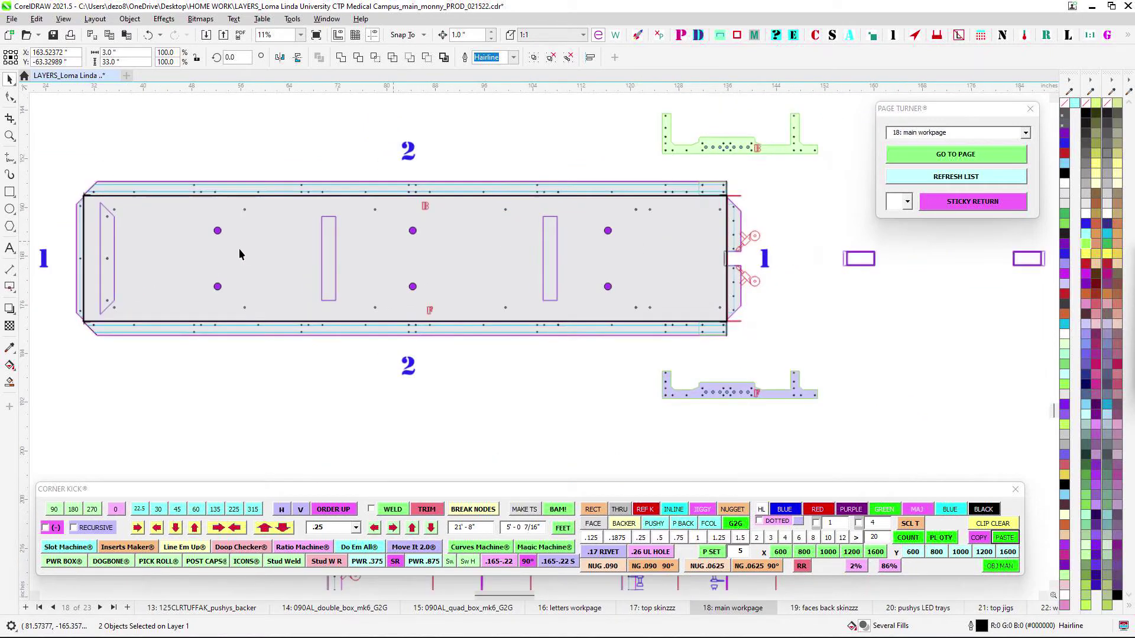
scroll(263, 203, "up", 2)
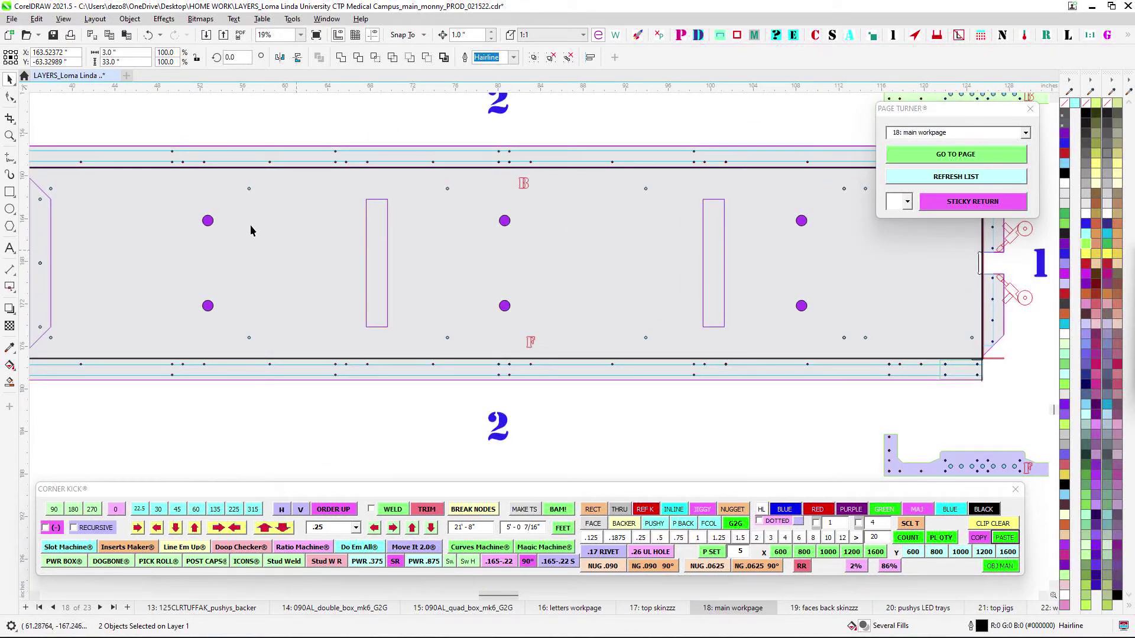
scroll(240, 233, "down", 1)
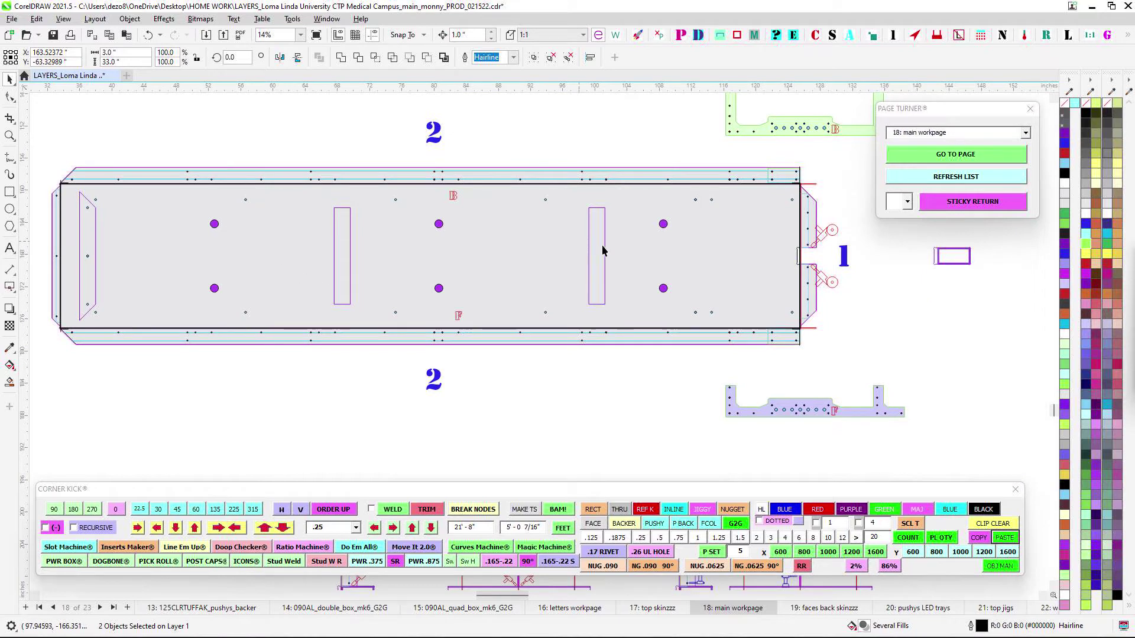
scroll(665, 223, "up", 1)
scroll(675, 327, "down", 1)
- Compare the right-hand grey panel with the purple hole pattern and crossbars of the long frame below it
left_click_drag(638, 332, 230, 319)
left_click_drag(680, 254, 248, 272)
left_click_drag(688, 283, 495, 271)
scroll(571, 286, "down", 1)
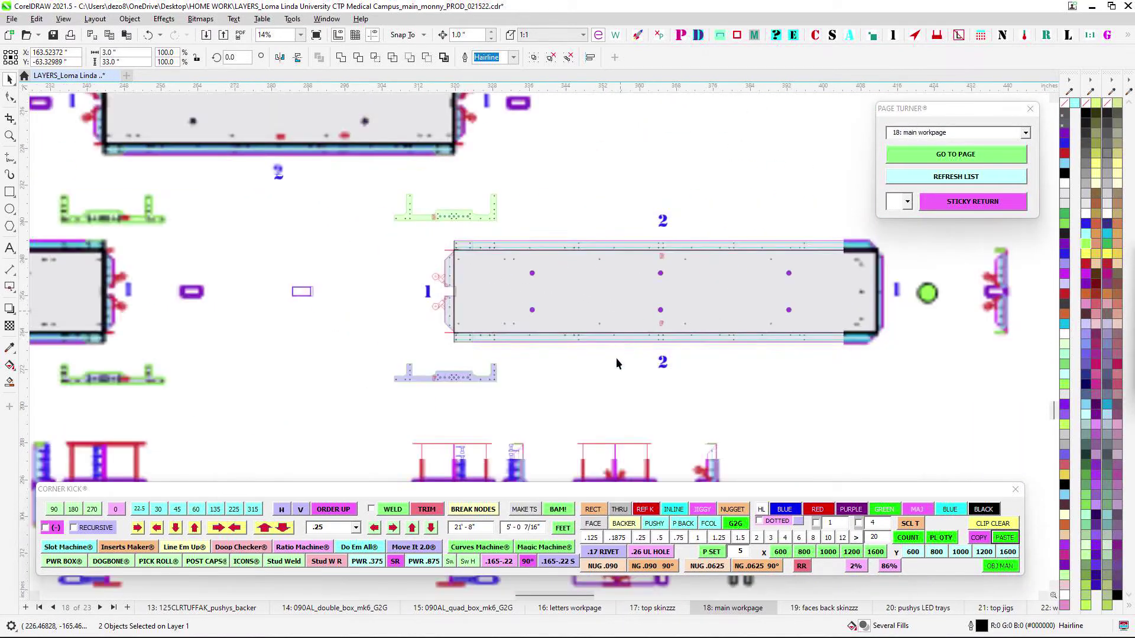
left_click_drag(585, 386, 547, 283)
left_click_drag(496, 332, 516, 228)
scroll(517, 229, "down", 1)
scroll(538, 374, "up", 2)
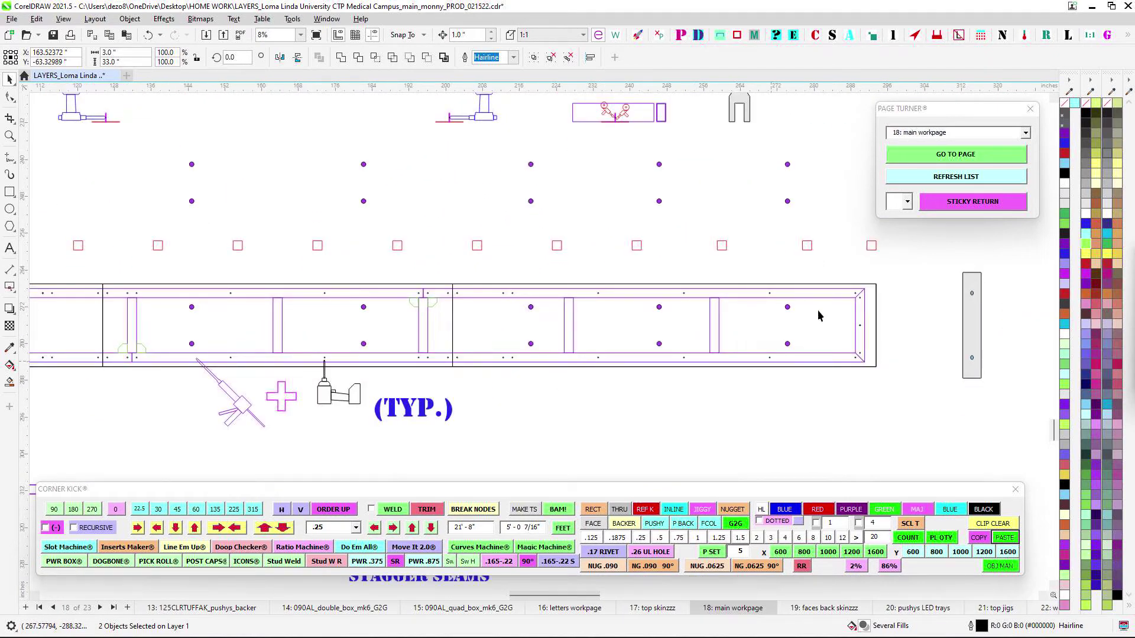
left_click_drag(457, 349, 750, 341)
left_click_drag(499, 329, 584, 328)
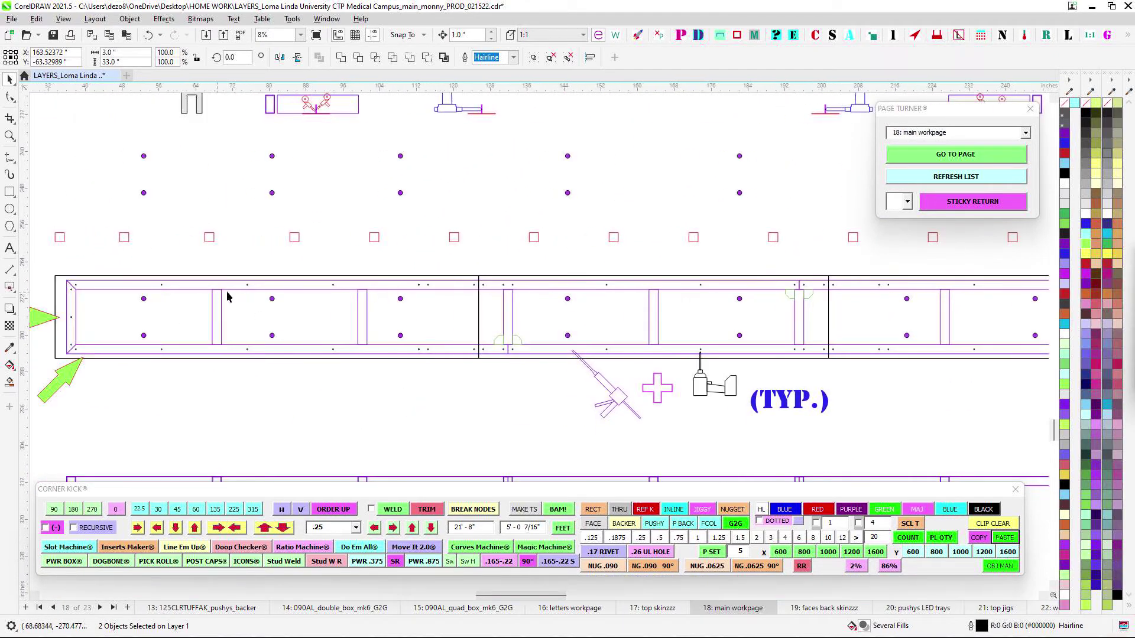
- Review the overall workpage layout, from the long frame and cross-sections up to the panels and the tube cut list
scroll(430, 253, "down", 1)
left_click_drag(430, 253, 328, 383)
left_click_drag(573, 246, 387, 280)
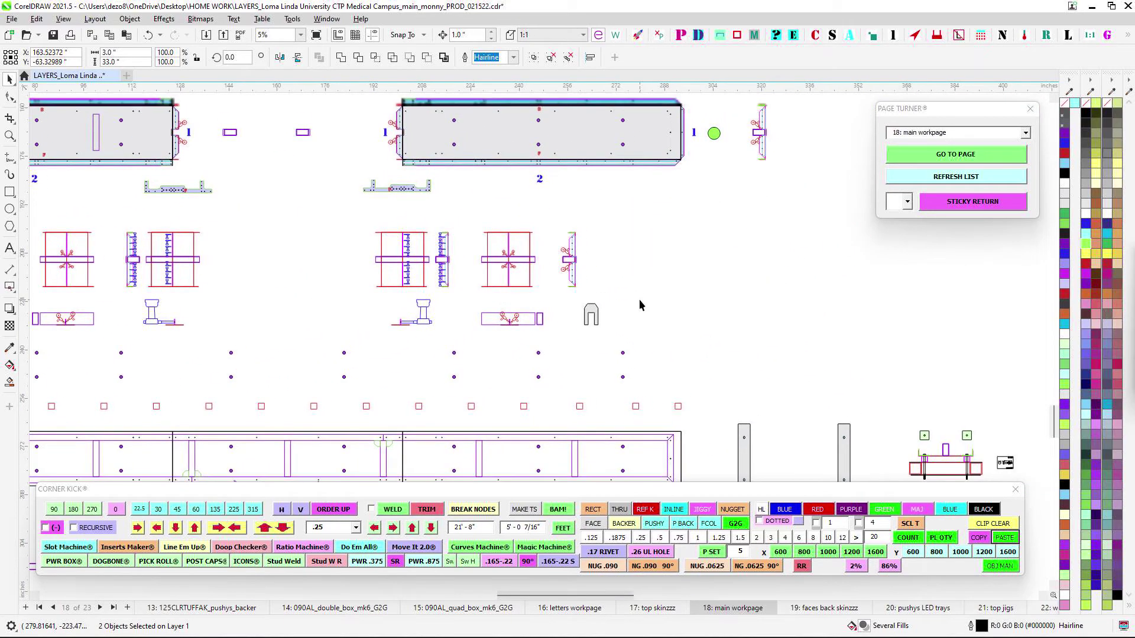
left_click_drag(738, 342, 484, 193)
scroll(484, 194, "down", 1)
left_click_drag(572, 392, 757, 408)
scroll(663, 304, "down", 1)
left_click_drag(731, 233, 623, 383)
scroll(672, 133, "down", 1)
left_click_drag(672, 133, 683, 272)
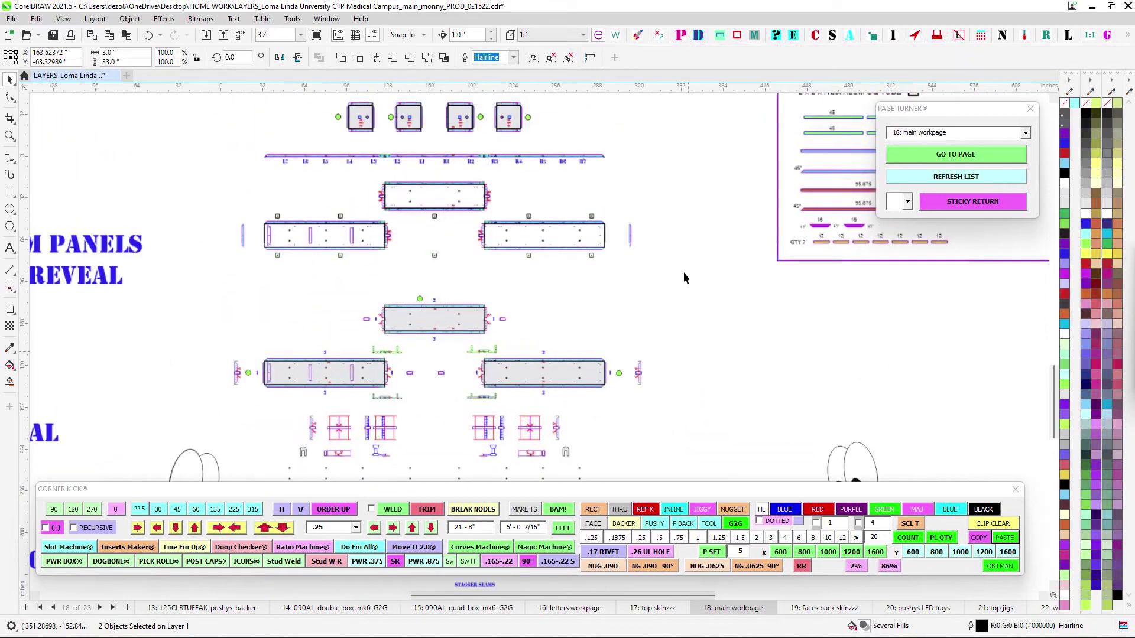
- Switch from the main workpage to the page "19: faces back skinzzz"
left_click_drag(683, 229, 539, 338)
left_click_drag(545, 244, 558, 326)
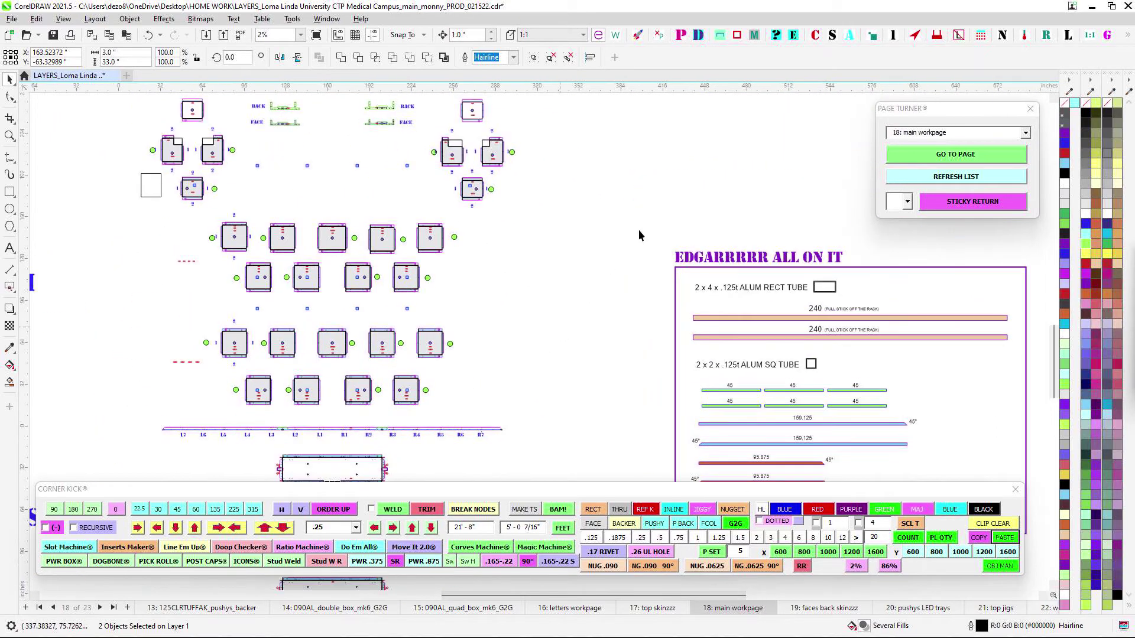
mouse_move(625, 238)
left_mouse_down()
mouse_move(572, 271)
mouse_move(753, 304)
left_mouse_up()
left_click_drag(514, 251, 525, 315)
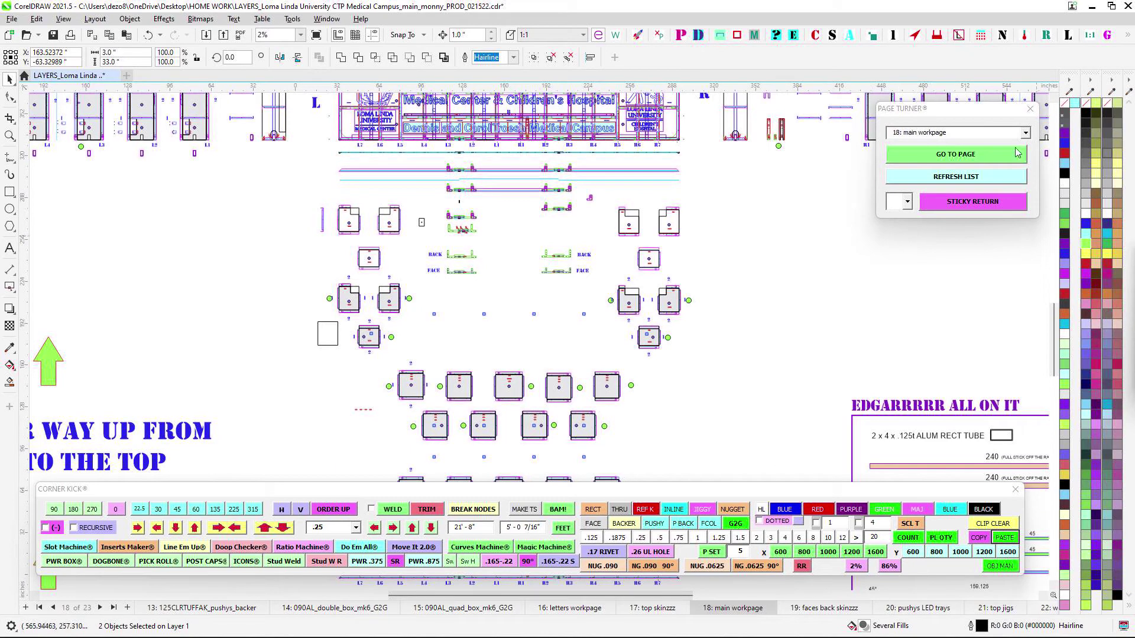
left_click(1025, 132)
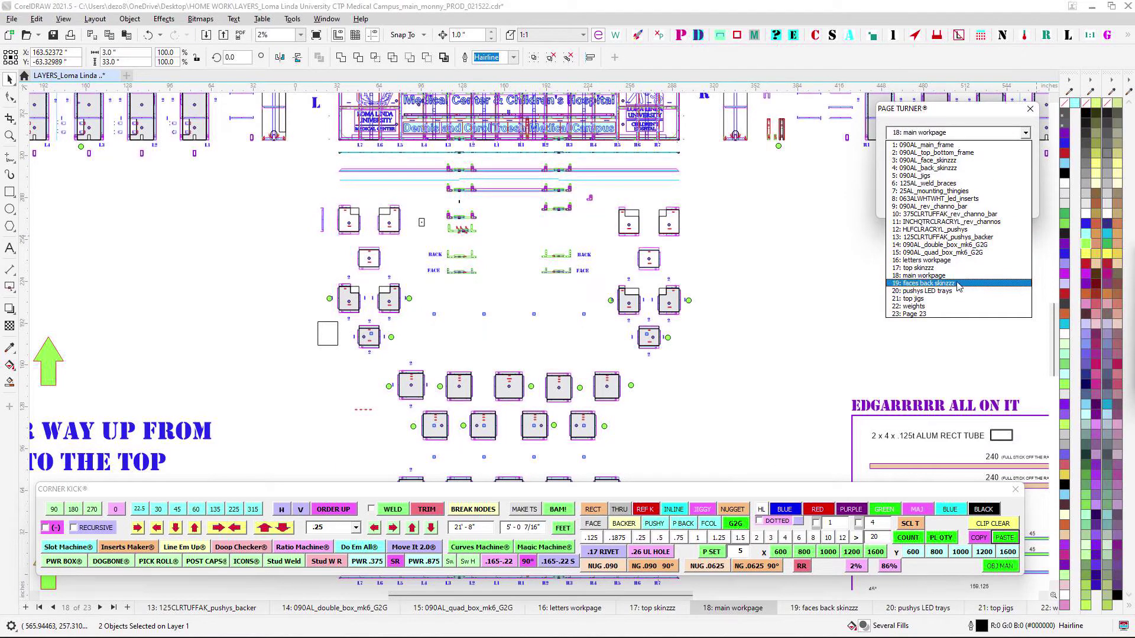
left_click(957, 284)
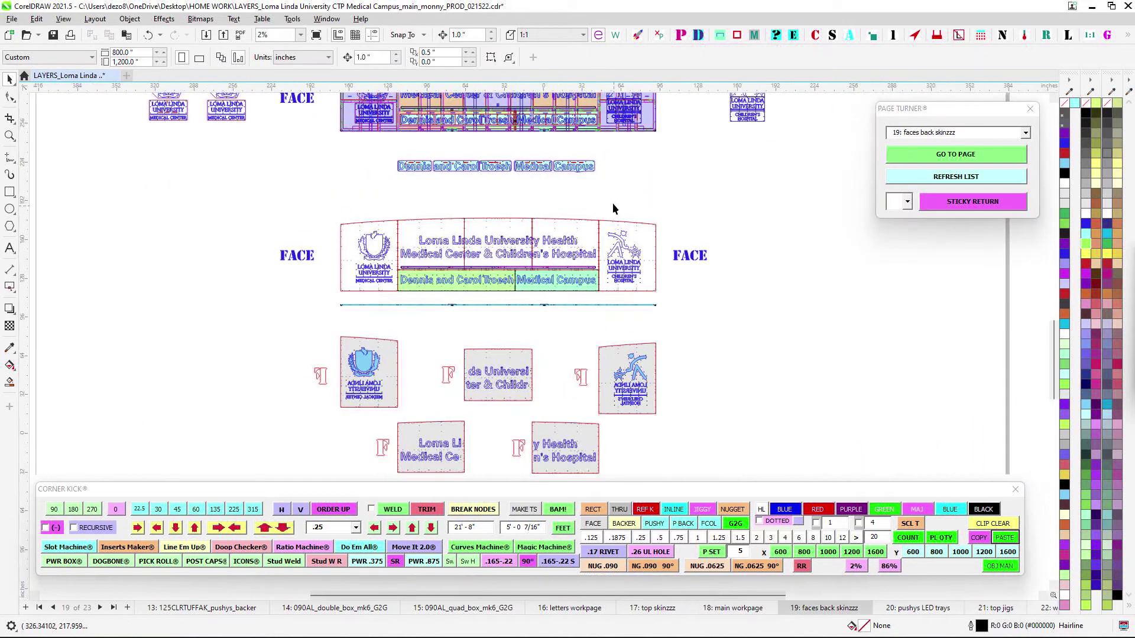
- Inspect the middle "da Universi / ter & Childr" face panel and select the red edge hole and upper blue hole at the letter t
scroll(553, 392, "up", 5)
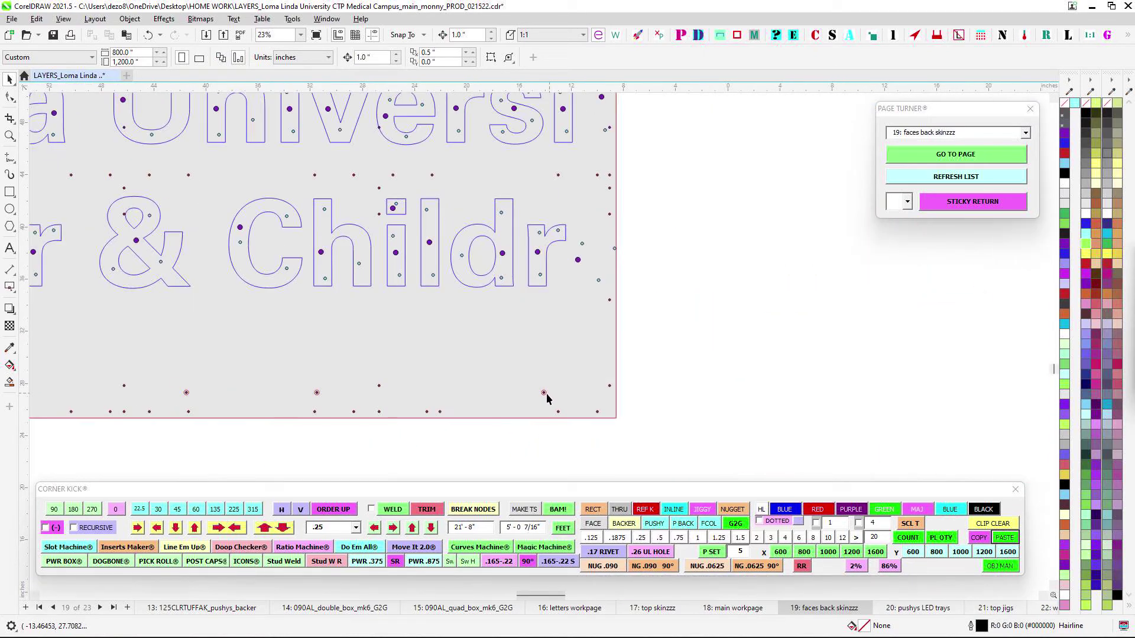
left_click_drag(531, 266, 711, 326)
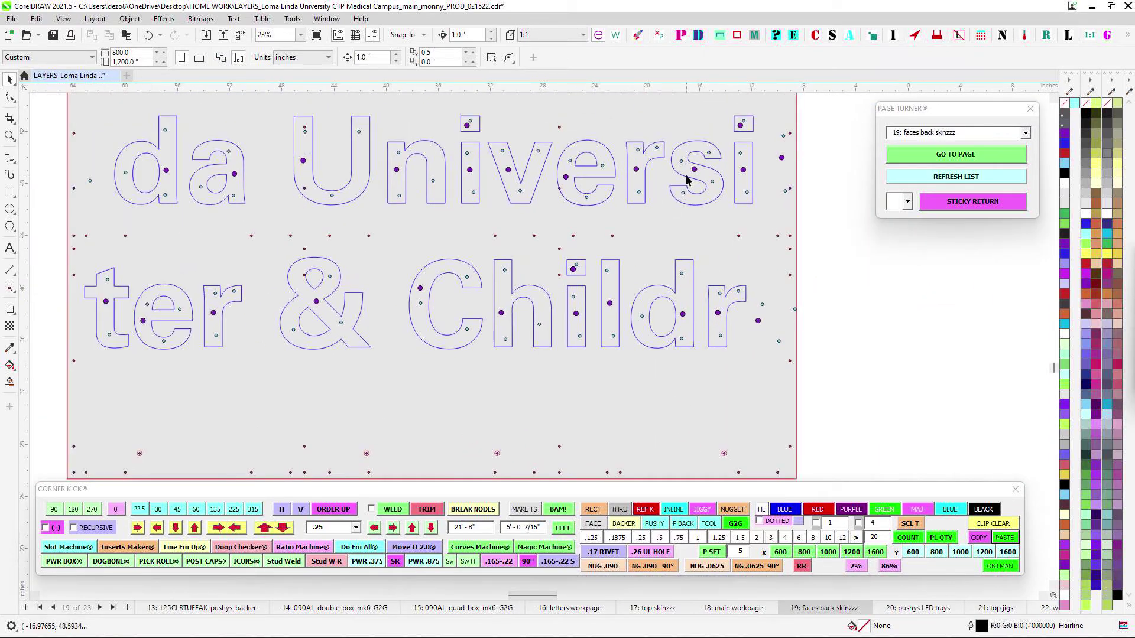
scroll(348, 334, "left", 3)
scroll(283, 249, "up", 3)
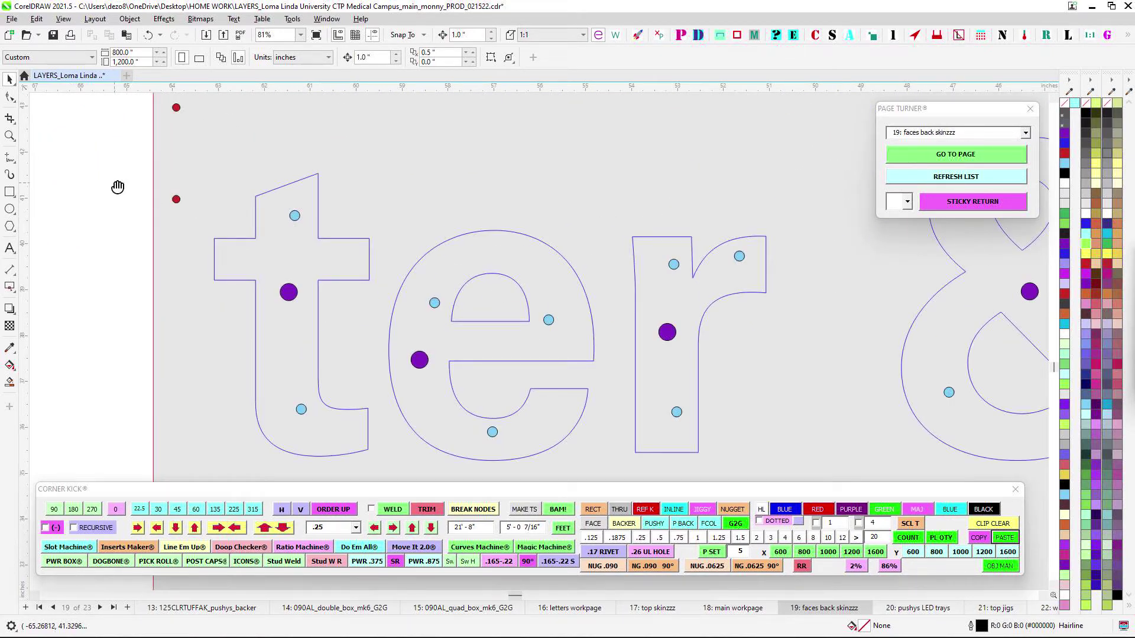
left_click_drag(118, 187, 281, 235)
left_click_drag(496, 285, 537, 291)
scroll(109, 217, "down", 2)
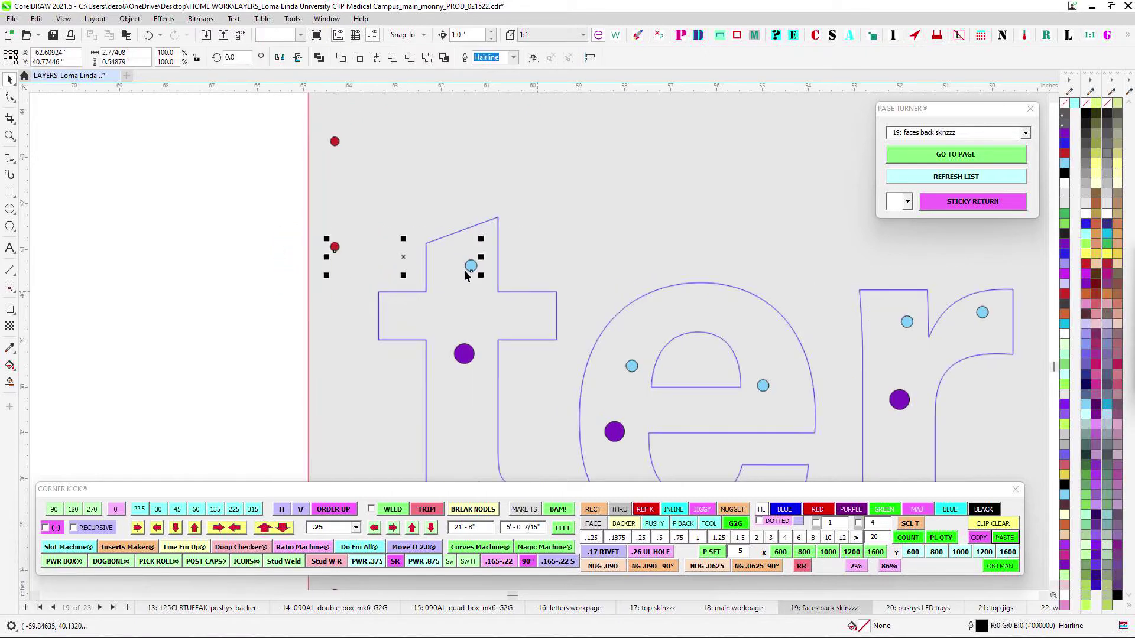
- Select the four red holes at the panel's left edge between the two lines of lettering
left_click(269, 240)
left_click_drag(267, 237, 293, 332)
left_click_drag(224, 208, 556, 290)
scroll(562, 292, "down", 1)
scroll(222, 316, "down", 1)
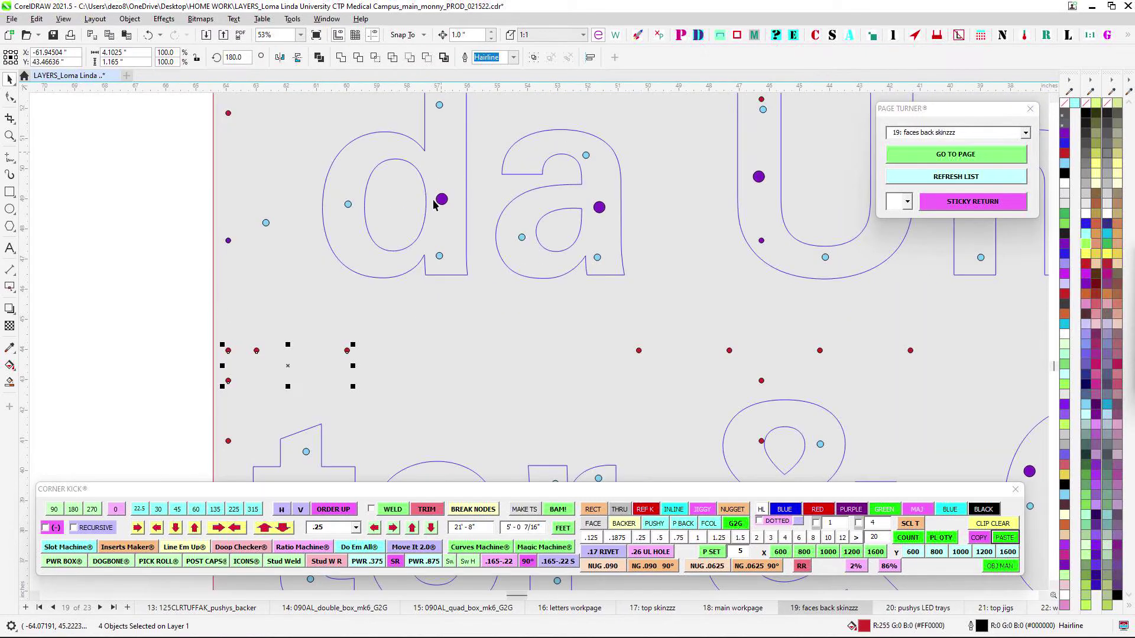
- Examine the purple and light blue holes inside the letters "da U" and the ampersand
left_click_drag(436, 199, 406, 280)
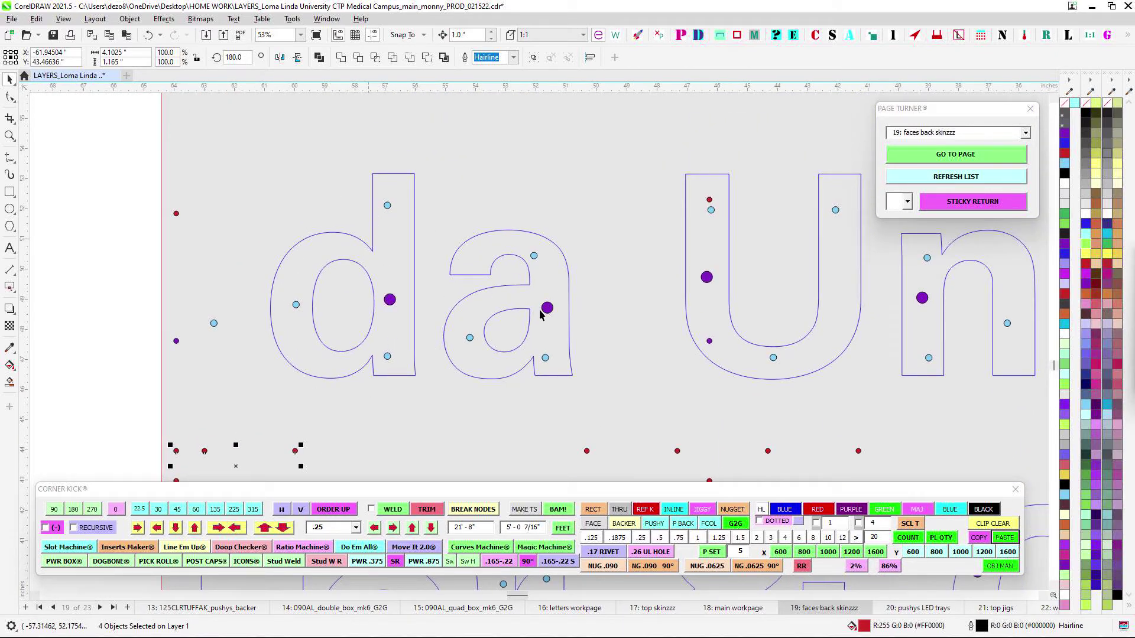
scroll(539, 313, "down", 3)
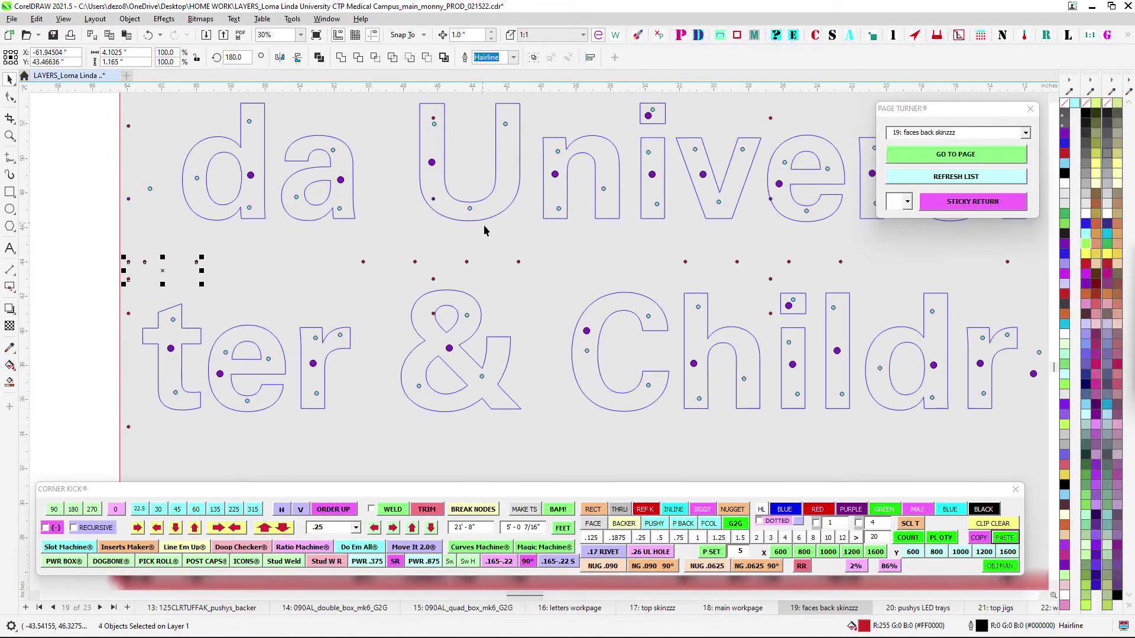
scroll(467, 313, "up", 3)
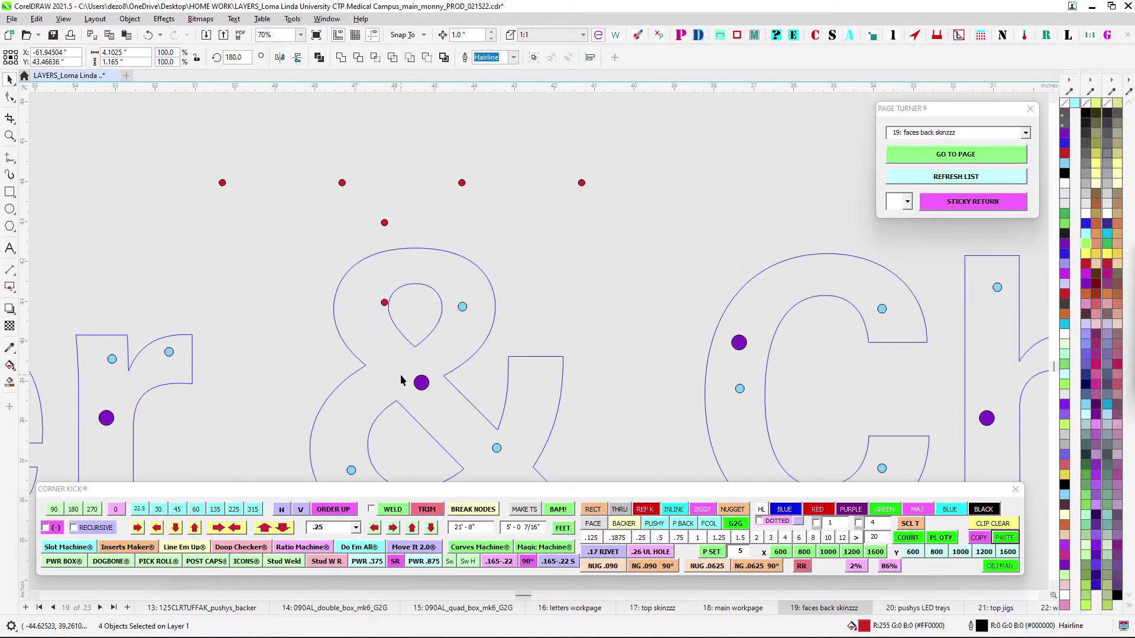
scroll(378, 412, "down", 3)
left_click_drag(435, 446, 476, 202)
scroll(478, 212, "down", 3)
- Examine the ringed purple holes and the red edge holes along the middle face panel's lower edge
left_click_drag(520, 337, 459, 208)
scroll(460, 248, "up", 4)
scroll(469, 265, "down", 3)
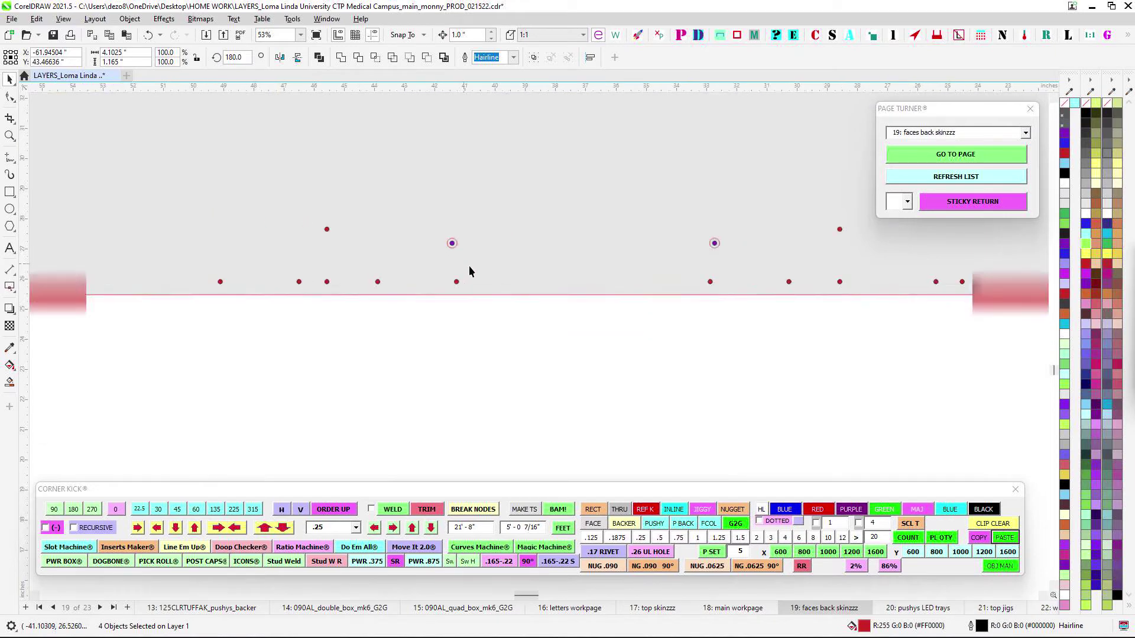
scroll(533, 296, "up", 2)
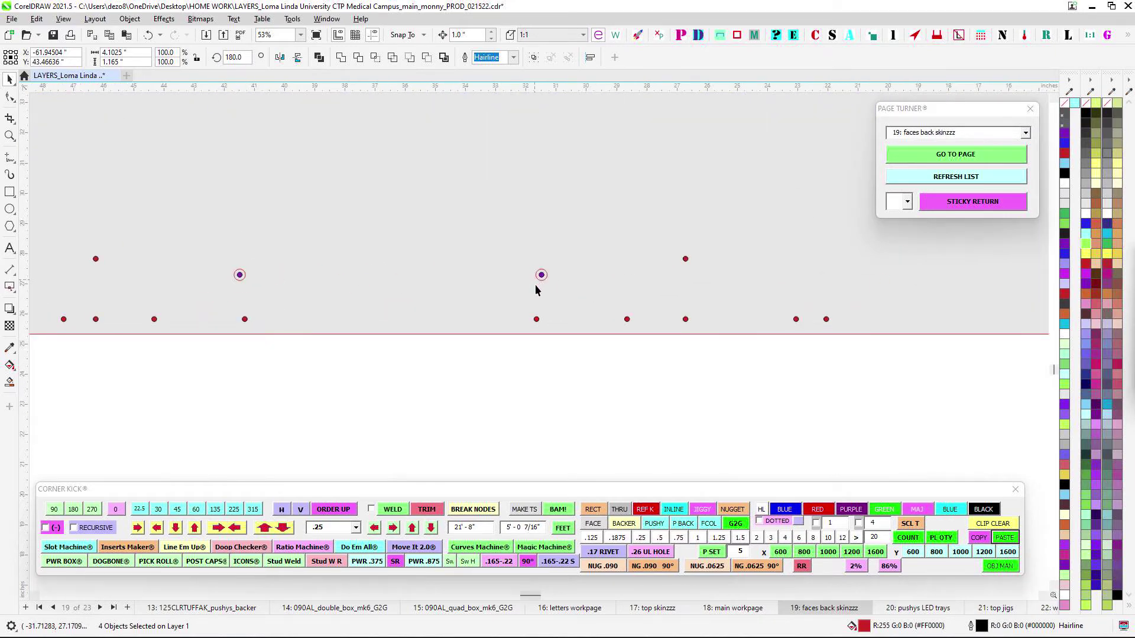
scroll(535, 289, "down", 3)
scroll(490, 286, "up", 2)
scroll(308, 318, "up", 2)
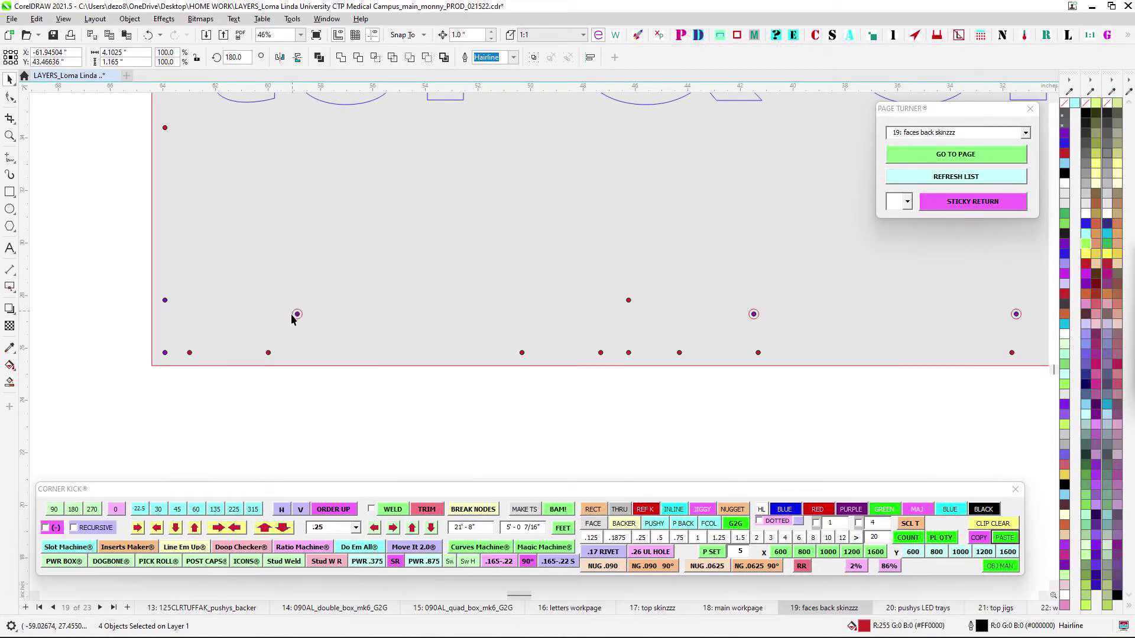
scroll(733, 349, "down", 3)
left_click_drag(733, 354, 265, 367)
scroll(457, 322, "up", 7)
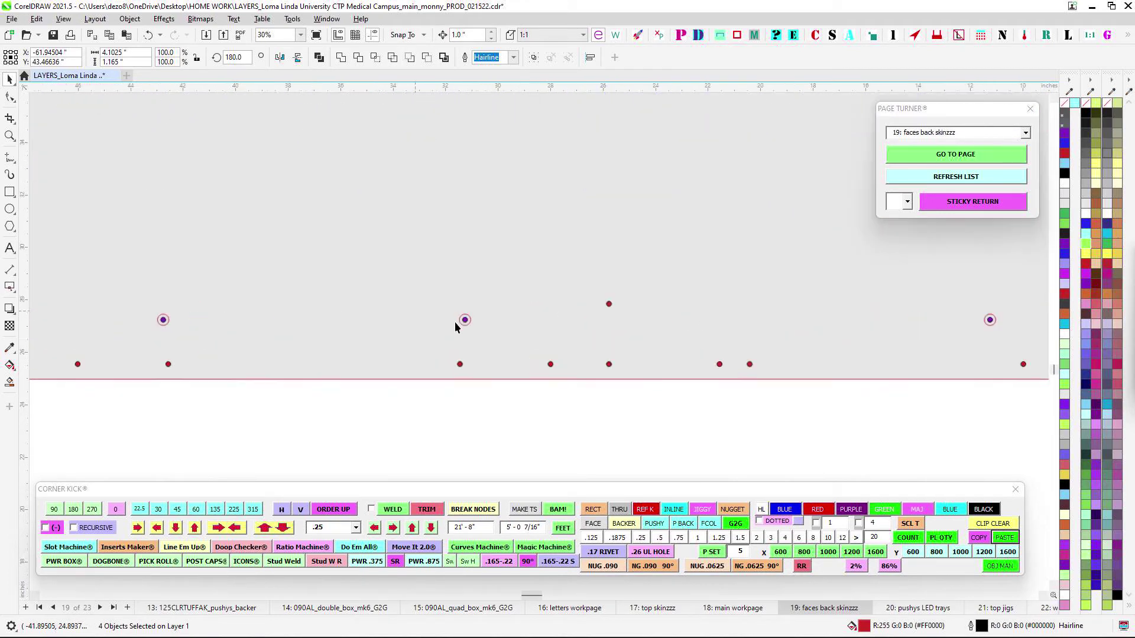
scroll(492, 325, "down", 2)
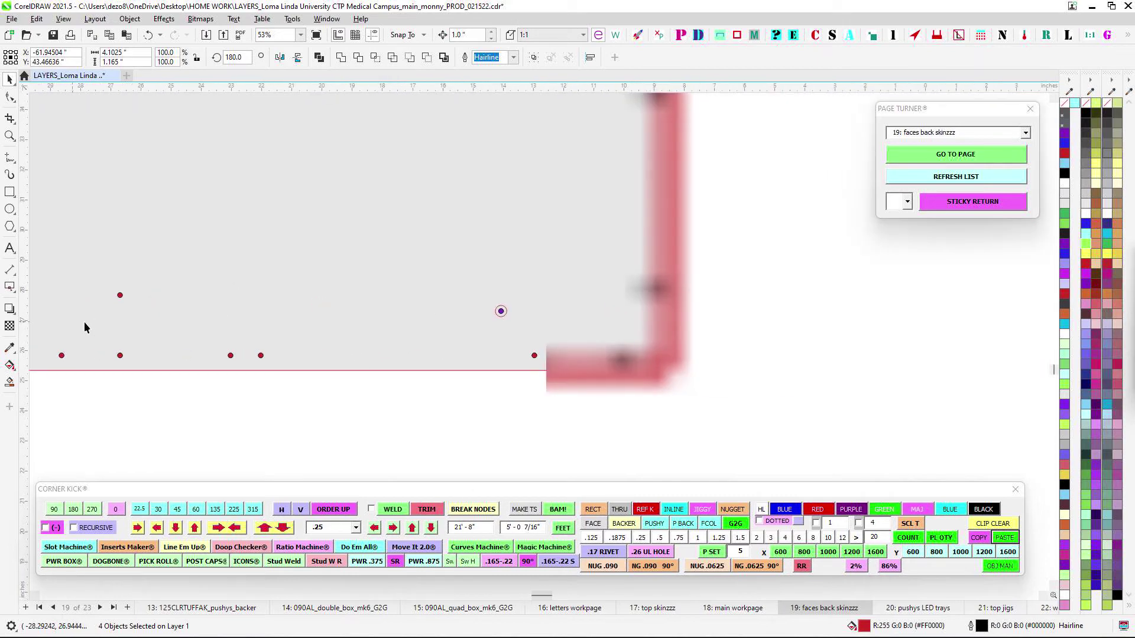
scroll(496, 322, "down", 12)
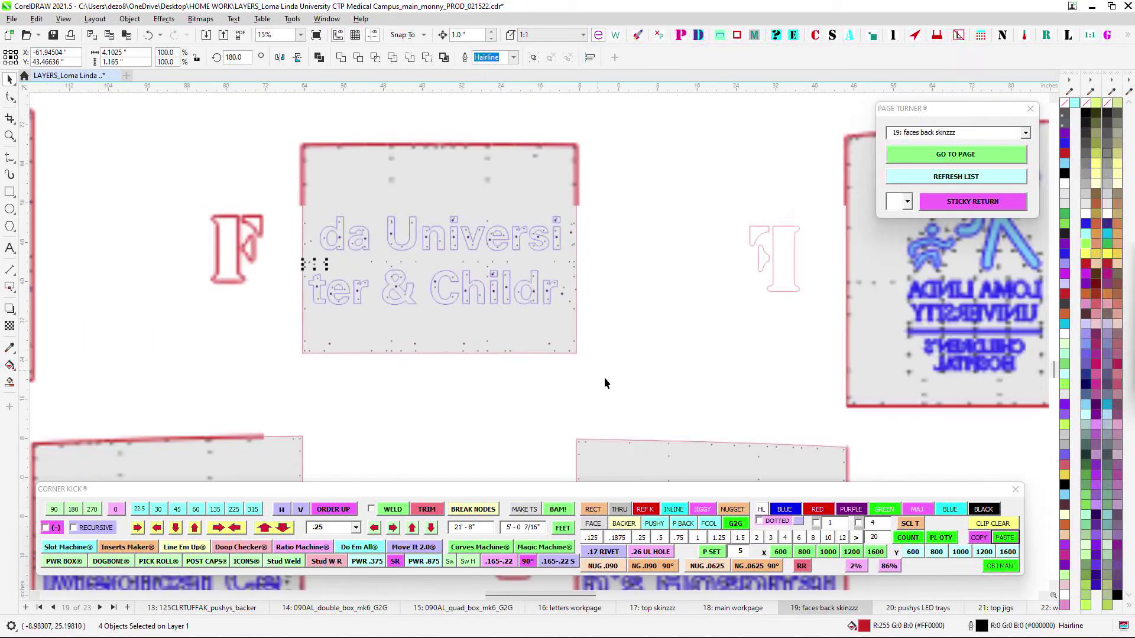
- Deselect the four holes and review the "Loma Li / Medical Ce" face panel among its neighbouring panels
scroll(645, 247, "down", 1)
left_click(540, 348)
left_click_drag(545, 320, 544, 335)
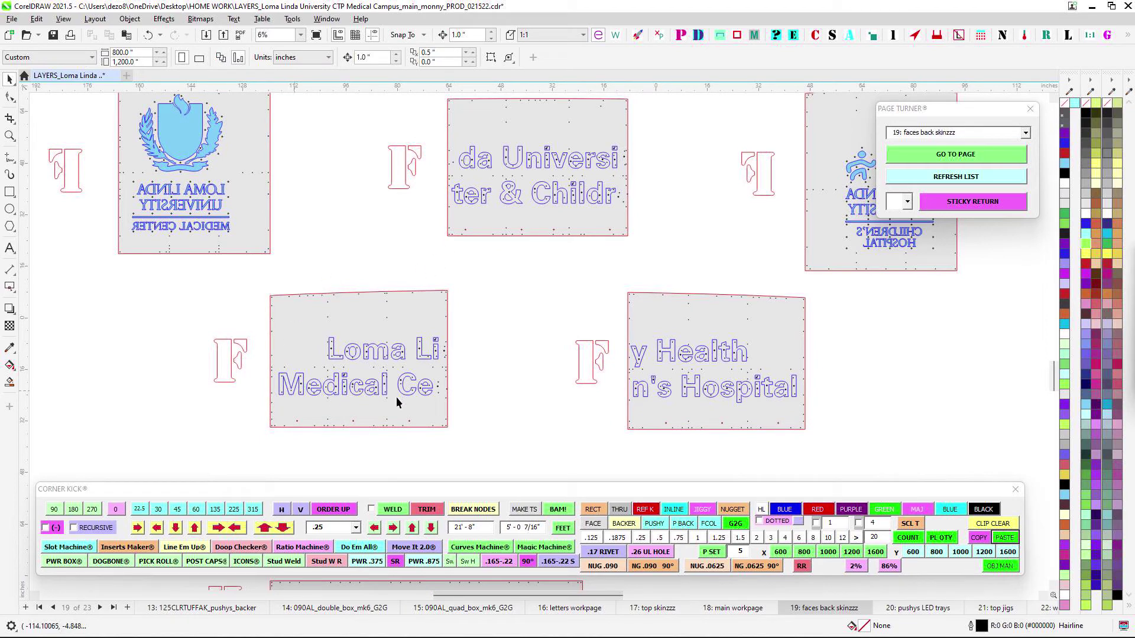
scroll(313, 417, "up", 2)
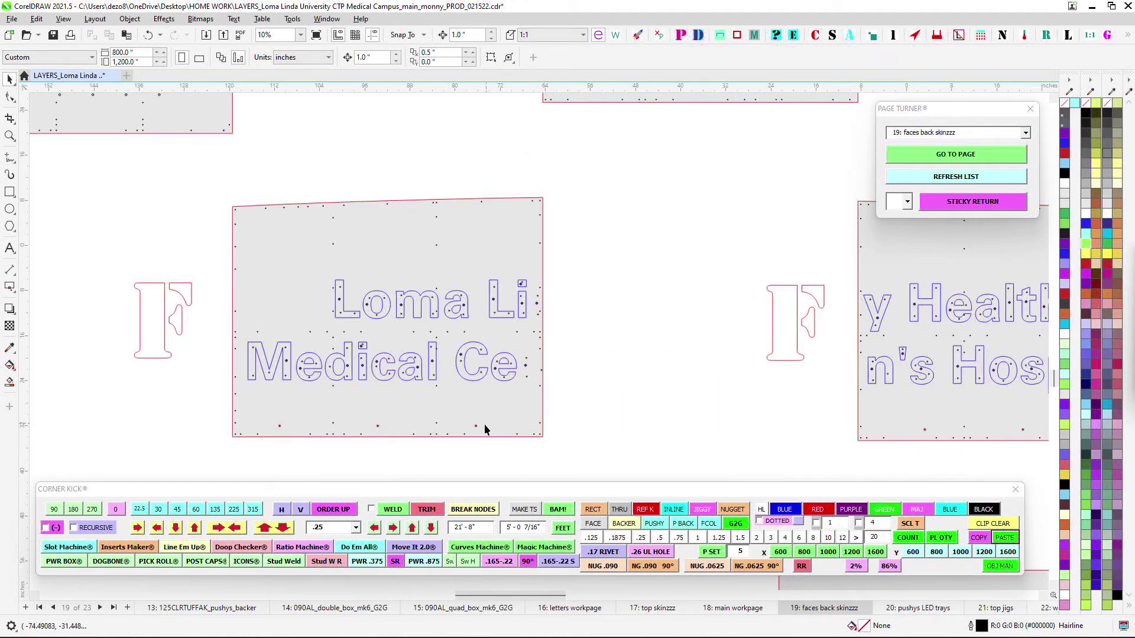
scroll(692, 385, "down", 2)
left_click_drag(815, 213, 480, 292)
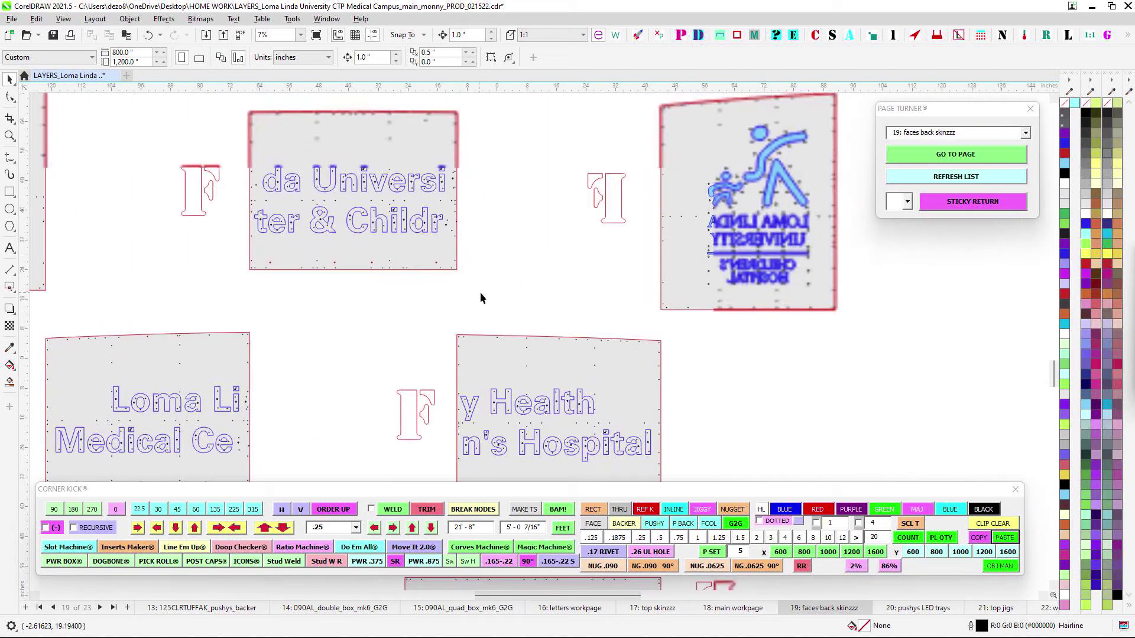
- Examine the letter holes and edge holes on the "y Health / n's Hospital" face panel
mouse_move(540, 379)
left_mouse_down()
mouse_move(559, 243)
mouse_move(571, 232)
left_mouse_up()
scroll(612, 255, "up", 2)
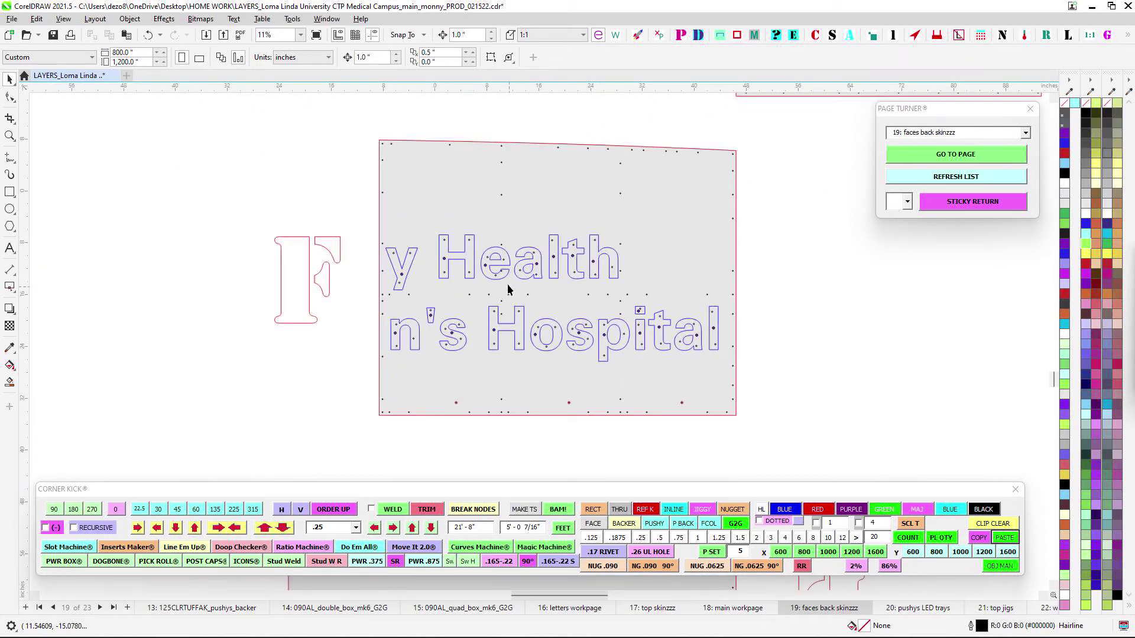
scroll(441, 255, "up", 2)
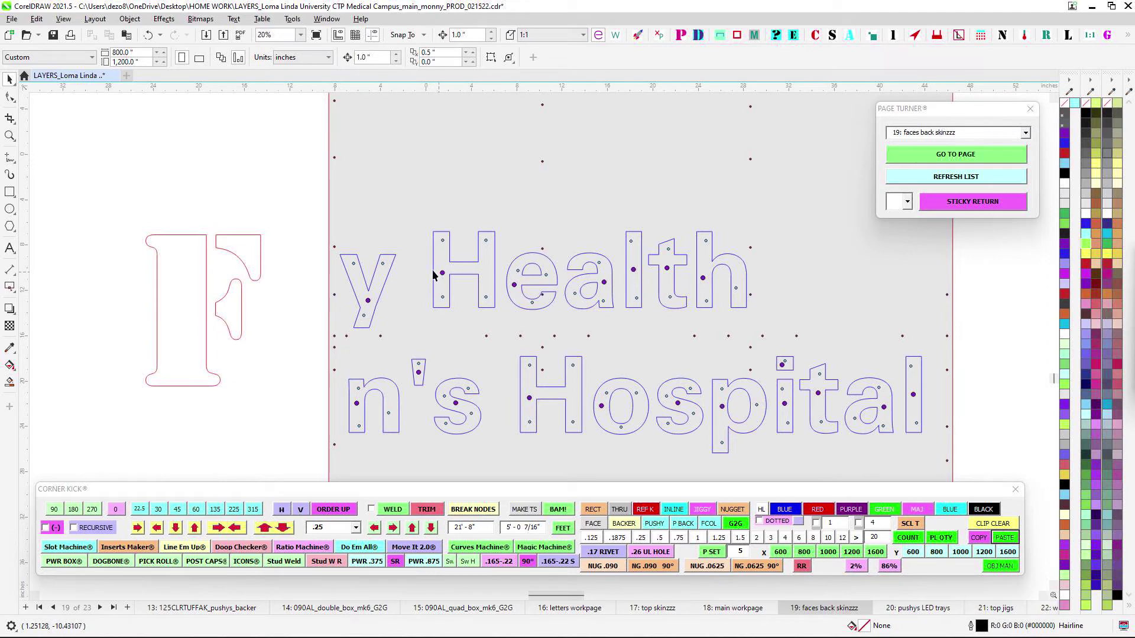
scroll(567, 271, "down", 1)
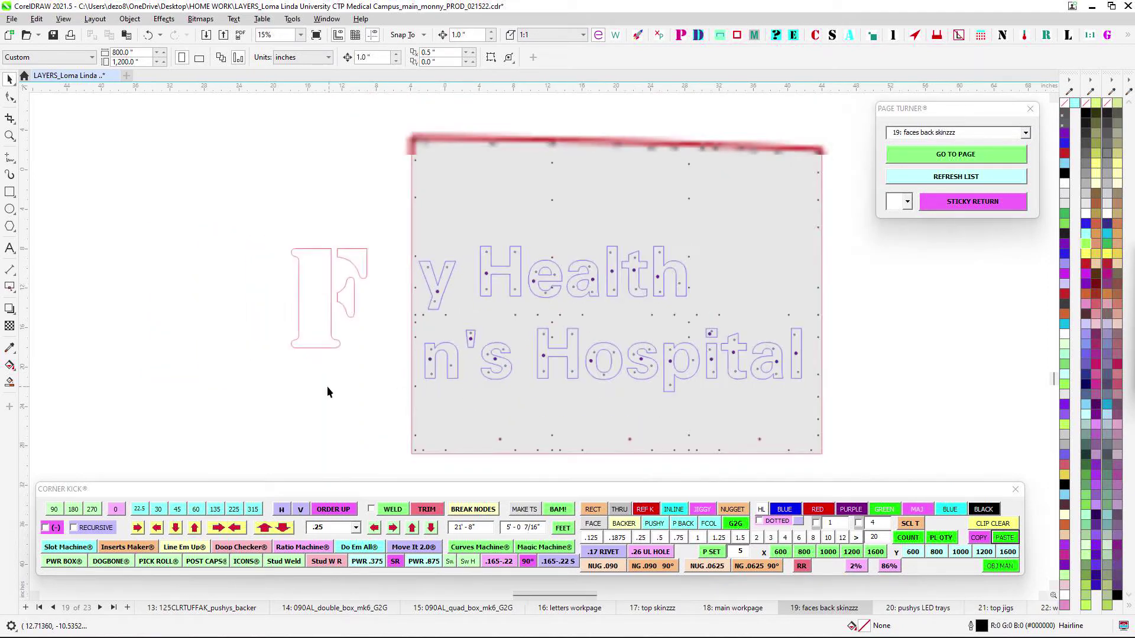
- Examine the ringed holes below the "Medical Ce" lettering along that panel's lower edge
left_click_drag(330, 388, 679, 272)
scroll(680, 271, "down", 1)
left_click_drag(562, 354, 673, 336)
scroll(463, 302, "up", 3)
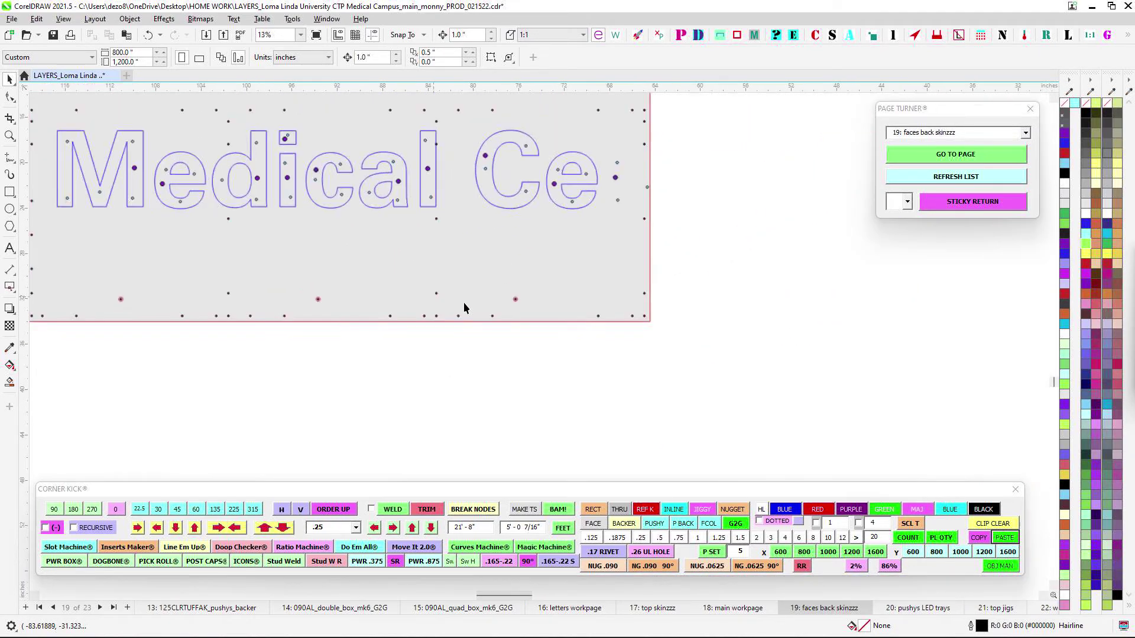
scroll(449, 291, "down", 3)
- Review the mirrored "Medical Campus" panel and the mirrored donor-name panel below the face panels
left_click_drag(551, 328, 414, 201)
scroll(520, 307, "down", 1)
left_click_drag(321, 314, 488, 282)
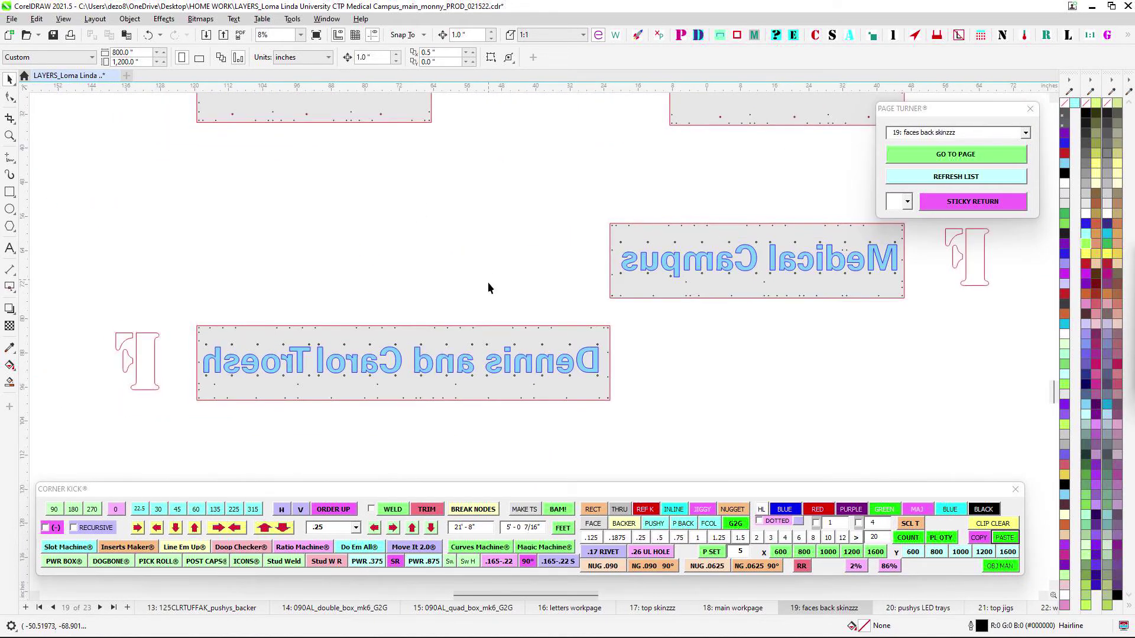
scroll(490, 271, "down", 1)
left_click_drag(534, 389, 483, 282)
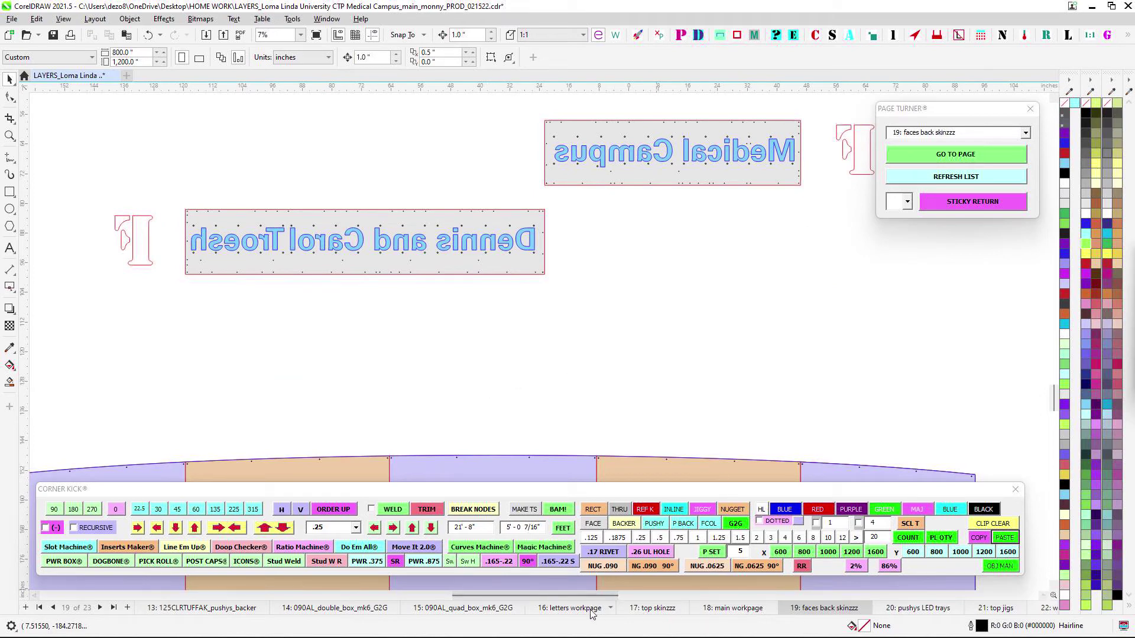
- Open the page "16: letters workpage" and inspect the interlocking joint between the L and R strips
left_click(569, 608)
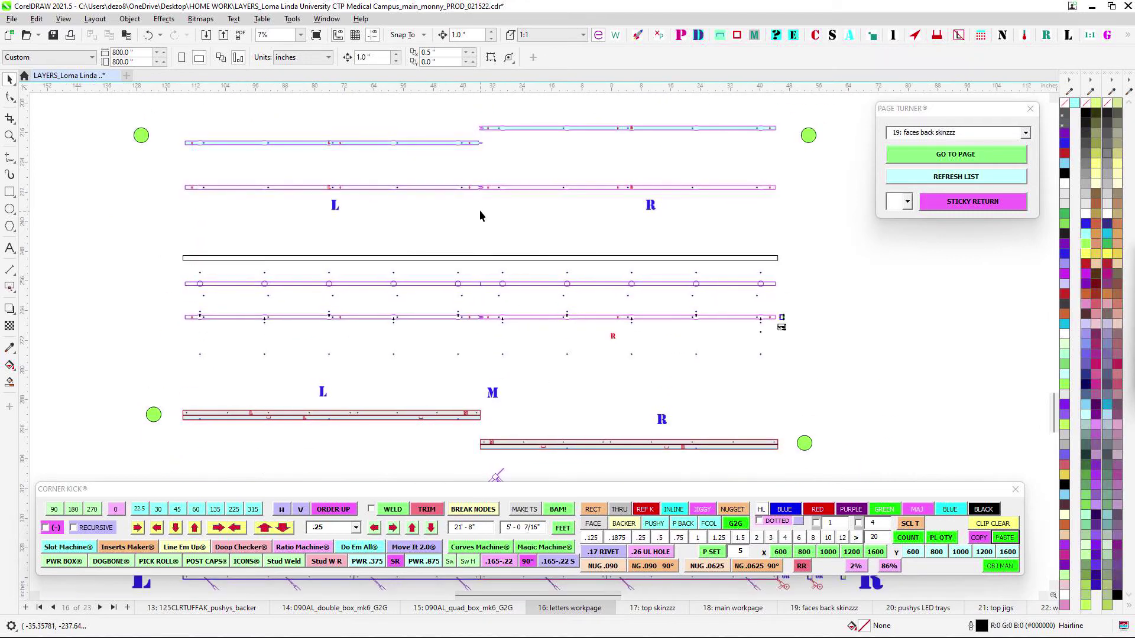
scroll(501, 286, "up", 1)
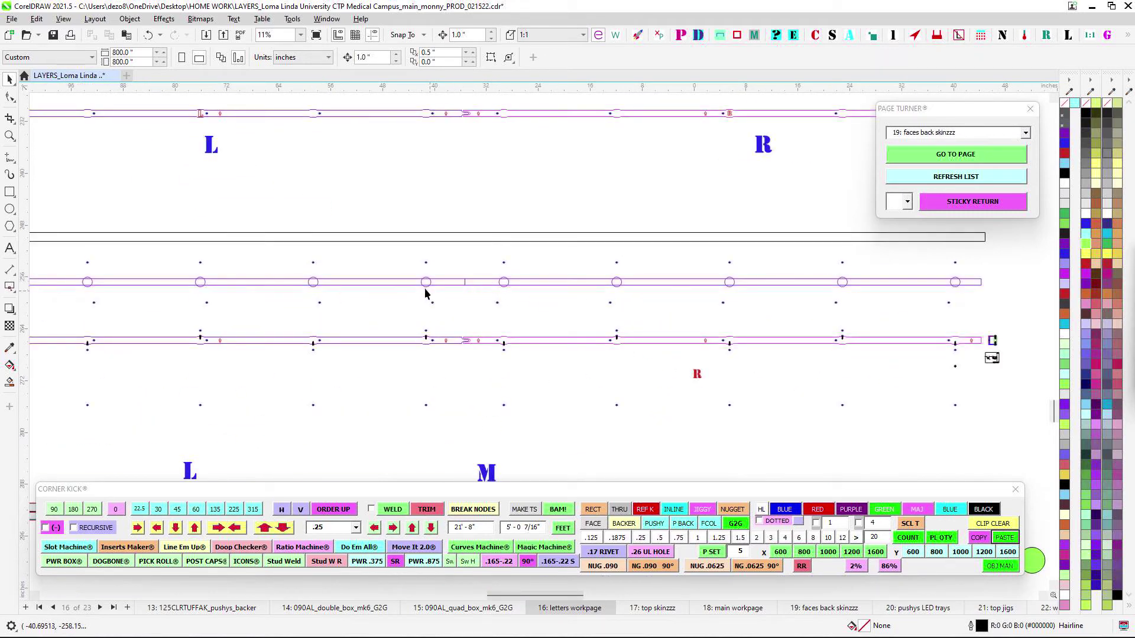
left_click_drag(426, 294, 562, 286)
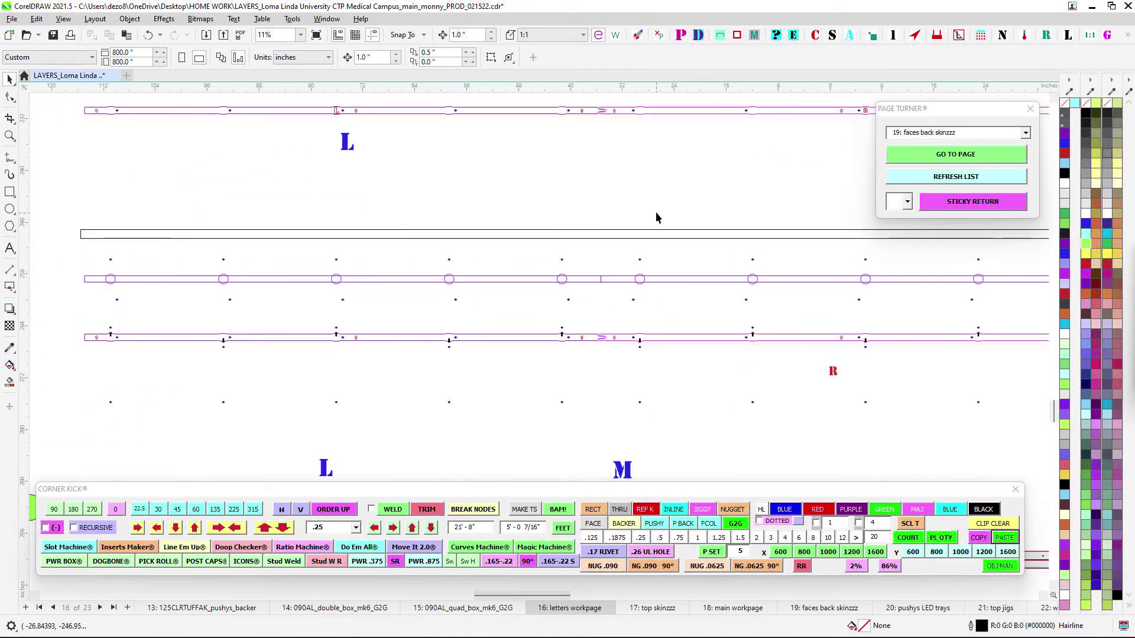
scroll(455, 235, "up", 3)
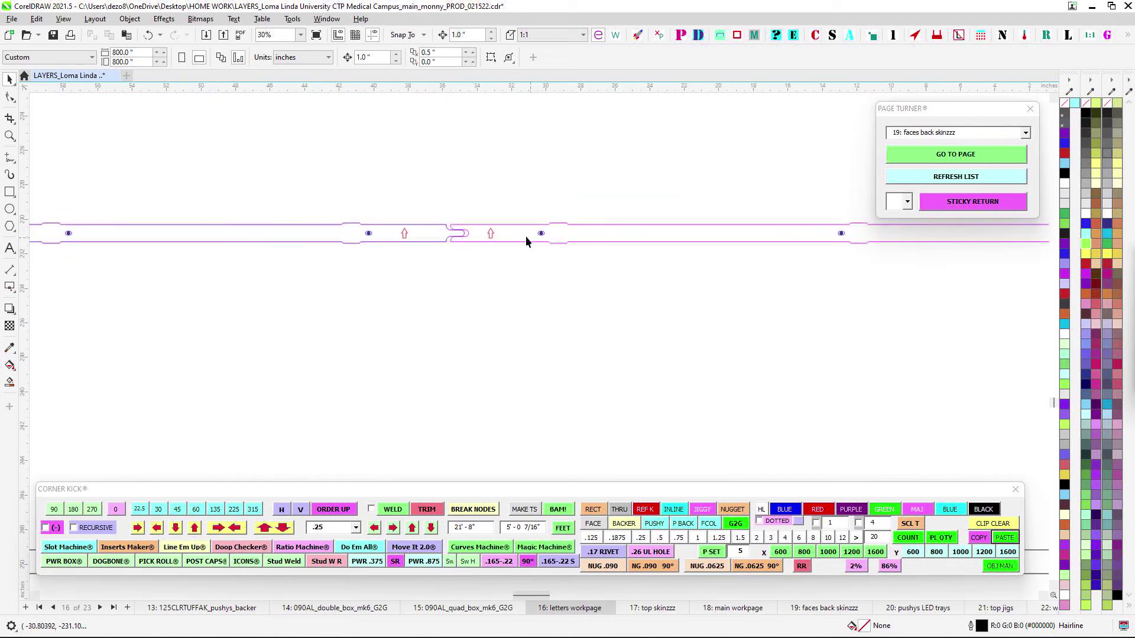
scroll(494, 224, "down", 1)
scroll(414, 260, "up", 2)
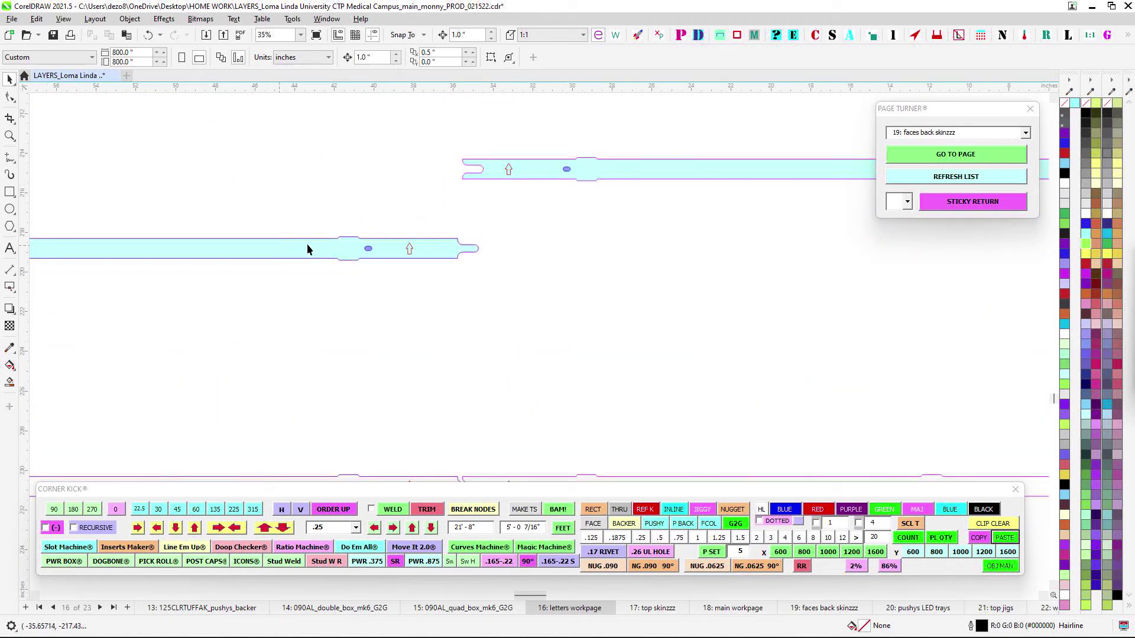
- Compare the light blue L and R strips with the joined purple outline strip beneath them
scroll(467, 240, "down", 3)
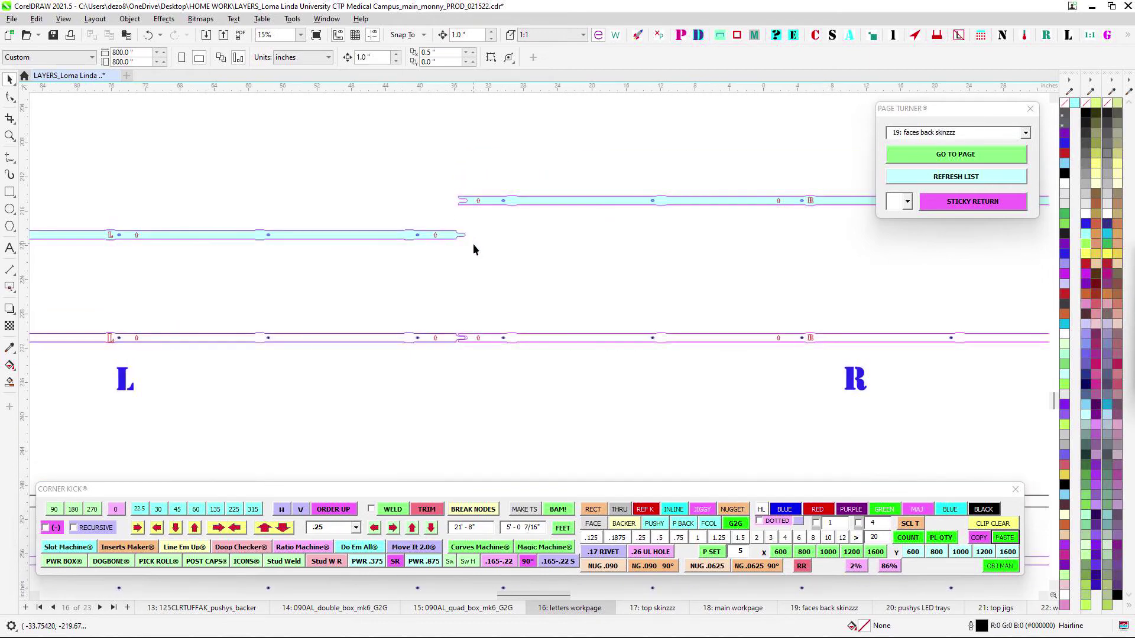
scroll(477, 276, "down", 1)
left_click_drag(488, 264, 506, 267)
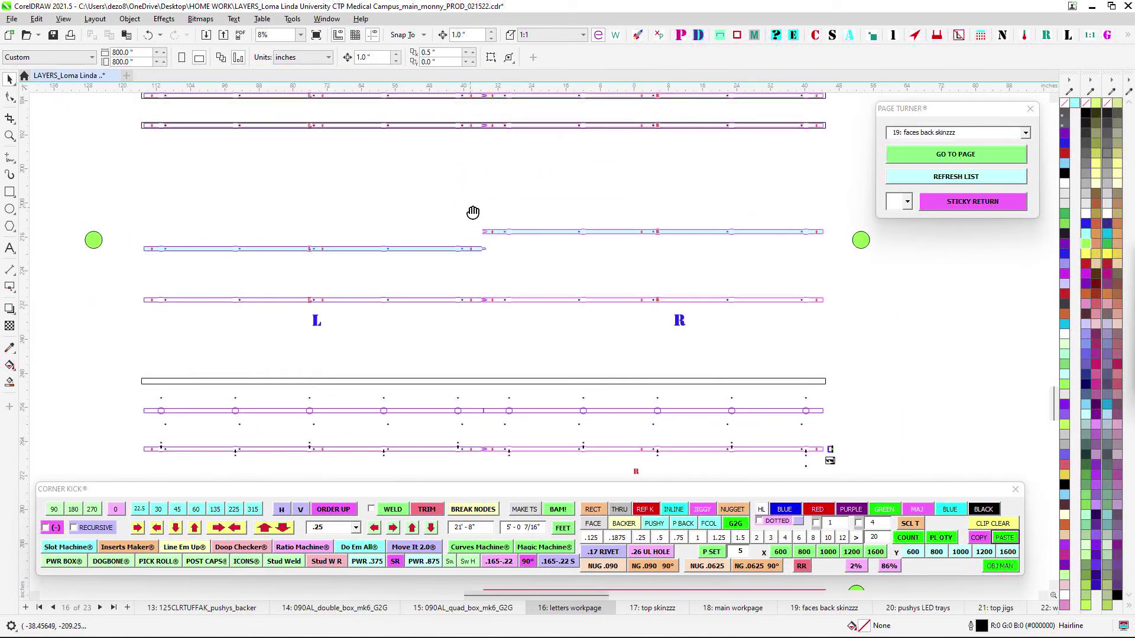
left_click_drag(471, 206, 460, 247)
scroll(238, 291, "up", 1)
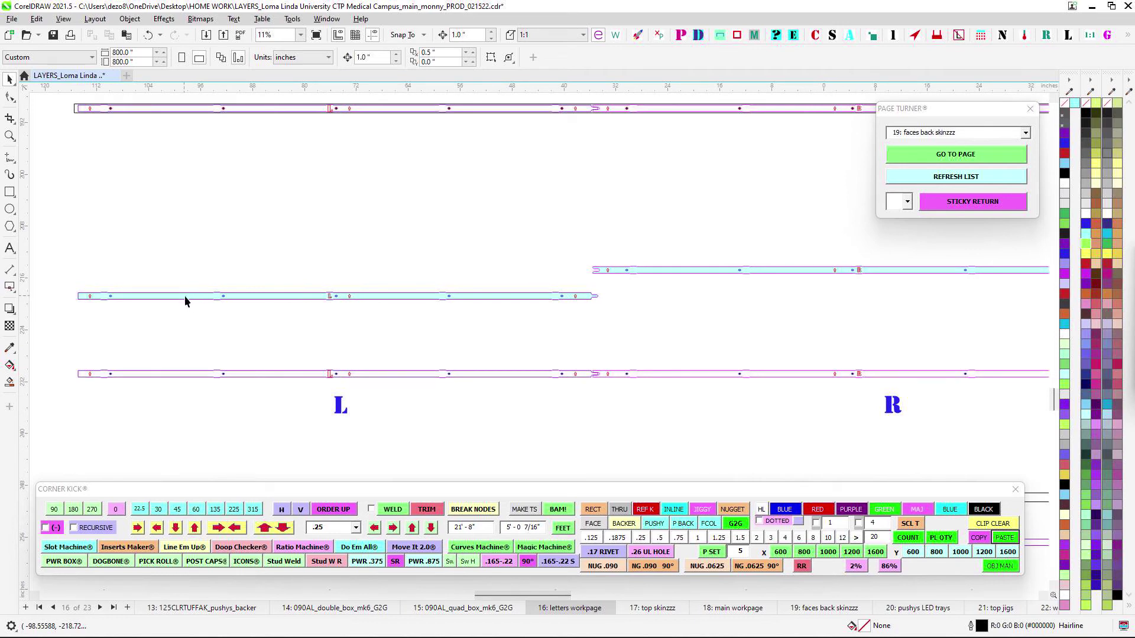
- Examine the full length of the L and R strips and the outline strips below them on the letters workpage
left_click_drag(533, 229, 261, 272)
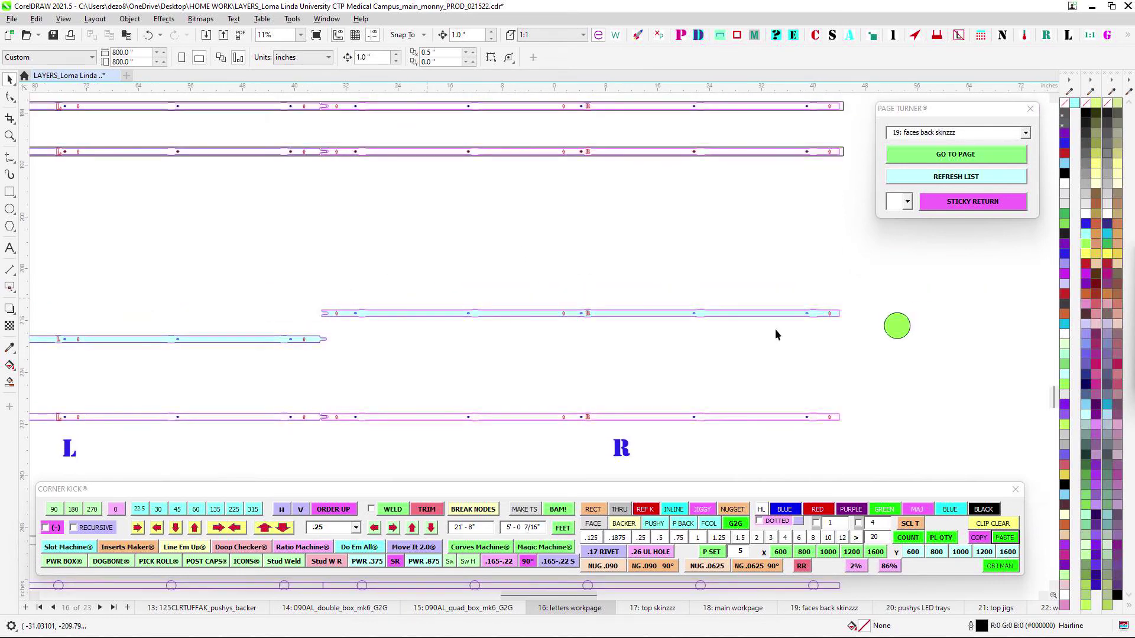
scroll(597, 337, "down", 1)
left_click_drag(604, 344, 710, 286)
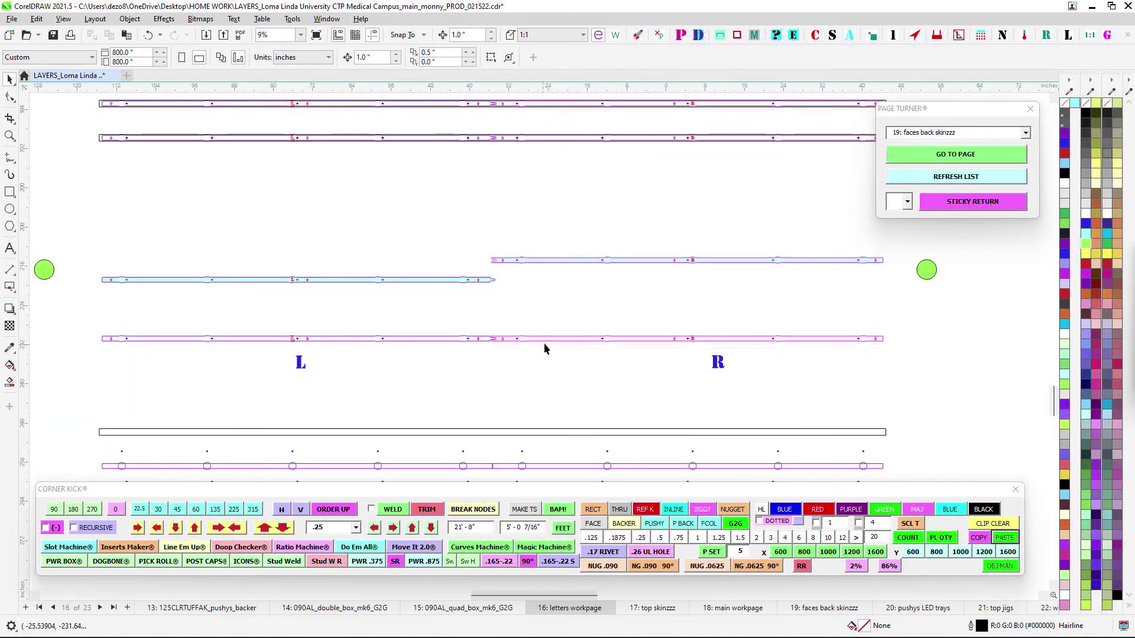
scroll(544, 343, "down", 1)
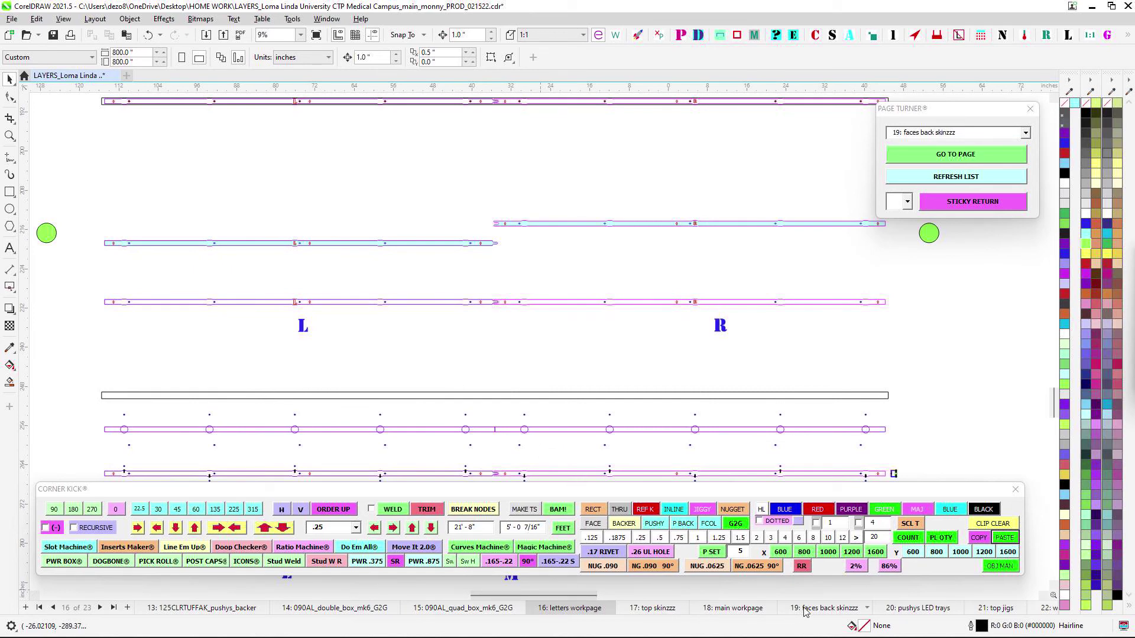
- Check the page "17: top skinzzz" and open the page "18: main workpage" for an overview of its layout
left_click(653, 608)
left_click(731, 609)
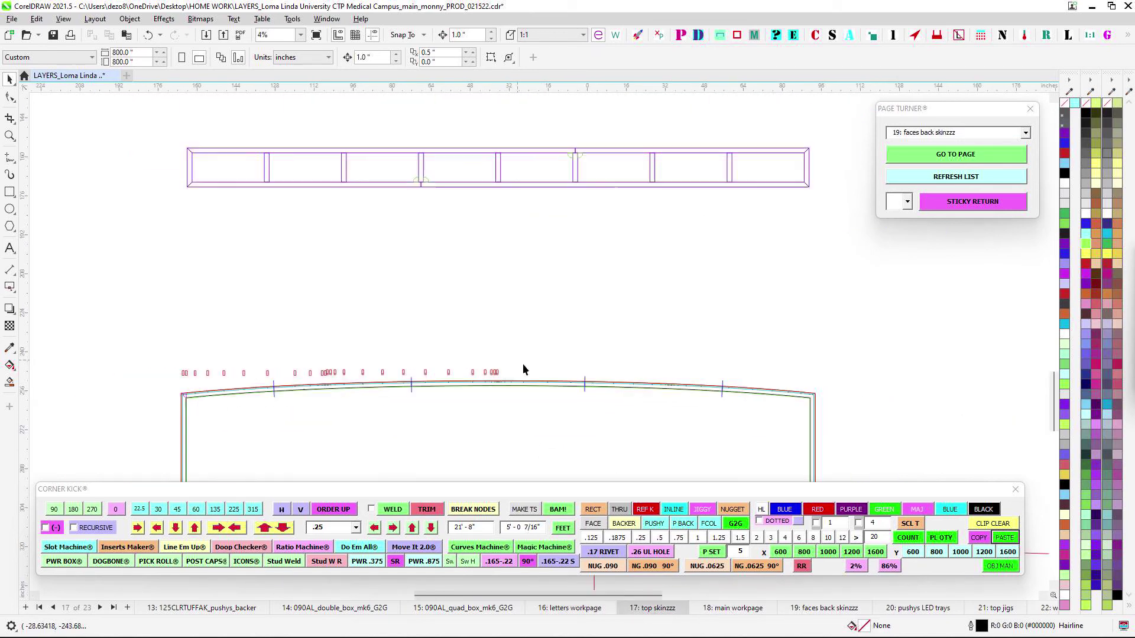
scroll(522, 364, "down", 3)
scroll(635, 349, "down", 2)
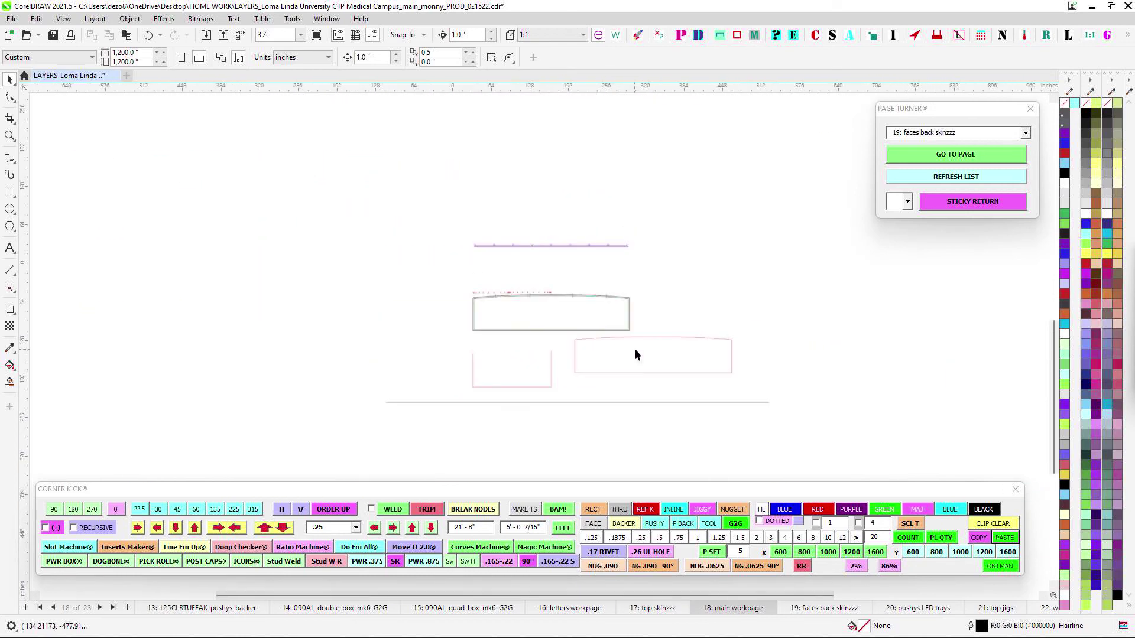
left_click_drag(623, 183, 637, 374)
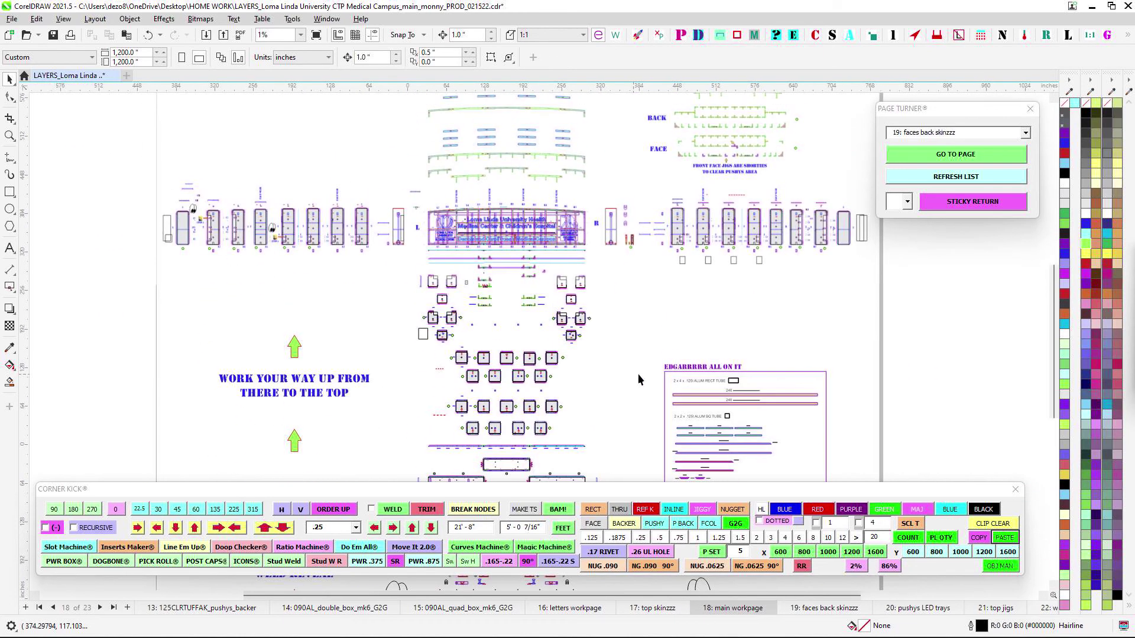
- Survey the upper part of the main workpage, from the arched pieces above the sign to the BACK and FACE jigs
left_click_drag(676, 205, 666, 325)
scroll(716, 198, "up", 1)
scroll(580, 322, "down", 1)
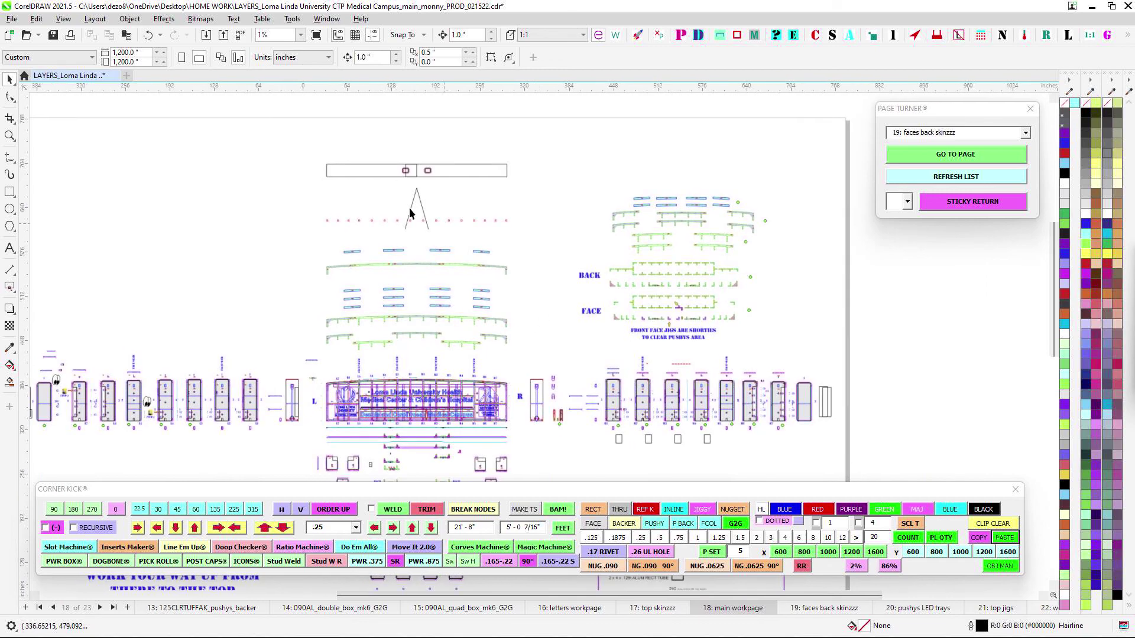
scroll(497, 236, "up", 2)
left_click_drag(615, 333, 399, 228)
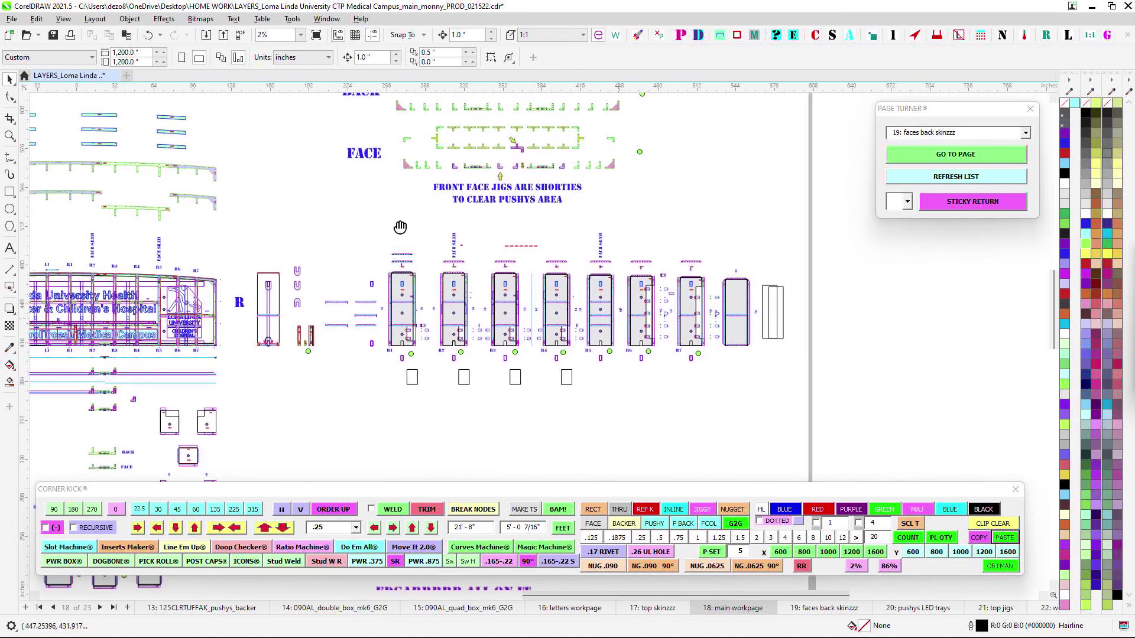
- Examine the row of upright R-numbered panels beside the sign on the main workpage
scroll(708, 299, "up", 5)
scroll(708, 300, "down", 2)
left_click_drag(667, 404, 719, 294)
left_click_drag(448, 371, 754, 355)
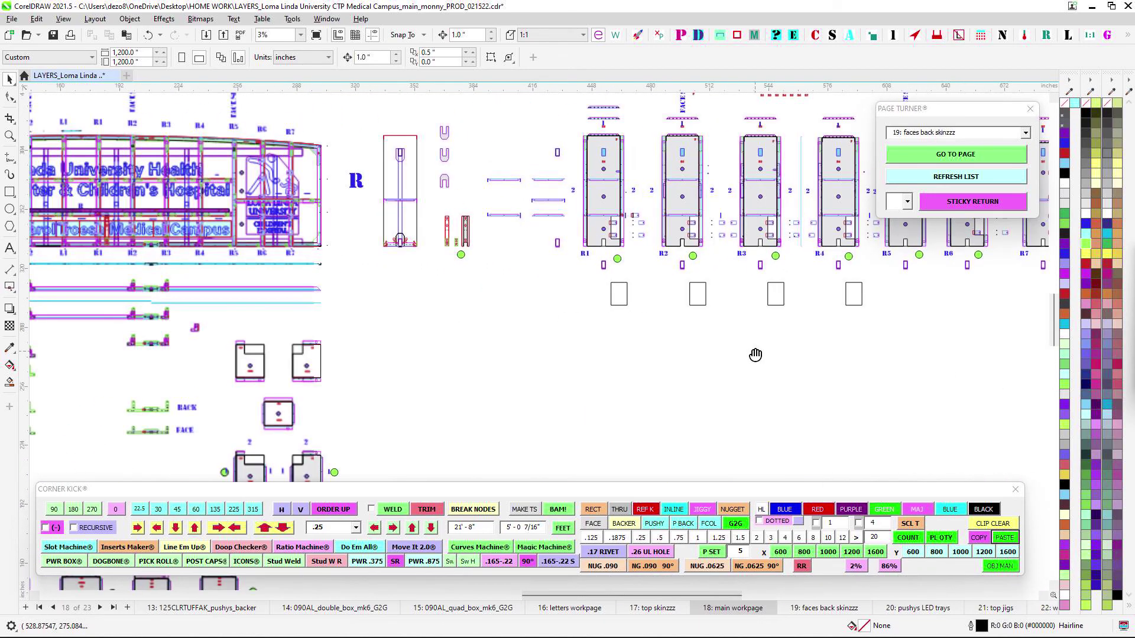
- Review the sign's framed lettering layout and the jigs and square box parts arranged beneath it
scroll(748, 356, "down", 2)
left_click_drag(630, 381, 681, 374)
scroll(617, 268, "up", 3)
left_click_drag(613, 348, 701, 274)
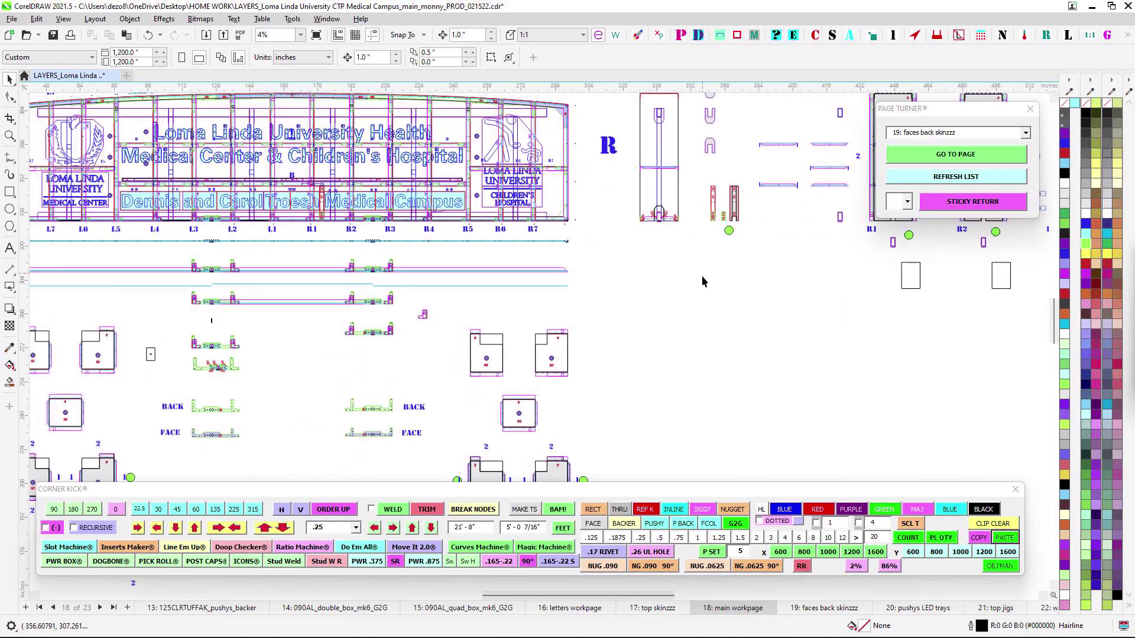
scroll(701, 276, "down", 2)
left_click_drag(747, 357, 690, 253)
left_click_drag(688, 308, 683, 290)
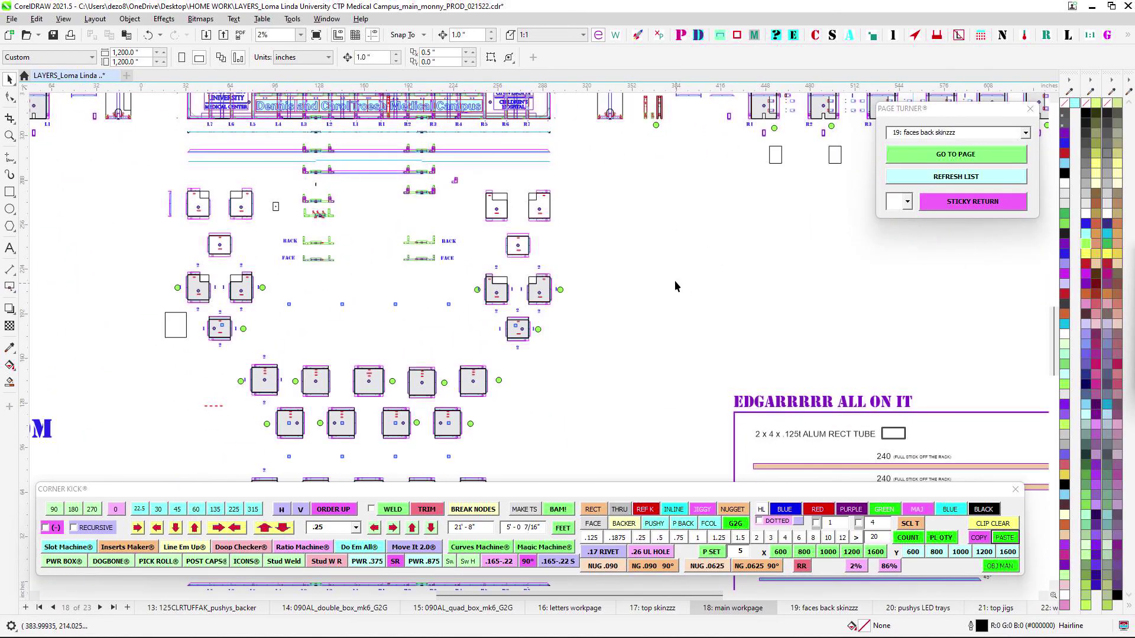